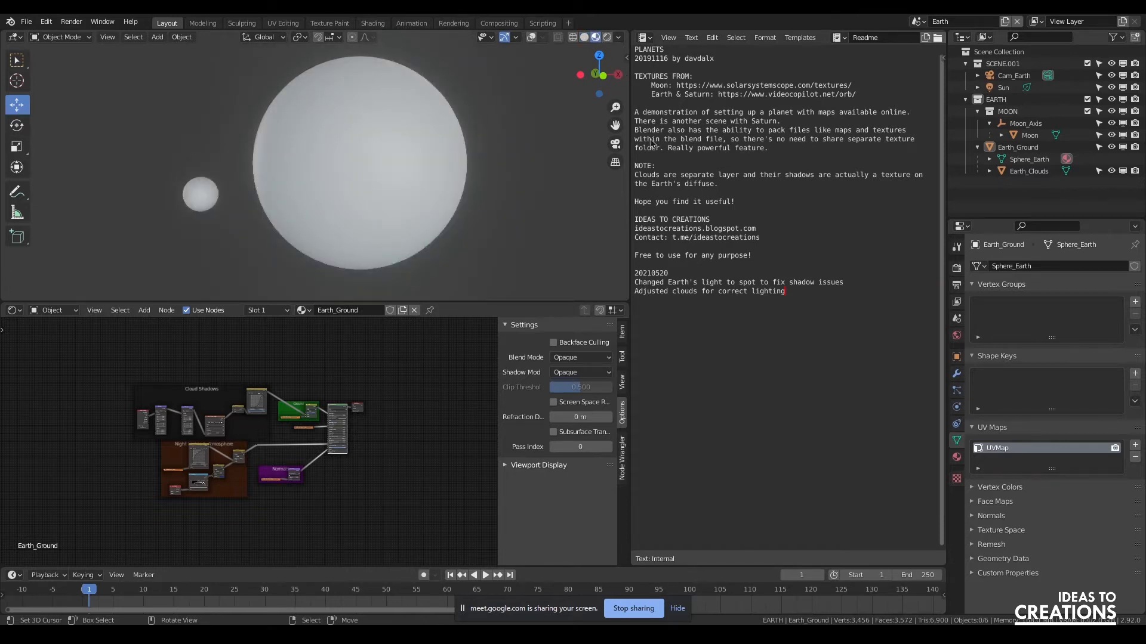
Examine the textured Earth and Moon from another angle, and read the Readme notes on texture sources and the cloud layer.
left_click_drag(600, 77, 495, 119)
left_click_drag(421, 229, 499, 190)
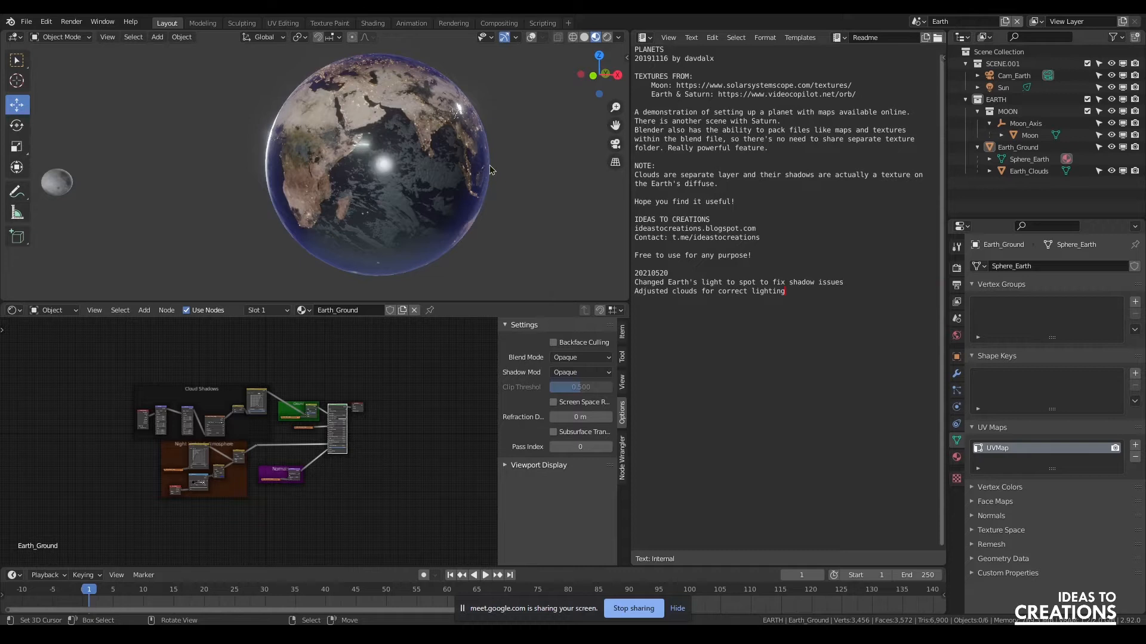
scroll(486, 130, "down", 3)
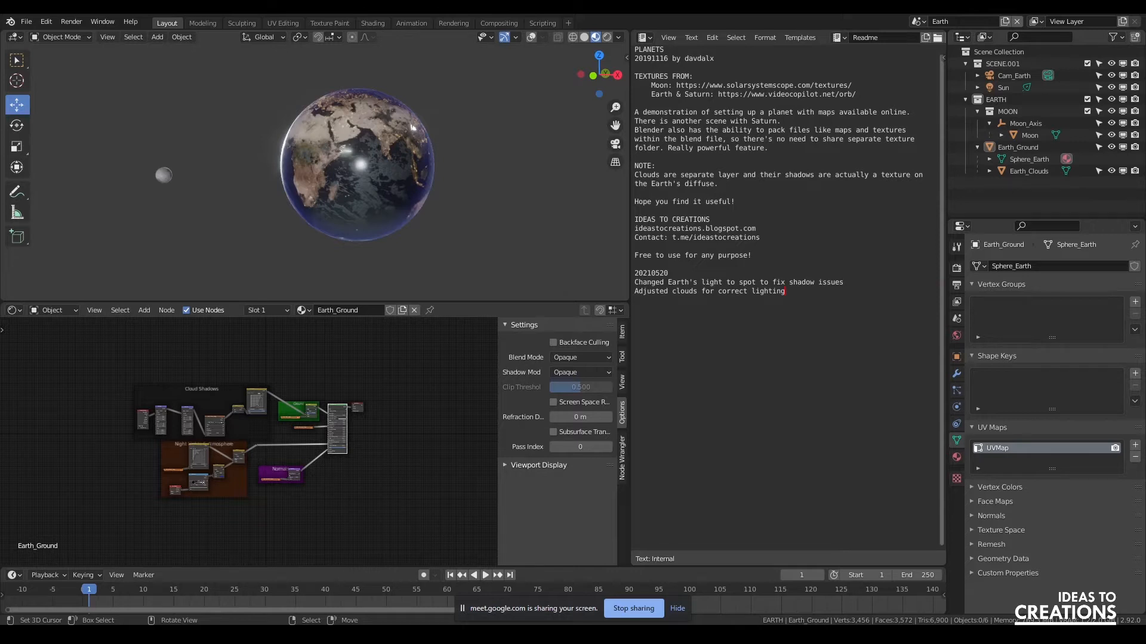
left_click_drag(806, 318, 608, 35)
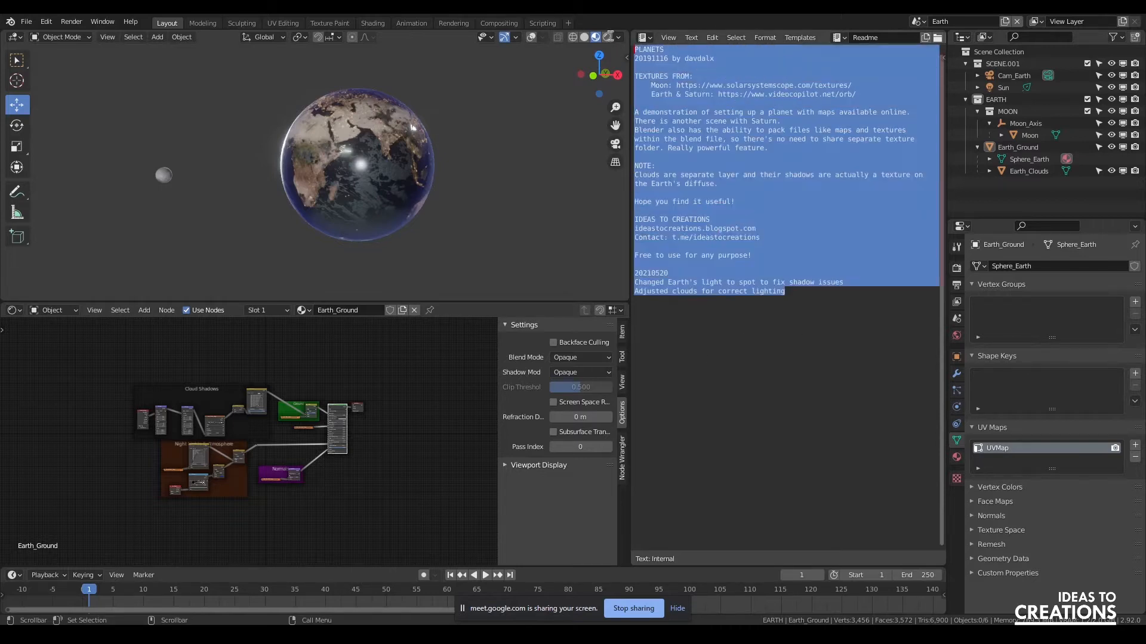
left_click(832, 537)
left_click_drag(807, 459, 627, 52)
left_click(839, 498)
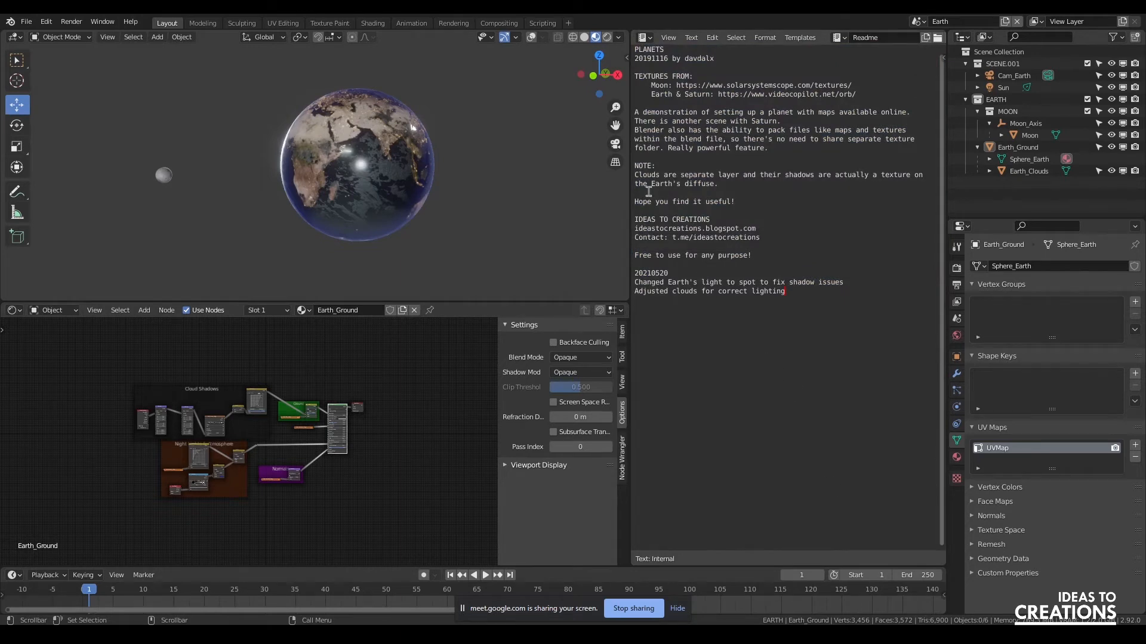
left_click_drag(631, 199, 741, 206)
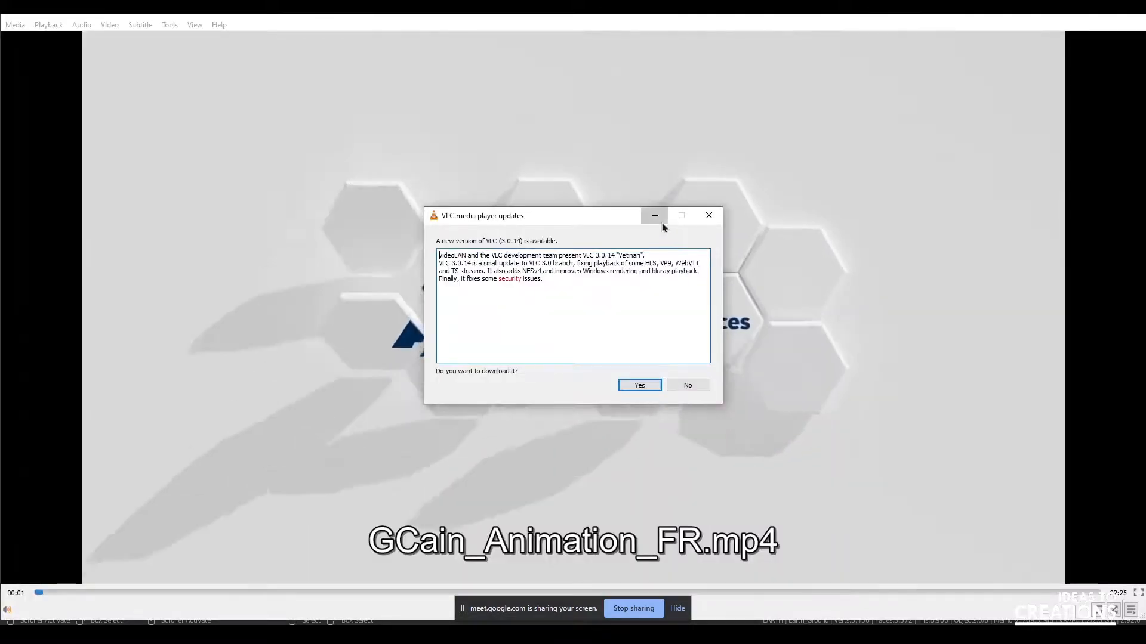
Dismiss the VLC update prompt, replay the rotating globe segment of GCain_Animation_FR.mp4 and leave the player.
left_click(700, 216)
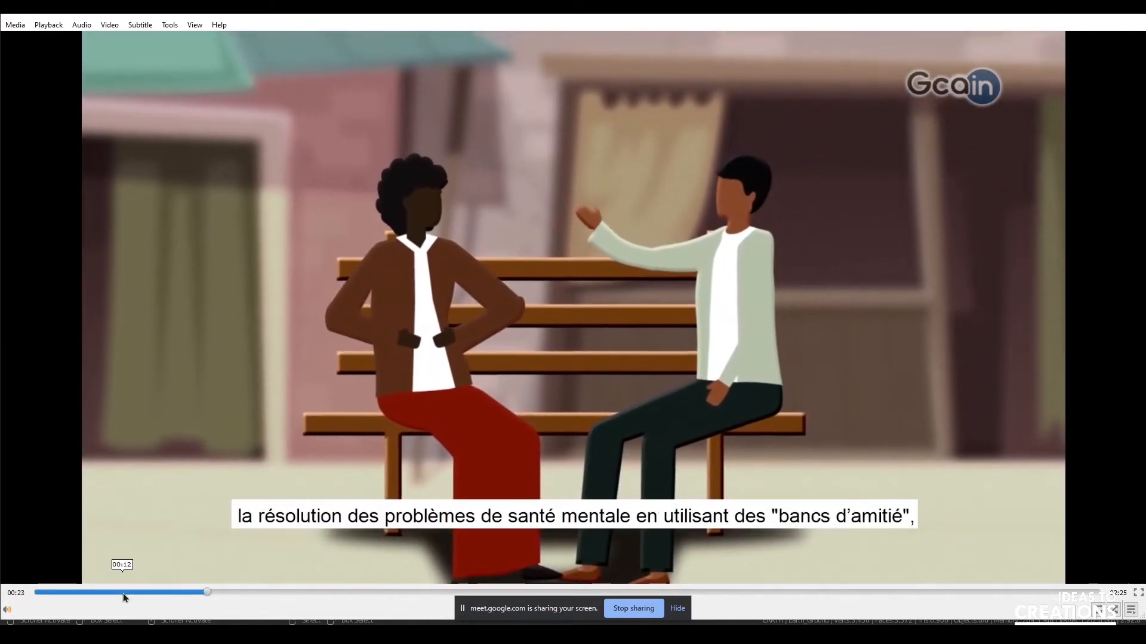
left_click_drag(123, 593, 81, 592)
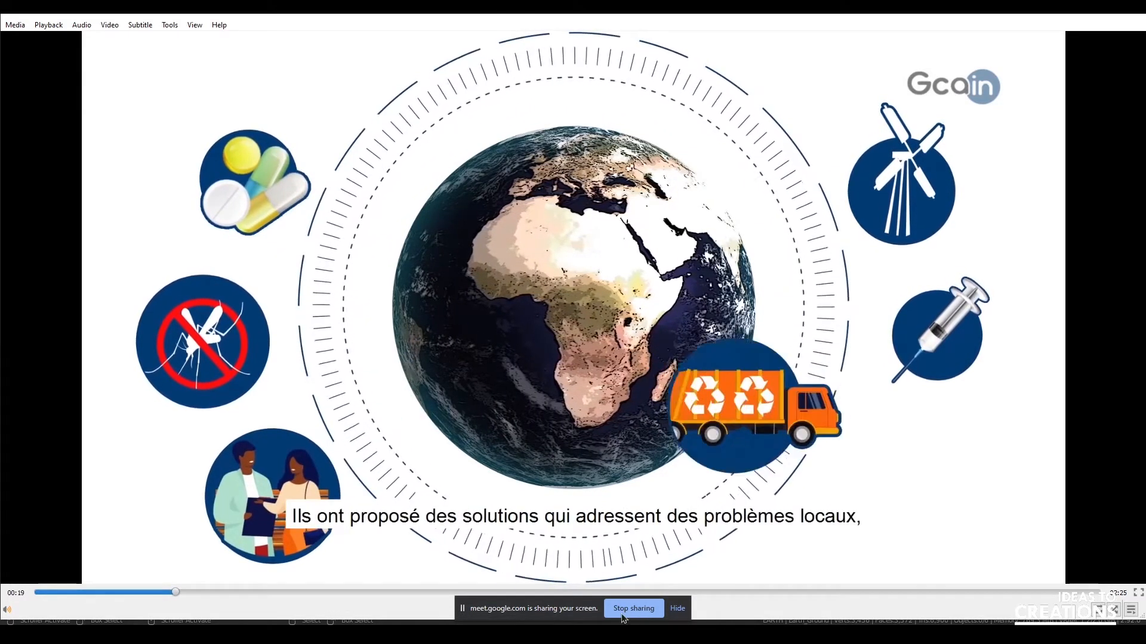
left_click(542, 609)
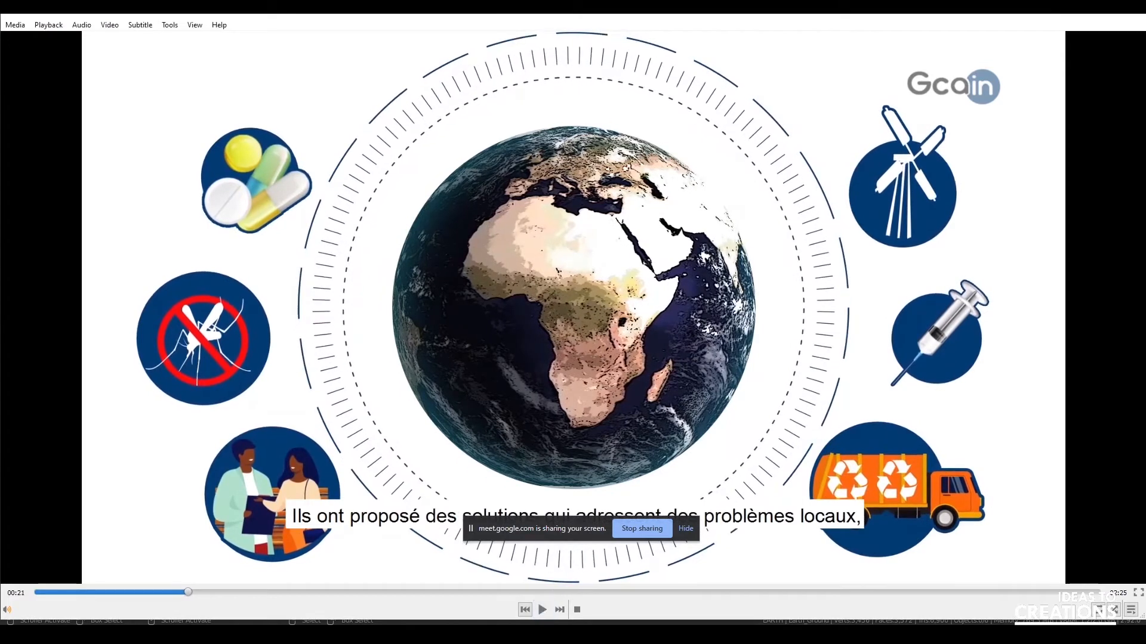
left_click(1079, 13)
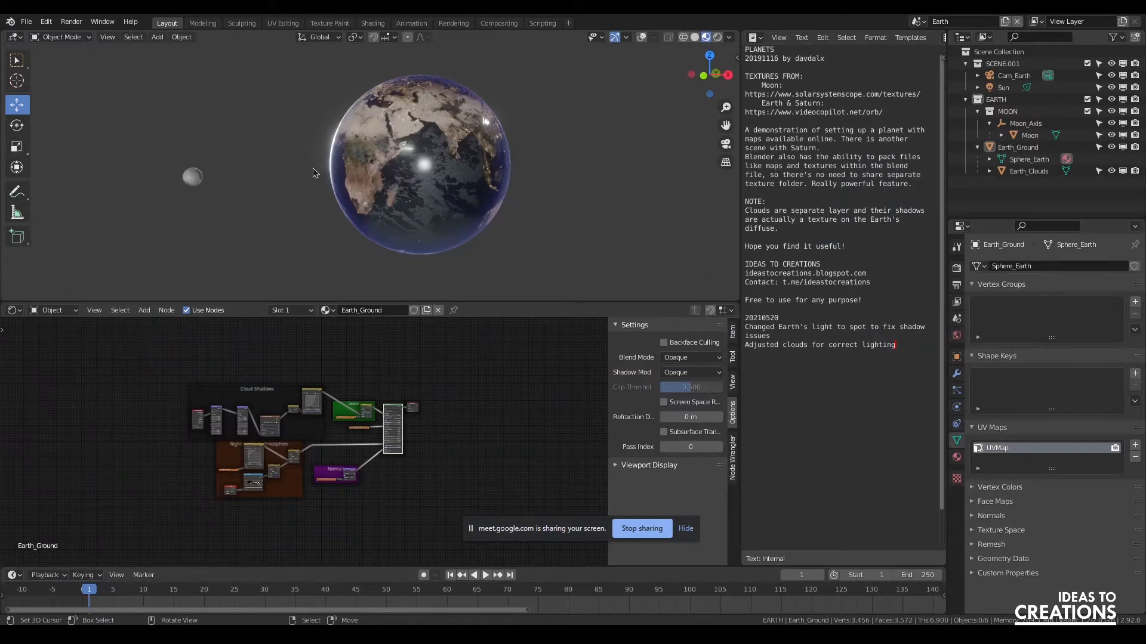
Create a new General file.
left_click(27, 22)
mouse_move(90, 35)
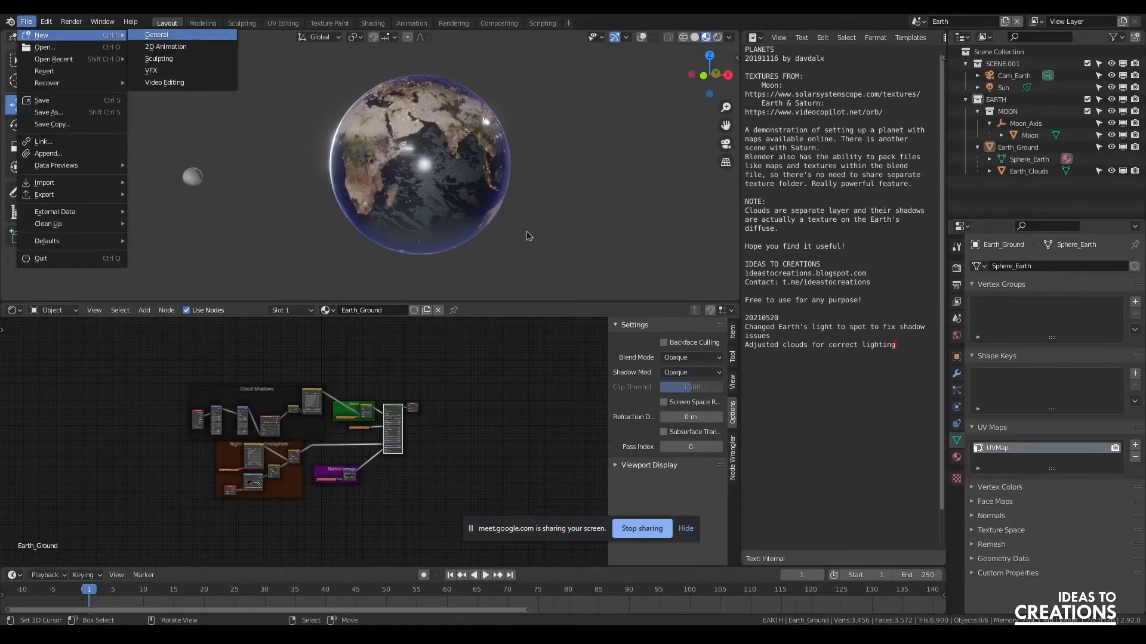
left_click(156, 34)
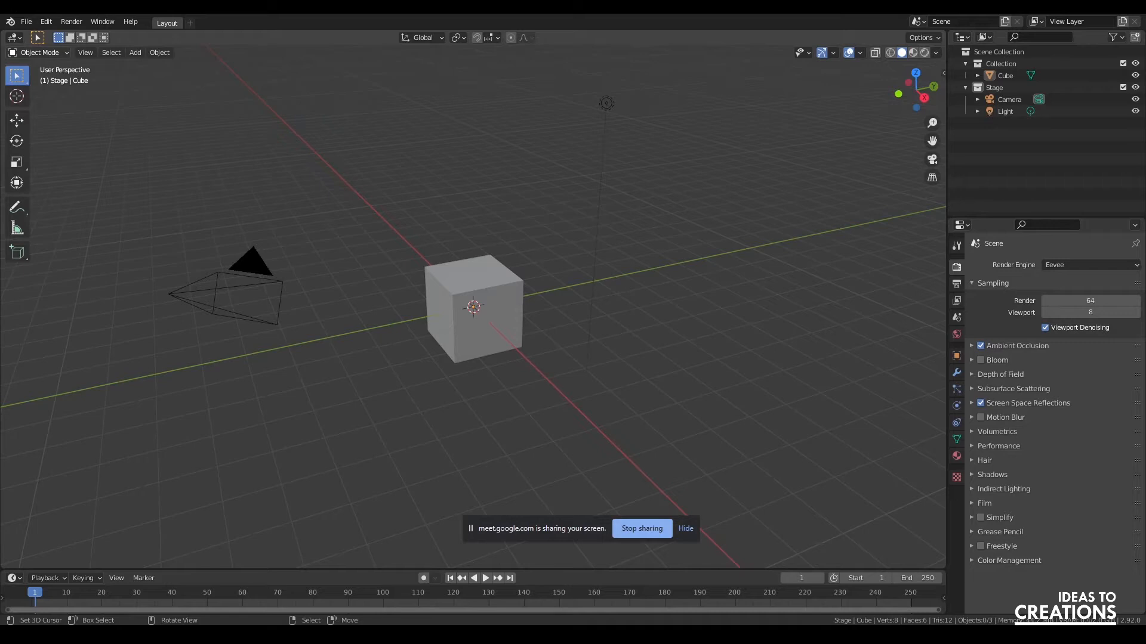
Switch to the browser showing the Solar Textures page and maximize its window.
left_click_drag(0, 440, 0, 152)
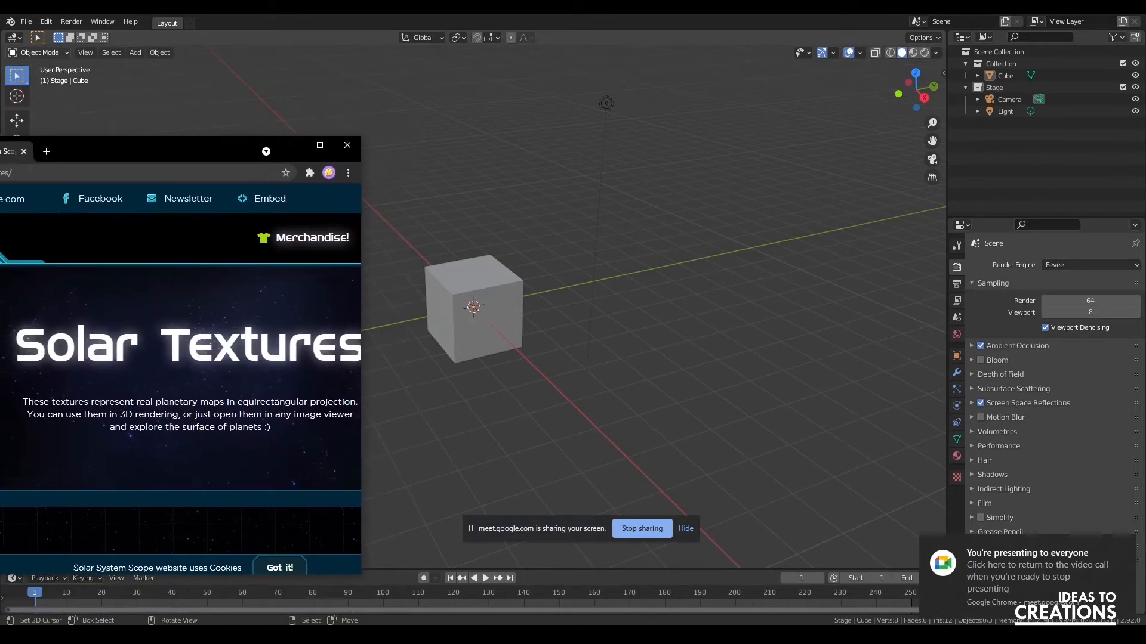
left_click_drag(75, 149, 136, 138)
double_click(135, 138)
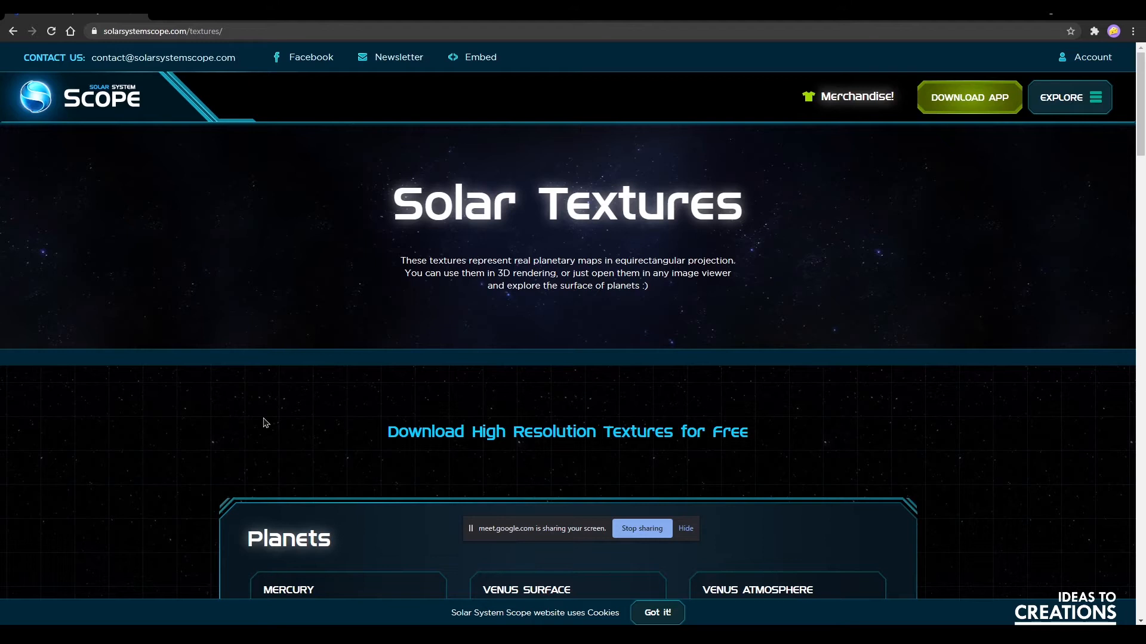
Look through the downloadable planet maps on the Solar Textures page, down to the Earth section.
scroll(639, 353, "down", 8)
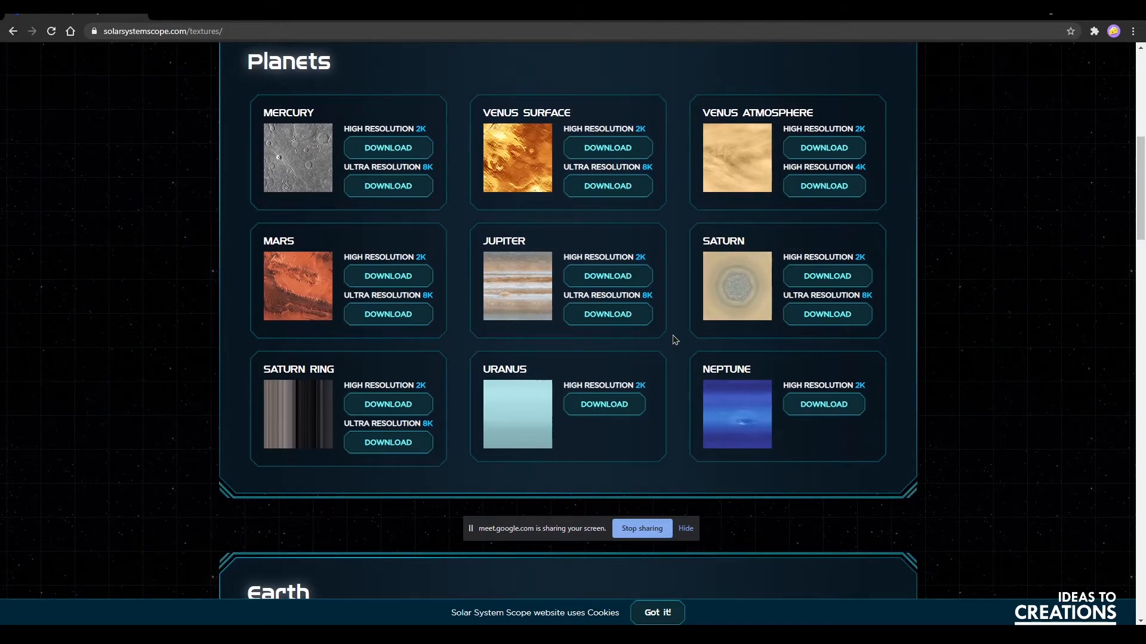
scroll(675, 339, "down", 8)
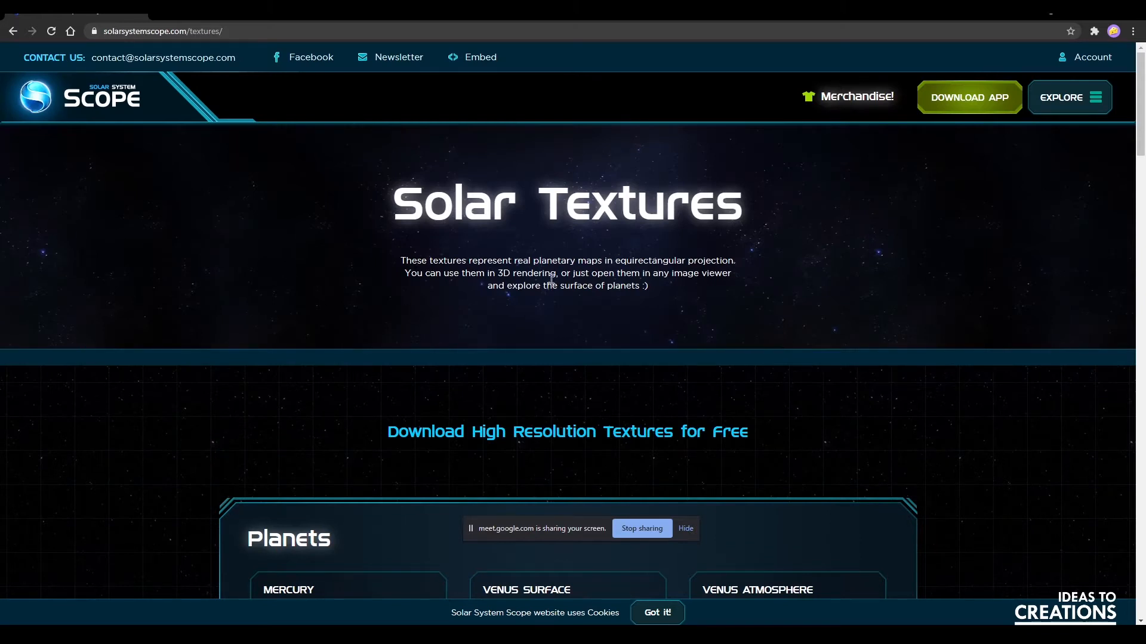
scroll(621, 277, "down", 8)
scroll(617, 275, "up", 2)
scroll(617, 274, "down", 6)
left_click(196, 32)
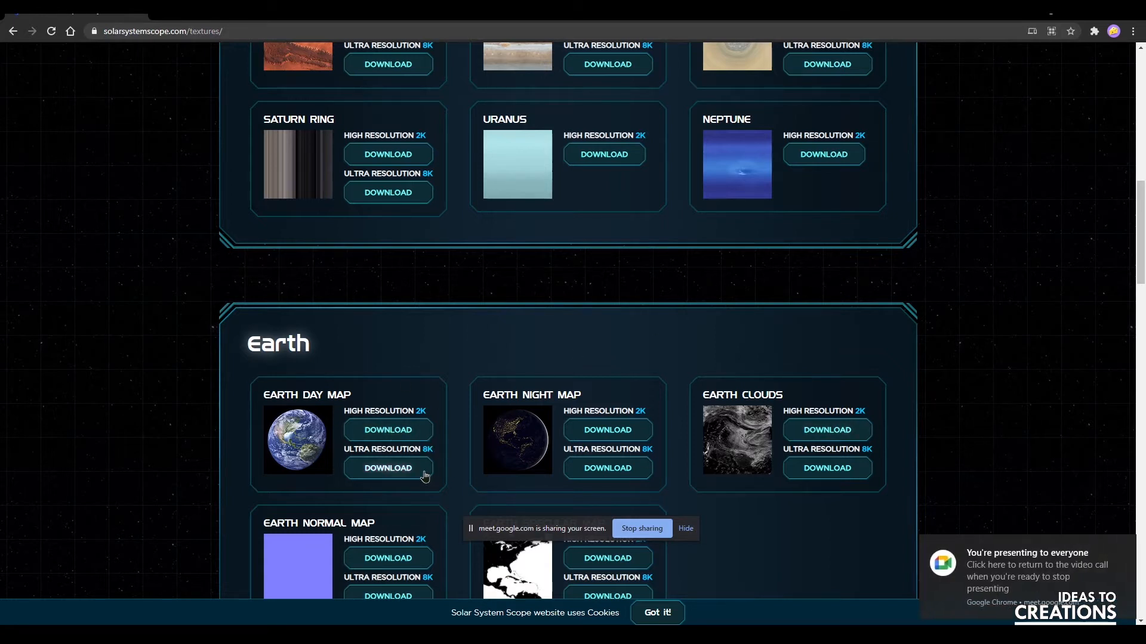
scroll(551, 466, "down", 2)
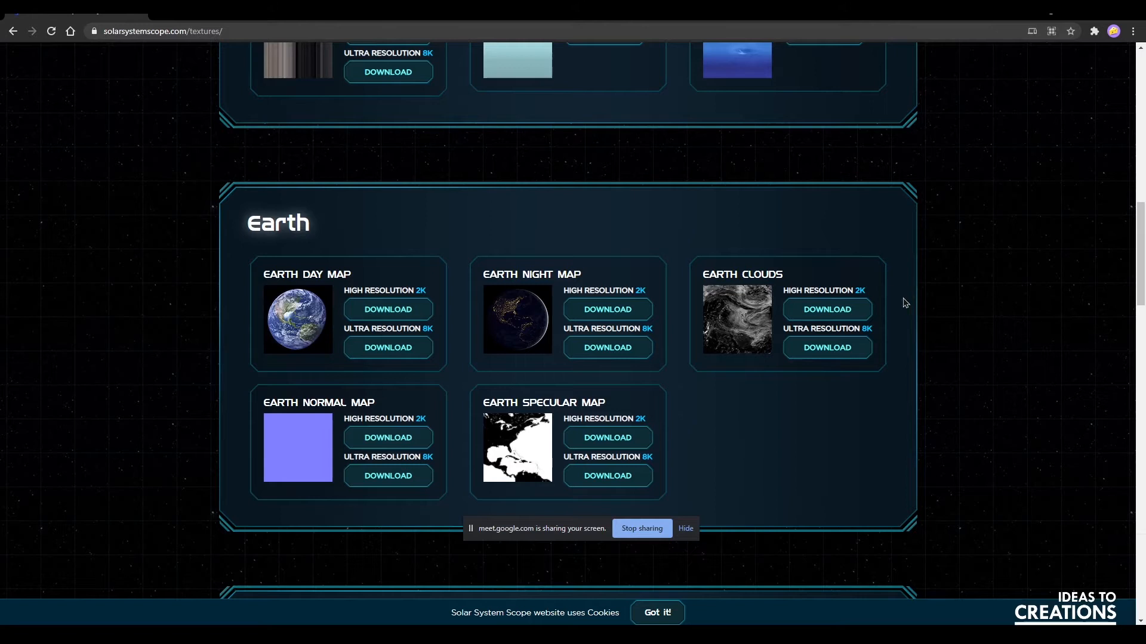
Switch to Blender, reopen the recent Earth project and bring up the external data options for unpacking all files.
left_click(95, 633)
left_click(31, 24)
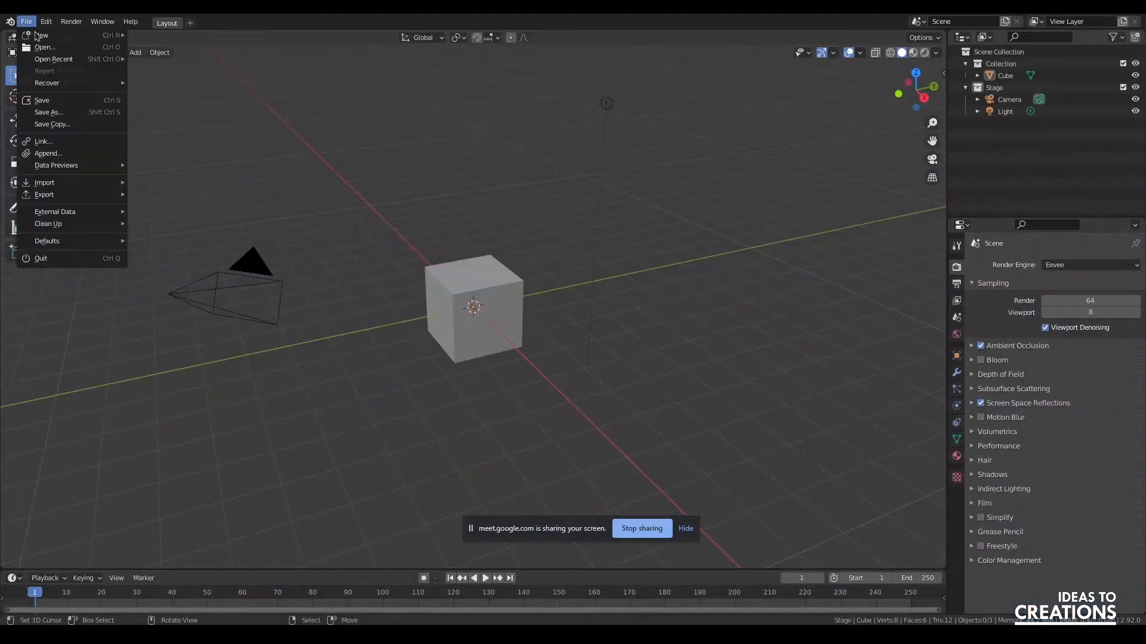
mouse_move(81, 59)
left_click(191, 59)
left_click(26, 22)
mouse_move(99, 214)
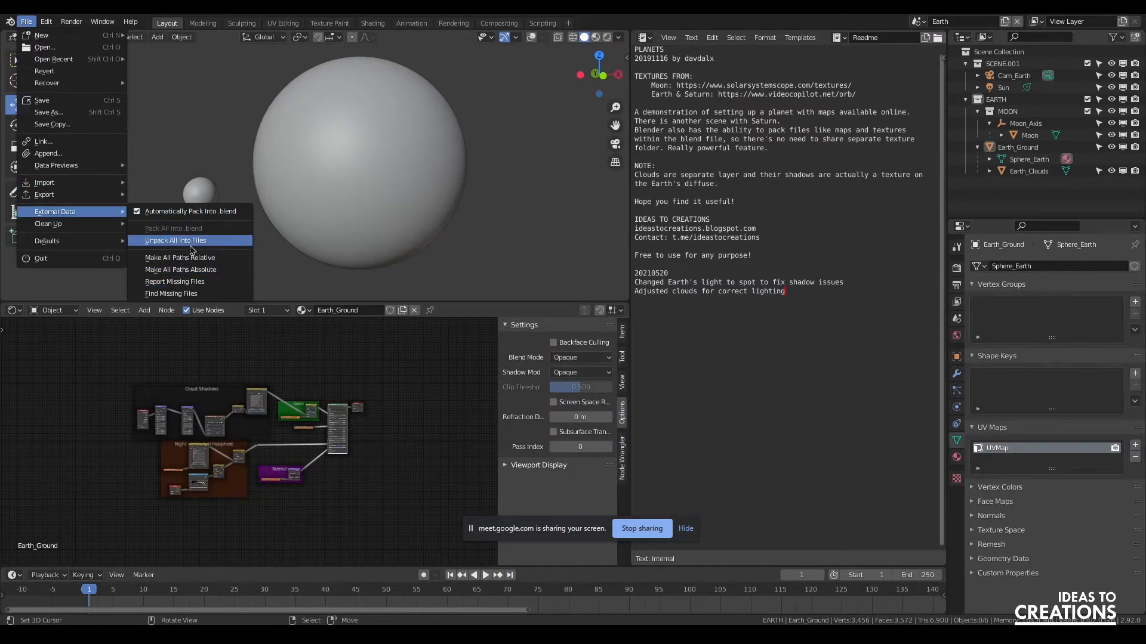
Switch to the browser, start saving the 2K Earth day map image and create a folder named Earth on drive D: for it.
scroll(225, 463, "up", 8)
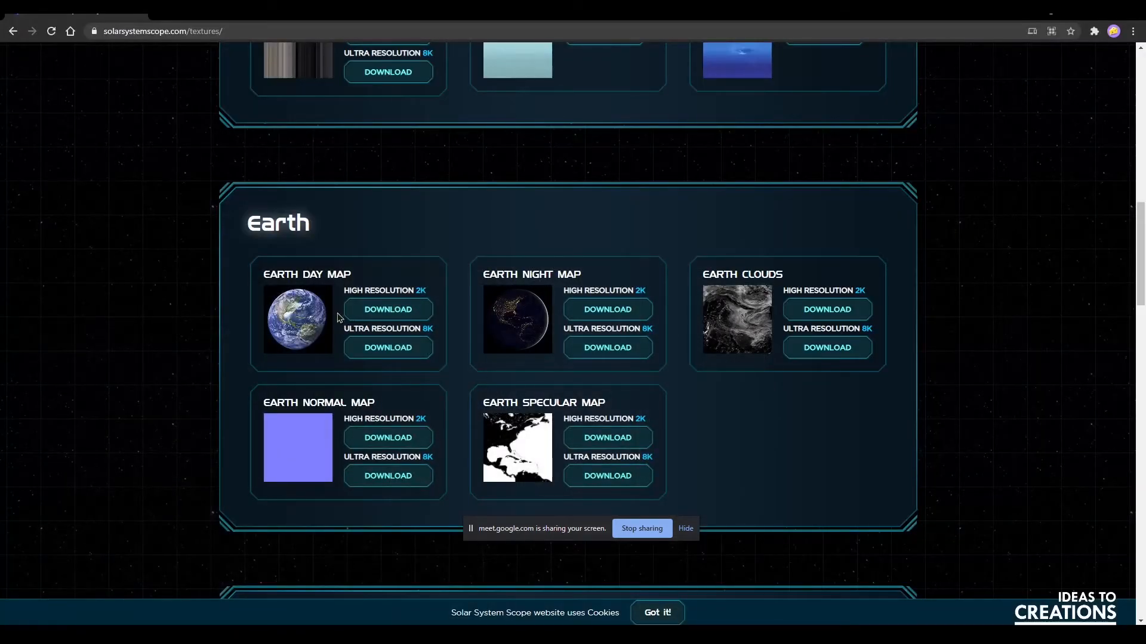
left_click(387, 309)
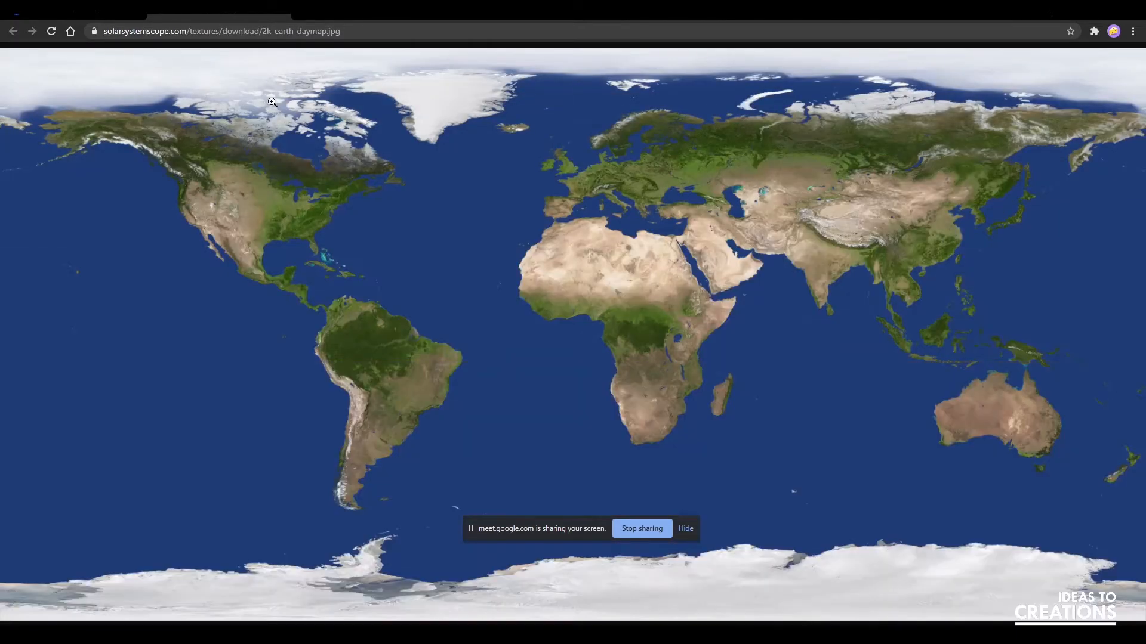
right_click(675, 240)
left_click(722, 261)
left_click(89, 261)
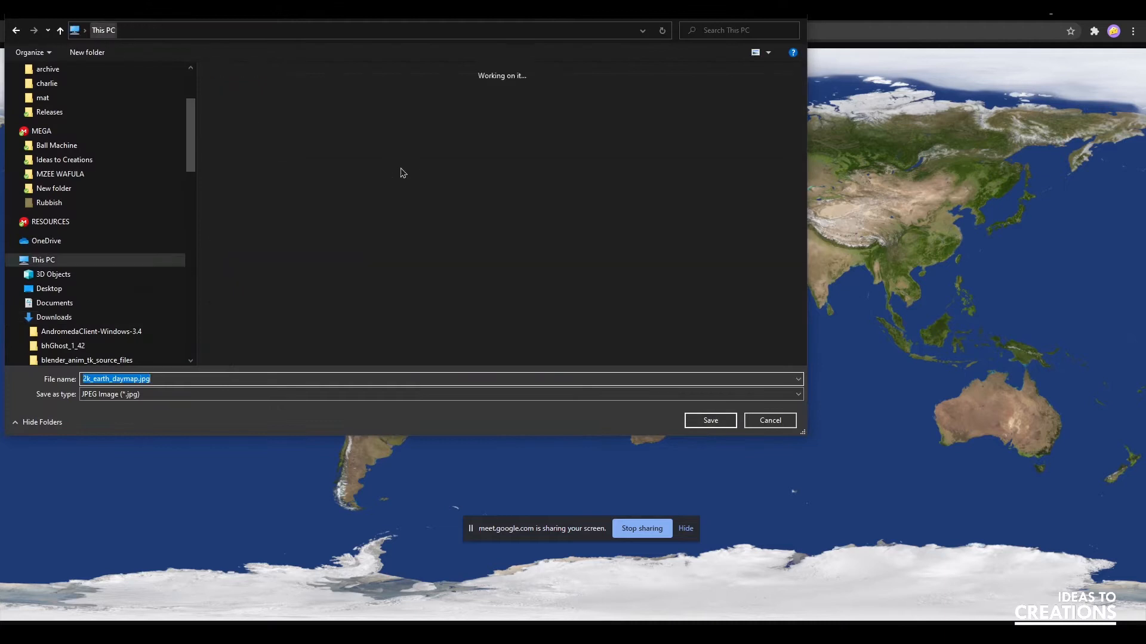
double_click(418, 214)
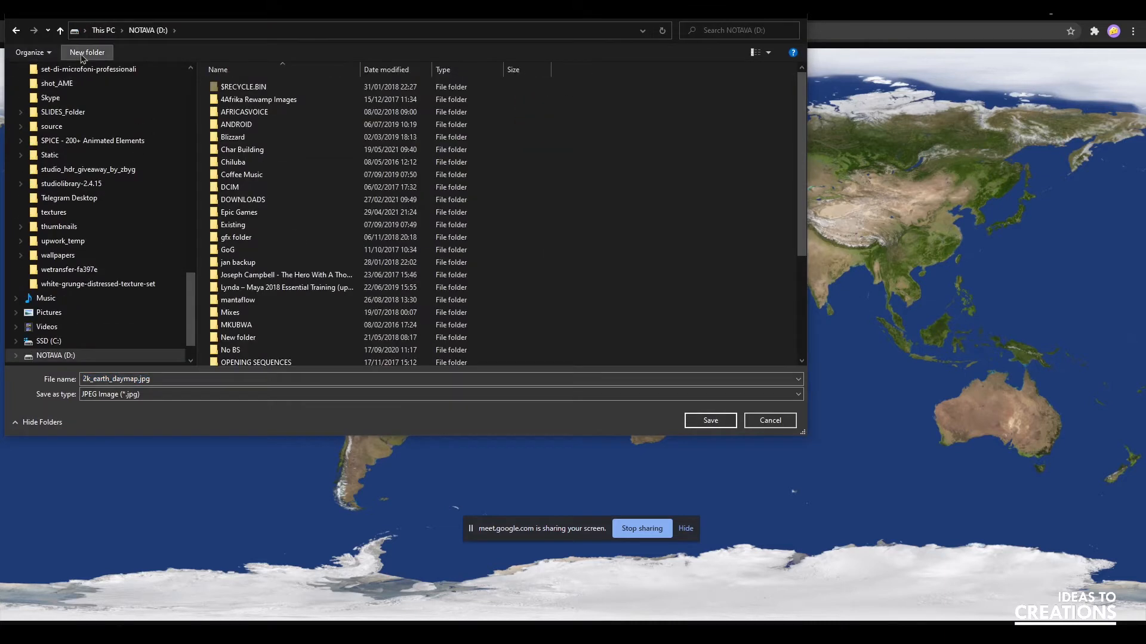
type("Earth")
key("Return")
key("Return")
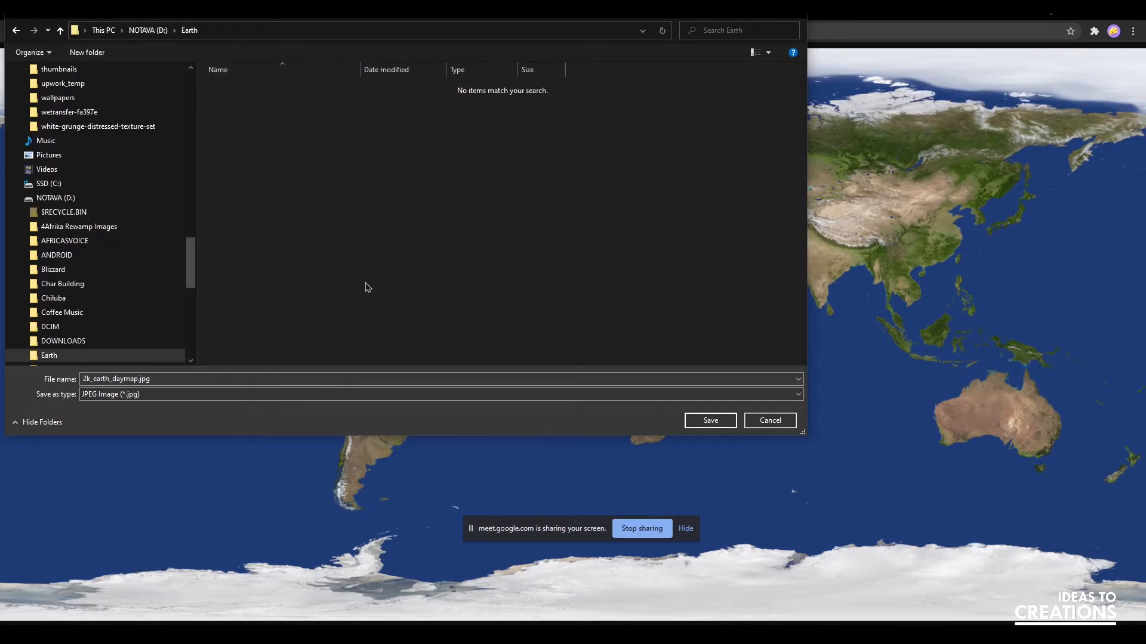
Save the day map as 2k_earth_daymap.jpg in the new Earth folder.
left_click(169, 378)
left_click(162, 375)
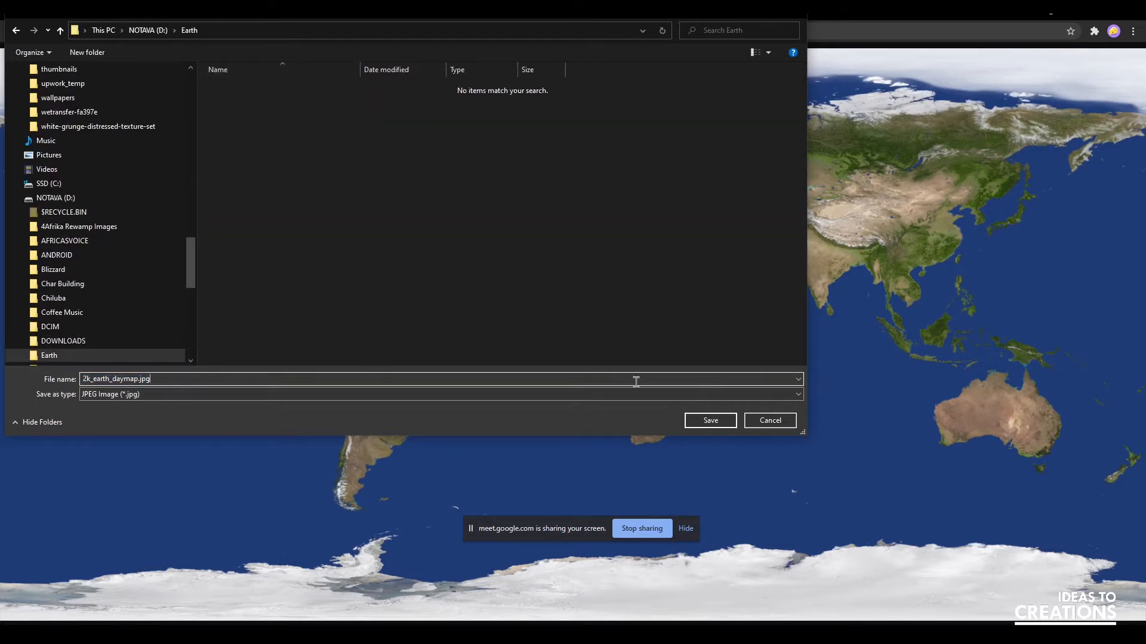
left_click(722, 421)
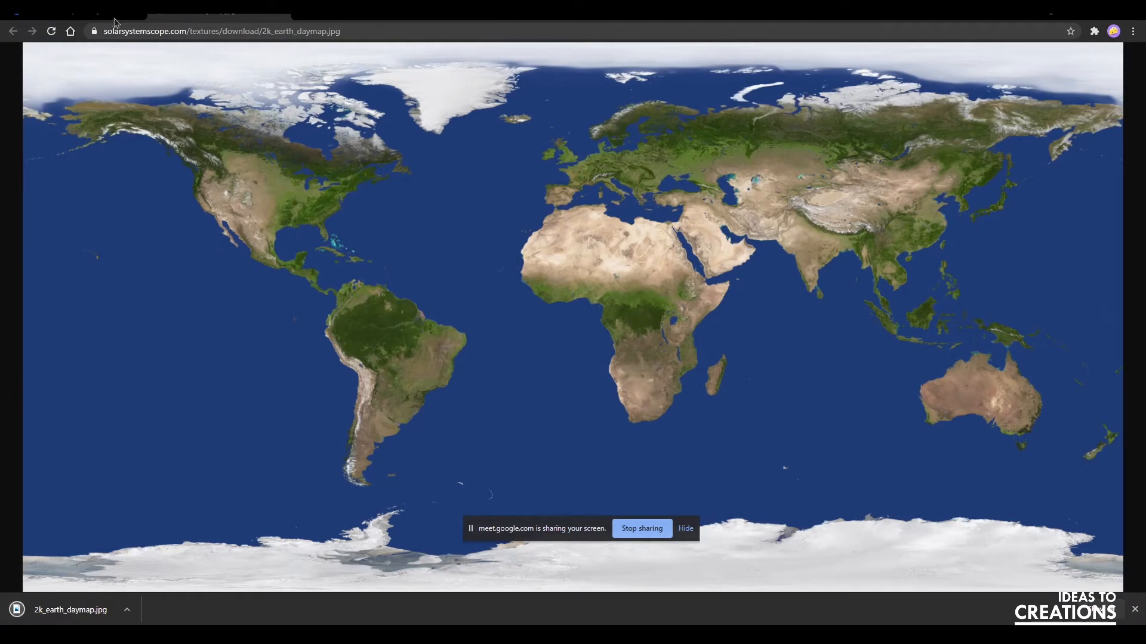
Open the 2K Earth night map from the textures page and save it as 2k_earth_nightmap.jpg in the Earth folder.
left_click(175, 18)
left_click(620, 316)
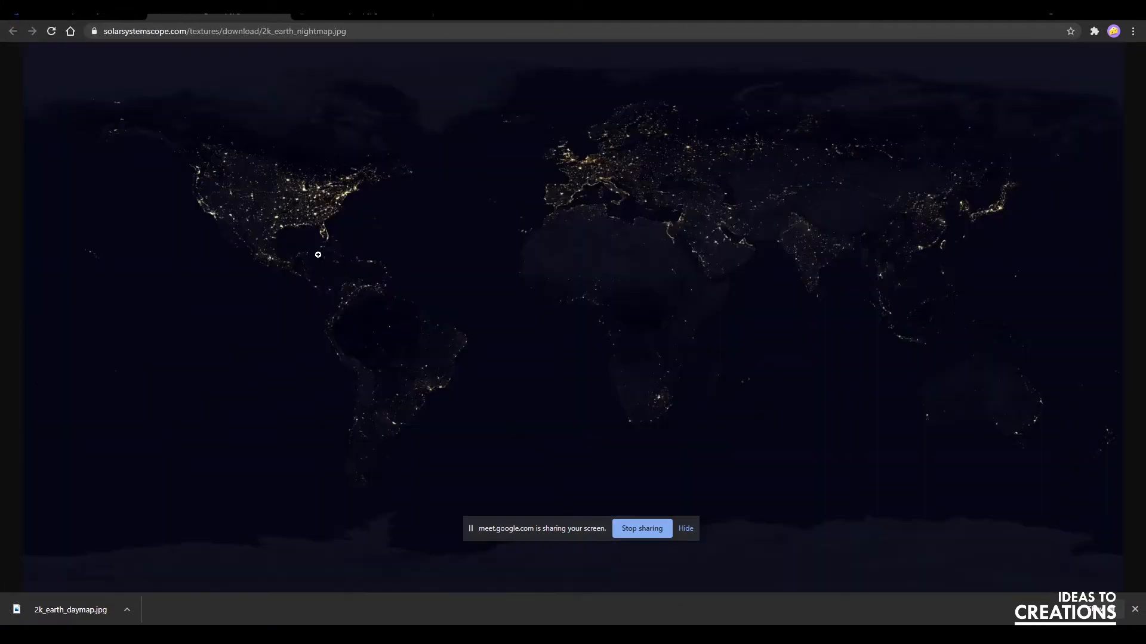
right_click(318, 255)
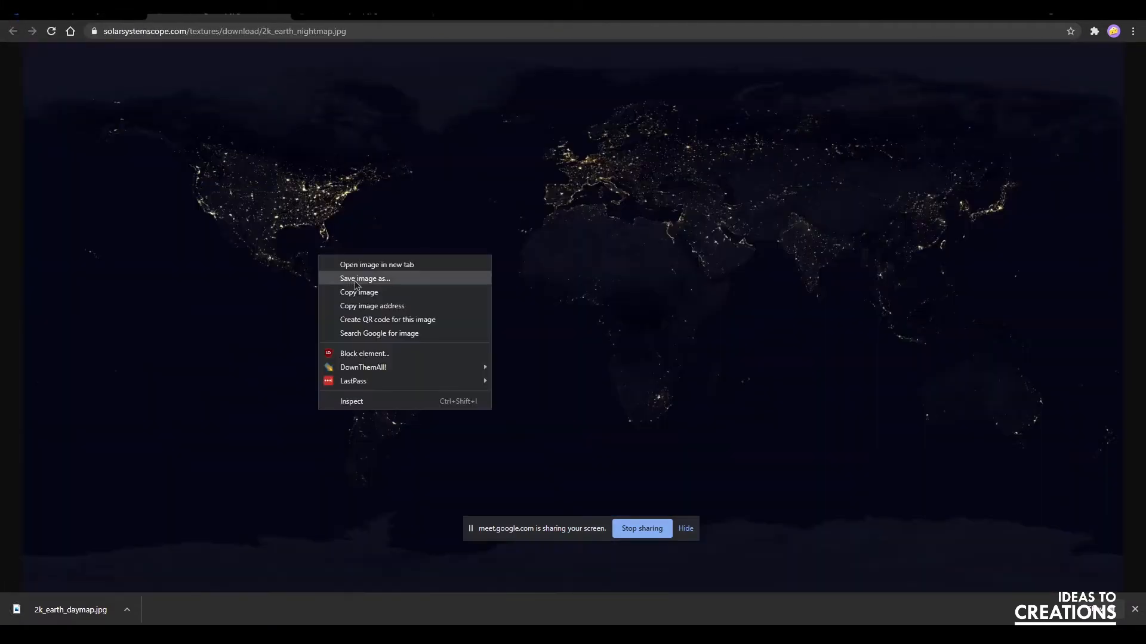
left_click(361, 278)
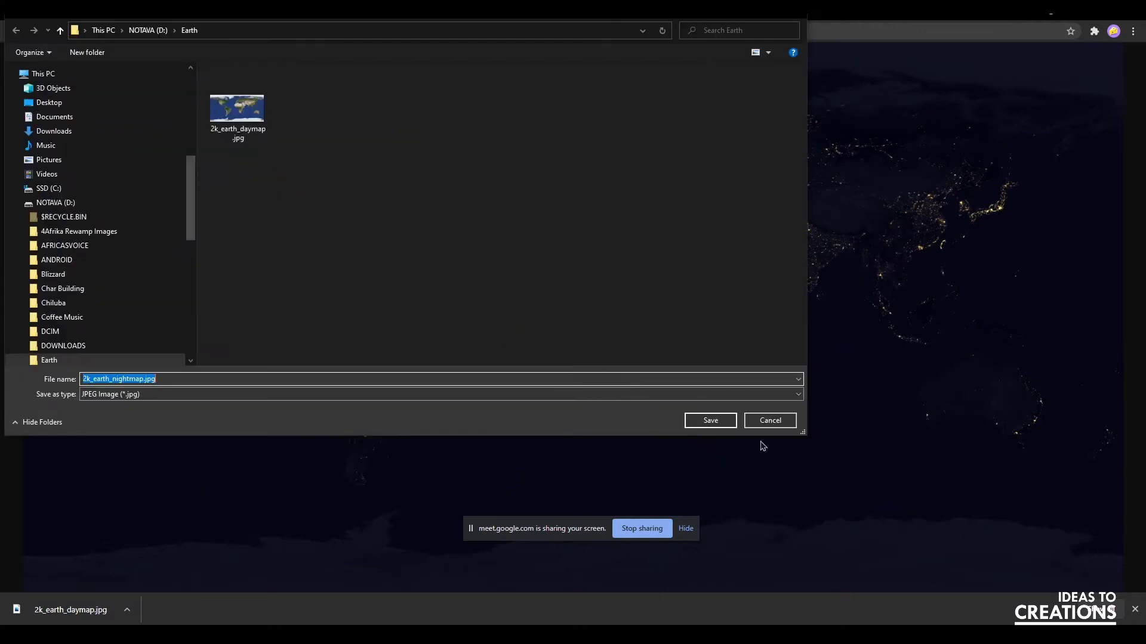
left_click(724, 422)
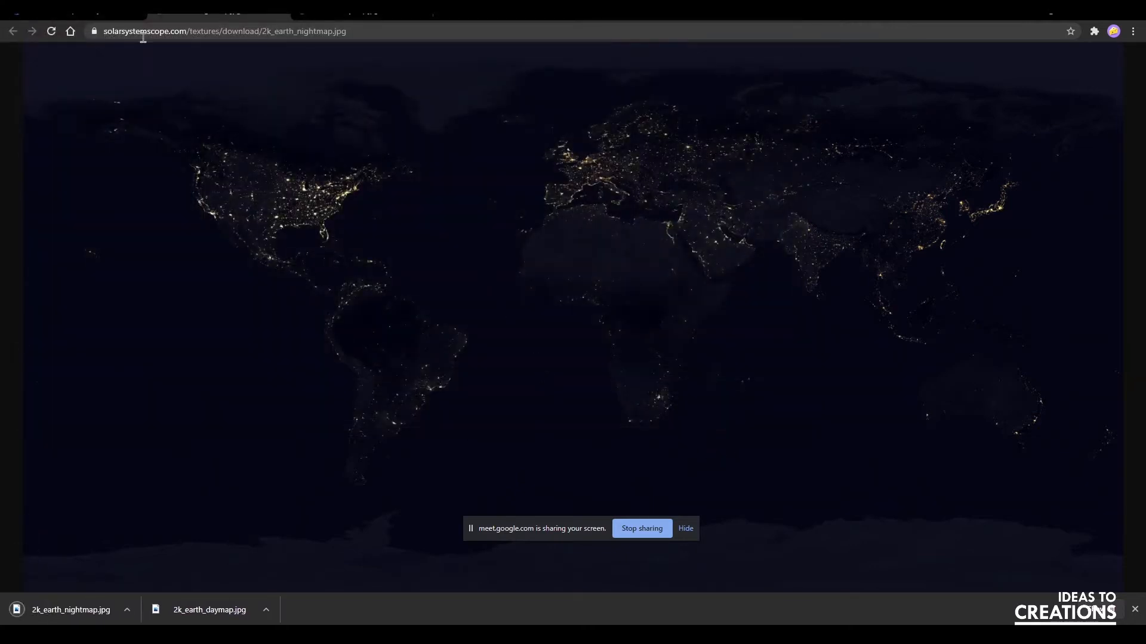
Save the 2K Earth clouds map as 2k_earth_clouds.jpg in the Earth folder and return to the textures page.
left_click(51, 13)
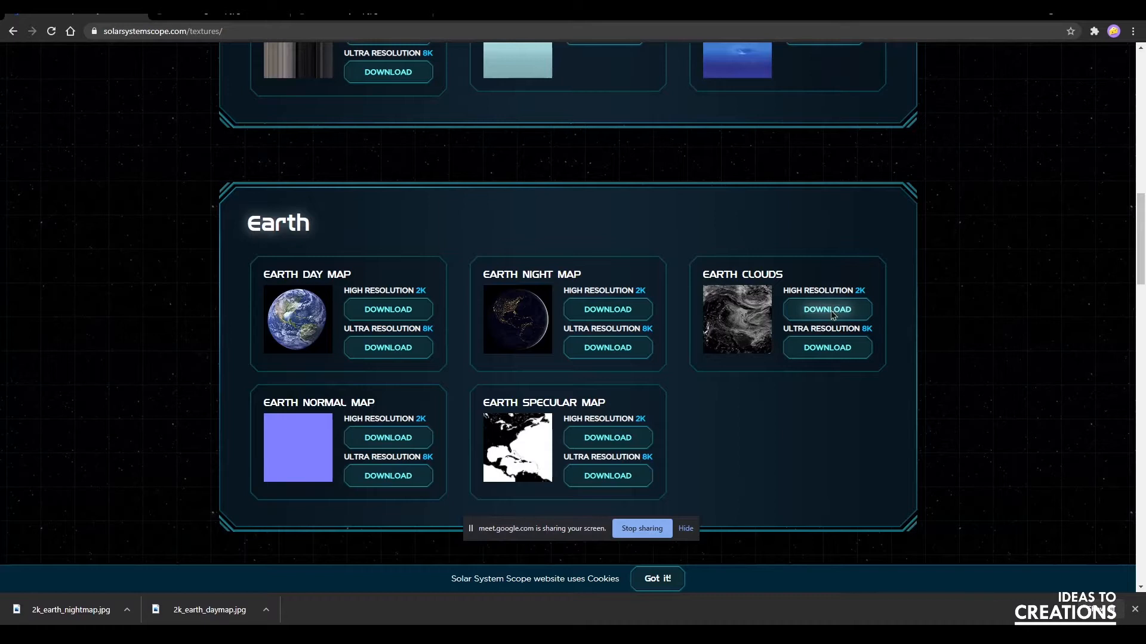
left_click(827, 310)
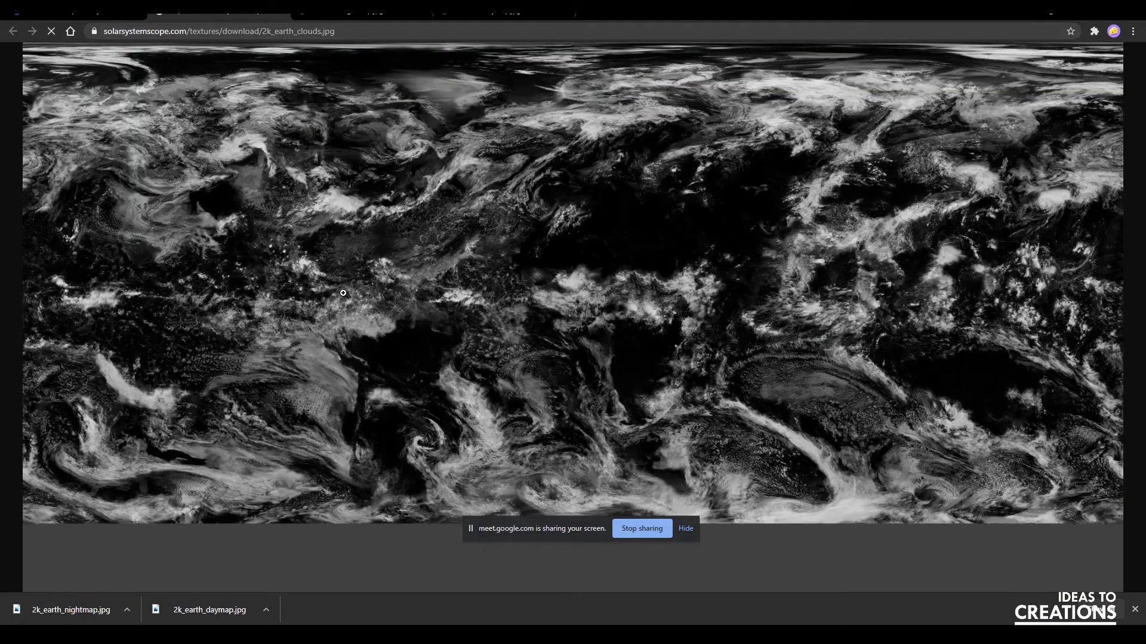
right_click(392, 226)
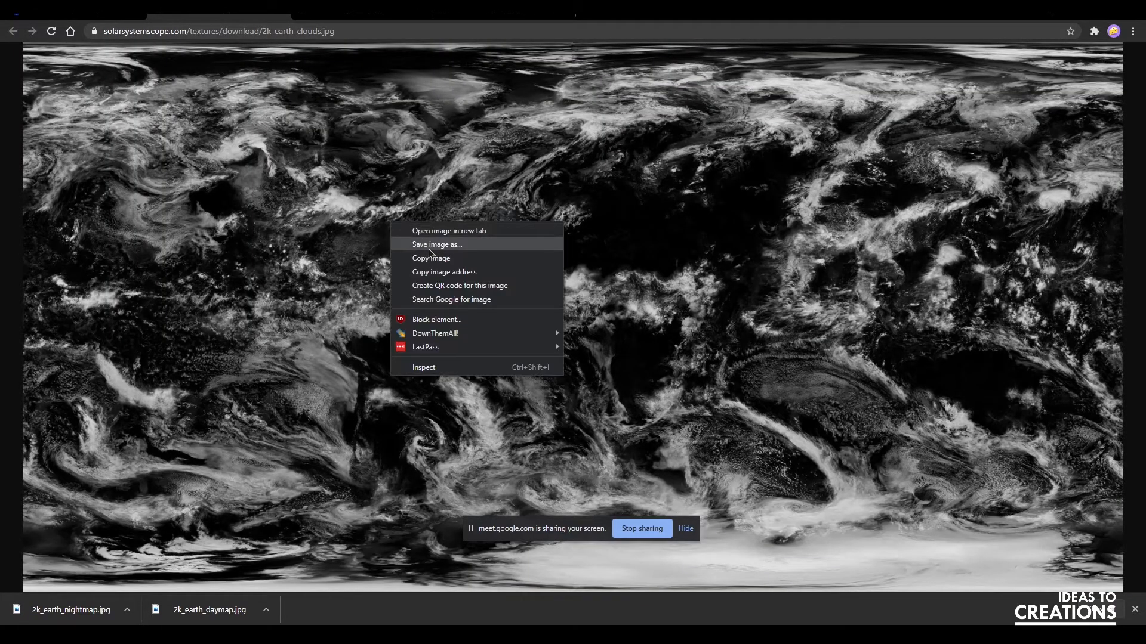
left_click(429, 249)
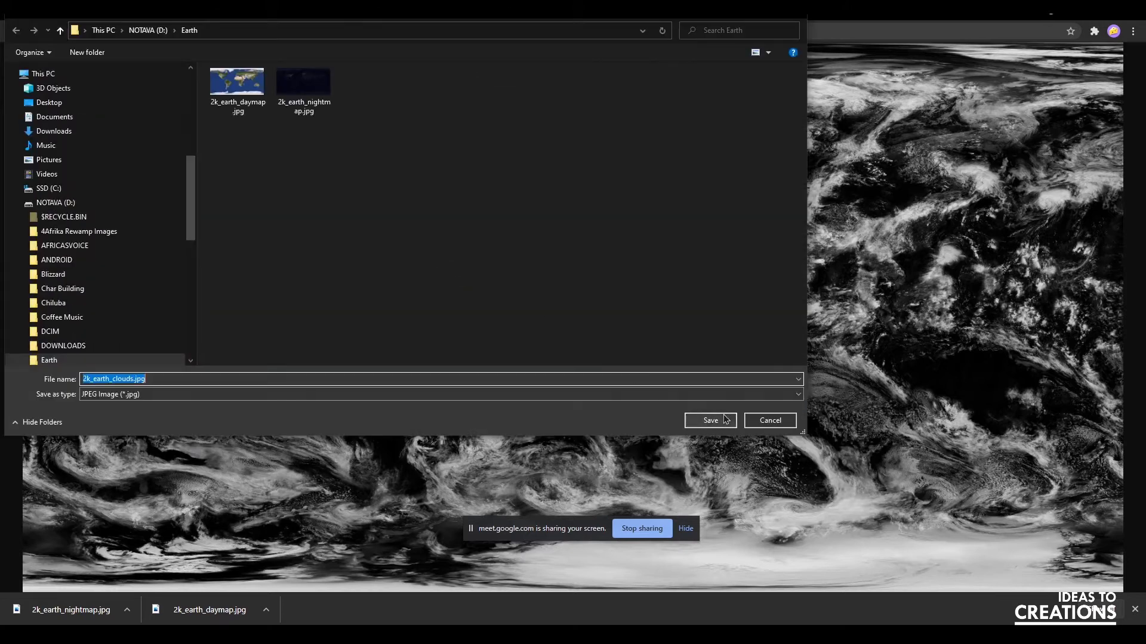
left_click(725, 419)
key("ctrl+w")
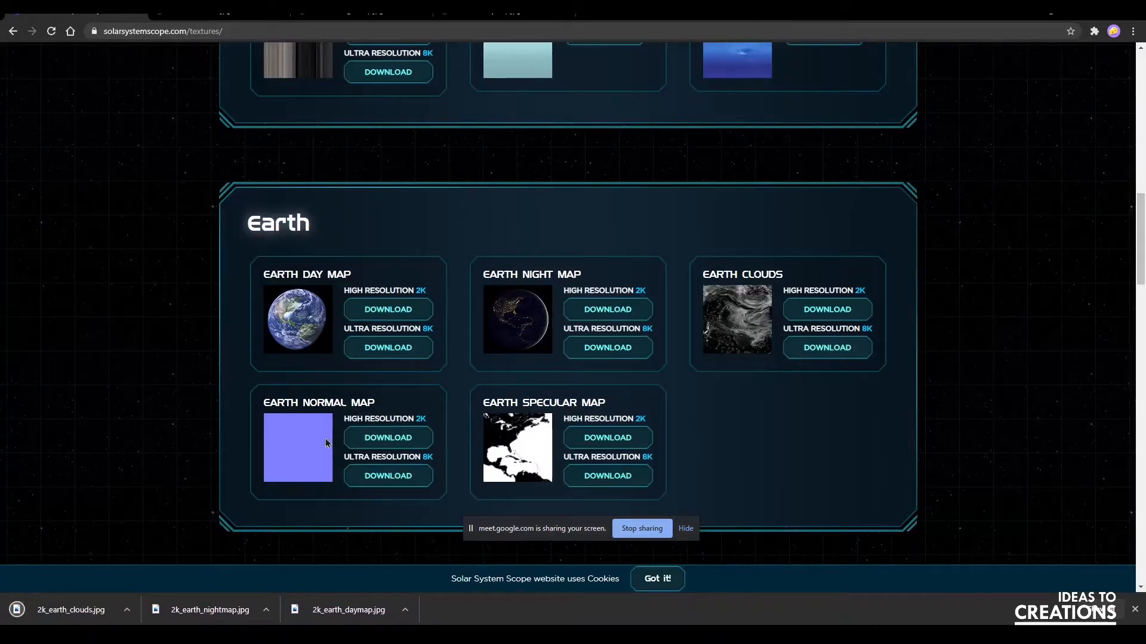
Save the 2K Earth normal and specular maps as 2k_earth_normal_map.tif and 2k_earth_specular_map.tif in the Earth folder.
left_click(388, 437)
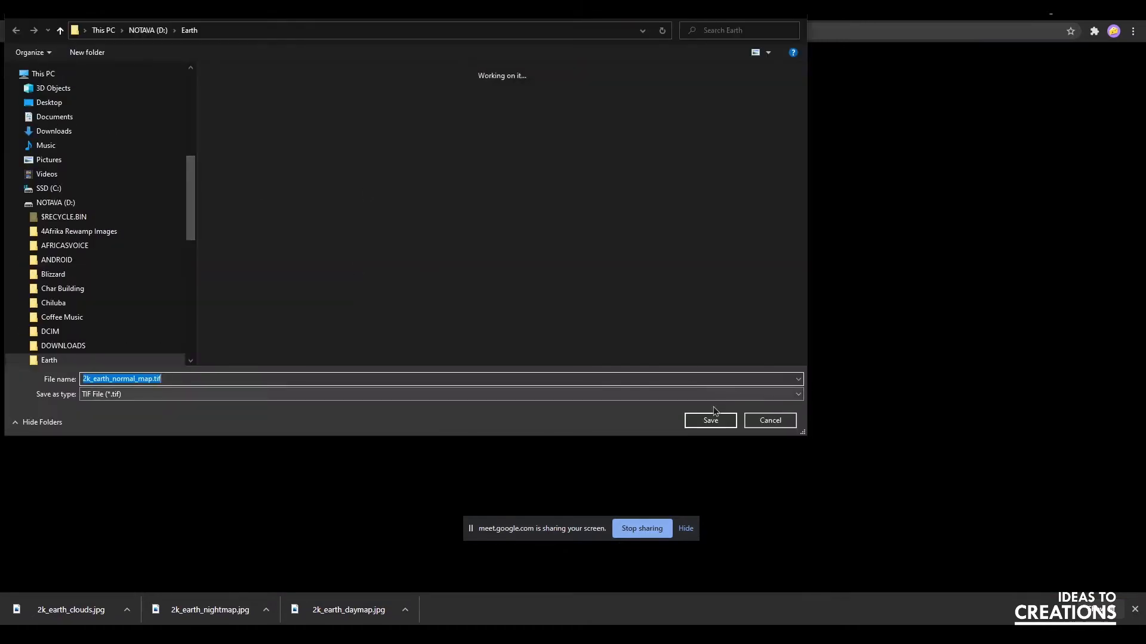
left_click(713, 419)
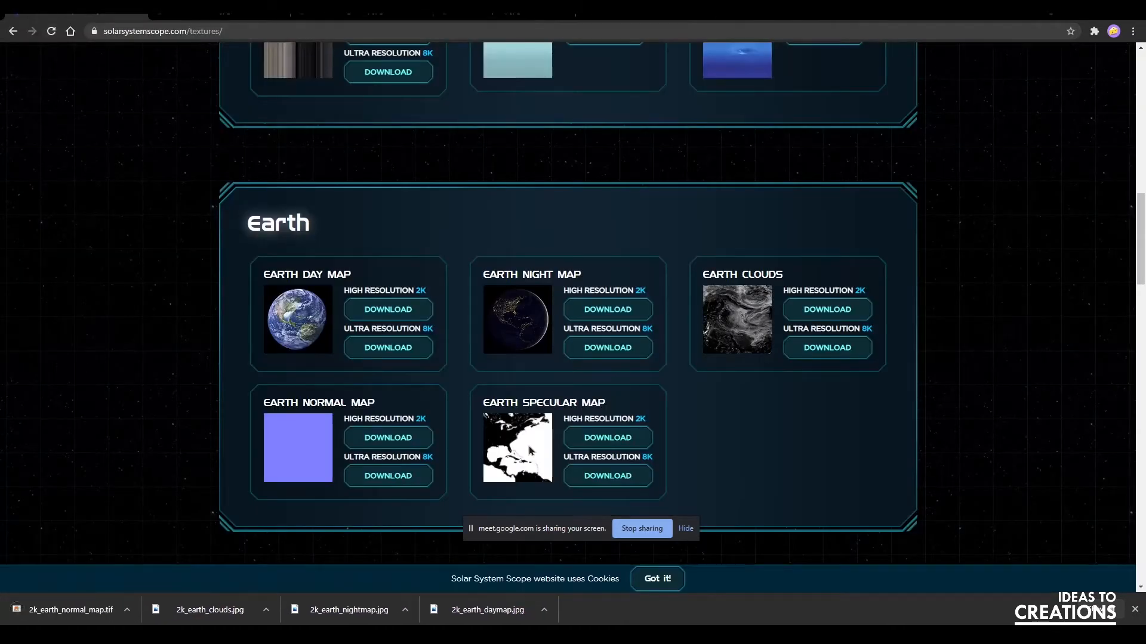
left_click(615, 438)
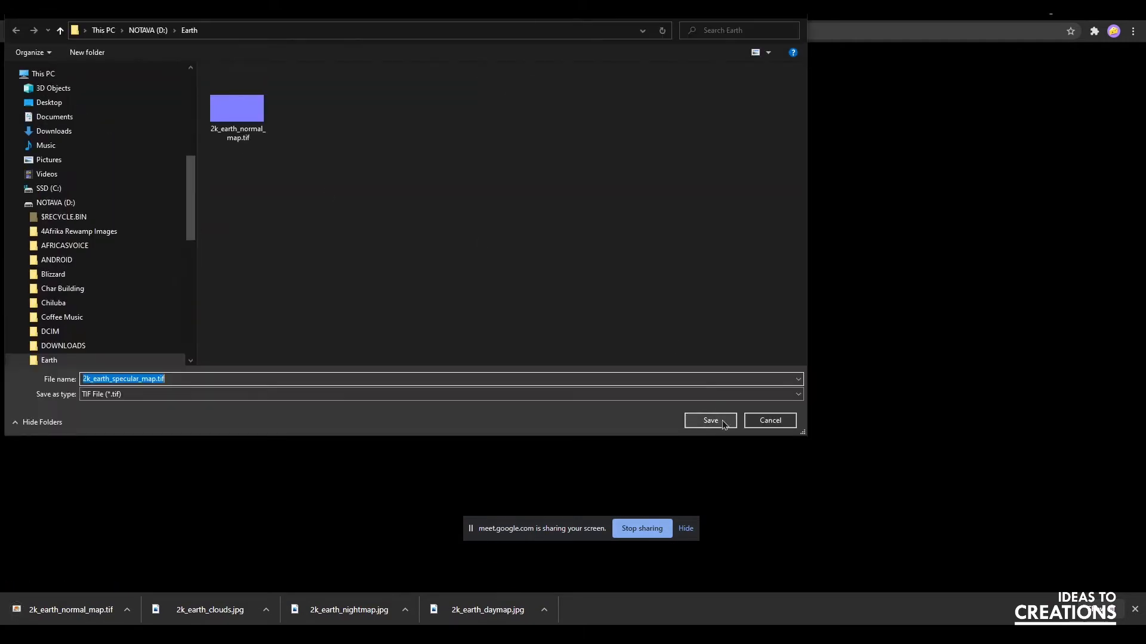
left_click(713, 418)
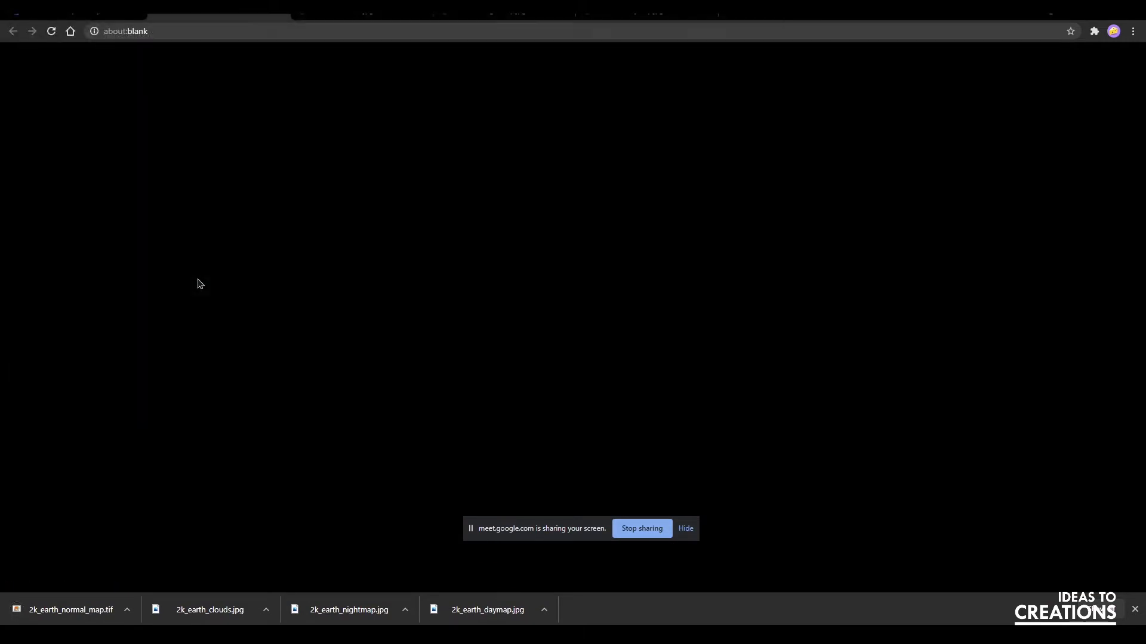
Show the downloaded maps in the Earth folder and create a subfolder named textures there.
left_click(127, 610)
left_click(166, 574)
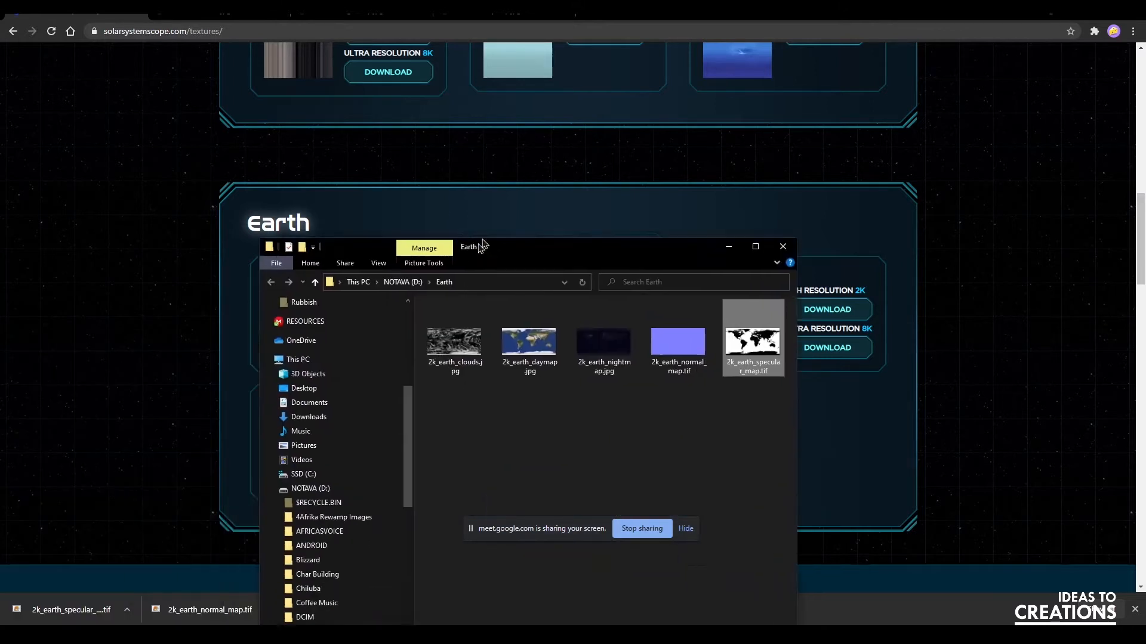
left_click_drag(782, 331, 471, 322)
right_click(527, 359)
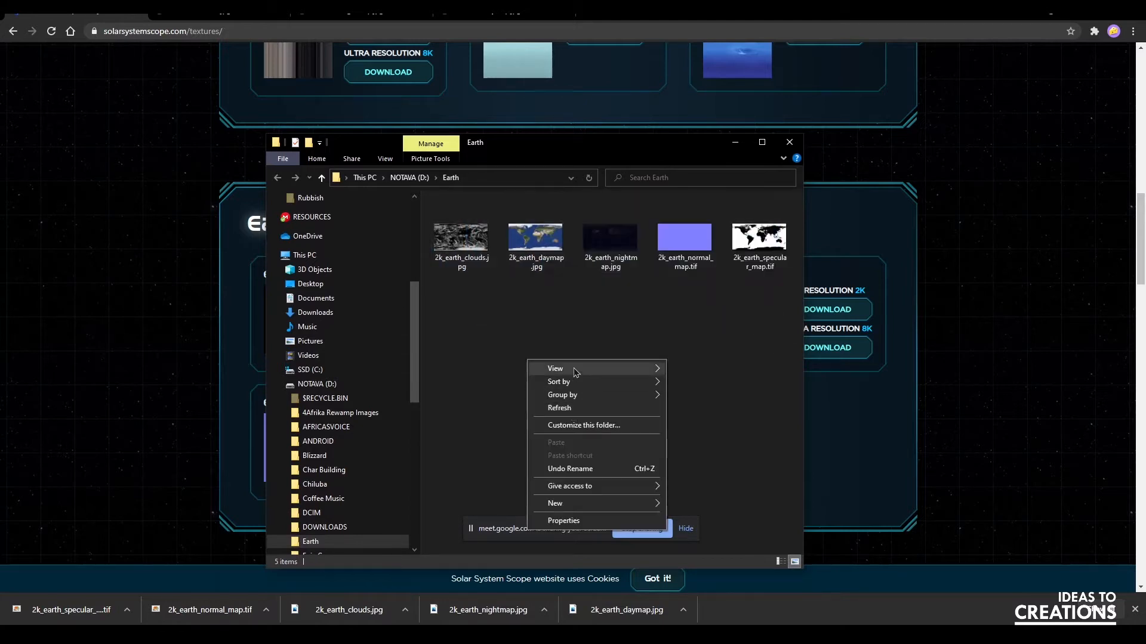
left_click(577, 340)
right_click(537, 362)
mouse_move(621, 501)
left_click(710, 502)
type("text")
key("BackSpace")
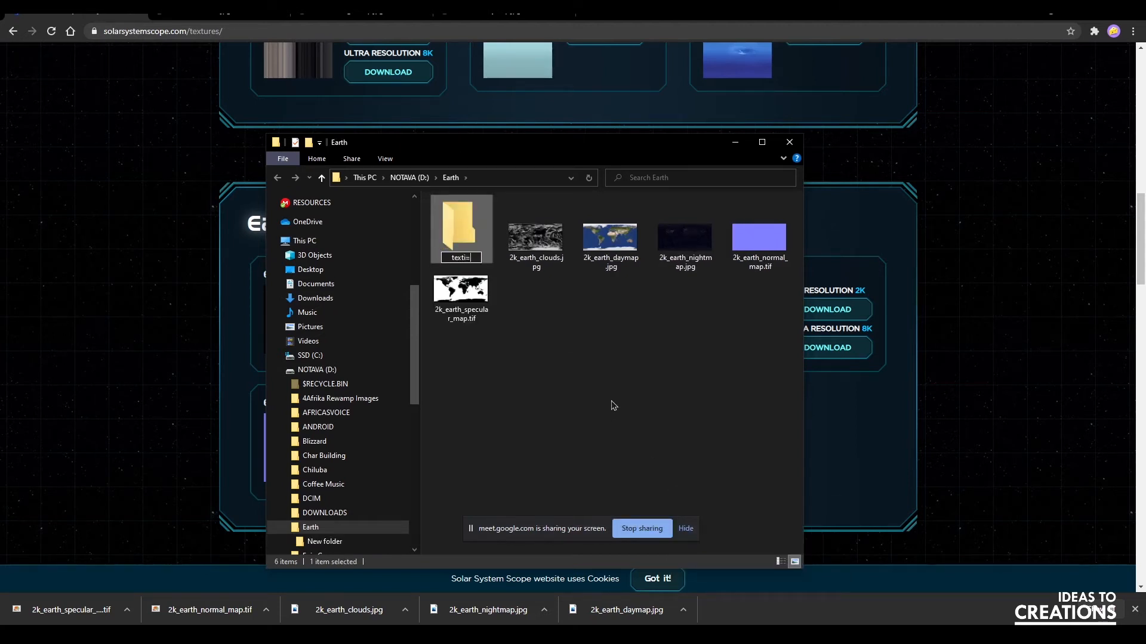
type("ures")
key("Return")
Move all five Earth map files into the textures folder and return to the textures page in the browser.
key("Right")
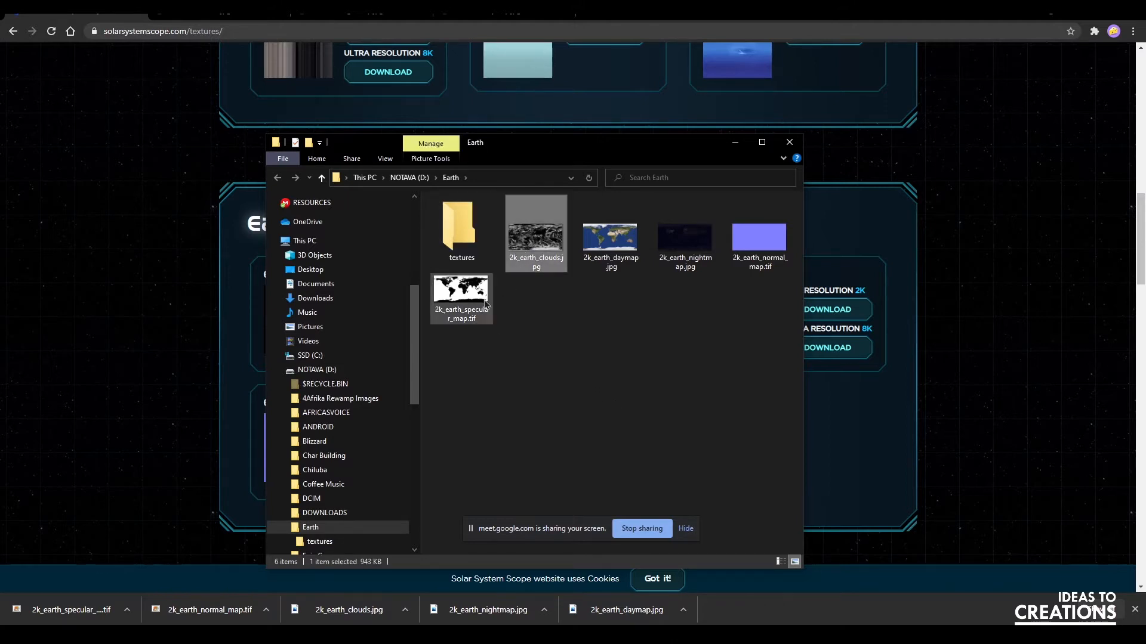
left_click(474, 318, "shift")
left_click_drag(474, 318, 461, 232)
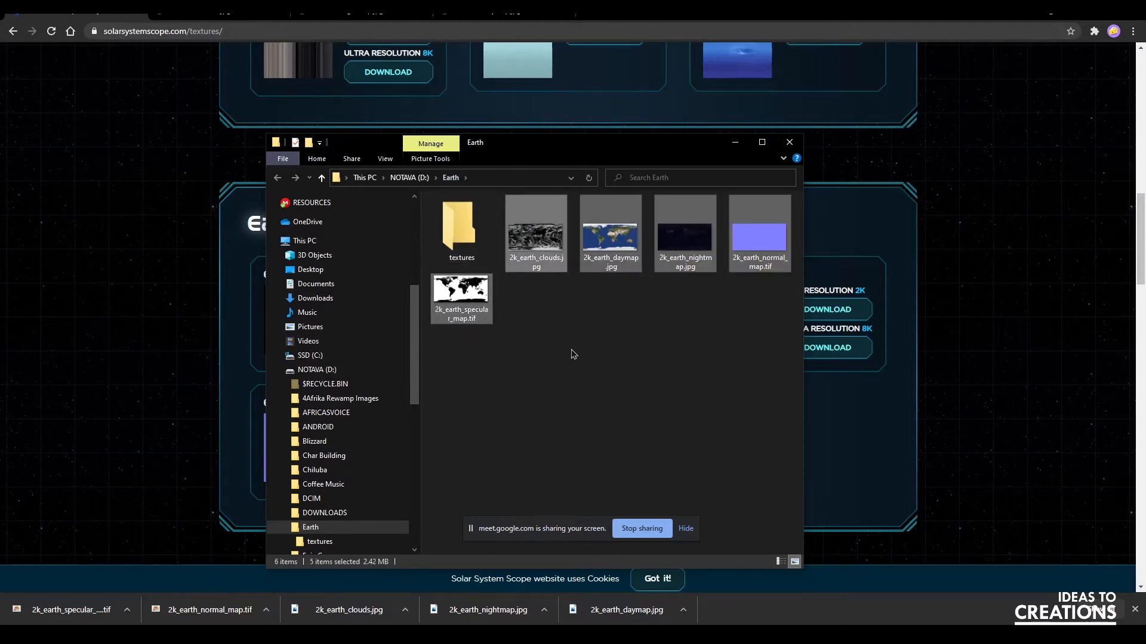
left_click(1006, 204)
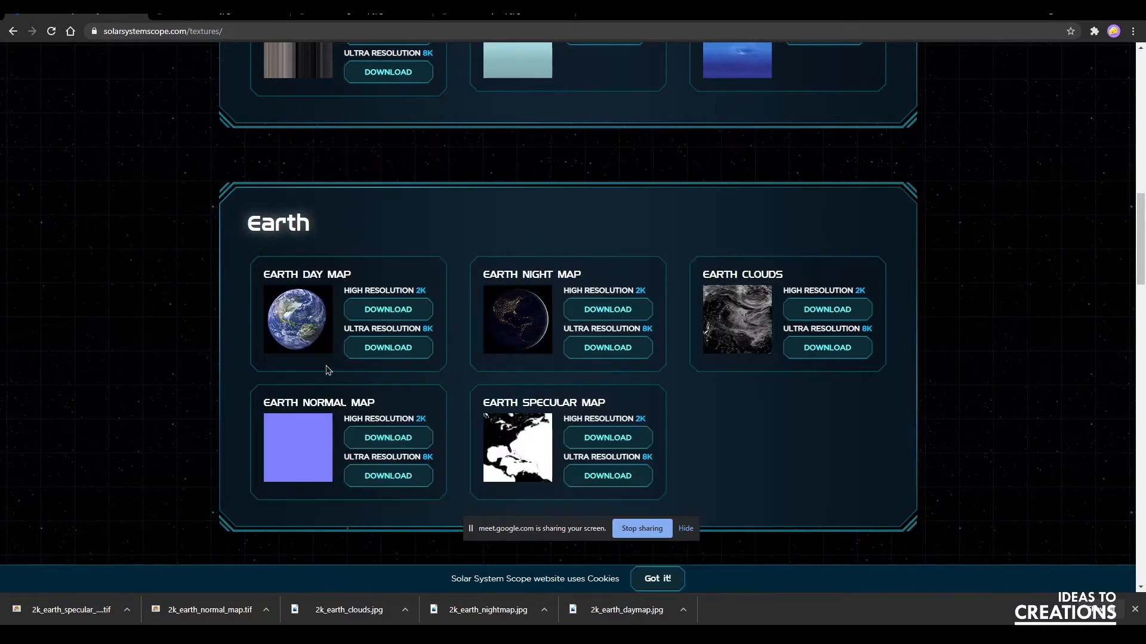
Open the 2K moon map from the textures page and save it as 2k_moon.jpg in the Earth project's textures folder.
scroll(326, 370, "down", 7)
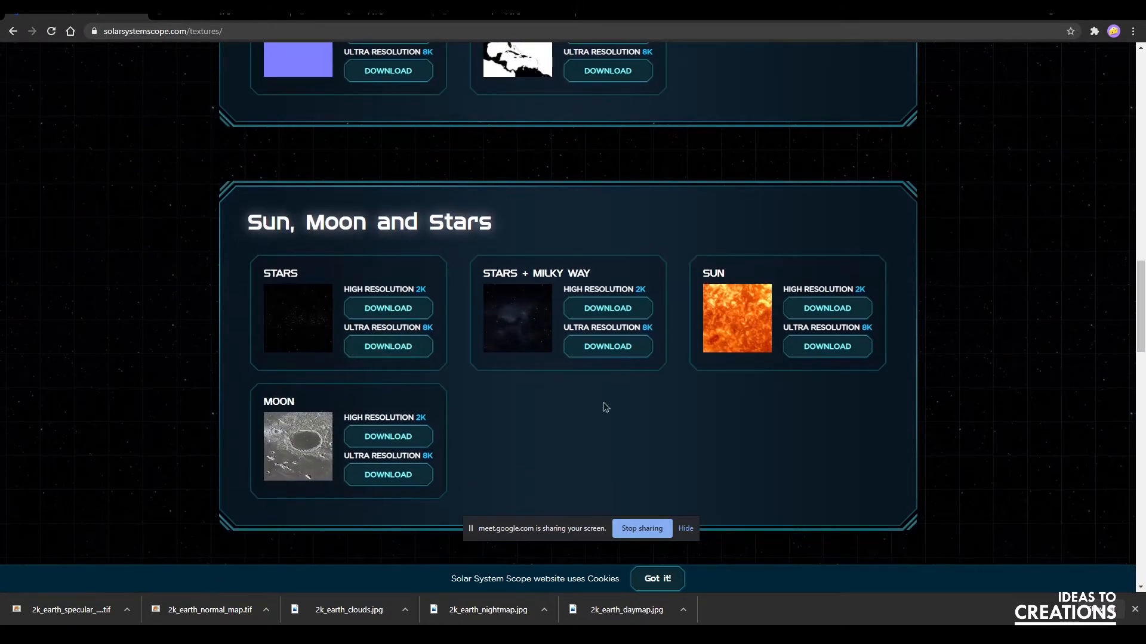
left_click(390, 437)
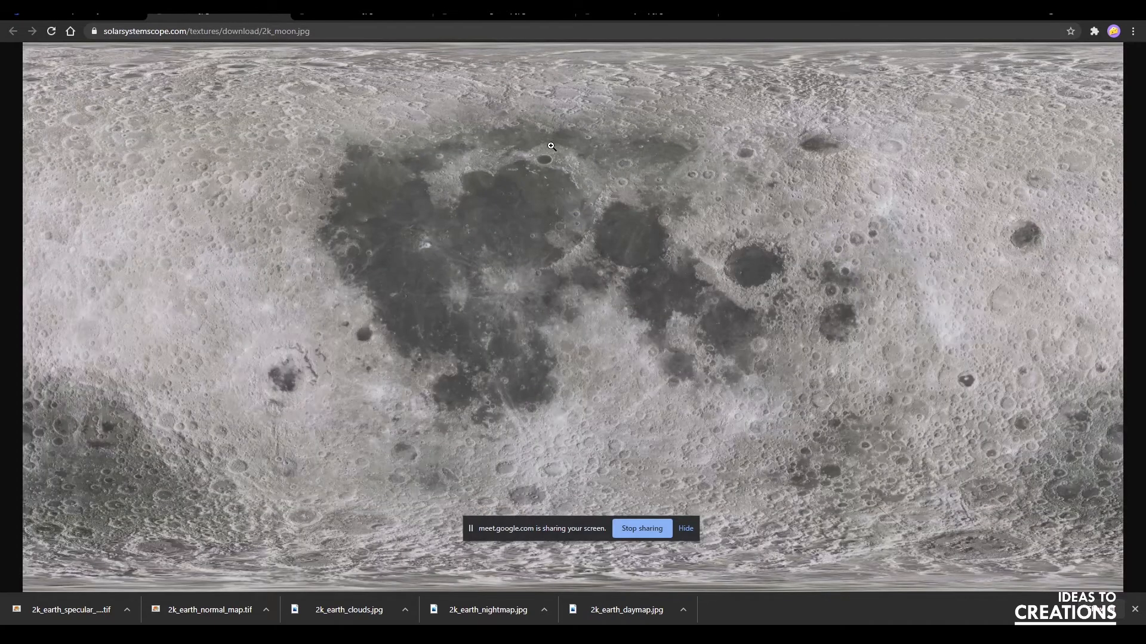
right_click(572, 219)
left_click(633, 244)
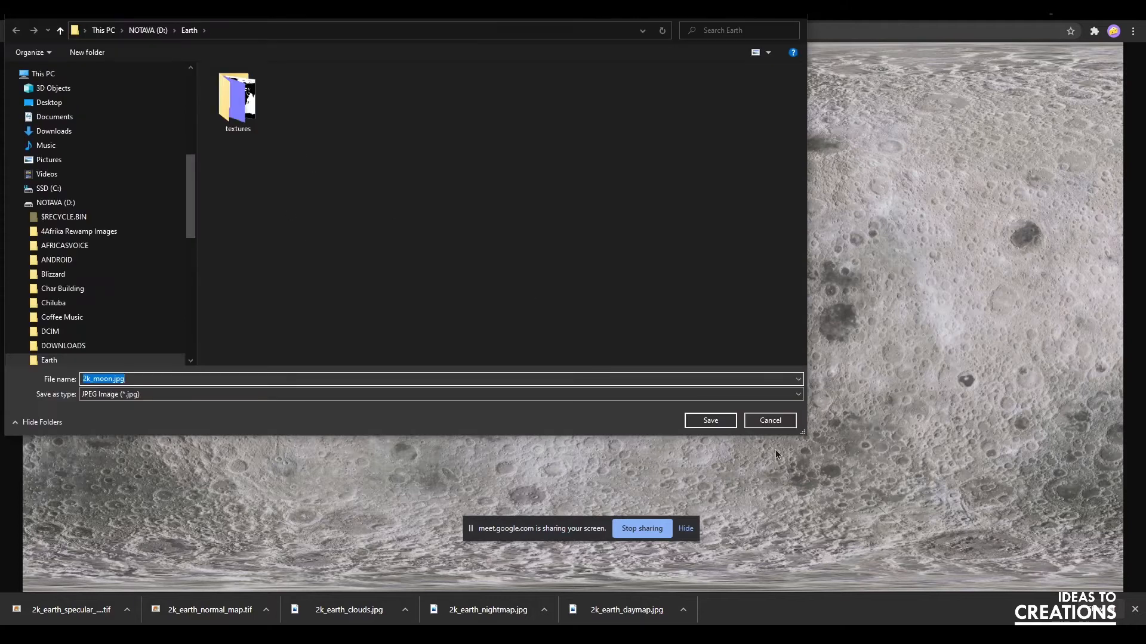
double_click(237, 98)
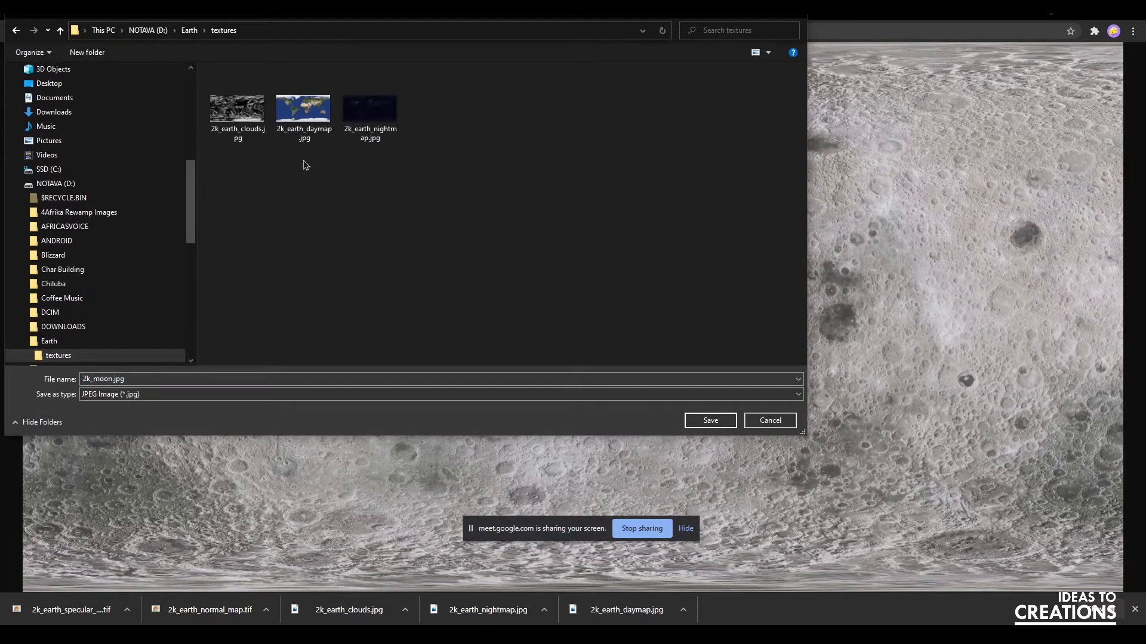
left_click(710, 420)
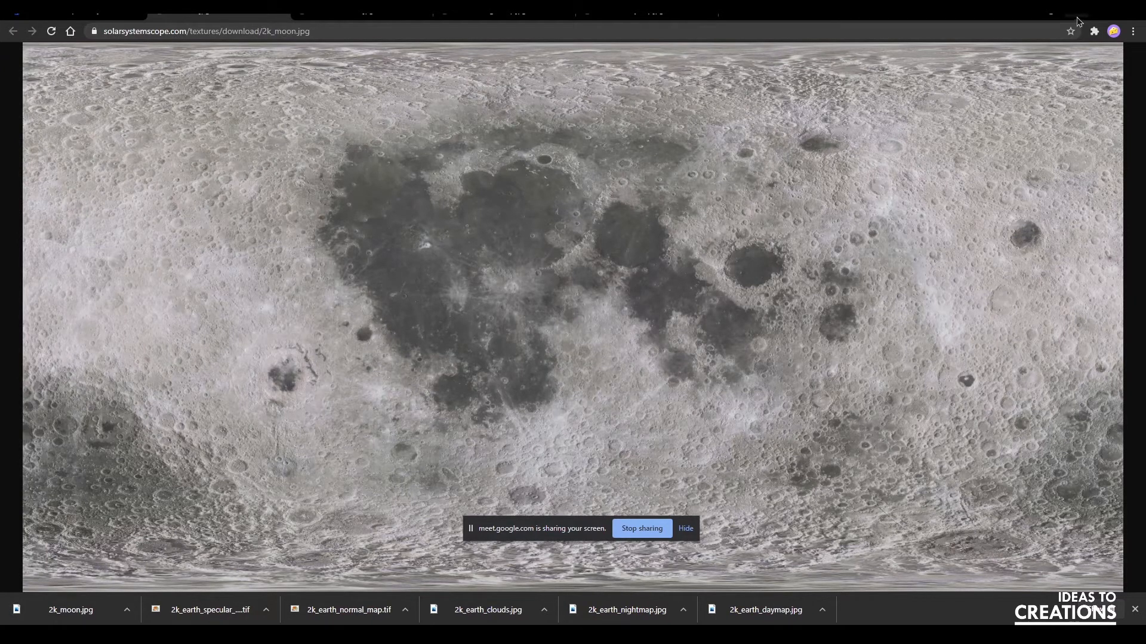
Show the saved moon map in its folder to check the collected texture files.
left_click(126, 609)
left_click(167, 572)
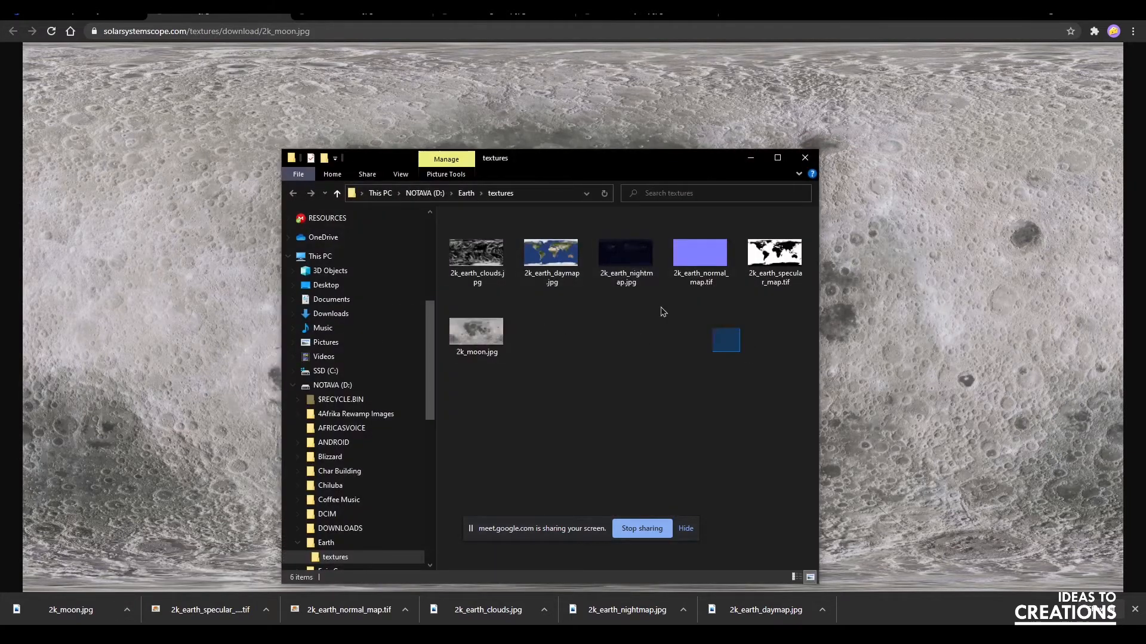
left_click_drag(661, 311, 706, 363)
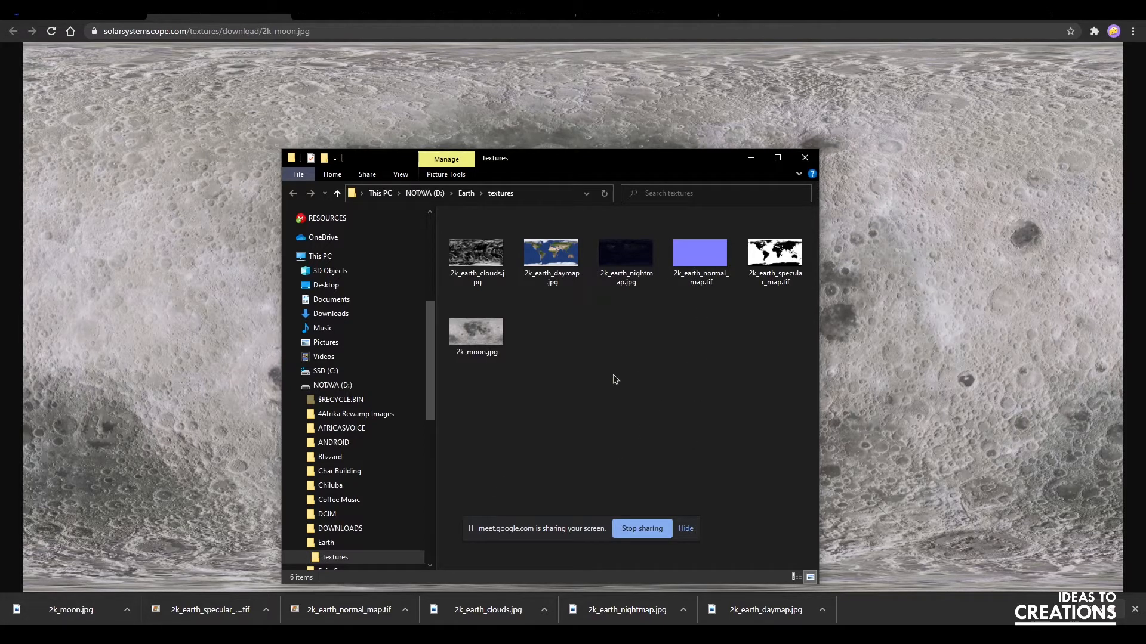
Switch to Blender and start a new scene without saving the changes to Planets.blend.
mouse_move(100, 634)
left_click(119, 633)
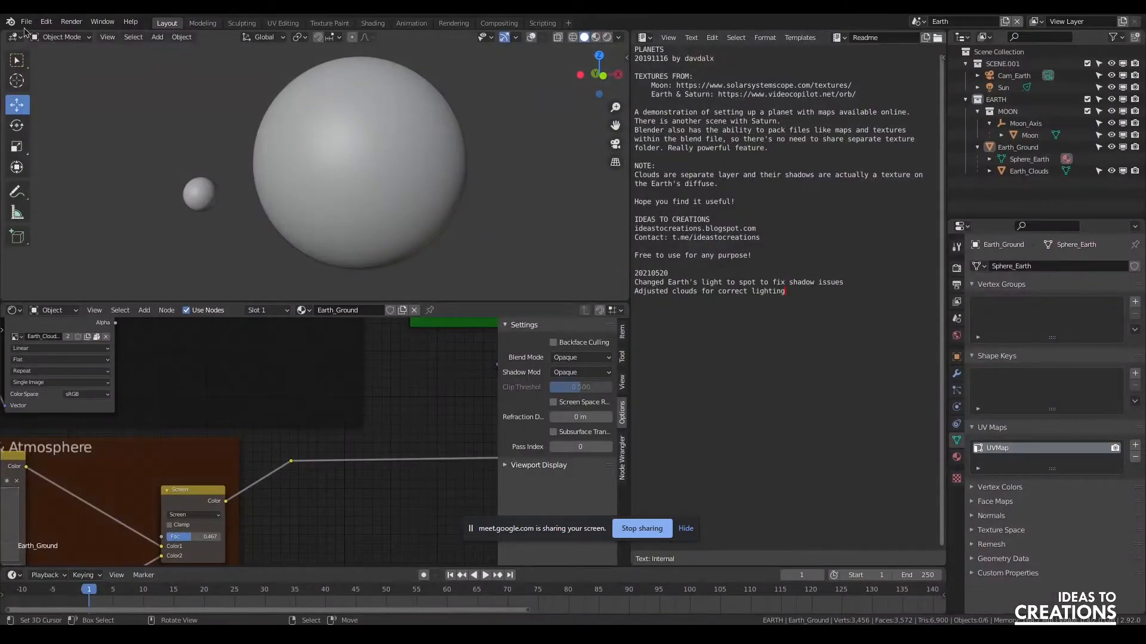
left_click(26, 21)
mouse_move(62, 35)
left_click(201, 39)
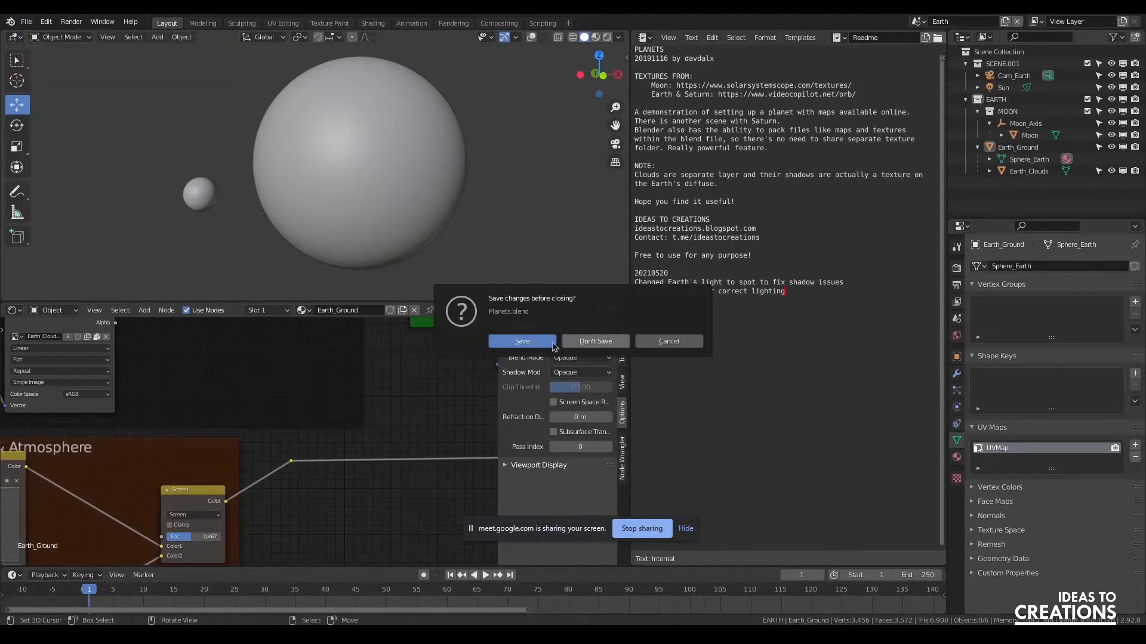
key("d")
left_click(481, 304)
left_click(749, 218)
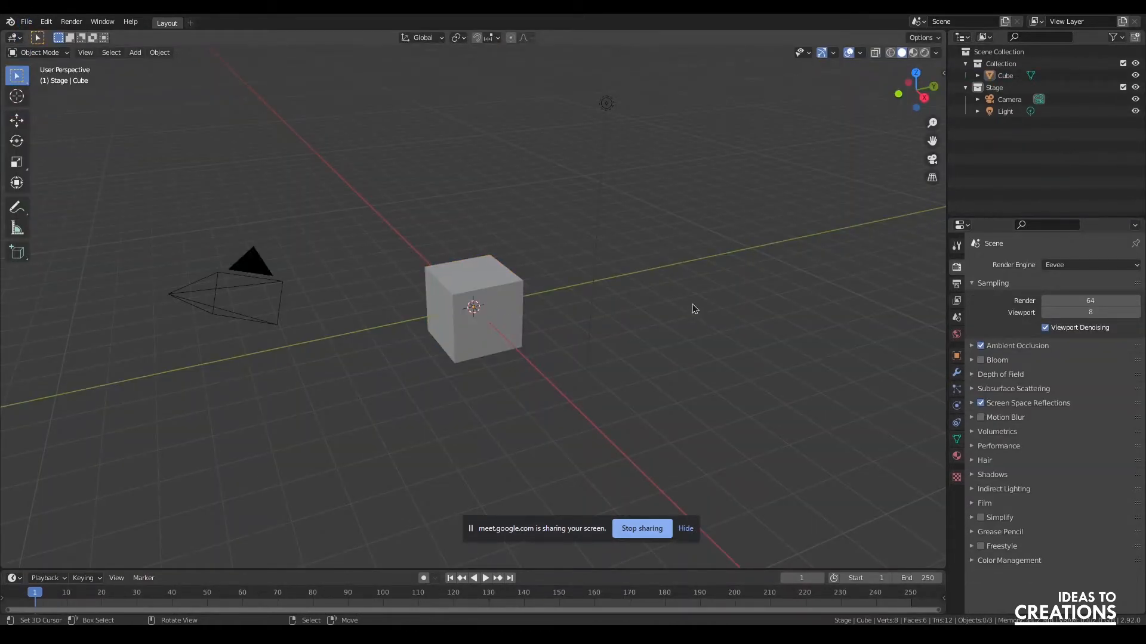
Delete the default cube and add a UV sphere at the scene origin.
left_click(471, 291)
key("x")
left_click(462, 290)
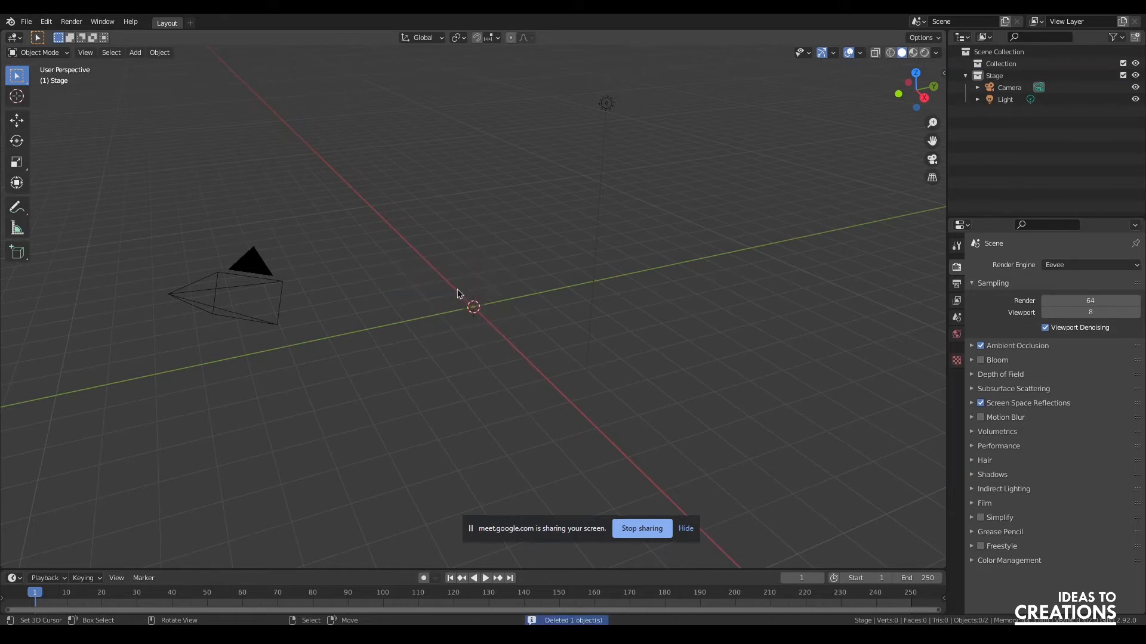
key("shift+a")
mouse_move(348, 366)
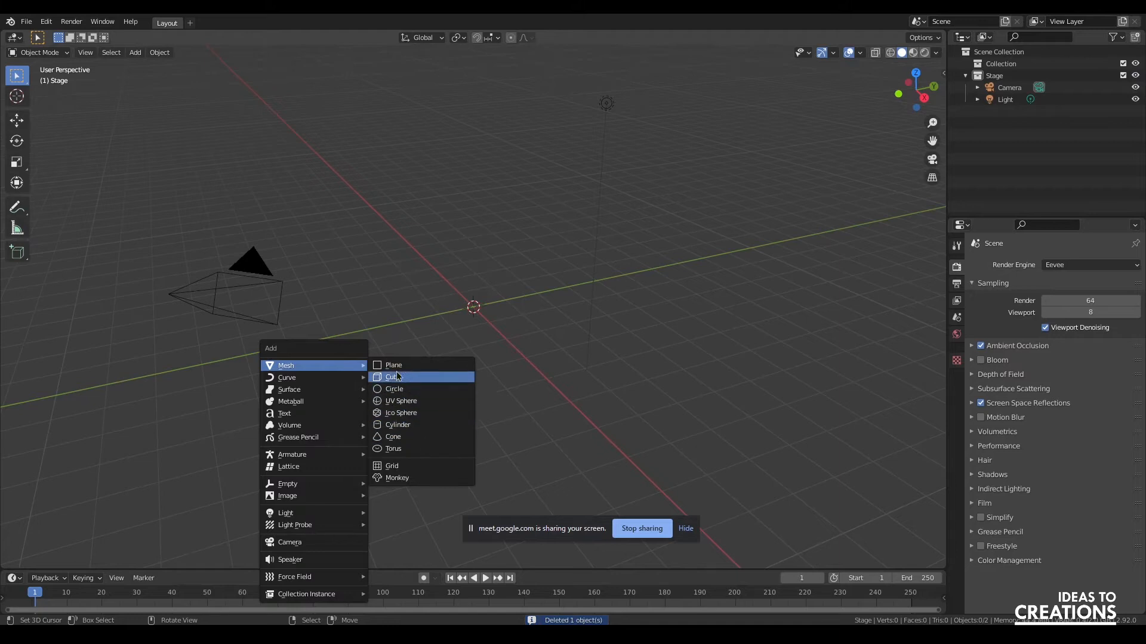
left_click(407, 401)
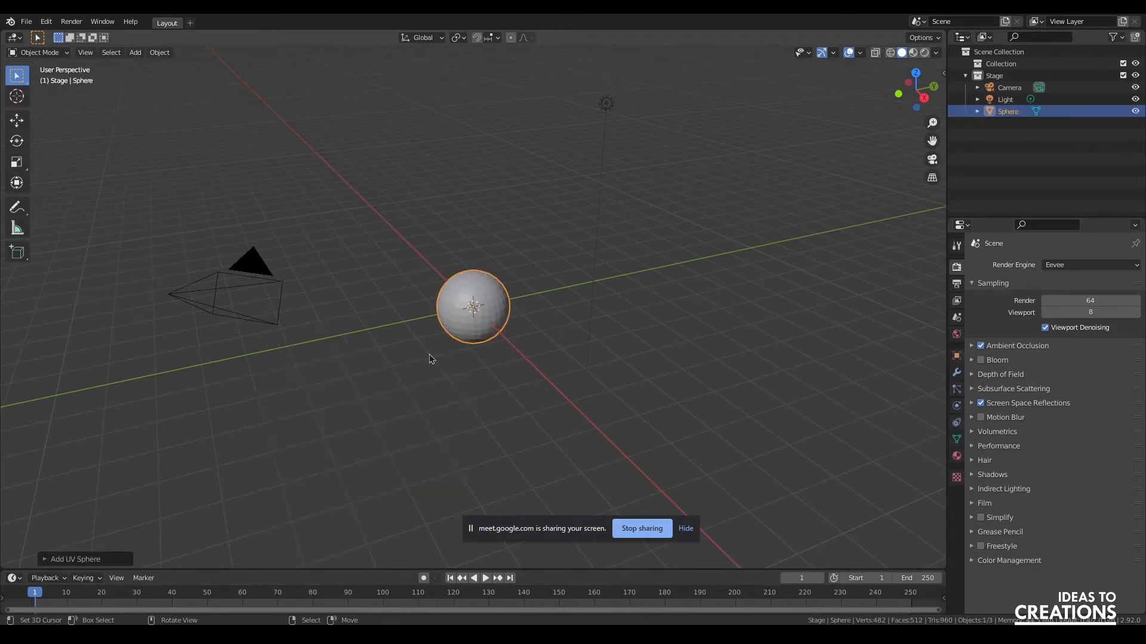
Set the new UV sphere's radius to 5 m and keep the sphere selected.
left_click(74, 559)
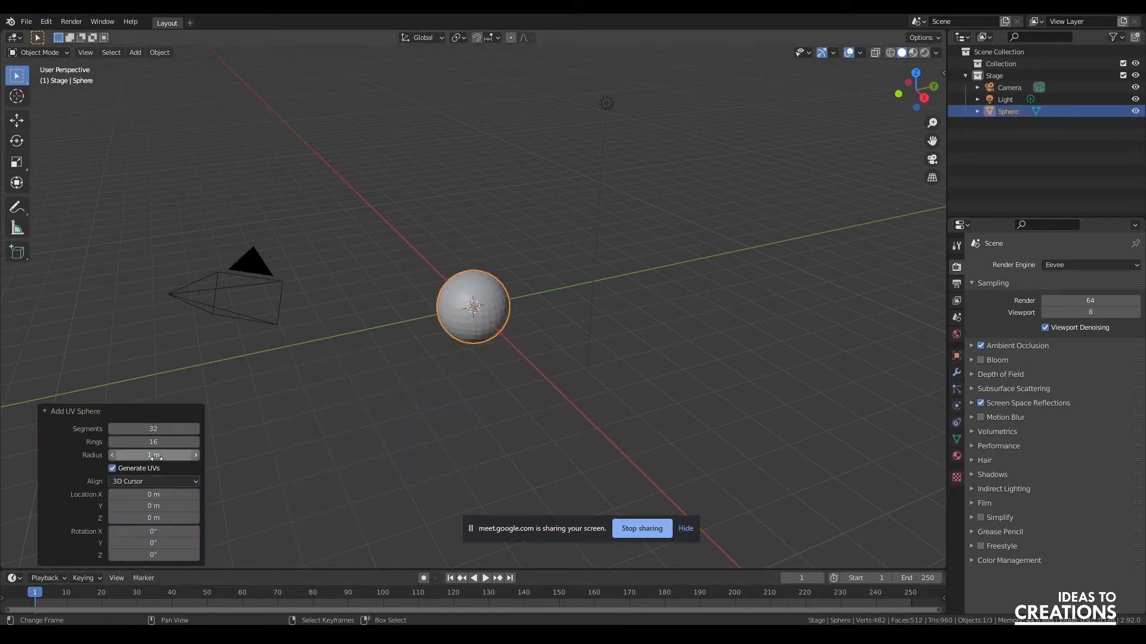
left_click_drag(162, 456, 323, 457)
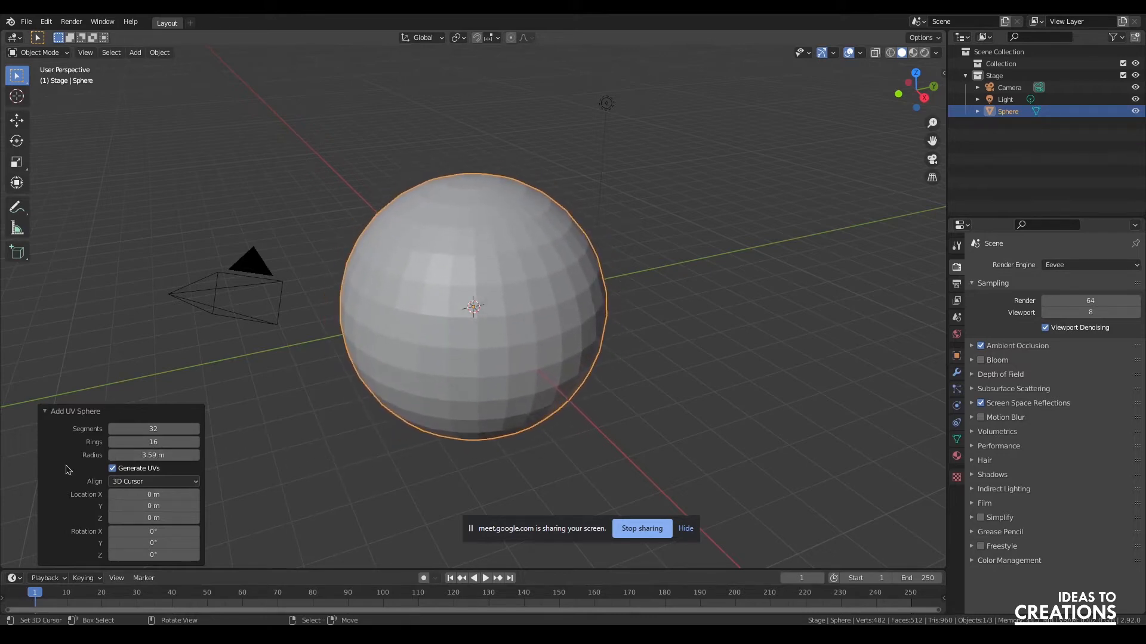
left_click(154, 455)
type("5")
key("Return")
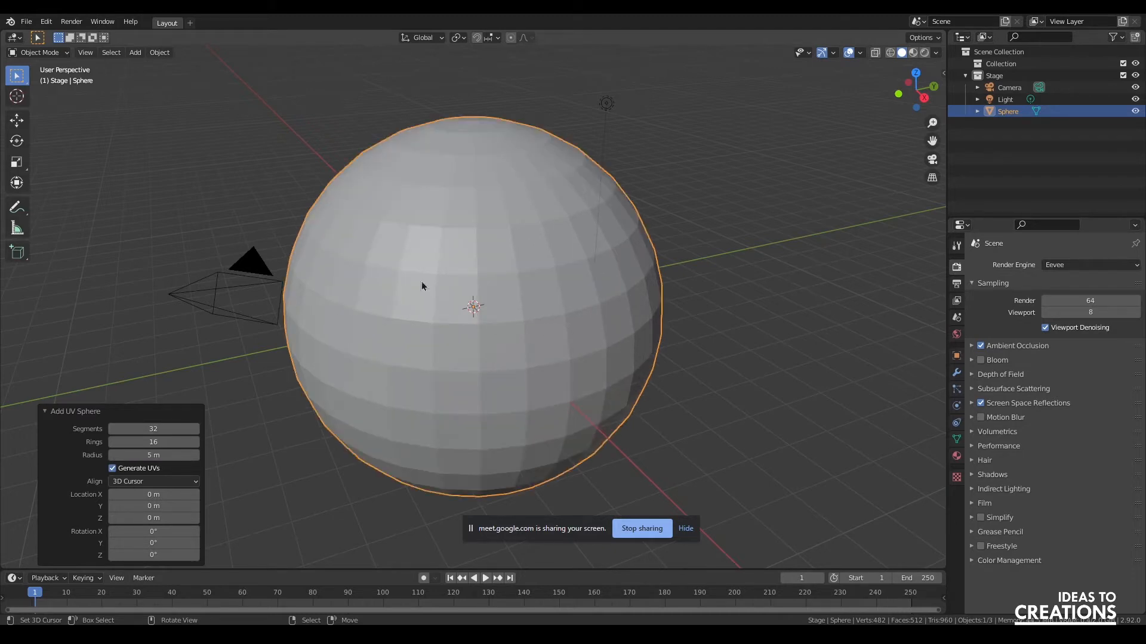
left_click(747, 295)
left_click(543, 266)
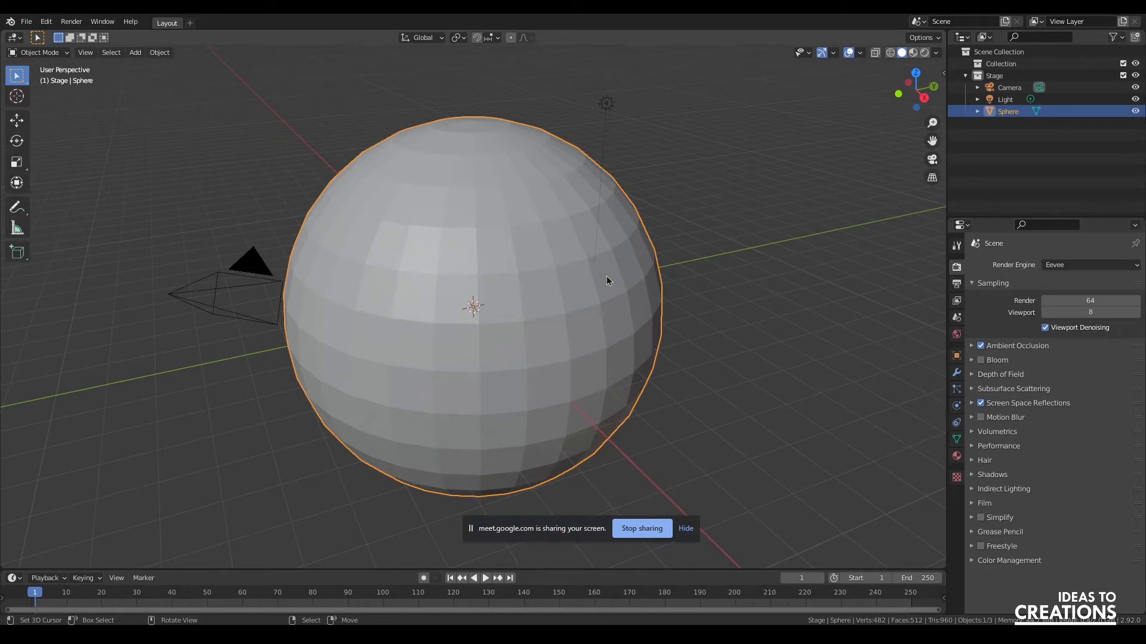
Delete the default light and hide the camera so only the sphere shows in the viewport.
scroll(610, 278, "down", 10)
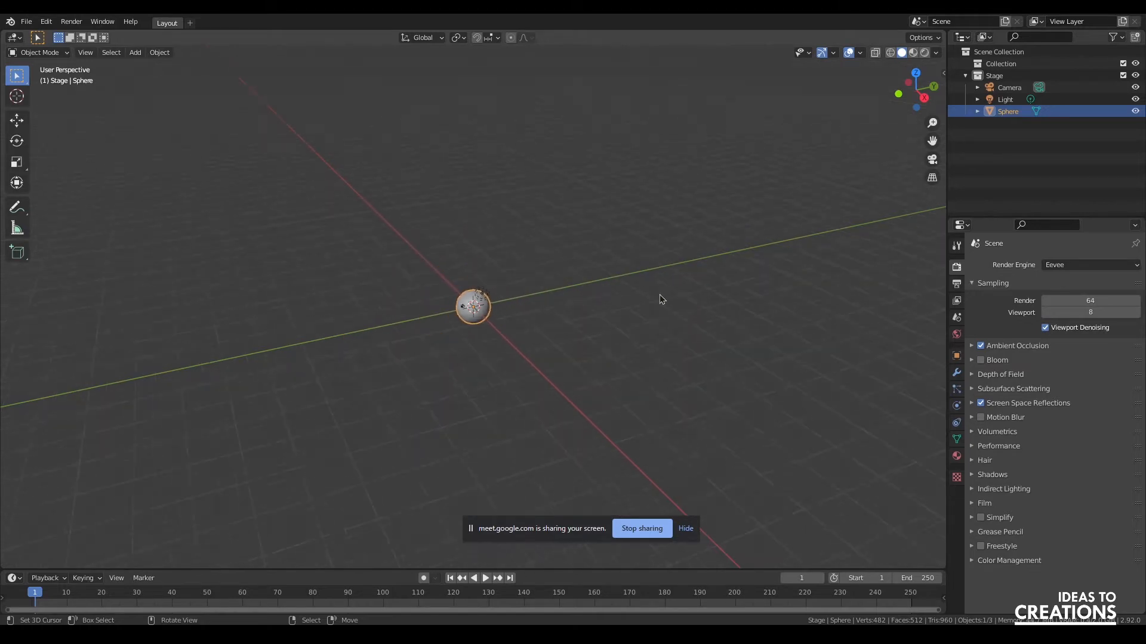
scroll(411, 290, "down", 5)
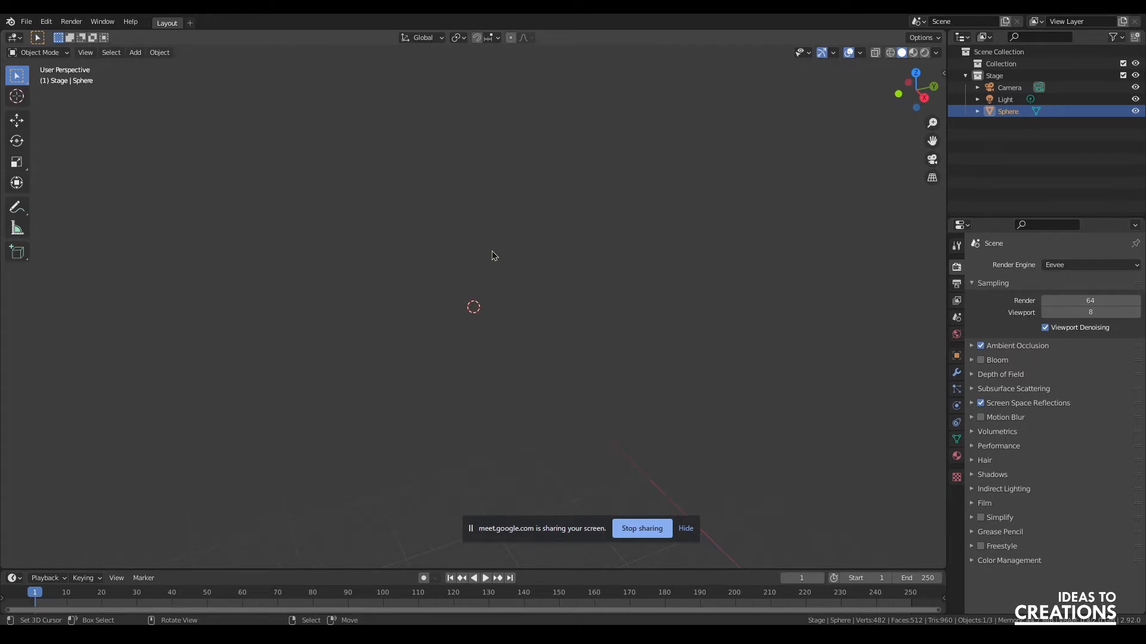
scroll(493, 288, "up", 12)
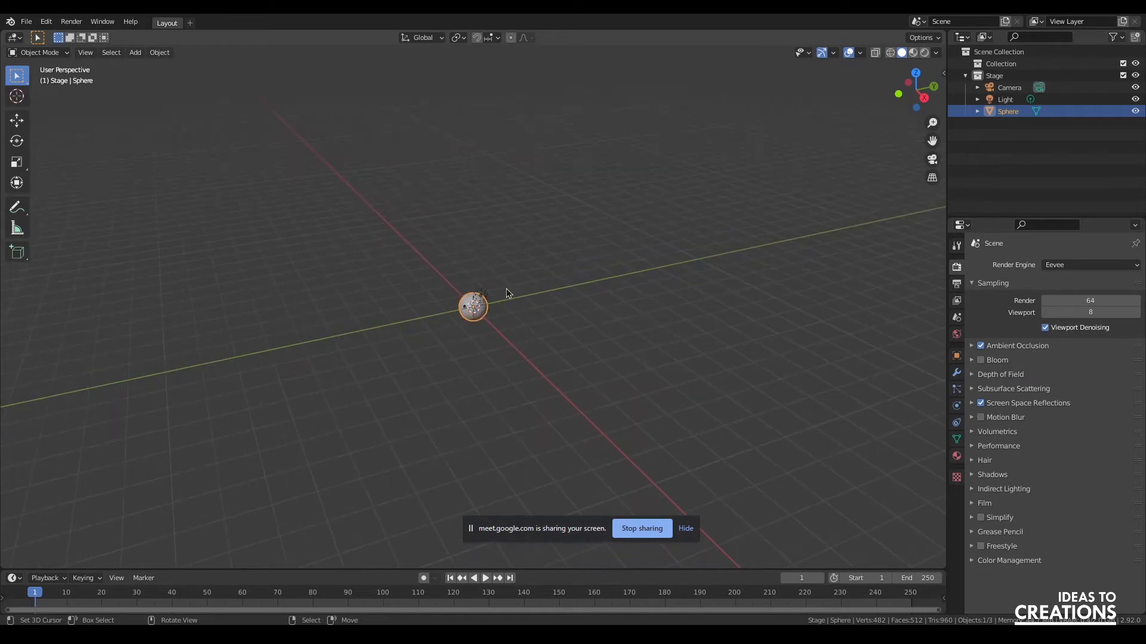
scroll(506, 291, "up", 3)
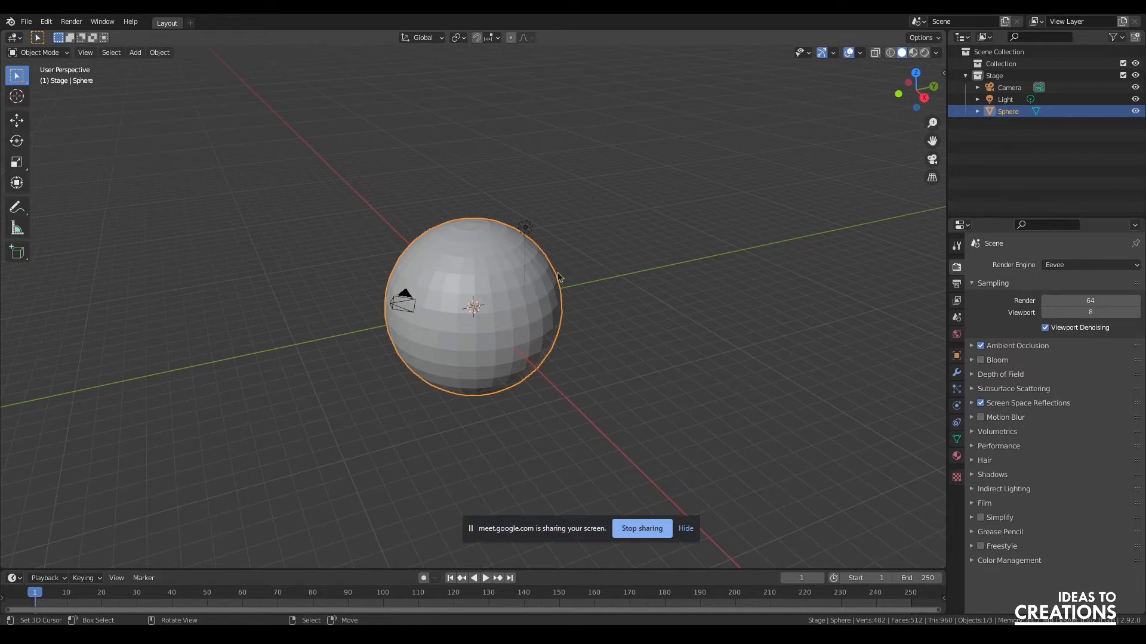
left_click(525, 228)
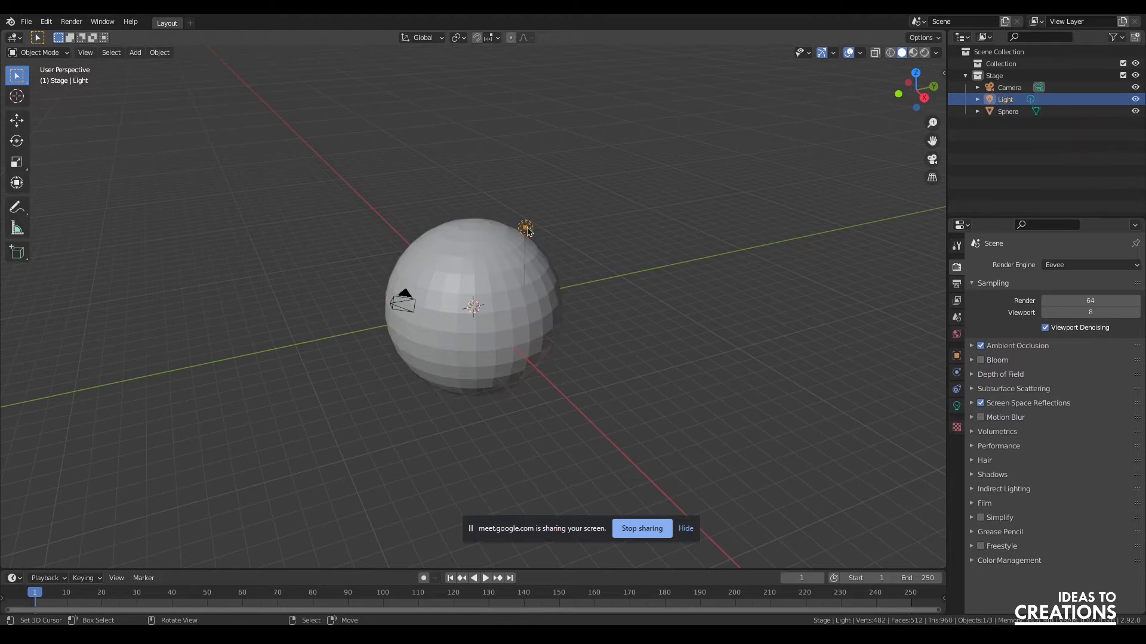
key("x")
left_click(616, 236)
left_click(412, 305)
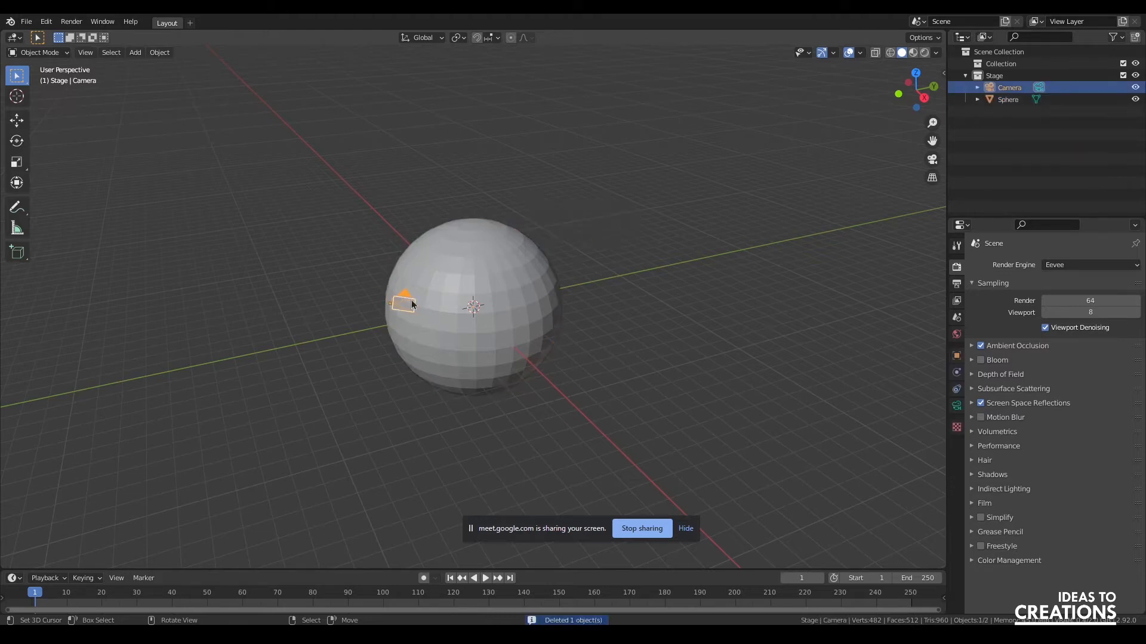
key("h")
Select the sphere and switch the viewport shading to Material Preview.
left_click(486, 317)
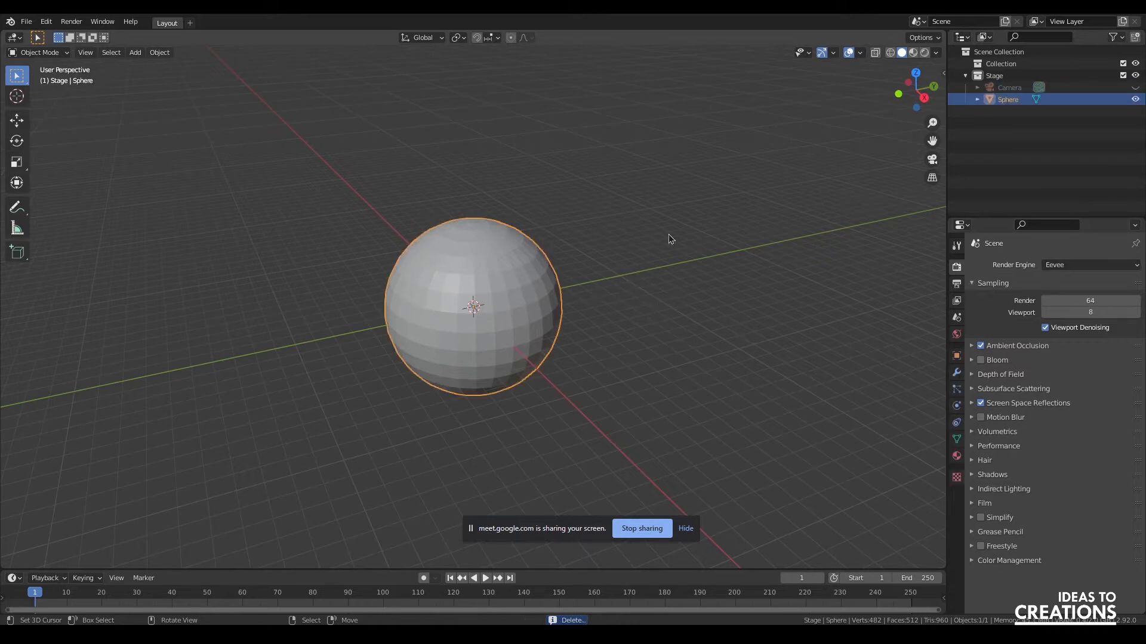
left_click(912, 54)
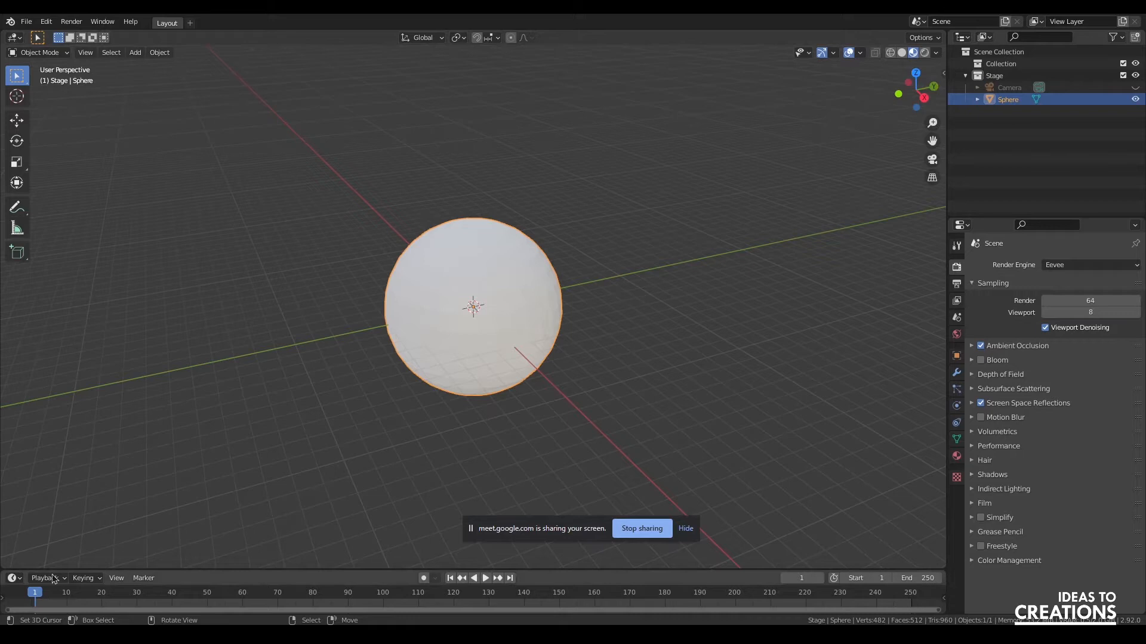
Split the 3D viewport horizontally and turn the lower area into a Shader Editor.
left_click_drag(4, 568, 6, 267)
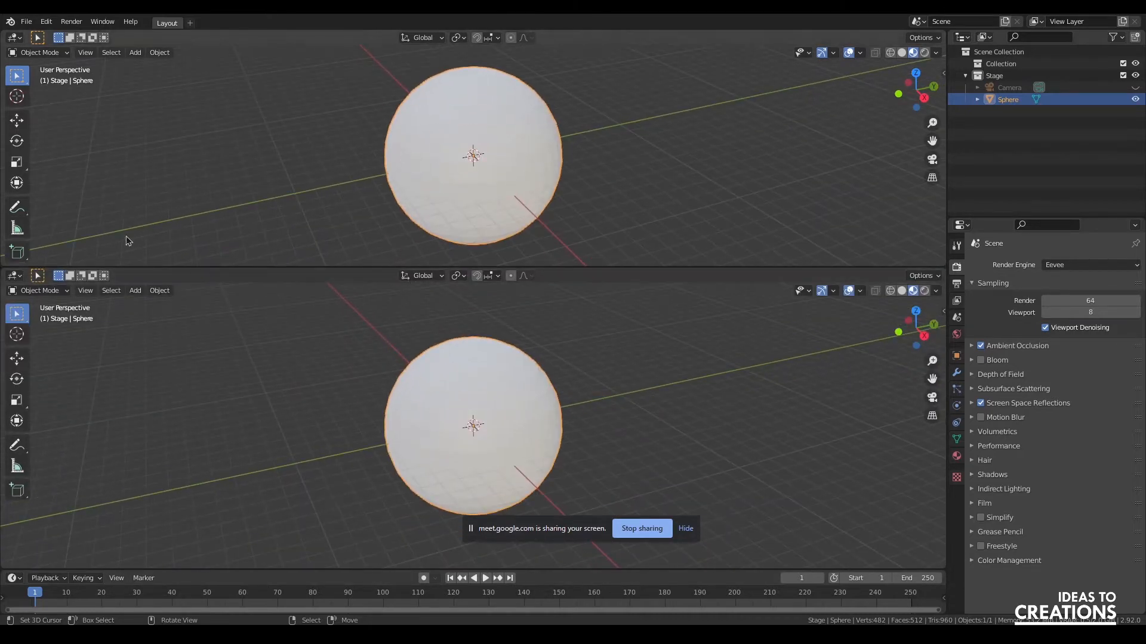
left_click(14, 276)
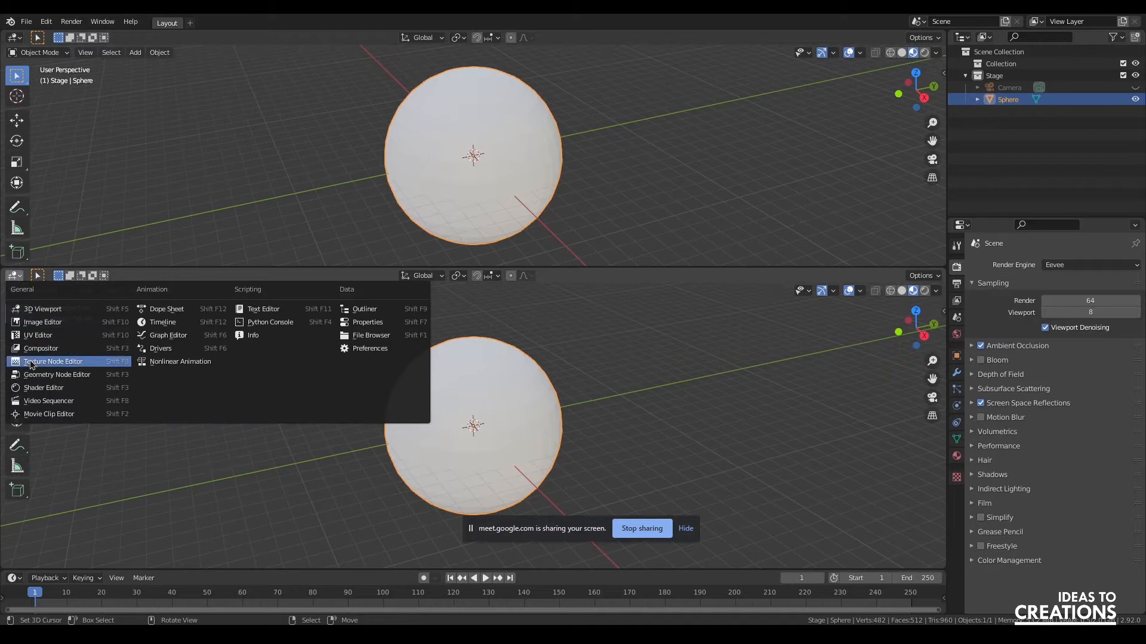
left_click(34, 394)
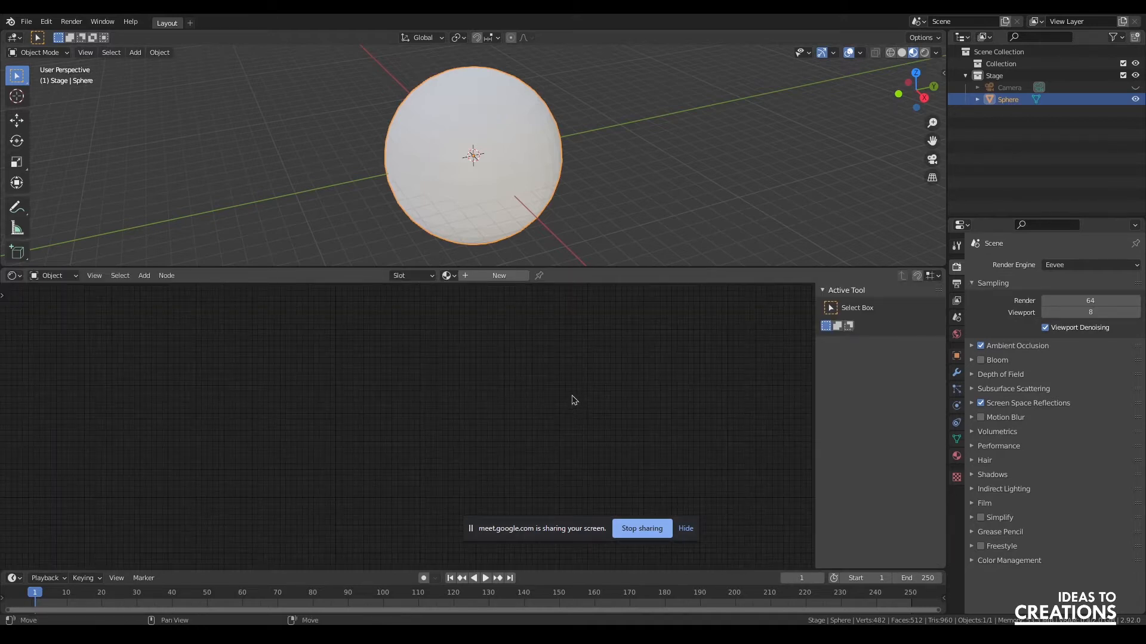
Create a new material on the sphere and name it Earth_Day.
left_click(487, 278)
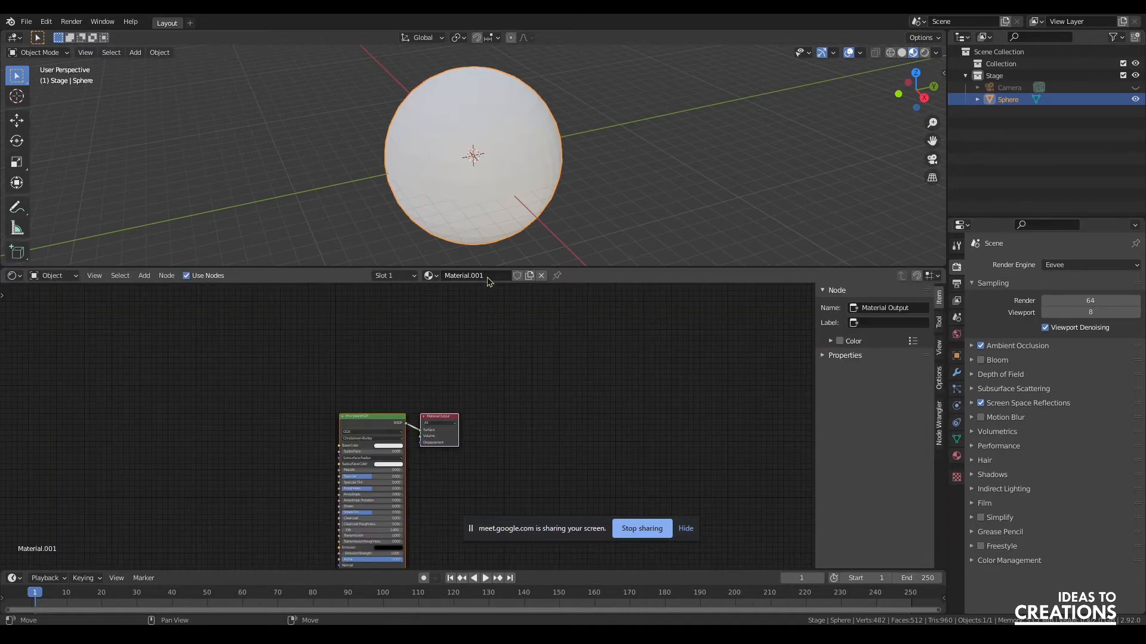
left_click(464, 276)
type("Earth_Day")
key("Return")
Open the Earth textures folder in File Explorer and place its window so the Earth_Day nodes remain accessible.
left_click_drag(319, 373, 489, 456)
middle_click_drag(515, 458, 676, 393)
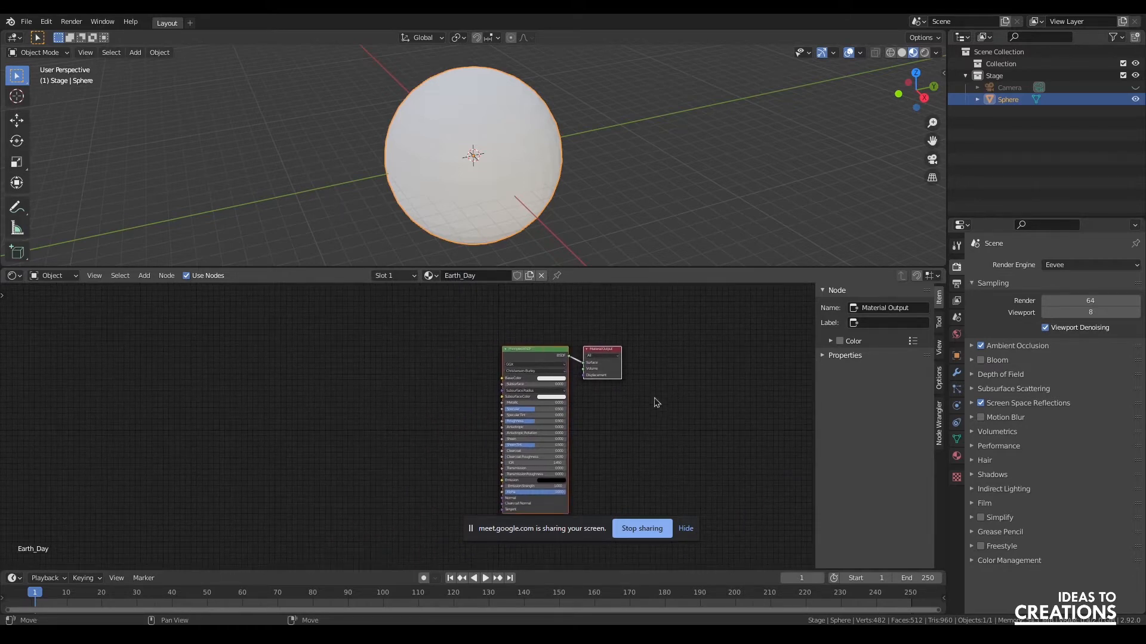
scroll(655, 452, "up", 2)
scroll(655, 452, "up", 1)
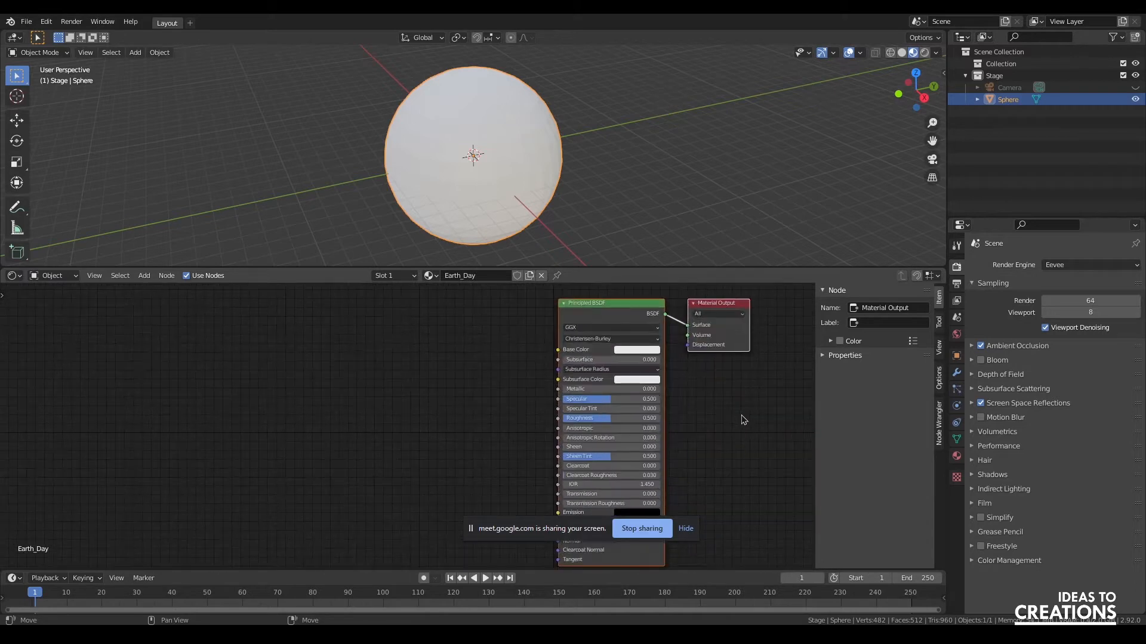
middle_click_drag(743, 416, 662, 447)
left_click_drag(539, 345, 501, 343)
left_click(555, 418)
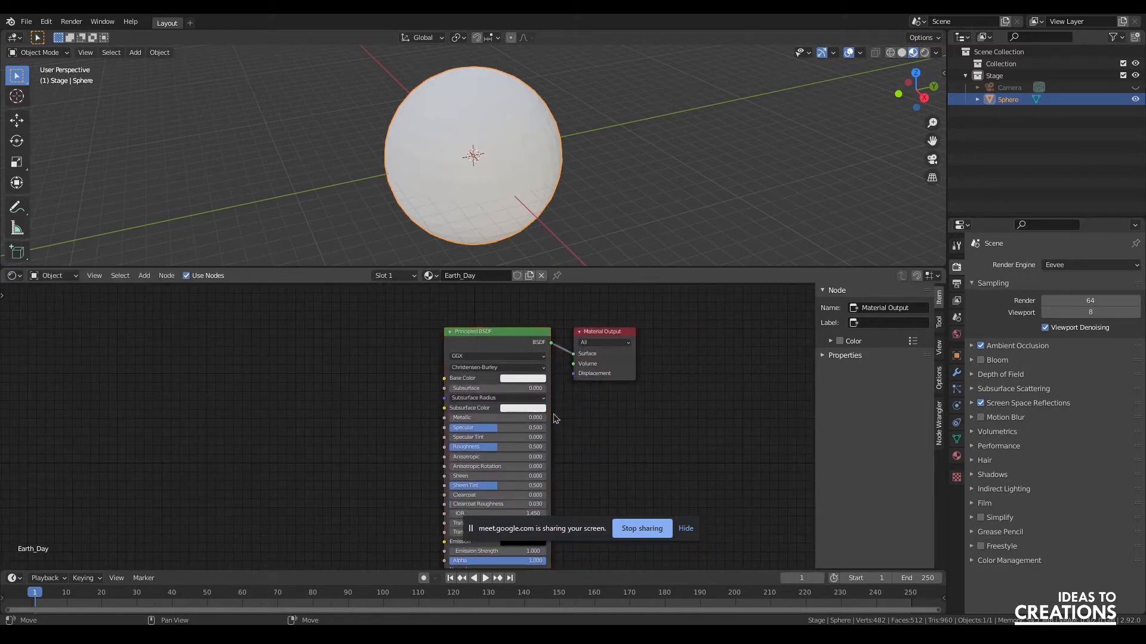
middle_click_drag(585, 486, 562, 448)
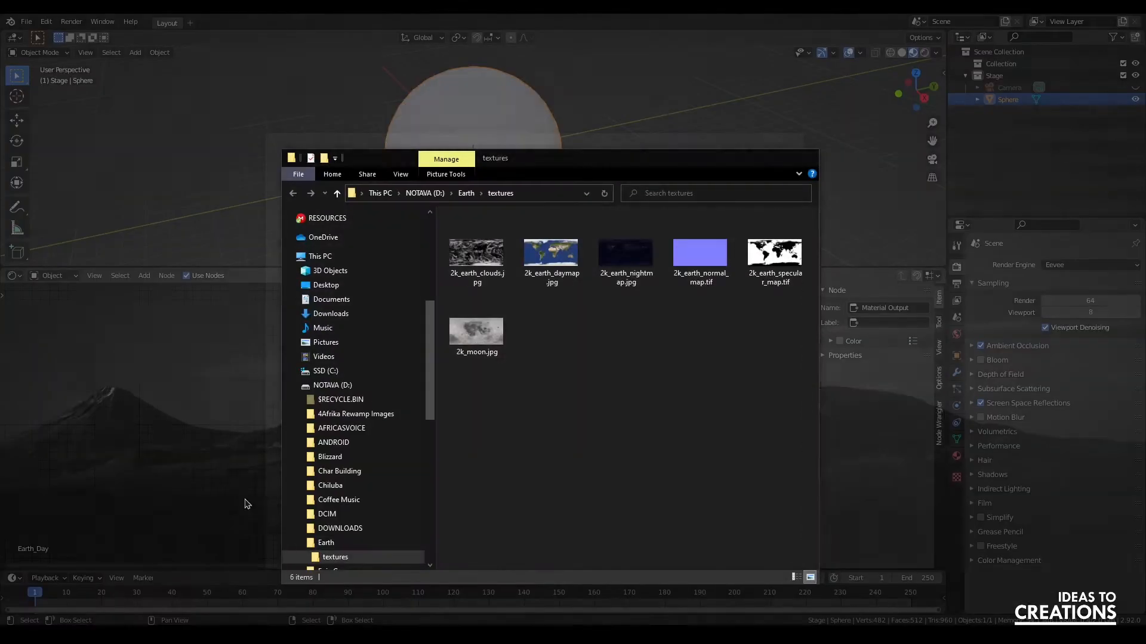
left_click(108, 567)
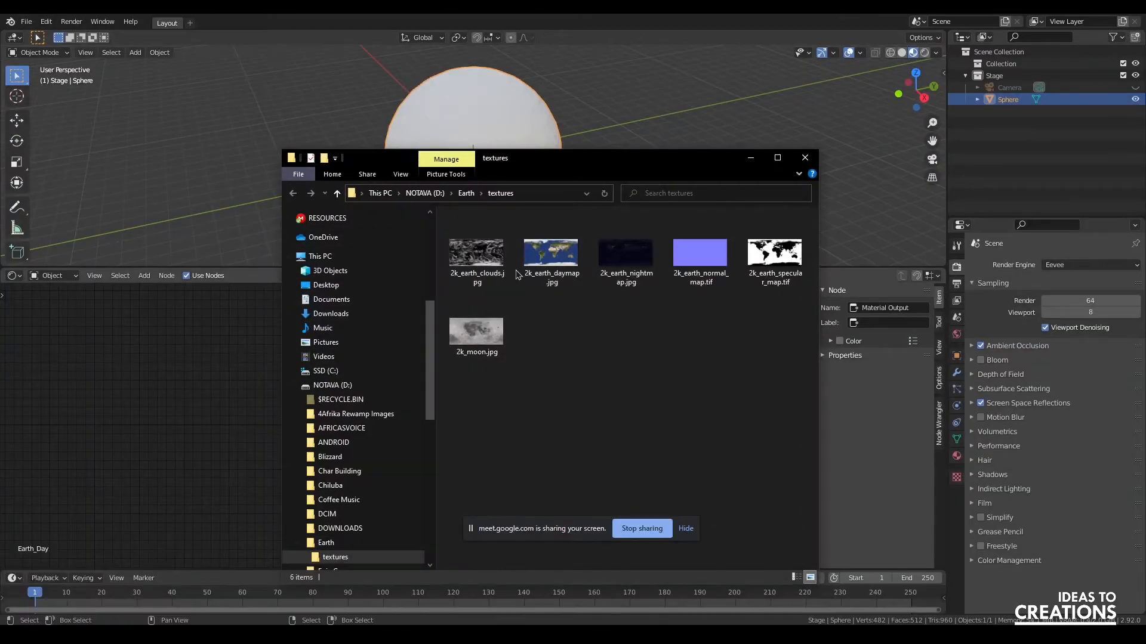
left_click(627, 262)
left_click(698, 262)
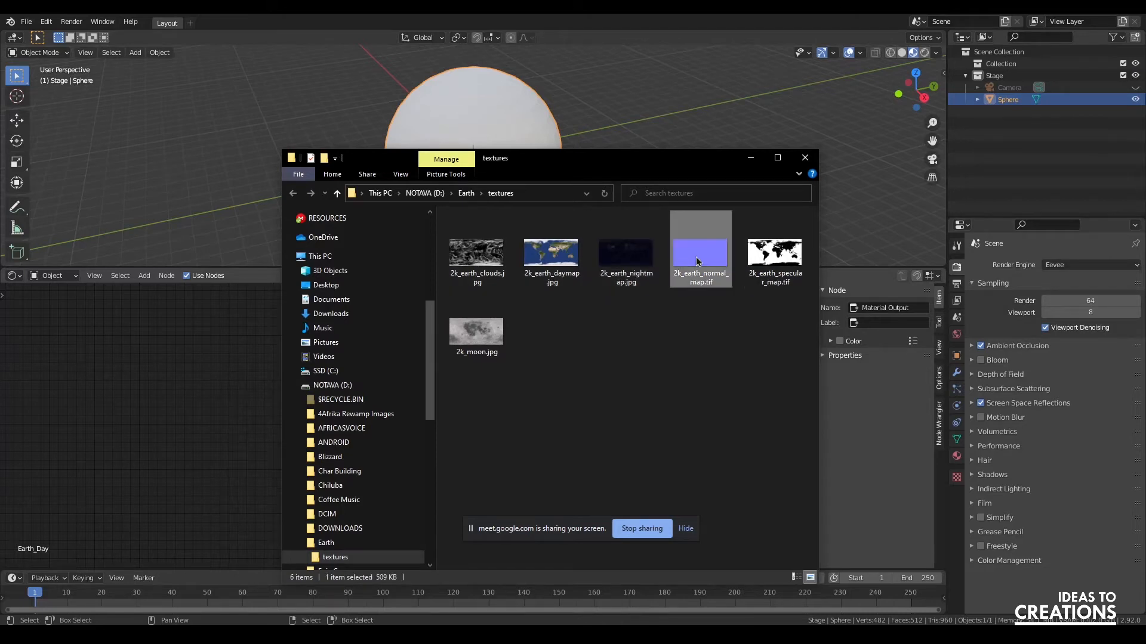
left_click(771, 262)
left_click_drag(540, 158, 859, 84)
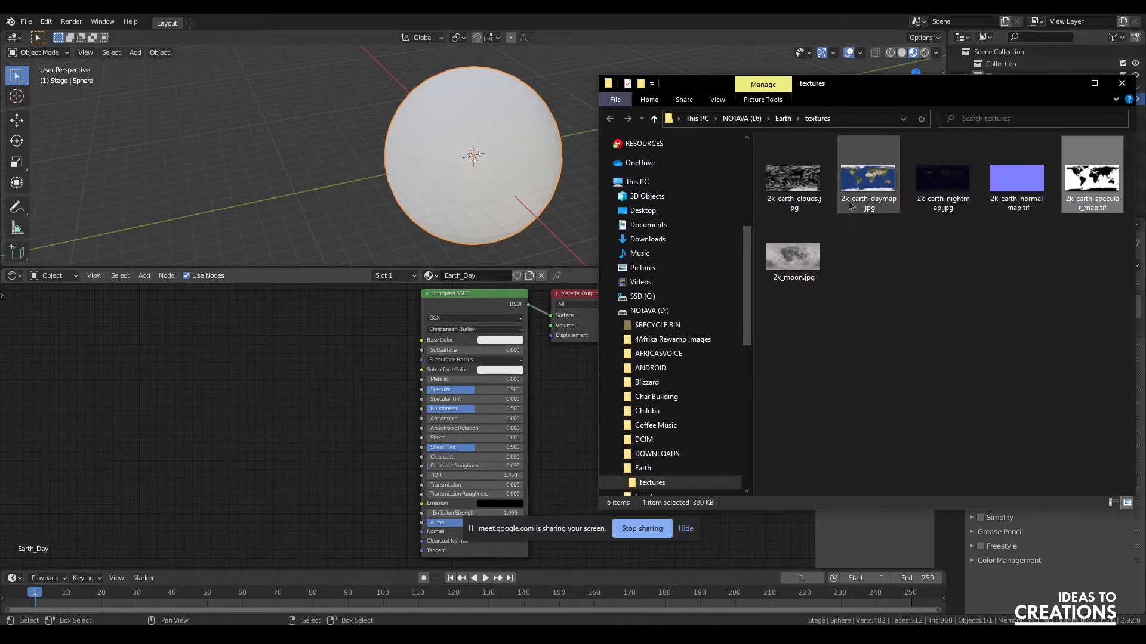
Add 2k_earth_daymap.jpg as an image texture node, connect its Color to the Principled BSDF's Base Color, and shift the node slightly closer.
left_click_drag(877, 186, 422, 341)
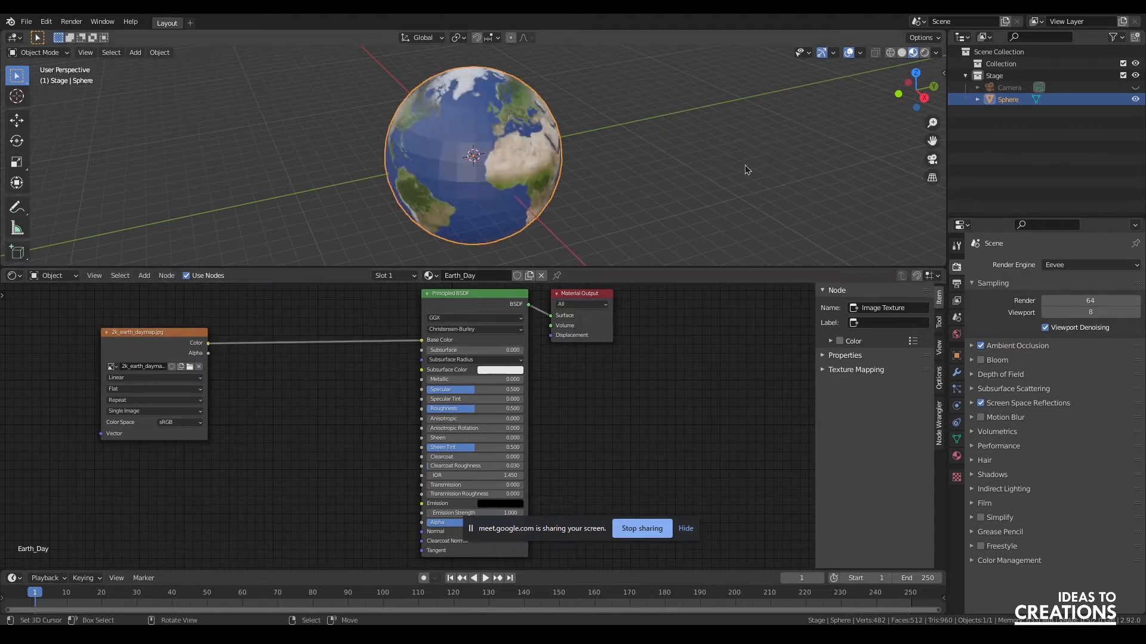
mouse_move(914, 95)
left_mouse_down()
mouse_move(731, 74)
mouse_move(698, 36)
mouse_move(725, 105)
mouse_move(591, 119)
mouse_move(641, 143)
mouse_move(895, 100)
left_mouse_up()
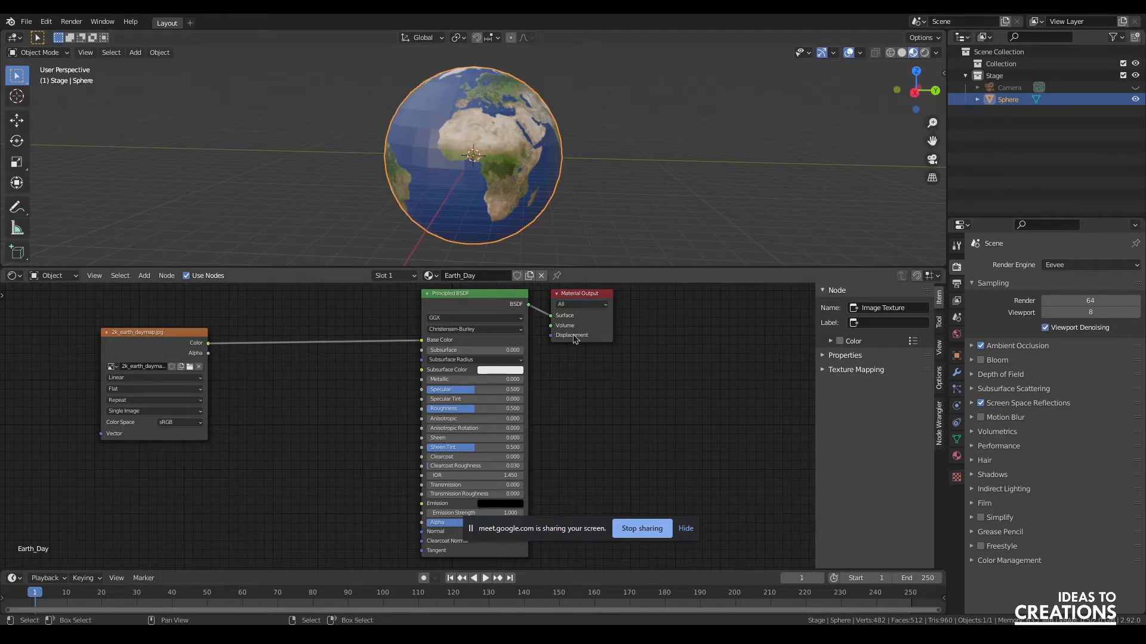
left_click_drag(171, 356, 187, 356)
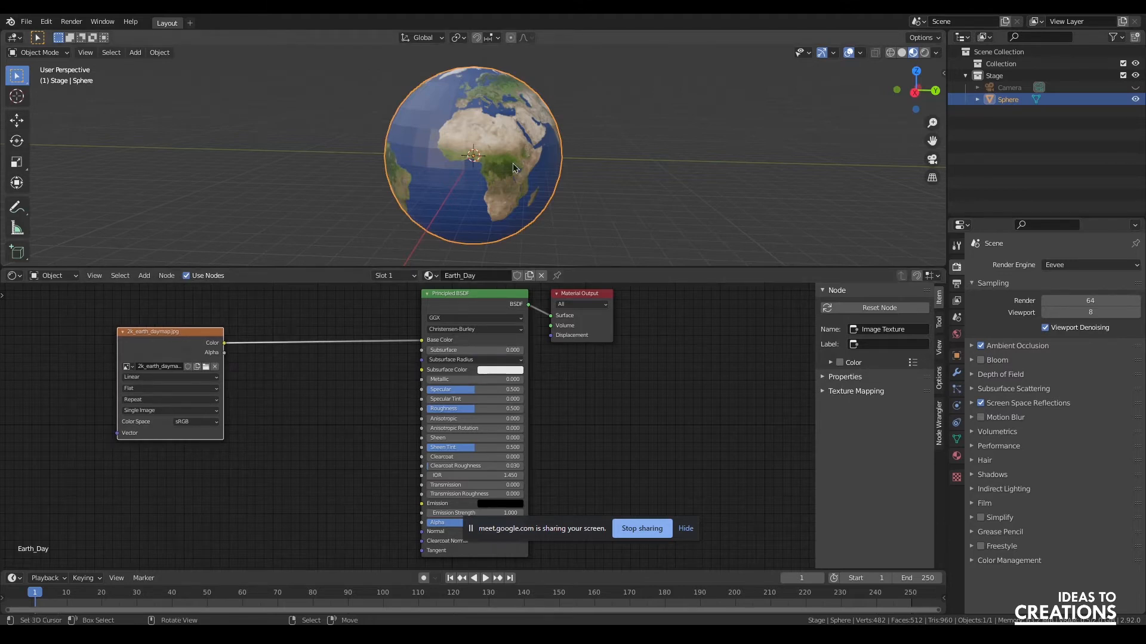
Enlarge the 3D viewport around the textured Earth and apply Shade Smooth to the sphere.
left_click_drag(916, 92, 911, 91)
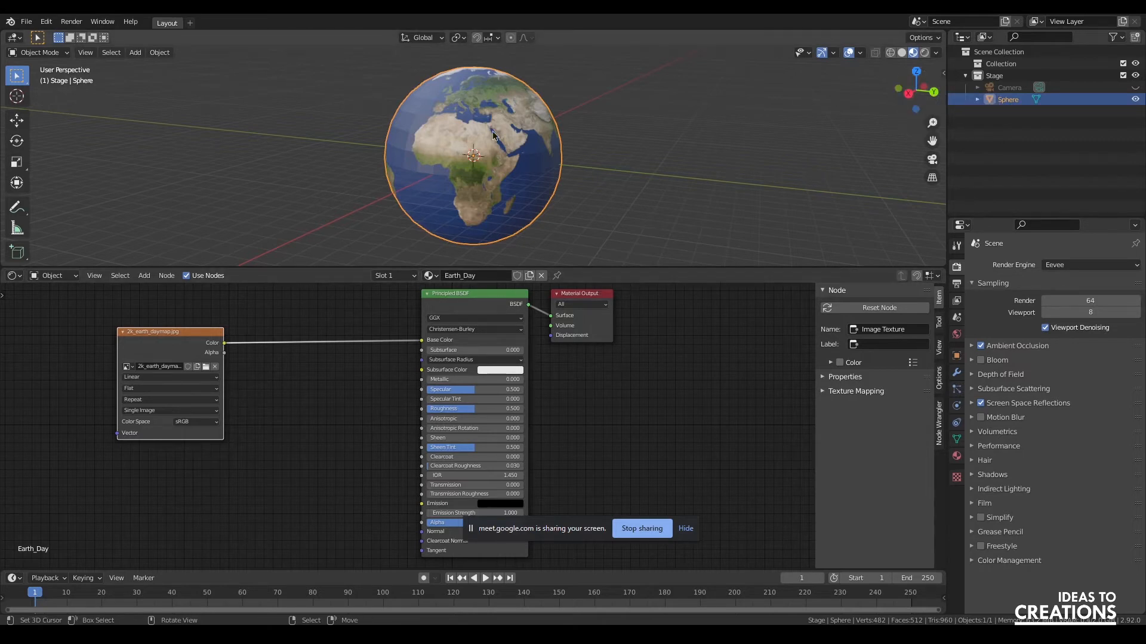
scroll(410, 155, "up", 4)
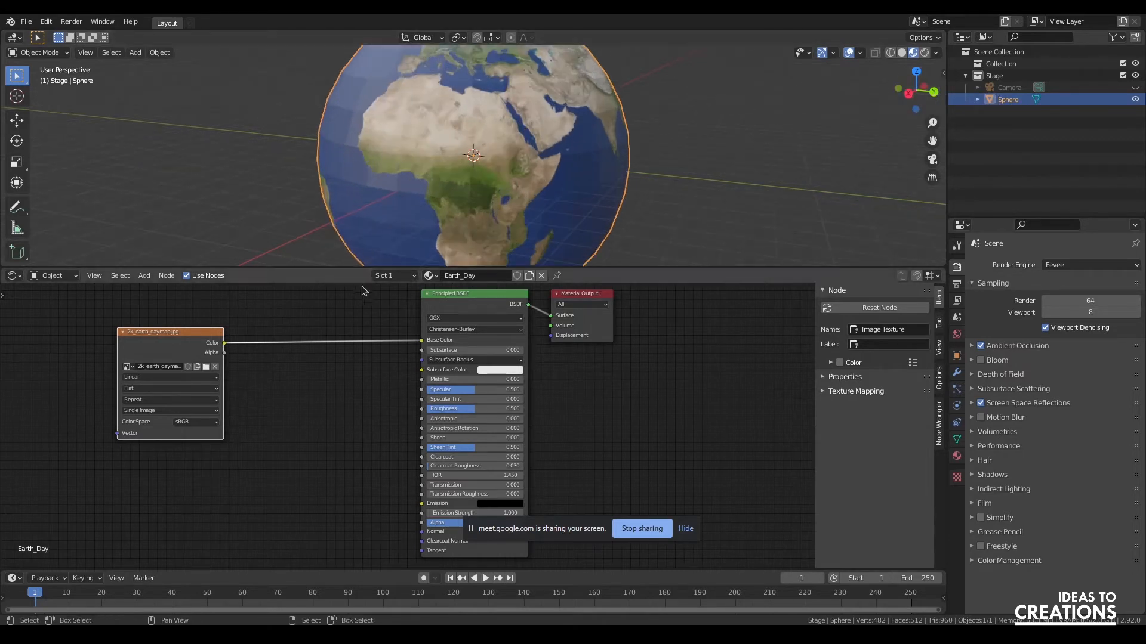
left_click_drag(353, 267, 385, 428)
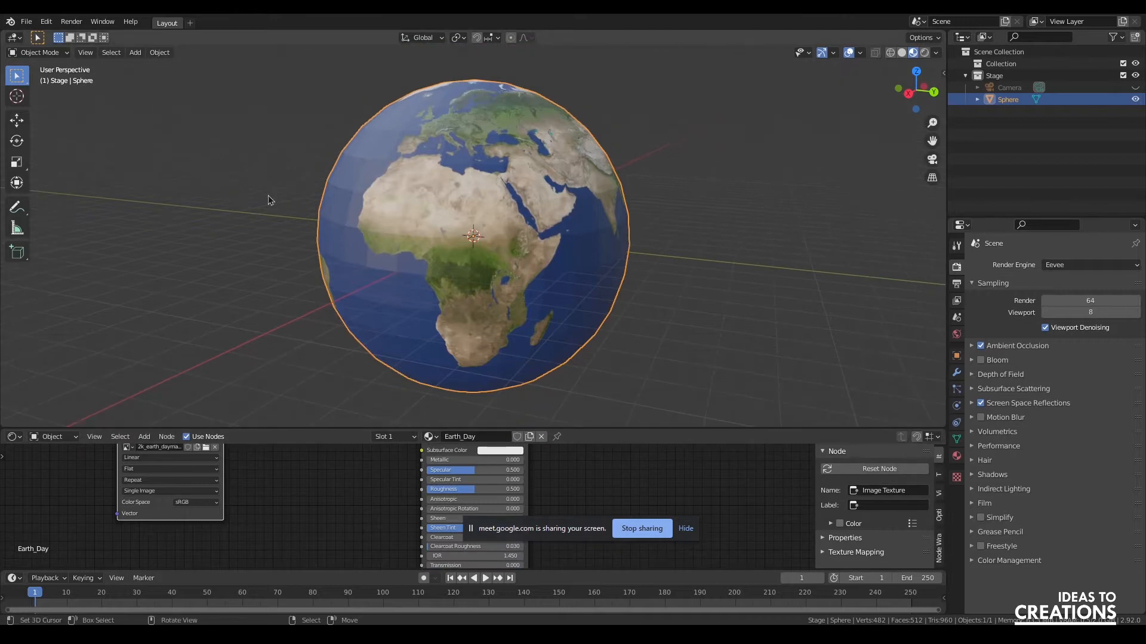
key("Tab")
key("Tab")
right_click(464, 229)
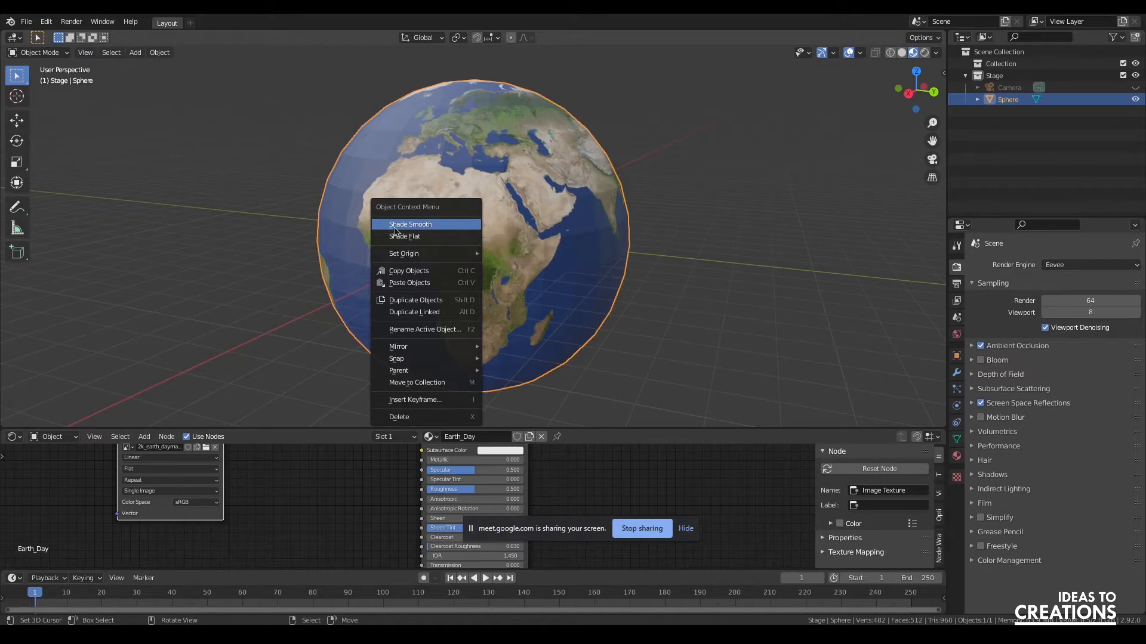
left_click(430, 227)
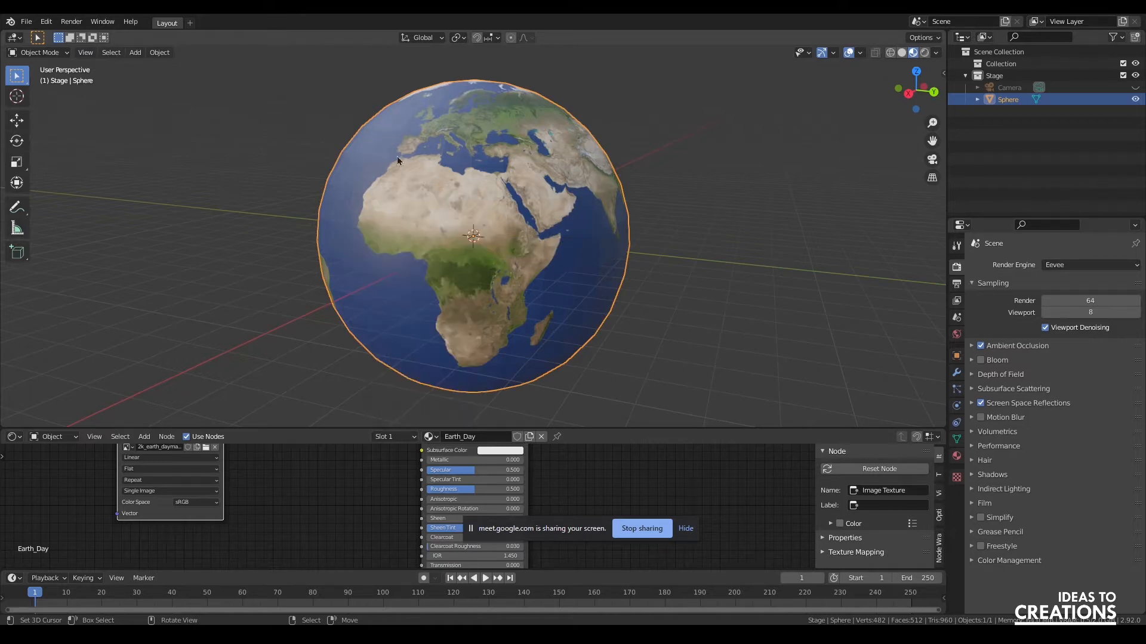
Deselect the sphere and shrink the 3D viewport to give the Shader Editor more room.
left_click(725, 192)
left_click(428, 241)
left_click_drag(596, 428, 597, 348)
left_click(670, 127)
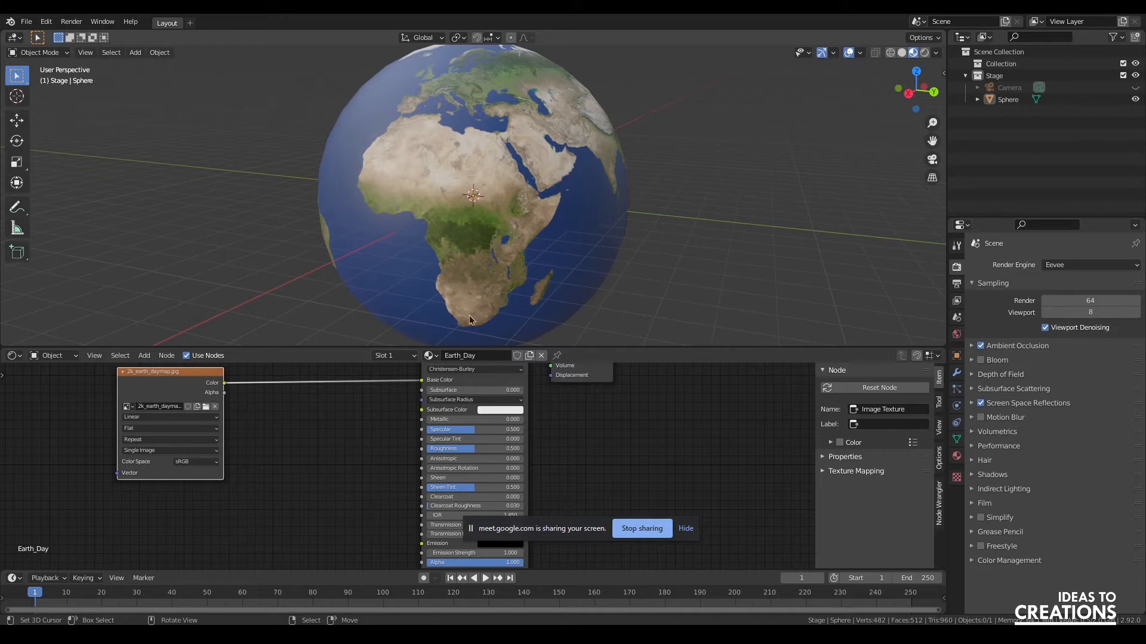
left_click_drag(469, 348, 468, 279)
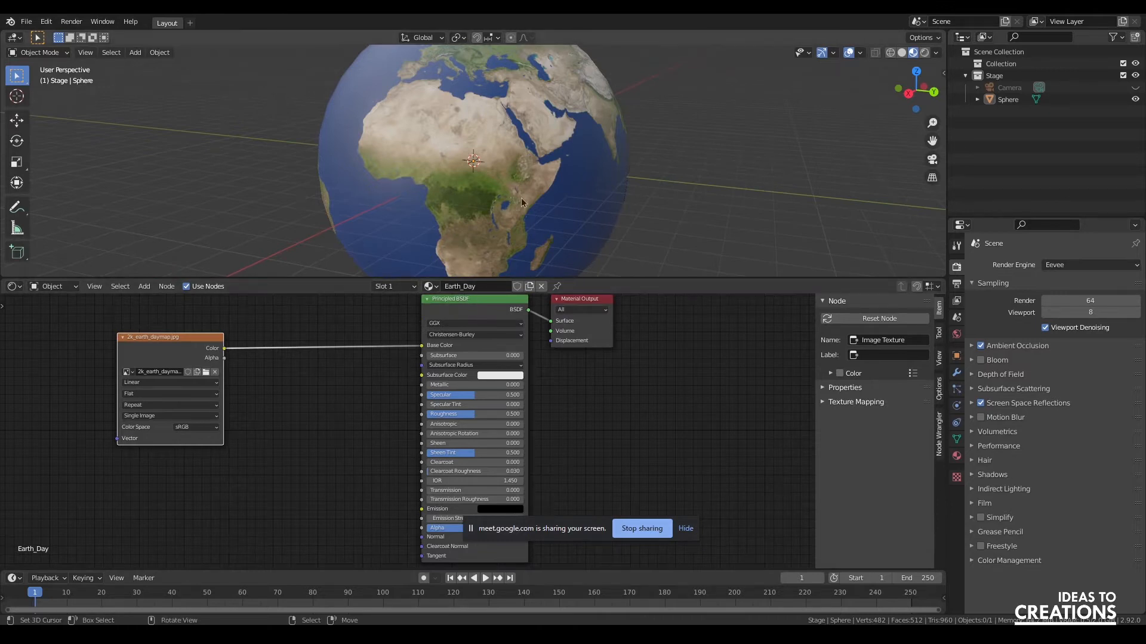
Switch the viewport shading to Rendered with the whole Earth in view.
scroll(606, 242, "down", 2)
scroll(578, 222, "down", 1)
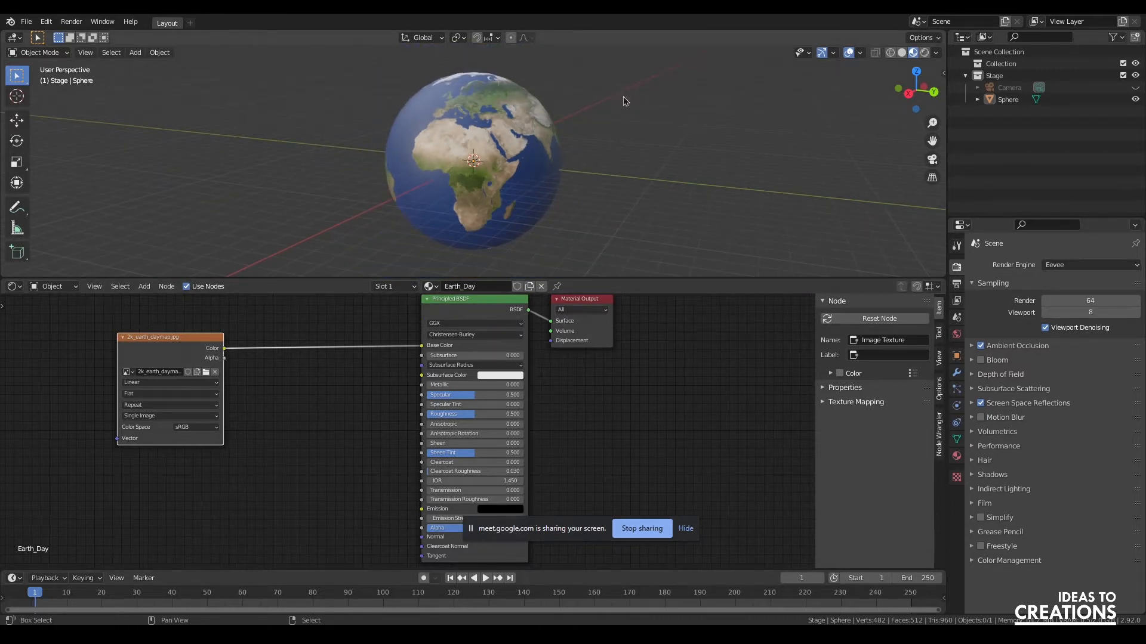
key("shift+a")
key("Escape")
left_click(924, 53)
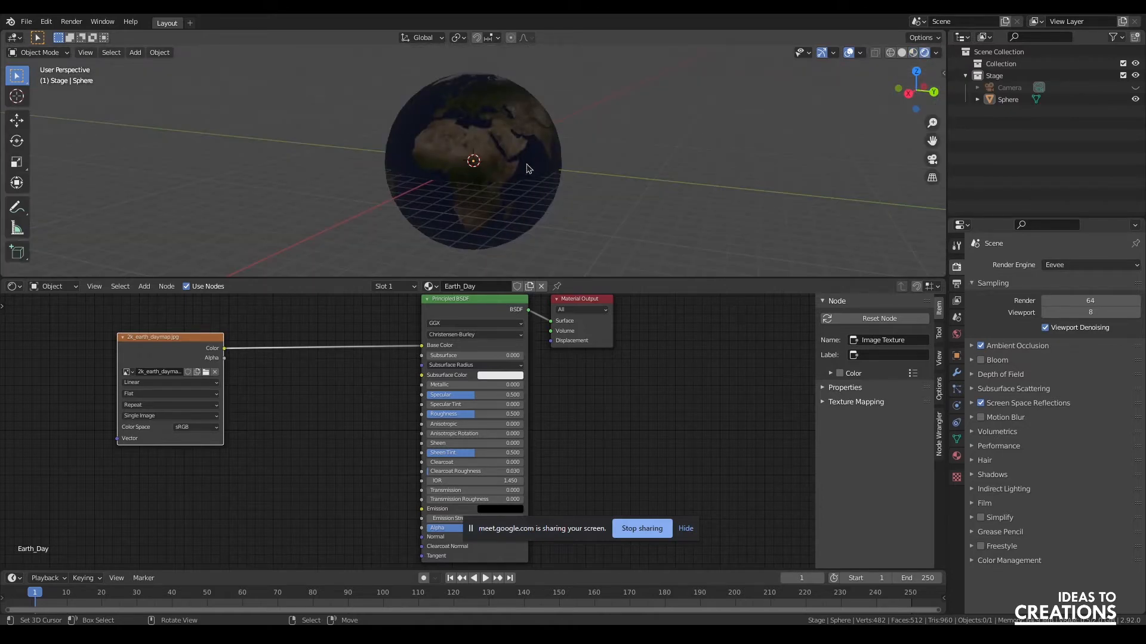
Add a Sun light at the scene origin.
key("shift+a")
mouse_move(597, 152)
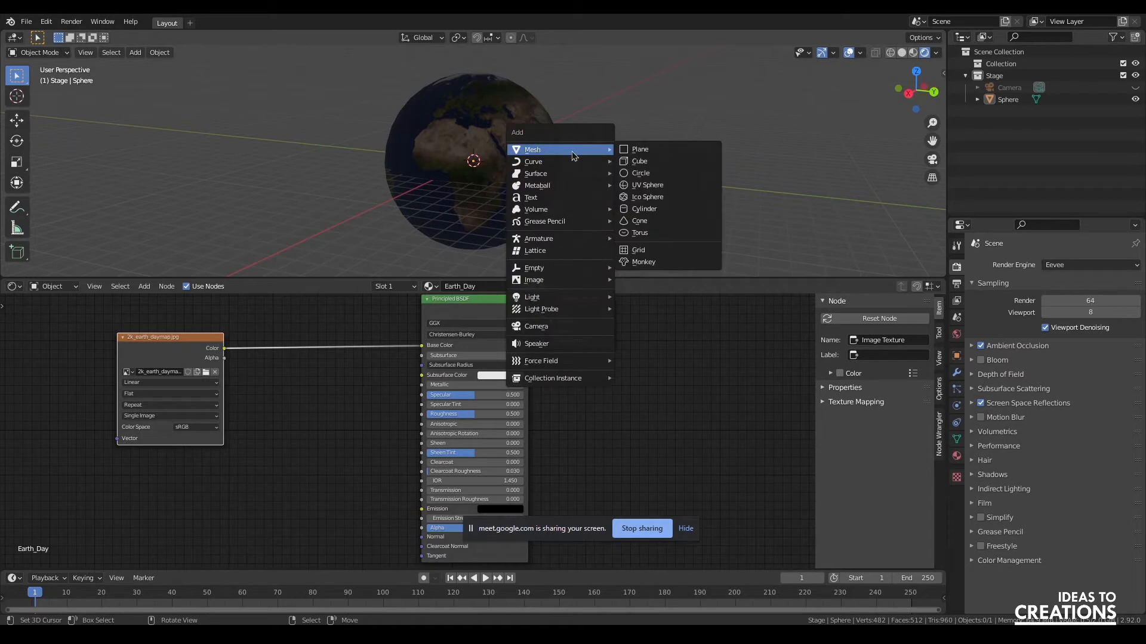
mouse_move(573, 298)
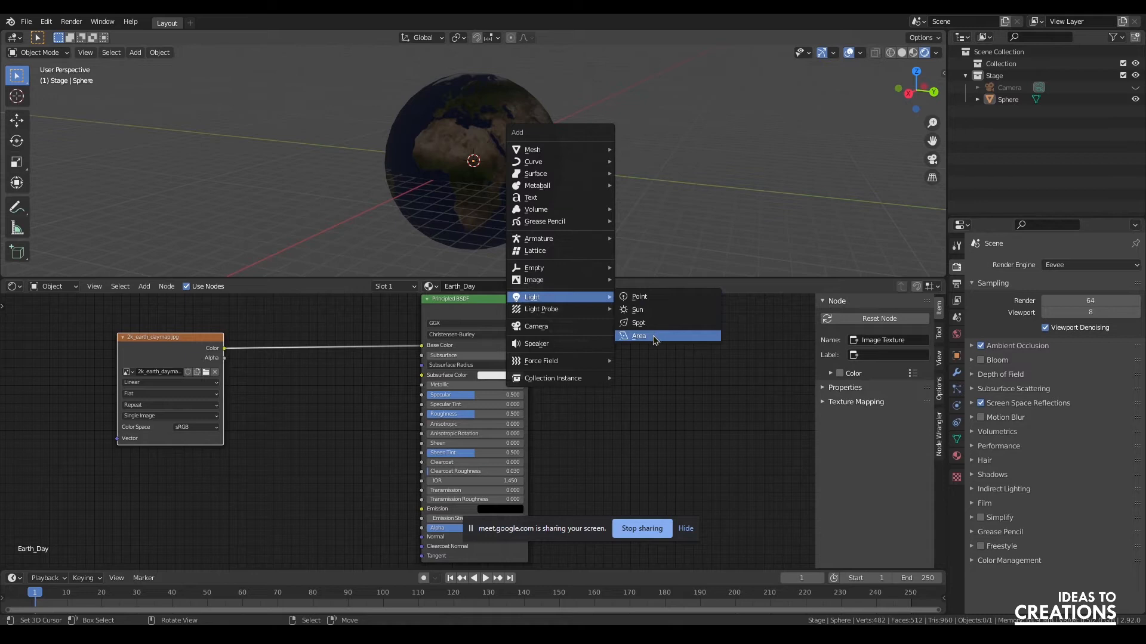
left_click(651, 315)
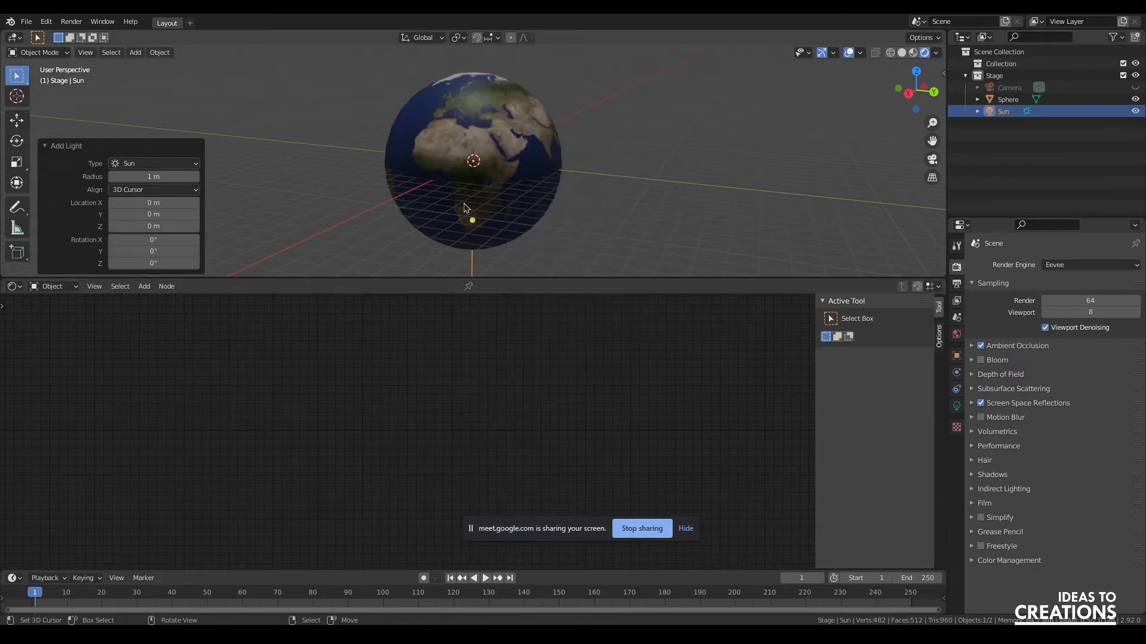
Move the Sun light along the Y axis away from the Earth and rotate it about 89.5° around global X to face the planet.
left_click(16, 120)
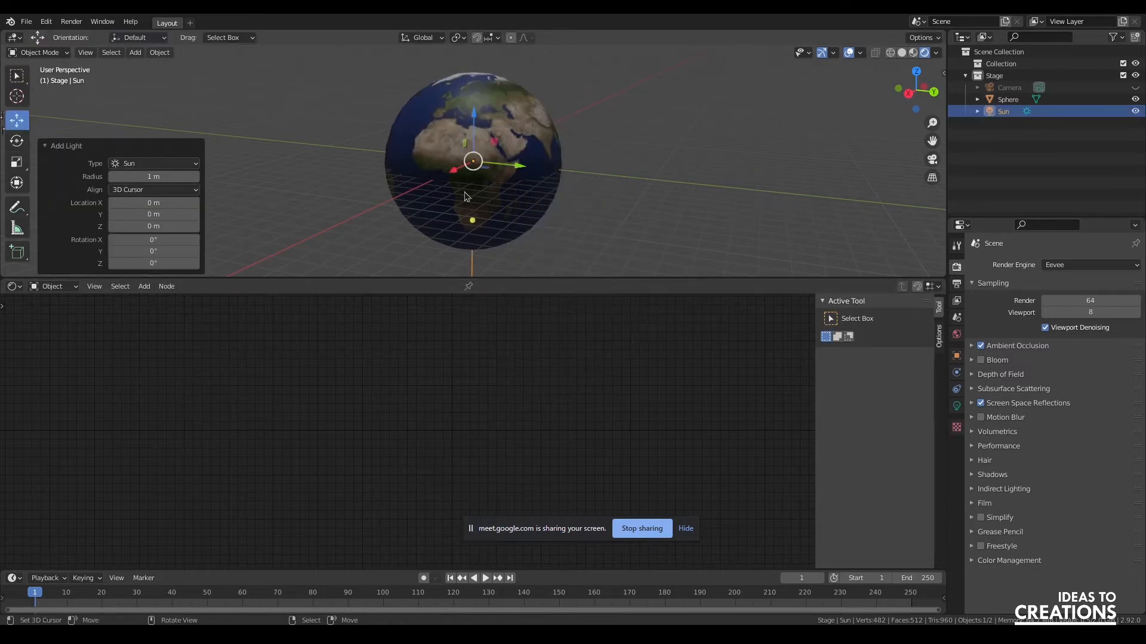
left_click_drag(519, 167, 174, 91)
left_click(16, 140)
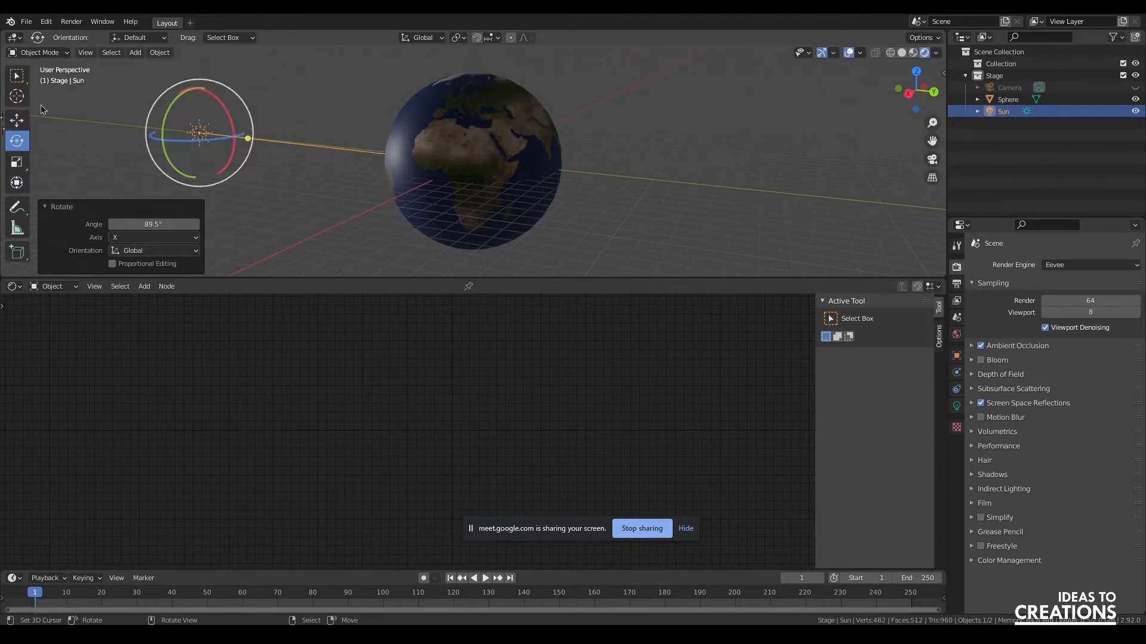
Enlarge the 3D viewport and change the Sun light's type to Spot in its light settings.
left_click(957, 406)
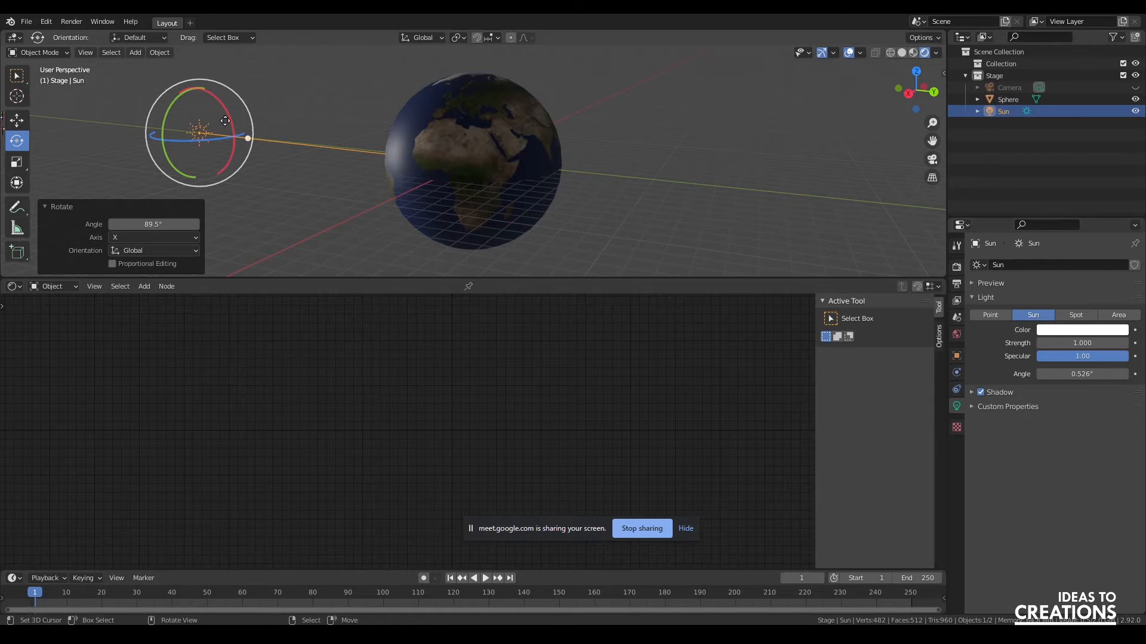
left_click_drag(540, 279, 418, 433)
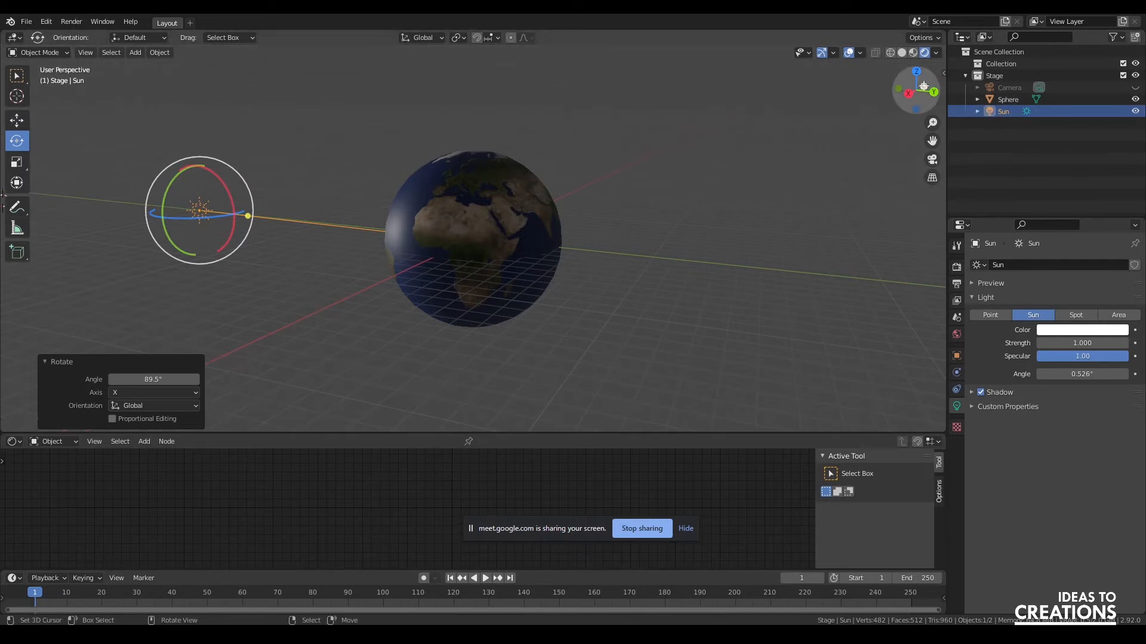
middle_click_drag(334, 191, 377, 202)
mouse_move(916, 90)
left_mouse_down()
mouse_move(877, 92)
mouse_move(954, 94)
mouse_move(898, 93)
left_mouse_up()
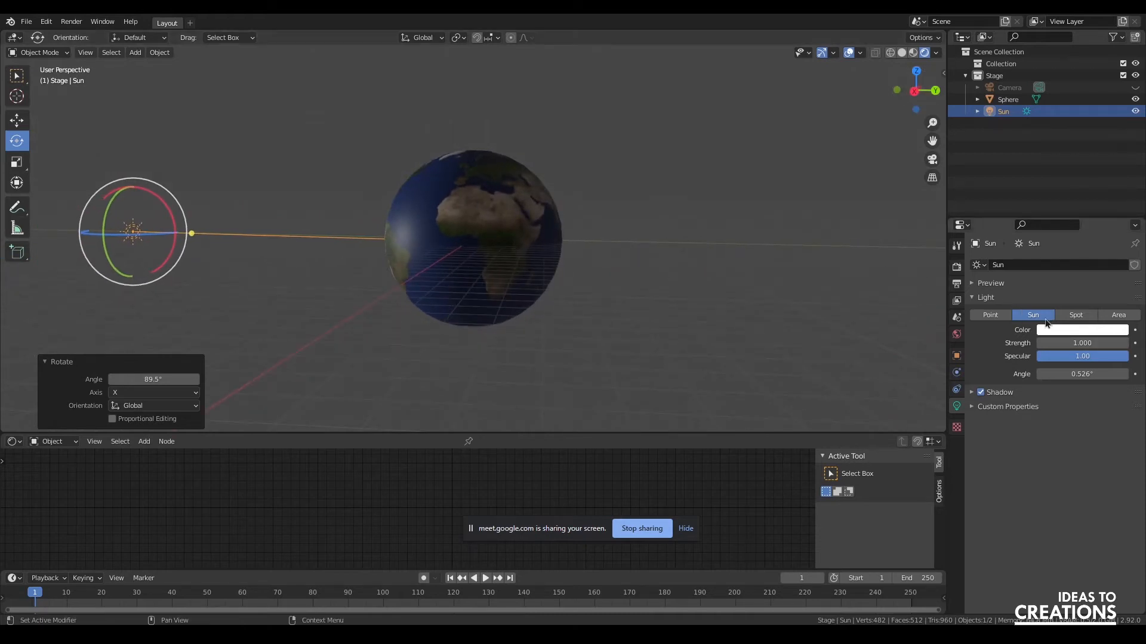
left_click(1087, 317)
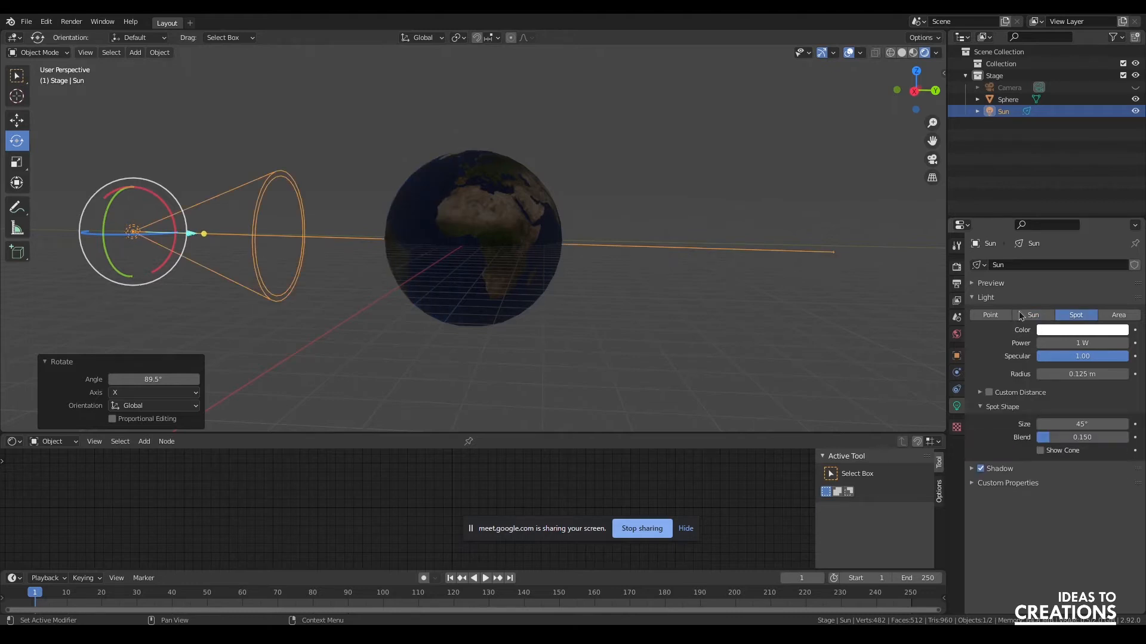
Switch to the finished planets reference project in the other Blender window and examine its rendered Earth and moon.
left_click(10, 22)
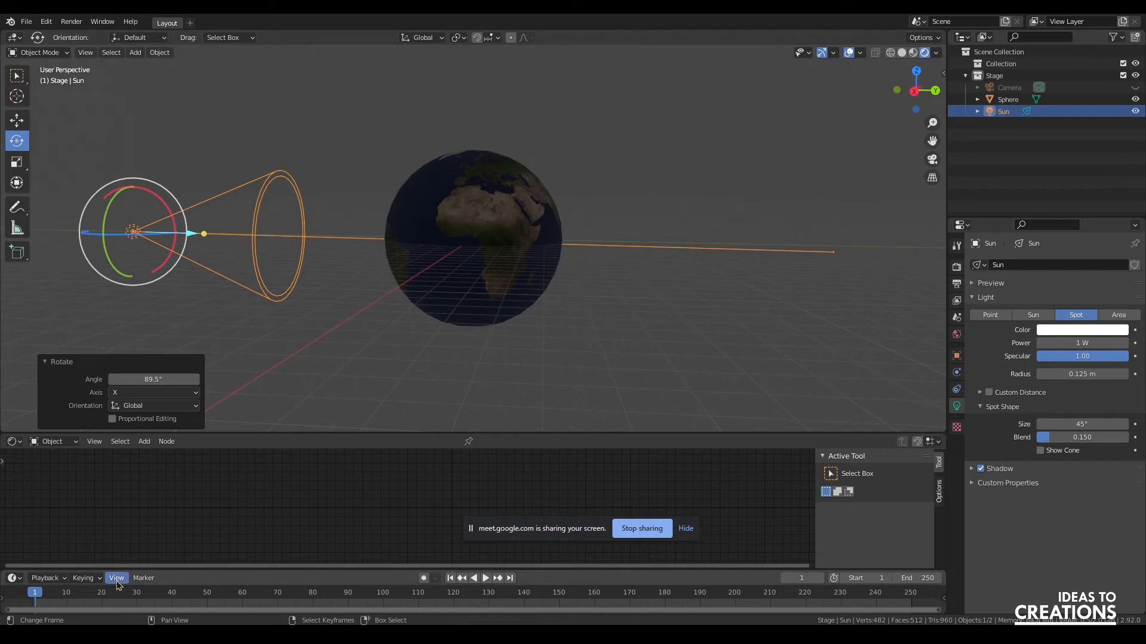
right_click(101, 634)
left_click(84, 337)
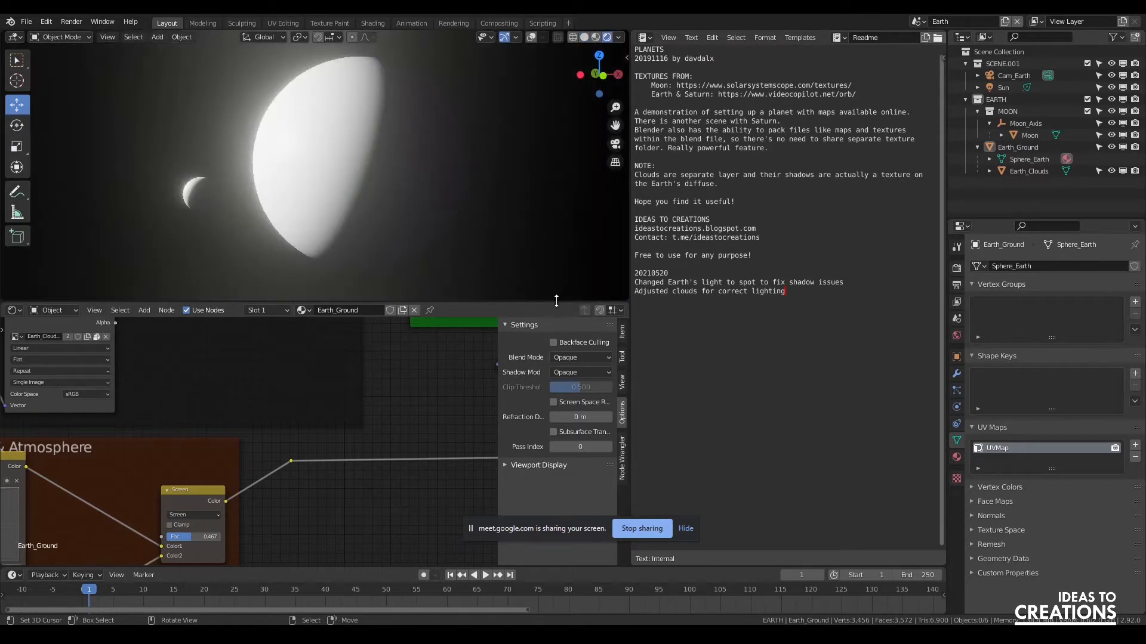
left_click(541, 469)
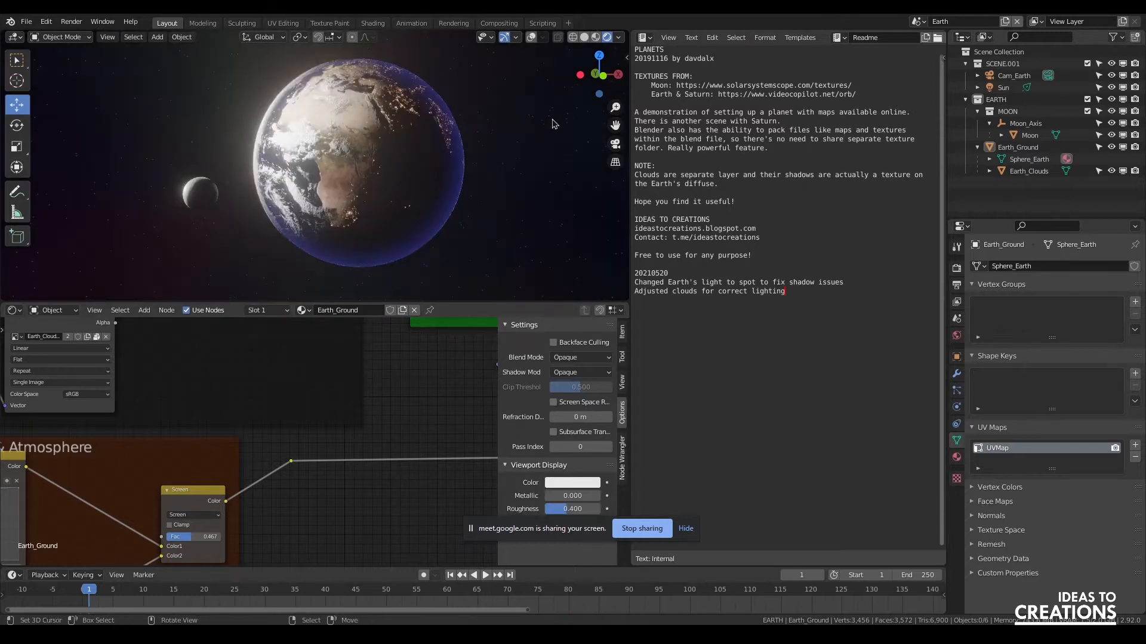
Change the reference scene's Sun light to Sun type, with a strength of 8 and an angle of about 13.9°.
left_click_drag(509, 303, 503, 444)
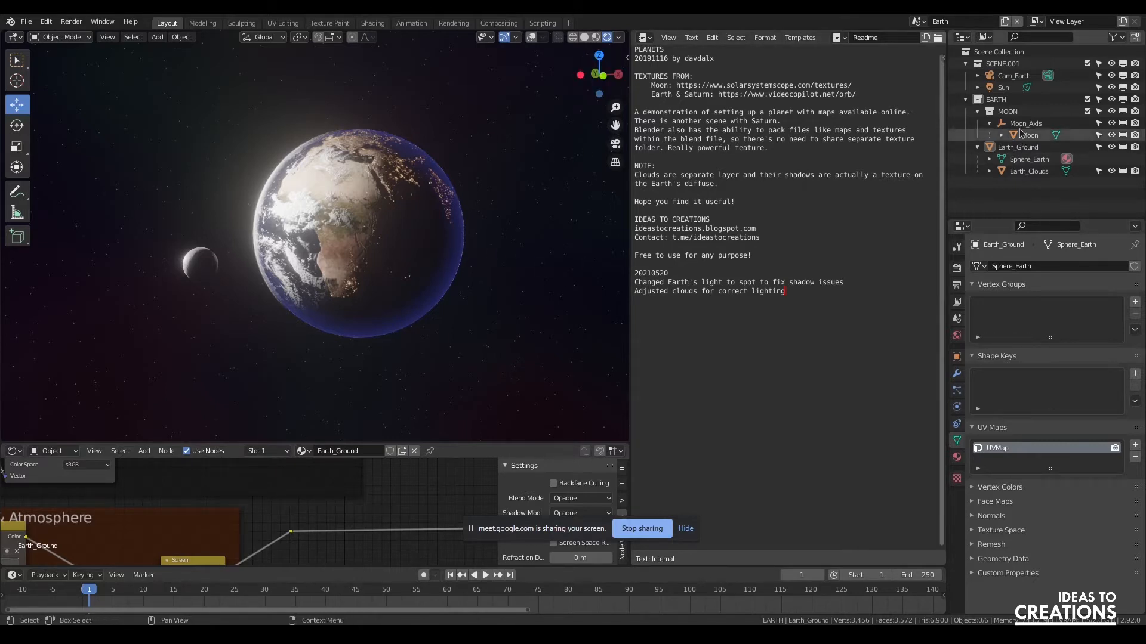
left_click(1004, 88)
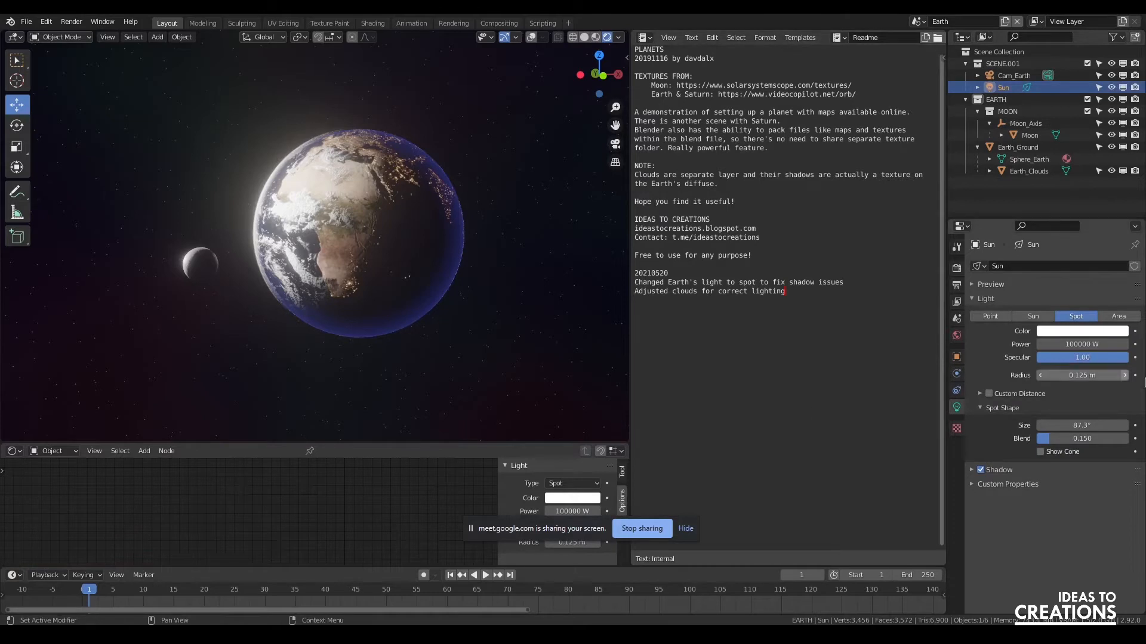
left_click(1026, 318)
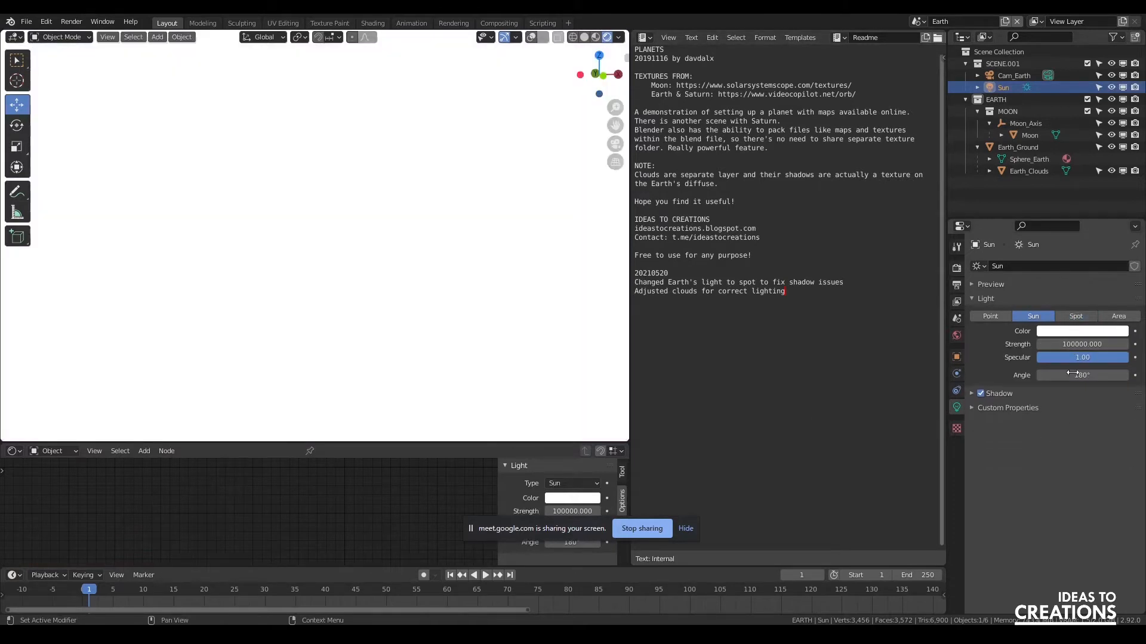
left_click(1074, 345)
type("8")
key("Return")
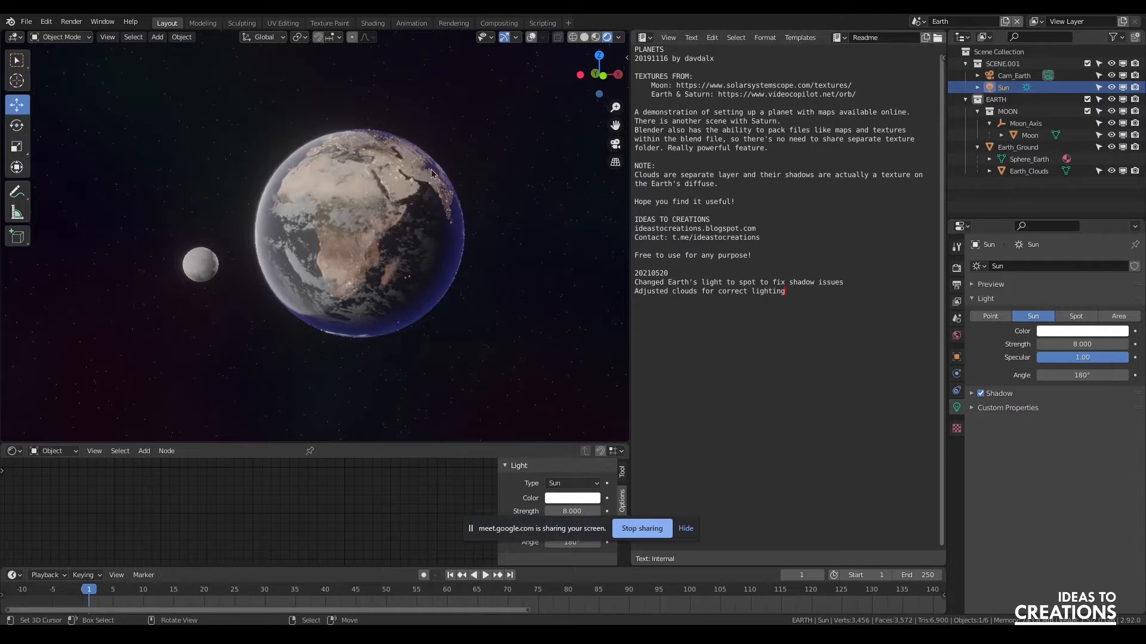
left_click_drag(1105, 375, 1018, 375)
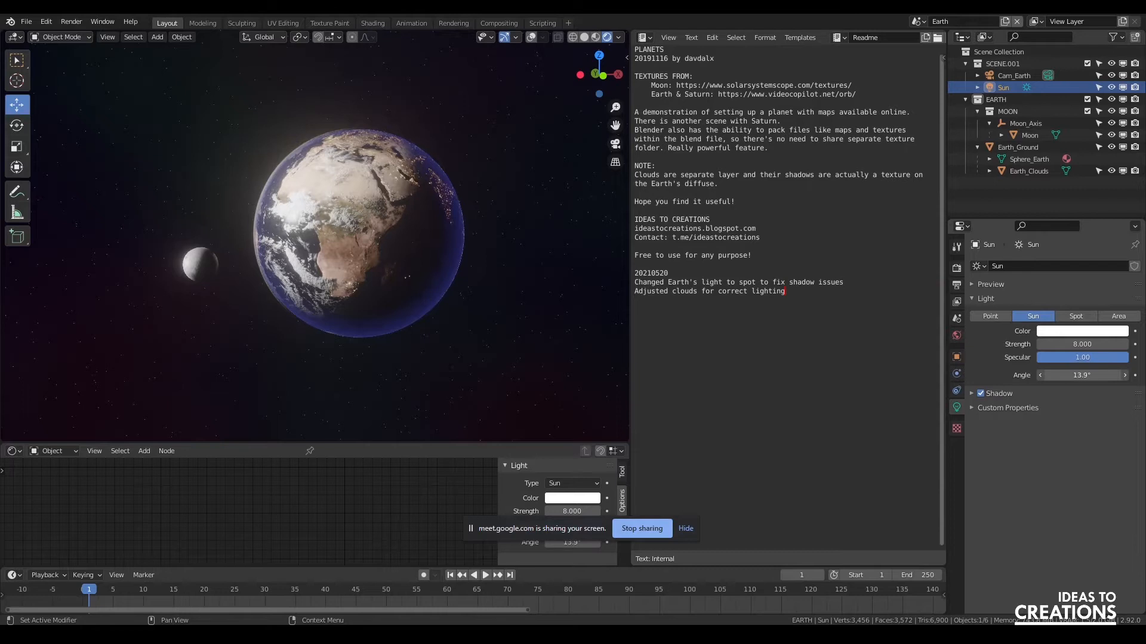
Widen the reference Sun light's angle to 122°, lower its strength to 5.9 and examine the effect on the Earth.
left_click_drag(598, 73, 677, 79)
left_click_drag(1082, 375, 1140, 375)
left_click_drag(1092, 345, 1067, 345)
left_click_drag(600, 77, 457, 98)
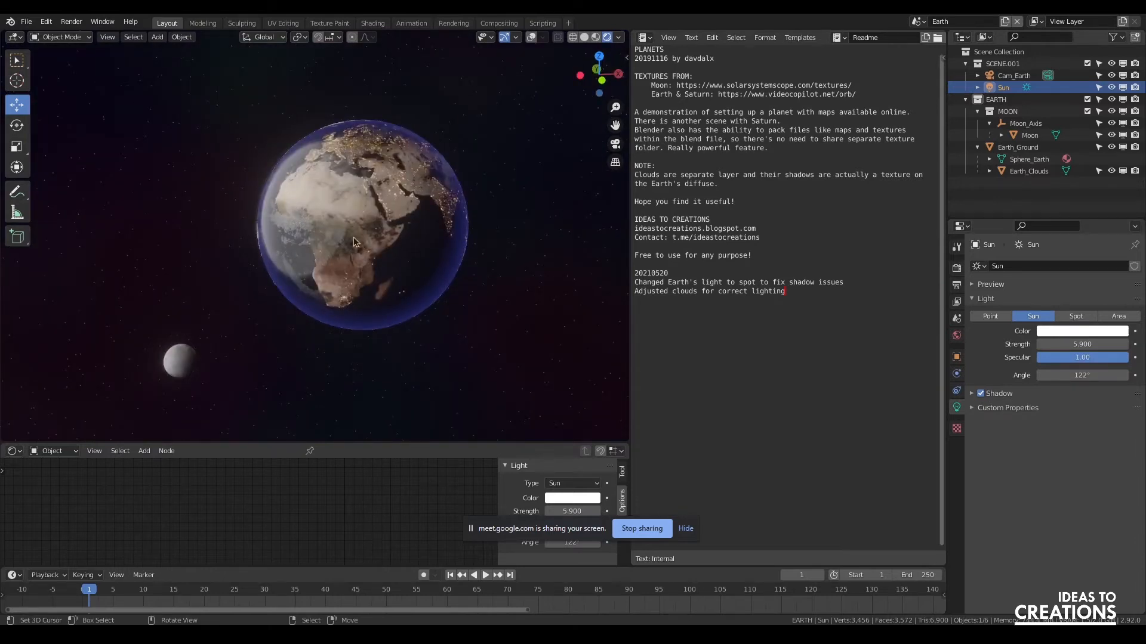
scroll(353, 237, "up", 1)
left_click_drag(599, 93, 607, 87)
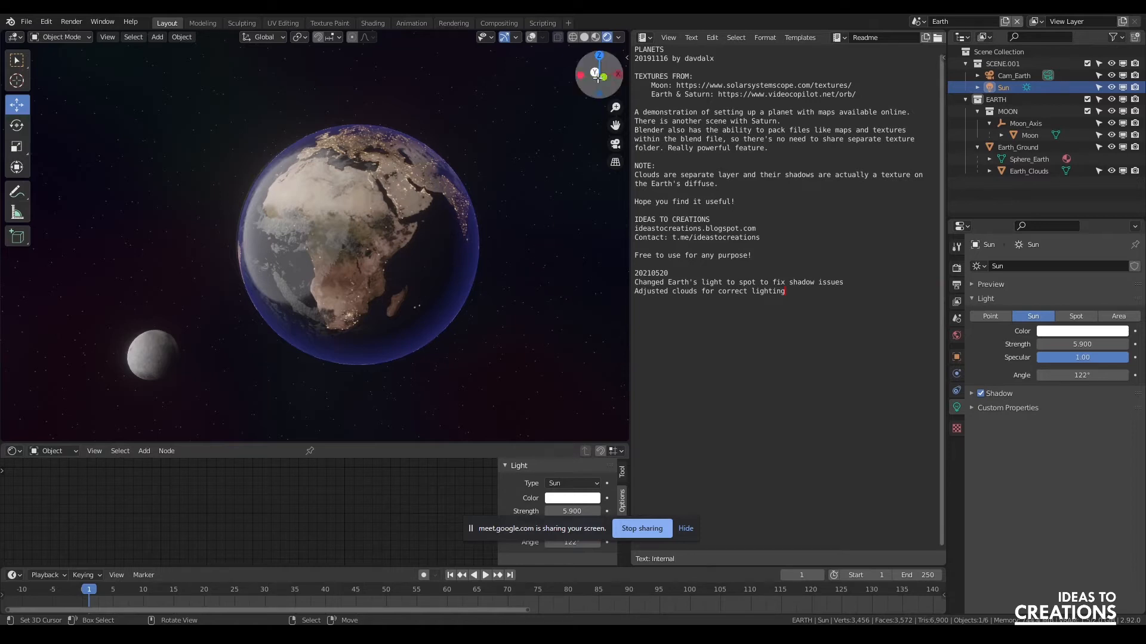
Reduce the reference Sun light's angle to about 15.2° and briefly compare its Spot type with the Sun type.
left_click_drag(1082, 375, 1019, 375)
left_click_drag(601, 77, 640, 81)
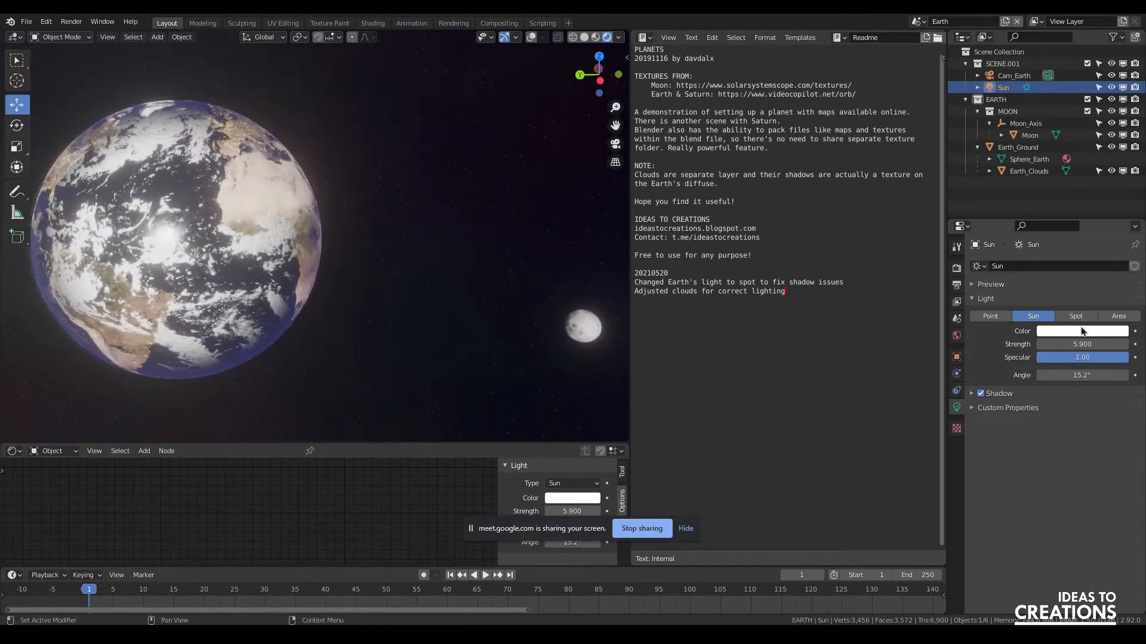
left_click(1075, 316)
left_click(1045, 316)
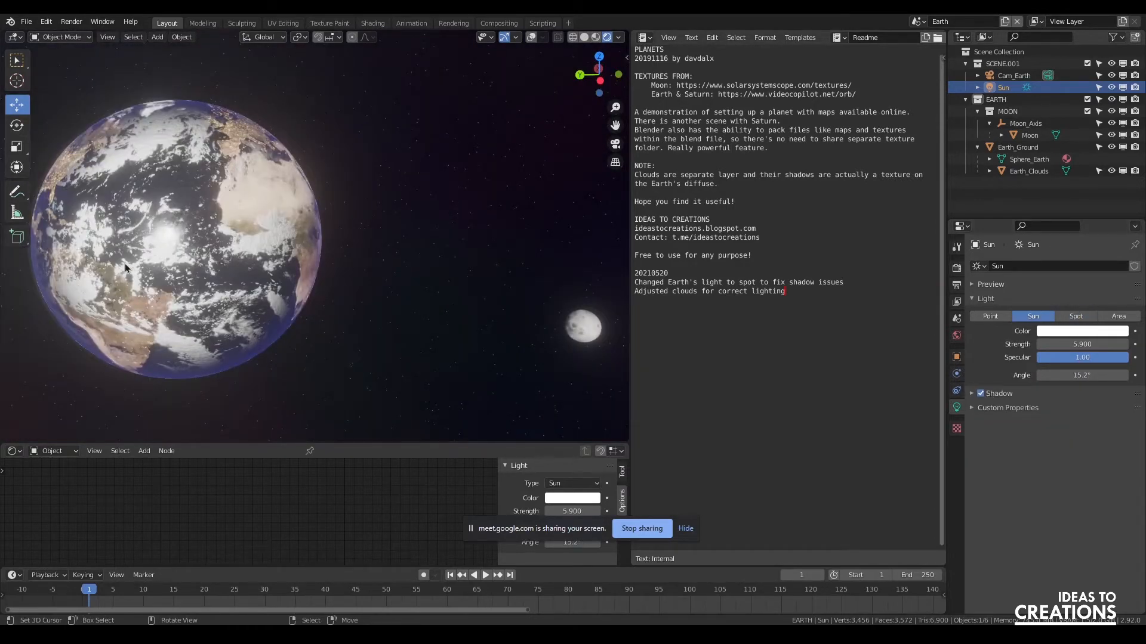
left_click_drag(598, 73, 621, 75)
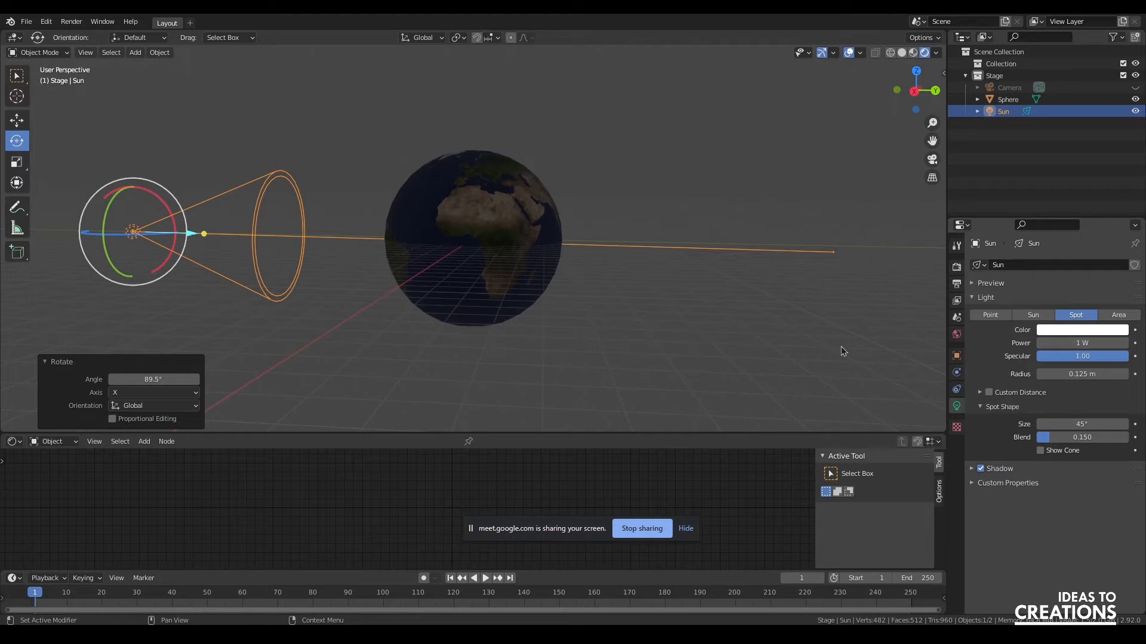
Switch back to the Earth project and raise the spot light's power to 10000 W, finishing at 100000 W.
left_click(671, 192)
left_click_drag(903, 88, 871, 104)
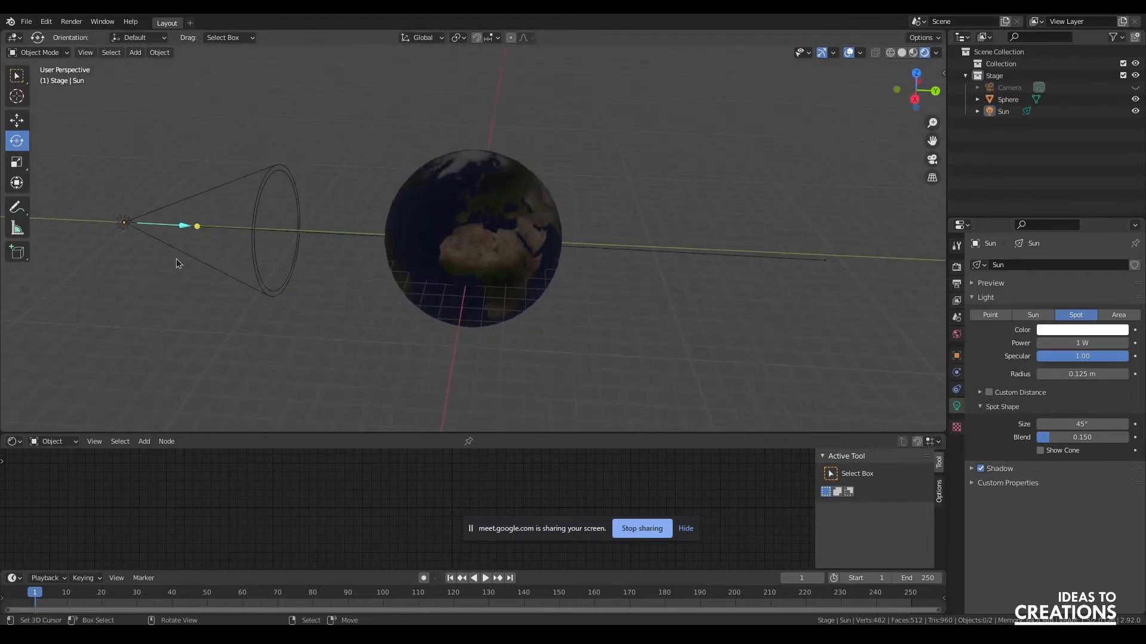
right_click(488, 224)
right_click(136, 220)
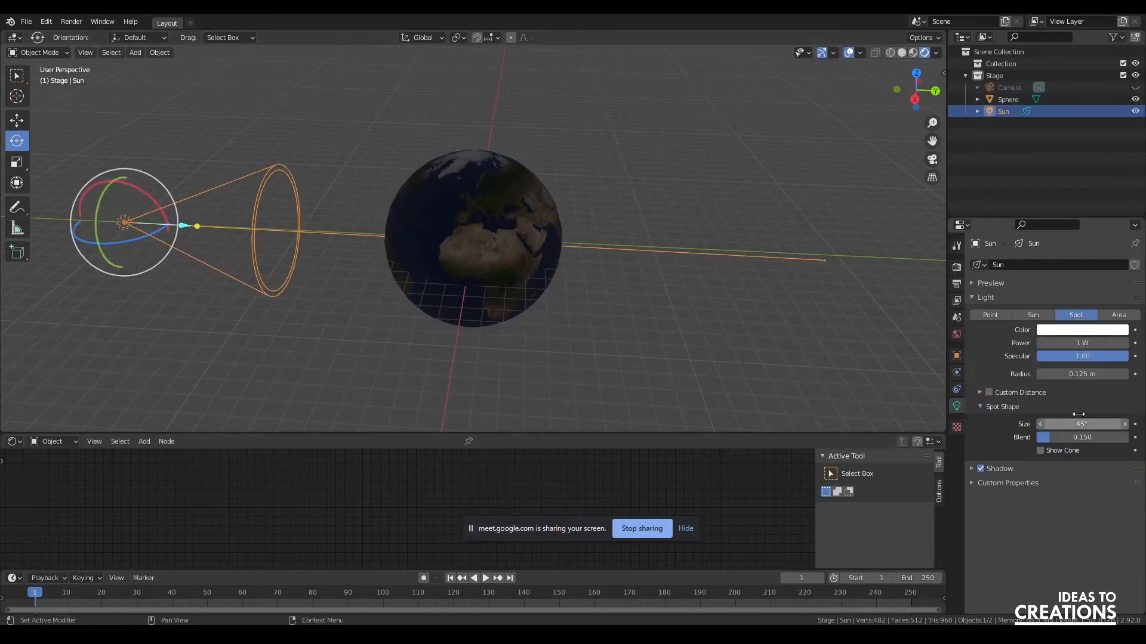
left_click(1079, 344)
type("10000")
key("Return")
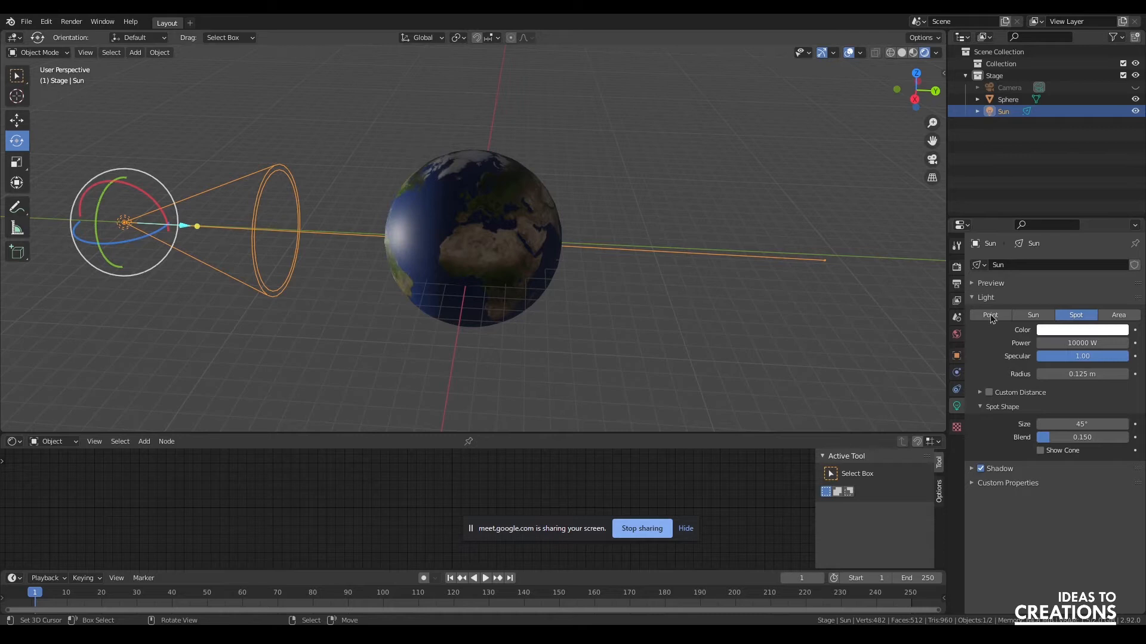
left_click(1091, 345)
type("0")
middle_click_drag(558, 277, 529, 292)
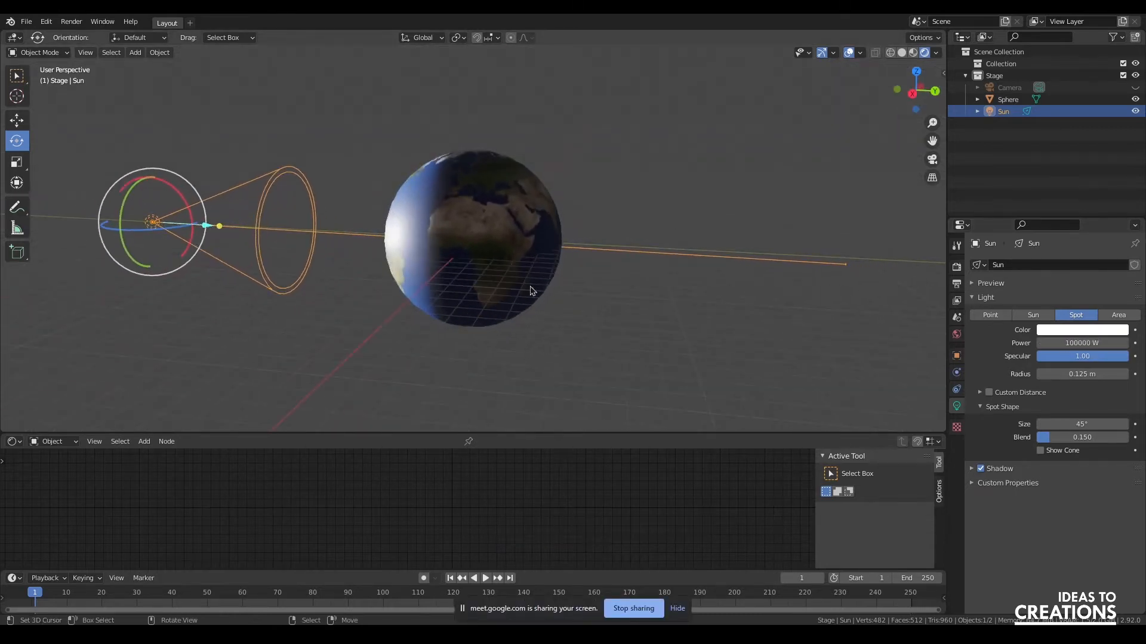
Rotate the Earth sphere about -20.4° around global Z and about -11.8° around global X.
right_click(451, 233)
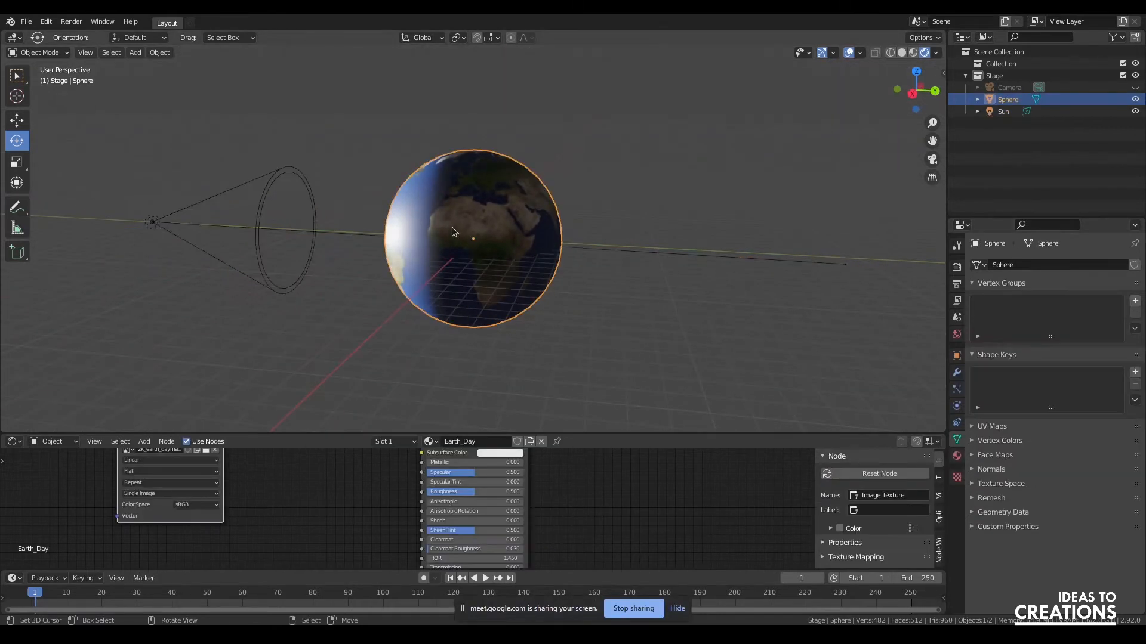
left_click_drag(897, 78, 936, 80)
left_click_drag(433, 243, 371, 240)
left_click_drag(509, 249, 496, 246)
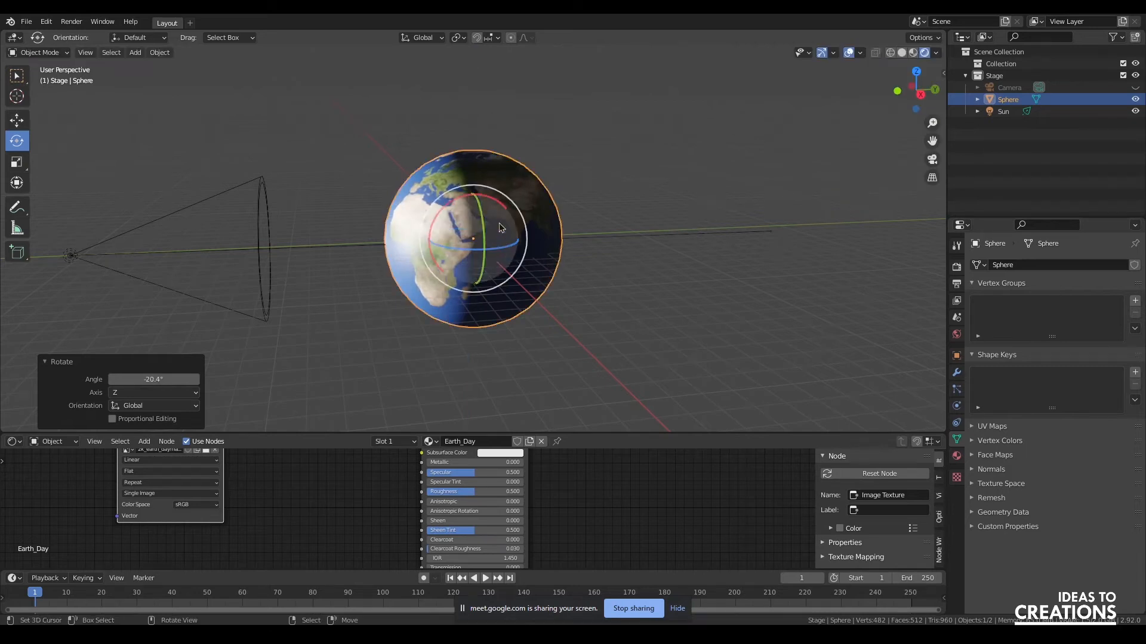
left_click_drag(453, 205, 458, 198)
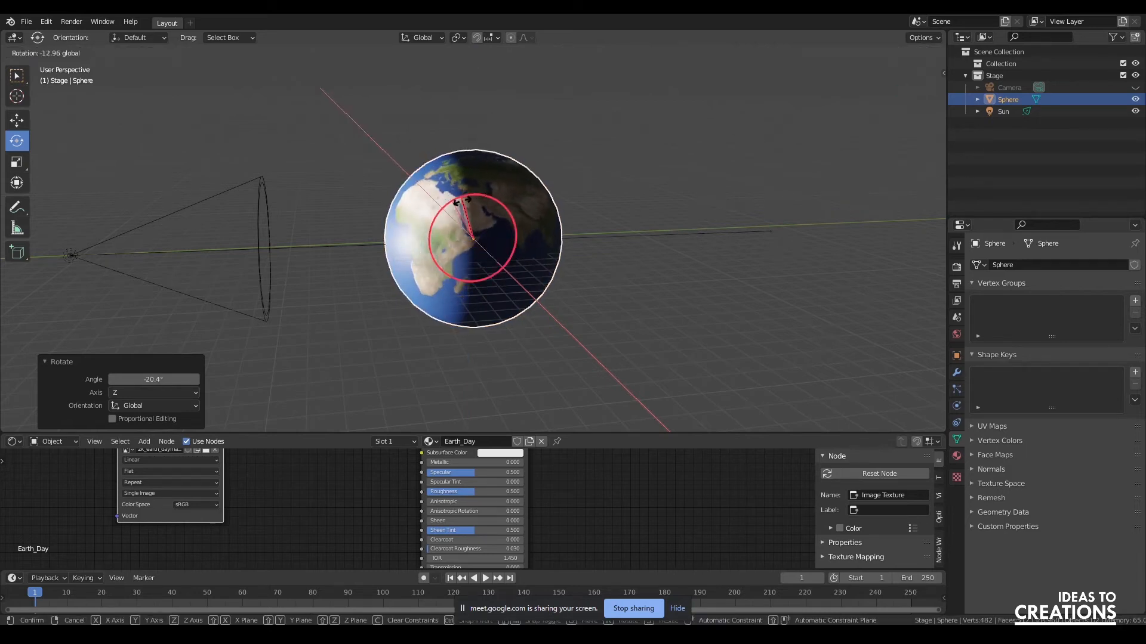
left_click_drag(461, 200, 462, 198)
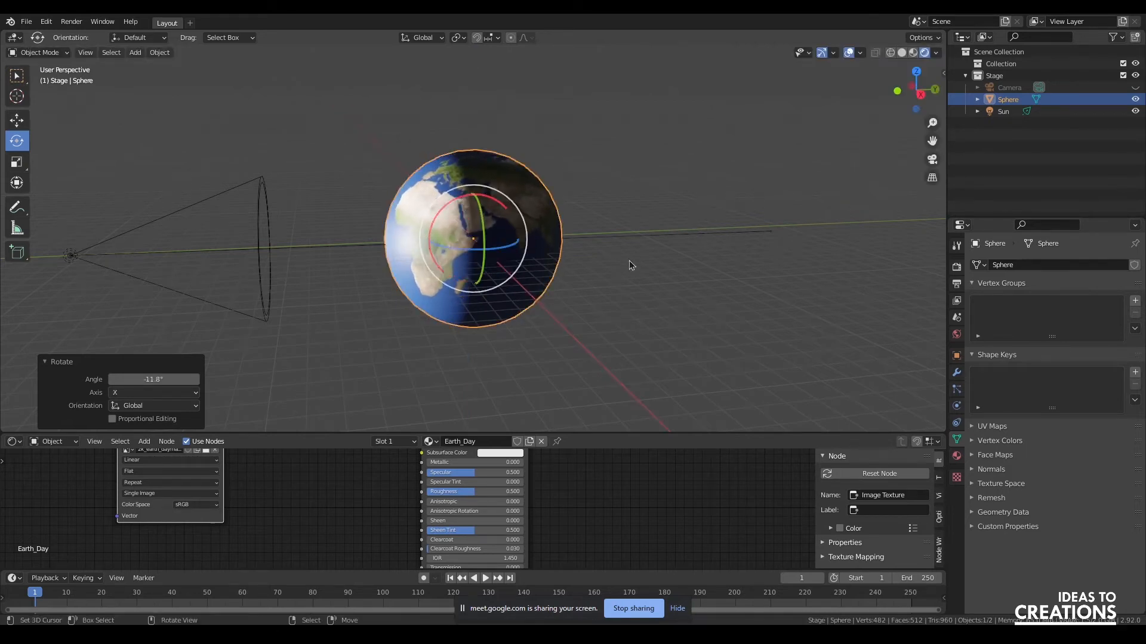
Tilt the Earth sphere a further -2.9° or so around global X.
left_click(632, 266)
middle_click_drag(632, 266, 614, 169)
left_click(438, 210)
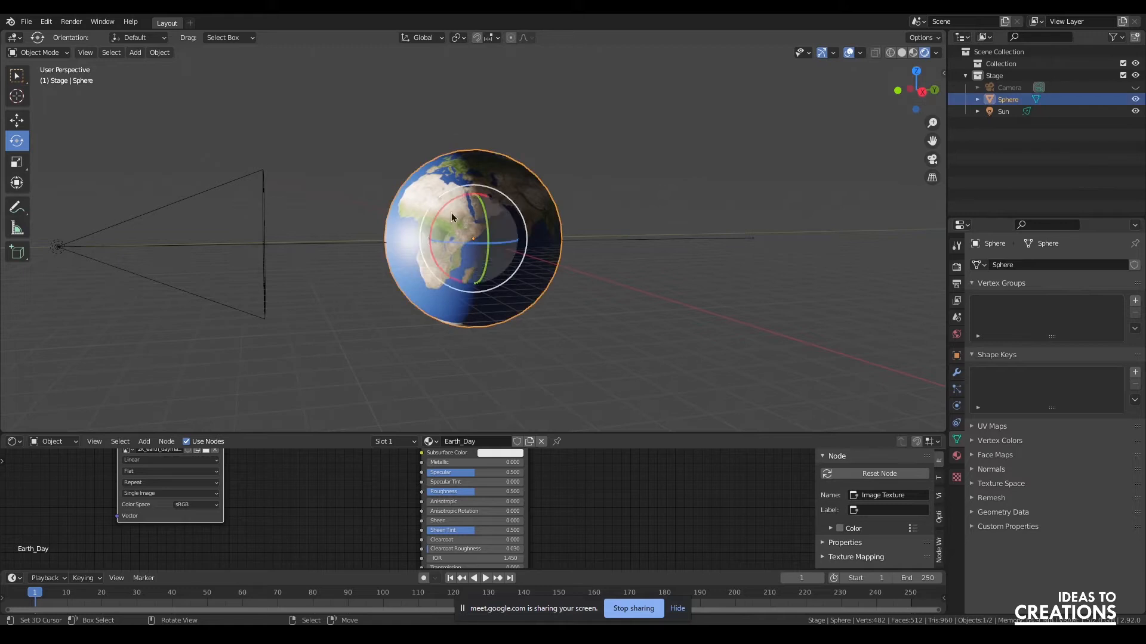
left_click_drag(438, 209, 477, 197)
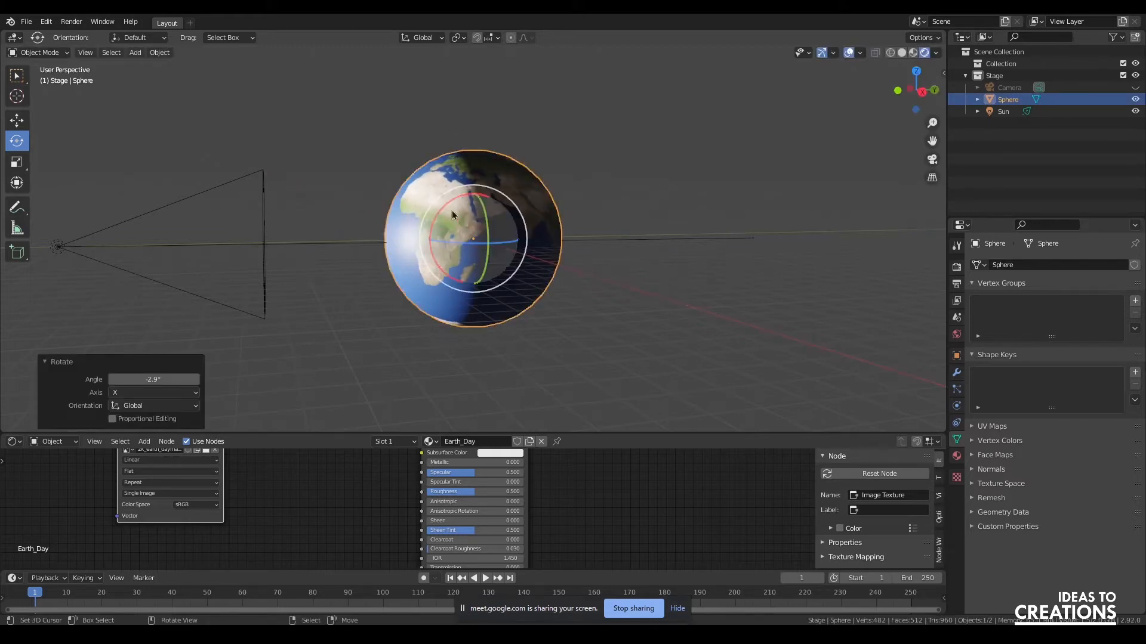
Darken the World background color to a value of 0.010.
left_click(755, 238)
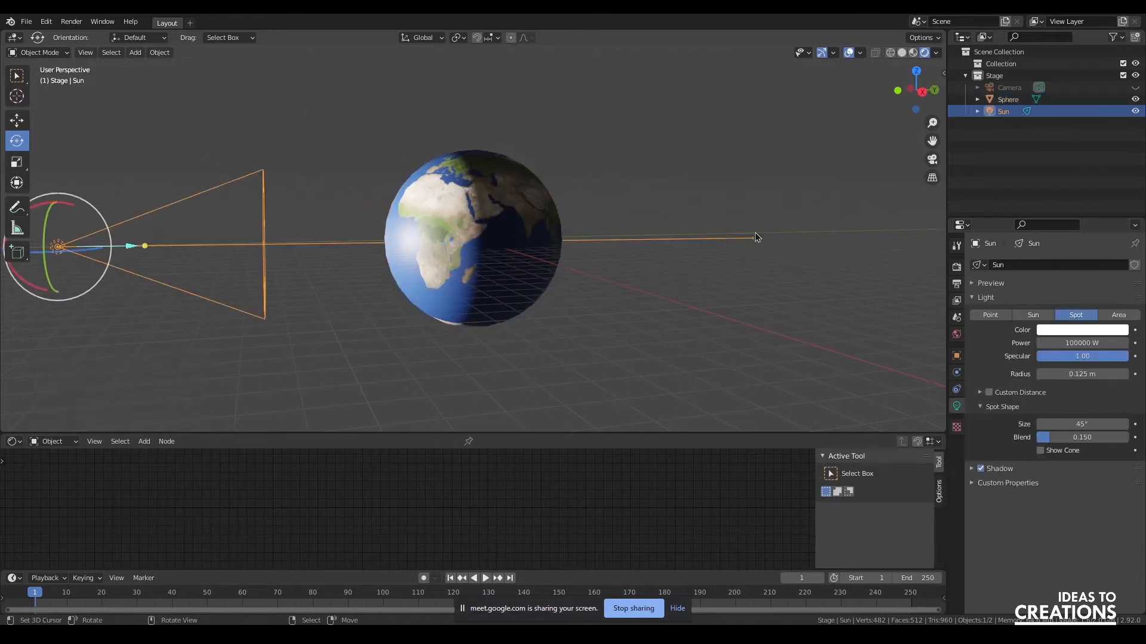
left_click_drag(912, 96, 892, 101)
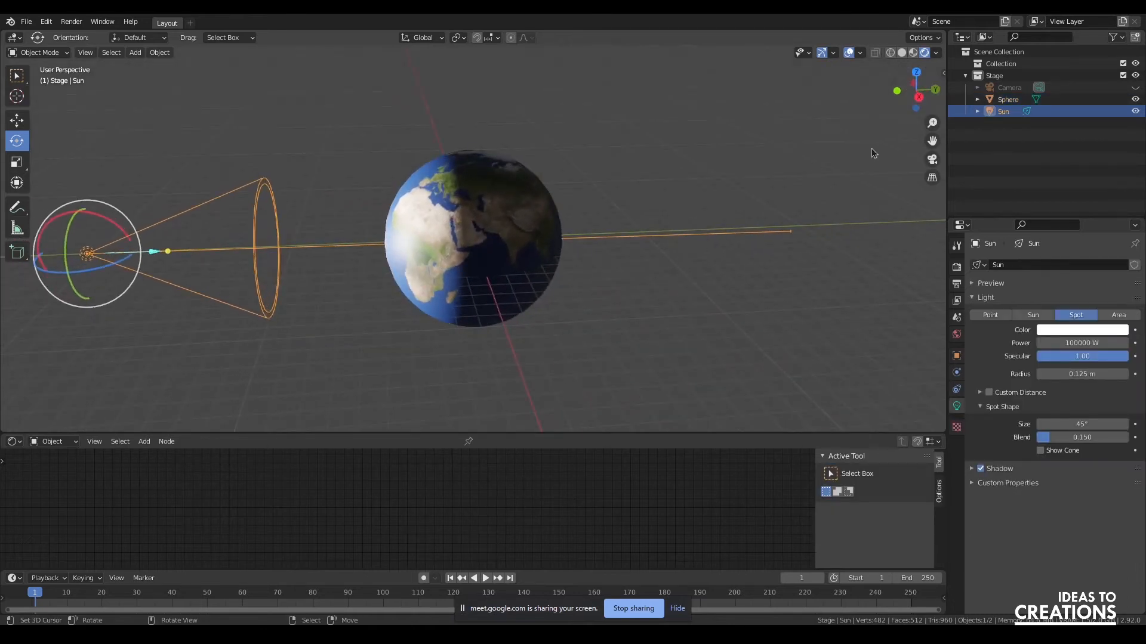
left_click_drag(930, 140, 938, 113)
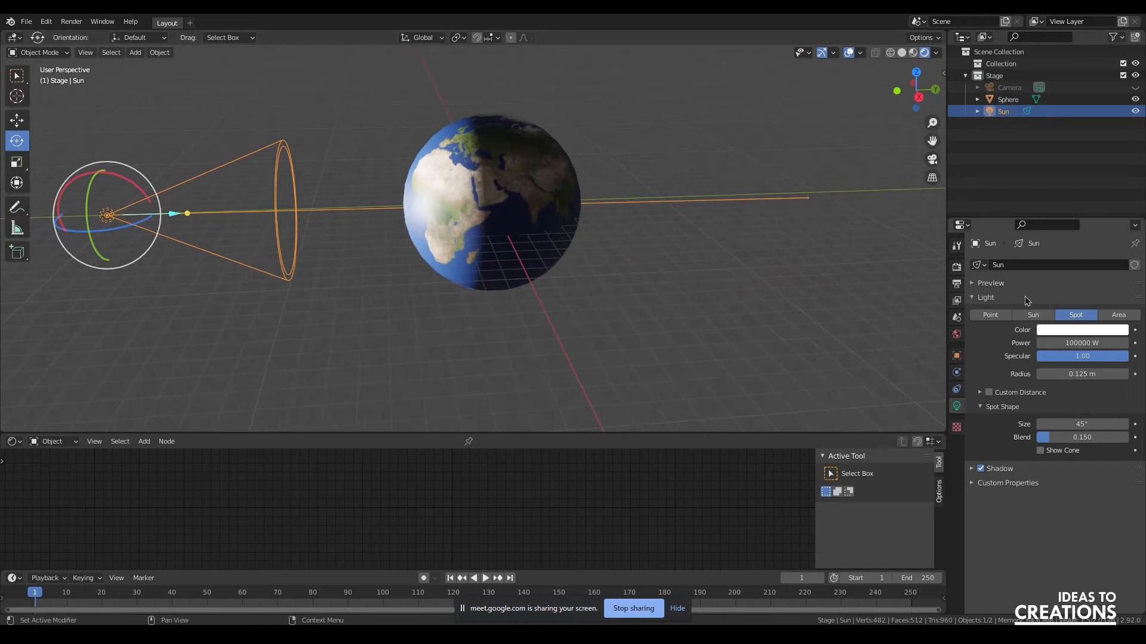
left_click(956, 269)
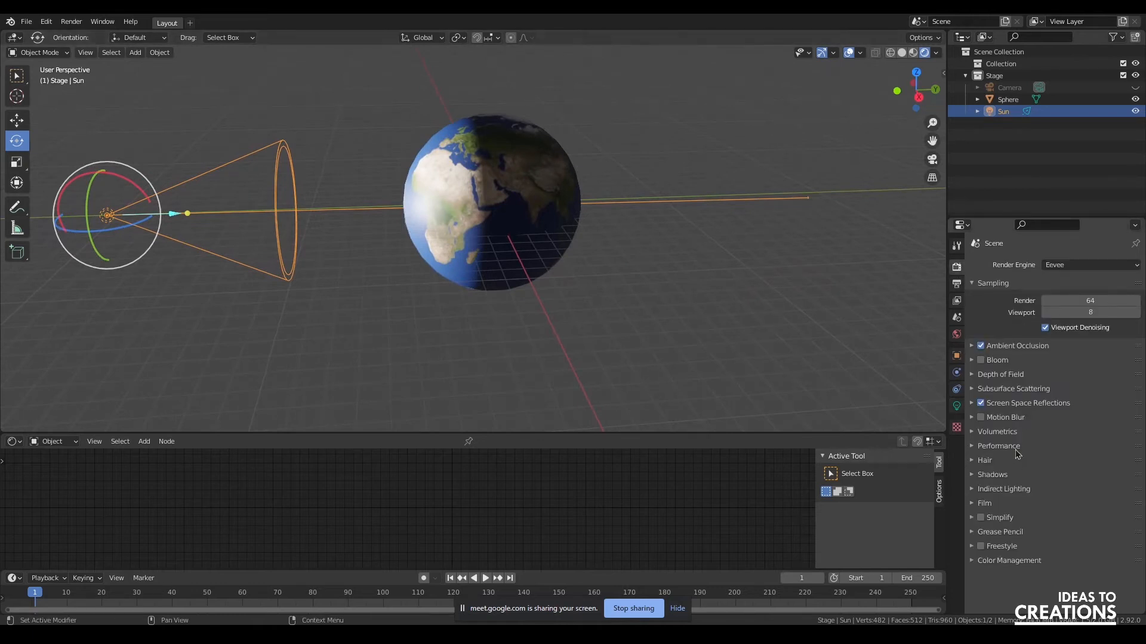
left_click(956, 334)
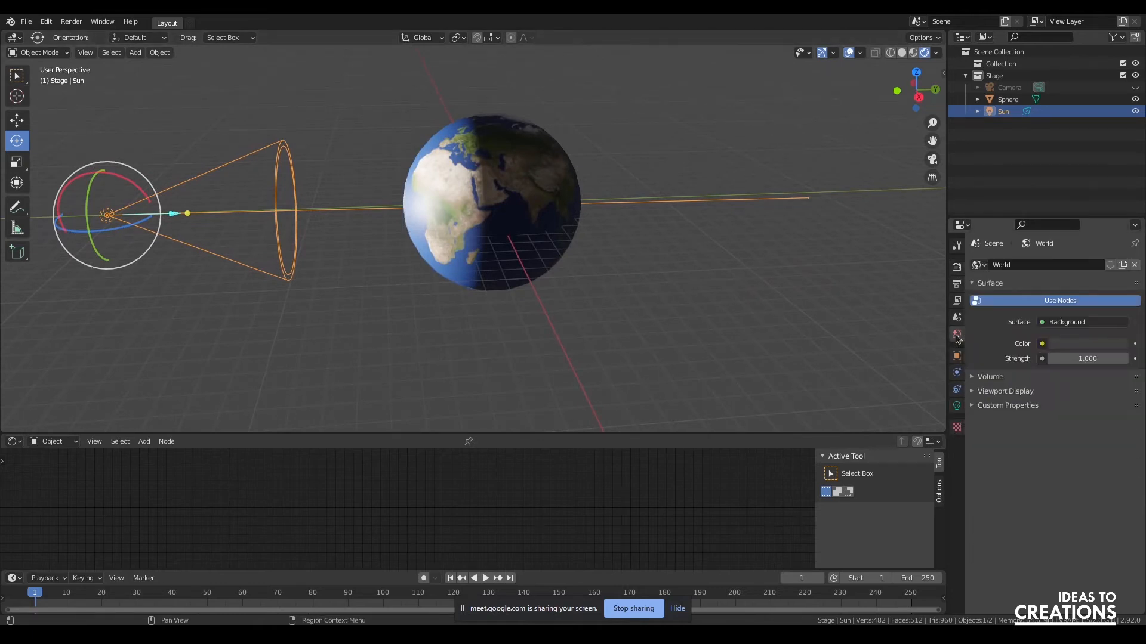
left_click(1077, 345)
left_click_drag(1125, 236, 1120, 259)
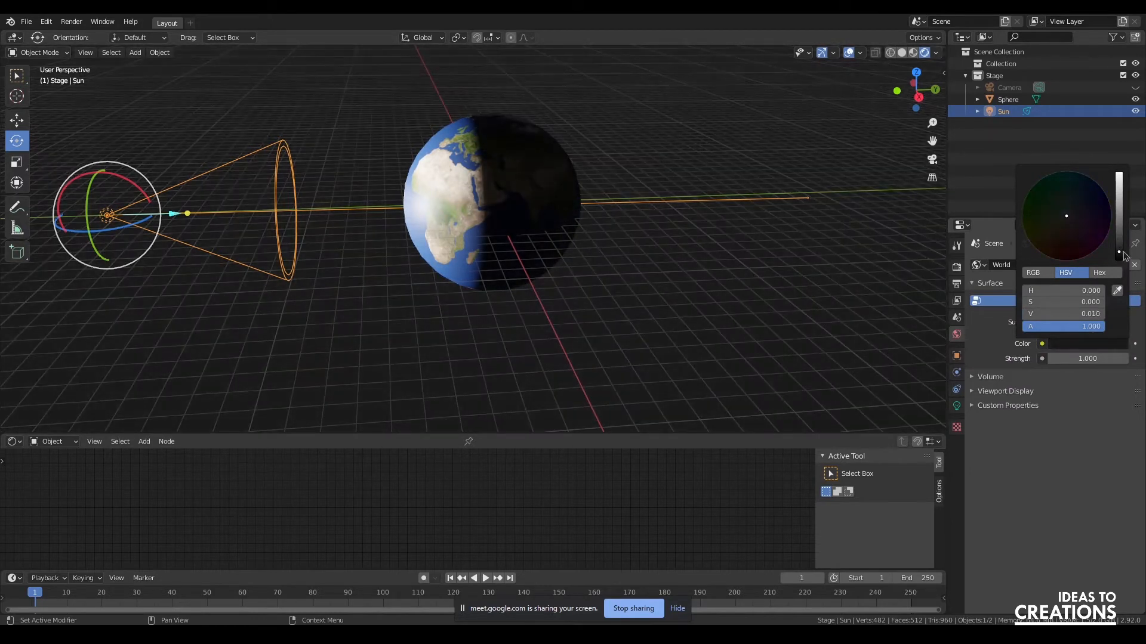
Hide the floor grid and the X and Y axis lines in the viewport, and deselect everything.
left_click(860, 52)
left_click(840, 110)
left_click(900, 110)
left_click(914, 110)
key("alt+a")
middle_click_drag(513, 280, 519, 284)
Set the World background color's value to 0.005 and enlarge the shader node editor.
left_click(1072, 345)
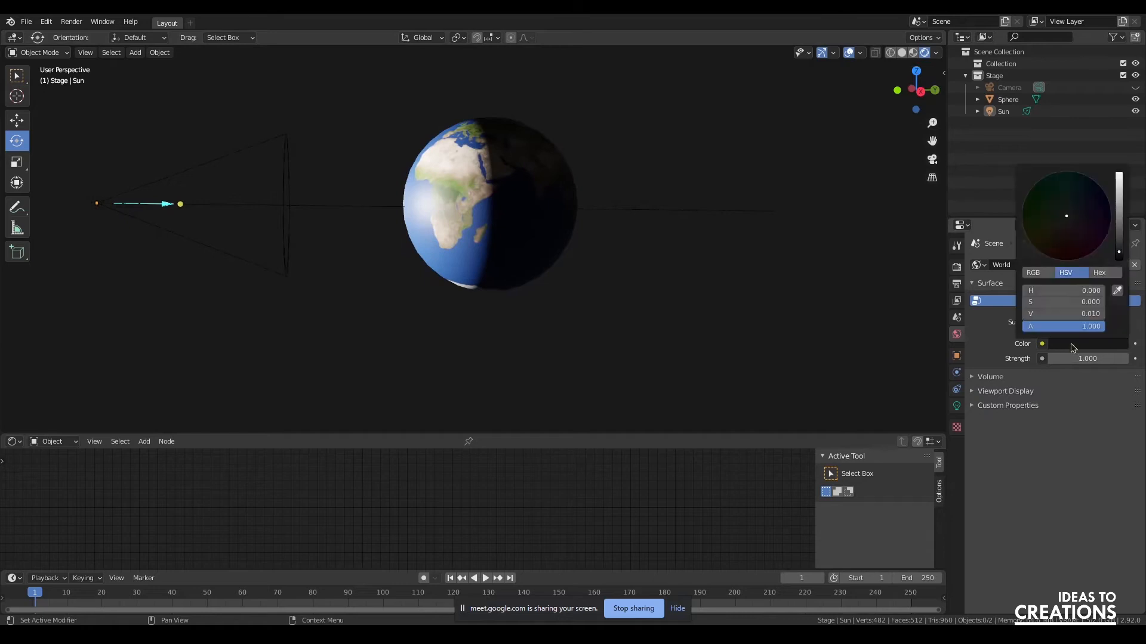
left_click_drag(1125, 248, 1119, 253)
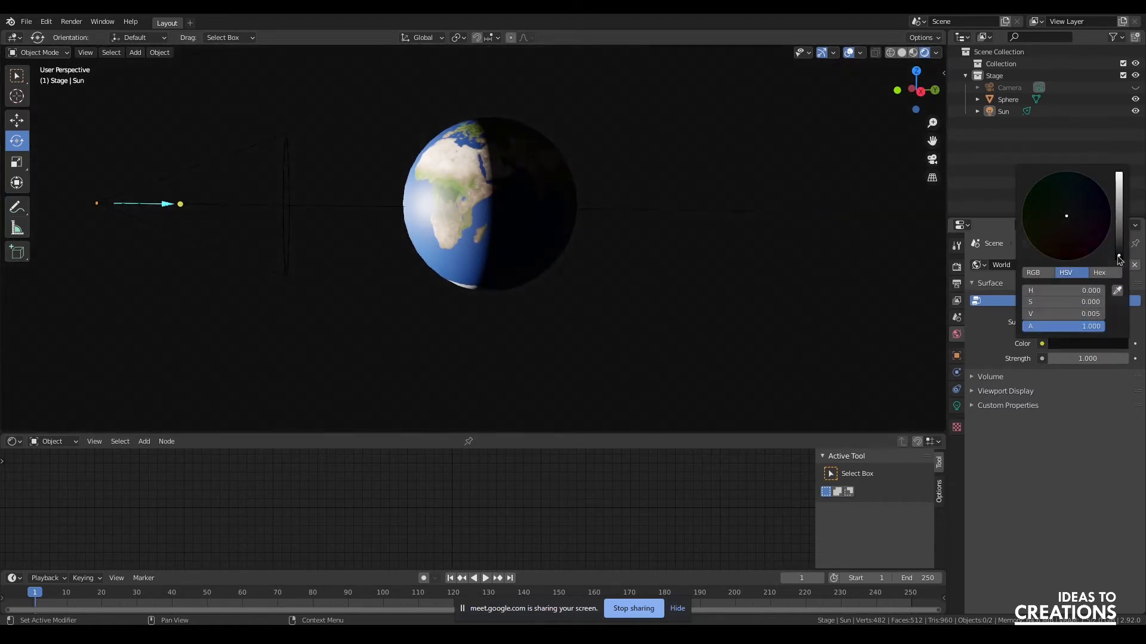
mouse_move(919, 90)
left_mouse_down()
mouse_move(996, 131)
mouse_move(923, 95)
mouse_move(918, 109)
left_mouse_up()
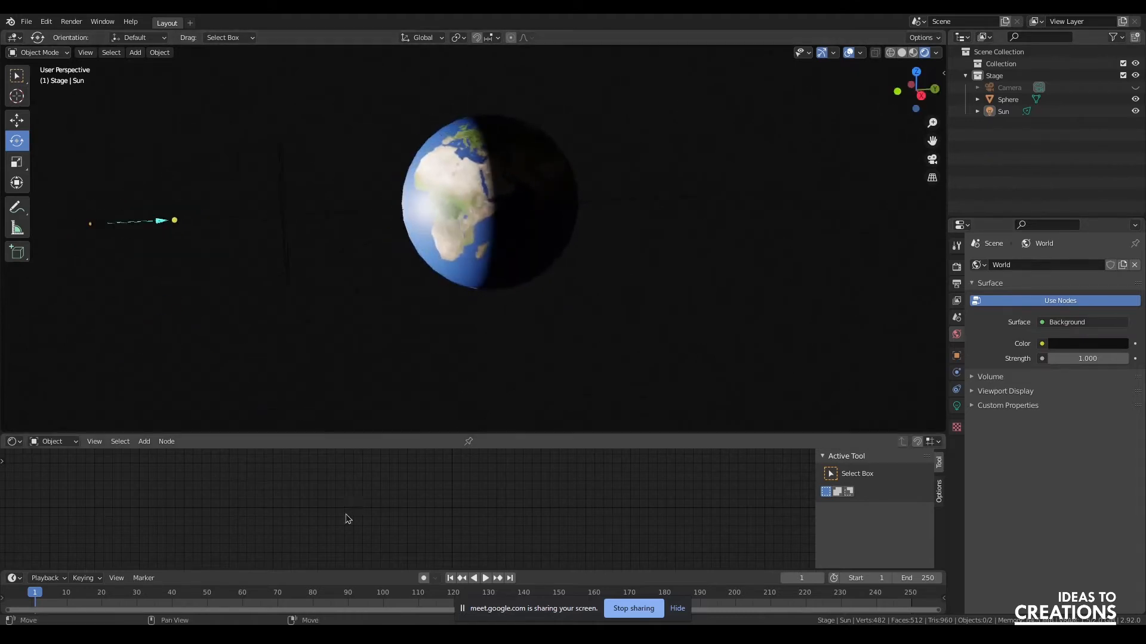
left_click_drag(382, 433, 395, 344)
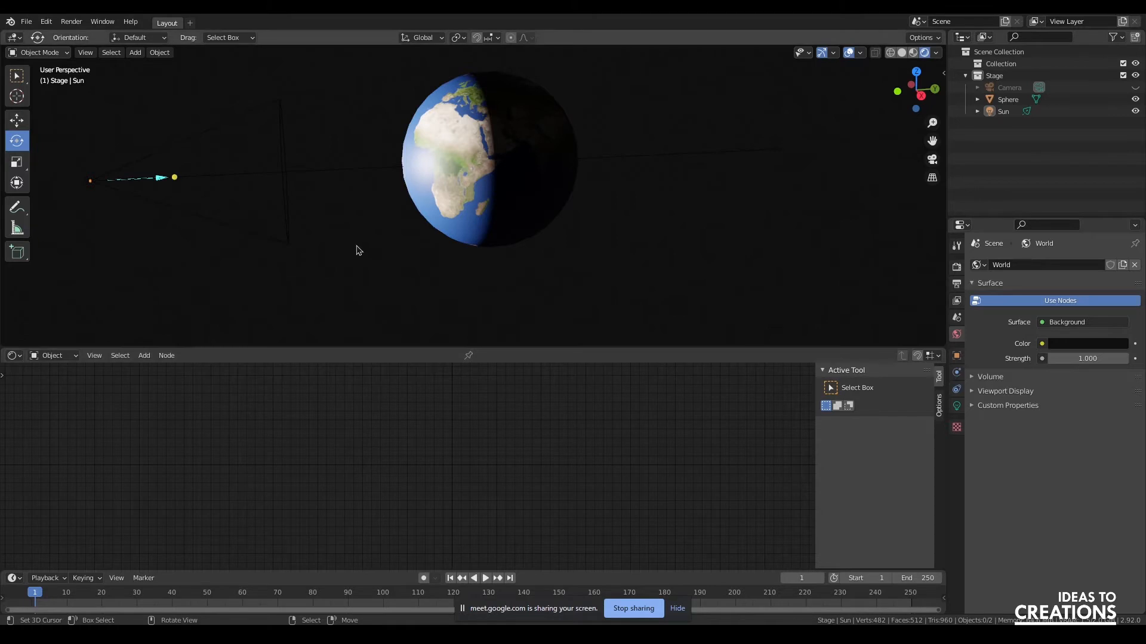
Widen the Sun spot light's cone to about 47.4° and set its power to 50000 W.
left_click(90, 180)
mouse_move(160, 179)
left_mouse_down()
mouse_move(127, 179)
mouse_move(160, 179)
left_mouse_up()
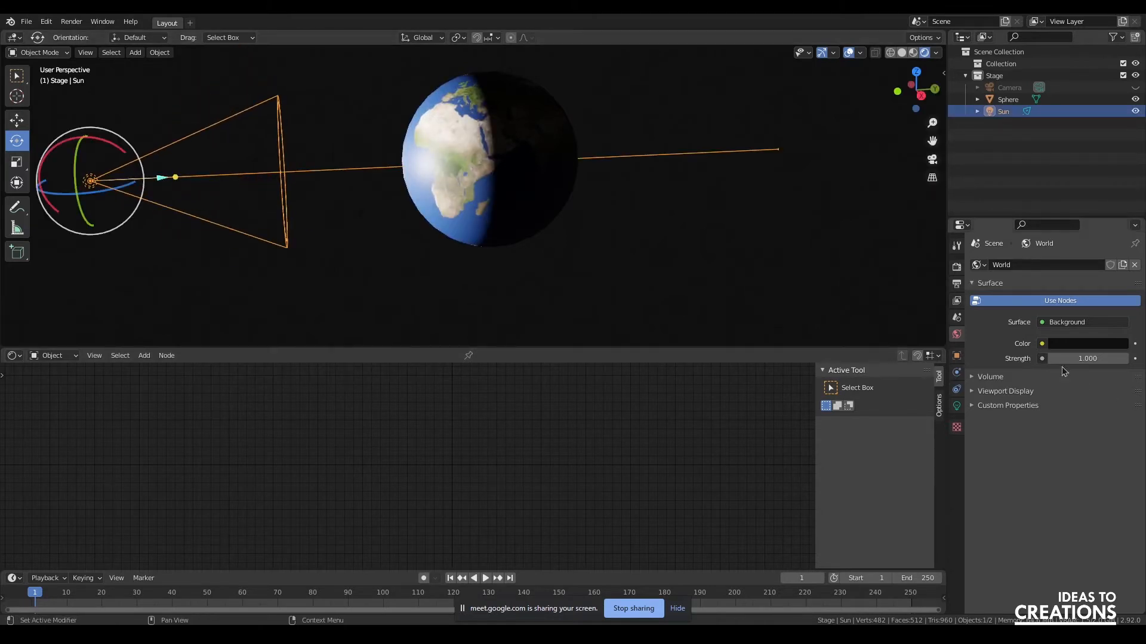
left_click(957, 406)
left_click(1088, 343)
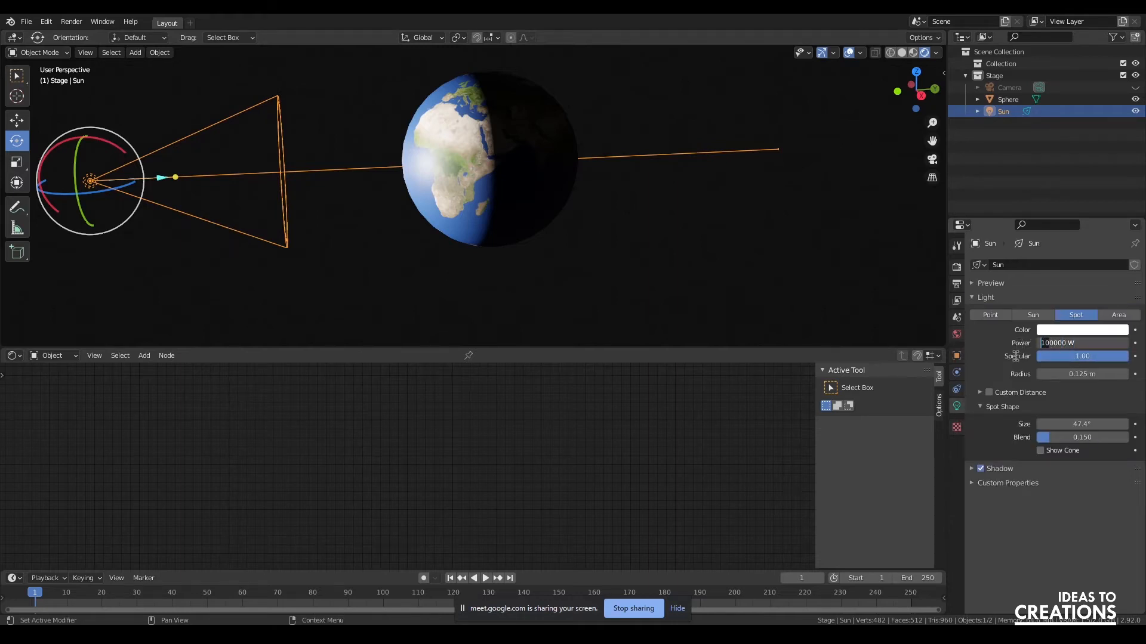
key("Return")
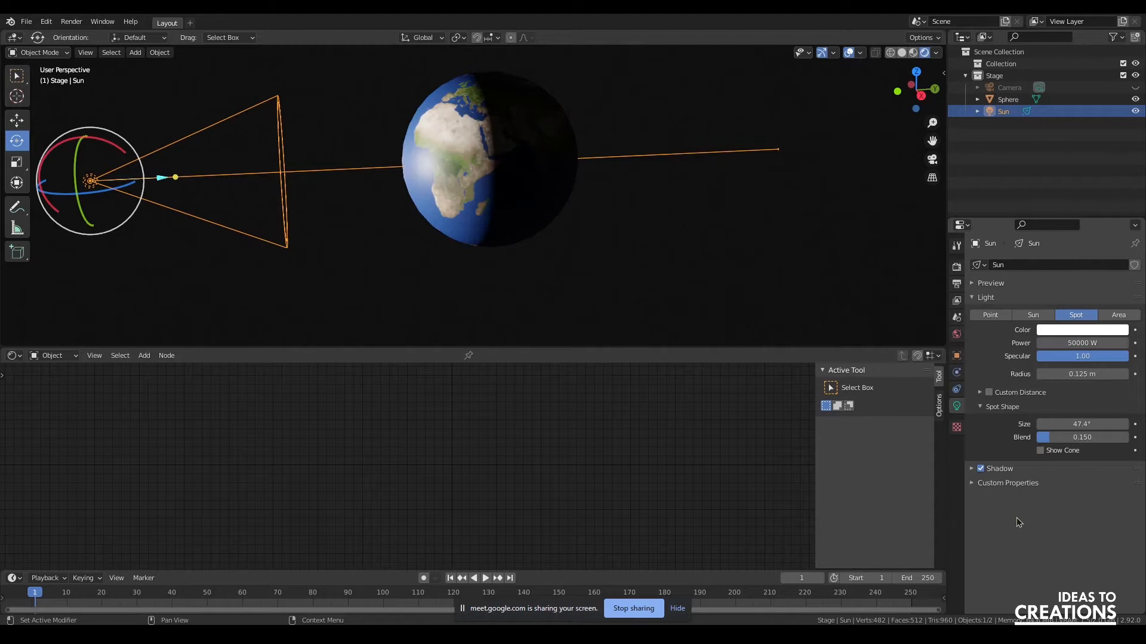
Set the Earth_Day material's specular to about 0.232 and its roughness to about 0.255.
left_click(468, 233)
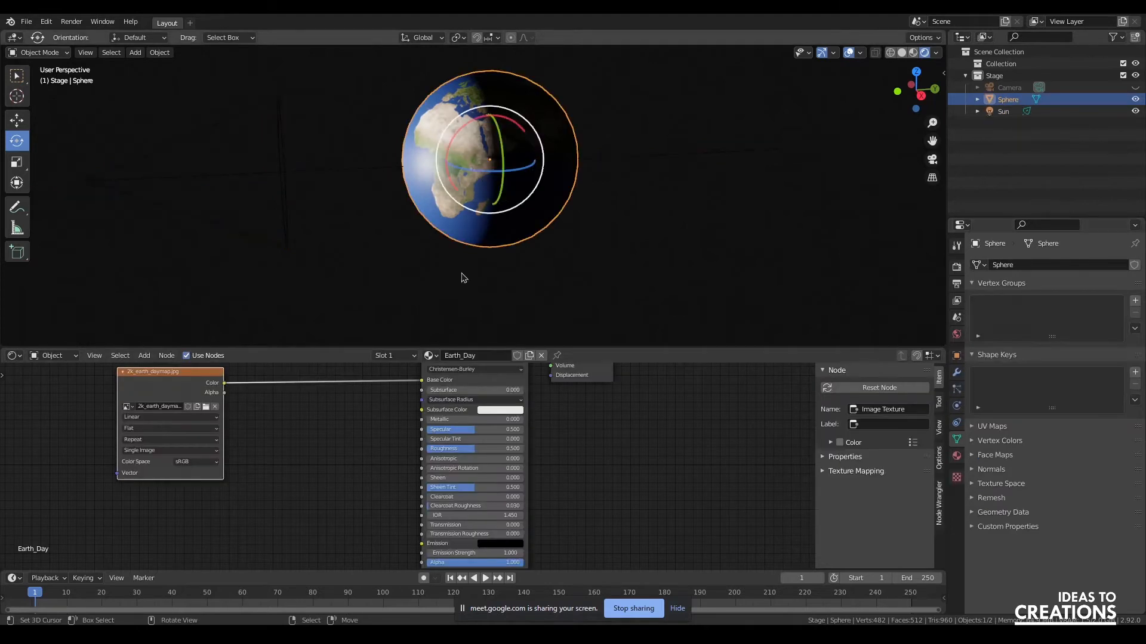
left_click_drag(489, 429, 449, 449)
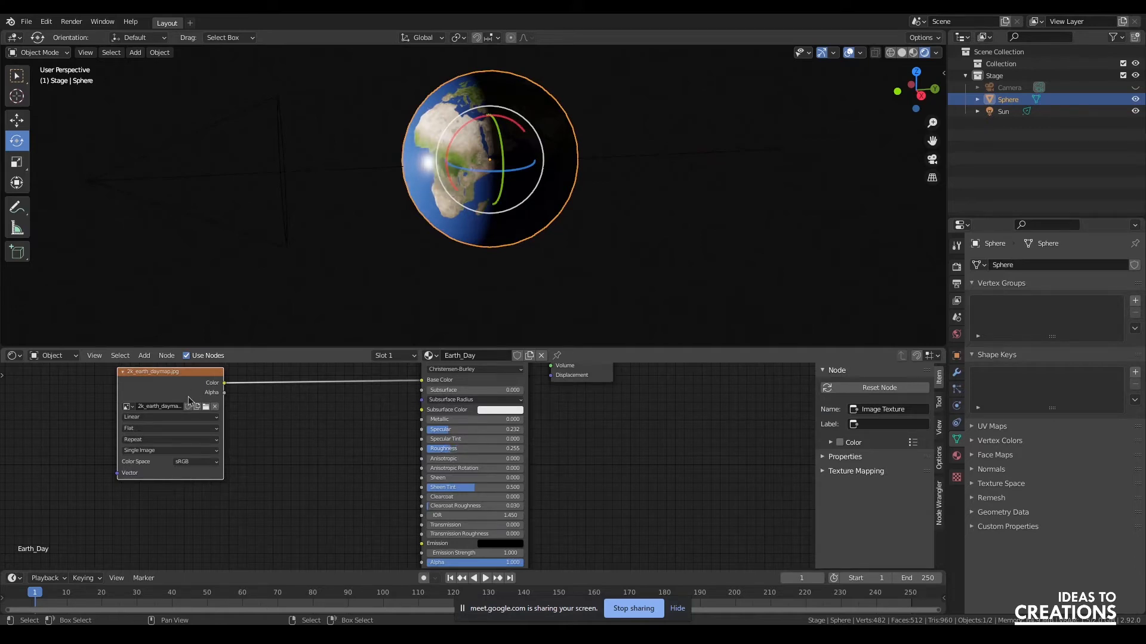
Add the 2k_earth_specular_map.tif, 2k_earth_normal_map.tif and 2k_earth_nightmap.jpg textures from the textures folder as image nodes in the Earth_Day material.
left_click_drag(178, 391, 130, 390)
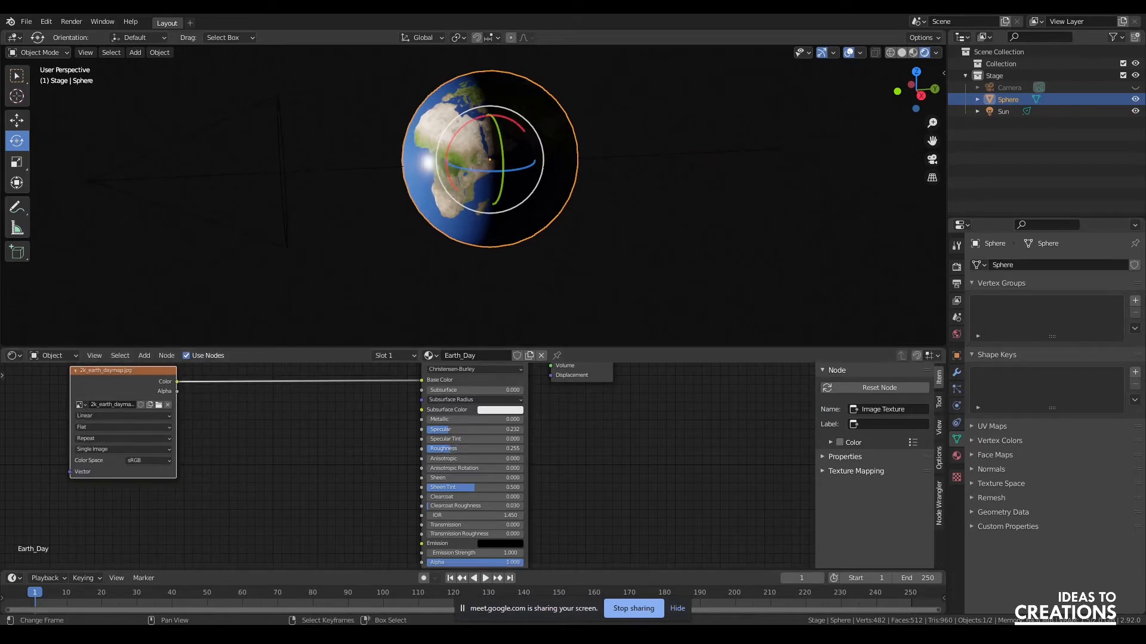
mouse_move(48, 578)
left_click(134, 588)
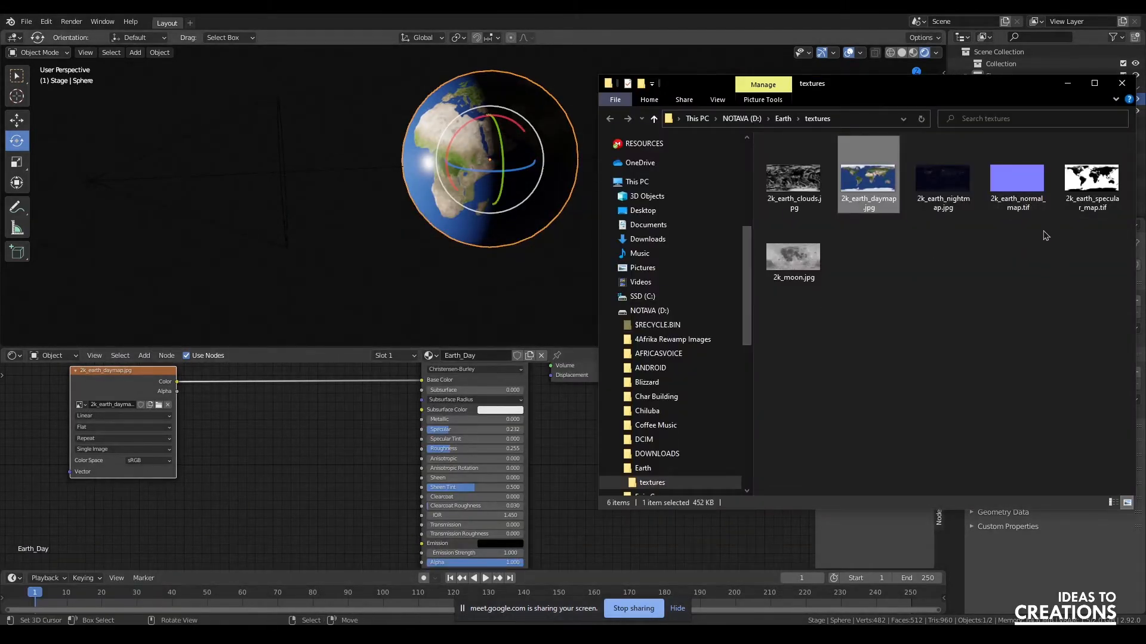
left_click_drag(1100, 188, 246, 506)
left_click_drag(1018, 182, 458, 435)
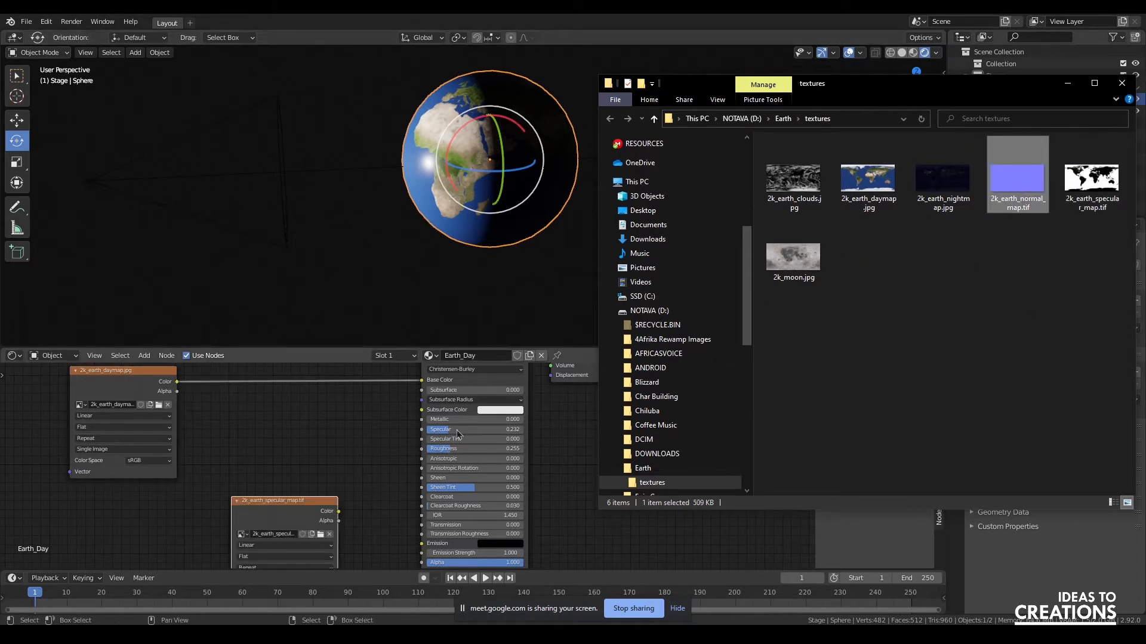
left_click_drag(138, 538, 138, 540)
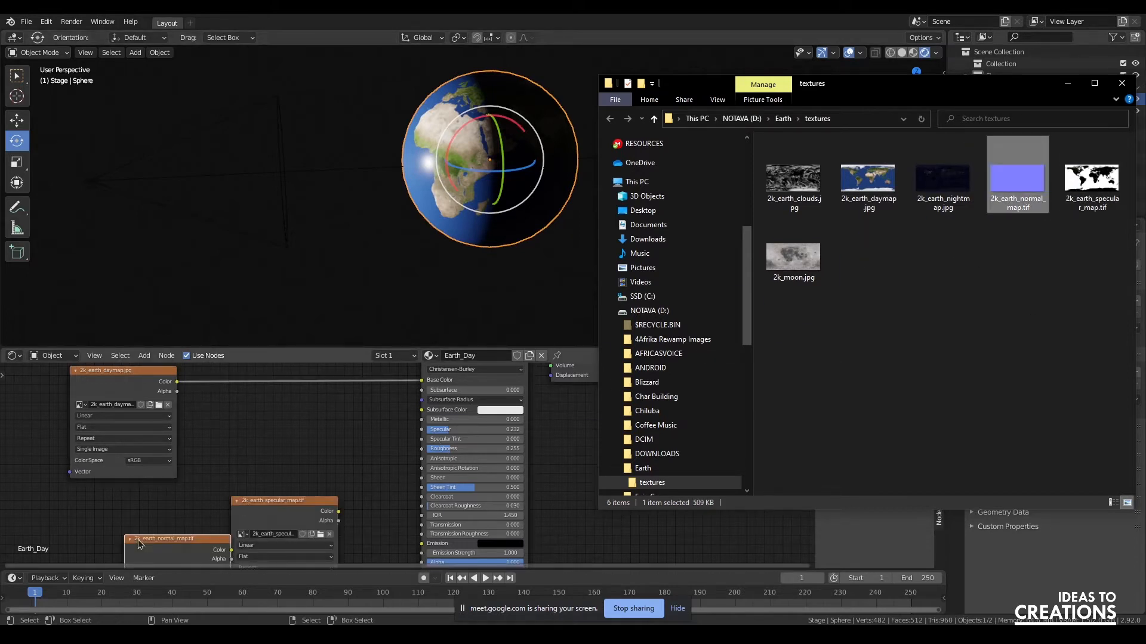
left_click(938, 190)
left_click_drag(938, 189, 56, 527)
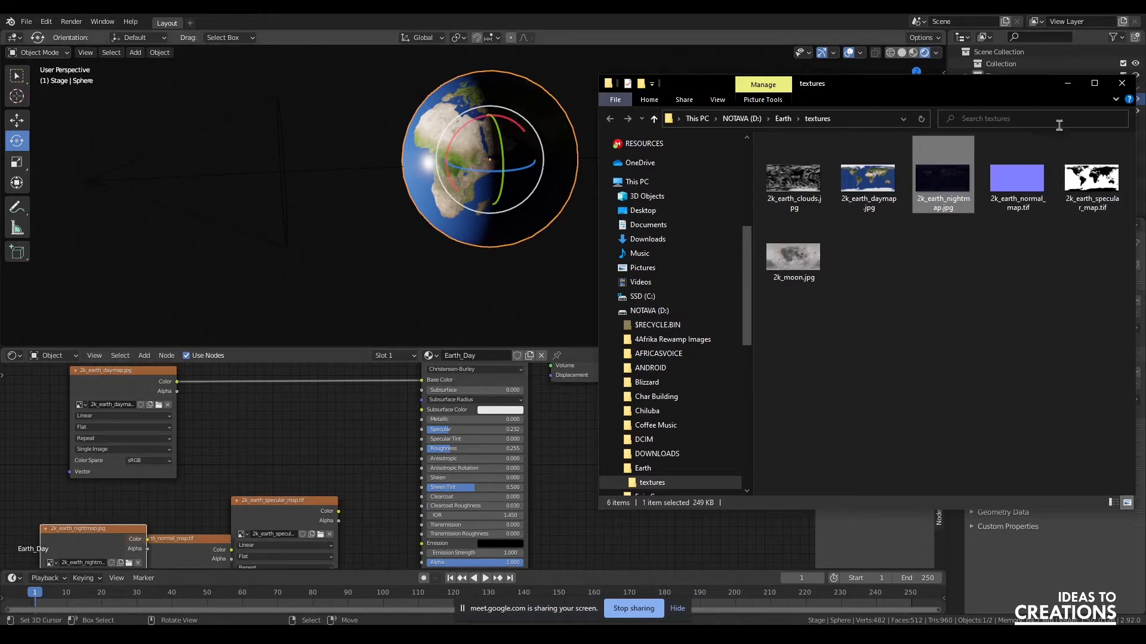
left_click(1067, 83)
Enlarge the node editor and arrange the texture nodes: specular map below the day map, normal map below that, night map beside it.
left_click_drag(361, 347, 364, 299)
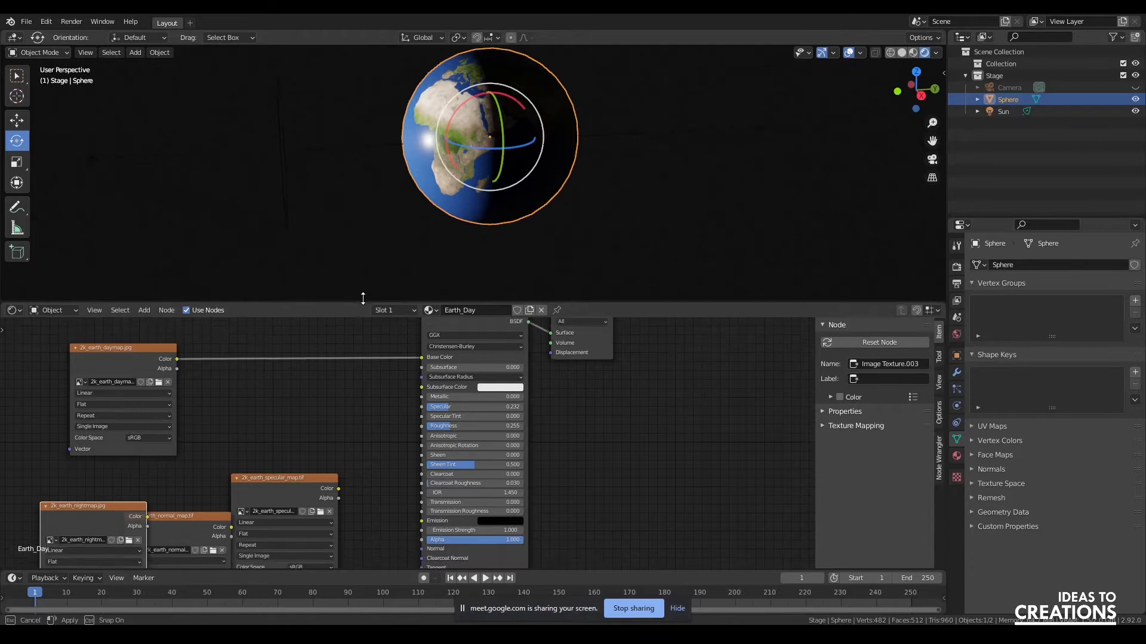
left_click(358, 269)
middle_click_drag(301, 435, 472, 336)
left_click_drag(264, 412, 96, 509)
left_click(338, 417)
left_click_drag(337, 417, 248, 387)
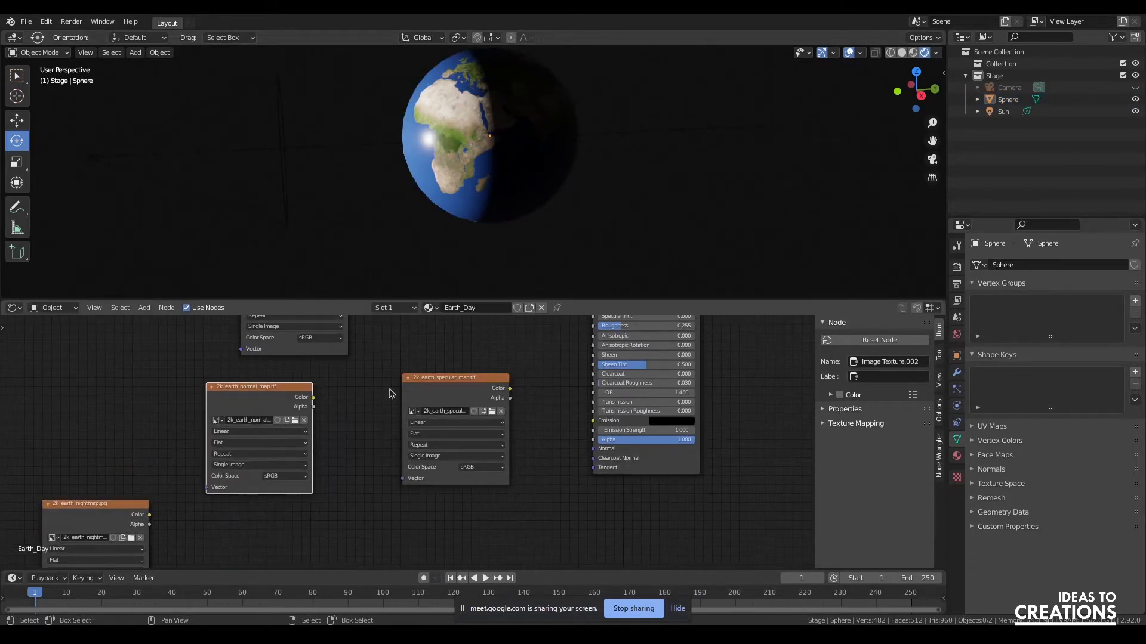
left_click_drag(449, 382, 388, 375)
left_click_drag(253, 404, 266, 517)
left_click_drag(394, 388, 267, 390)
left_click(410, 406)
middle_click_drag(438, 402, 427, 482)
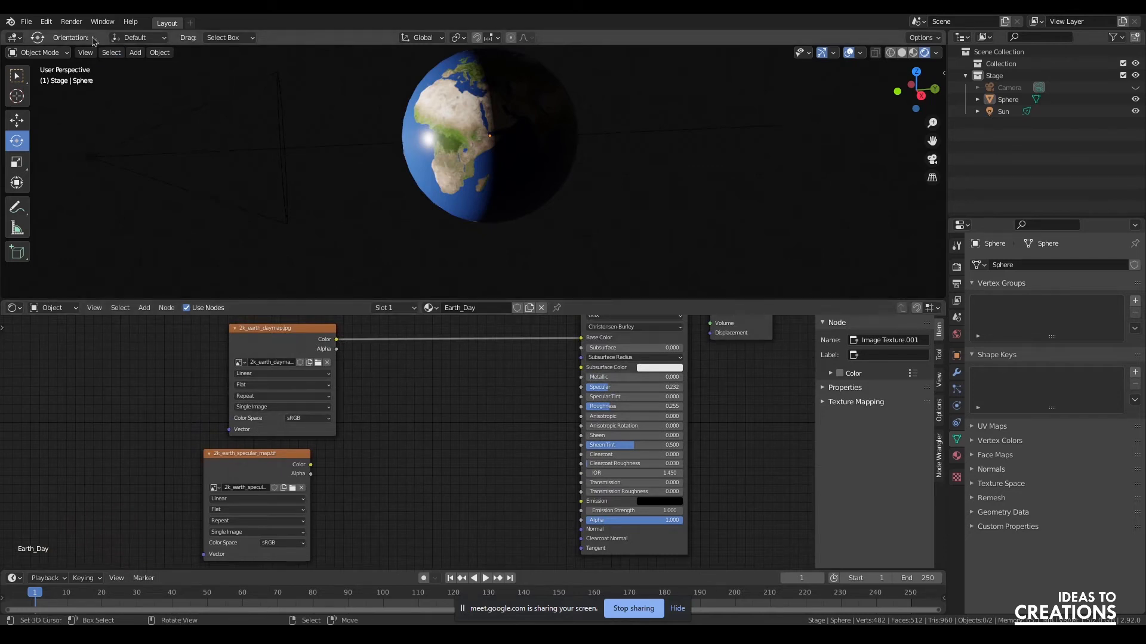
Look up the Node Wrangler add-on in the preferences by searching for "wran", and close the preferences.
left_click(71, 21)
mouse_move(44, 28)
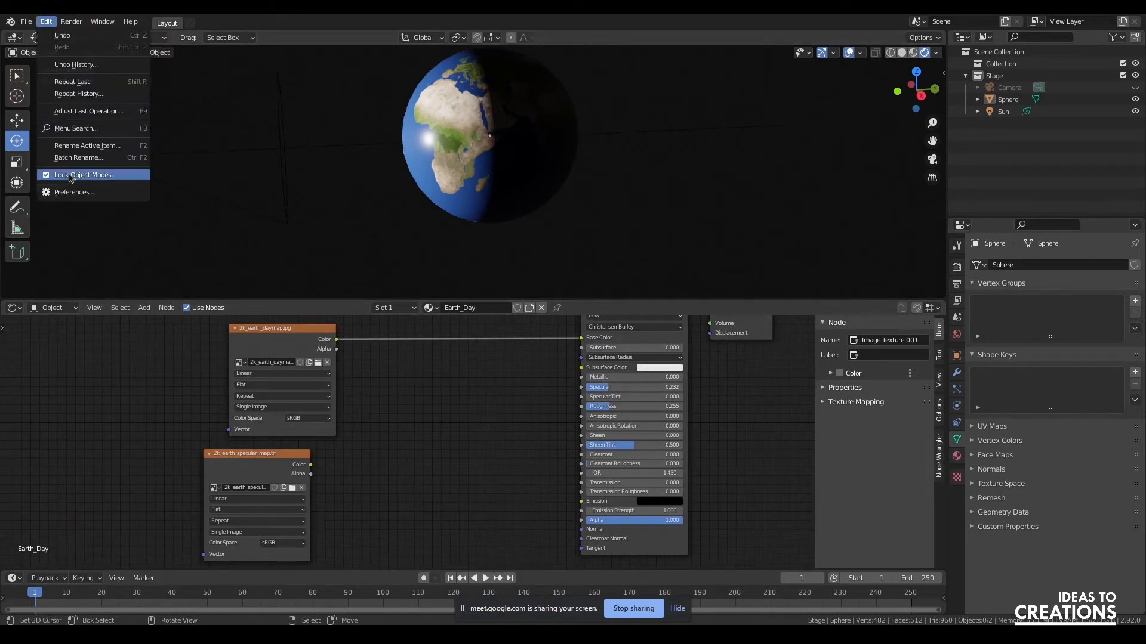
left_click(74, 192)
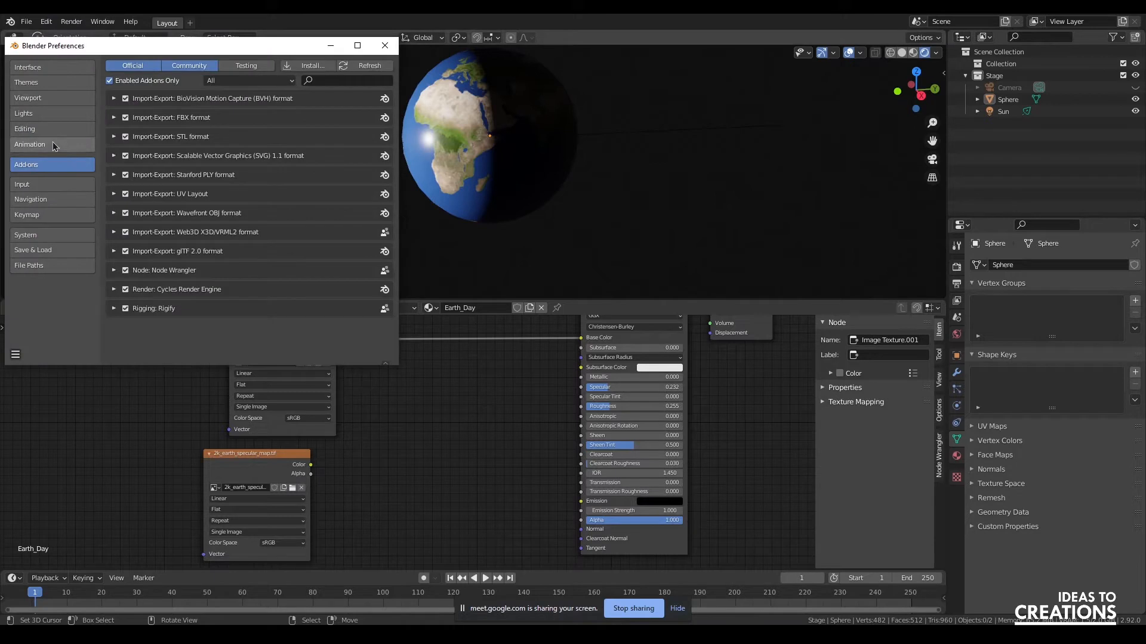
left_click(369, 82)
type("wra")
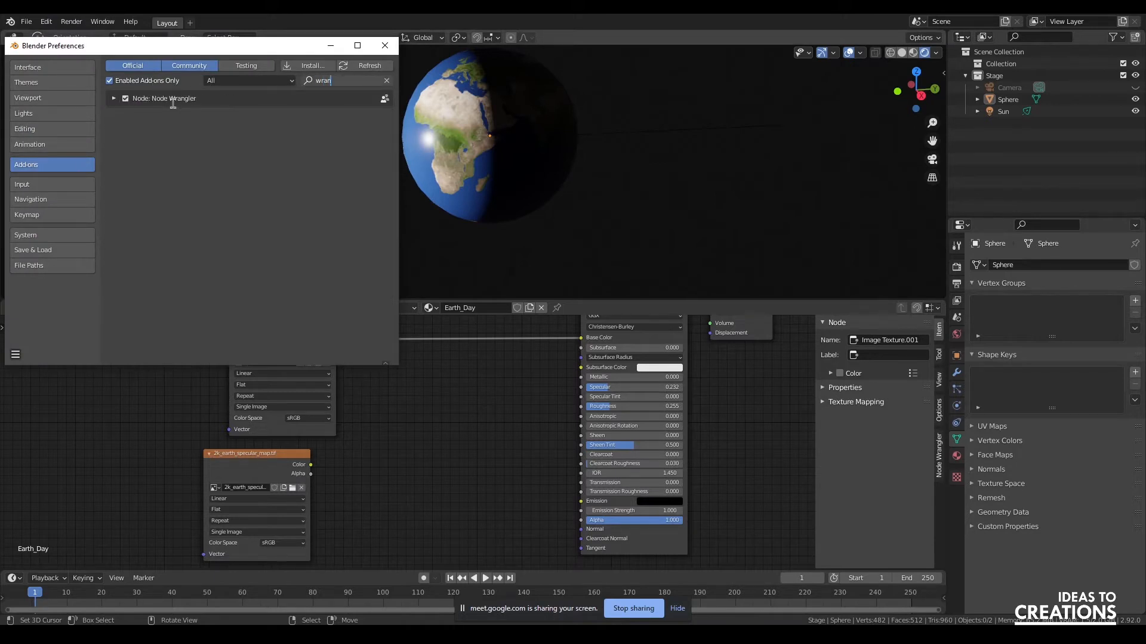
type("n")
left_click(385, 45)
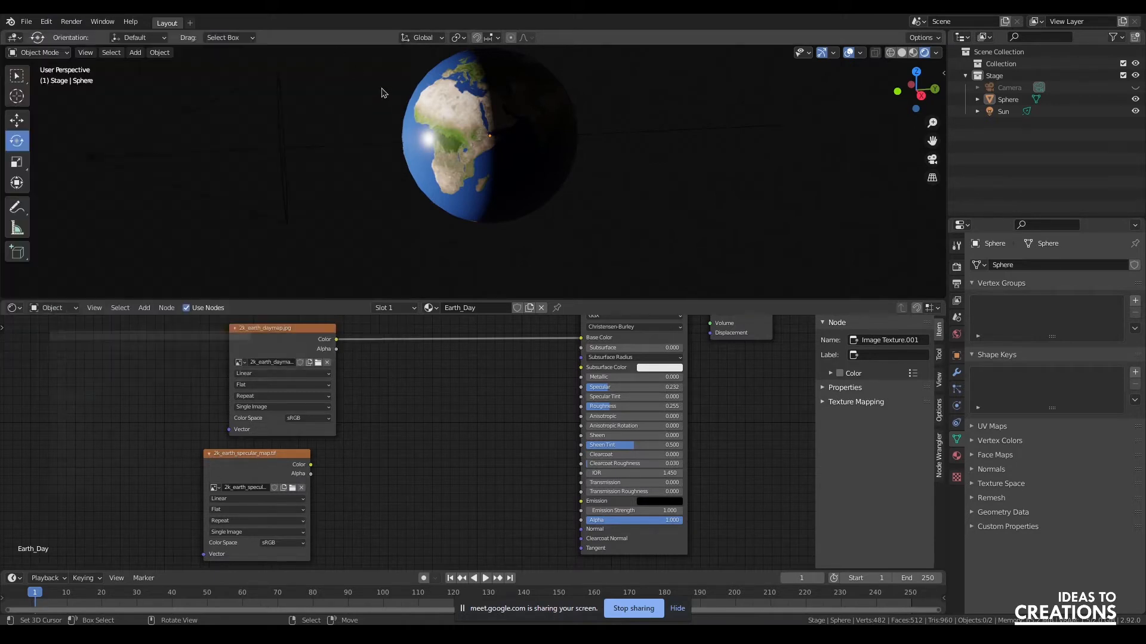
Preview the day map texture and the specular map directly on the sphere, one after the other.
left_click(285, 344, "ctrl+shift")
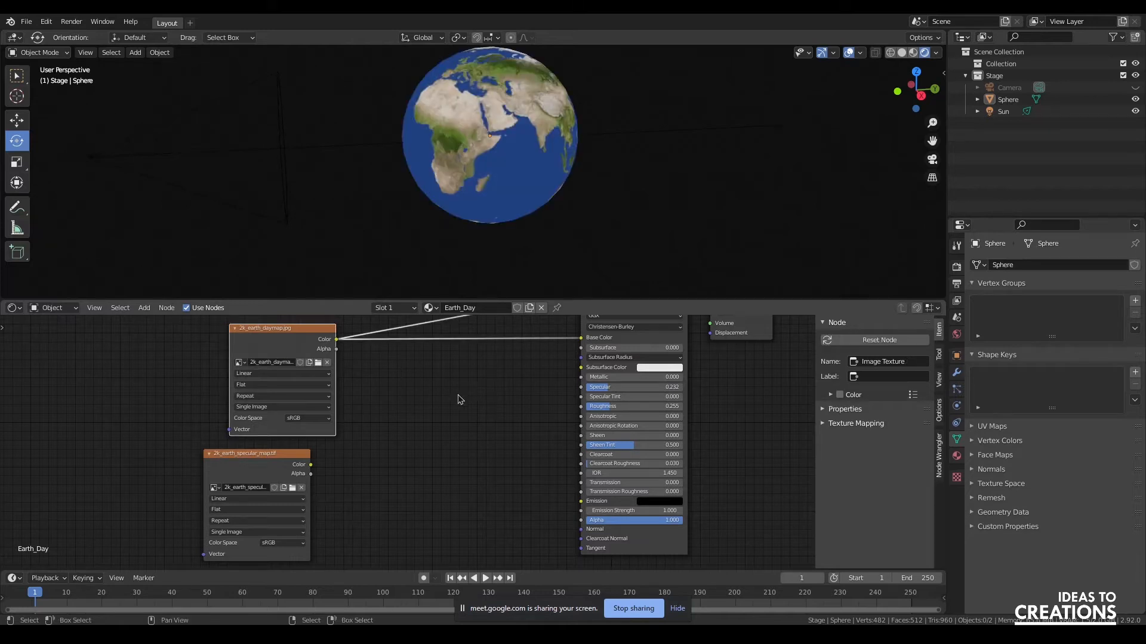
left_click_drag(930, 141, 948, 174)
left_click(248, 469, "ctrl+shift")
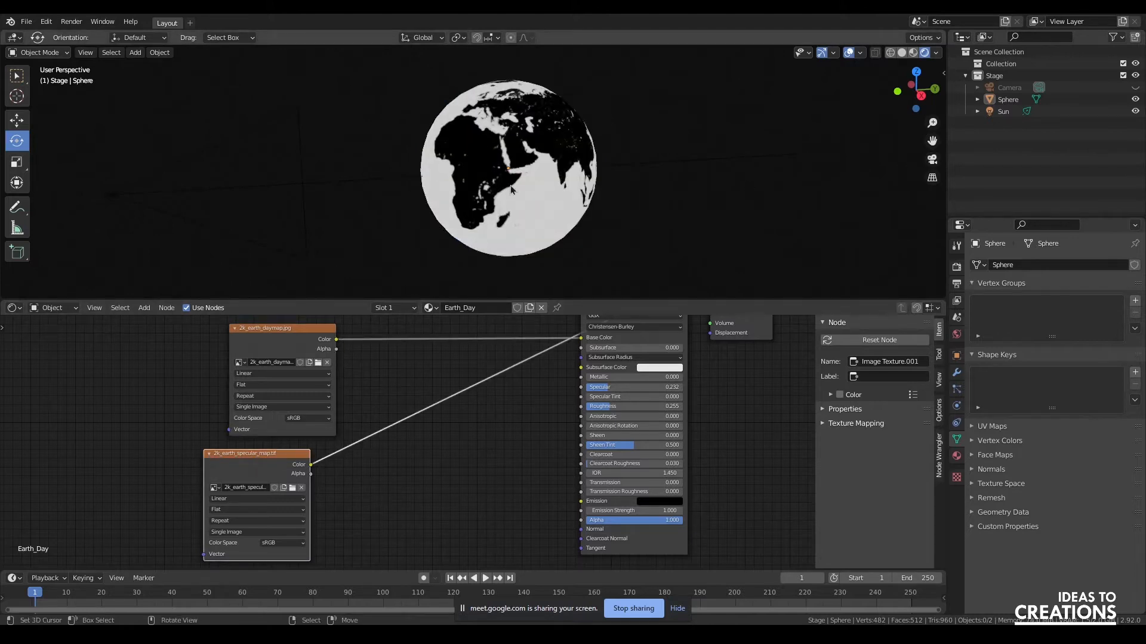
Examine the specular map's black land and white water areas across the globe, up close and from a distance.
left_click_drag(934, 79, 895, 86)
left_click_drag(916, 89, 847, 95)
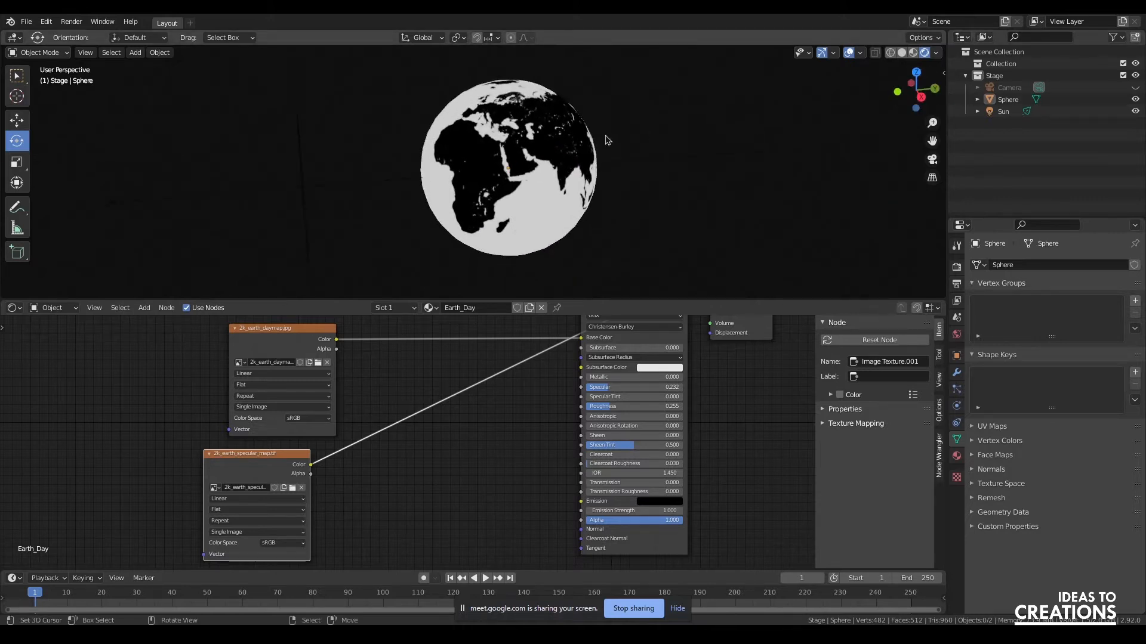
scroll(515, 202, "up", 2)
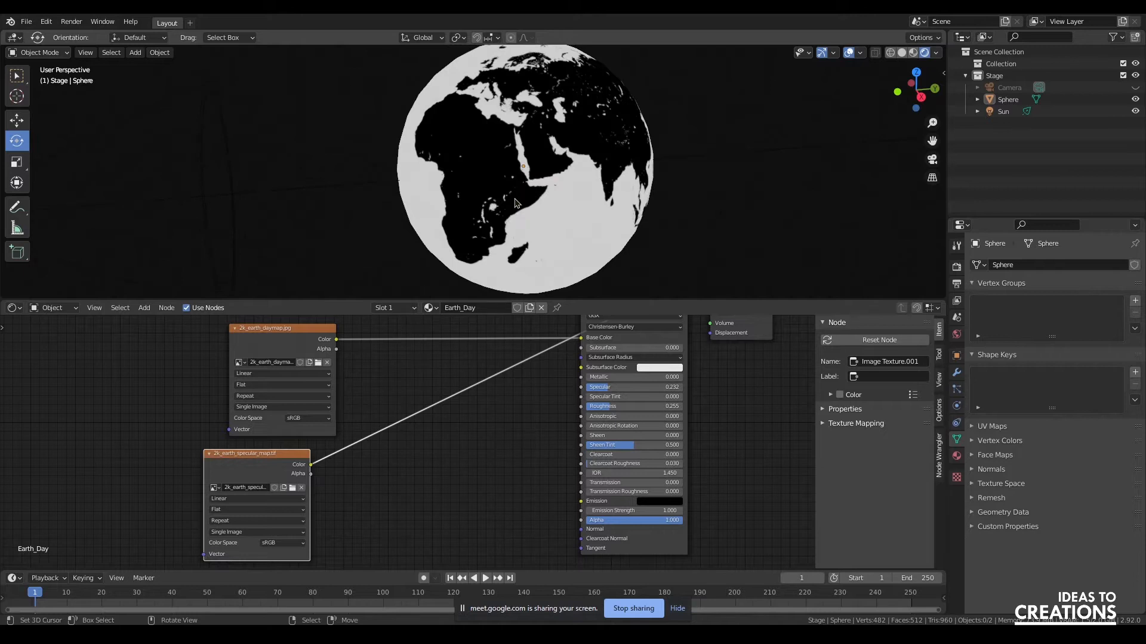
middle_click_drag(698, 184, 741, 169)
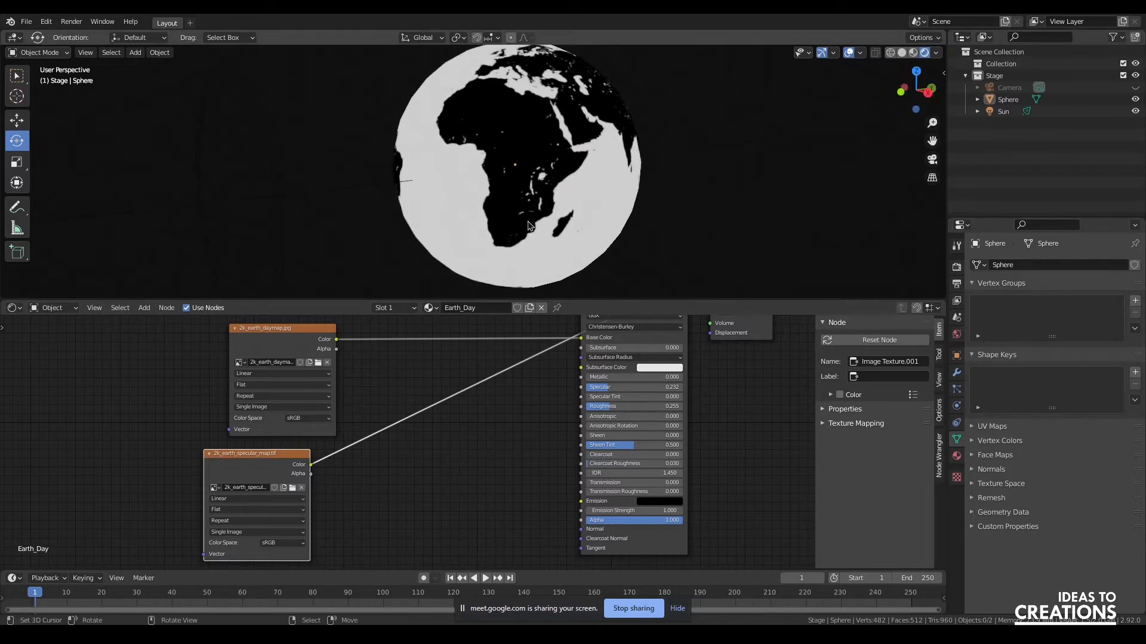
scroll(528, 226, "up", 4)
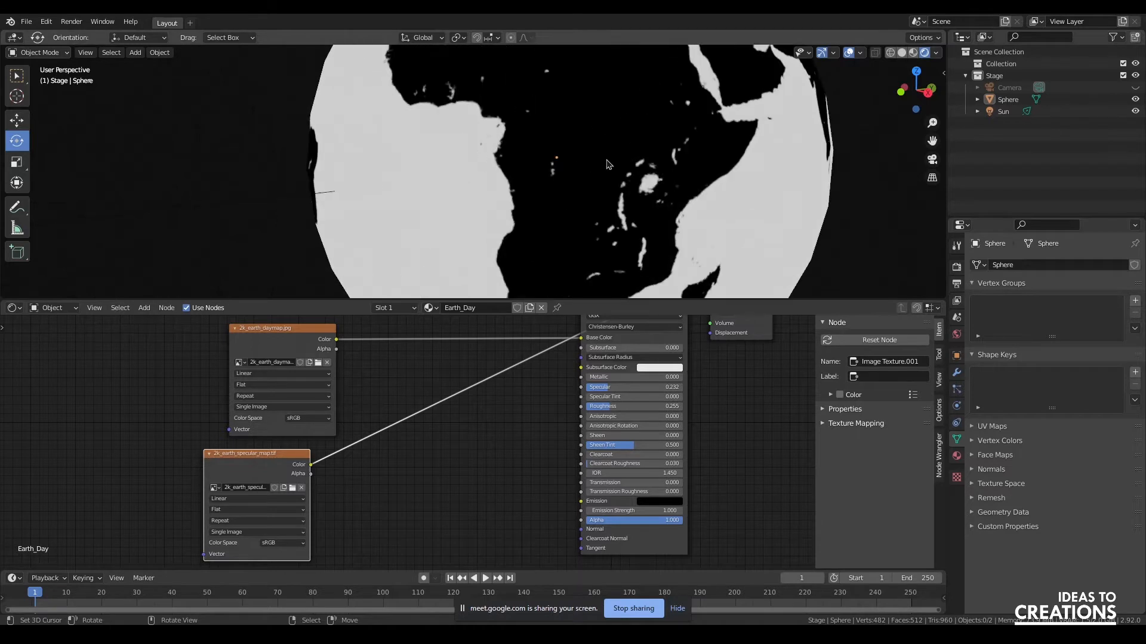
left_click_drag(932, 141, 866, 240)
scroll(502, 175, "up", 1)
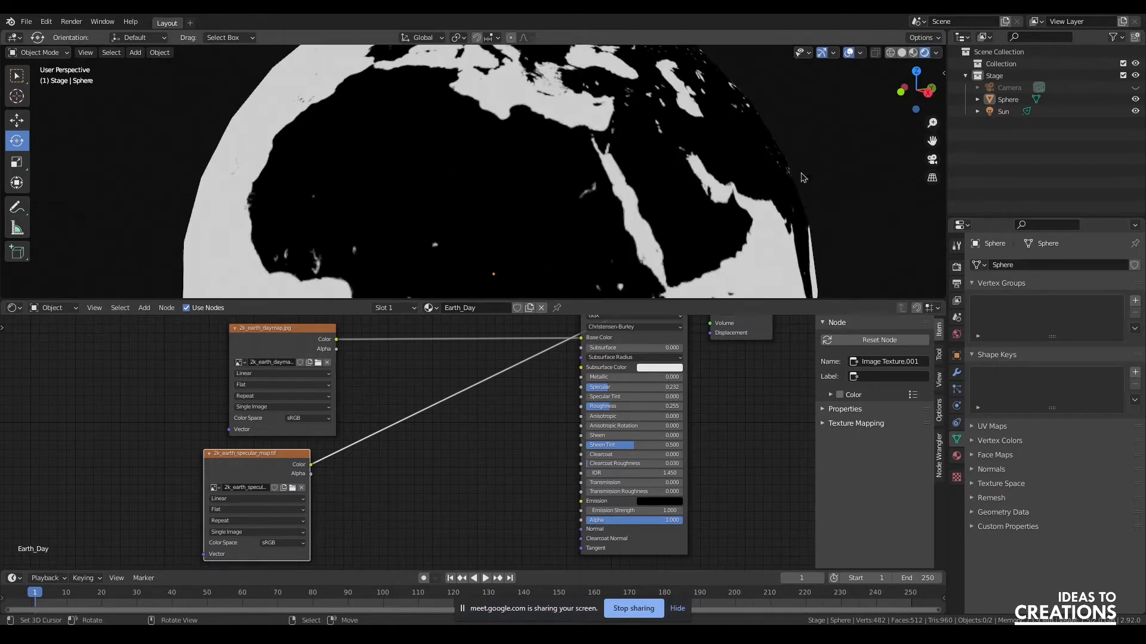
left_click_drag(932, 140, 900, 137)
scroll(663, 168, "down", 8)
scroll(643, 155, "up", 3)
scroll(546, 191, "down", 3)
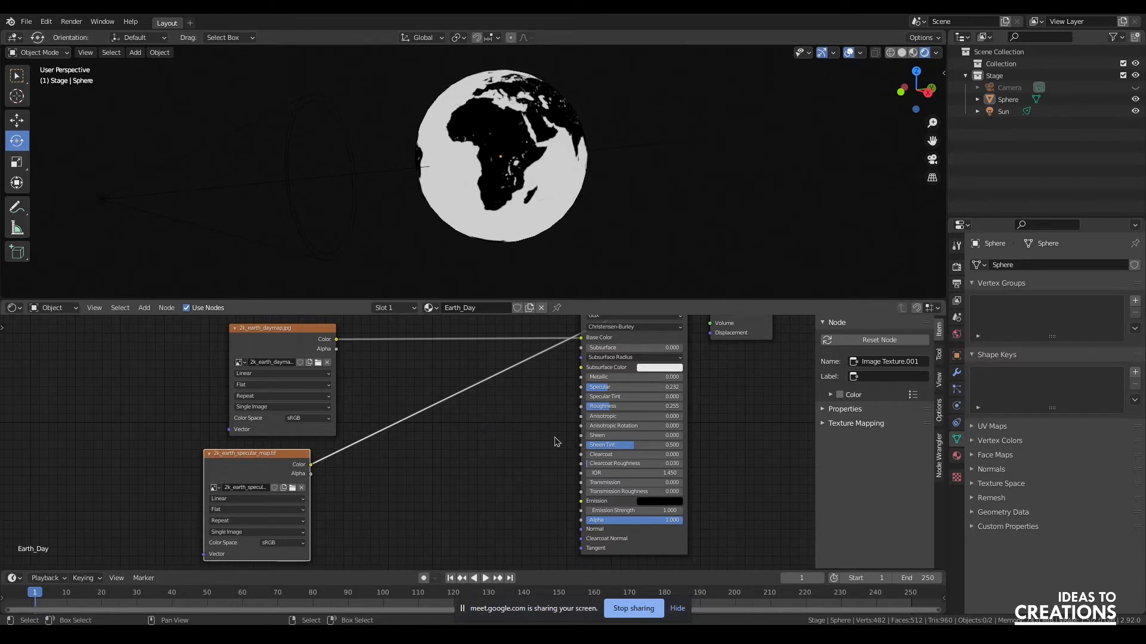
left_click(498, 463)
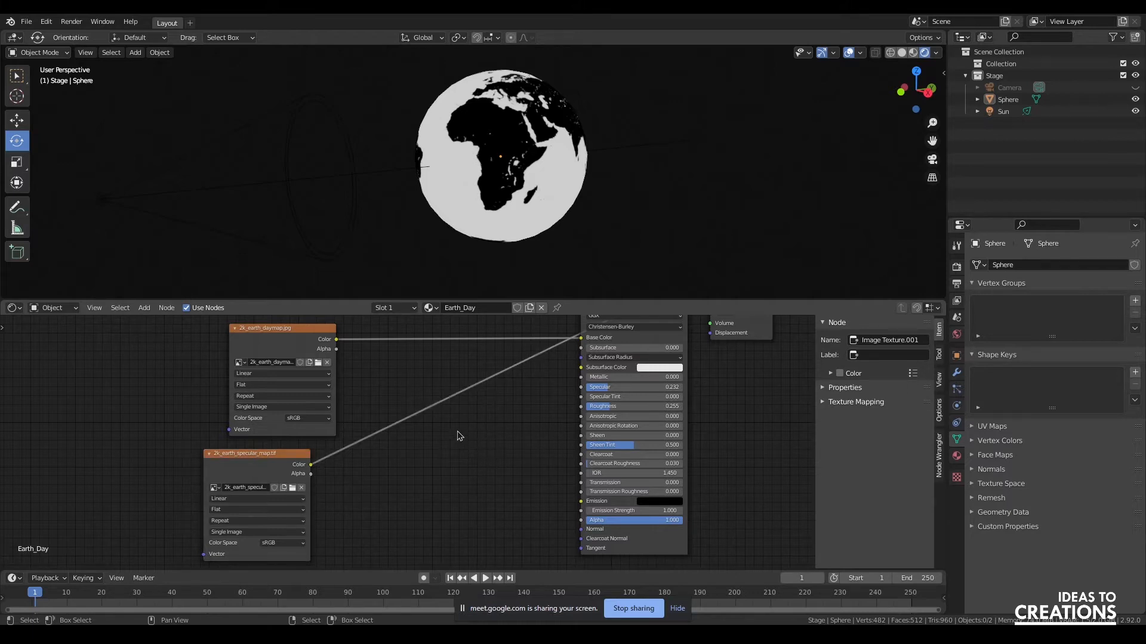
Preview the normal map texture directly on the sphere and inspect its surface detail up close.
middle_click_drag(460, 476, 473, 395)
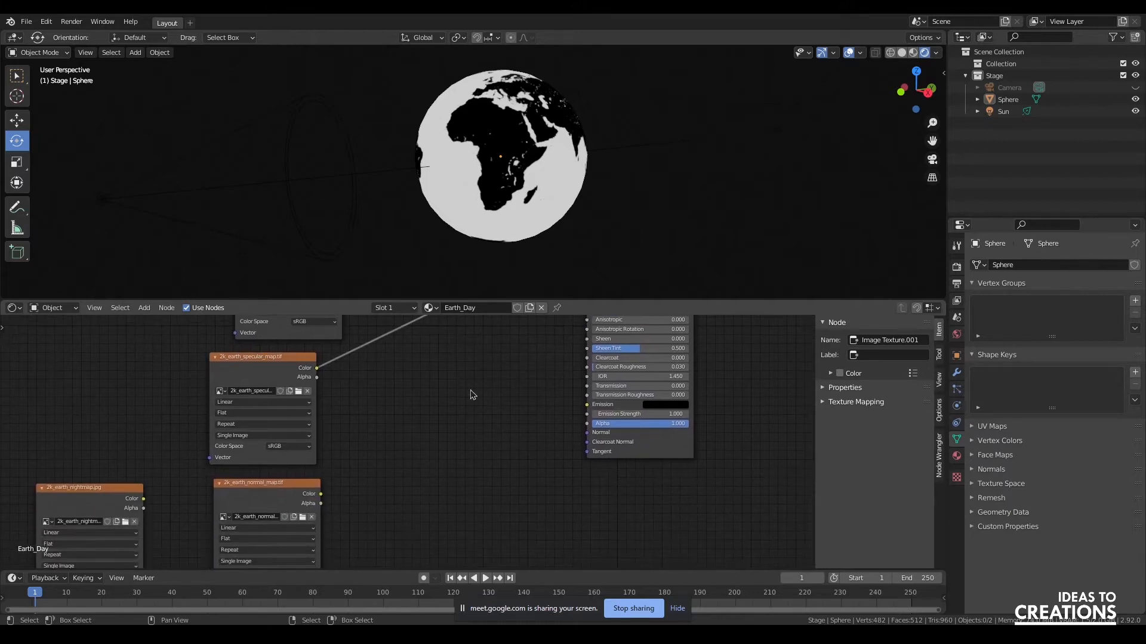
left_click(277, 485, "ctrl+shift")
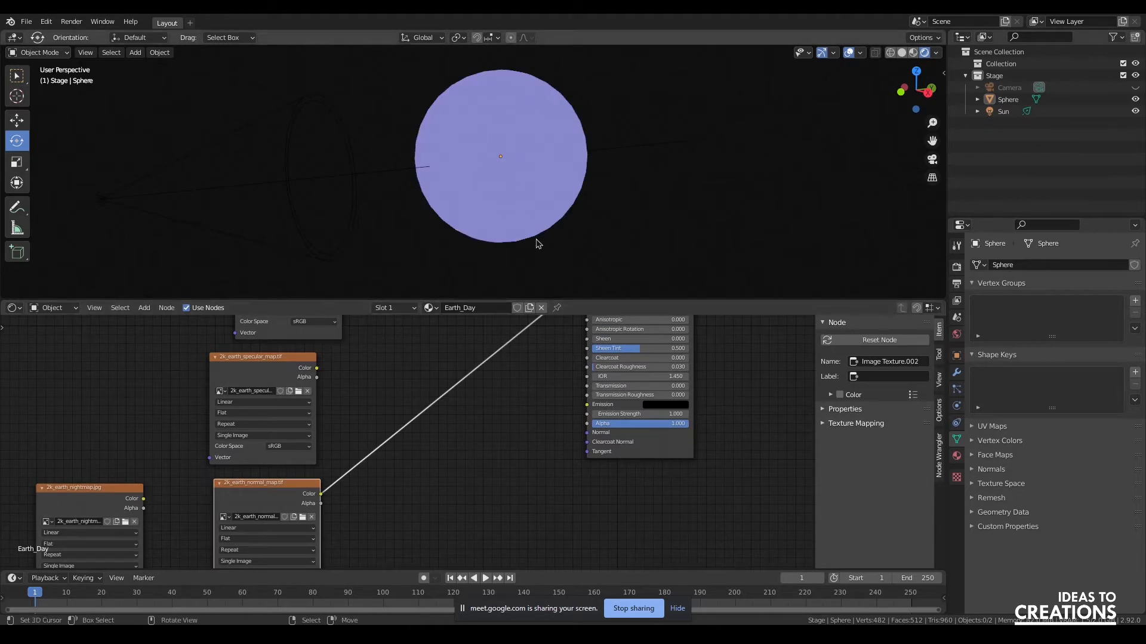
middle_click_drag(412, 508, 460, 441)
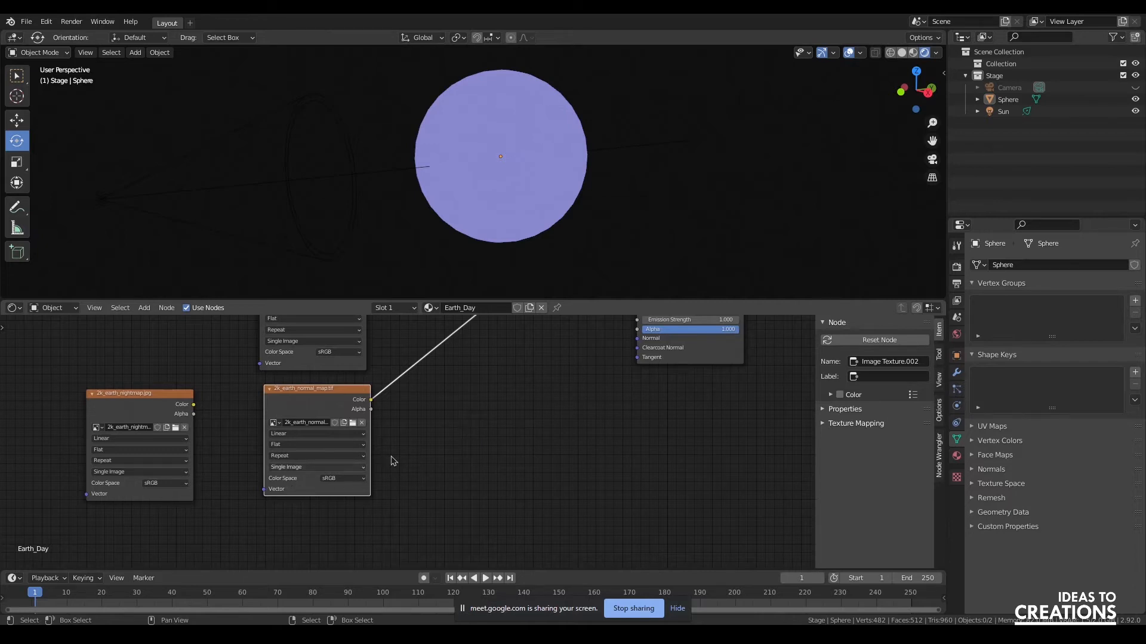
scroll(524, 417, "up", 2, "shift")
scroll(496, 127, "up", 5)
left_click_drag(929, 142, 906, 219)
scroll(530, 145, "up", 1)
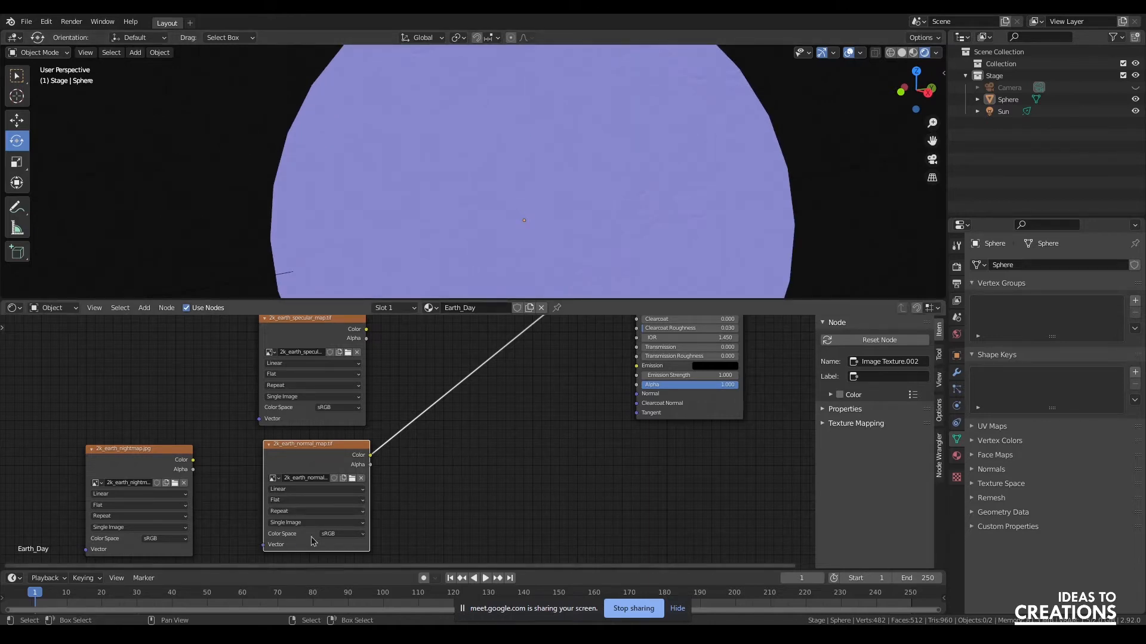
Set the normal map texture's color space to Linear and deselect its node.
left_click(343, 535)
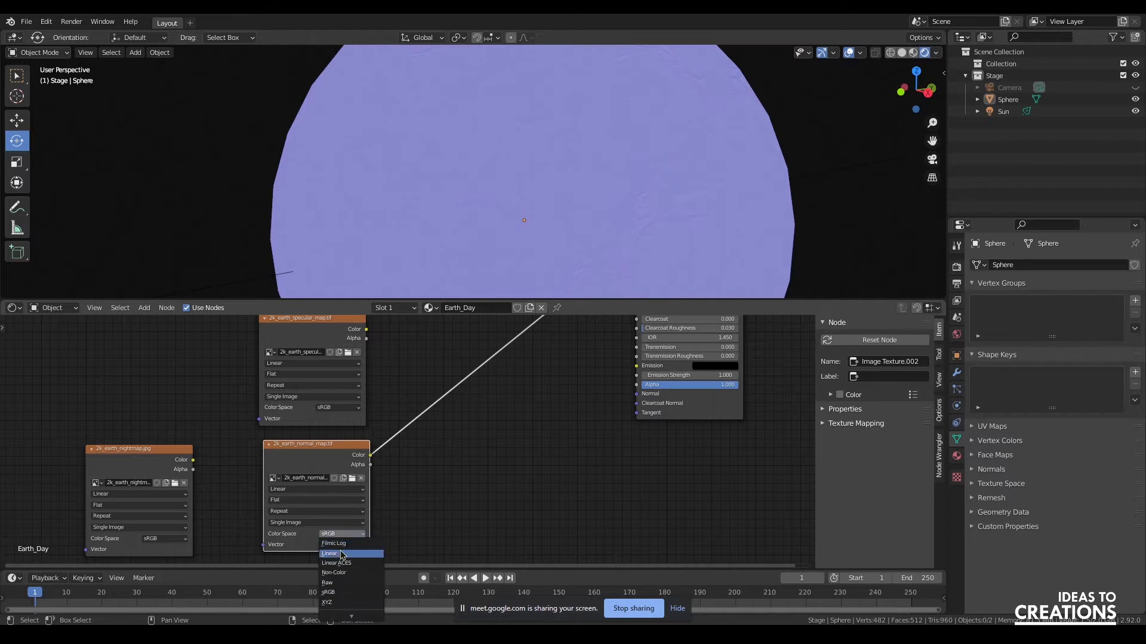
left_click(343, 553)
scroll(591, 239, "down", 3)
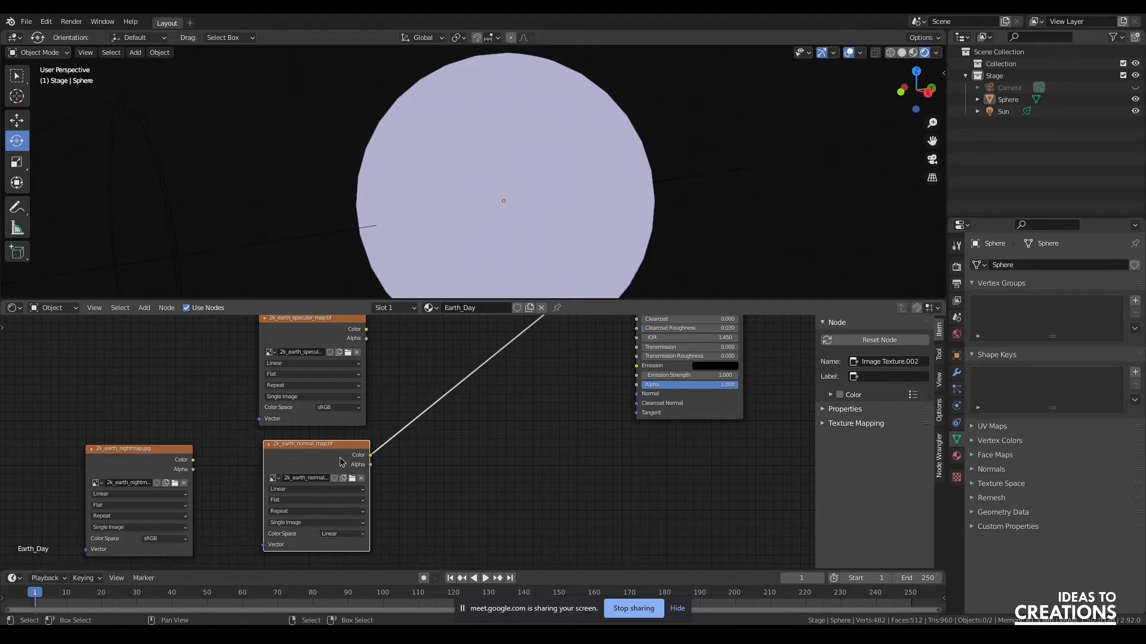
left_click(481, 476)
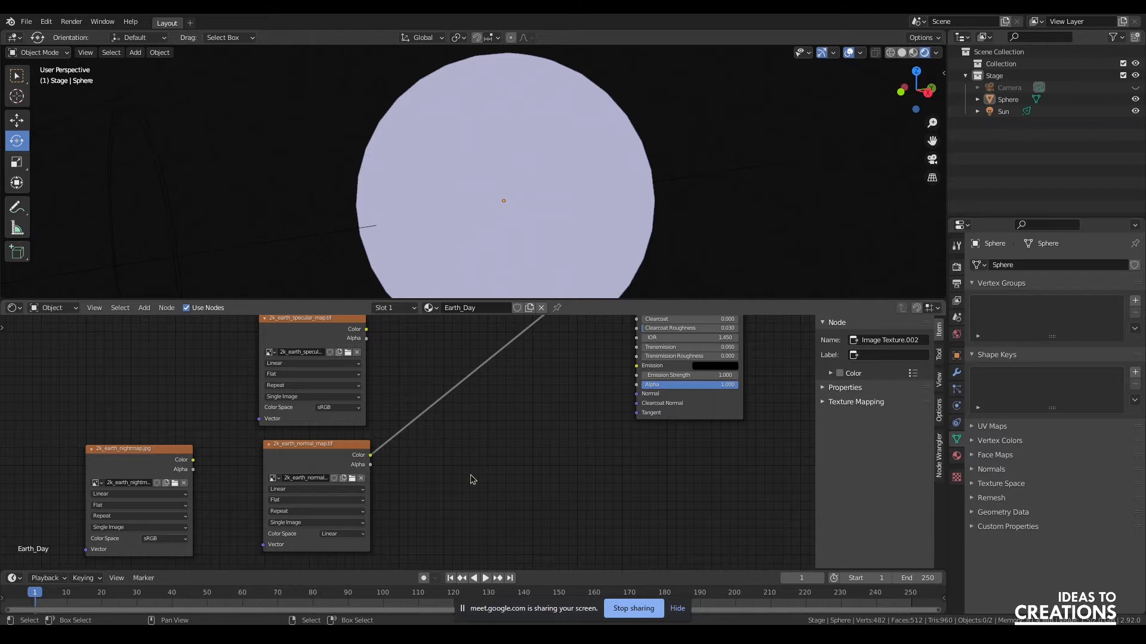
Shift the day map node away from the shader and restore the Principled BSDF as the material output's surface.
middle_click_drag(496, 416, 488, 493)
middle_click_drag(442, 381, 423, 482)
left_click_drag(336, 395, 284, 392)
scroll(513, 189, "down", 3)
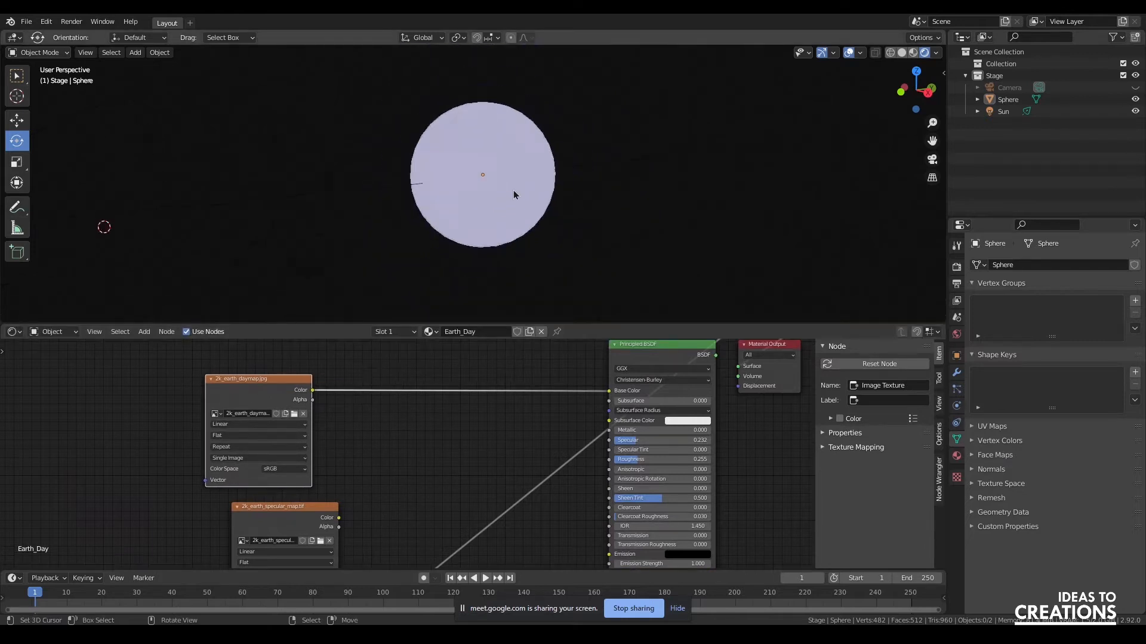
scroll(513, 190, "up", 1)
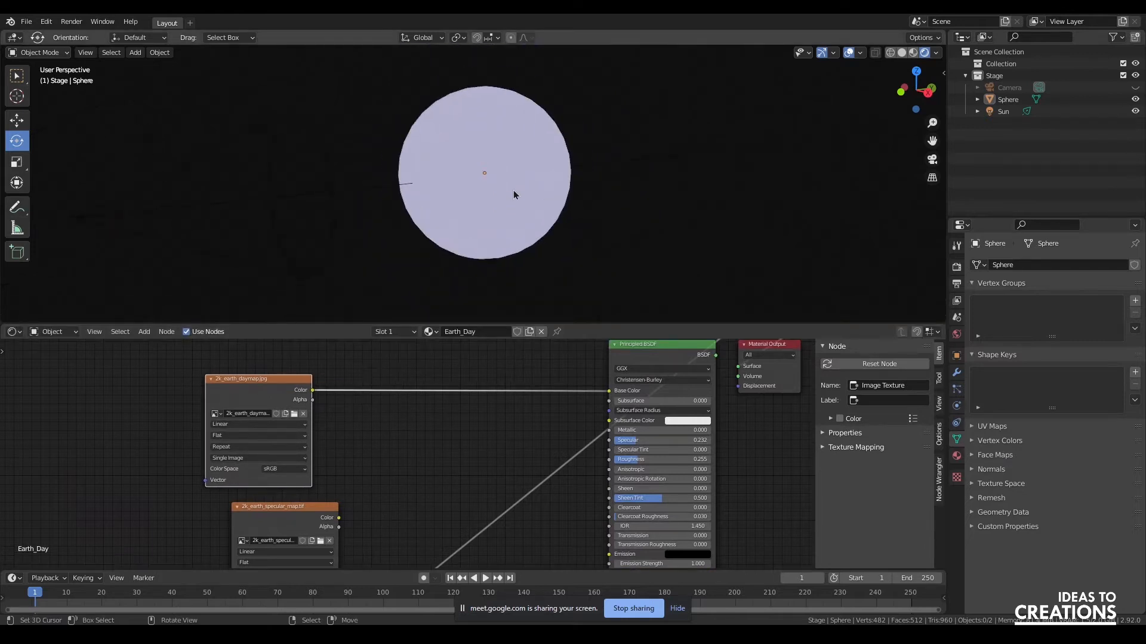
middle_click_drag(400, 516, 427, 557)
left_click(682, 349, "ctrl+shift")
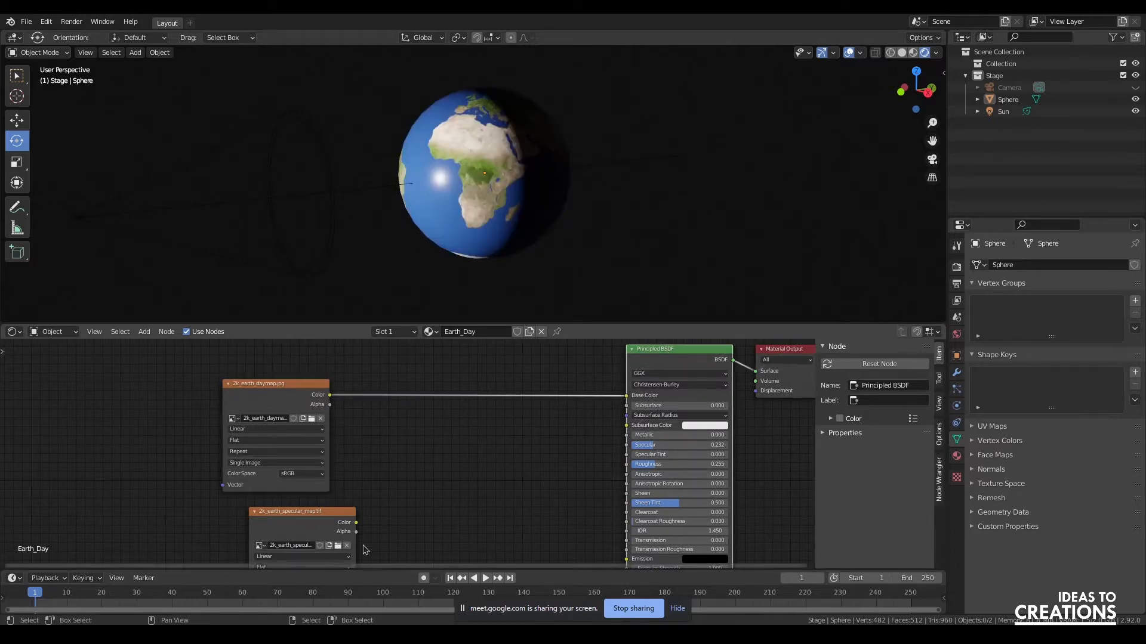
Shift the normal map texture node slightly away from the shader to make room, and deselect it.
middle_click_drag(435, 514, 391, 424)
middle_click_drag(404, 550, 403, 436)
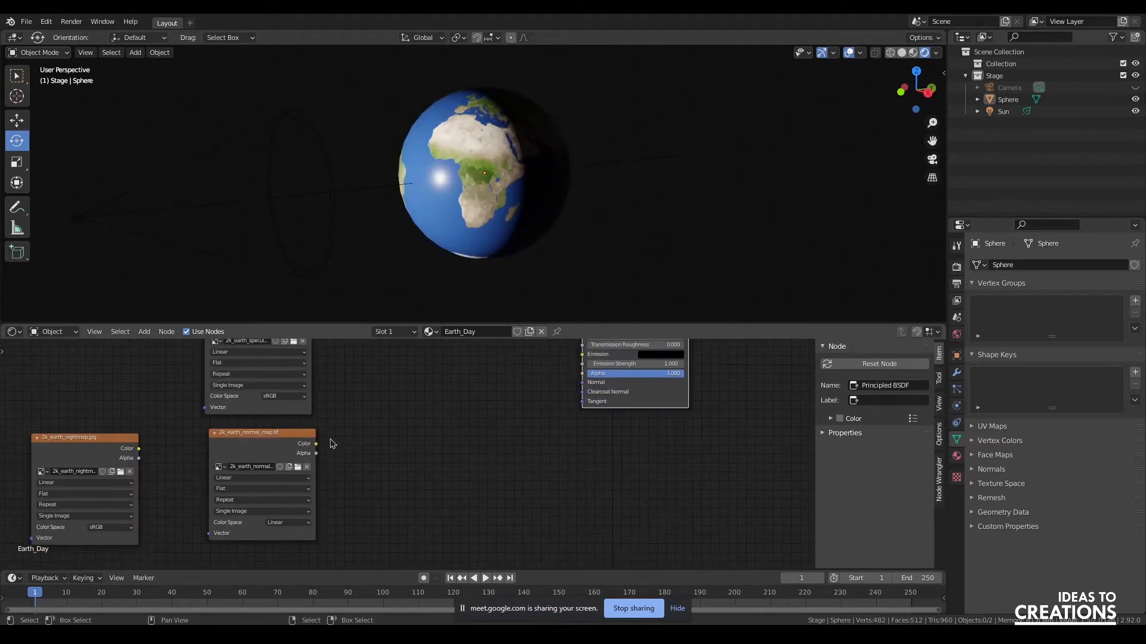
left_click_drag(250, 450, 241, 449)
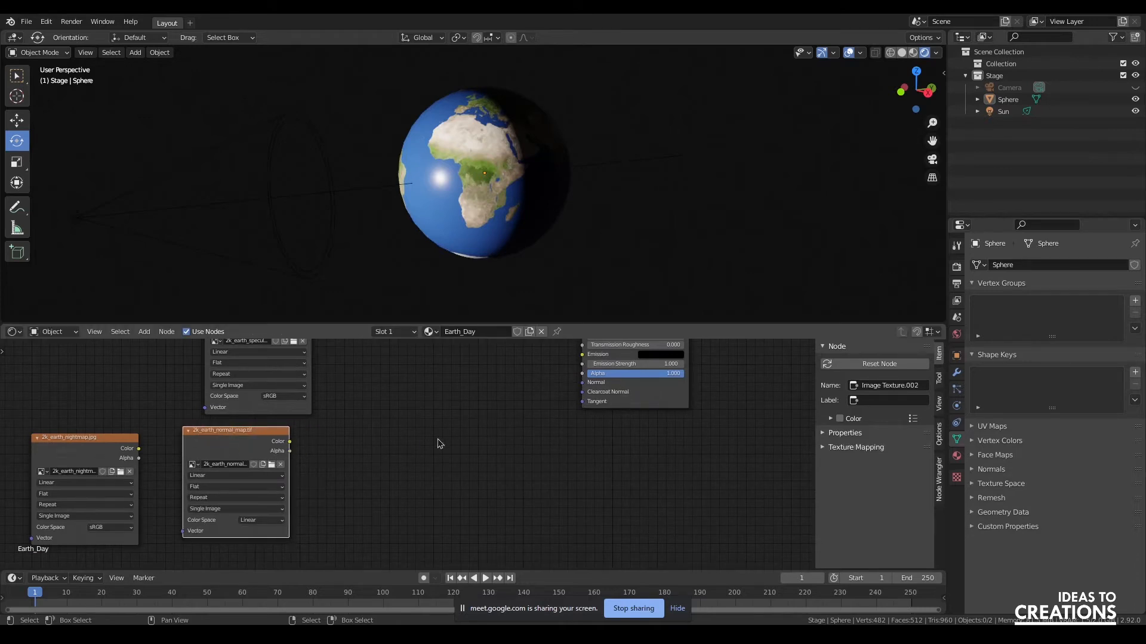
left_click(346, 424)
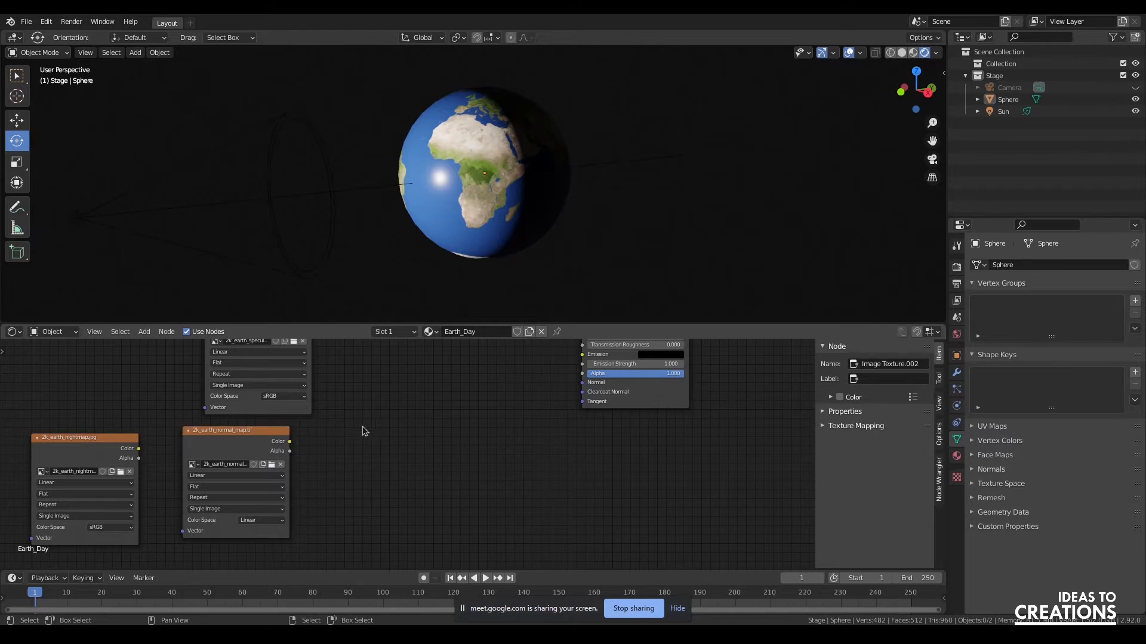
Add a Bump node, feeding the normal map's Color into its Height and its Normal output into the Principled BSDF's Normal.
key("shift+a")
left_click(369, 435)
type("bump")
key("Return")
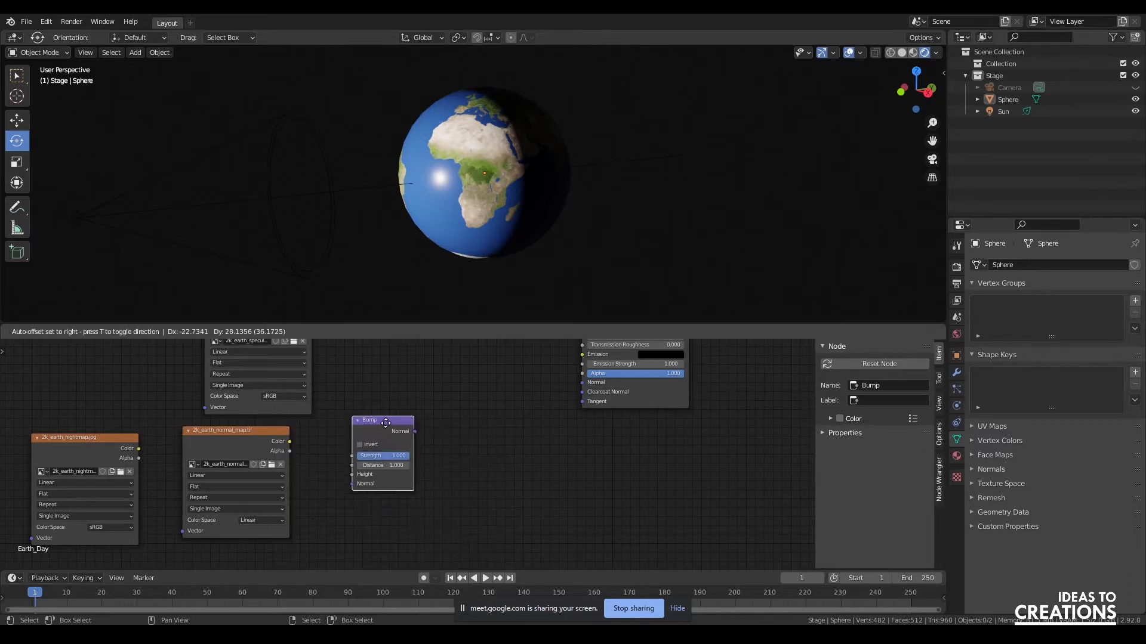
left_click(381, 407)
left_click_drag(290, 442, 346, 461)
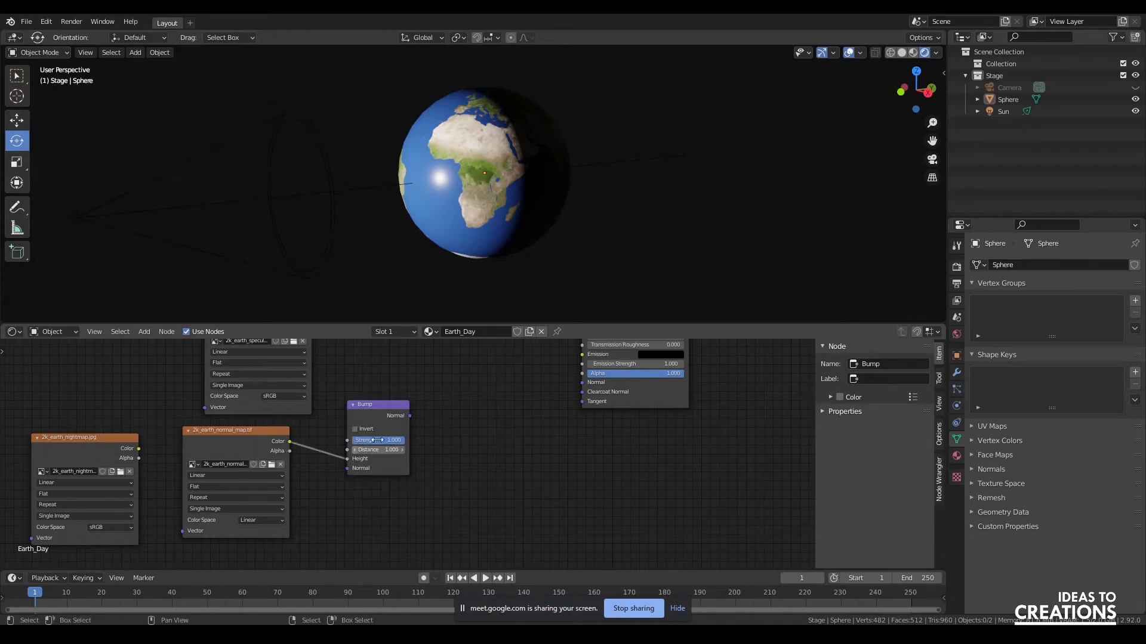
left_click_drag(410, 416, 582, 382)
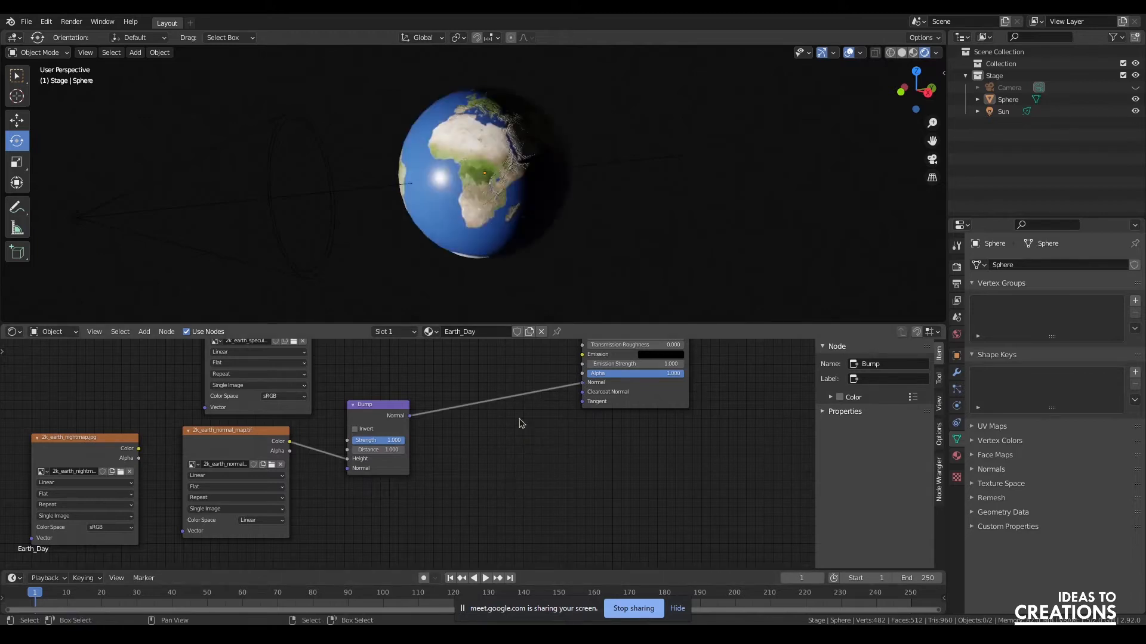
Enlarge the 3D view and examine the bump relief across Africa and Arabia, up close and from a distance.
scroll(539, 146, "up", 4)
middle_click_drag(539, 142, 518, 148)
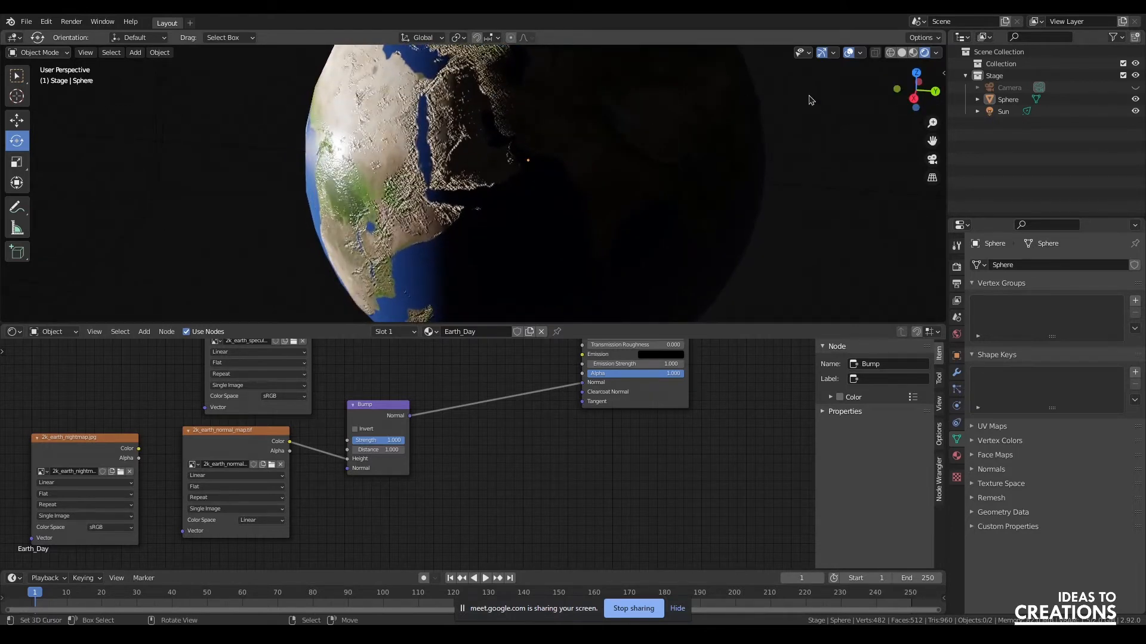
left_click_drag(919, 89, 976, 177)
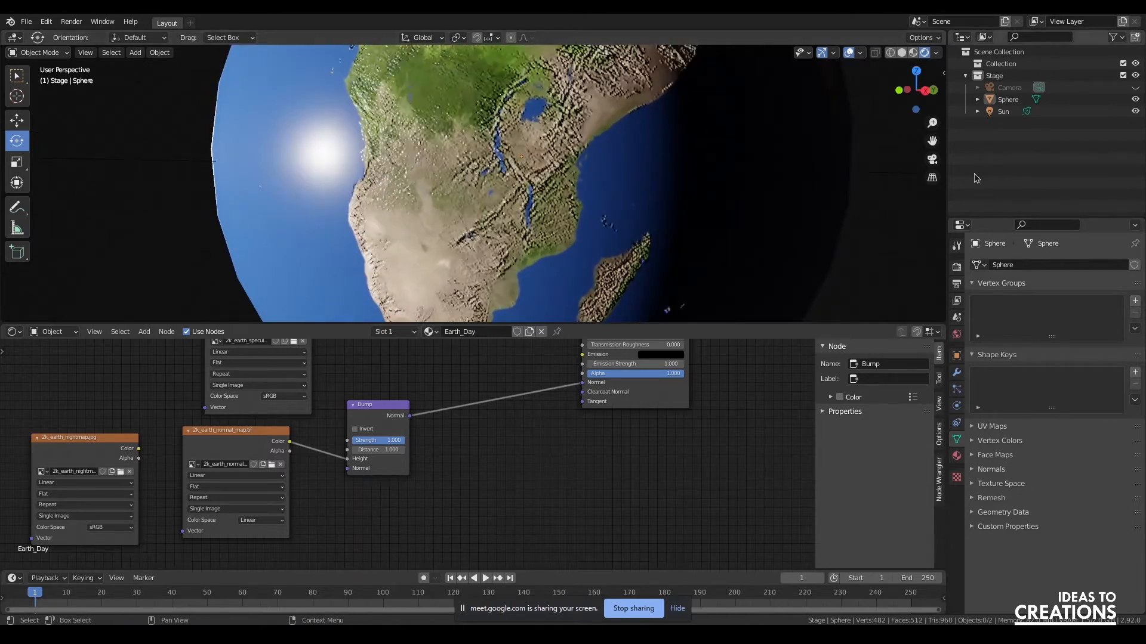
left_click_drag(933, 141, 913, 236)
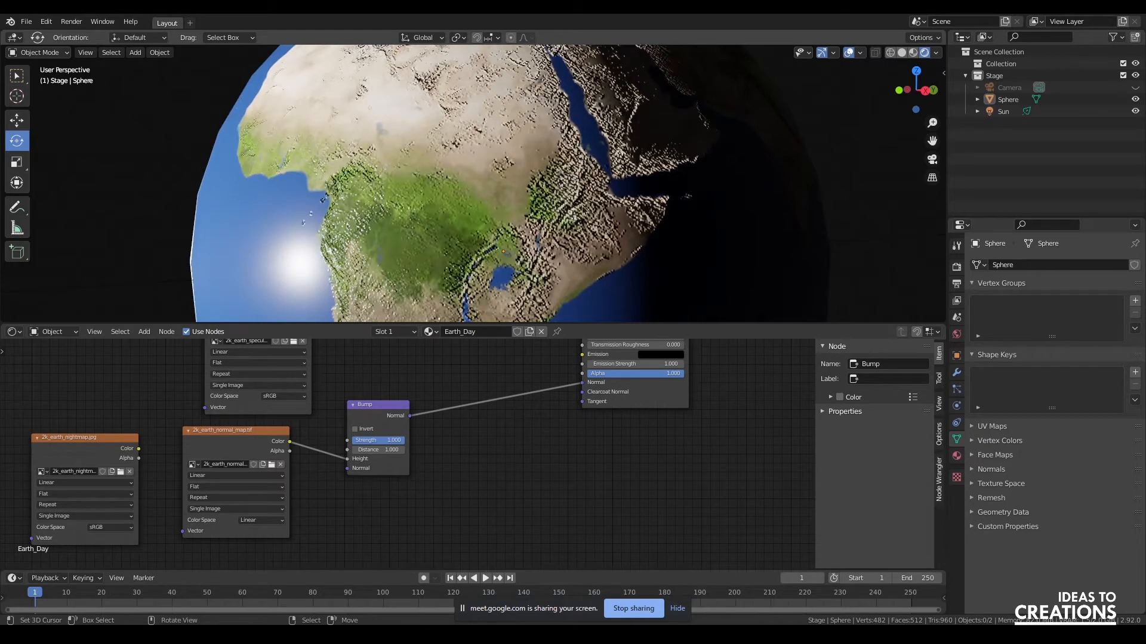
left_click_drag(451, 326, 450, 428)
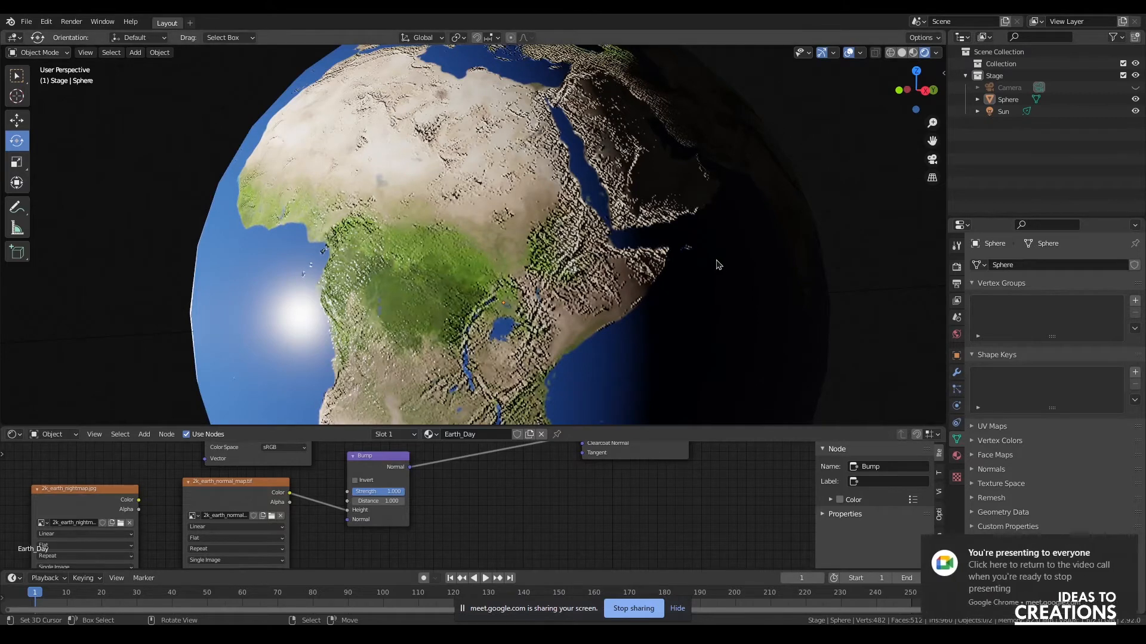
scroll(614, 304, "down", 3)
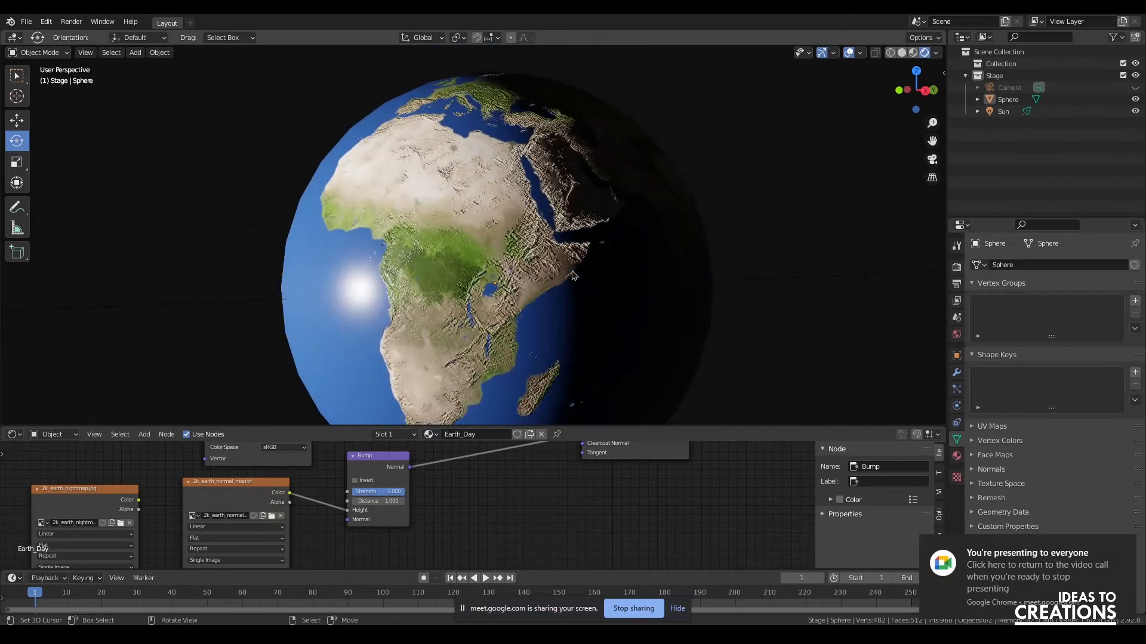
left_click_drag(931, 141, 934, 71)
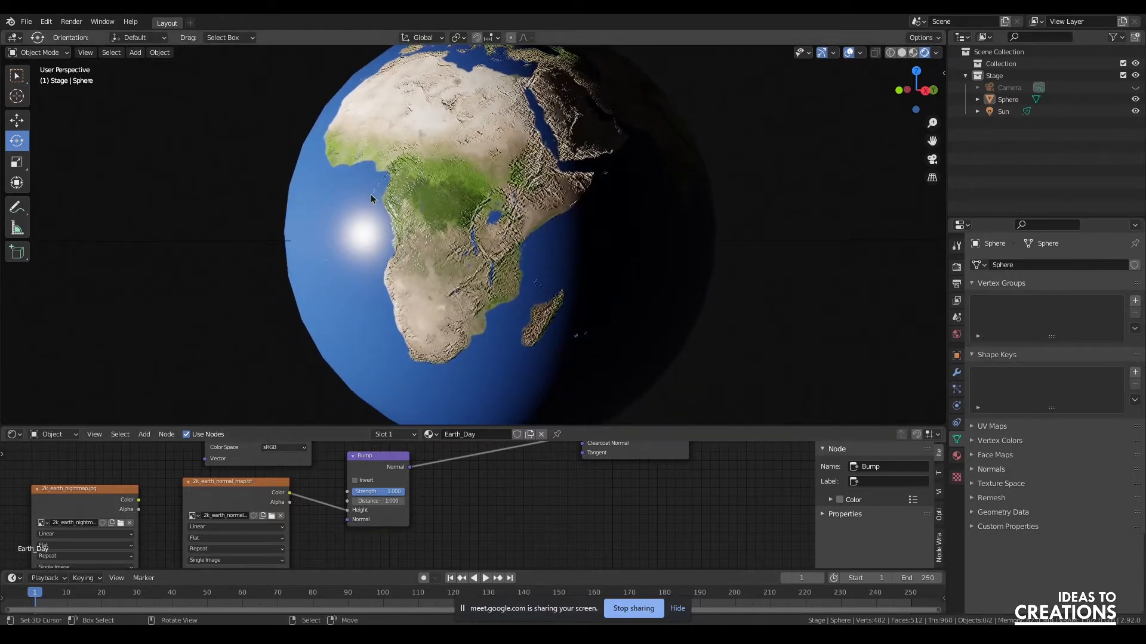
left_click_drag(924, 91, 839, 131)
left_click(698, 299)
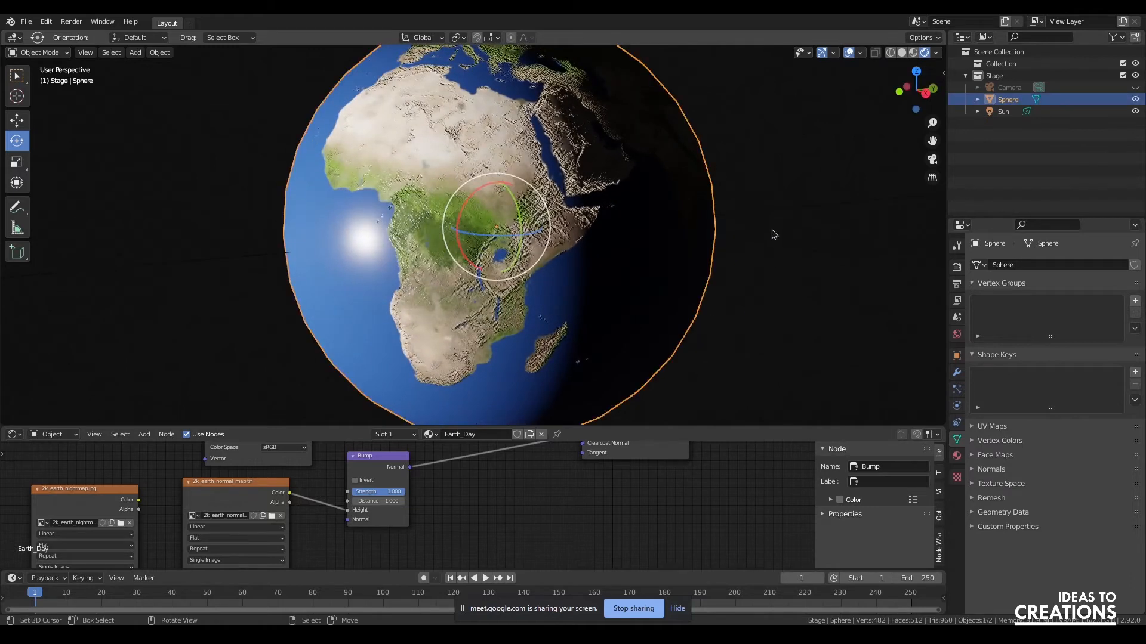
Set the Bump node's Strength to 0.275.
middle_click_drag(497, 486, 597, 502)
scroll(564, 541, "up", 3)
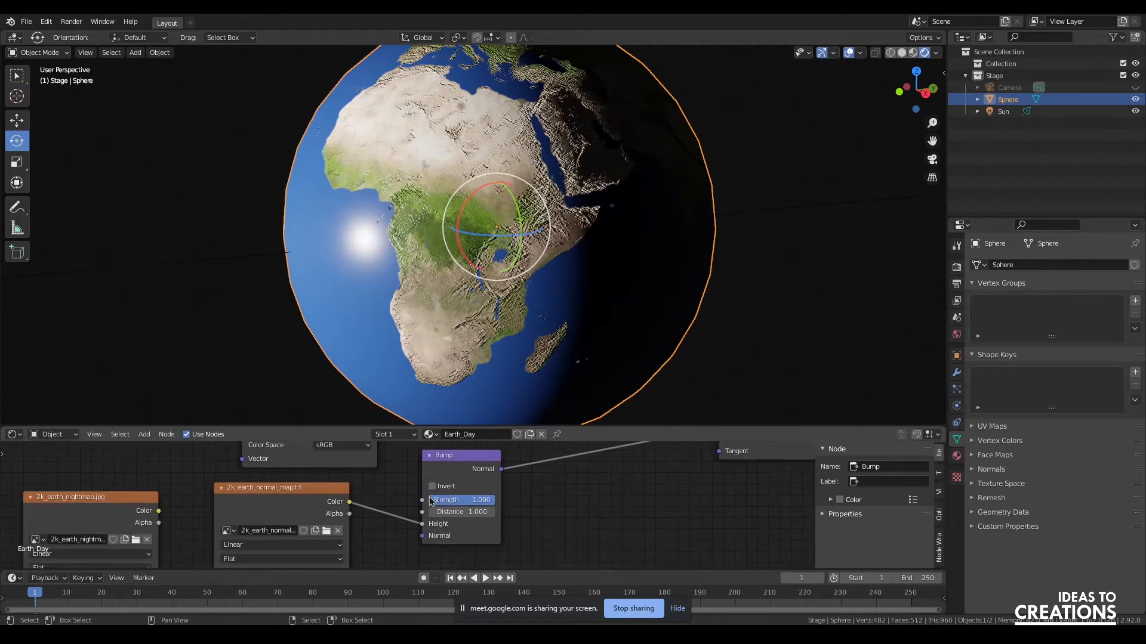
left_click_drag(489, 500, 446, 500)
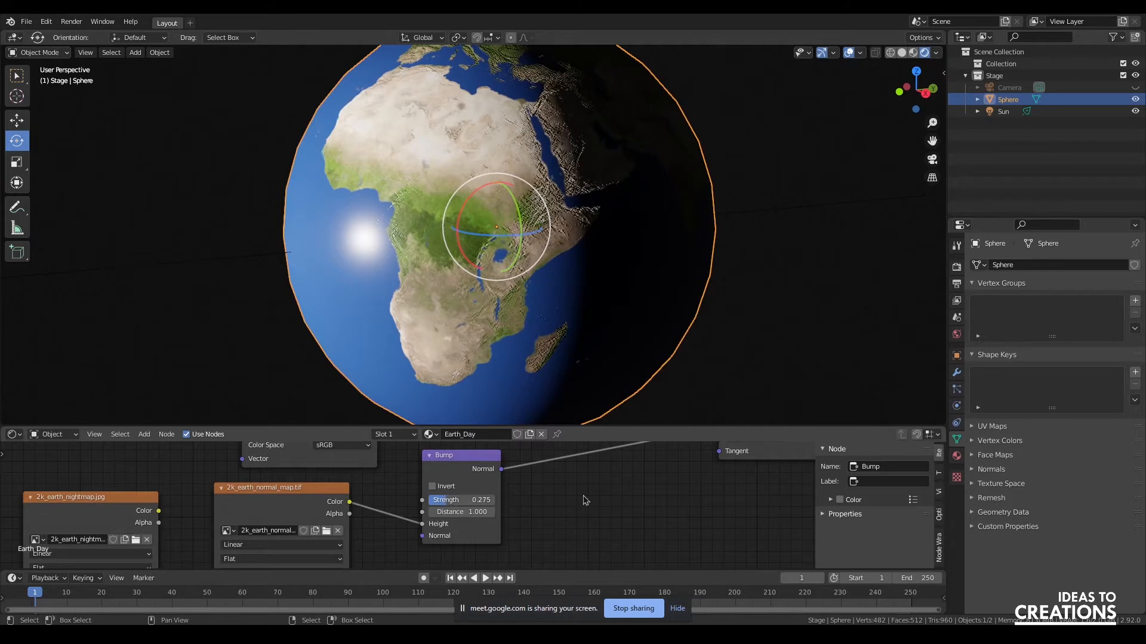
Rotate the sphere to check the land relief under the light, and undo the rotation.
scroll(558, 296, "down", 1)
right_click(865, 244)
mouse_move(923, 106)
left_mouse_down()
mouse_move(895, 107)
mouse_move(923, 105)
left_mouse_up()
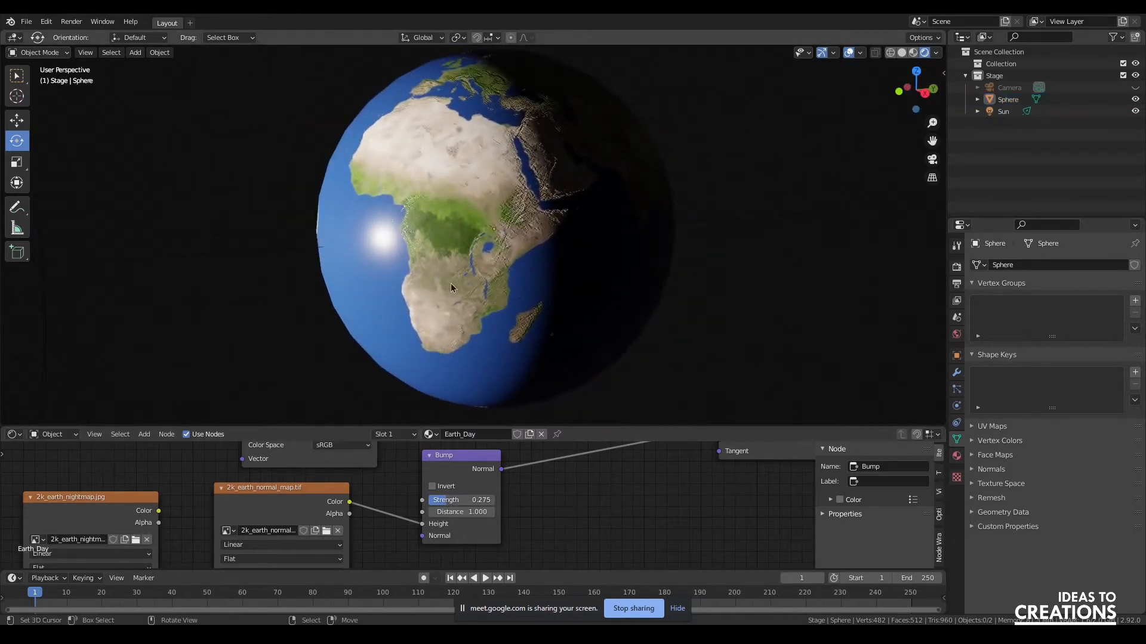
left_click(545, 272)
left_click_drag(478, 239, 499, 227)
key("ctrl+z")
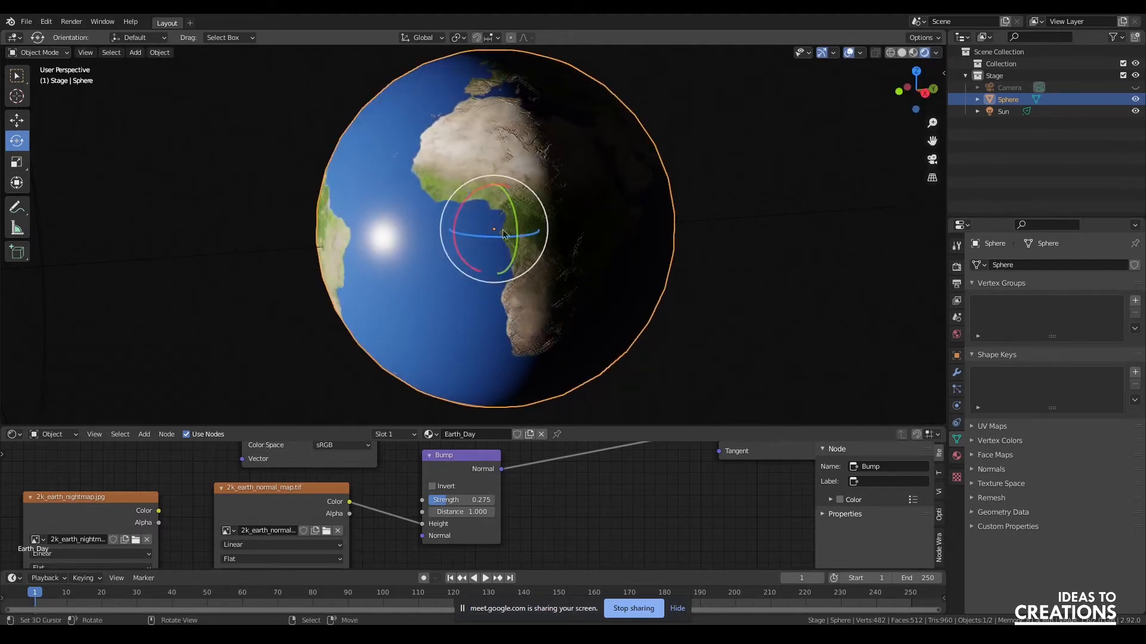
key("ctrl+z")
right_click(778, 157)
Move the Sun spot light about 4.24 m farther from the globe along negative Y, and reselect and deselect the sphere.
scroll(270, 241, "down", 1)
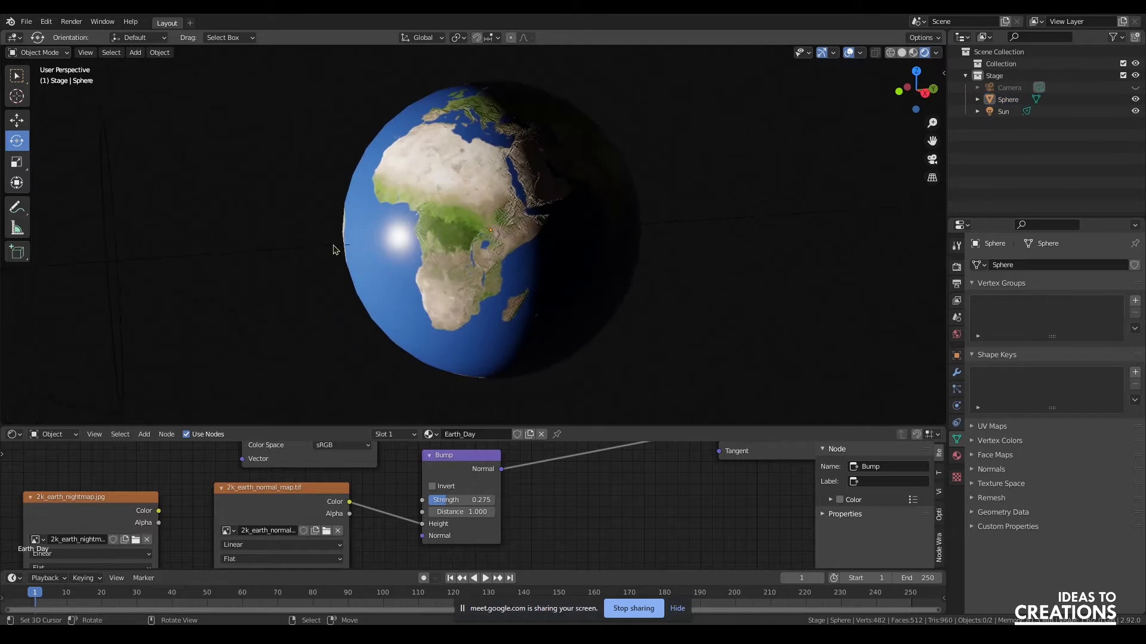
scroll(277, 233, "down", 4)
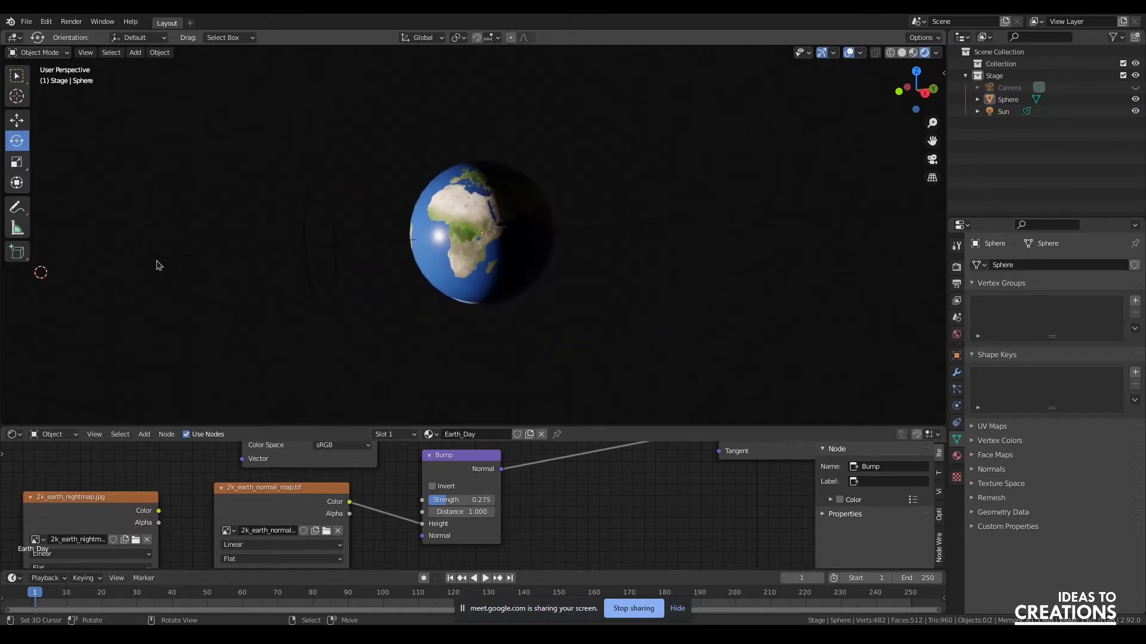
left_click(156, 263)
key("shift+space")
key("g")
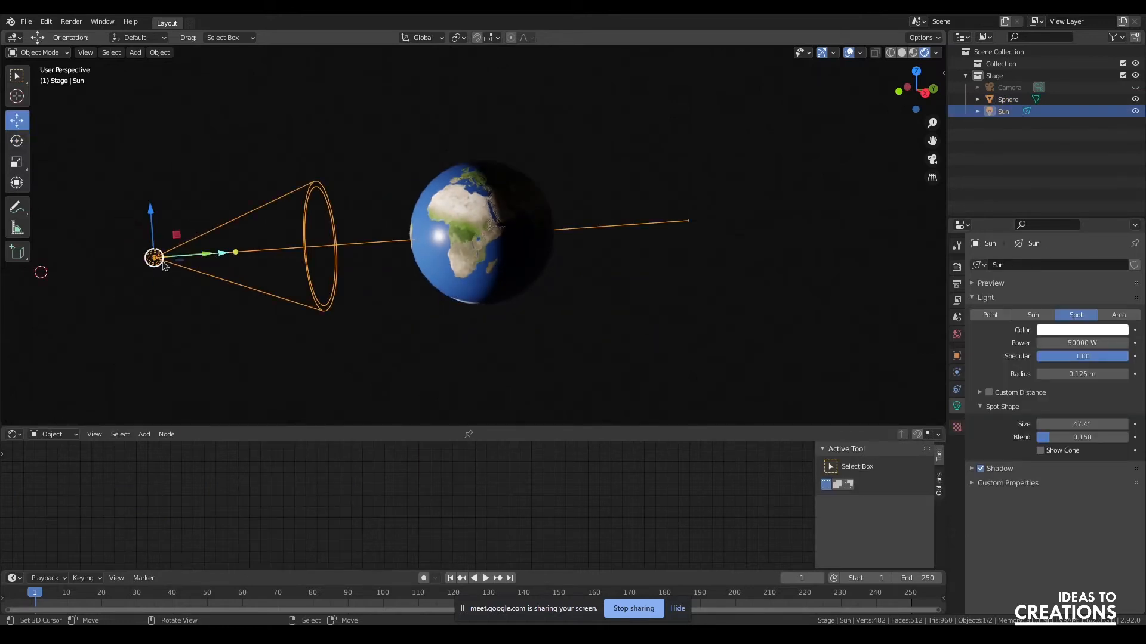
left_click_drag(209, 256, 123, 266)
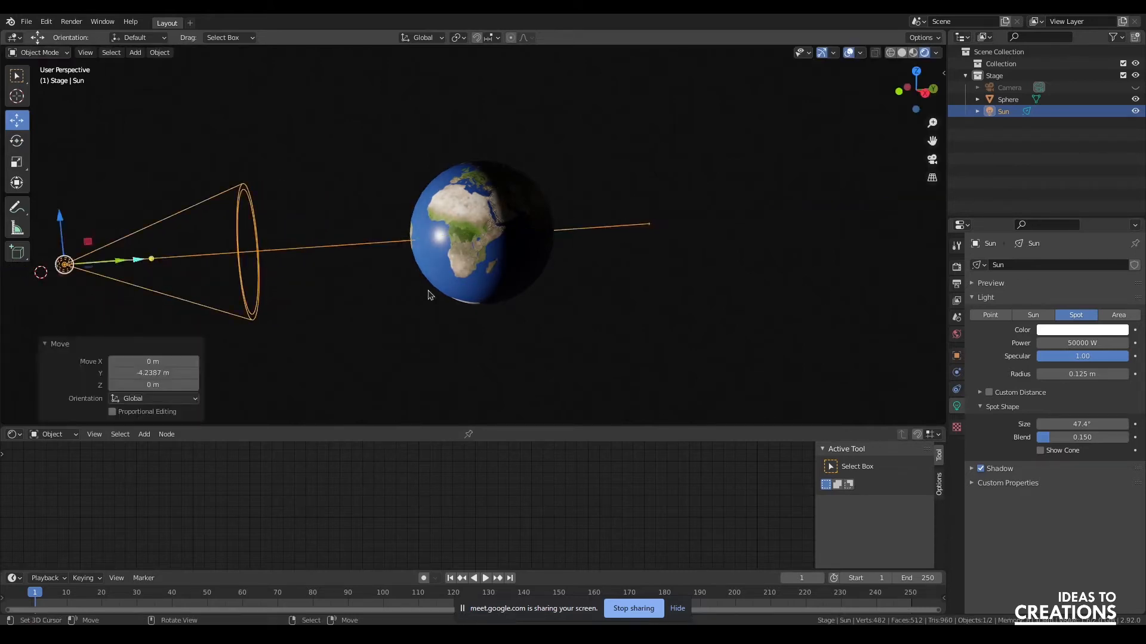
left_click(428, 294)
scroll(405, 206, "up", 3)
left_click(806, 256)
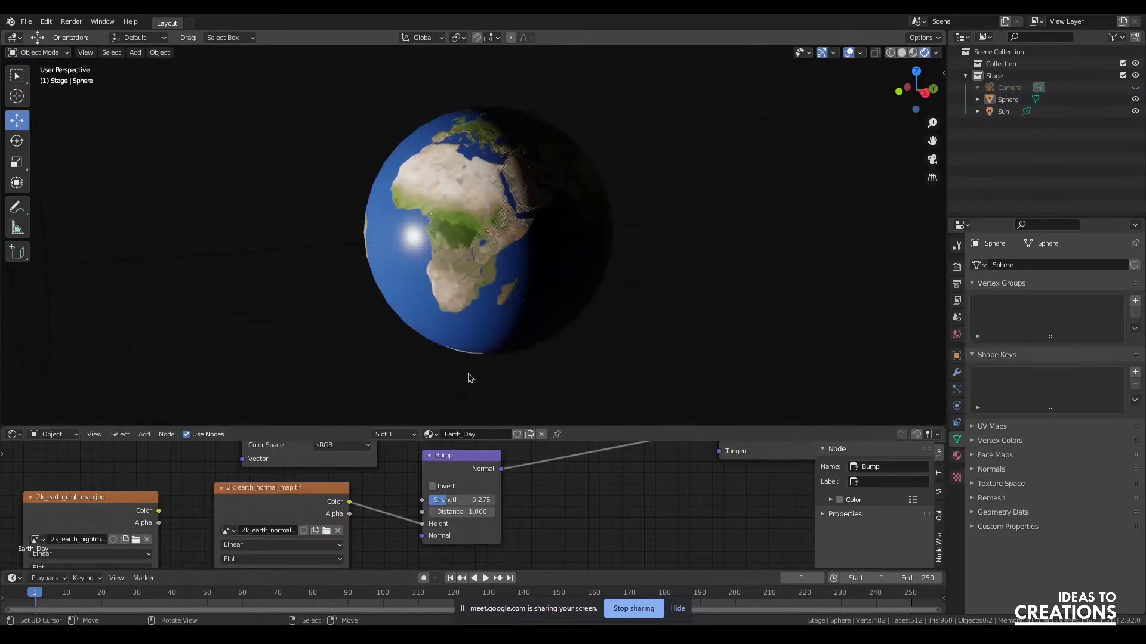
Examine the Earth_Day node tree and the sunlight's highlight on the globe's ocean and land from several angles.
left_click_drag(592, 429, 585, 216)
scroll(450, 270, "down", 3)
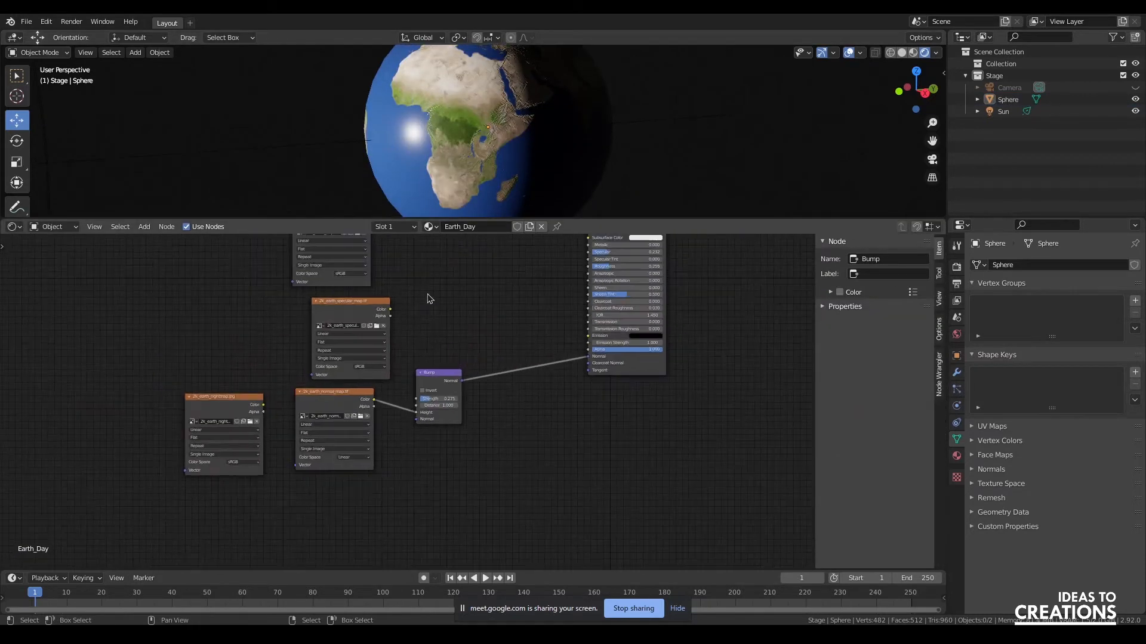
middle_click_drag(483, 287, 482, 398)
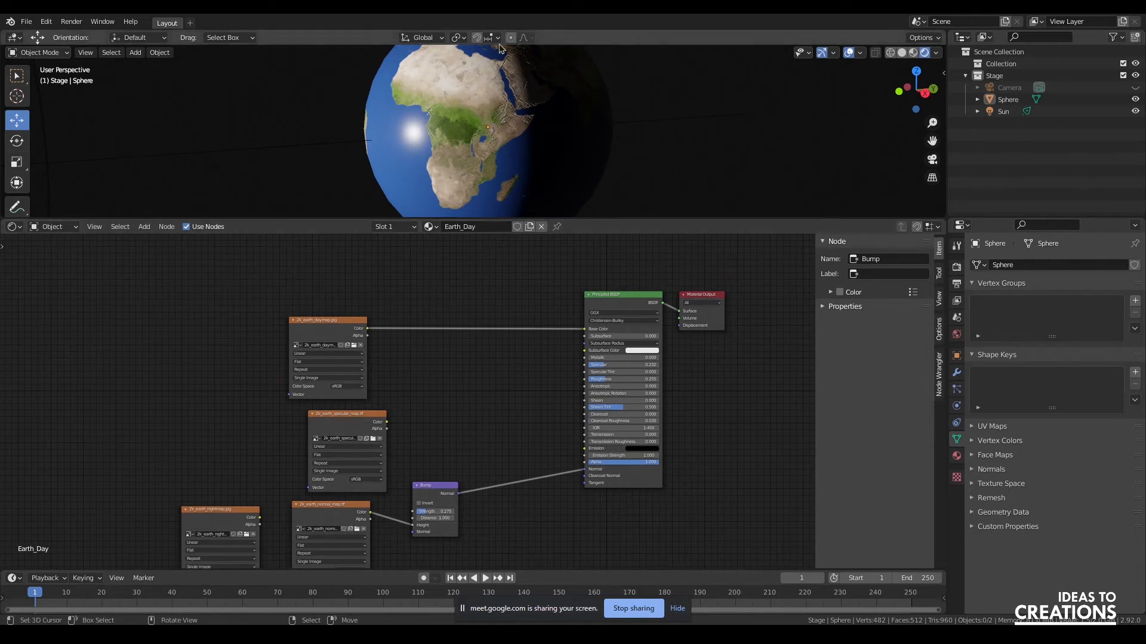
mouse_move(917, 93)
left_mouse_down()
mouse_move(961, 95)
mouse_move(895, 92)
mouse_move(919, 92)
mouse_move(898, 92)
mouse_move(919, 91)
mouse_move(908, 92)
left_mouse_up()
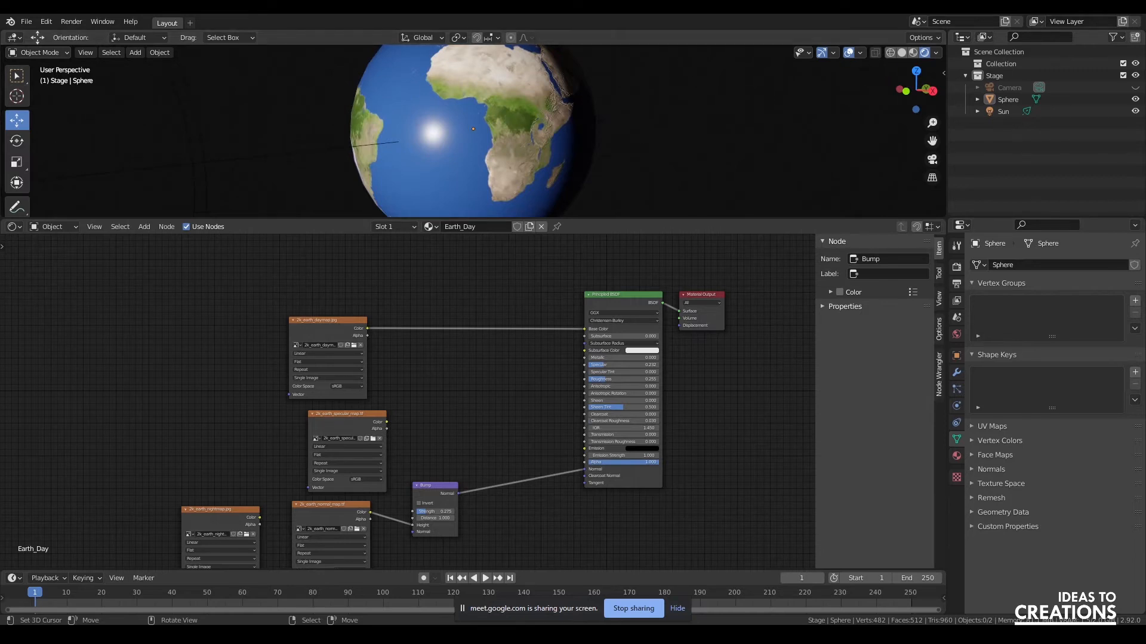
left_click_drag(928, 87, 921, 87)
scroll(864, 162, "up", 2)
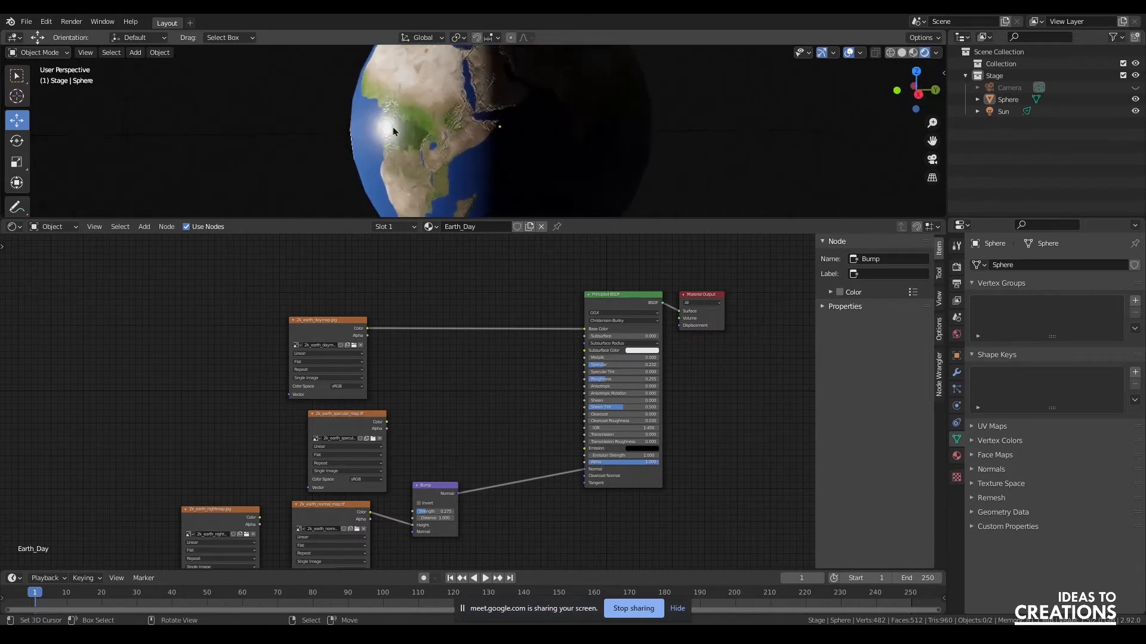
left_click_drag(935, 142, 934, 164)
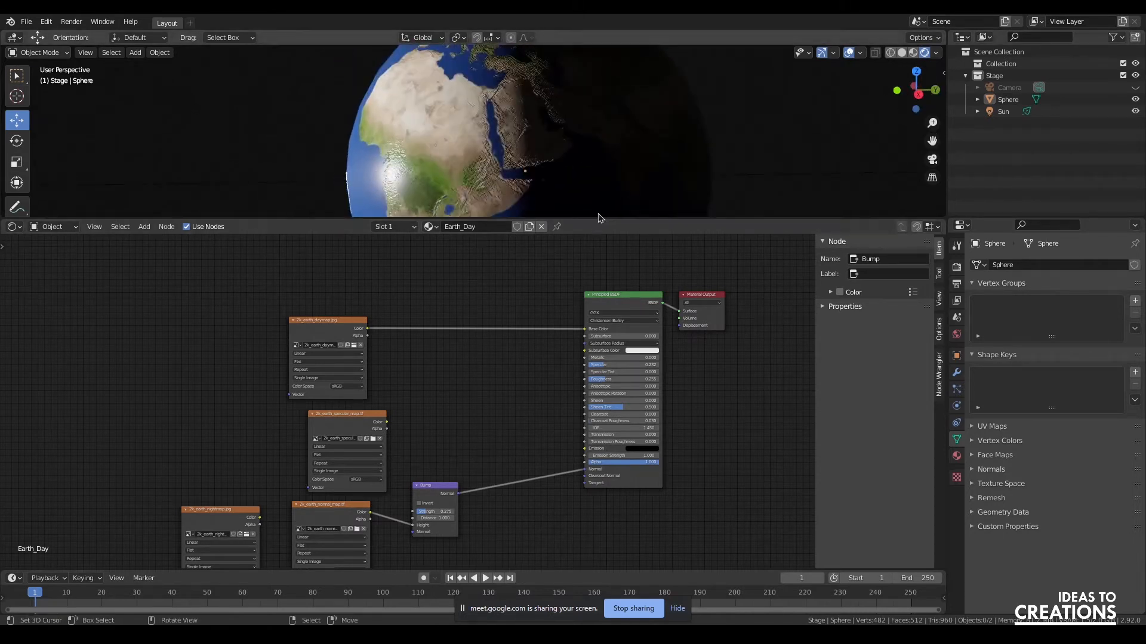
Preview the specular map texture directly on the sphere and shift its node away from the shader.
left_click_drag(591, 219, 590, 329)
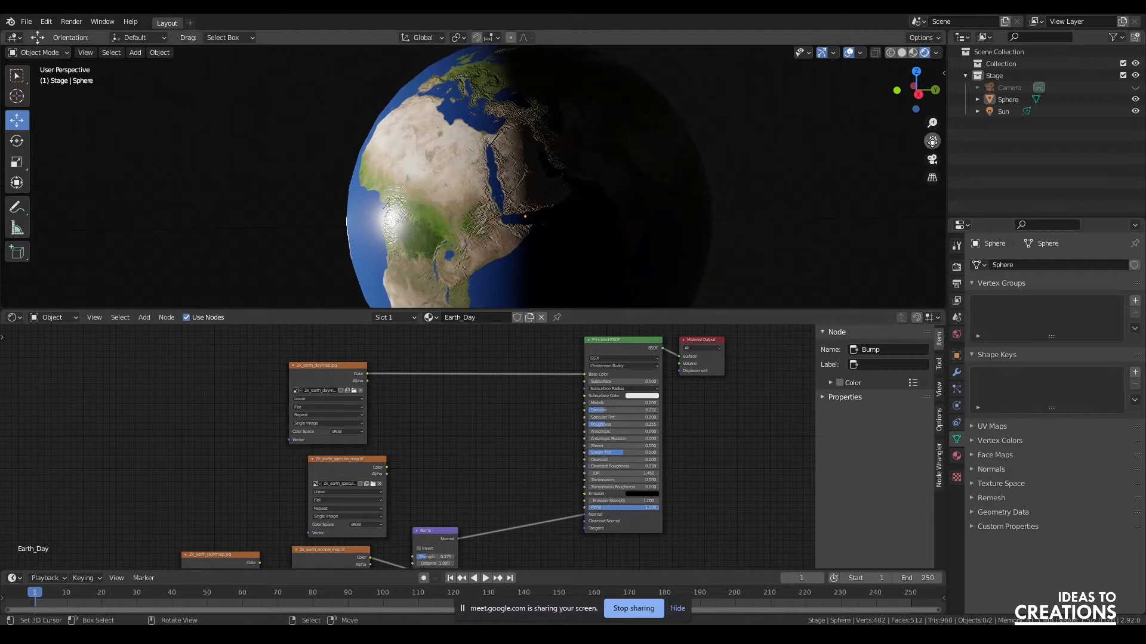
left_click(351, 458, "ctrl+shift")
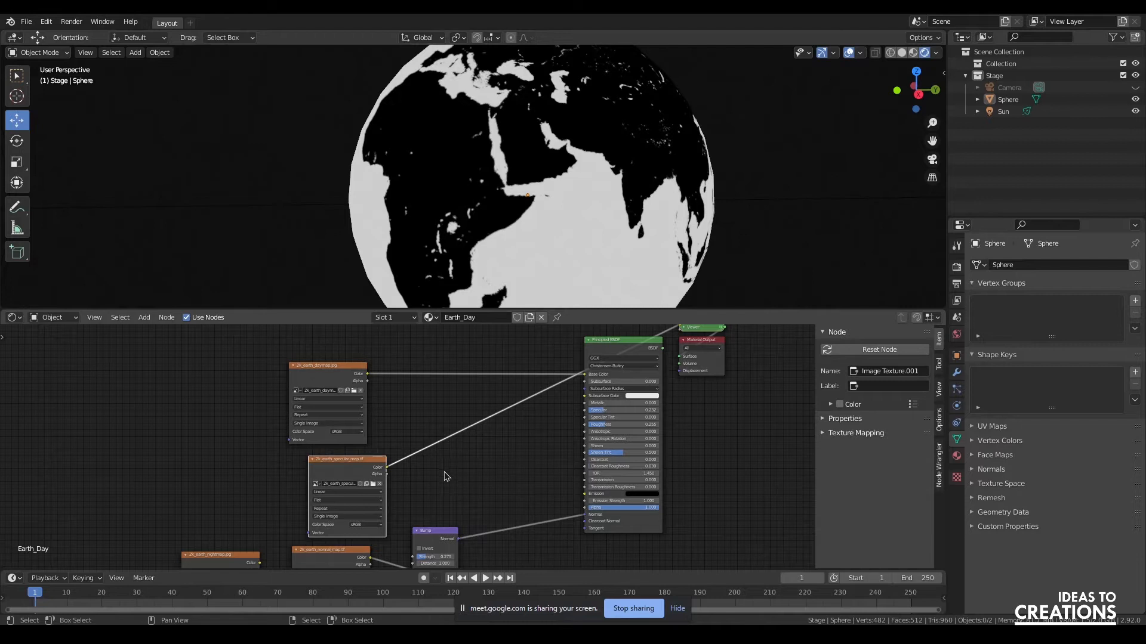
left_click_drag(345, 472, 294, 472)
key("shift+a")
type("ra")
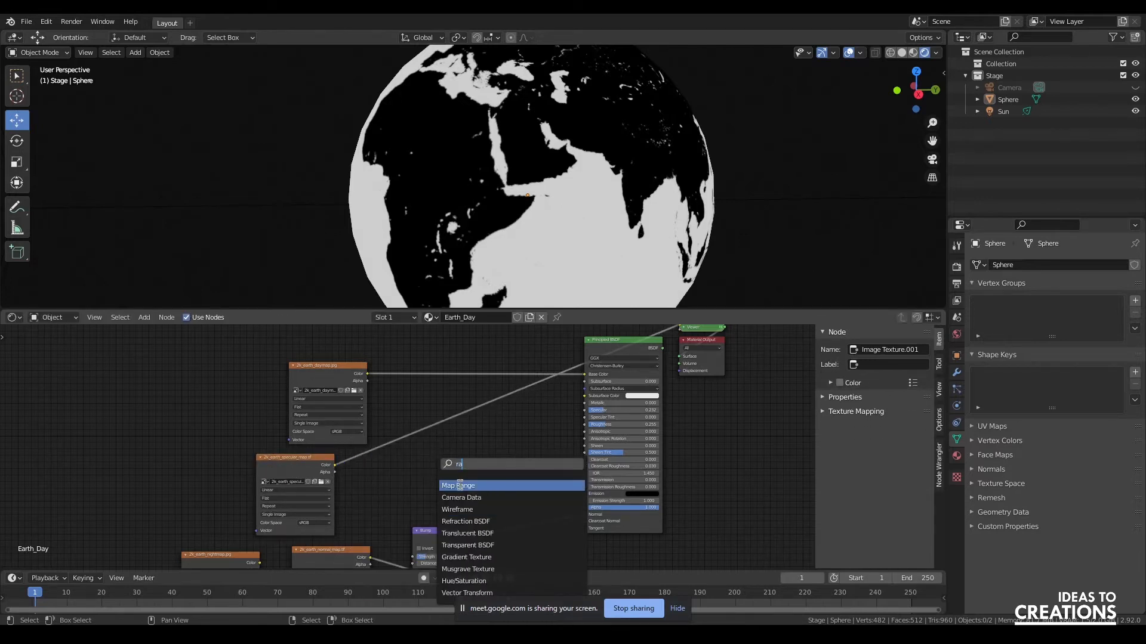
left_click(459, 486)
left_click(448, 469)
middle_click_drag(500, 484, 503, 463)
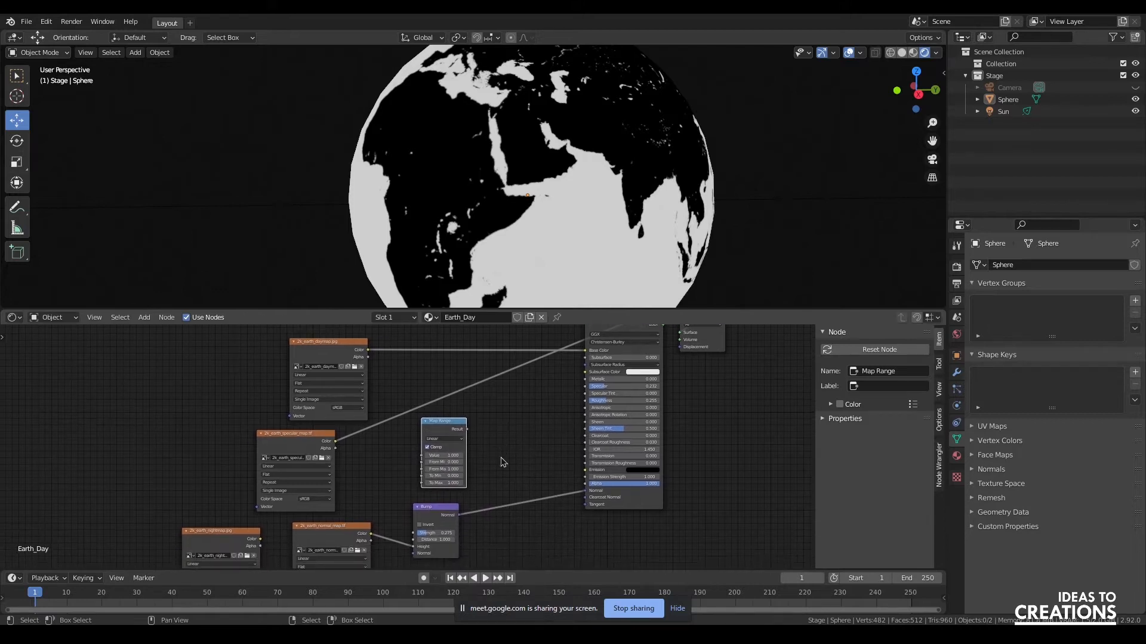
scroll(471, 469, "up", 3)
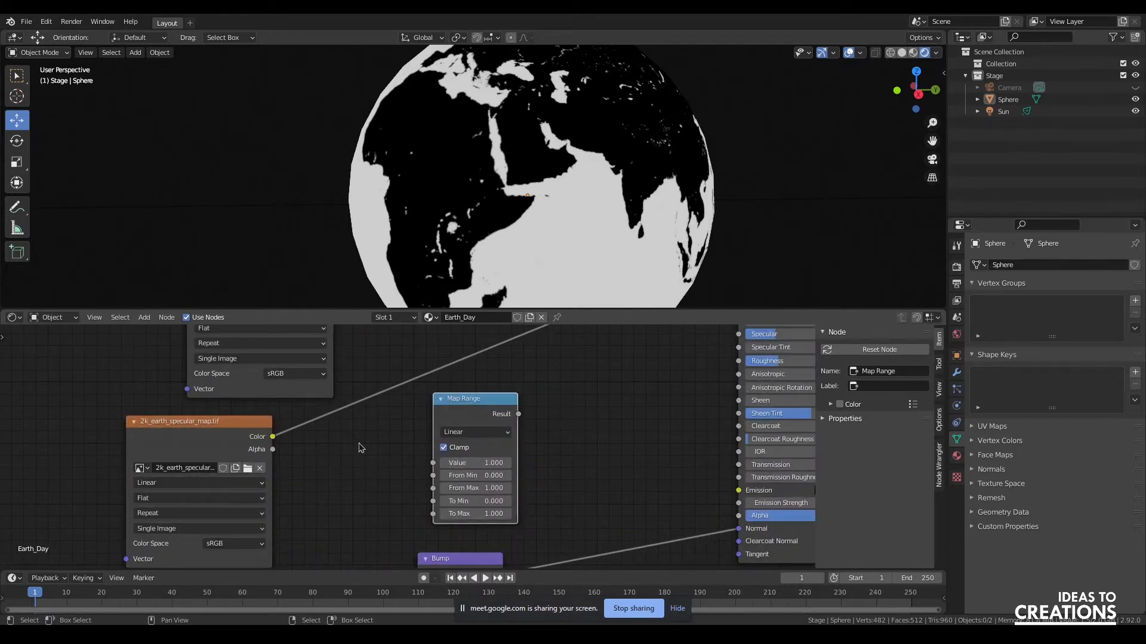
key("x")
Add a Map Range node beside the specular map texture in the Earth_Day node tree.
key("shift+a")
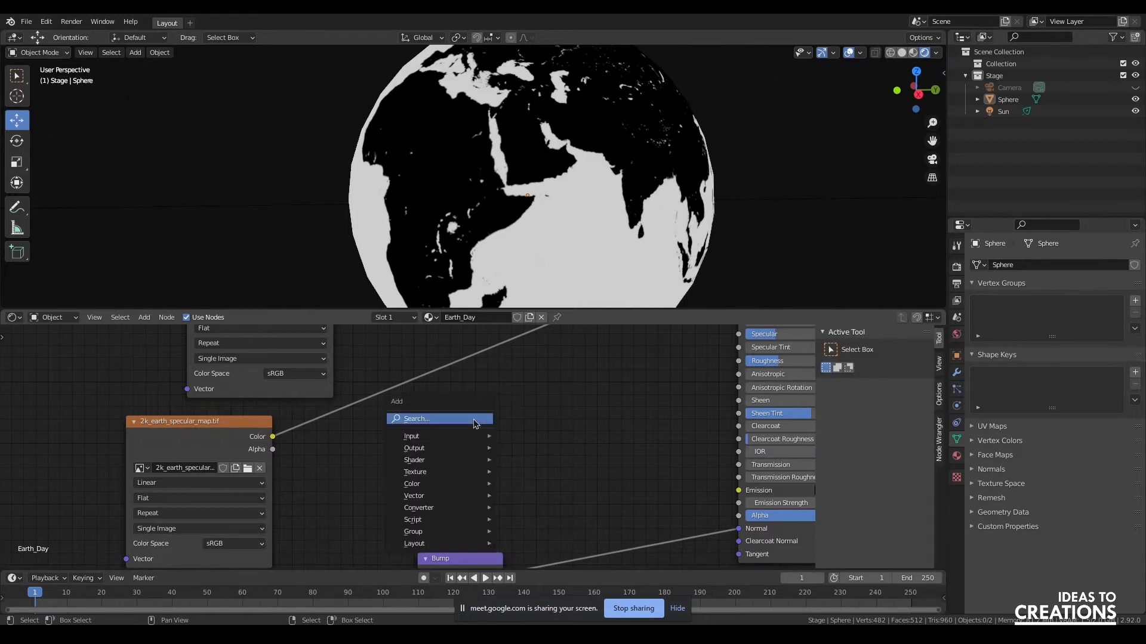
left_click(474, 420)
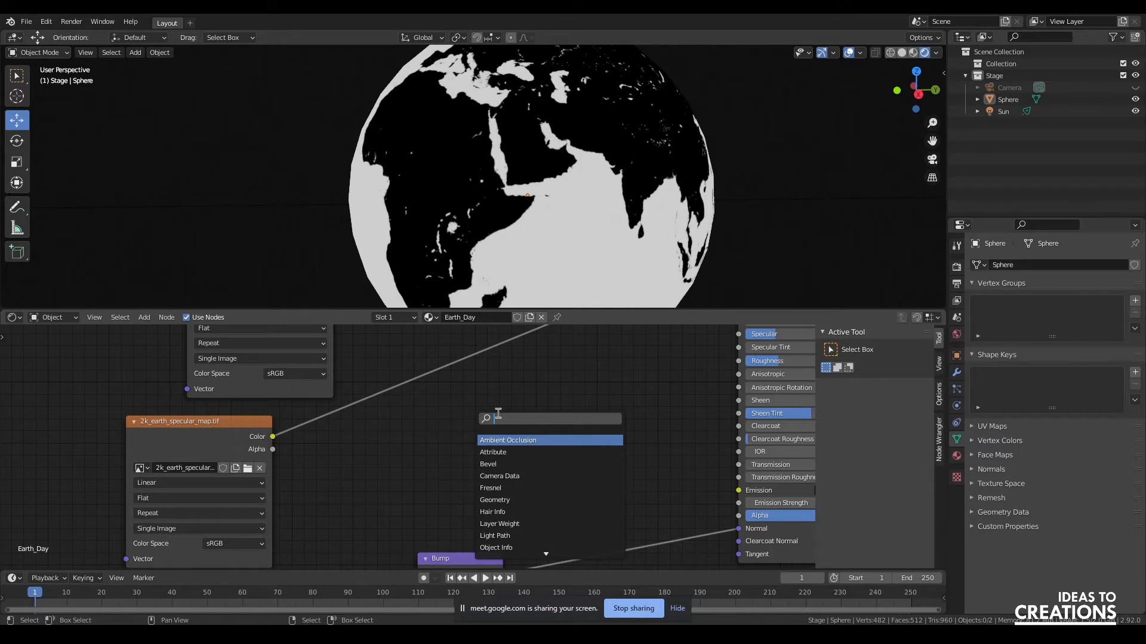
type("map")
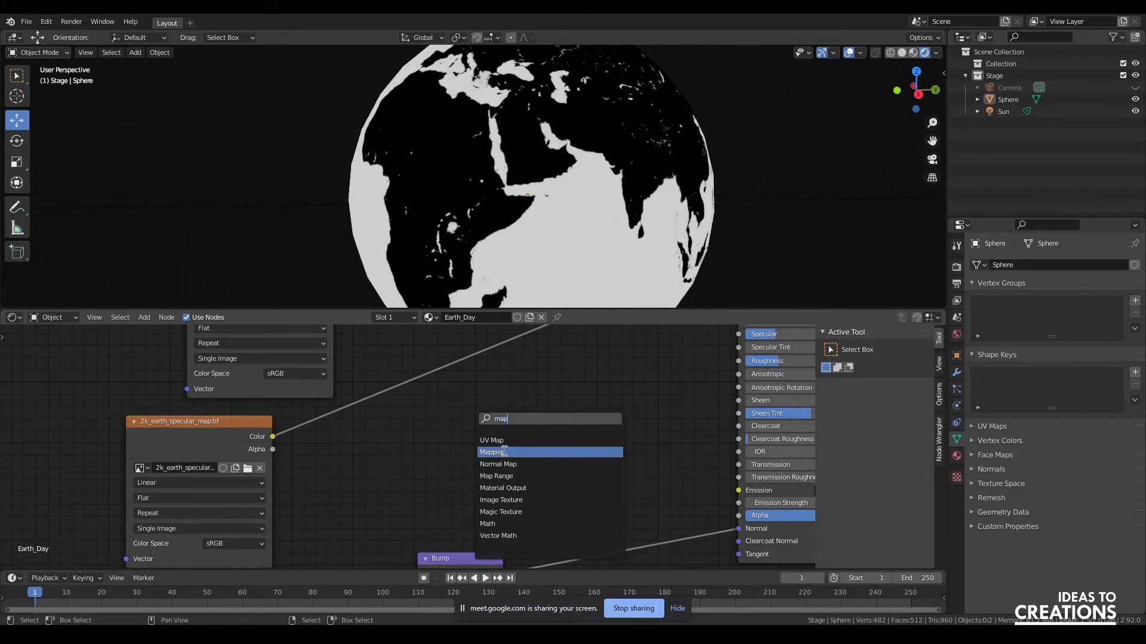
type(" range")
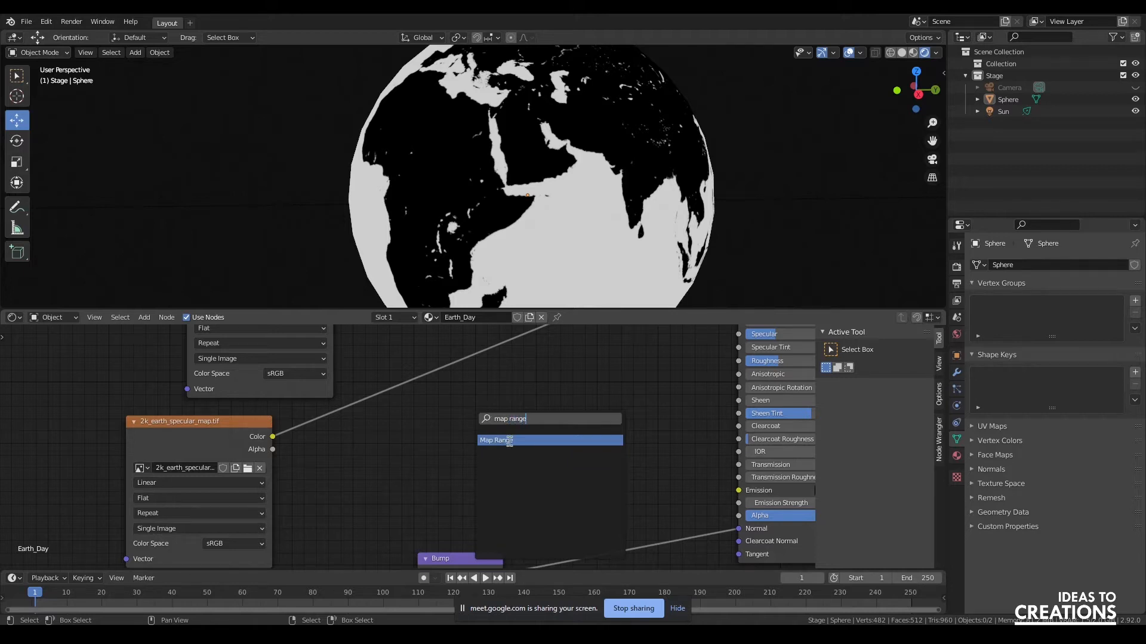
key("Return")
left_click(398, 436)
Reposition the Map Range node and connect the specular map's Color output to its Value input.
middle_click_drag(528, 433, 618, 443)
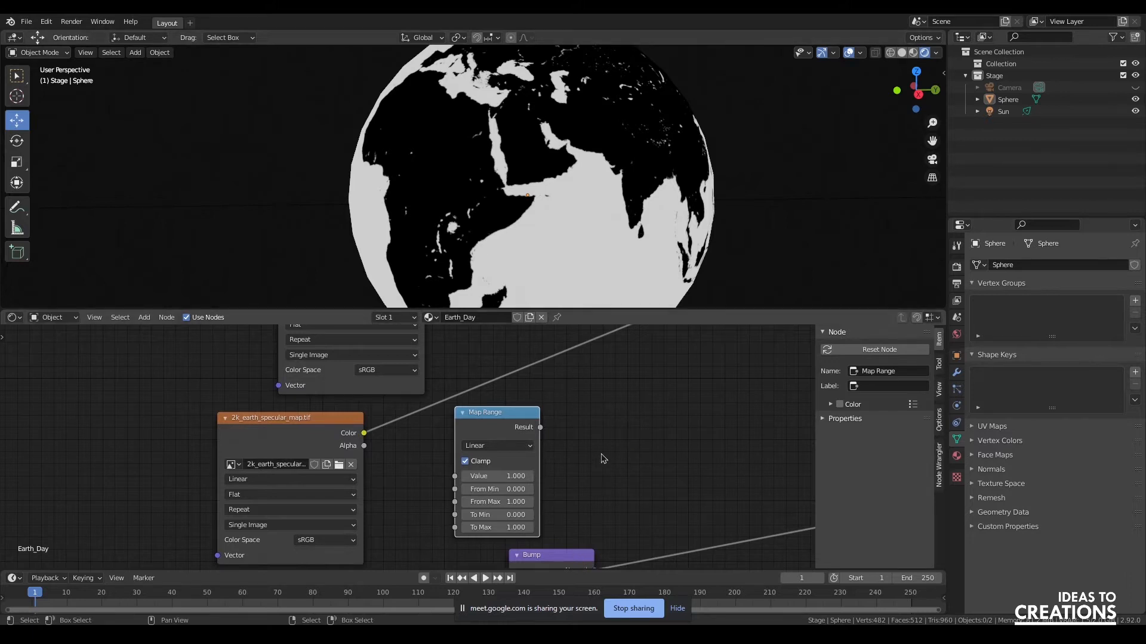
middle_click_drag(528, 444, 471, 461)
scroll(470, 462, "down", 3)
left_click_drag(441, 435, 478, 432)
left_click_drag(303, 438, 438, 478)
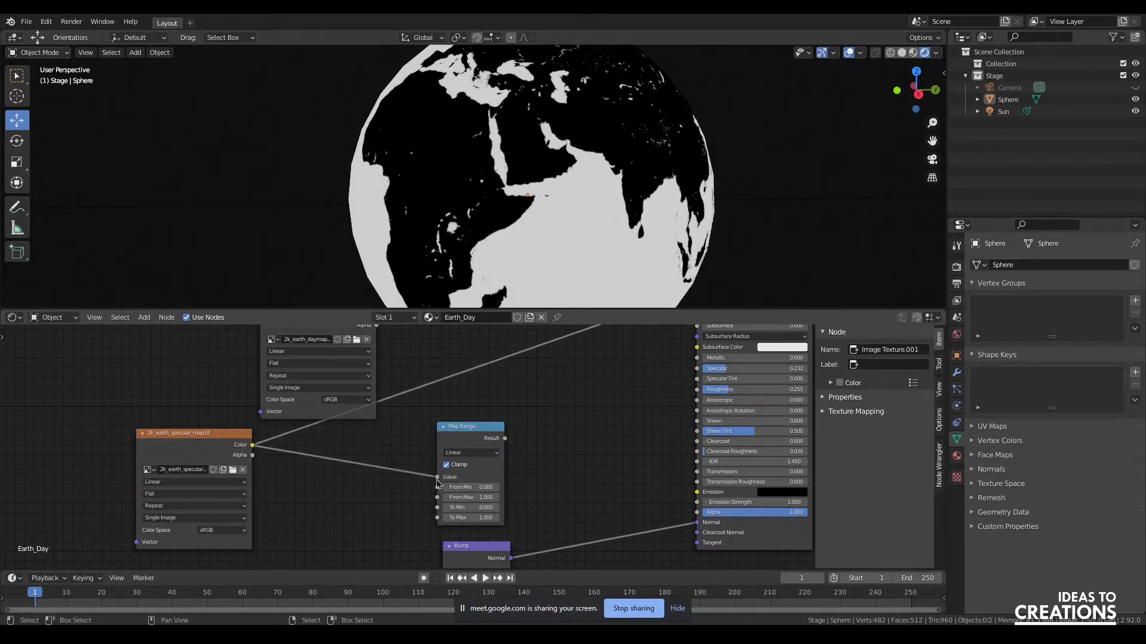
Preview the Map Range output directly on the sphere, and restore the Principled BSDF as the material's surface.
left_click(482, 431, "ctrl+shift")
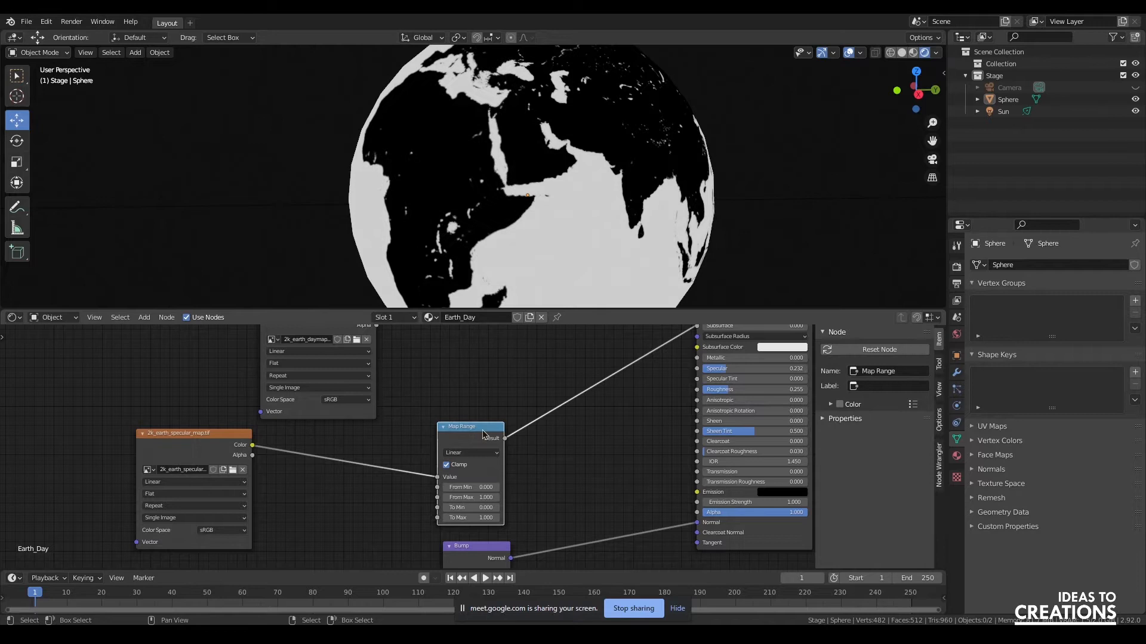
left_click_drag(901, 95, 915, 90)
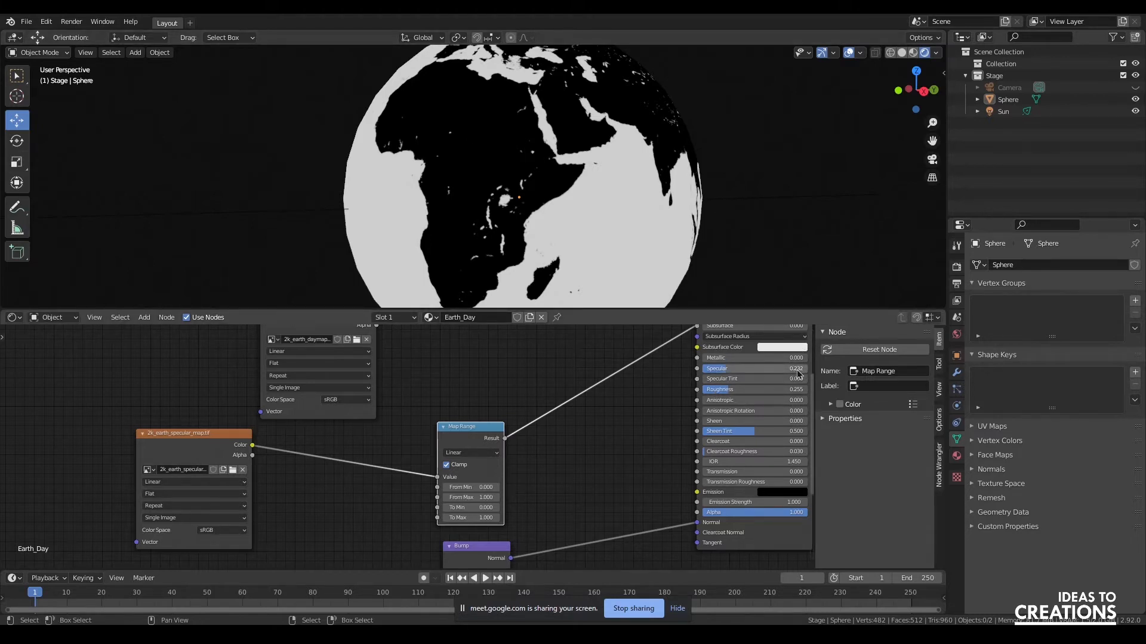
left_click_drag(505, 438, 650, 403)
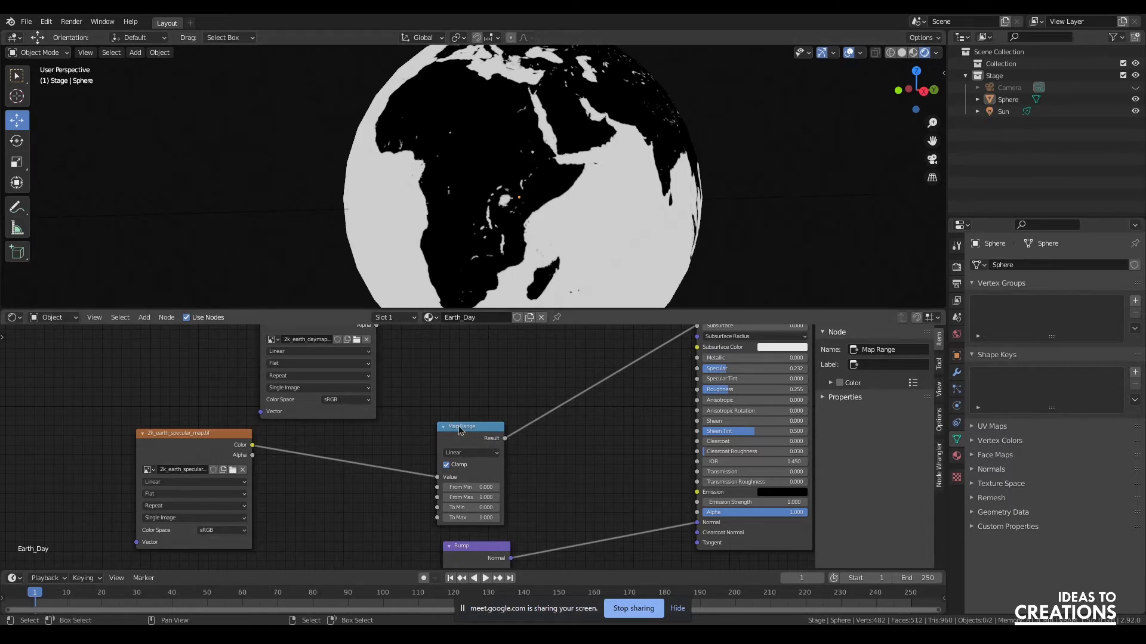
left_click(769, 539, "ctrl+shift")
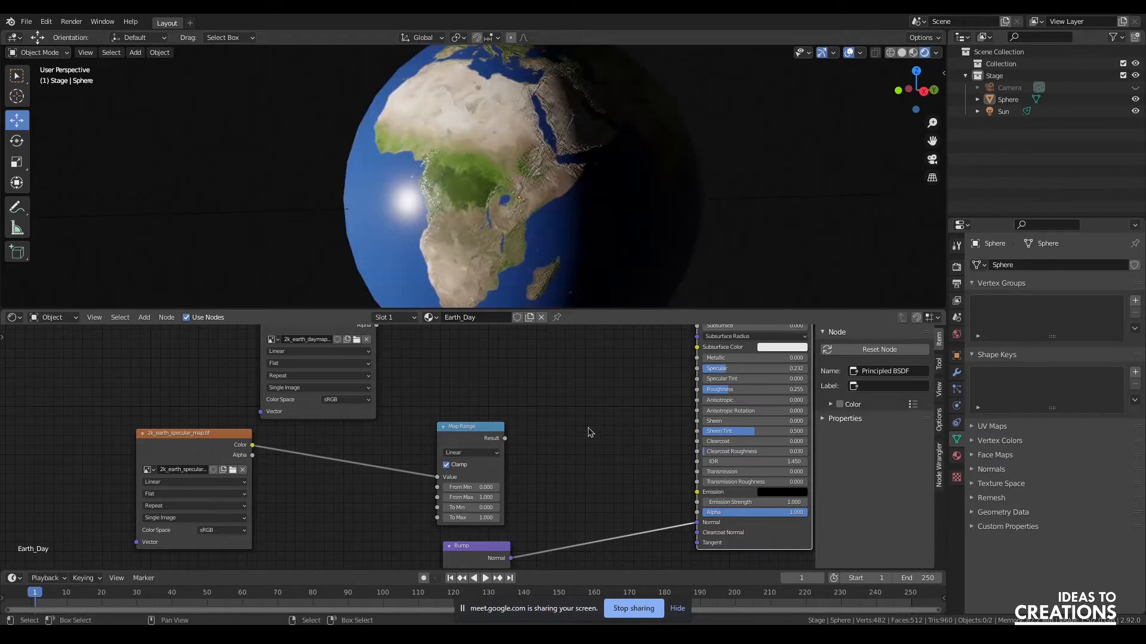
Try the shader's Specular value at 0.050 while viewing the land and at 0.836 while viewing the ocean.
middle_click_drag(614, 404, 564, 471)
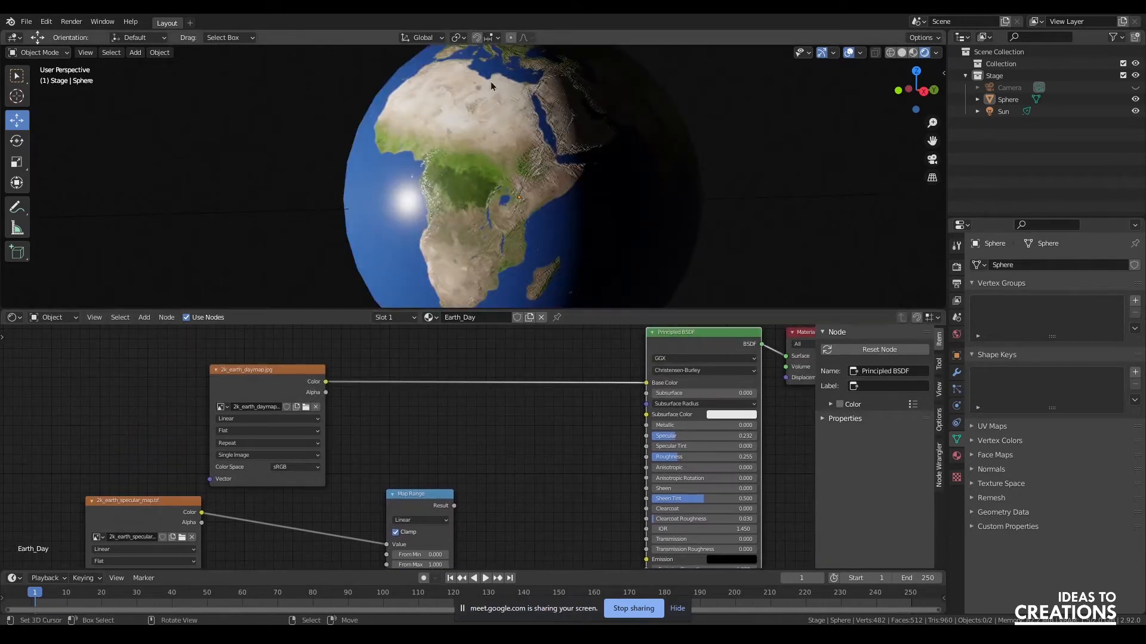
mouse_move(902, 105)
left_mouse_down()
mouse_move(919, 102)
mouse_move(873, 100)
mouse_move(893, 100)
left_mouse_up()
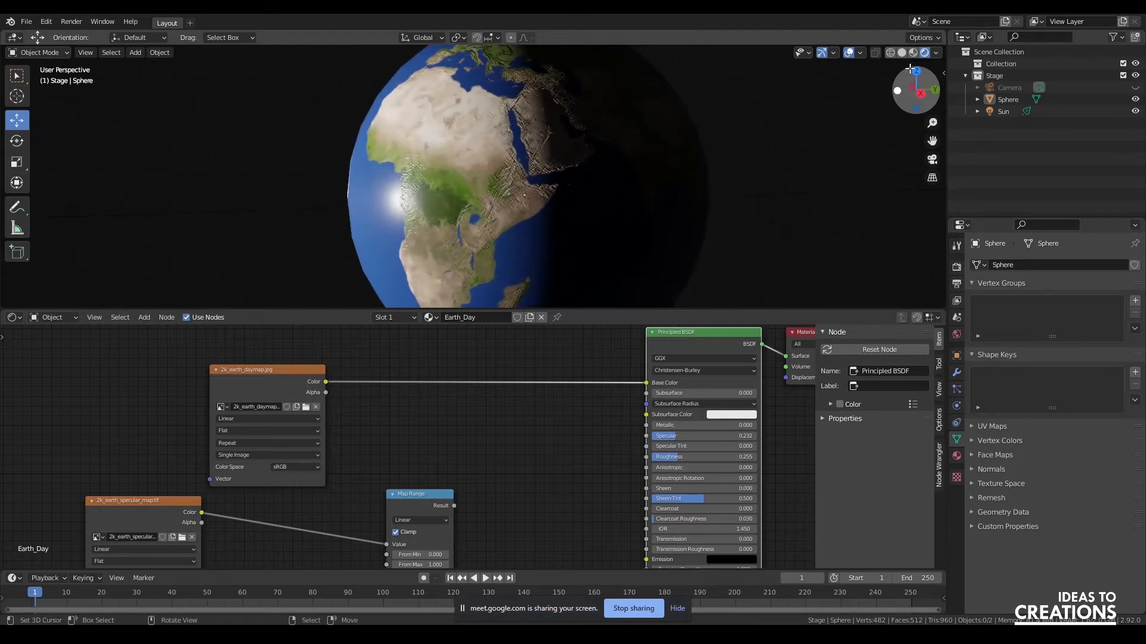
middle_click_drag(512, 499, 504, 406)
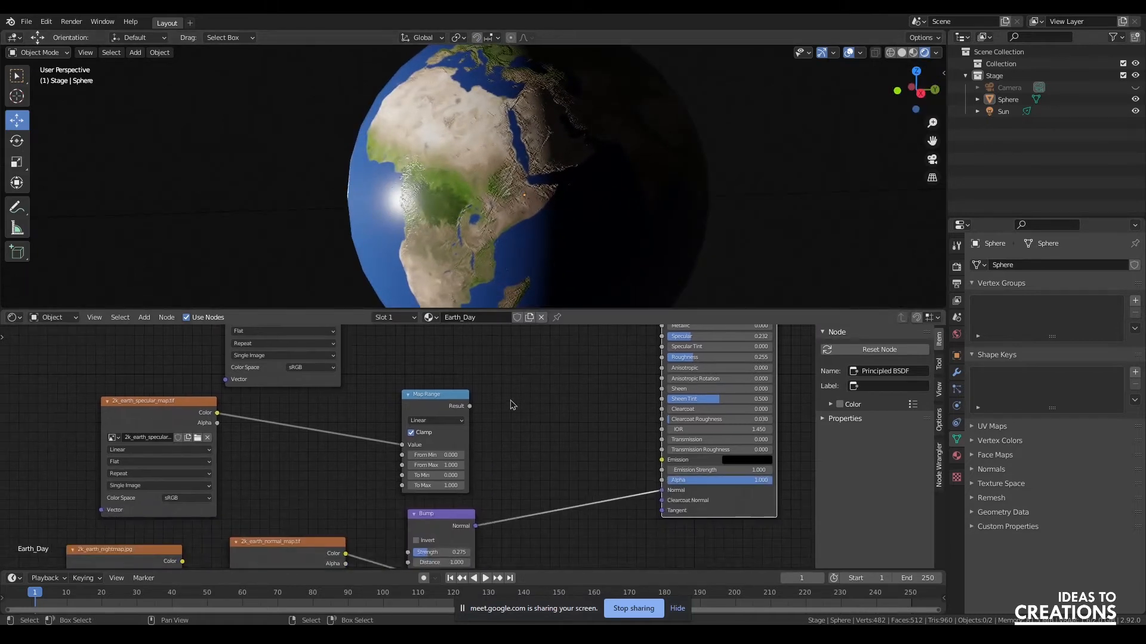
middle_click_drag(567, 376, 589, 403)
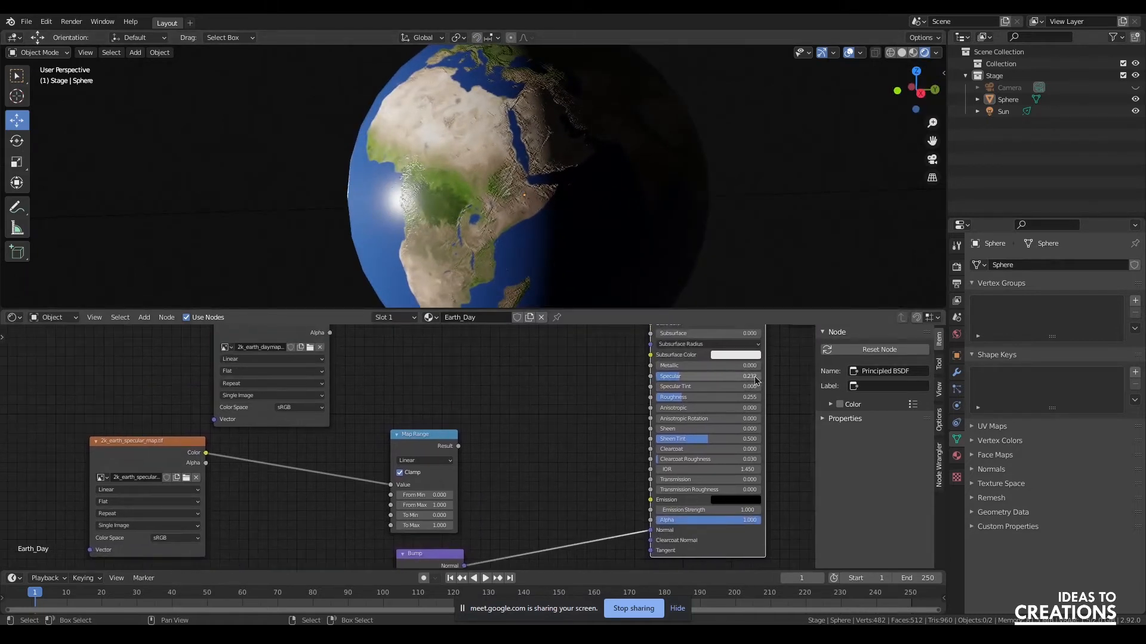
left_click_drag(916, 95, 924, 85)
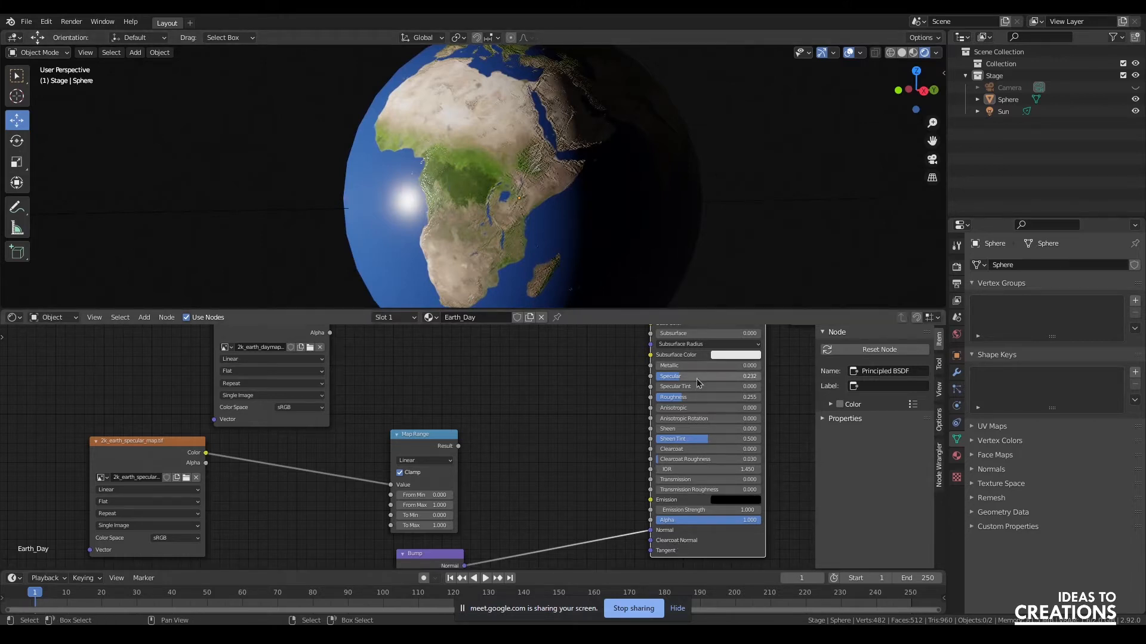
left_click_drag(705, 380, 779, 368)
left_click_drag(923, 91, 869, 91)
left_click_drag(751, 376, 663, 376)
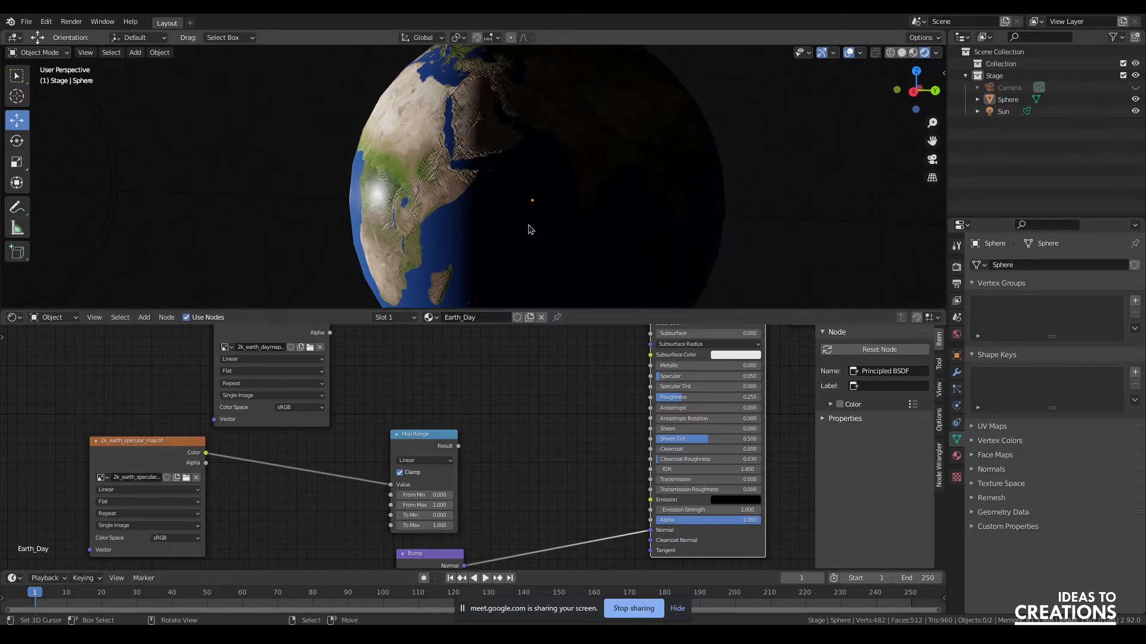
mouse_move(899, 90)
left_mouse_down()
mouse_move(944, 83)
mouse_move(905, 82)
left_mouse_up()
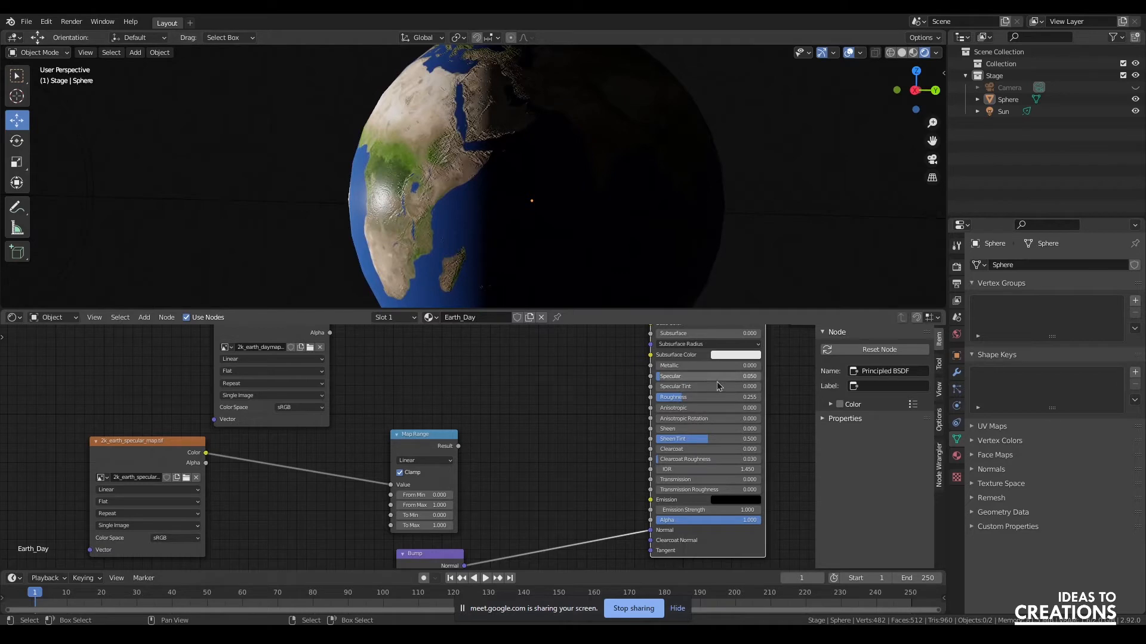
left_click_drag(902, 91, 985, 67)
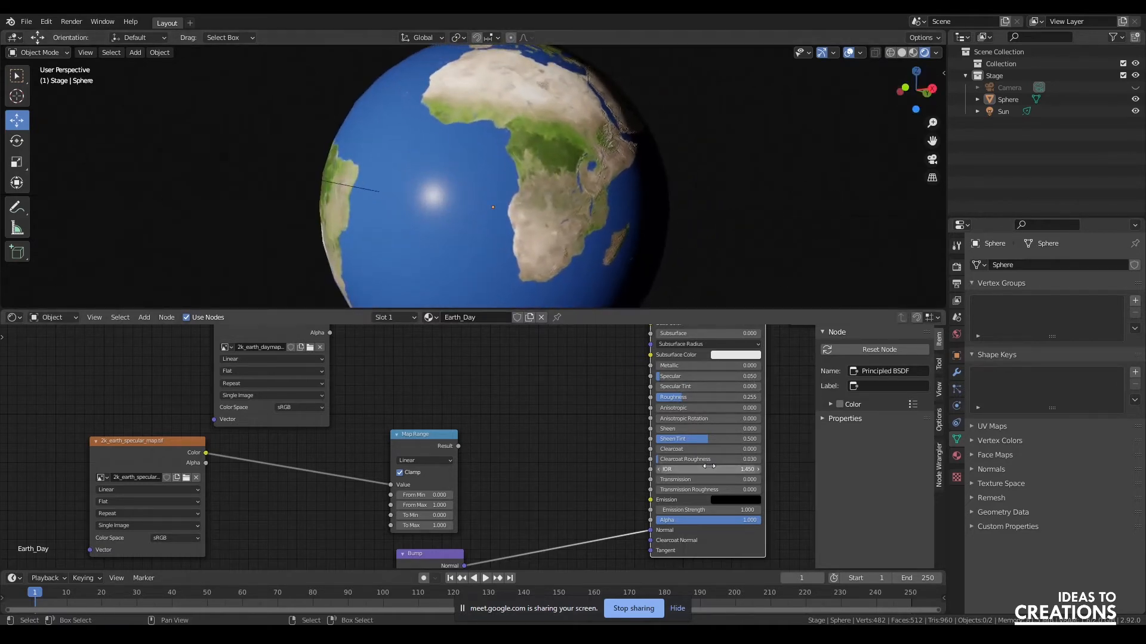
left_click_drag(688, 381, 759, 381)
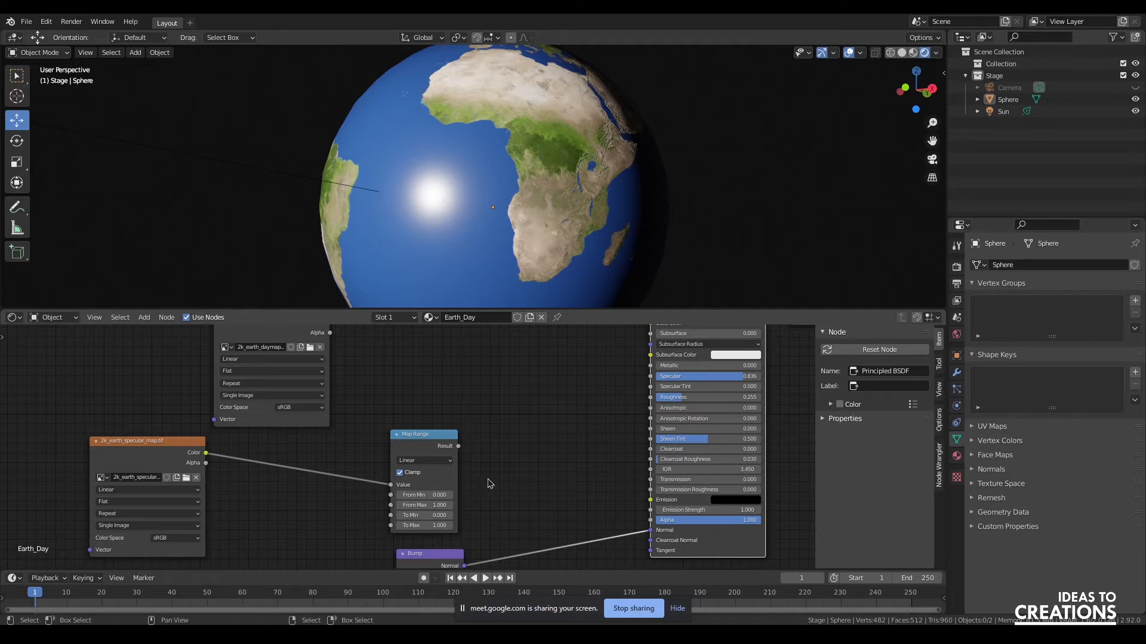
Set the Map Range's To Max to 0.830 and To Min to 0.050, and connect its Result to the shader's Specular input.
left_click(427, 524)
type("0")
key("shift+Tab")
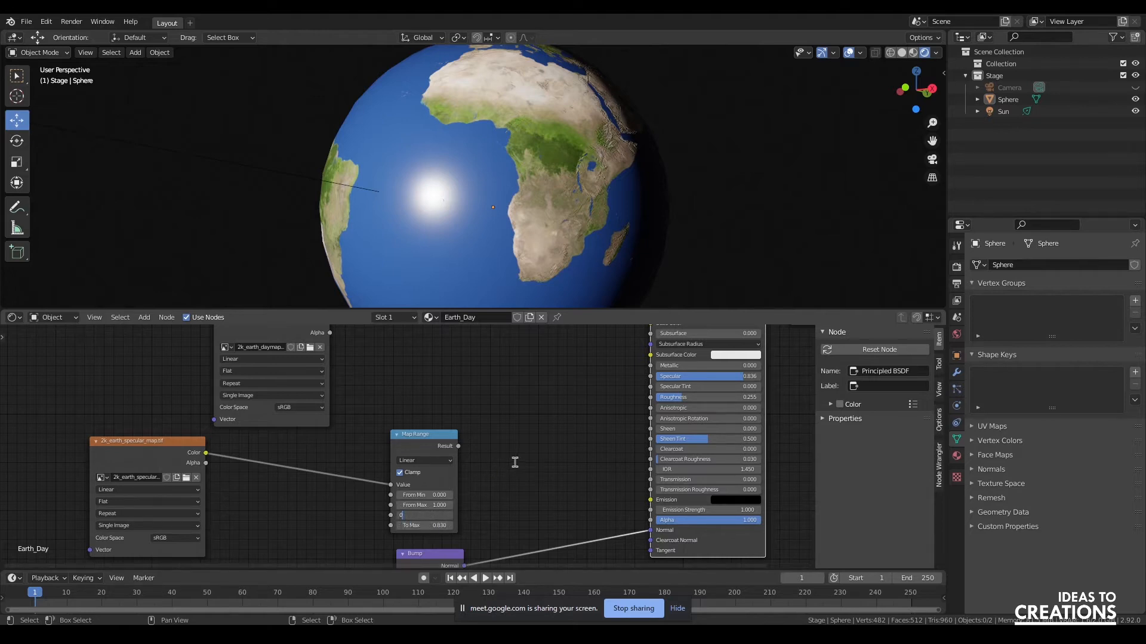
type("5")
key("Return")
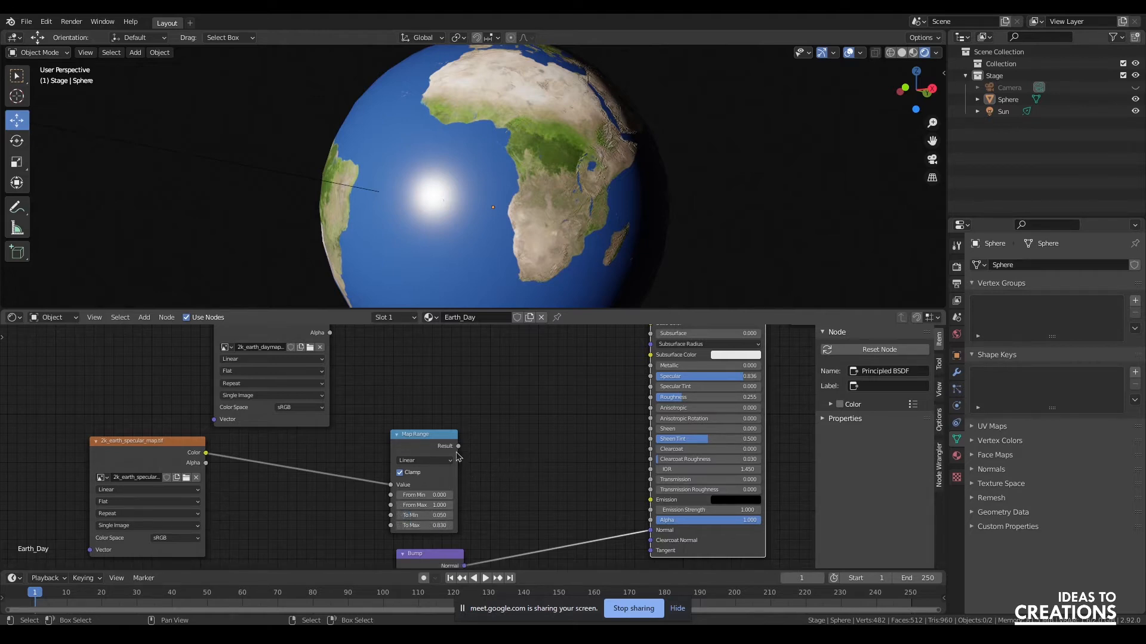
left_click_drag(459, 446, 649, 376)
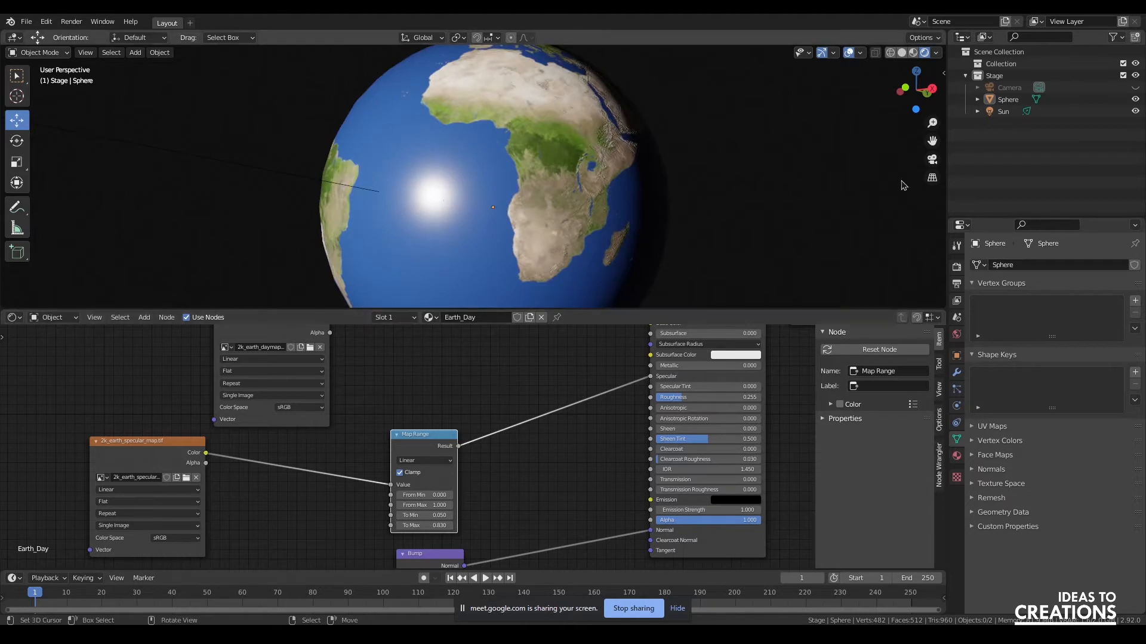
Move the Map Range node up beside the day map texture, and place a duplicate next to the specular map texture.
mouse_move(914, 91)
left_mouse_down()
mouse_move(892, 105)
mouse_move(913, 94)
mouse_move(902, 98)
left_mouse_up()
left_click_drag(428, 437, 428, 353)
key("shift+d")
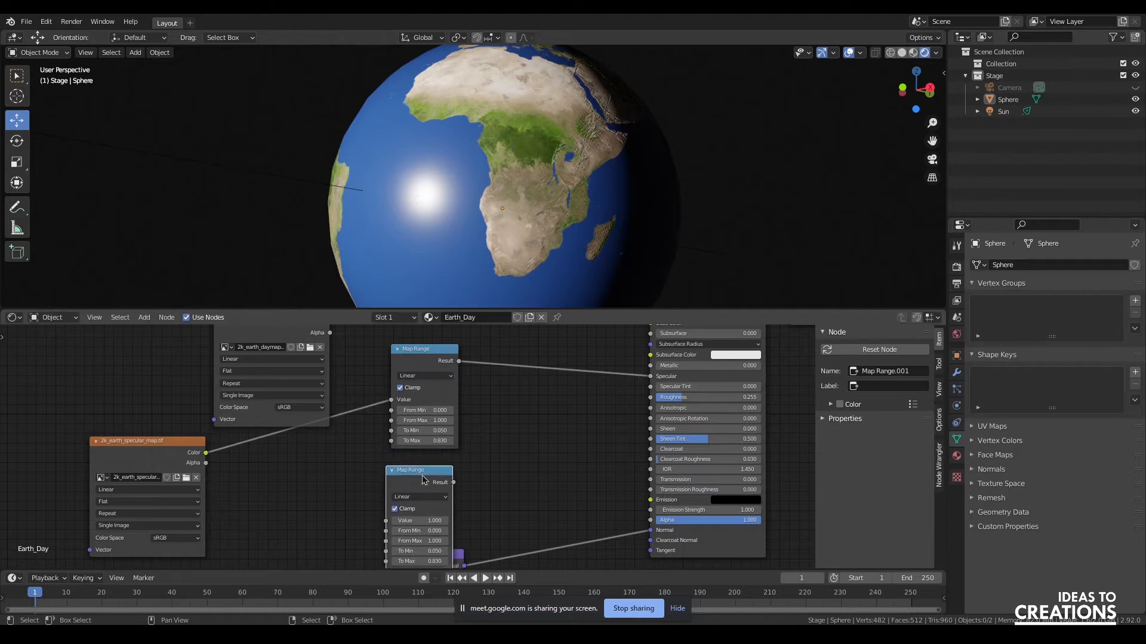
left_click(305, 490)
Try a Roughness of 0.477 on the shader, and enter 0.477 as the duplicated Map Range's To Max.
left_click_drag(685, 398, 722, 397)
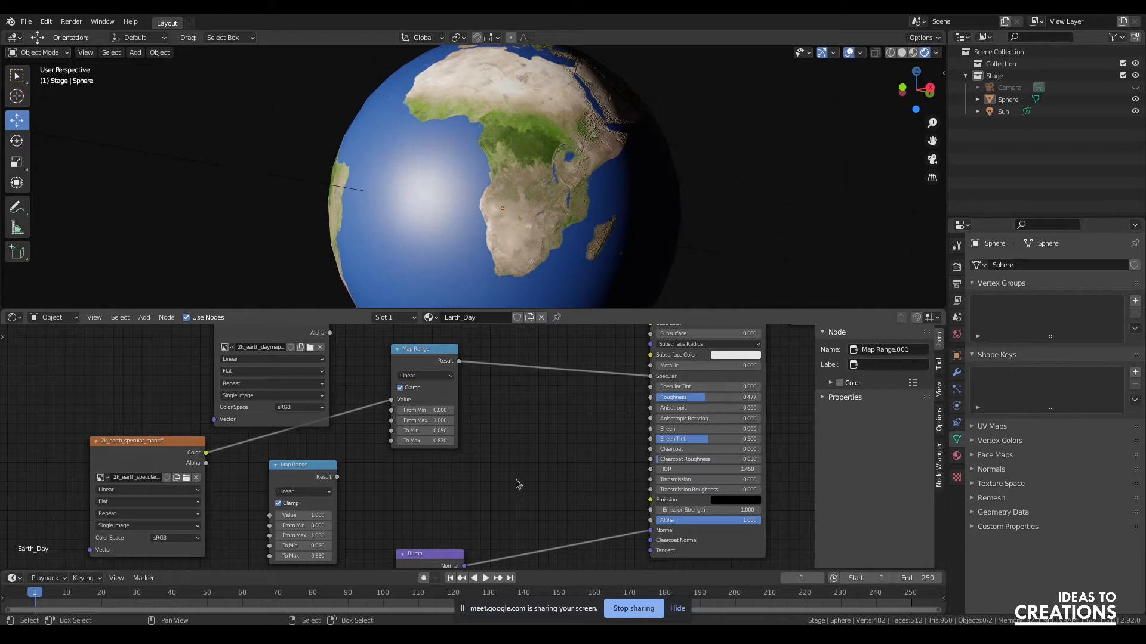
left_click(313, 556)
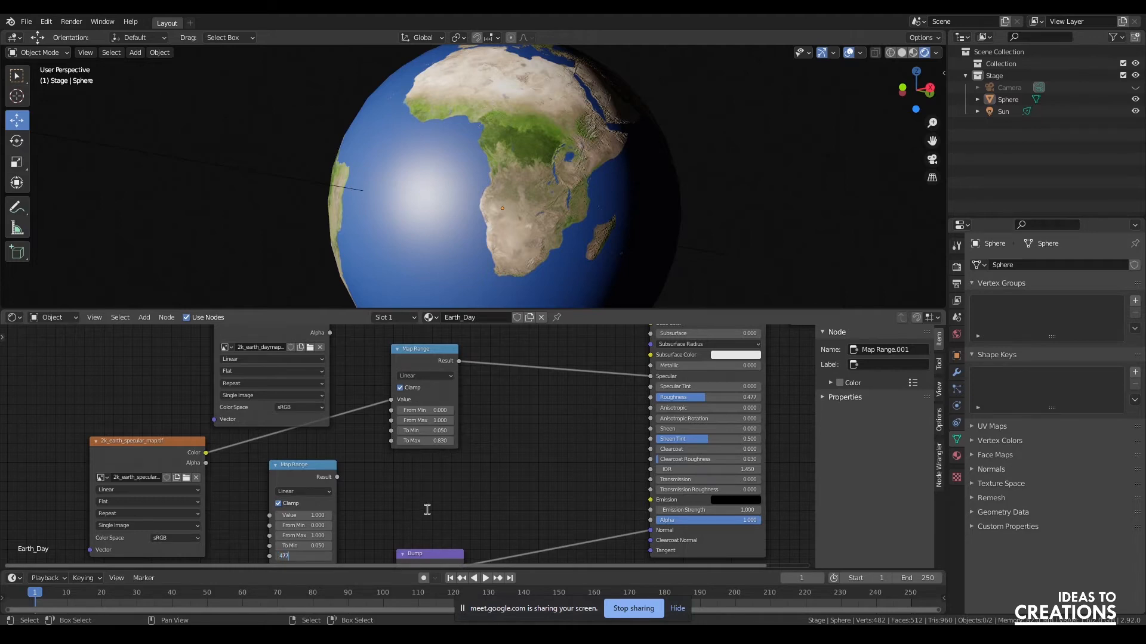
key("Return")
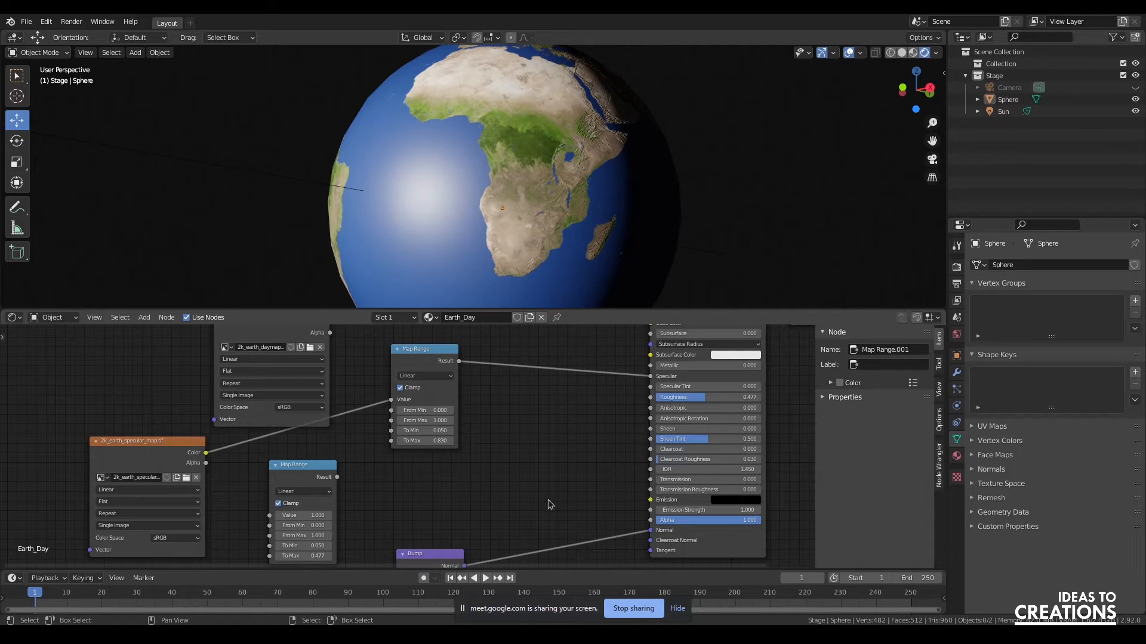
Try a Roughness of 0.200 on the shader, and enter 0.2 as the duplicated Map Range's To Min.
middle_click_drag(608, 454, 595, 443)
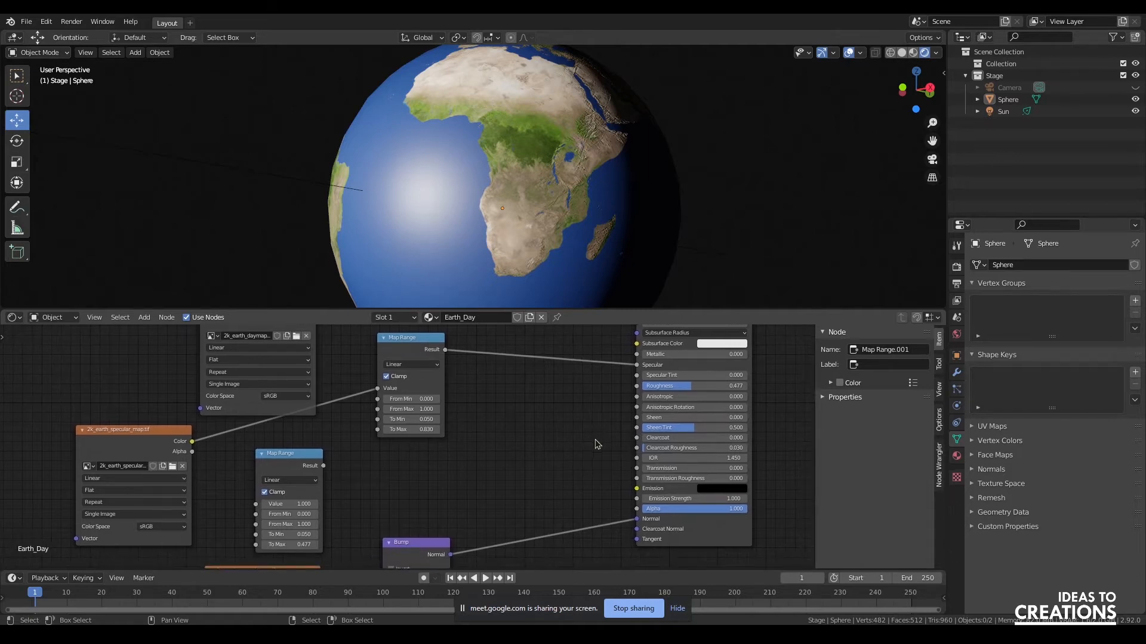
left_click_drag(678, 385, 650, 385)
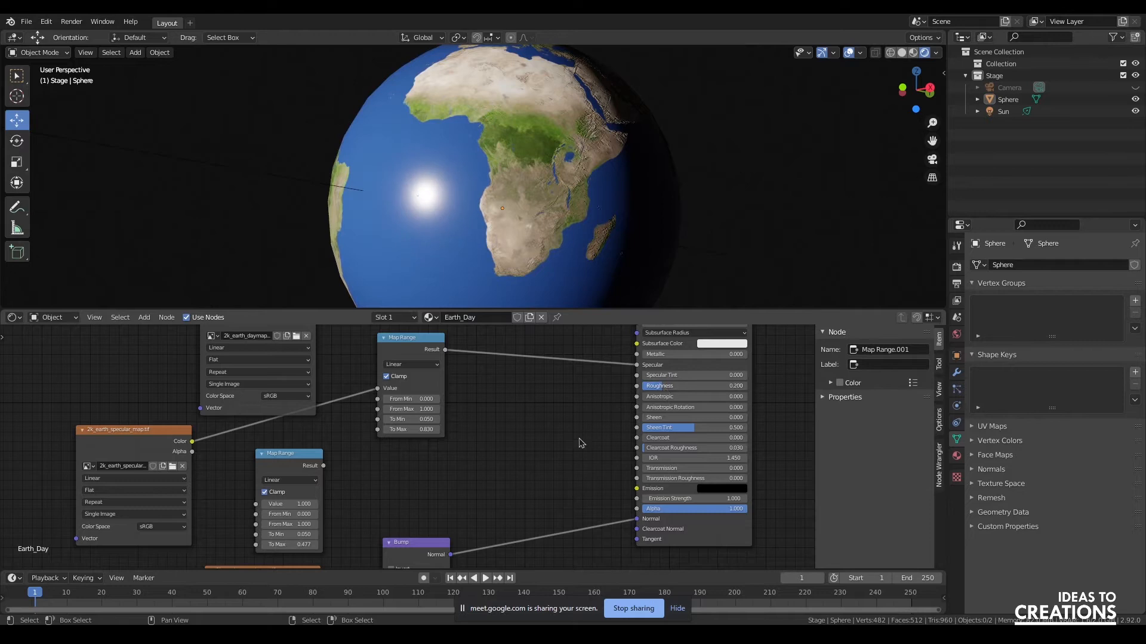
left_click(299, 534)
type("0.2")
key("Return")
Connect the second Map Range's Result to the shader's Roughness and the specular map's Color to its Value input.
left_click_drag(324, 466, 611, 410)
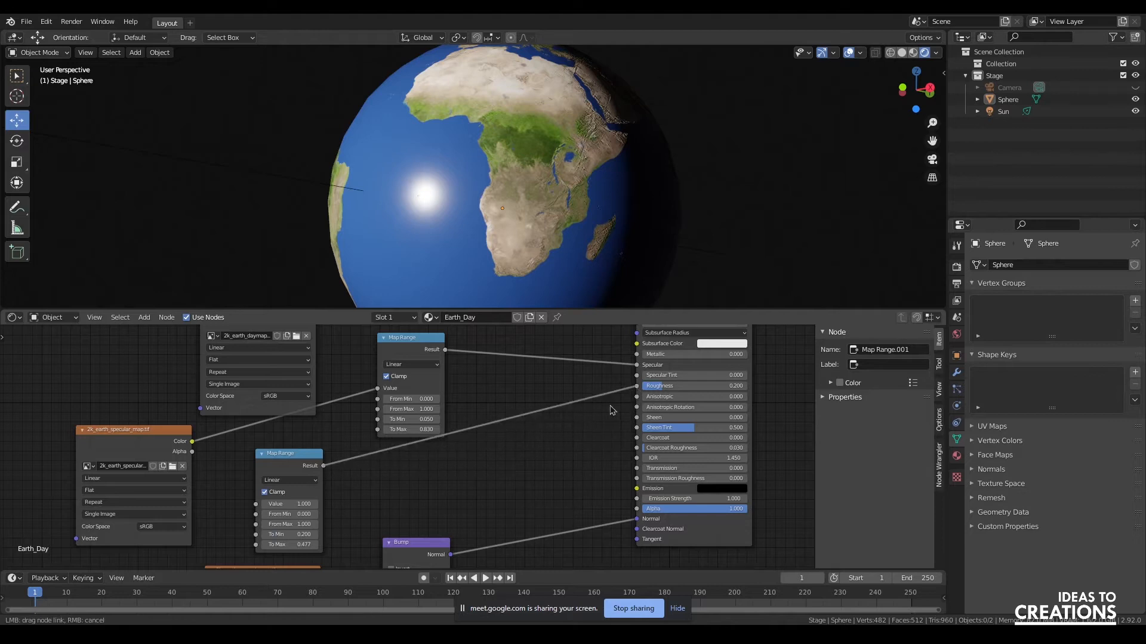
left_click_drag(282, 456, 331, 455)
left_click_drag(303, 503, 192, 441)
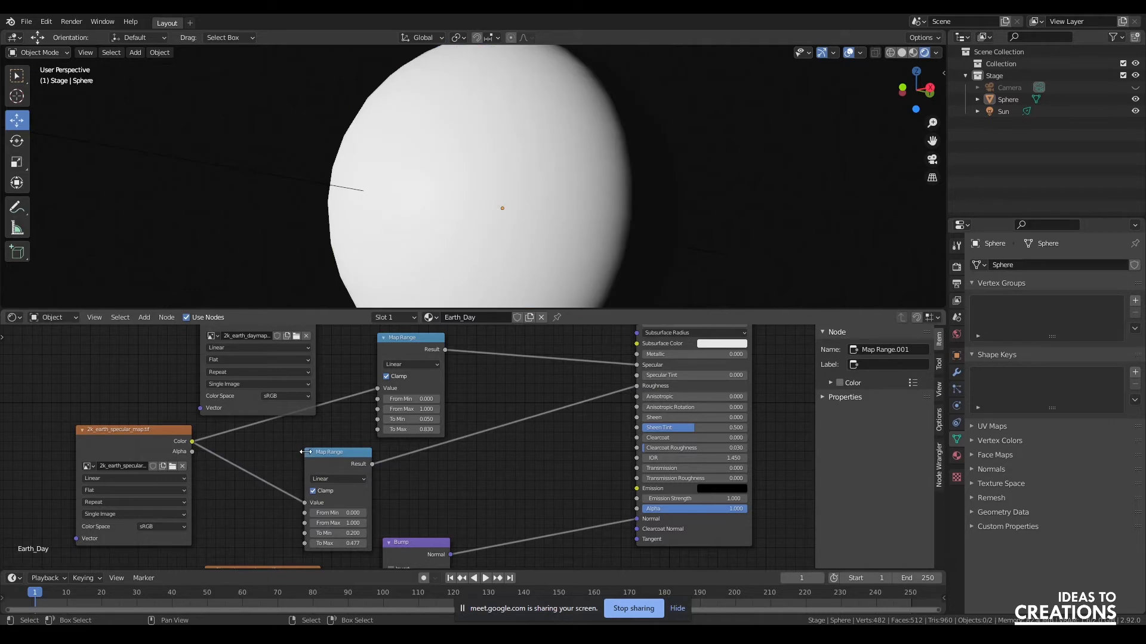
Check the highlight on land and ocean, and tidy the nodes by placing the second Map Range directly below the first.
left_click_drag(916, 91, 848, 114)
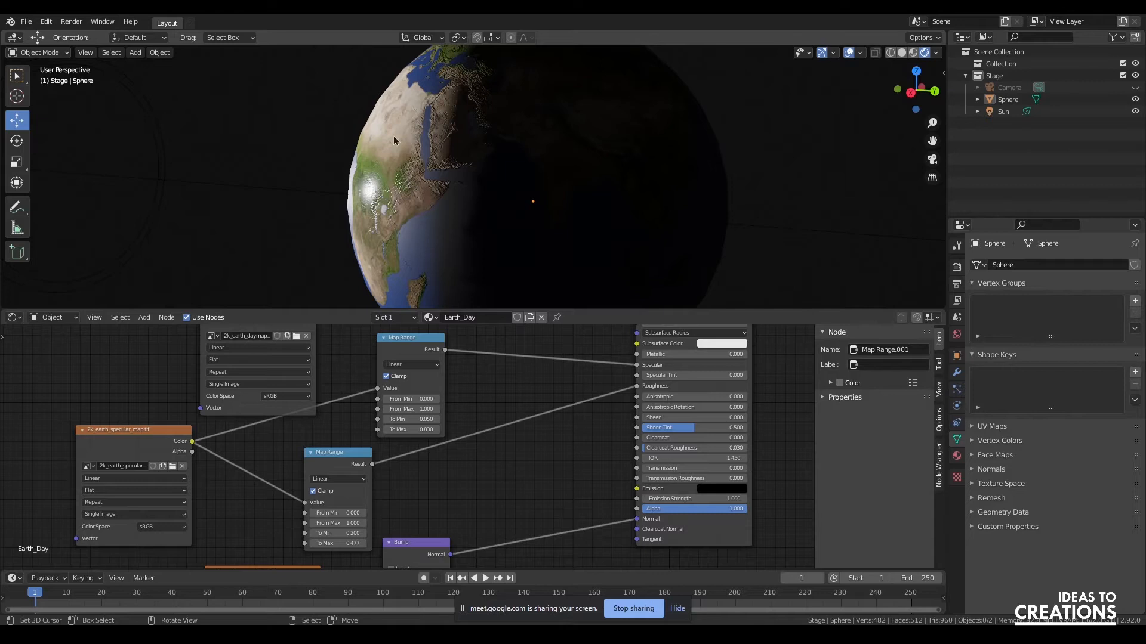
middle_click_drag(486, 230, 497, 233)
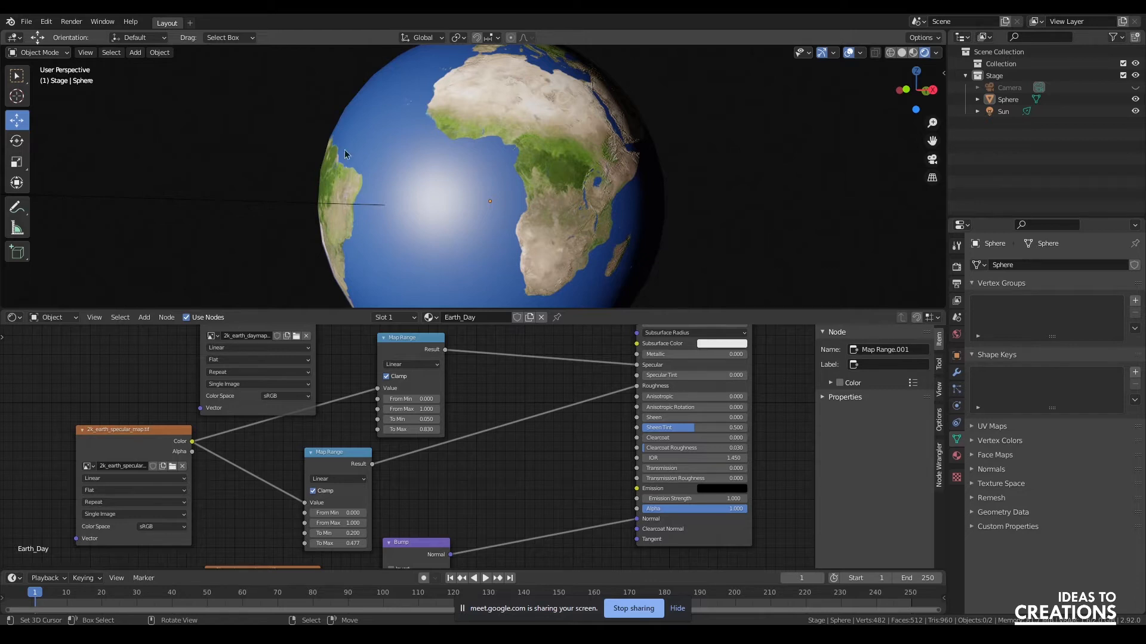
mouse_move(917, 90)
left_mouse_down()
mouse_move(829, 93)
mouse_move(937, 92)
mouse_move(900, 91)
mouse_move(917, 91)
left_mouse_up()
left_click_drag(932, 141, 903, 101)
scroll(746, 150, "down", 2)
left_click_drag(151, 441, 131, 456)
left_click(326, 460)
left_click_drag(325, 460, 402, 454)
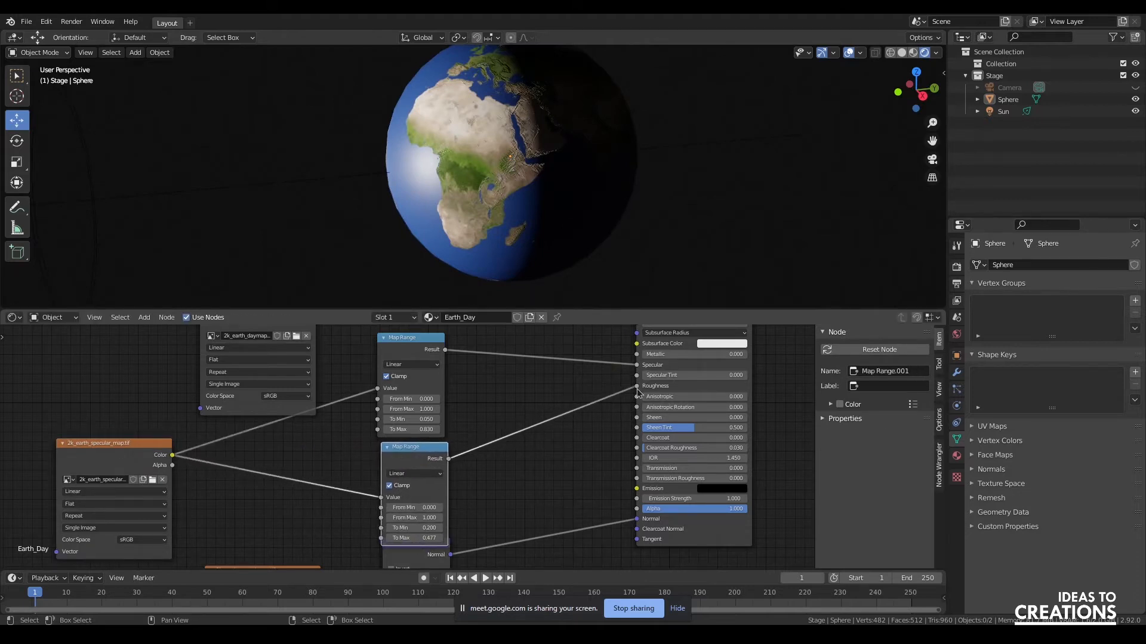
Review the Earth_Day node tree and the sunlight's highlight on the ocean between Africa and South America.
scroll(528, 493, "down", 1)
scroll(512, 467, "down", 1)
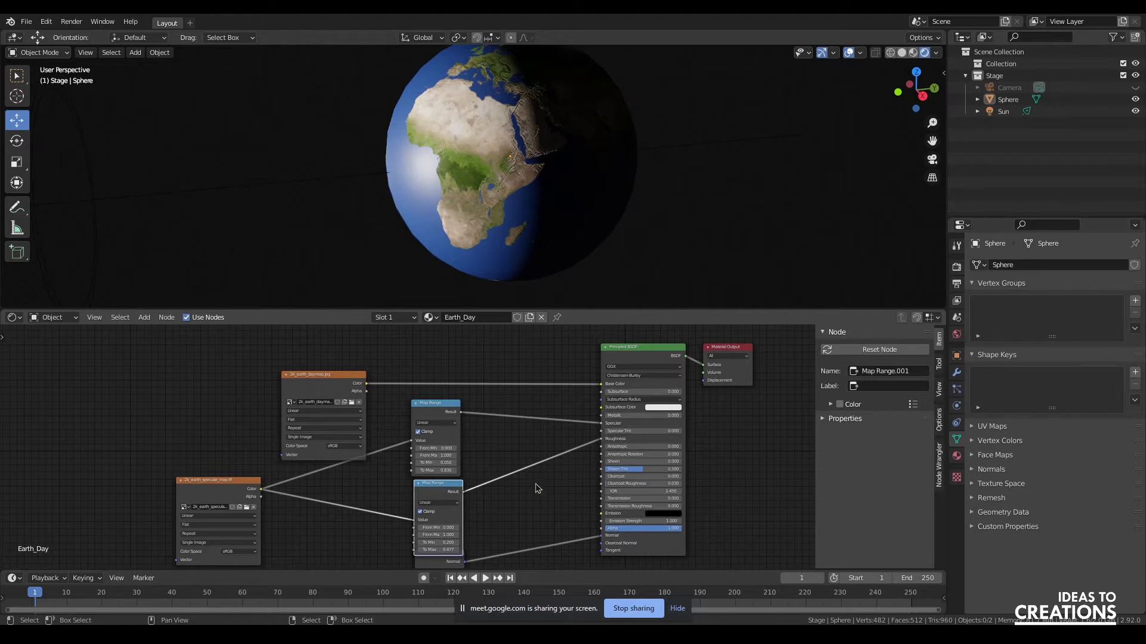
left_click_drag(919, 95, 737, 144)
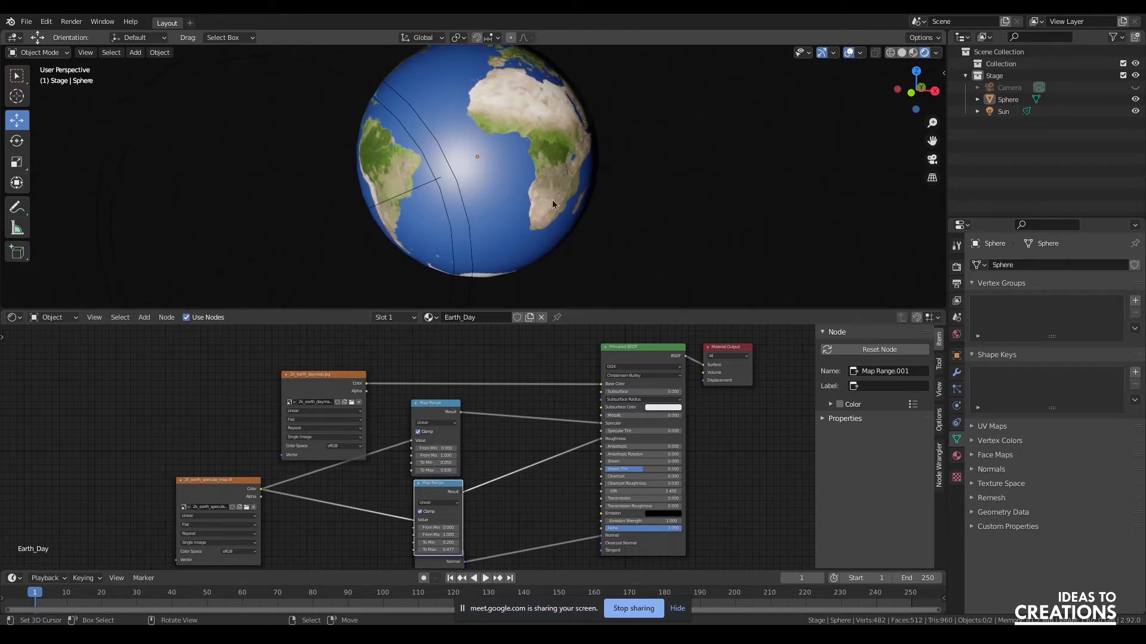
Tidy the node layout by shifting the specular map and normal map textures slightly and moving the Bump node below the second Map Range.
scroll(553, 200, "up", 4)
left_click_drag(913, 89, 884, 101)
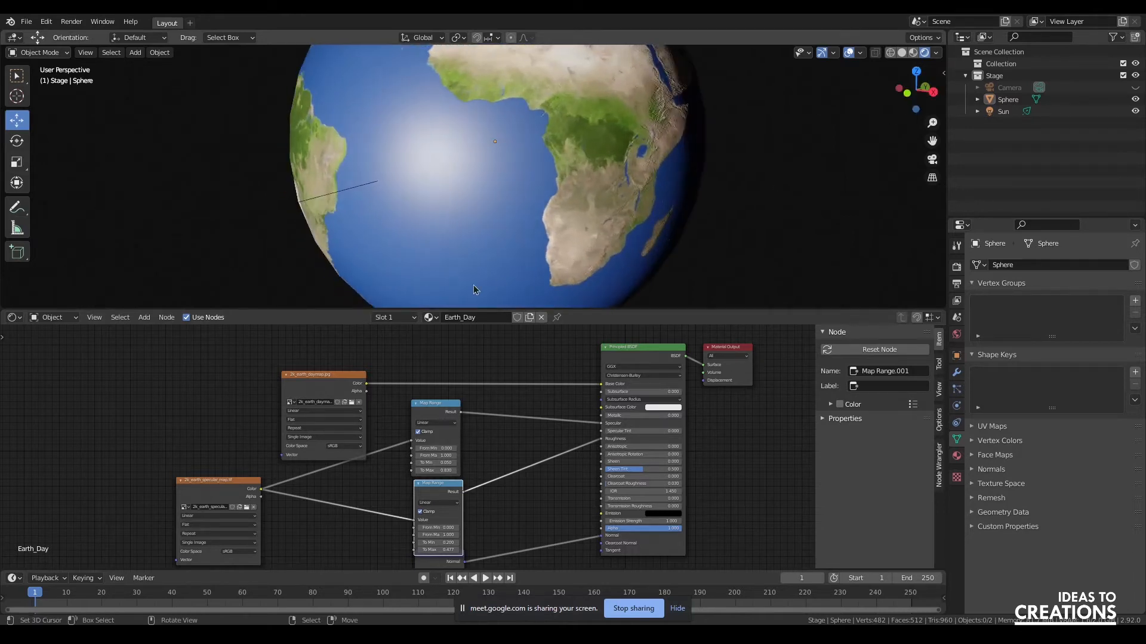
scroll(442, 239, "down", 3)
middle_click_drag(259, 462, 249, 379)
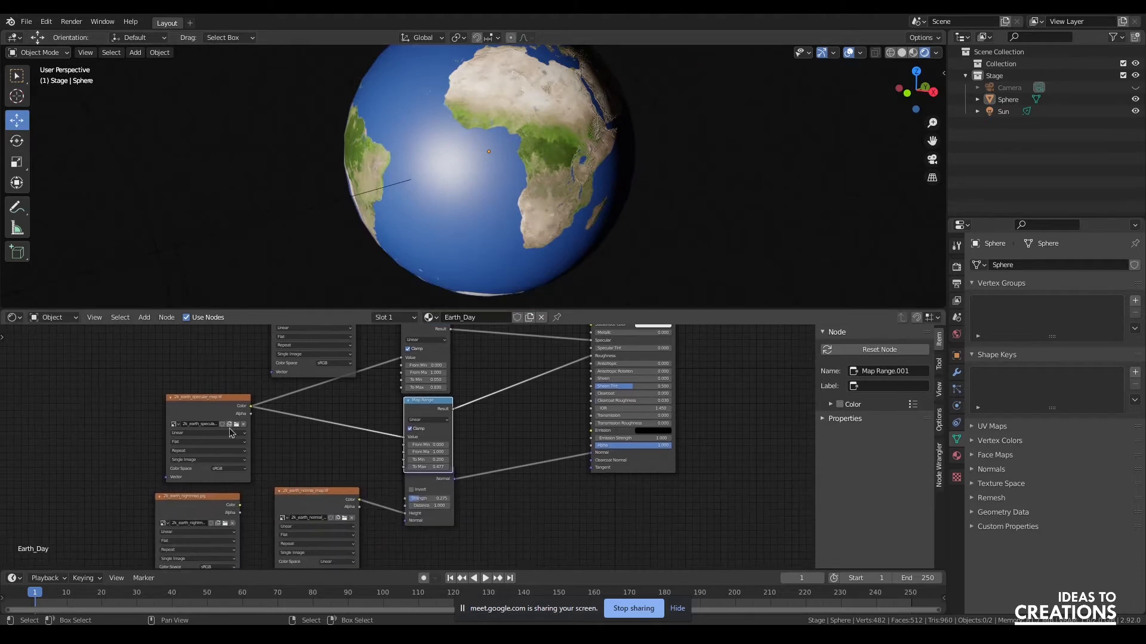
mouse_move(209, 429)
left_mouse_down()
mouse_move(81, 427)
mouse_move(226, 427)
left_mouse_up()
middle_click_drag(329, 453, 336, 378)
middle_click_drag(443, 486, 425, 423)
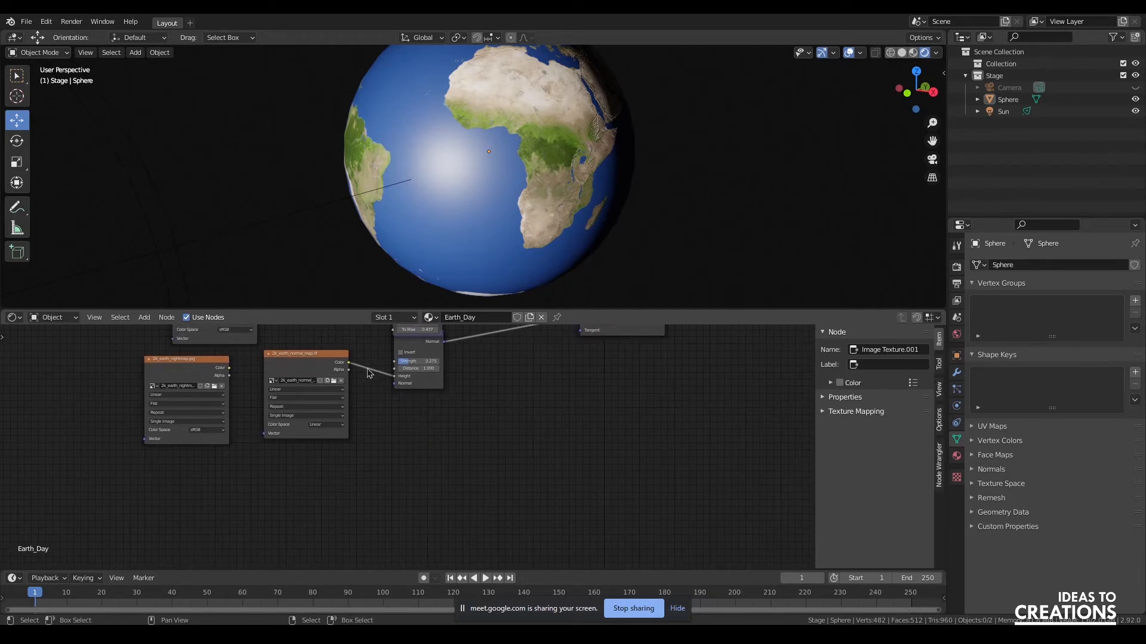
left_click_drag(308, 357, 321, 364)
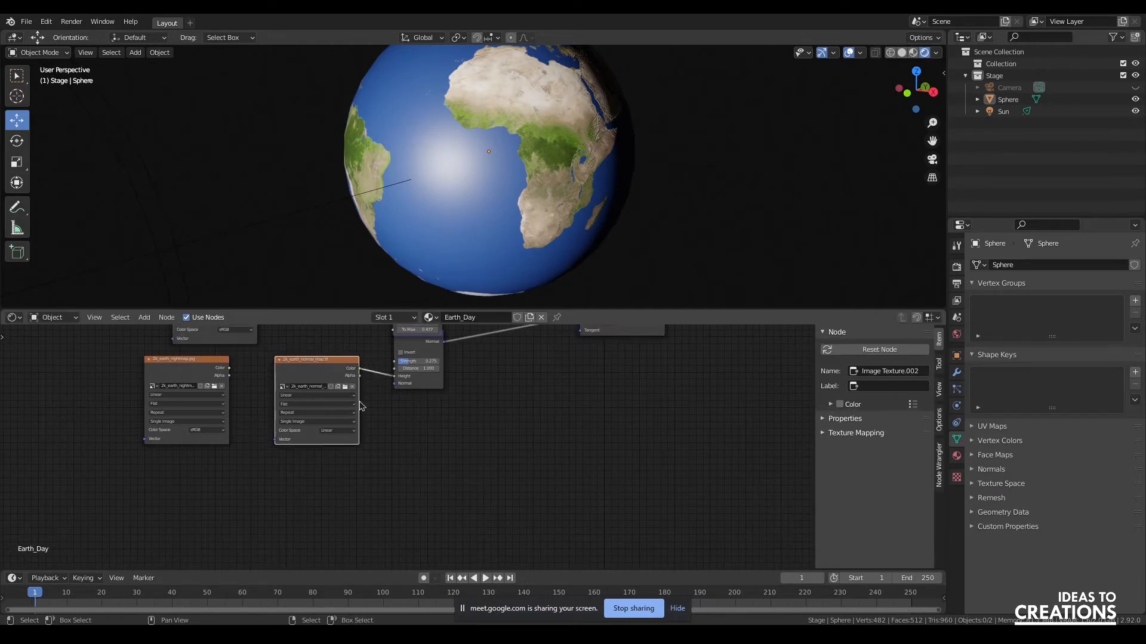
middle_click_drag(512, 393, 480, 464)
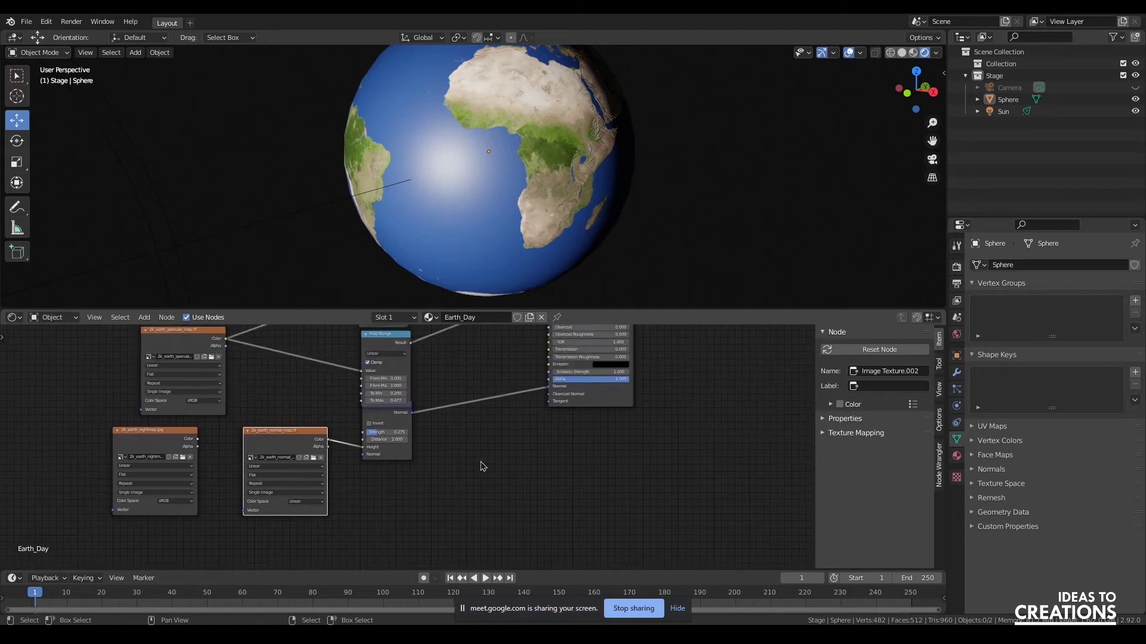
left_click_drag(385, 421, 391, 440)
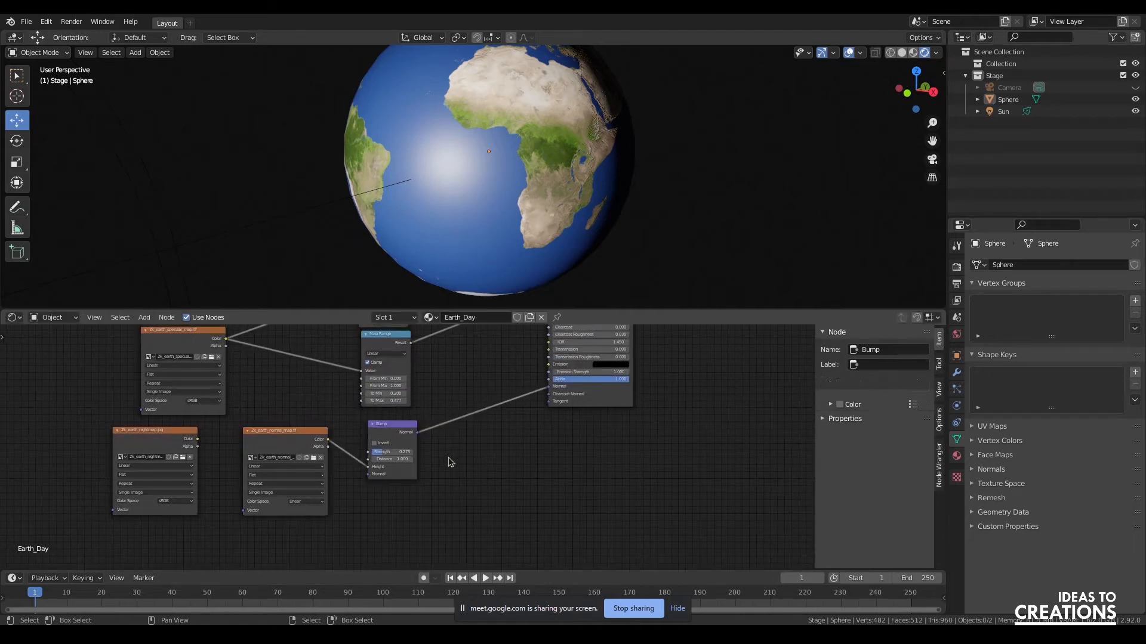
key("shift+a")
type("vec")
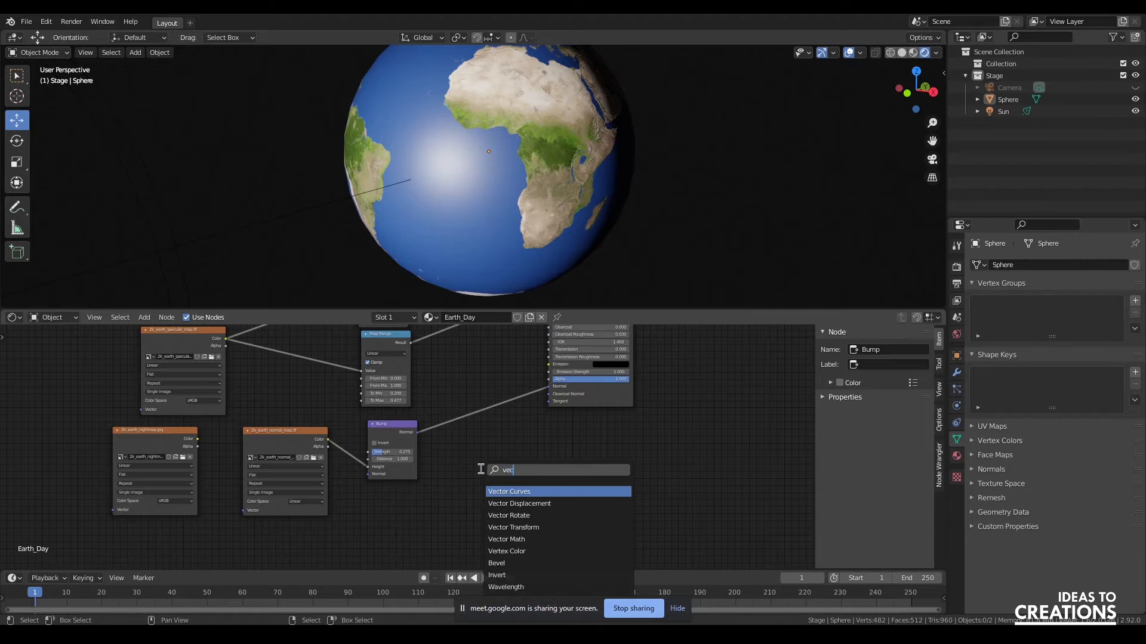
key("Escape")
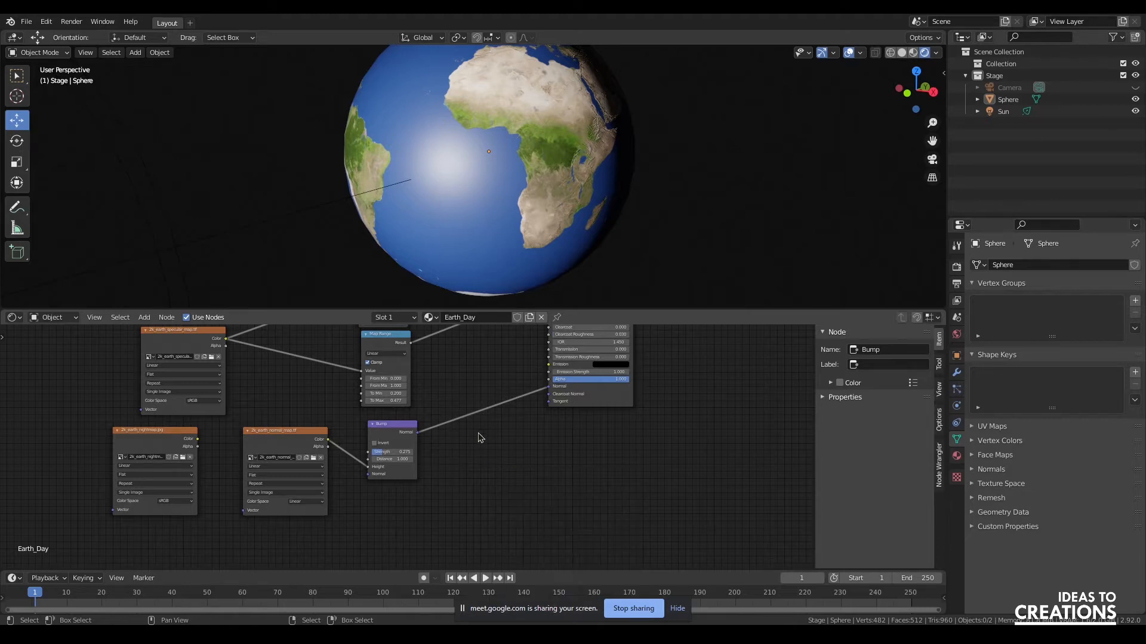
Preview the normal map texture and the second Map Range alone on the sphere, and return the output to the Principled BSDF.
left_click(410, 437)
left_click(397, 432, "ctrl+shift")
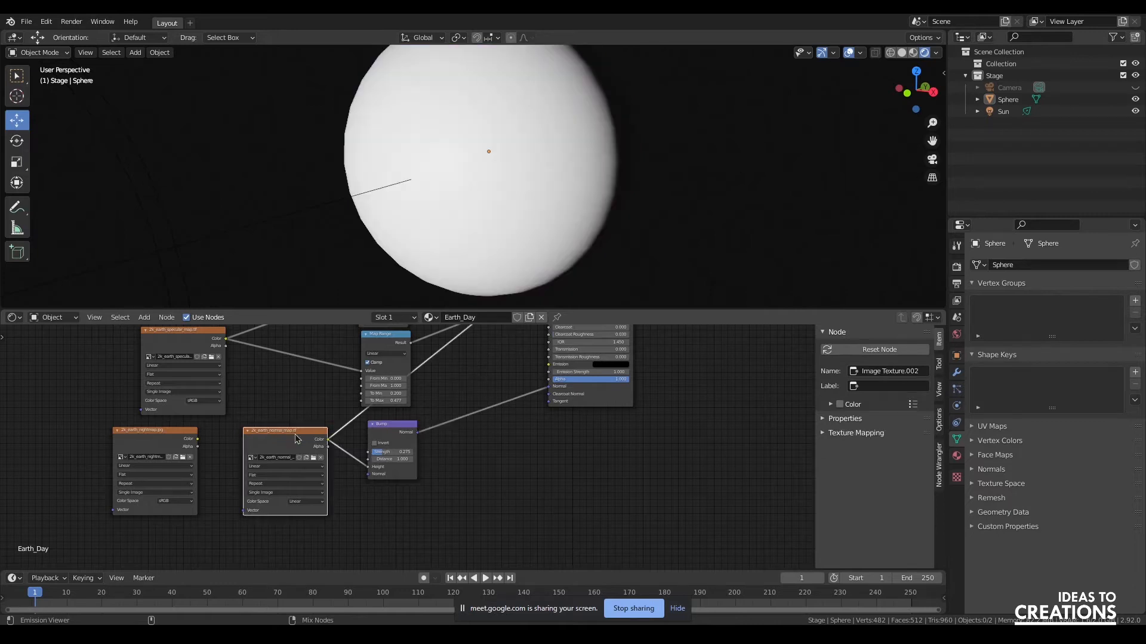
left_click(380, 344, "ctrl+shift")
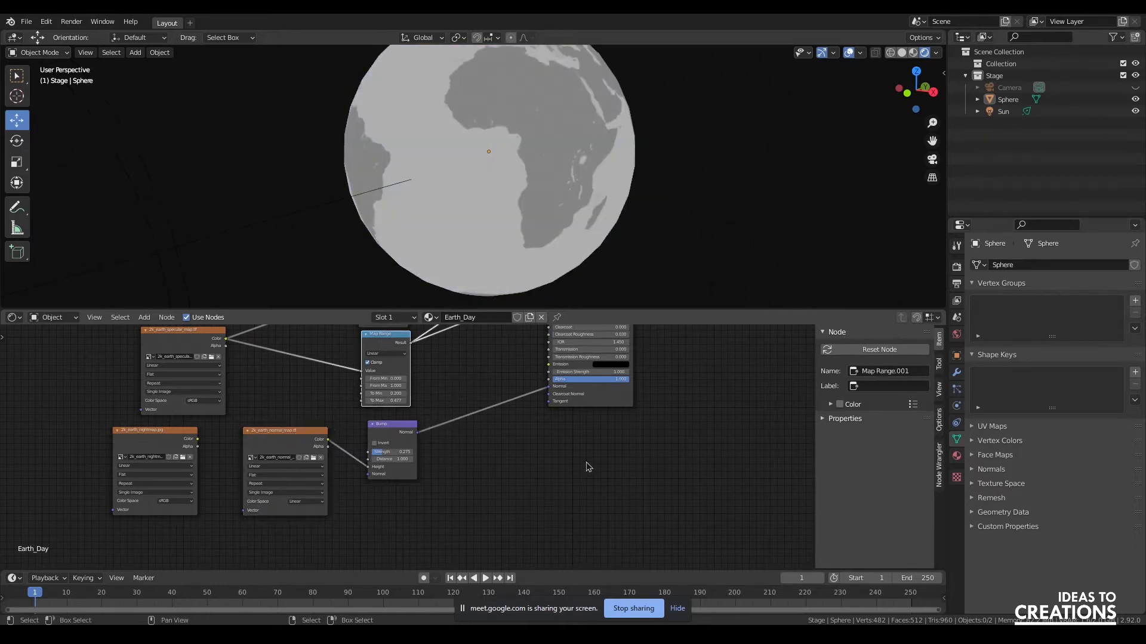
middle_click_drag(586, 463, 586, 552)
left_click(600, 380, "ctrl+shift")
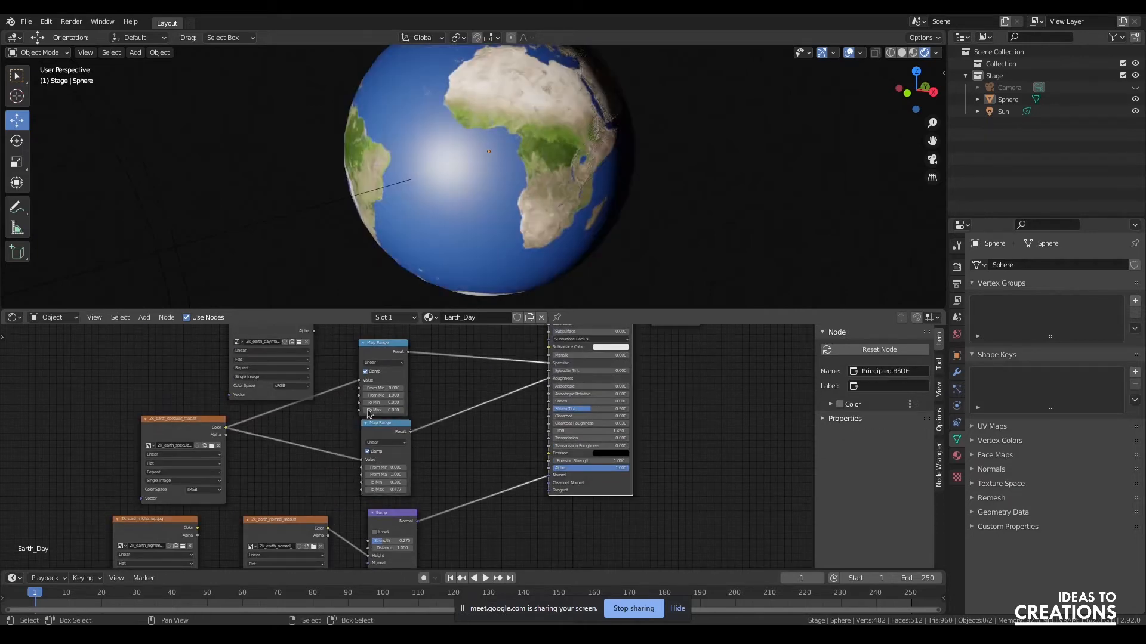
Add a Musgrave Texture node below the Bump node and preview it on the sphere.
middle_click_drag(509, 429, 494, 391)
middle_click_drag(475, 521, 489, 419)
key("shift+a")
left_click(484, 439)
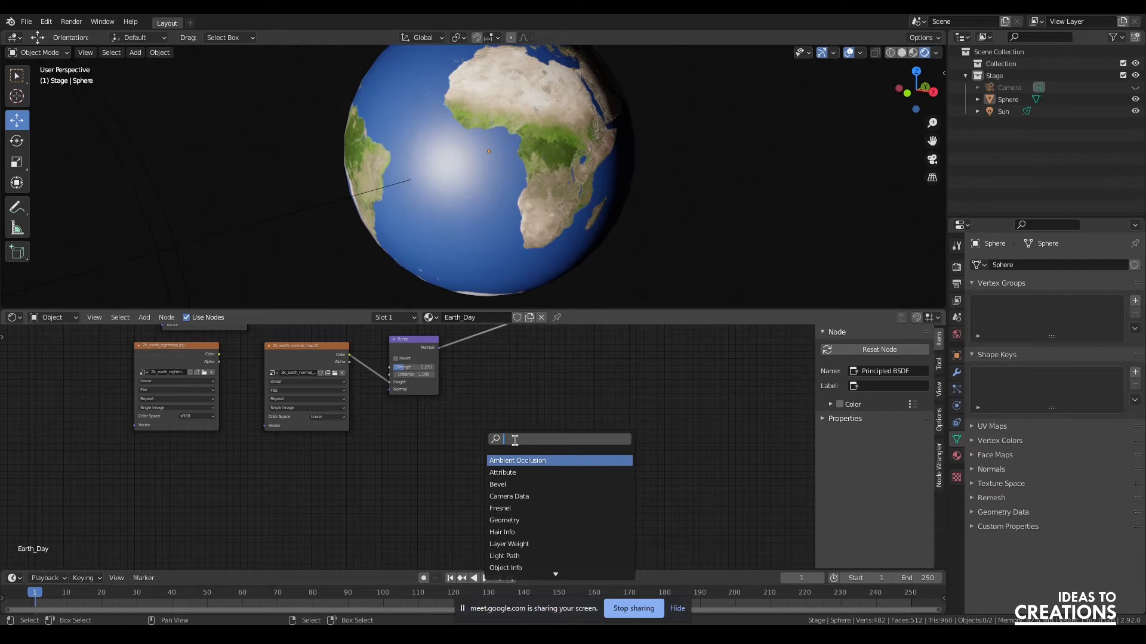
type("musgr")
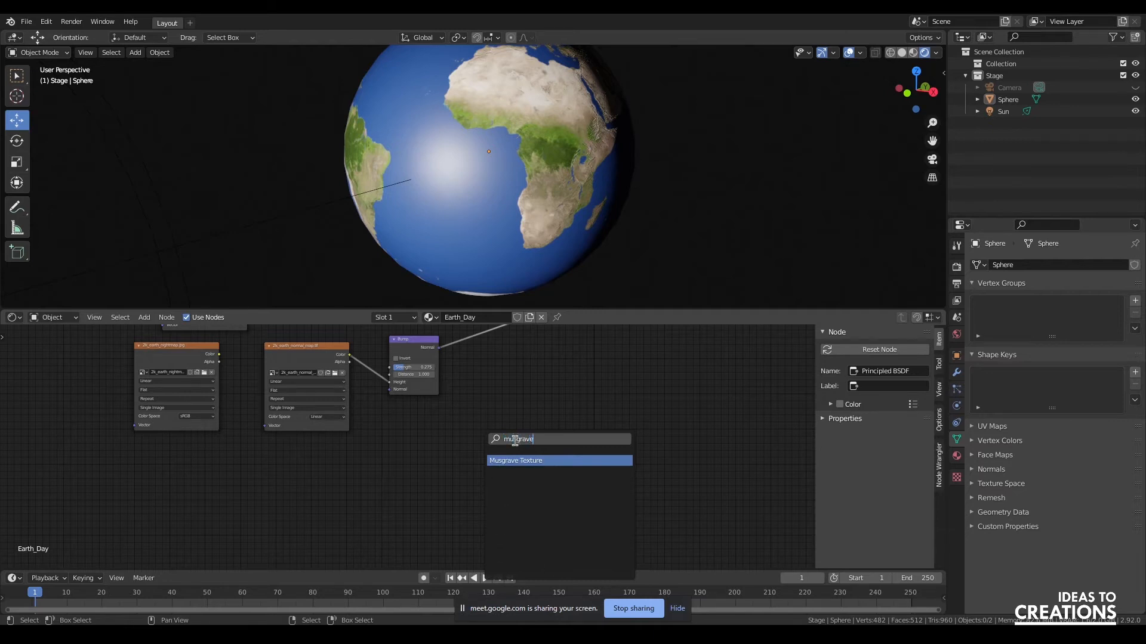
type("ave")
key("Return")
left_click(413, 451)
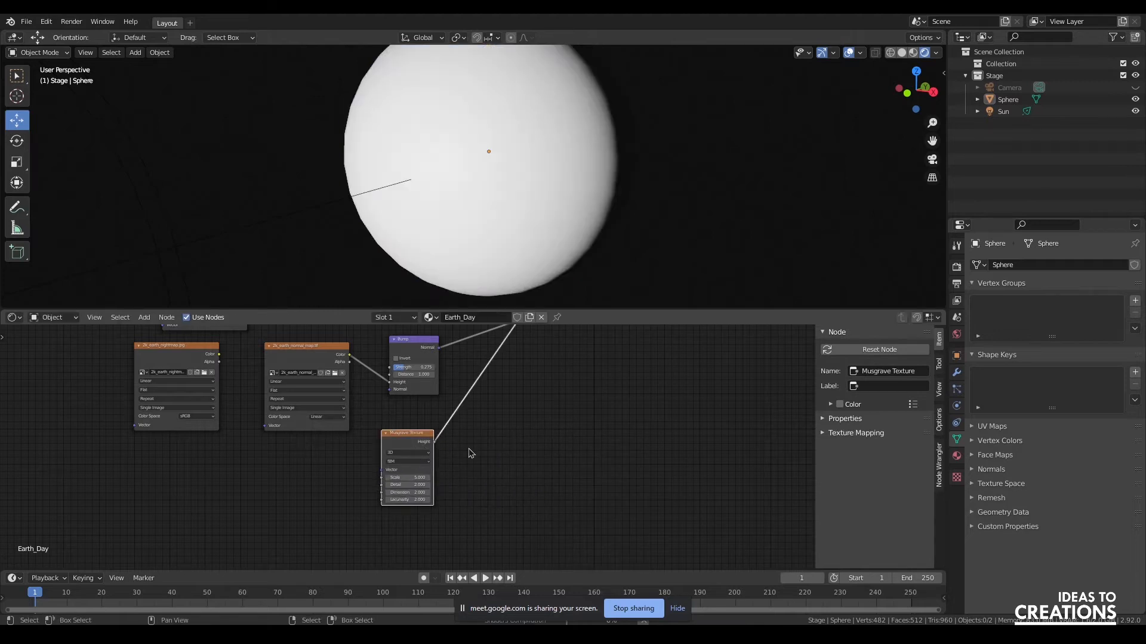
Set the Musgrave Texture's Detail to 13.1 and its Scale to -68.9.
mouse_move(401, 485)
left_mouse_down()
mouse_move(415, 485)
mouse_move(388, 478)
mouse_move(405, 477)
left_mouse_up()
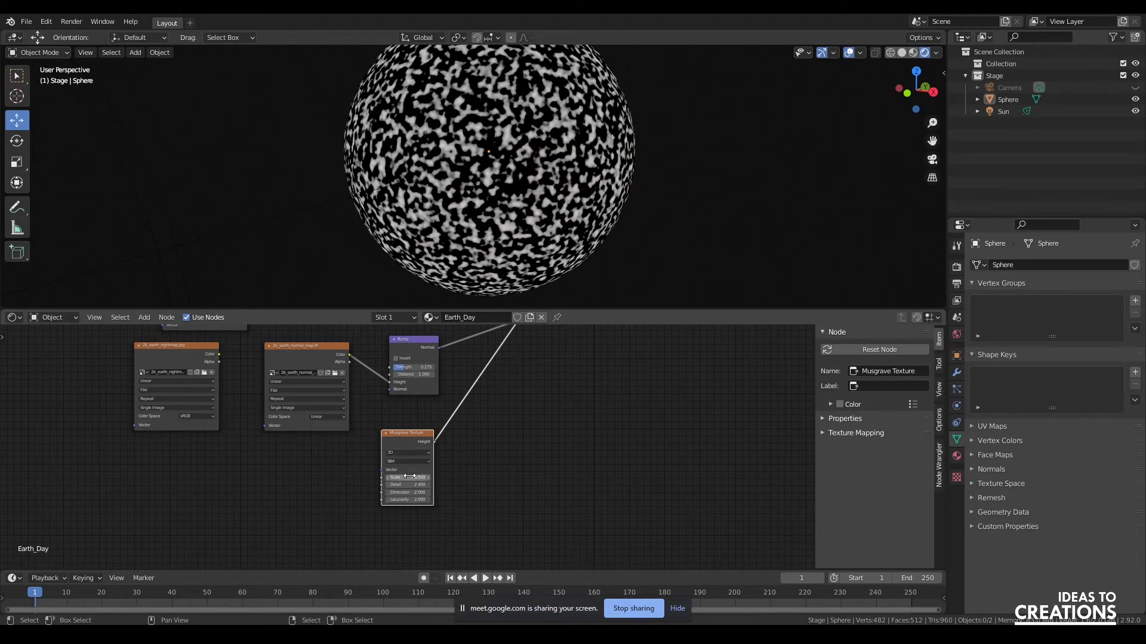
scroll(540, 474, "up", 2)
mouse_move(417, 496)
left_mouse_down()
mouse_move(343, 496)
mouse_move(400, 506)
mouse_move(405, 484)
left_mouse_up()
Try the Multifractal type, settle on Ridged Multifractal for the Musgrave Texture, and set its Scale to -90.9.
left_click(407, 470)
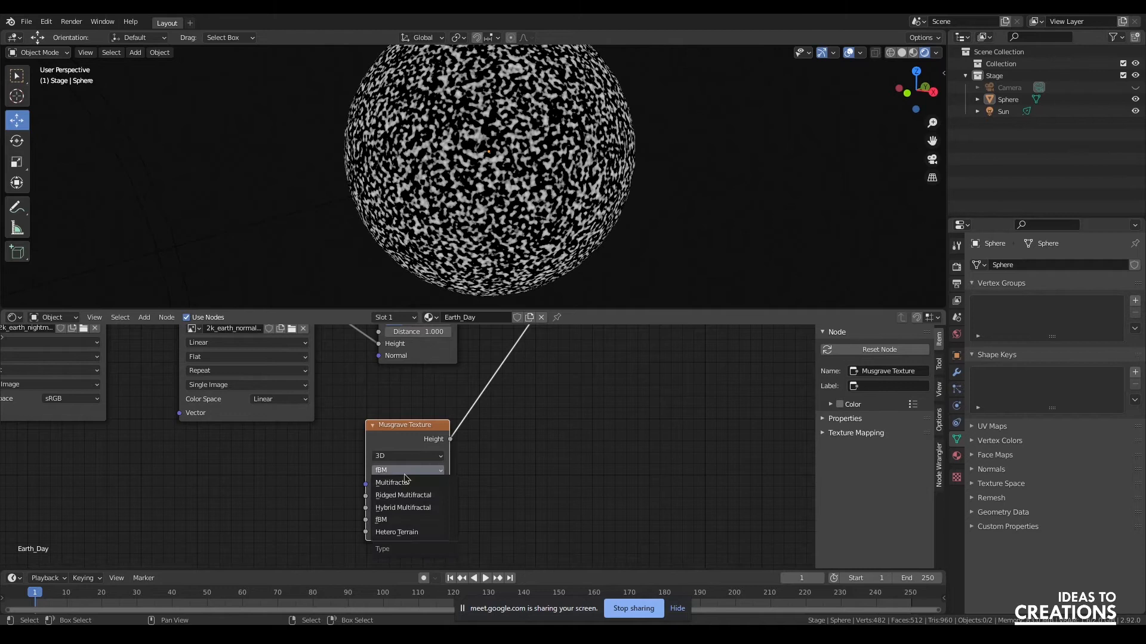
left_click(404, 484)
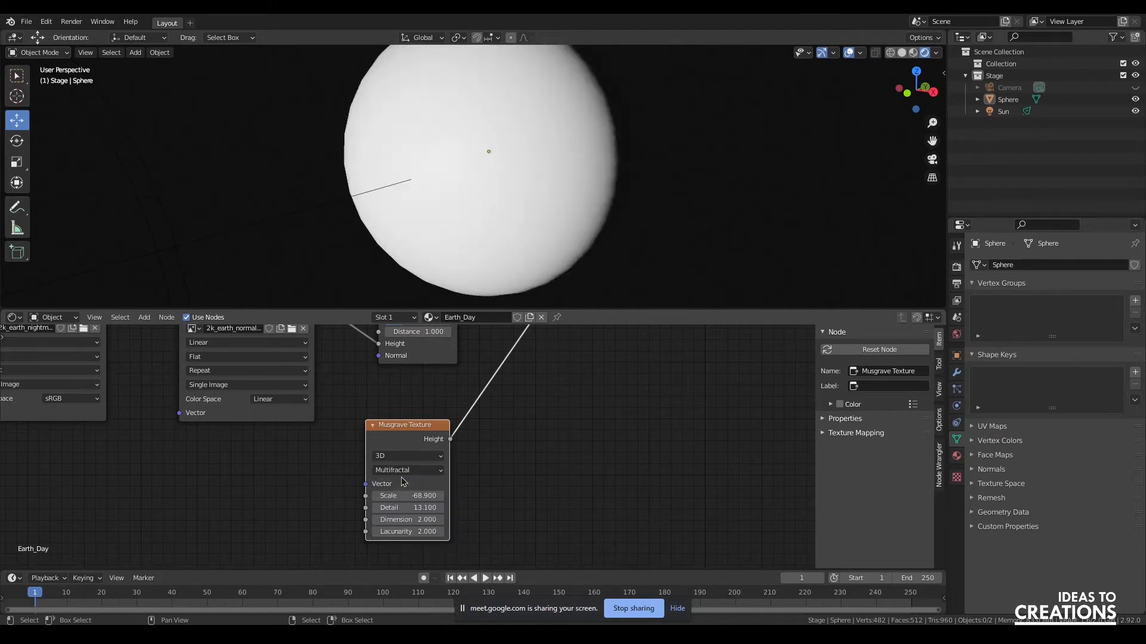
left_click(408, 470)
left_click(401, 497)
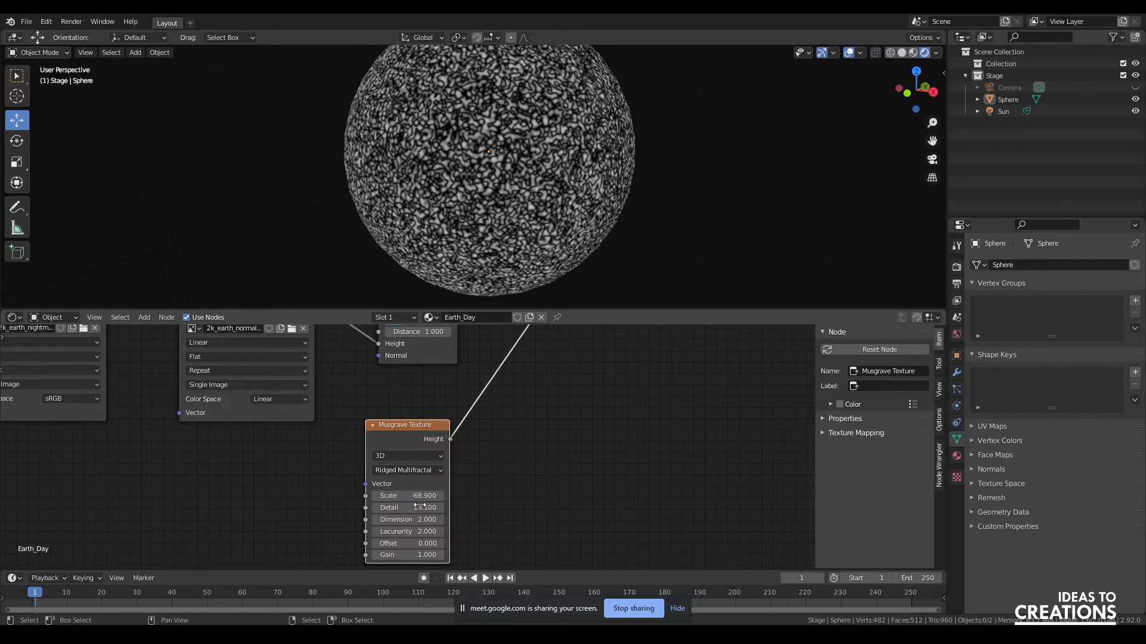
left_click_drag(418, 496, 287, 495)
left_click(401, 453)
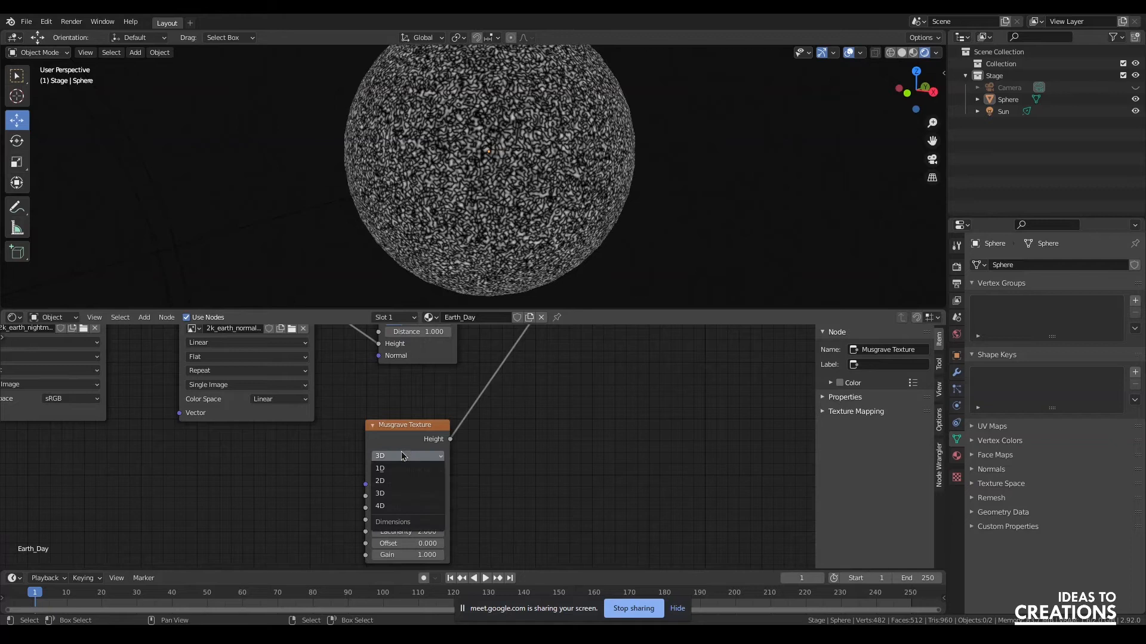
left_click(421, 427)
left_click(513, 430)
Move the Musgrave Texture below the normal map, and add a Wave Texture beside it, previewed on the sphere.
scroll(463, 463, "down", 5)
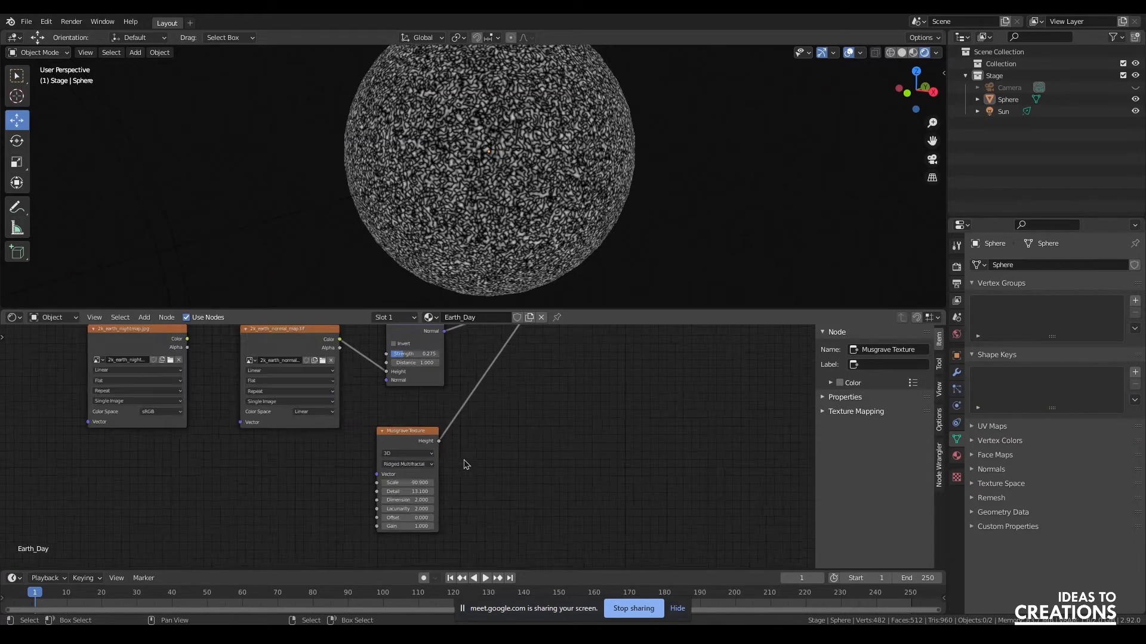
left_click(407, 446)
left_click_drag(407, 446, 348, 478)
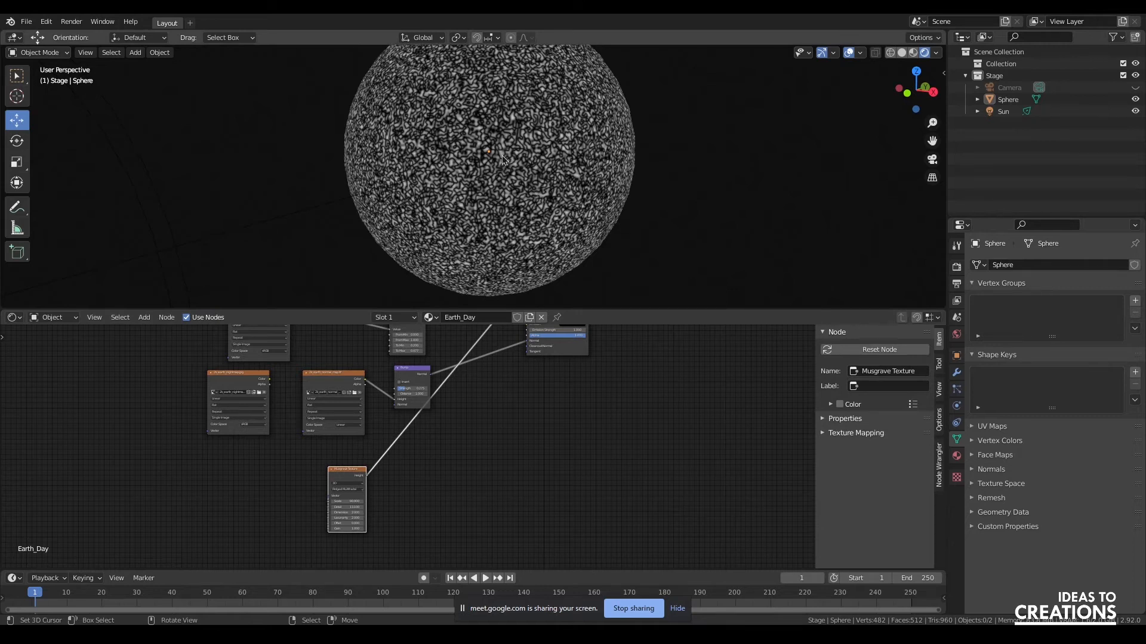
left_click(443, 491)
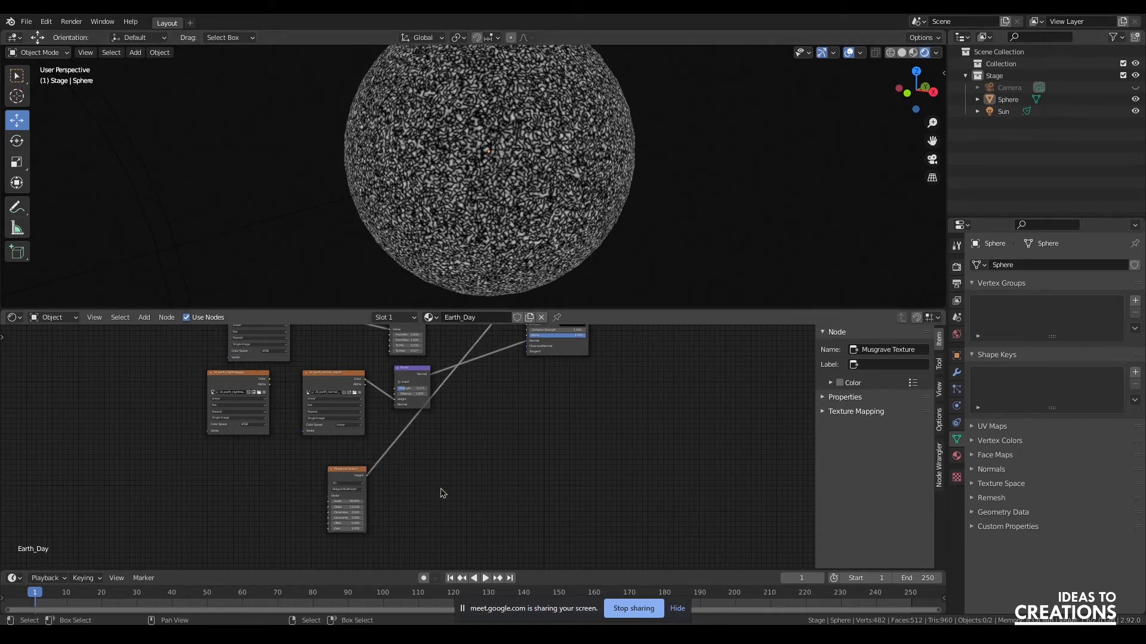
key("shift+a")
left_click(440, 488)
type("wave")
key("Return")
left_click(376, 489)
left_click(376, 486, "ctrl+shift")
left_click_drag(382, 479, 427, 466)
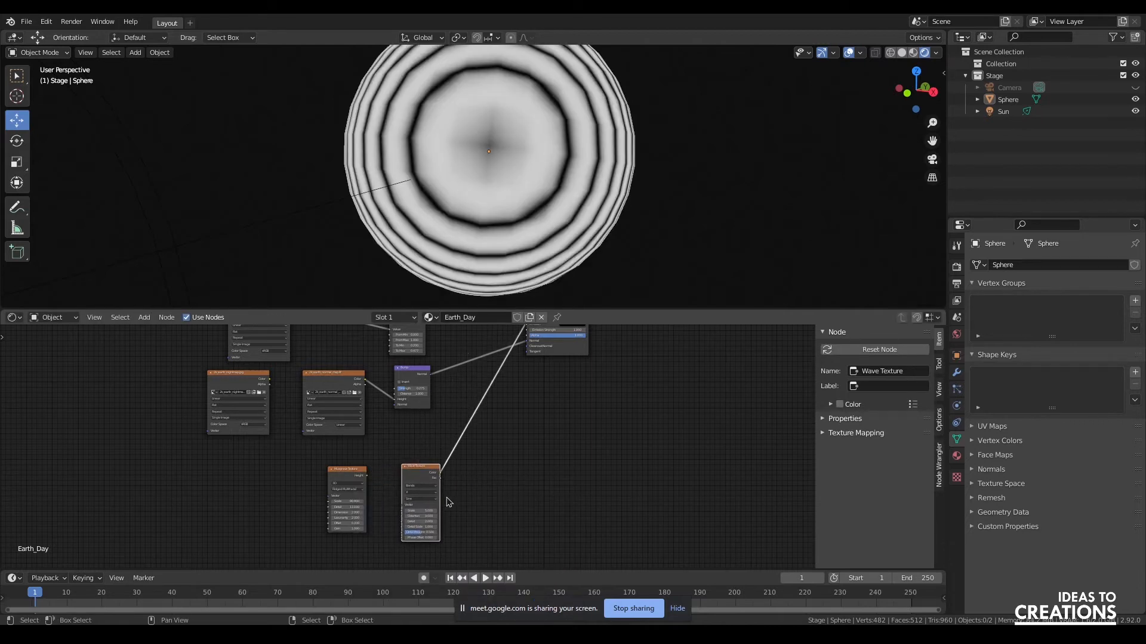
Set the Wave Texture's Scale to 28.3 and Distortion to 19, trying the Y and then the Z band direction.
scroll(445, 498, "up", 6)
scroll(446, 503, "up", 1)
middle_click_drag(494, 522, 489, 450)
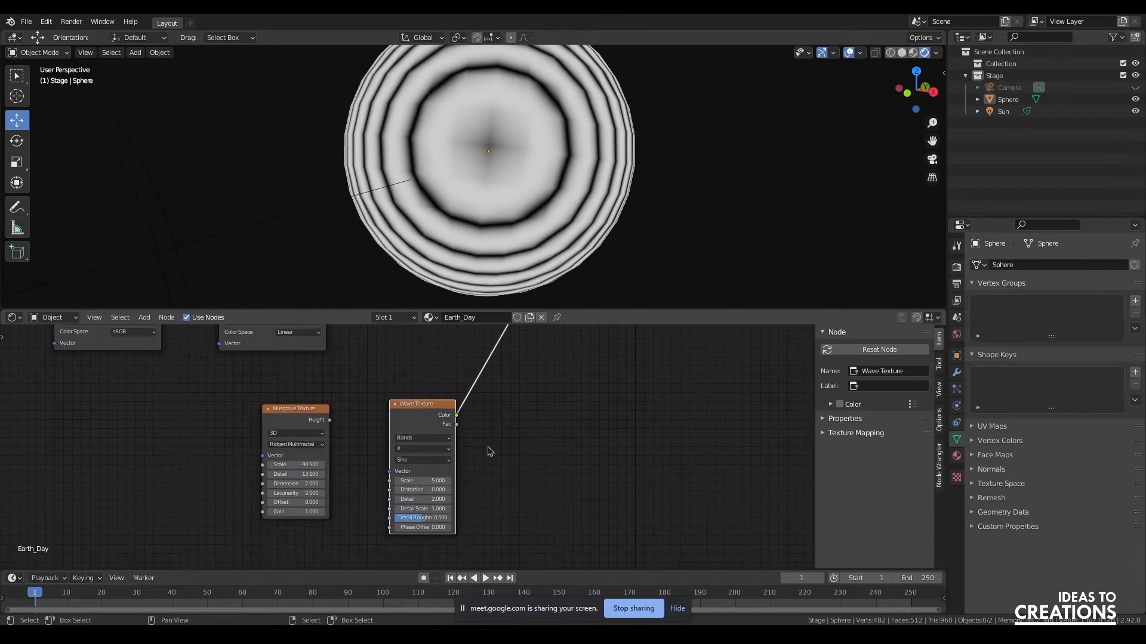
left_click(410, 452)
left_click(410, 460)
left_click(411, 450)
left_click(410, 471)
mouse_move(422, 490)
left_mouse_down()
mouse_move(472, 490)
mouse_move(370, 481)
mouse_move(478, 481)
left_mouse_up()
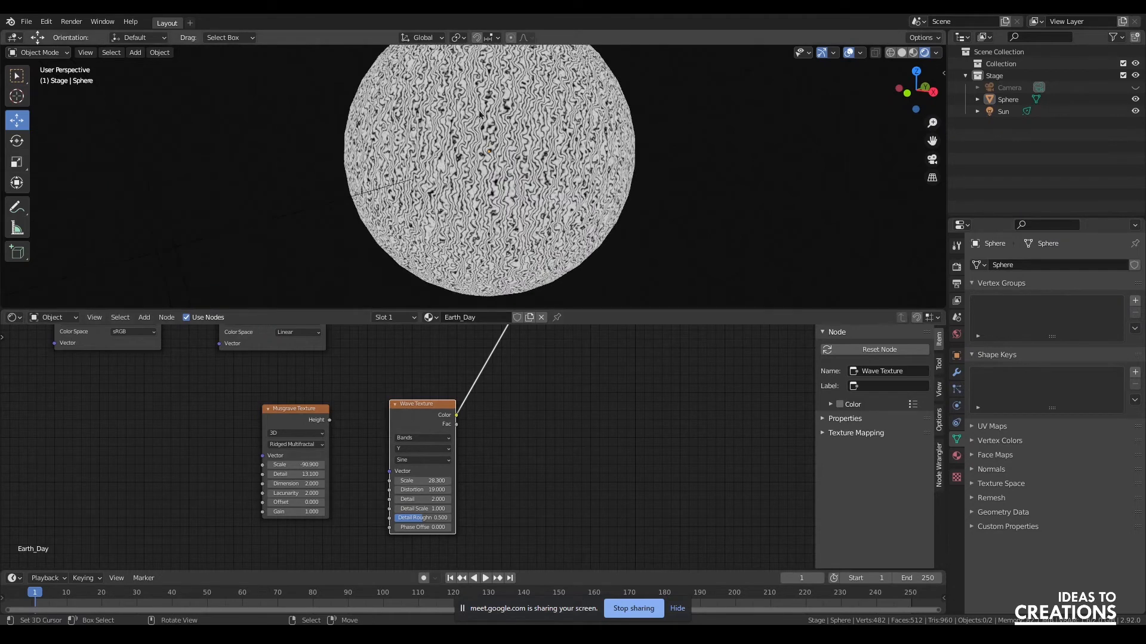
left_click(552, 433)
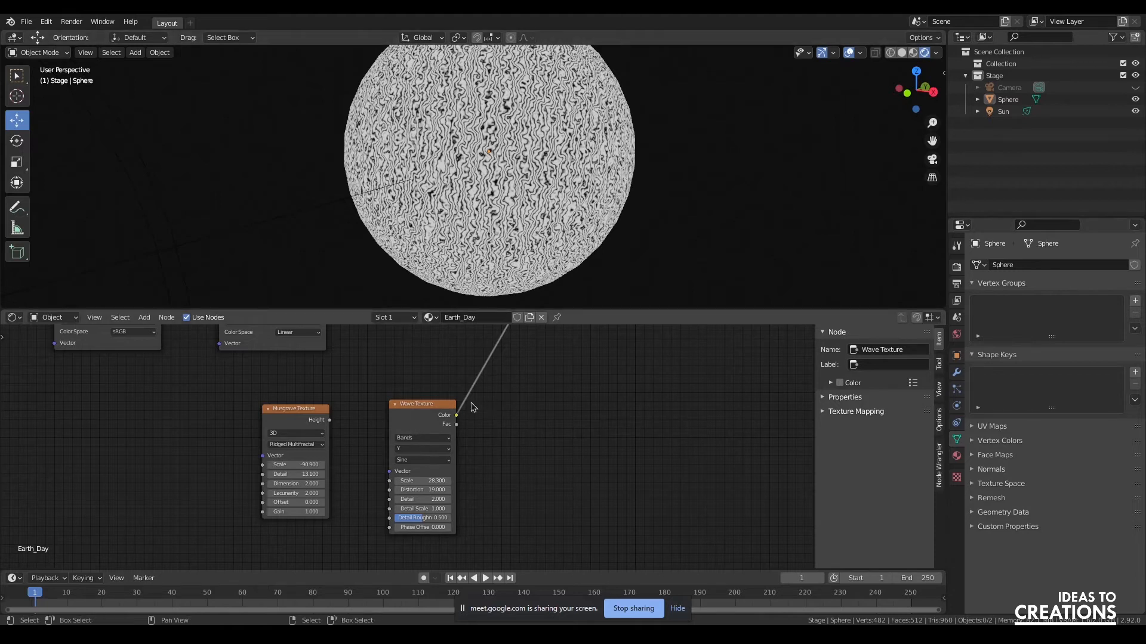
left_click(423, 449)
left_click(418, 477)
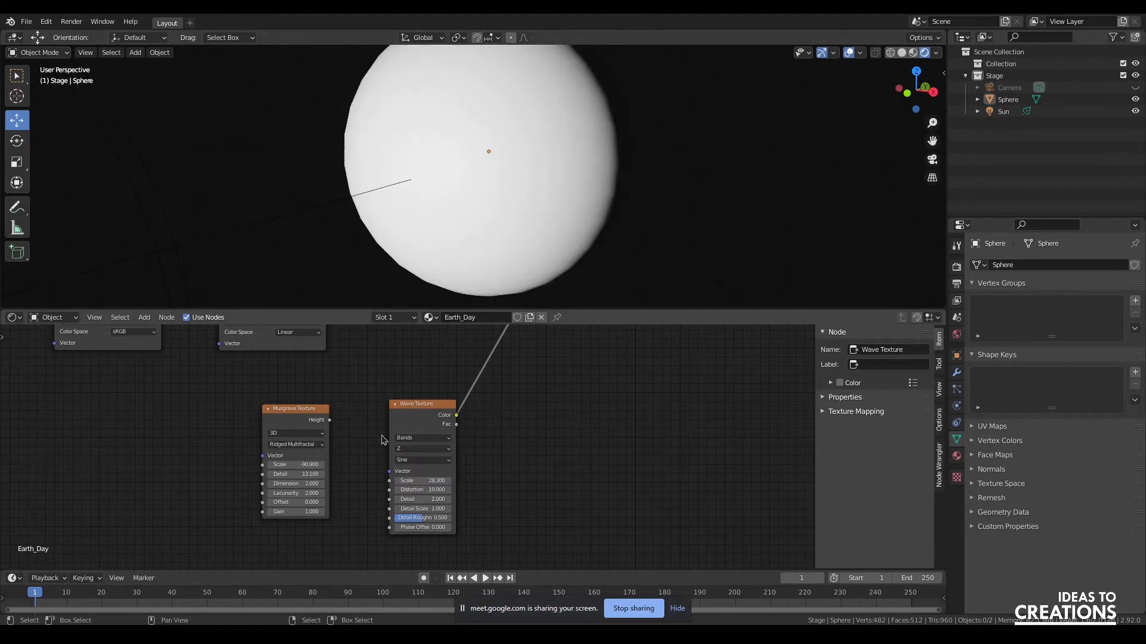
Preview the Musgrave Texture on the sphere again, and move the Wave Texture farther away from it below the other nodes.
left_click(306, 412, "ctrl+shift")
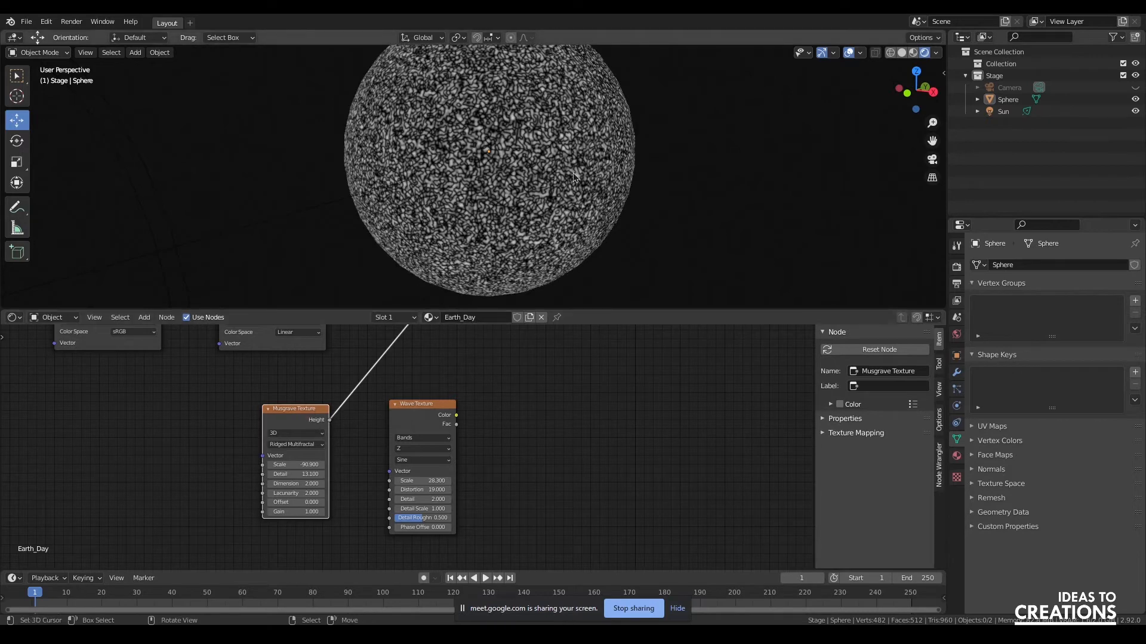
middle_click_drag(540, 409, 544, 503)
left_click_drag(440, 501, 481, 550)
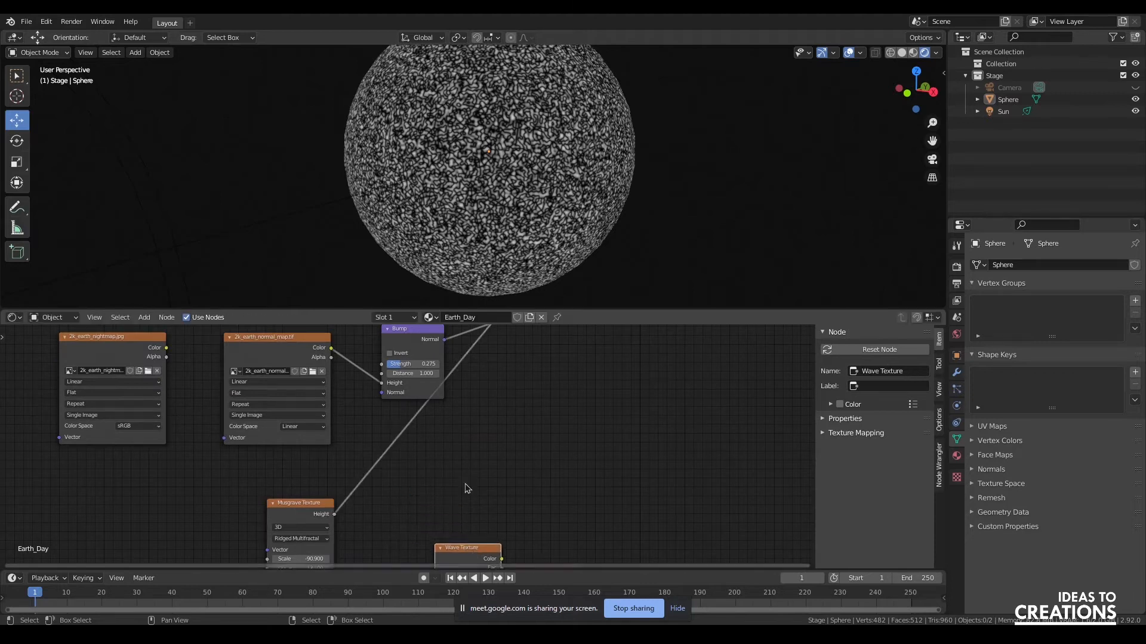
left_click_drag(300, 504, 341, 480)
scroll(465, 427, "down", 3)
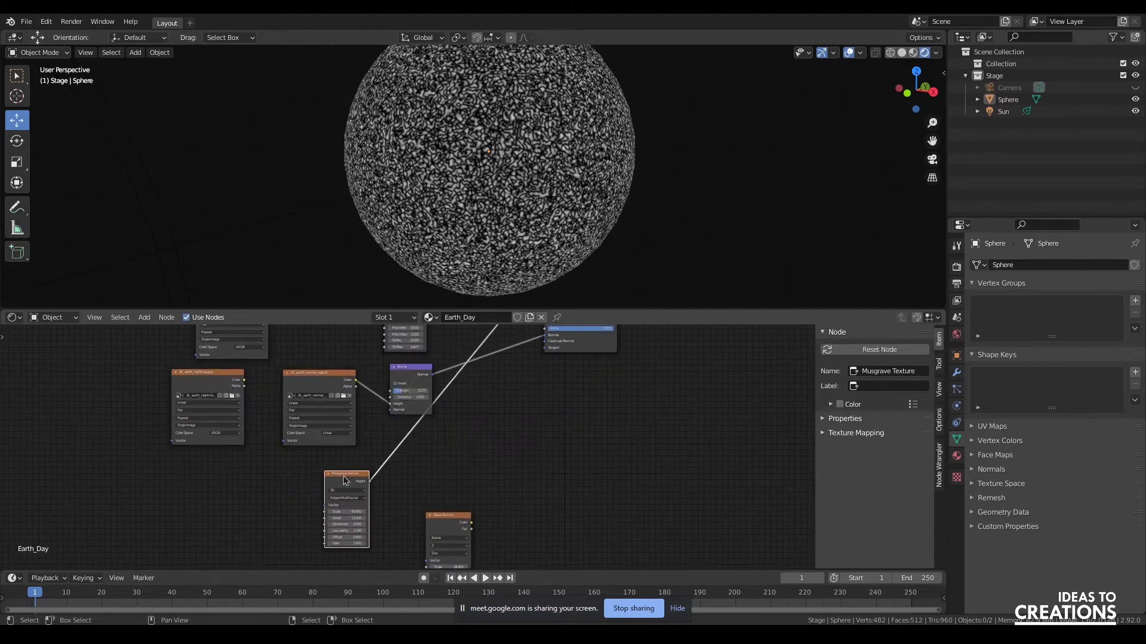
key("shift+a")
left_click(512, 428)
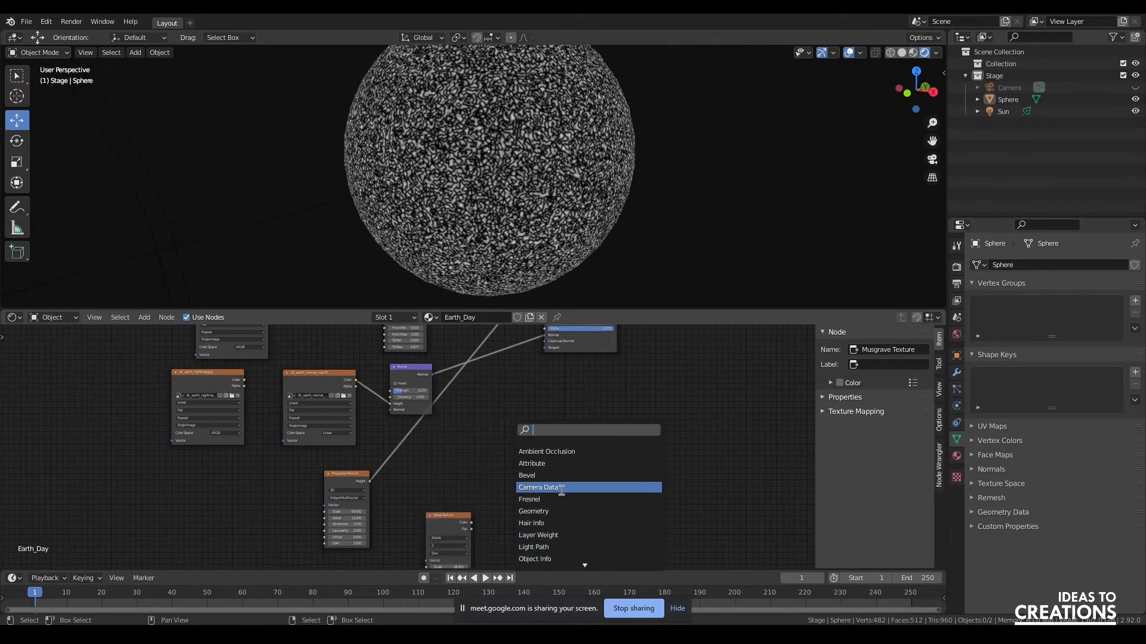
left_click(475, 462)
Compare the specular map's land and ocean mask with the Musgrave pattern by previewing each on the sphere.
middle_click_drag(510, 401, 512, 468)
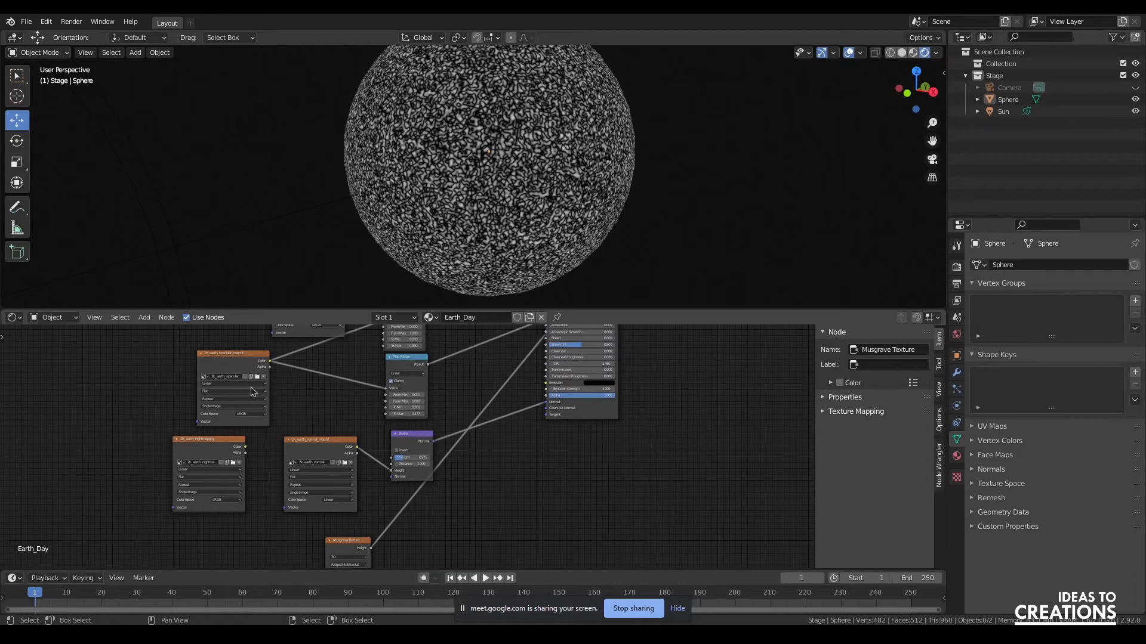
left_click(231, 364, "ctrl+shift")
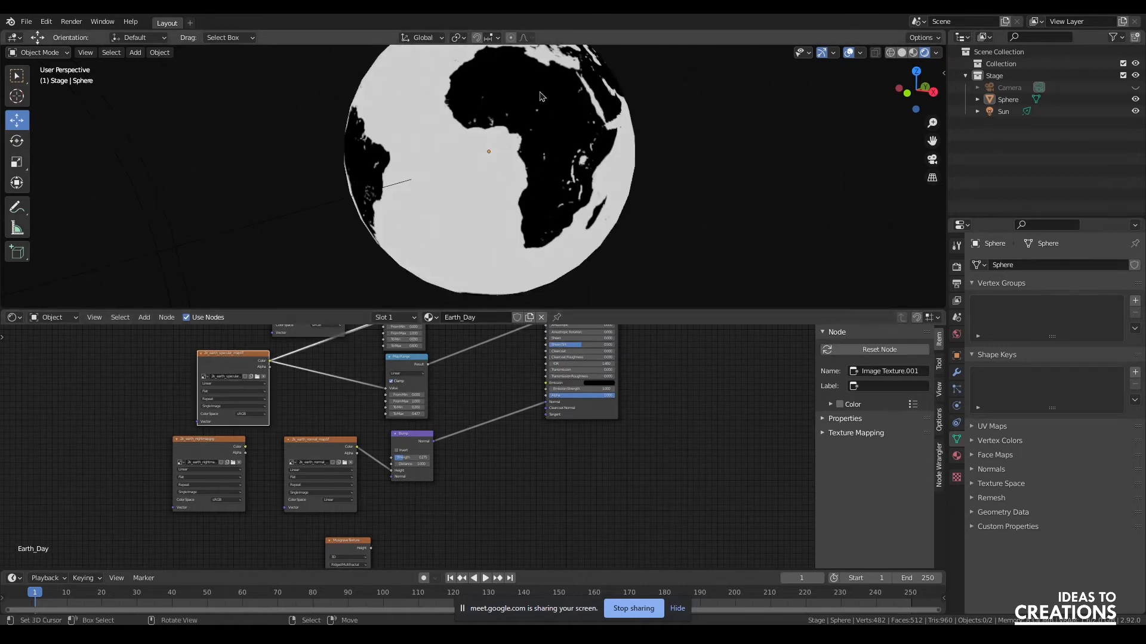
left_click(349, 550, "ctrl+shift")
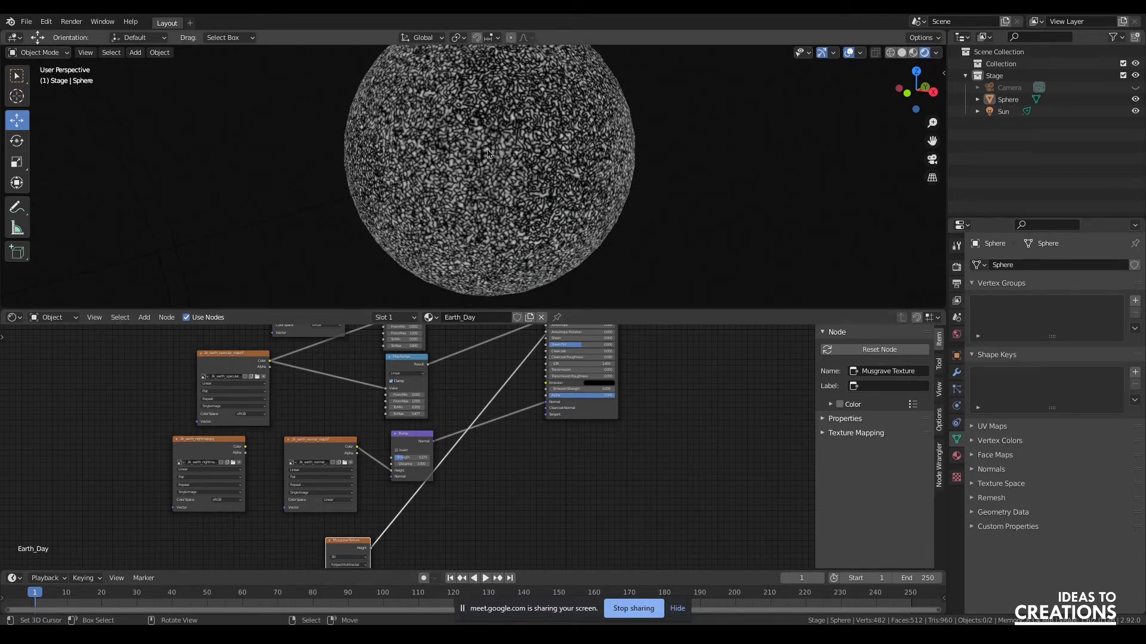
middle_click_drag(596, 428, 583, 466)
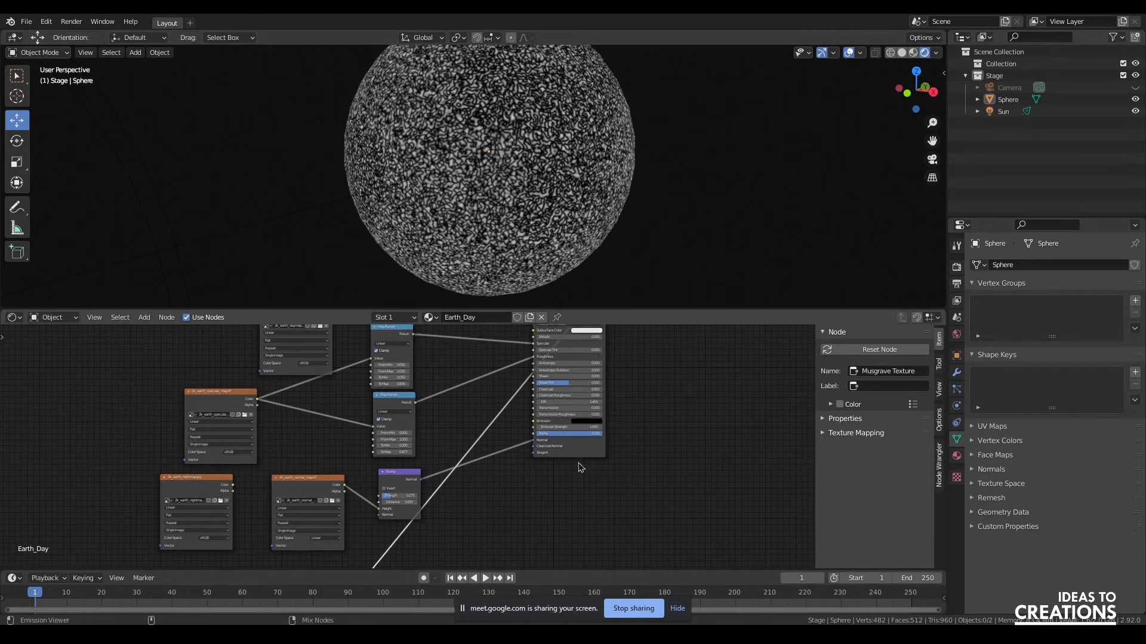
Preview the complete Principled BSDF material on the sphere again and inspect the surface around Africa.
left_click(590, 454, "ctrl+shift")
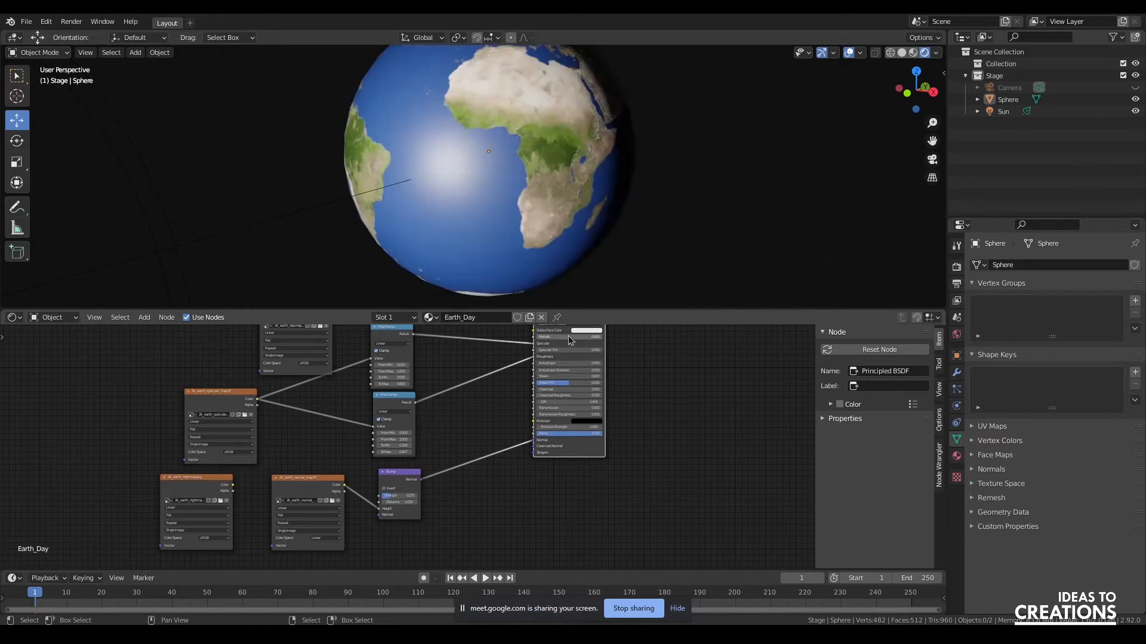
left_click(398, 474)
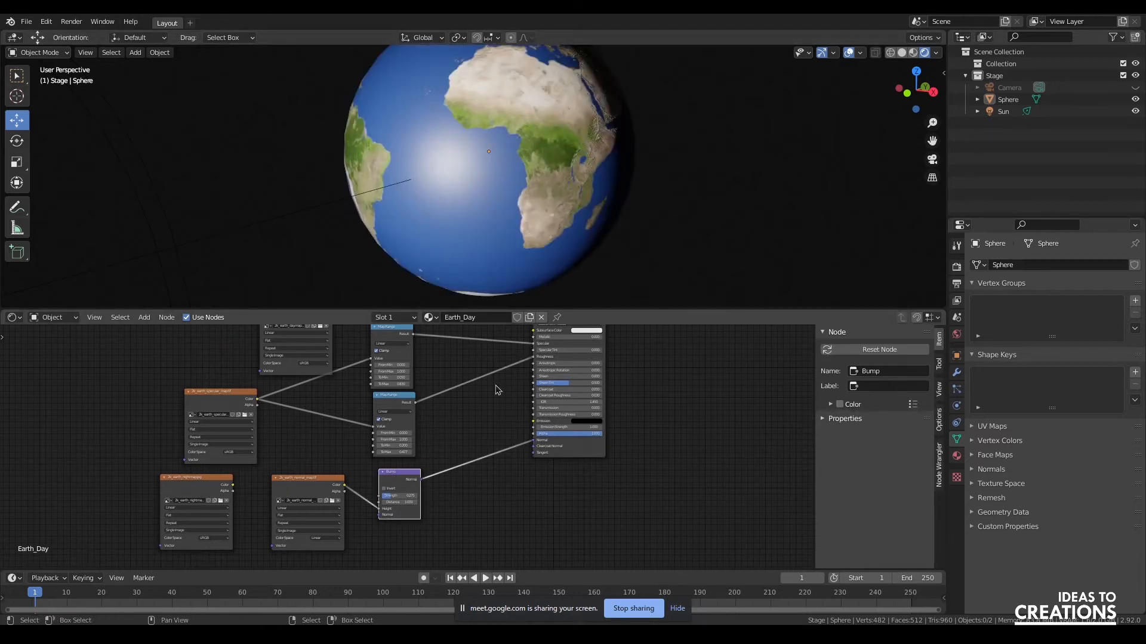
left_click_drag(916, 90, 889, 92)
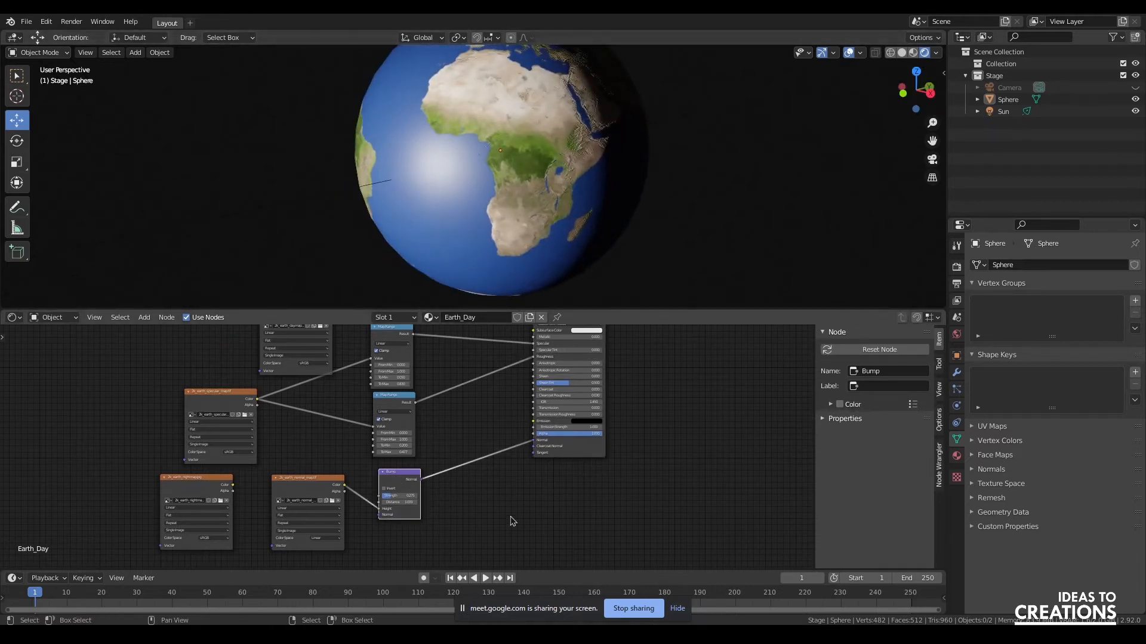
middle_click_drag(505, 522, 534, 429)
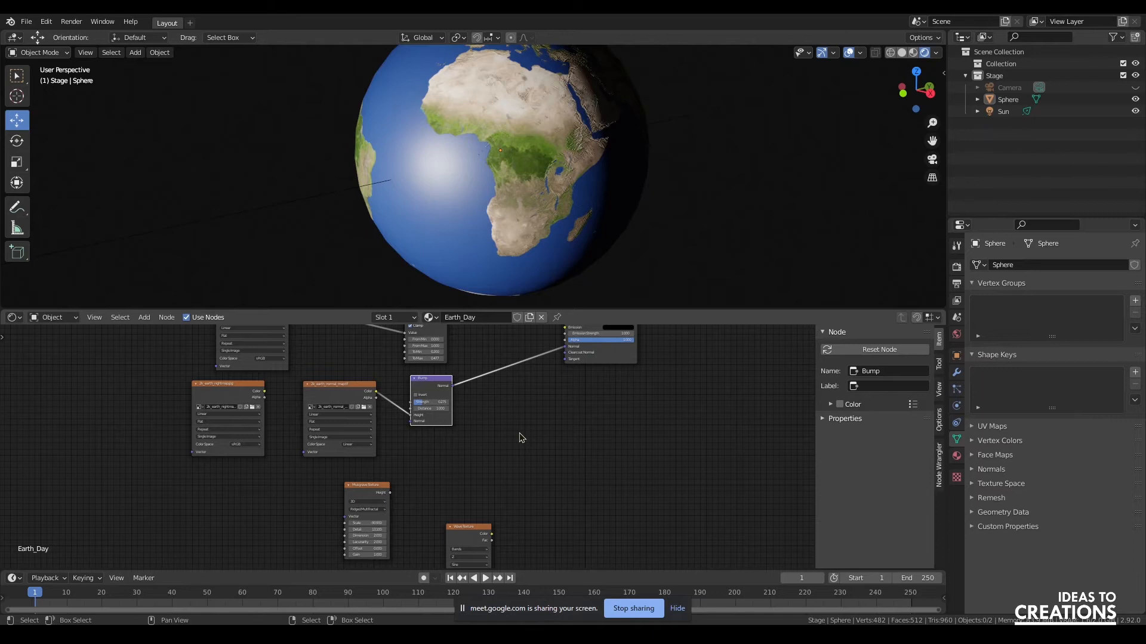
Move the Musgrave Texture above the image textures, and shift the day map node down beside the specular map.
left_click_drag(374, 493, 429, 342)
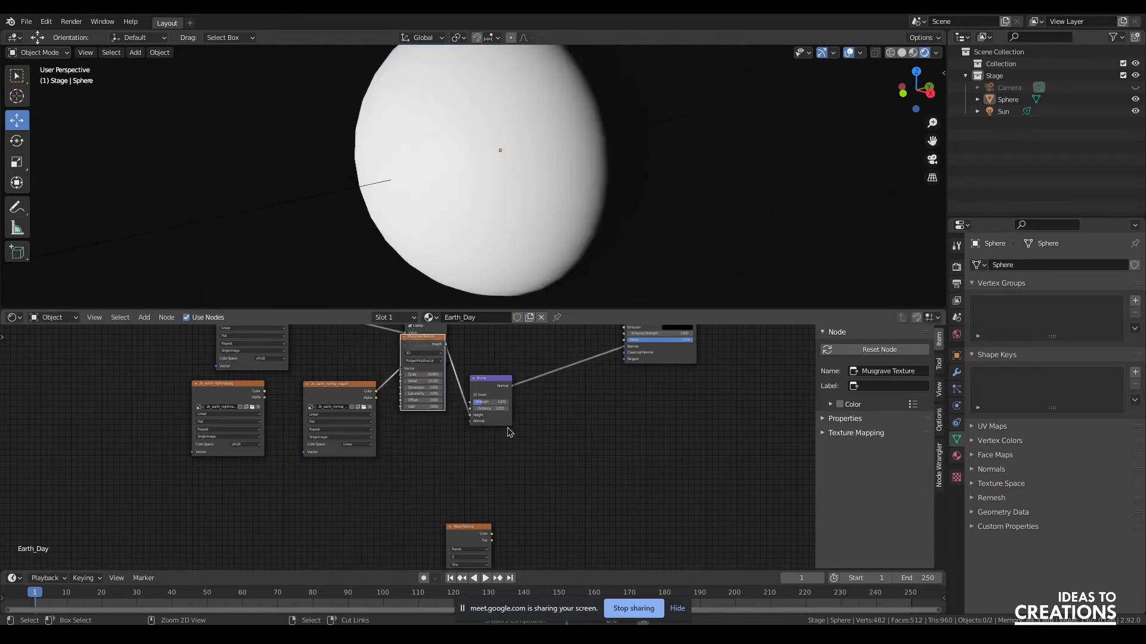
key("ctrl+z")
left_click_drag(361, 508, 152, 365)
middle_click_drag(334, 361, 325, 514)
left_click_drag(149, 513, 166, 347)
left_click_drag(303, 372, 297, 418)
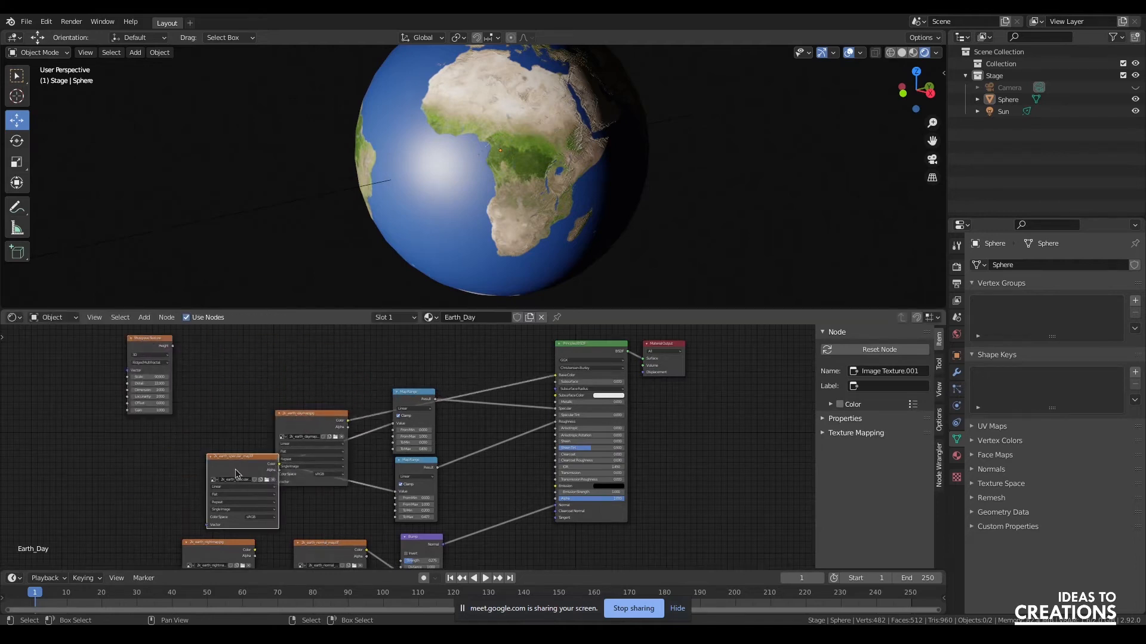
Duplicate the specular map node beside the Musgrave Texture, and delete the copy.
left_click(247, 457)
key("shift+d")
left_click(240, 348)
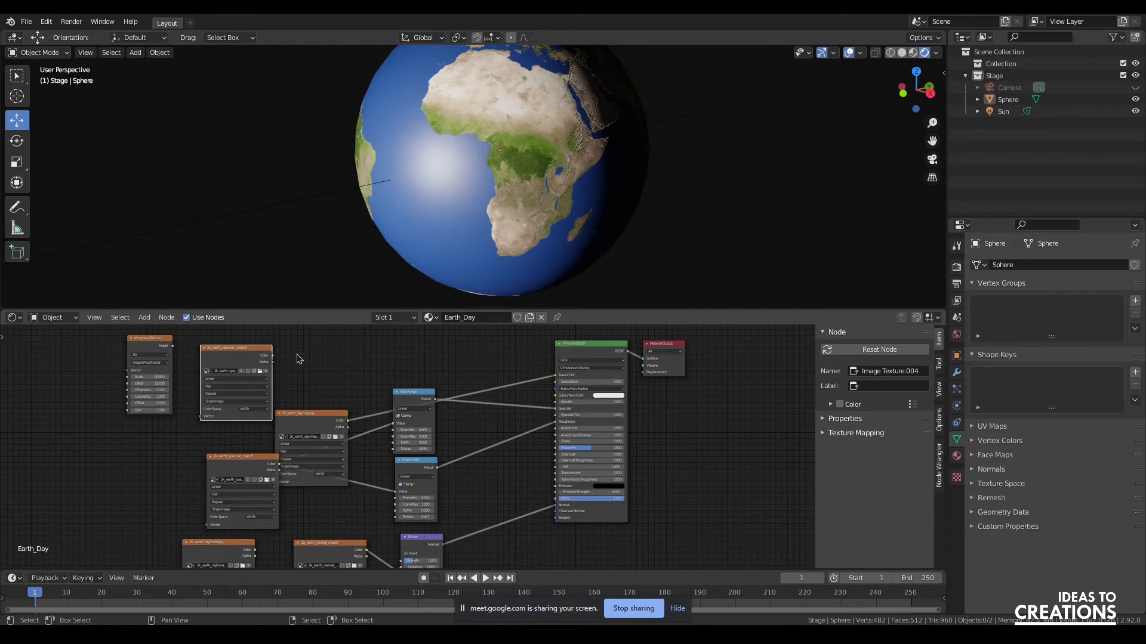
key("x")
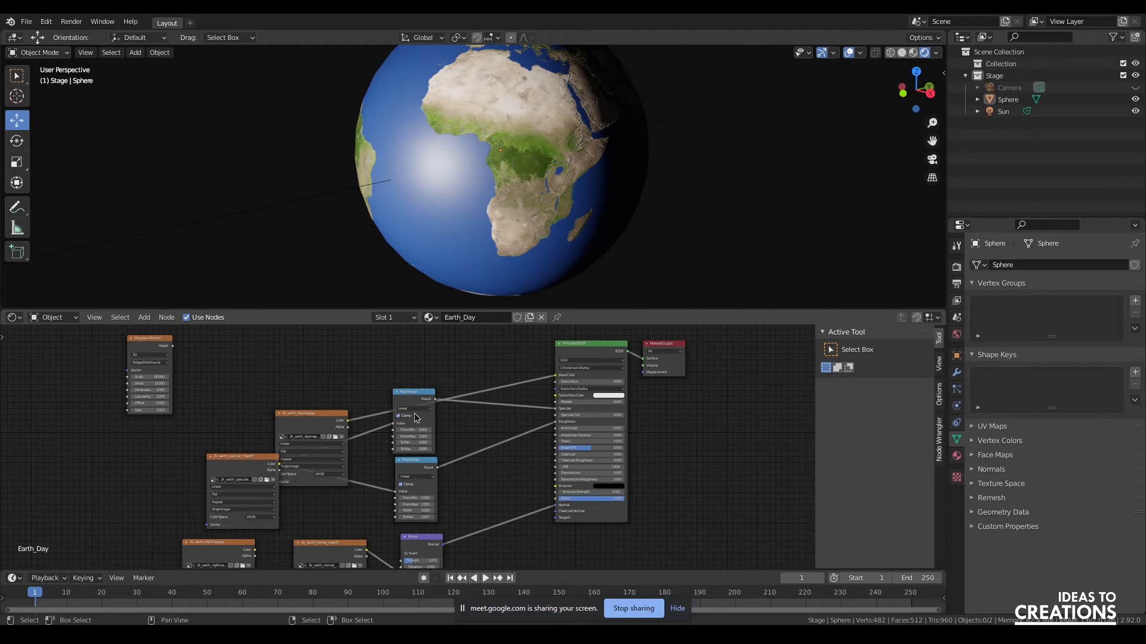
Delete the Musgrave Texture node from the Earth_Day material.
middle_click_drag(442, 147, 468, 141)
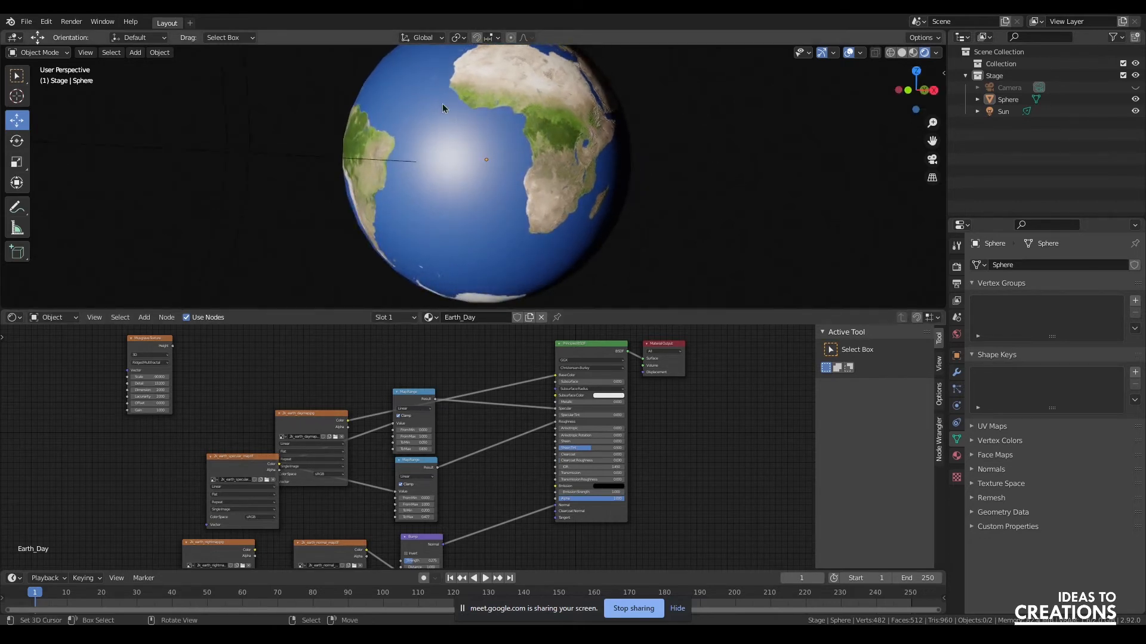
left_click(155, 344)
key("x")
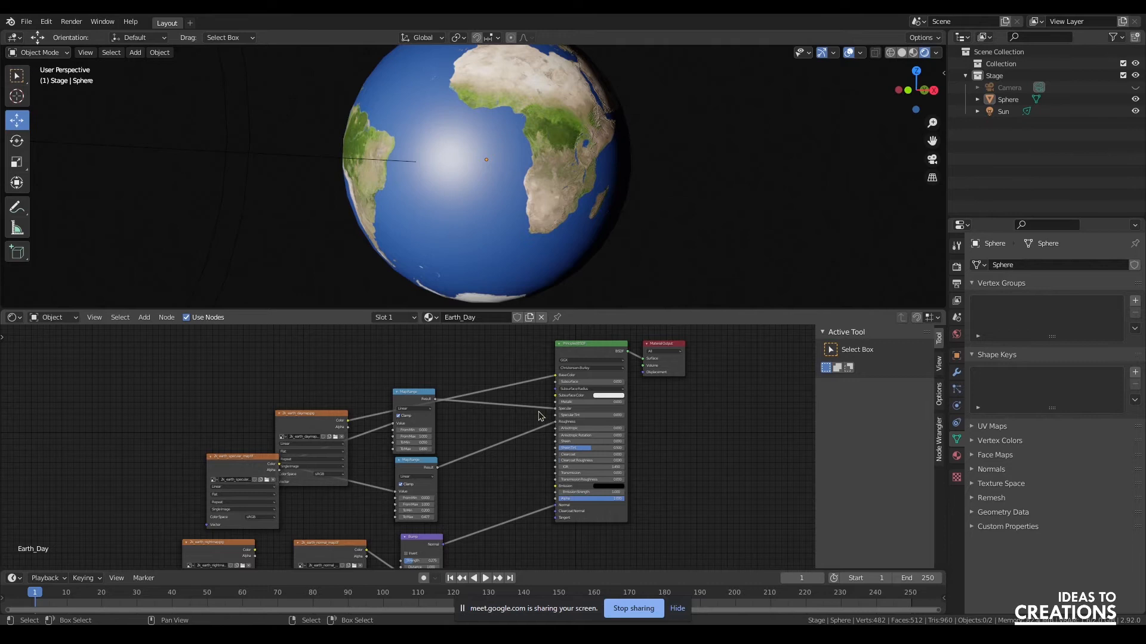
Rearrange the nodes with the day map above the Map Range nodes and the specular map beside them, clear of each other.
left_click_drag(922, 92, 865, 98)
scroll(321, 428, "down", 2)
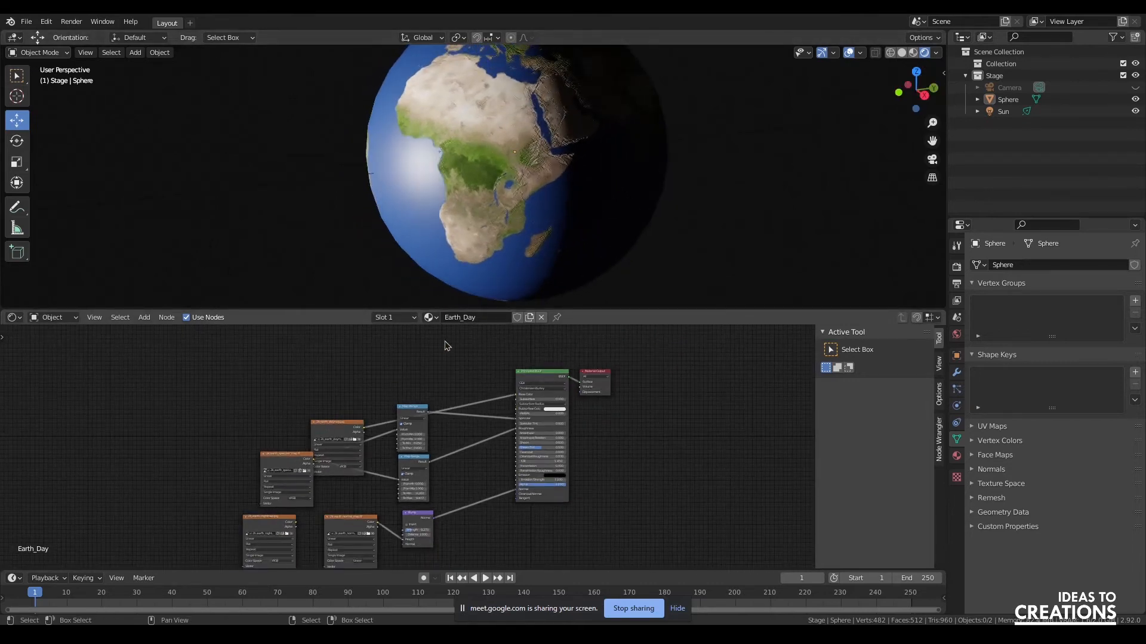
left_click_drag(636, 311, 635, 265)
scroll(572, 226, "down", 4)
scroll(572, 225, "up", 1)
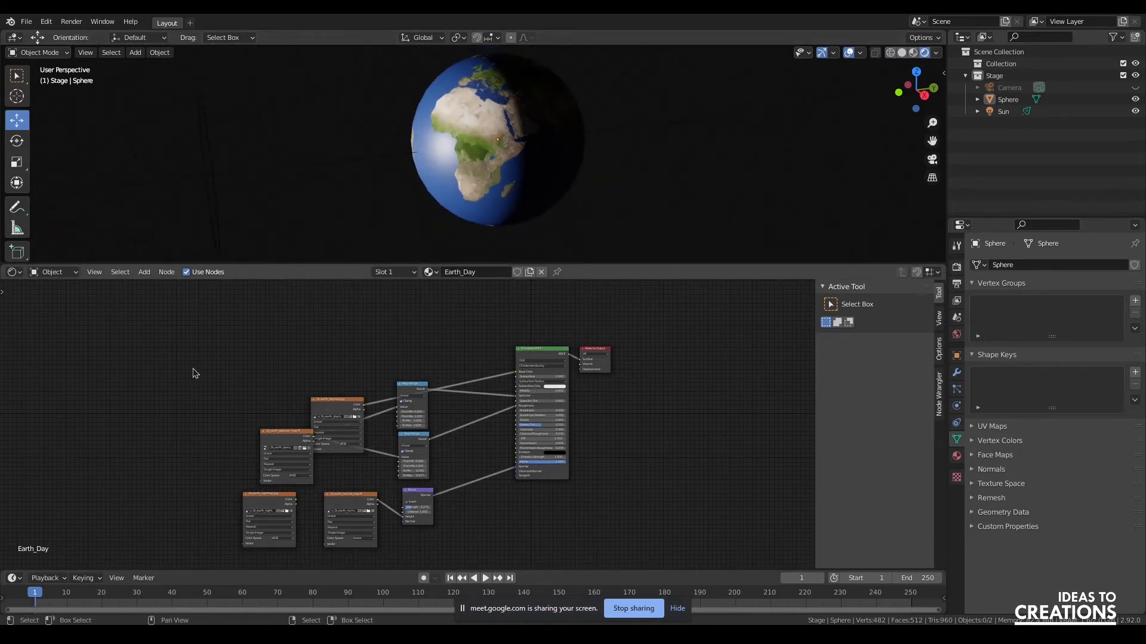
middle_click_drag(245, 376, 260, 343)
left_click_drag(288, 389, 233, 364)
left_click_drag(363, 351, 373, 287)
left_click_drag(239, 376, 333, 376)
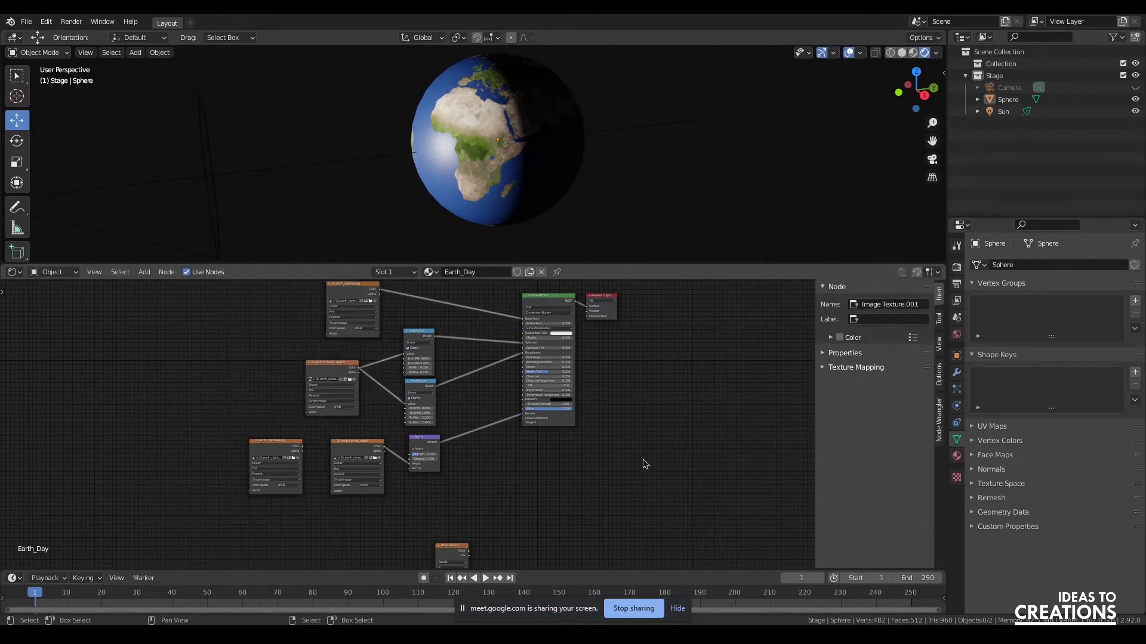
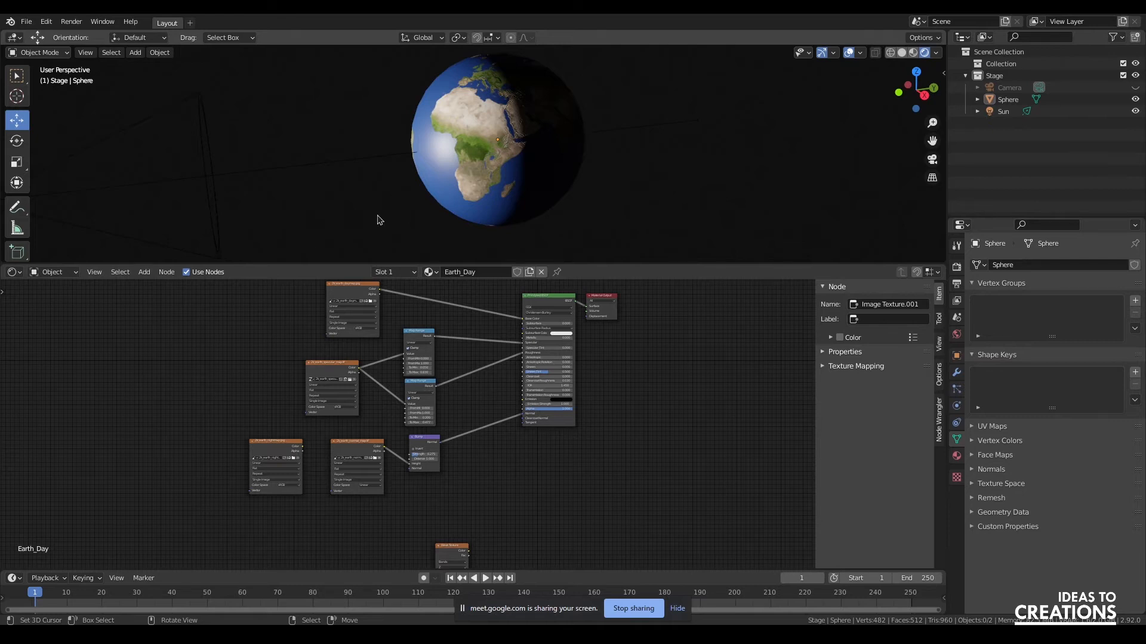
Preview the night map alone on the sphere, and return to the Principled BSDF preview.
left_click(286, 448, "ctrl+shift")
left_click_drag(907, 96, 802, 151)
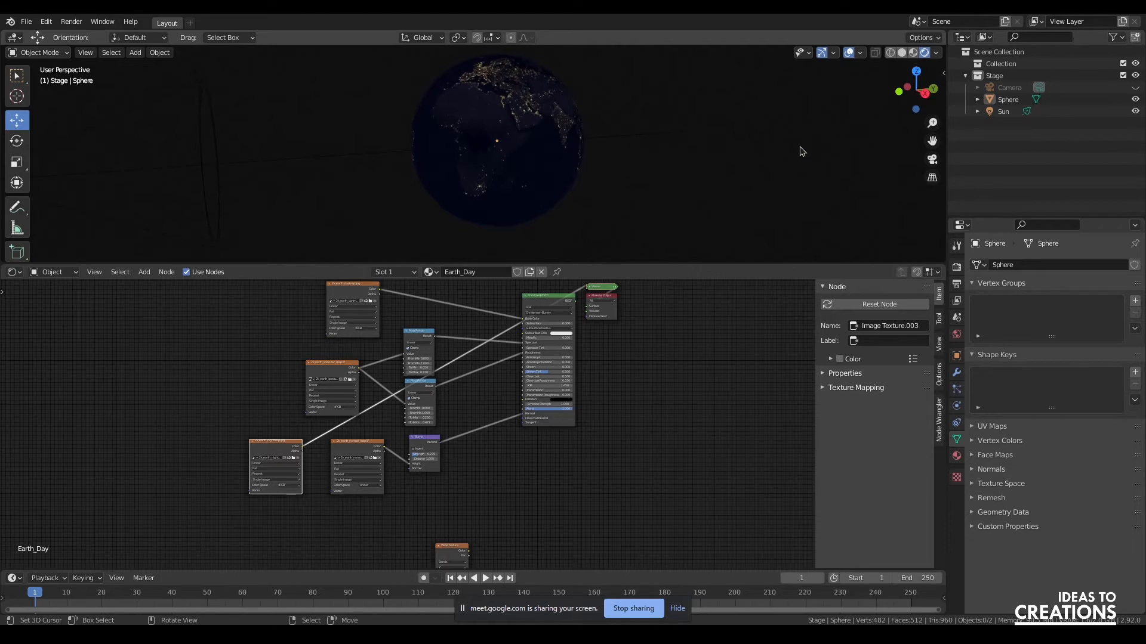
left_click(554, 300, "ctrl+shift")
Move the night map node beside the Bump node and connect its Color output to the Principled BSDF's Emission input.
left_click_drag(278, 442, 478, 453)
scroll(583, 451, "up", 5)
left_click_drag(545, 486, 559, 399)
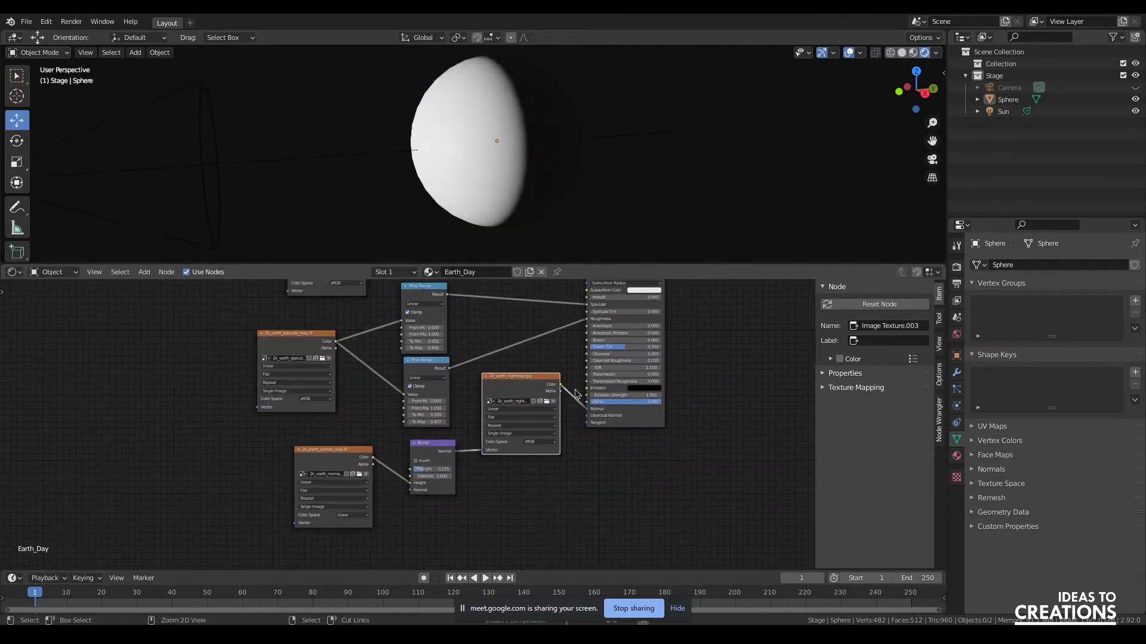
key("ctrl+z")
left_click_drag(549, 475, 577, 388)
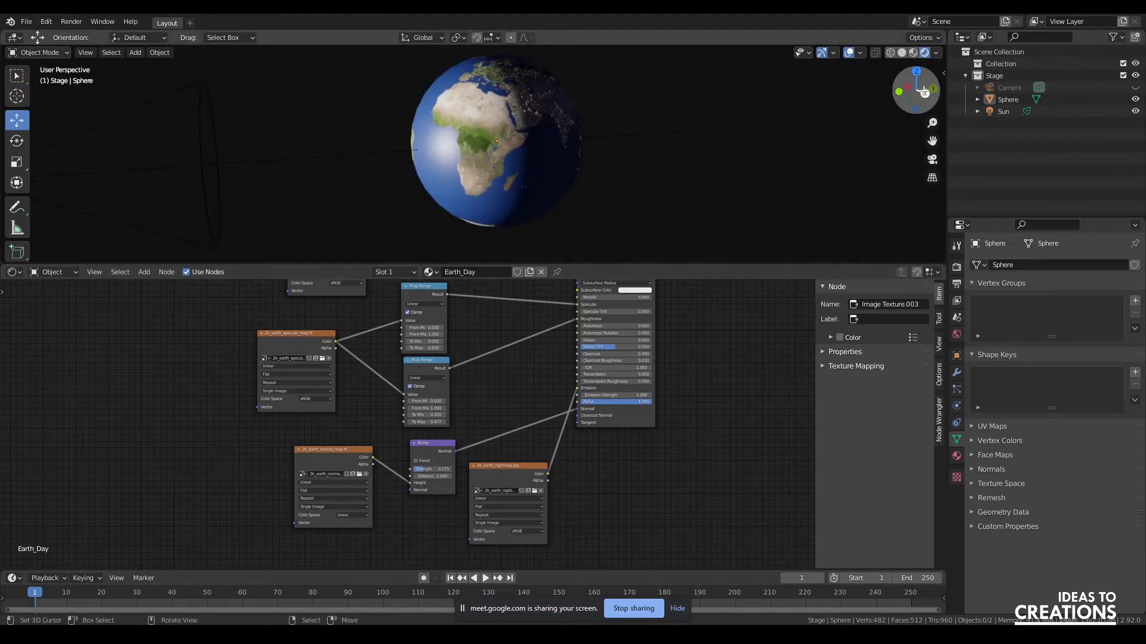
Rotate the Sun spotlight slightly to aim its beam through the middle of the sphere.
left_click_drag(916, 89, 552, 151)
left_click_drag(913, 91, 819, 127)
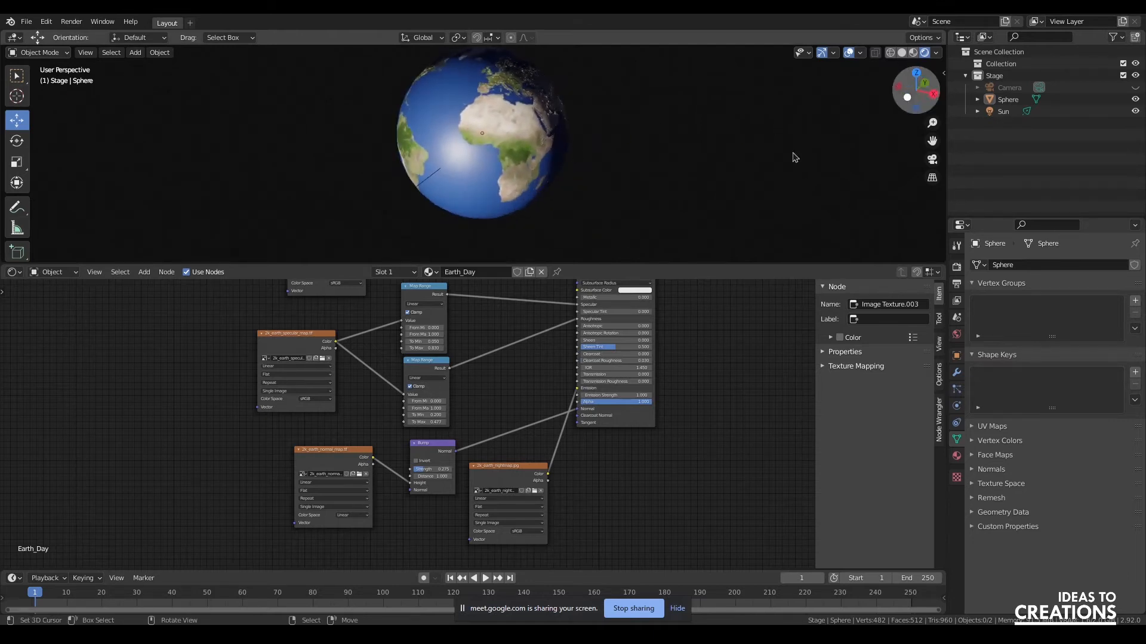
scroll(543, 136, "up", 6)
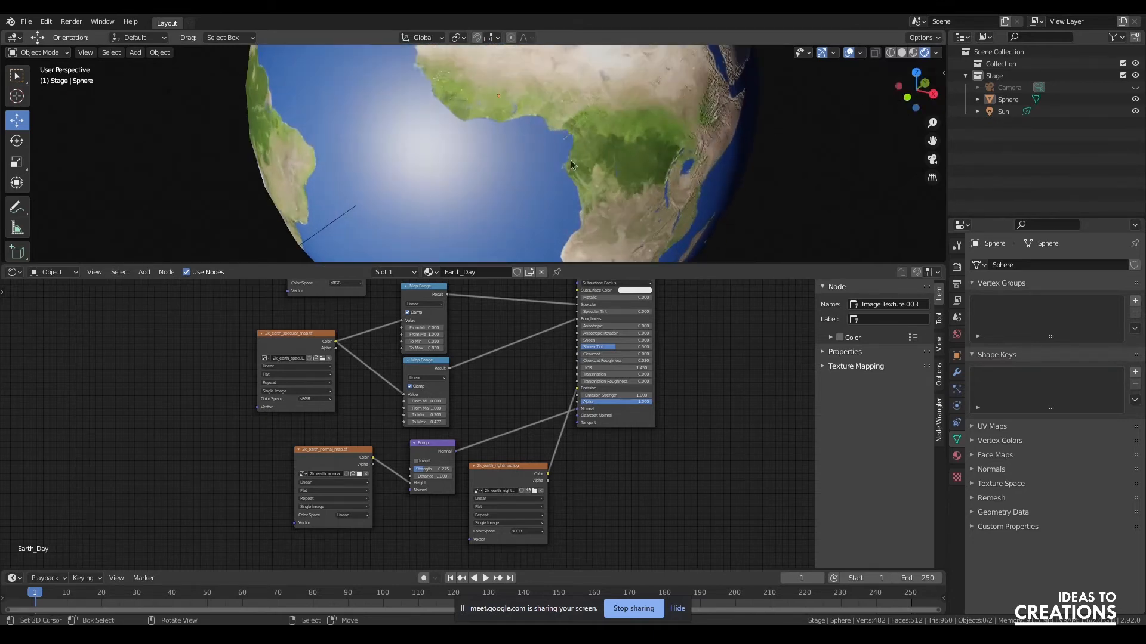
scroll(570, 164, "down", 6)
left_click_drag(931, 88, 879, 67)
left_click_drag(932, 141, 997, 144)
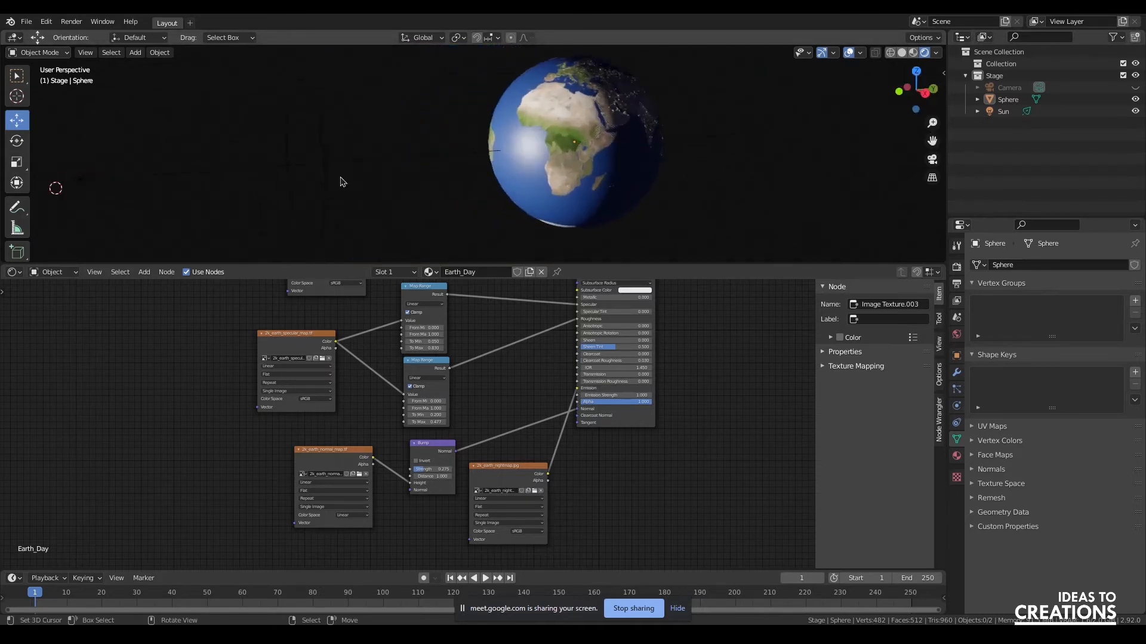
left_click(80, 179)
key("r")
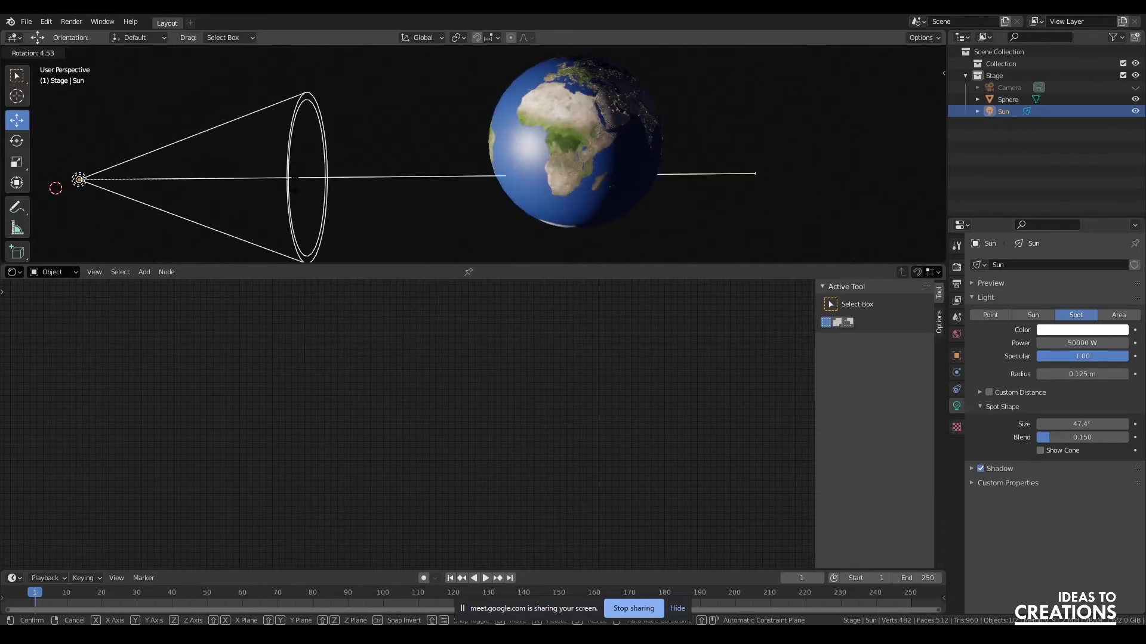
left_click(671, 162)
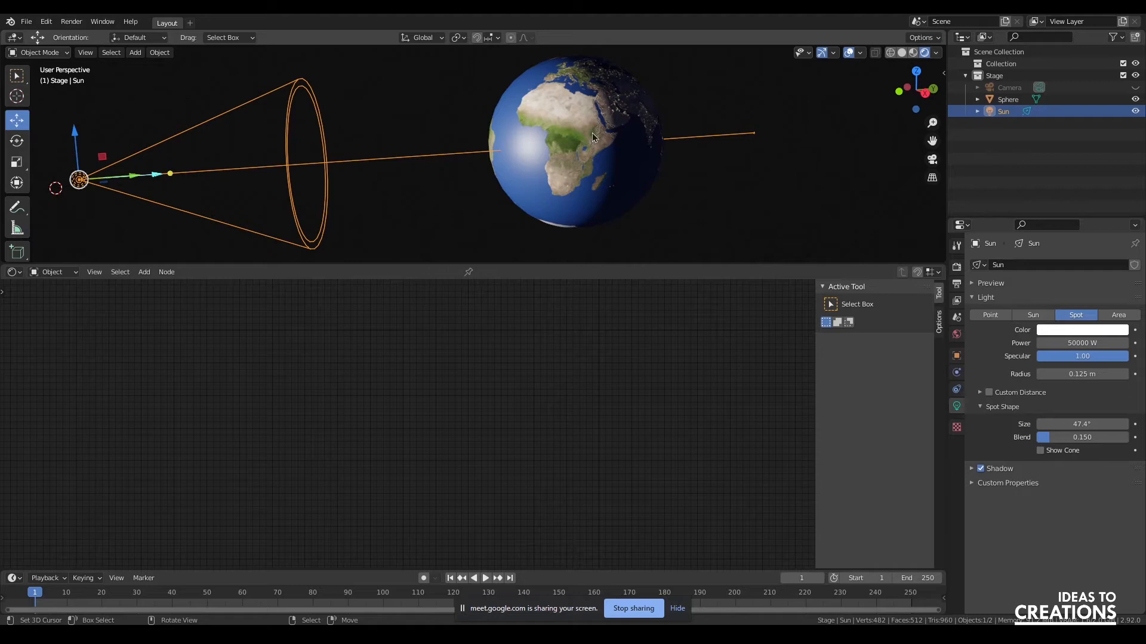
Examine the transition from daylight to city lights over Africa and Asia, up close and in an enlarged viewport.
scroll(592, 137, "up", 4)
scroll(697, 146, "up", 2)
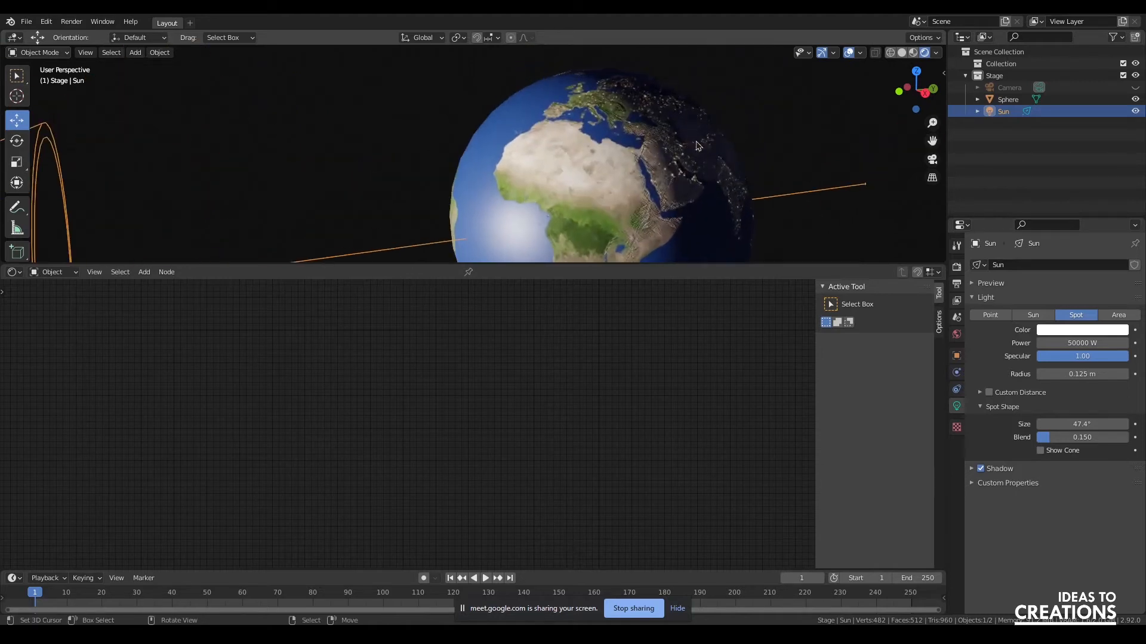
scroll(697, 146, "up", 4)
left_click_drag(932, 139, 737, 71)
scroll(570, 125, "up", 2)
scroll(583, 113, "down", 3)
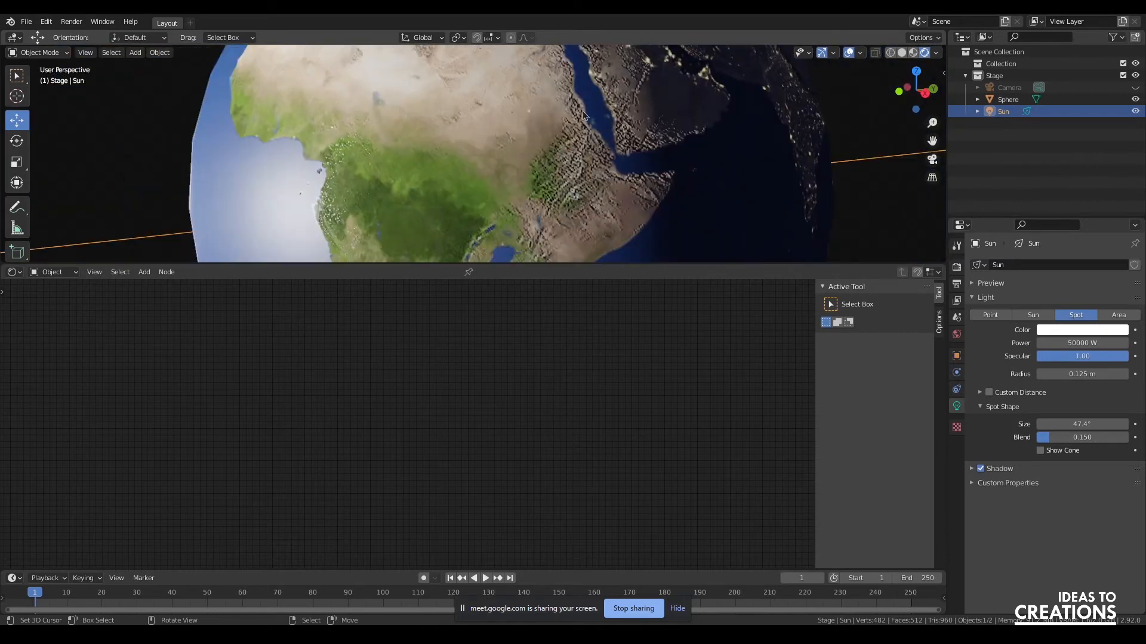
scroll(493, 134, "down", 2)
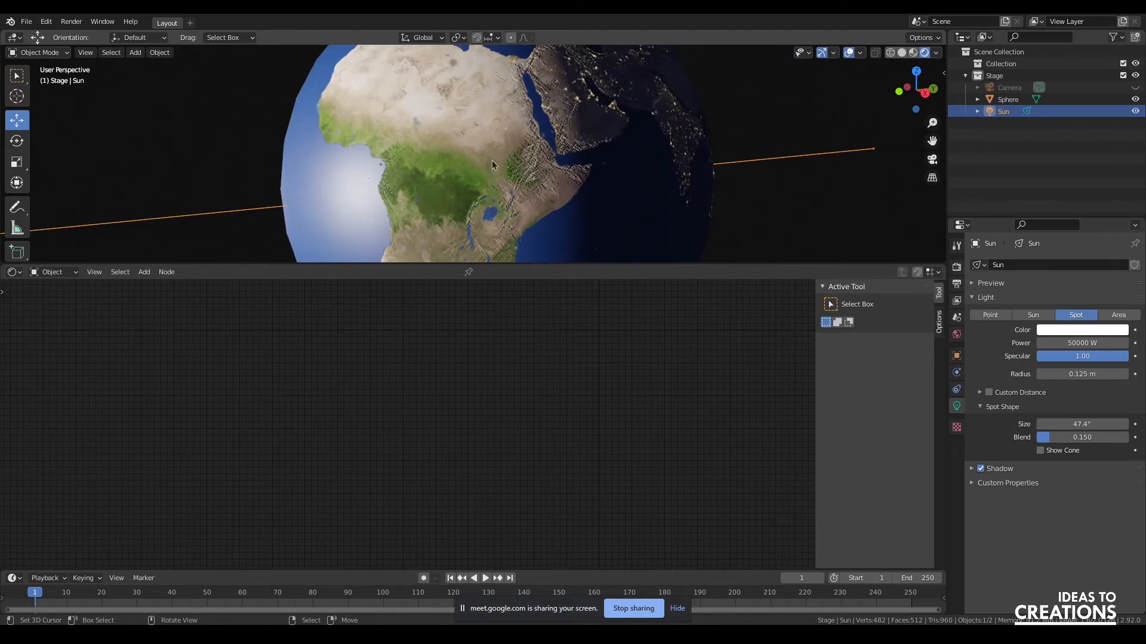
left_click_drag(632, 265, 614, 455)
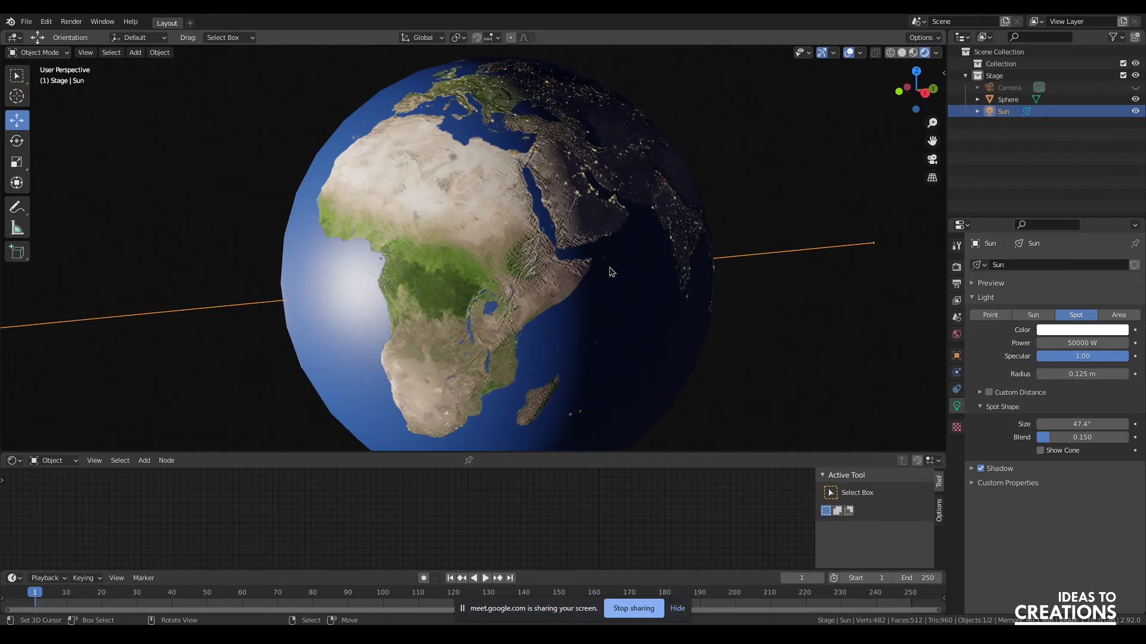
scroll(608, 268, "down", 2)
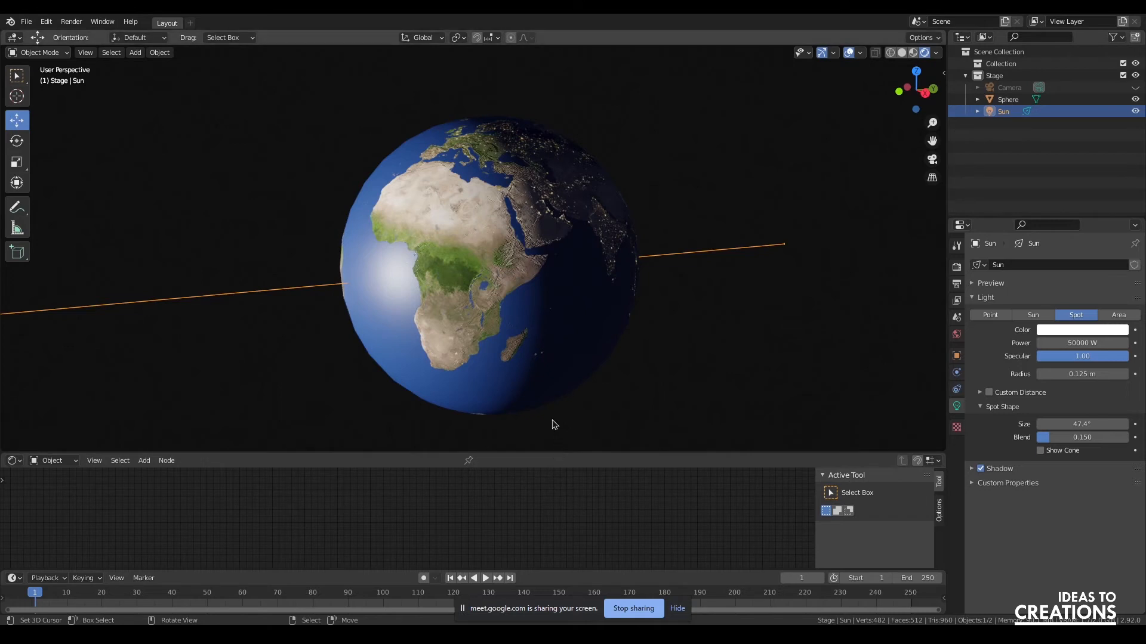
Select the sphere to show its material nodes, and examine the night side's city lights from several angles.
left_click(549, 357)
left_click_drag(567, 451, 563, 297)
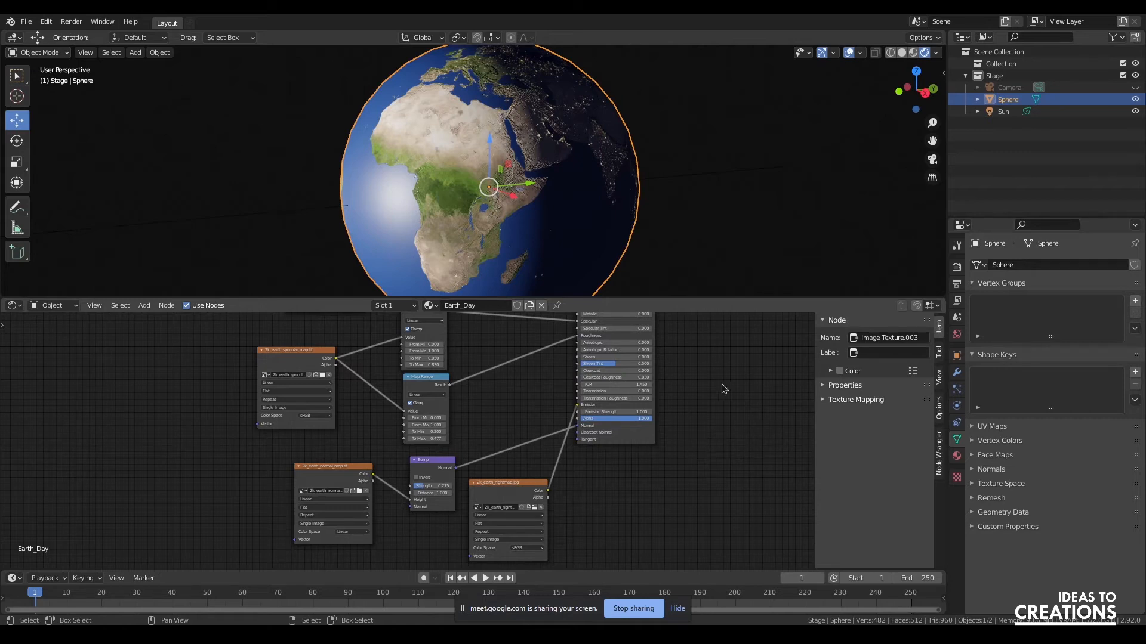
middle_click_drag(724, 388, 733, 476)
mouse_move(916, 91)
left_mouse_down()
mouse_move(862, 93)
mouse_move(895, 92)
left_mouse_up()
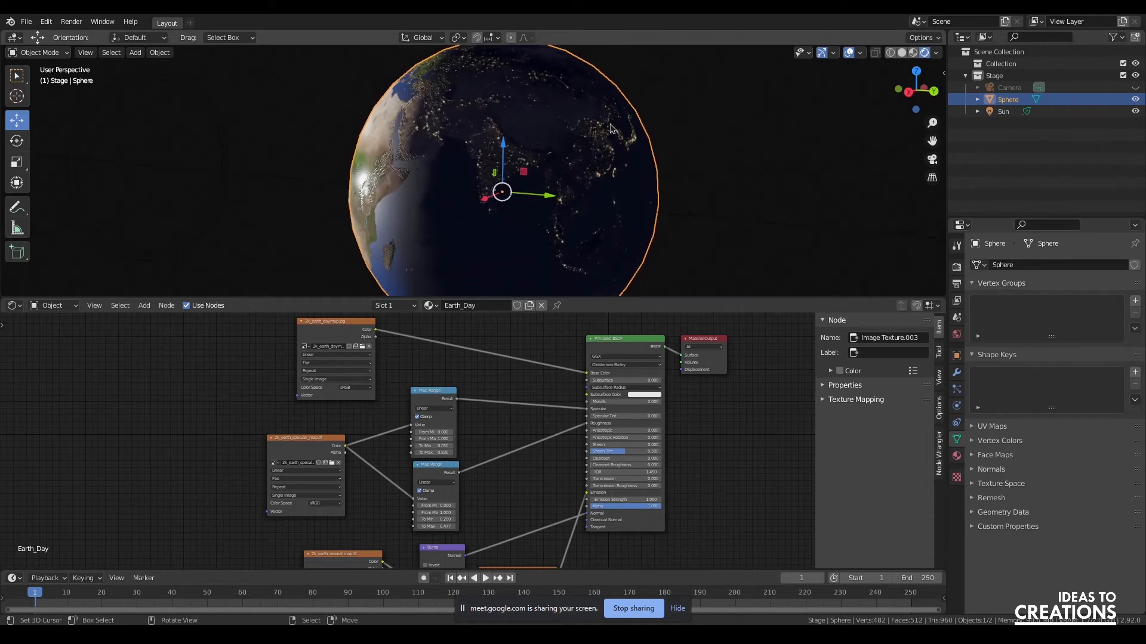
left_click_drag(898, 97, 919, 96)
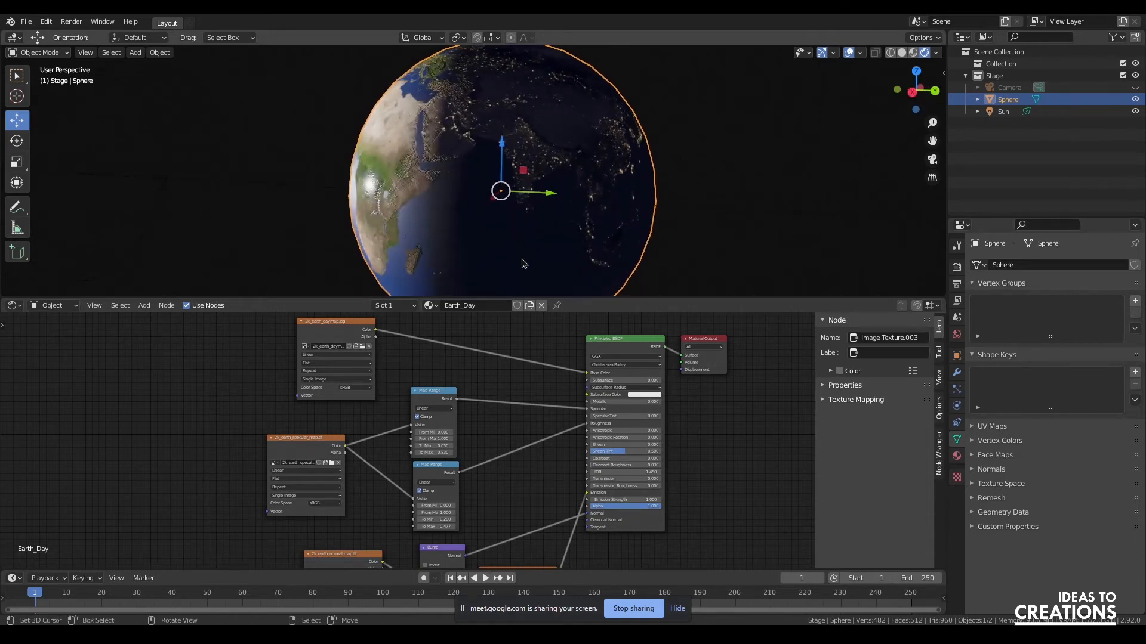
middle_click_drag(524, 509, 530, 441)
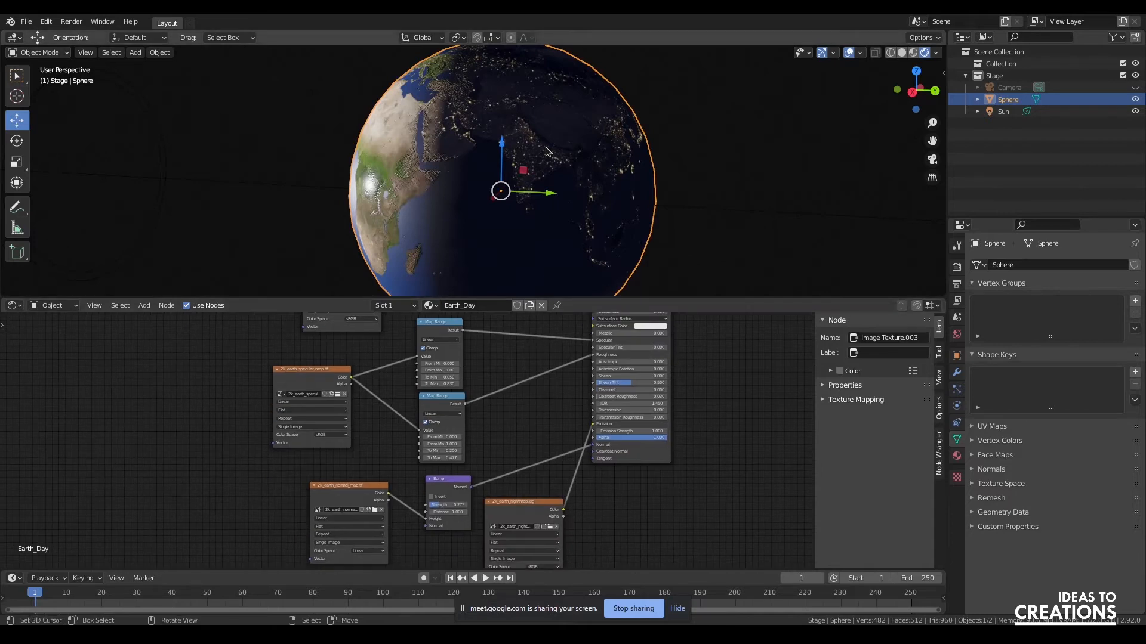
left_click_drag(900, 96, 825, 97)
left_click_drag(899, 96, 877, 84)
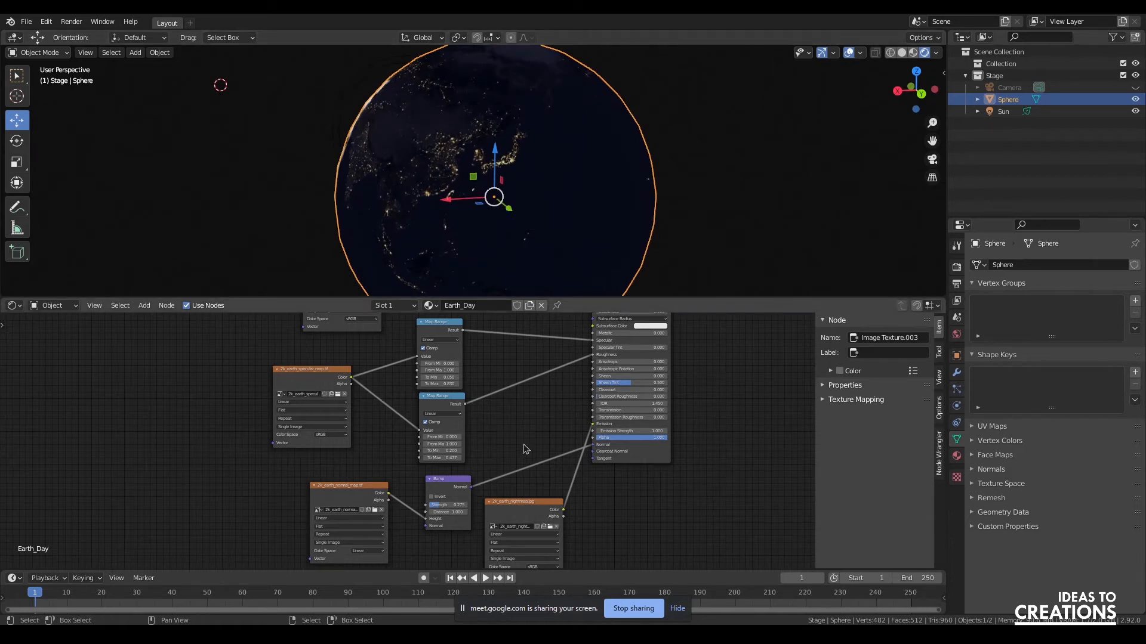
middle_click_drag(635, 552, 646, 455)
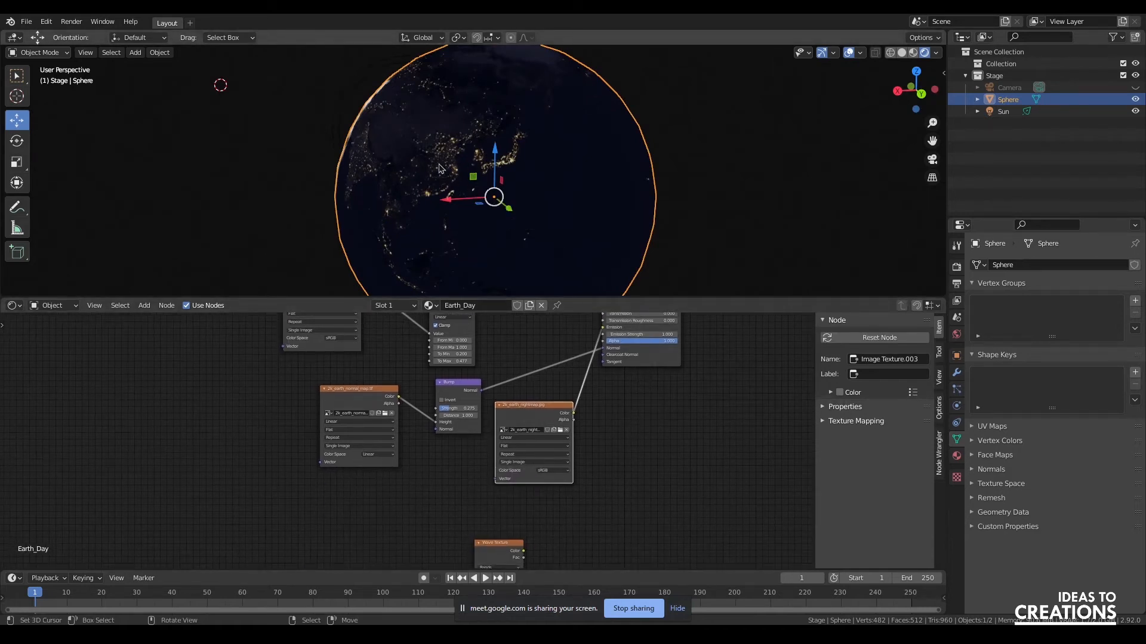
left_click_drag(915, 92, 932, 95)
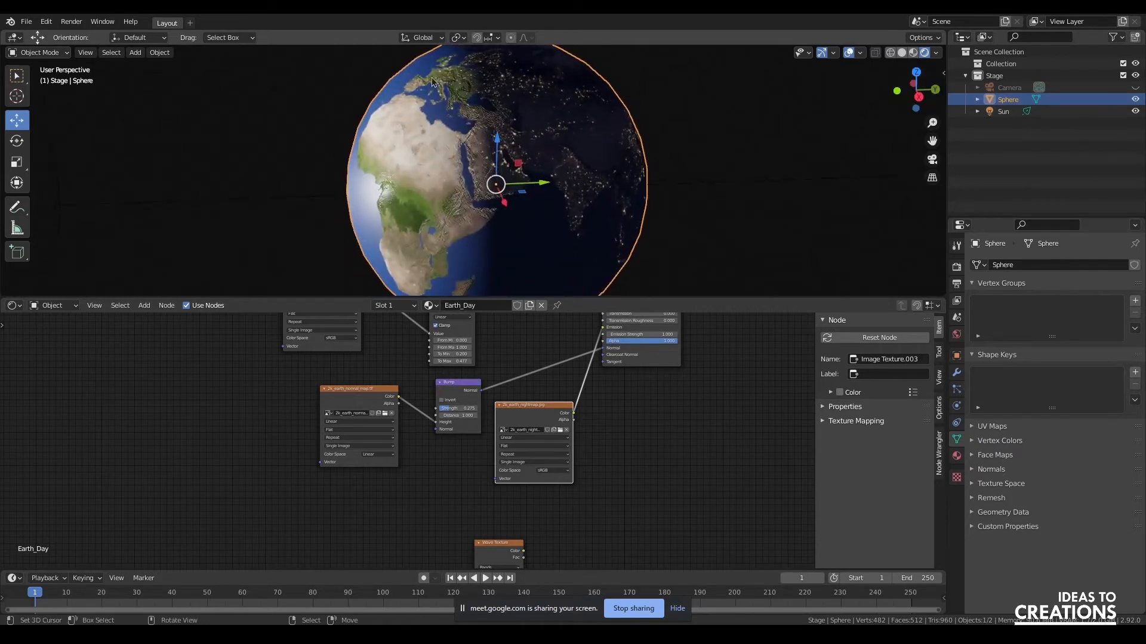
key("alt+a")
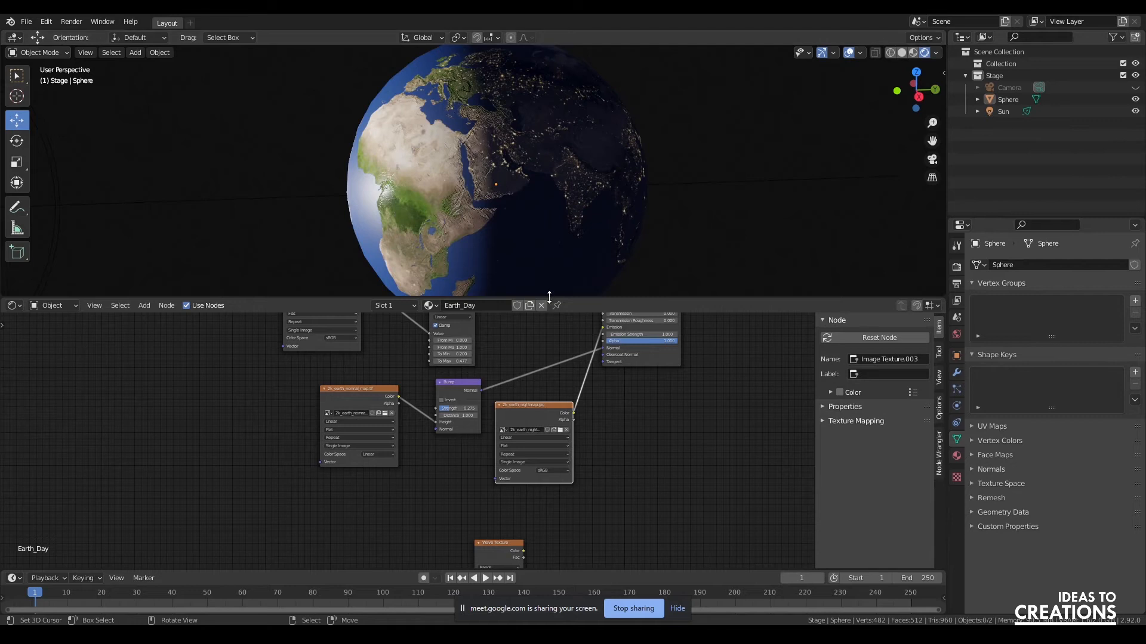
Enlarge the node editor and add a Shader to RGB node in the empty area before the day map node.
left_click_drag(551, 297, 545, 222)
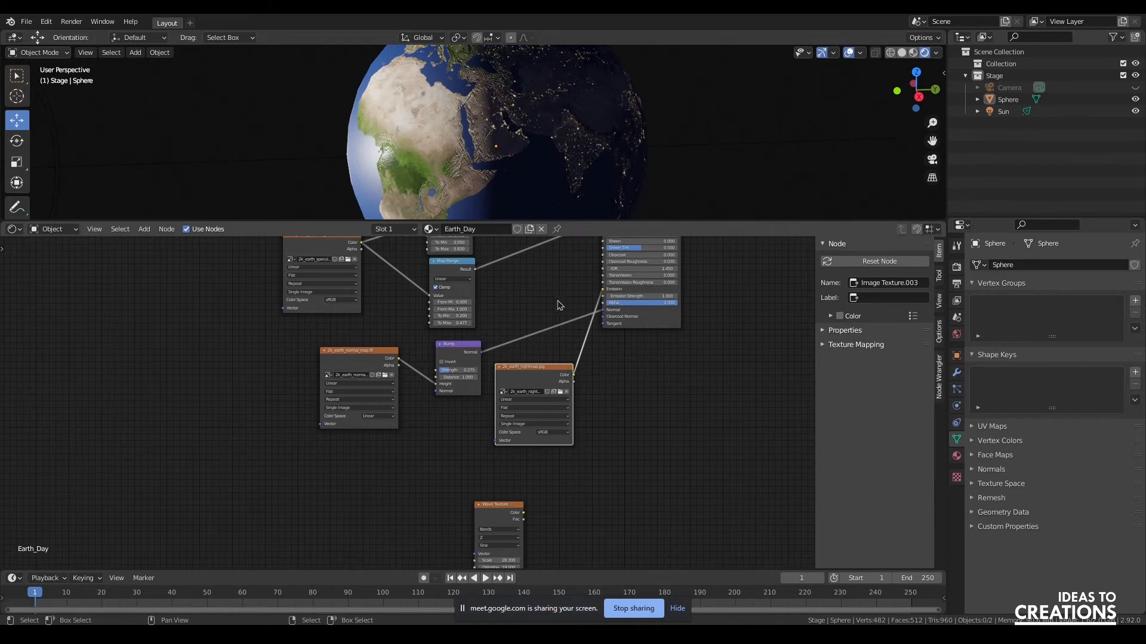
middle_click_drag(536, 306, 556, 368)
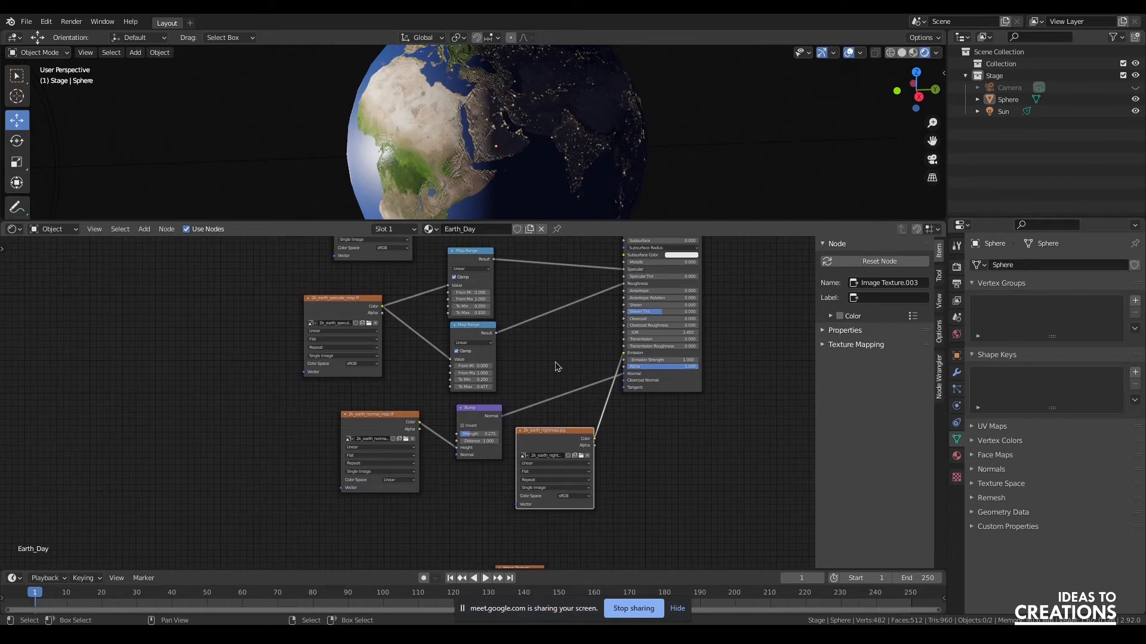
left_click_drag(914, 95, 930, 93)
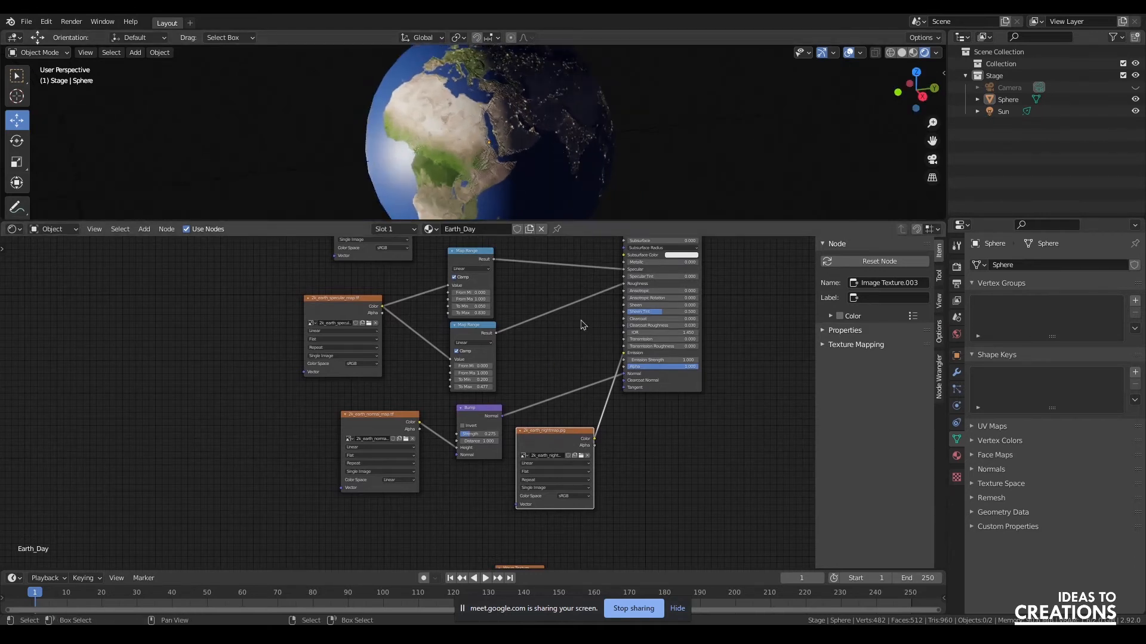
middle_click_drag(565, 393, 525, 502)
middle_click_drag(257, 349, 635, 401)
left_click(293, 334)
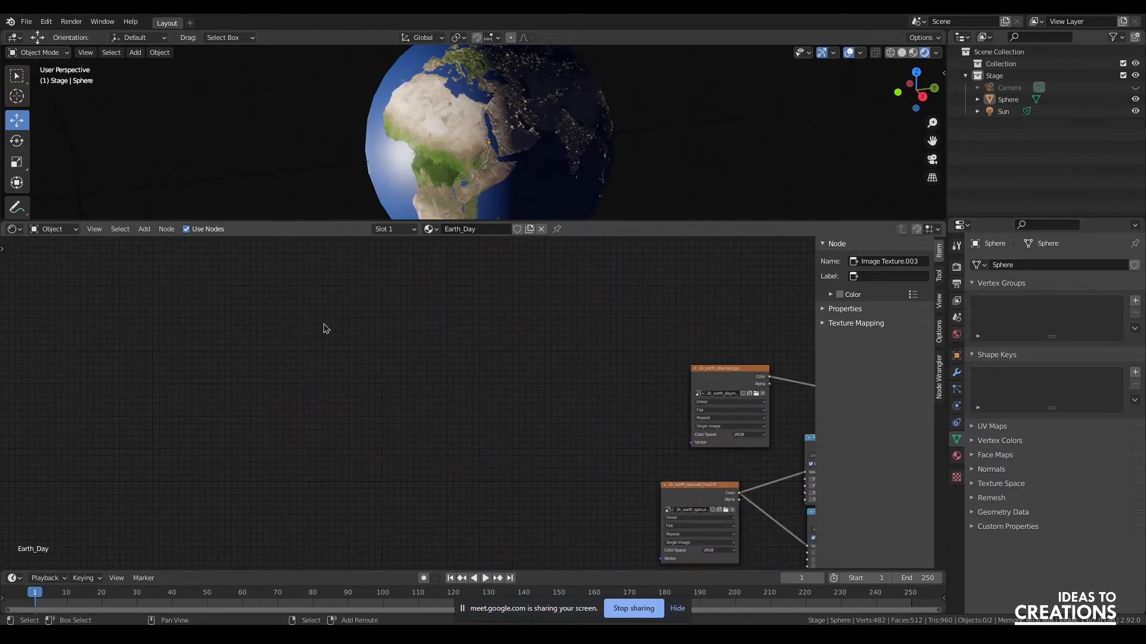
key("shift+a")
left_click(318, 324)
type("shad")
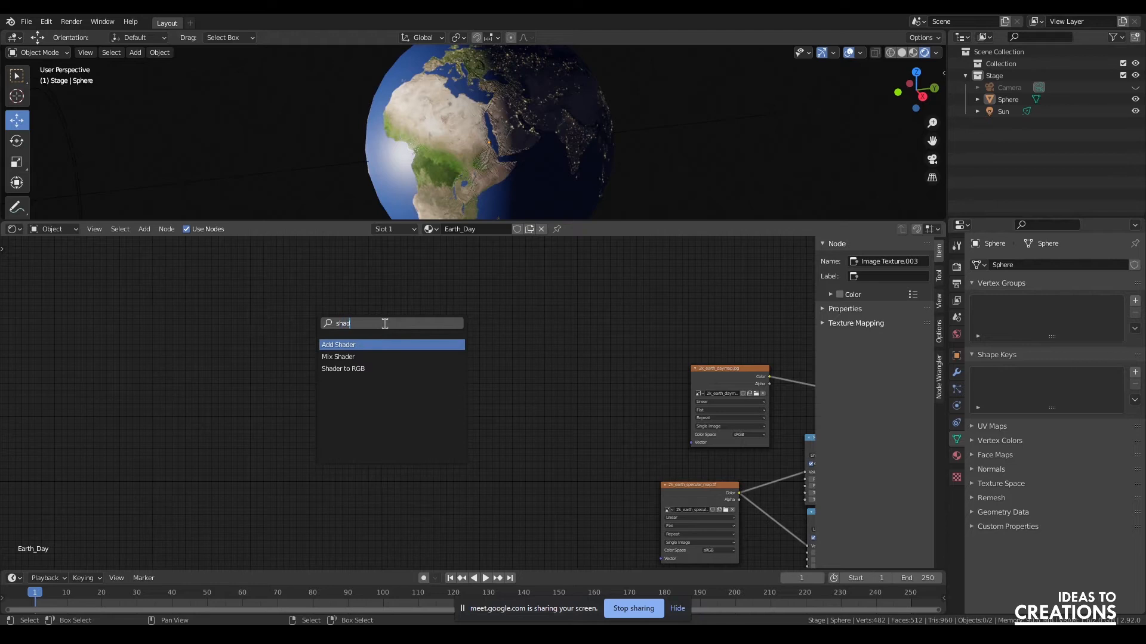
left_click(373, 368)
left_click(450, 380)
scroll(414, 374, "up", 4)
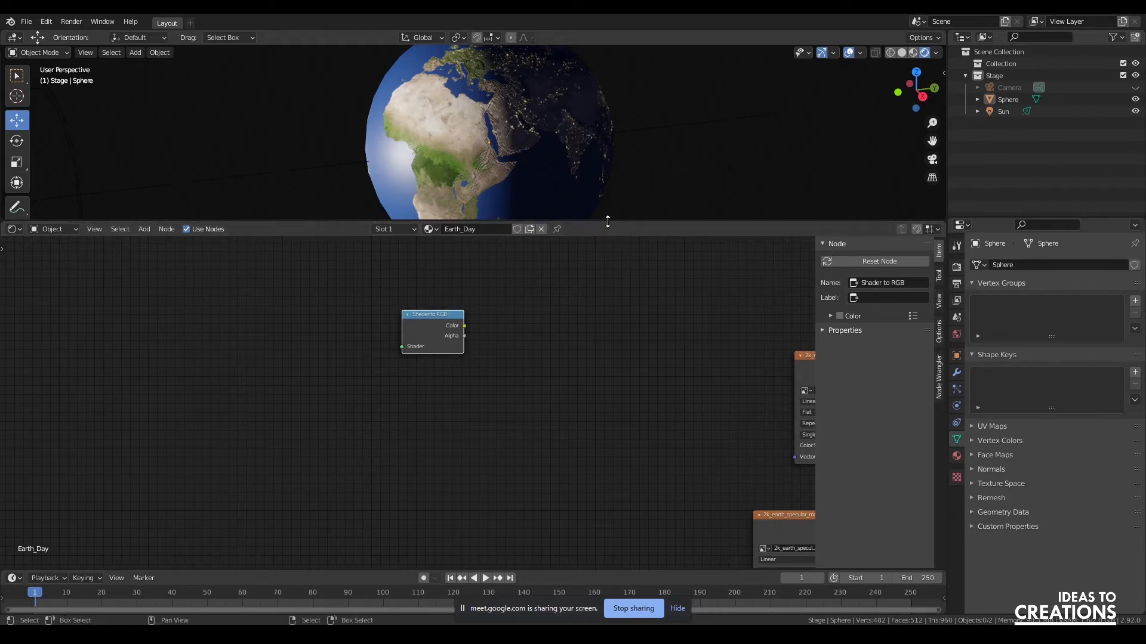
Preview the Shader to RGB node on the sphere in a taller viewport and feed its Shader input from a new Diffuse BSDF.
left_click_drag(608, 221, 608, 291)
left_click(420, 352, "ctrl+shift")
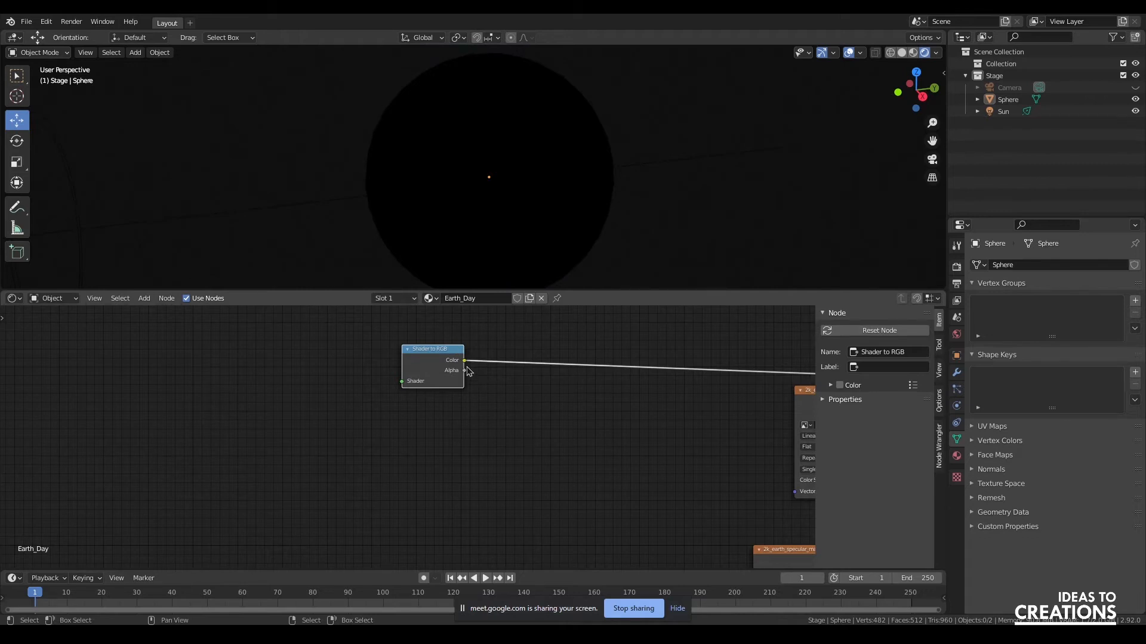
key("shift+a")
left_click(268, 368)
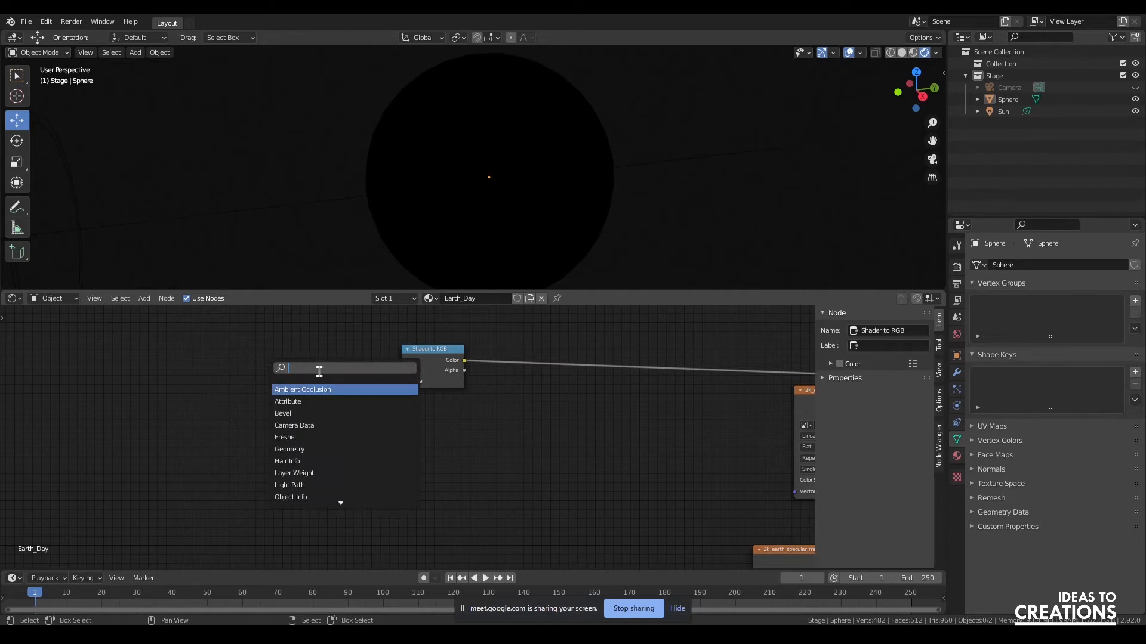
type("diffuse")
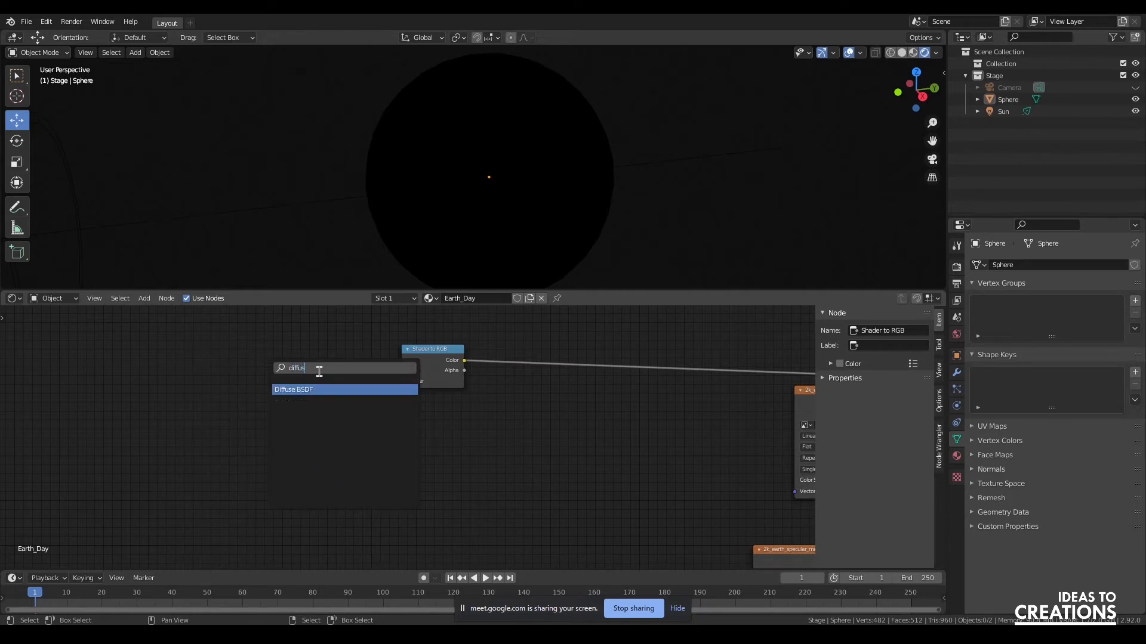
key("Return")
left_click(319, 371)
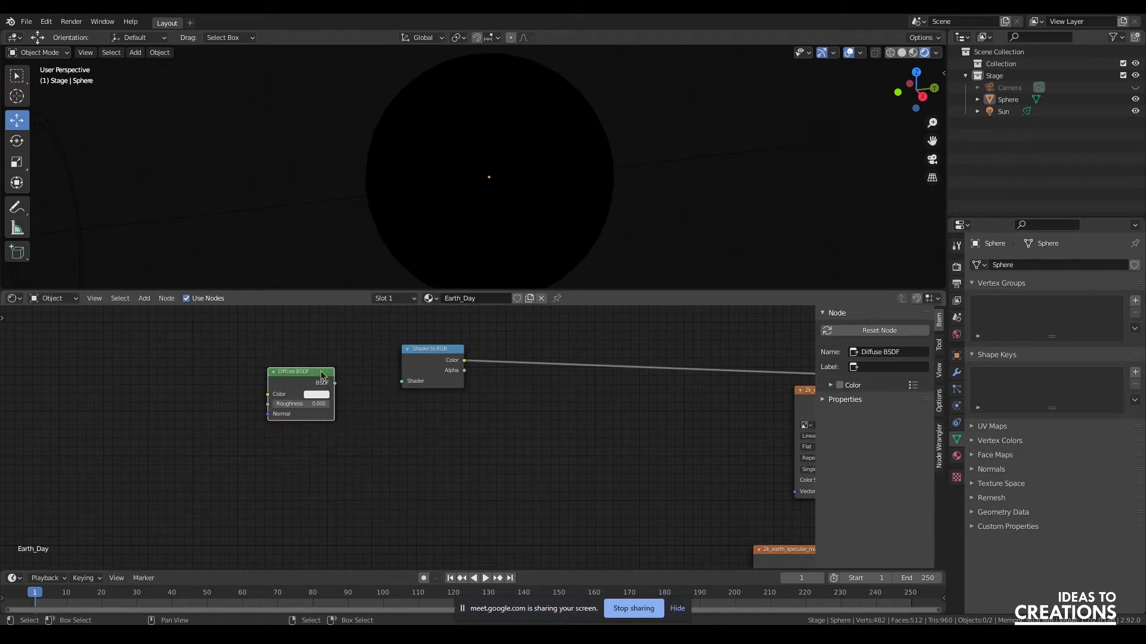
left_click_drag(335, 383, 410, 391)
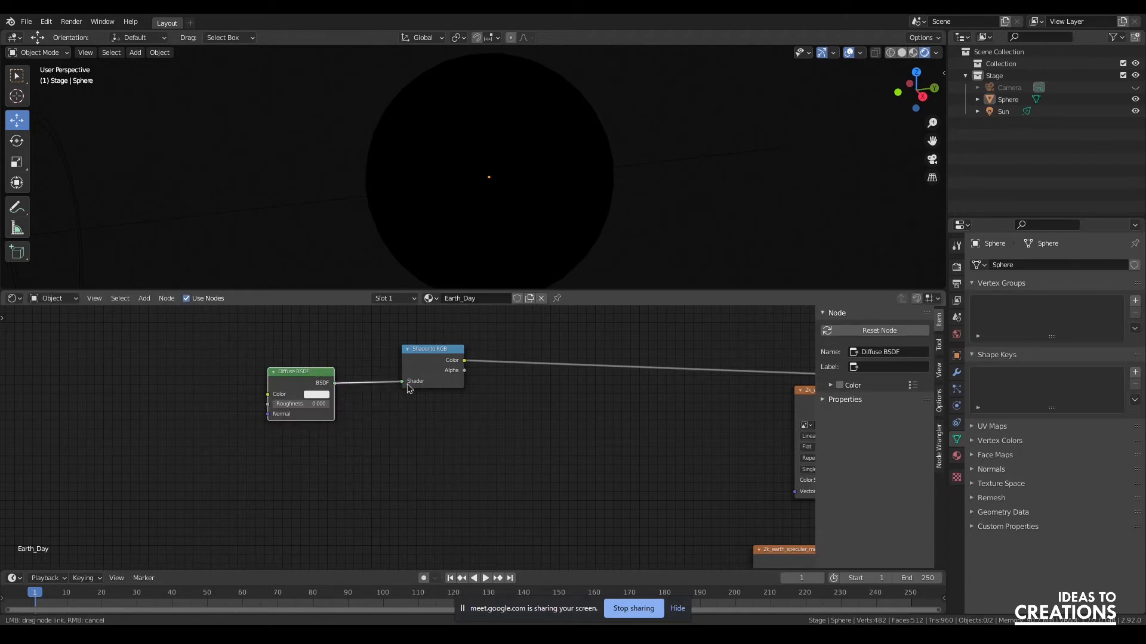
left_click_drag(450, 355, 442, 349)
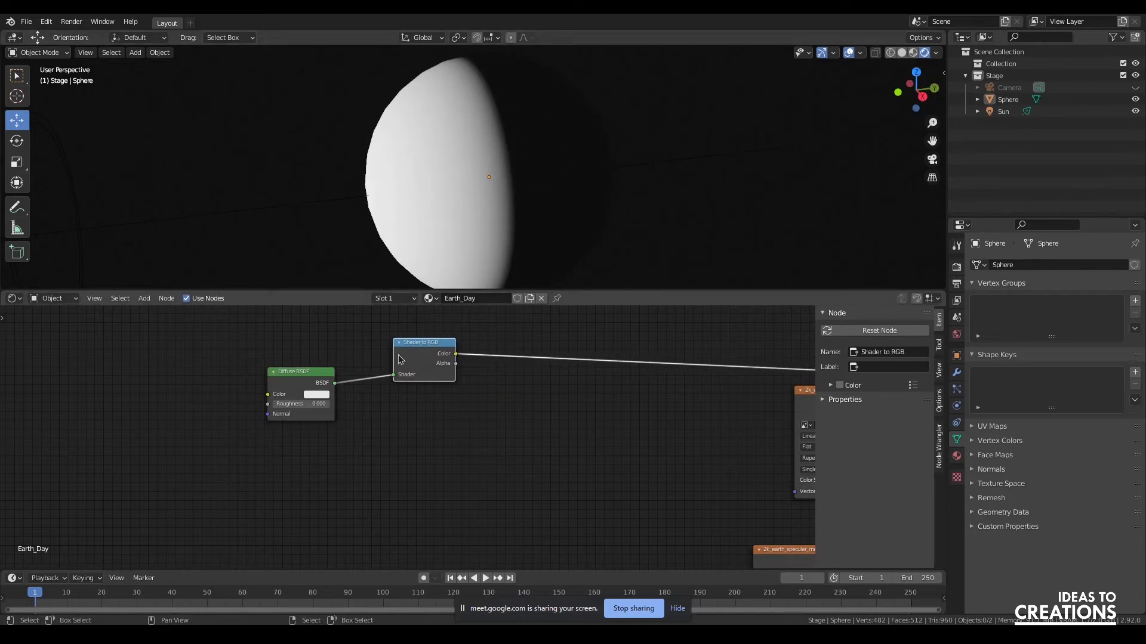
mouse_move(301, 372)
left_mouse_down()
mouse_move(279, 372)
mouse_move(314, 379)
mouse_move(306, 371)
left_mouse_up()
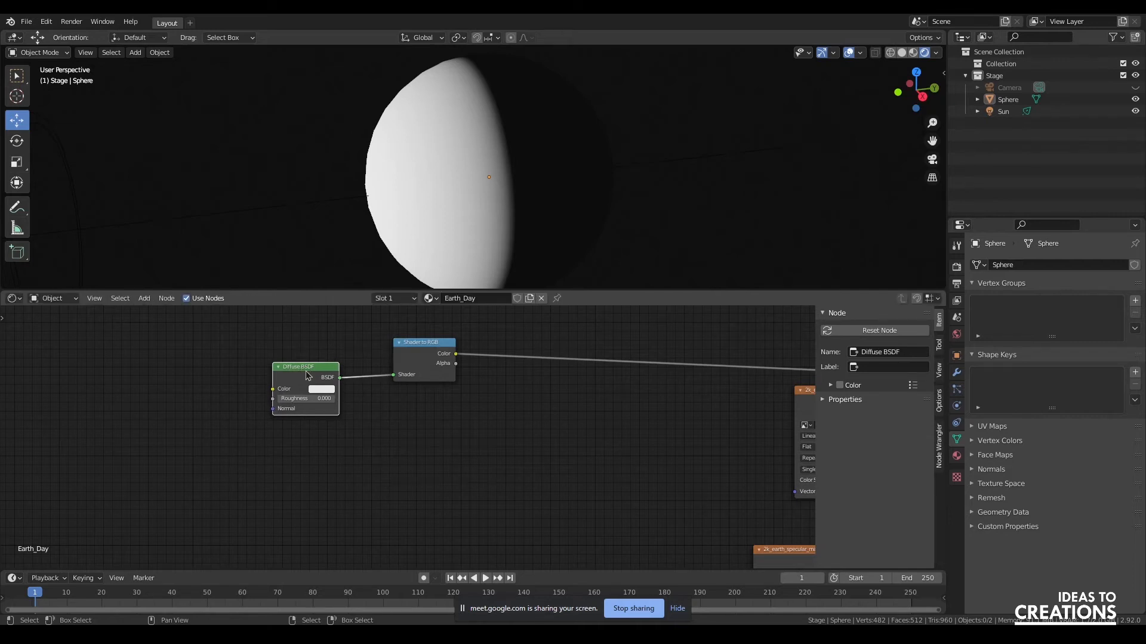
Connect the Principled BSDF output back to the Material Output's Surface input.
middle_click_drag(630, 460, 198, 464)
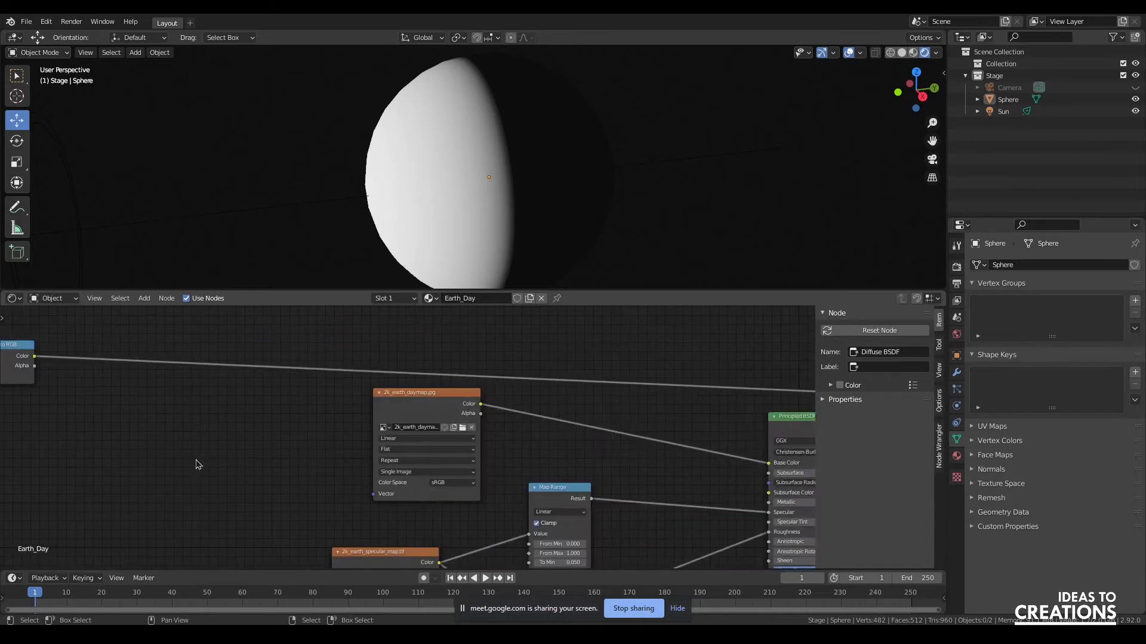
middle_click_drag(603, 462, 299, 436)
left_click_drag(572, 402, 594, 413)
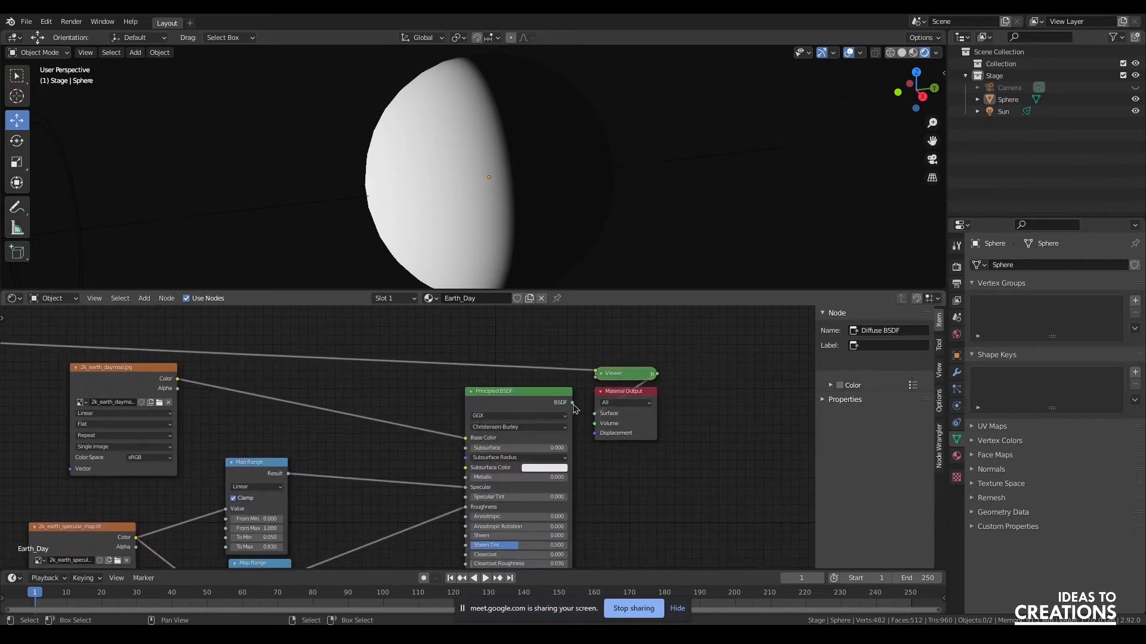
middle_click_drag(301, 381, 695, 453)
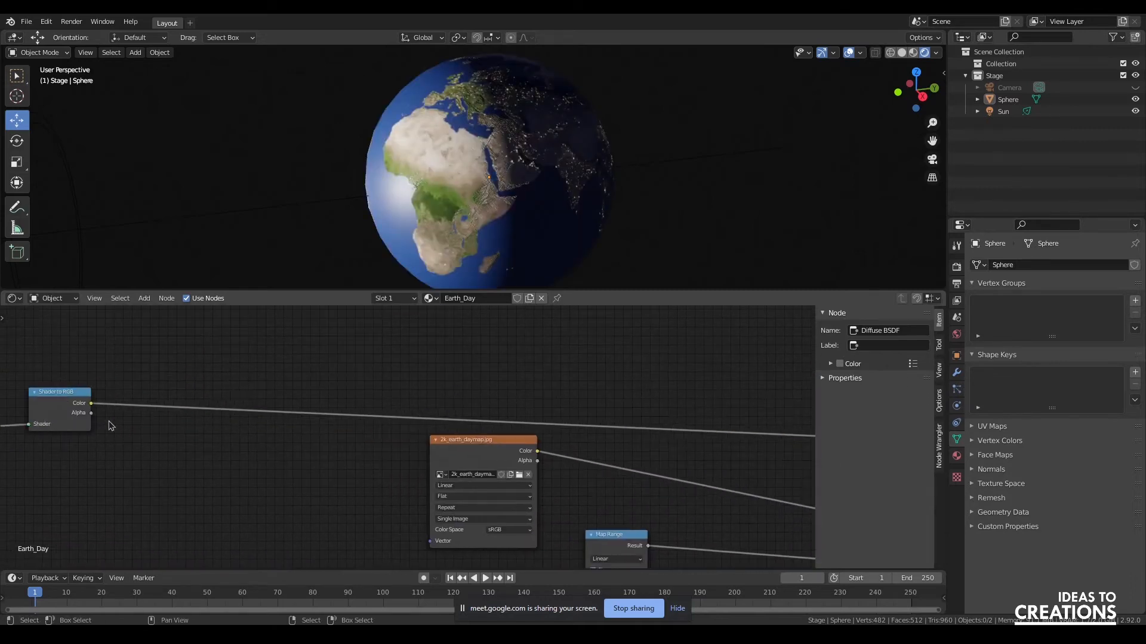
Move the Diffuse BSDF node slightly closer to the Shader to RGB node.
middle_click_drag(190, 443, 464, 421)
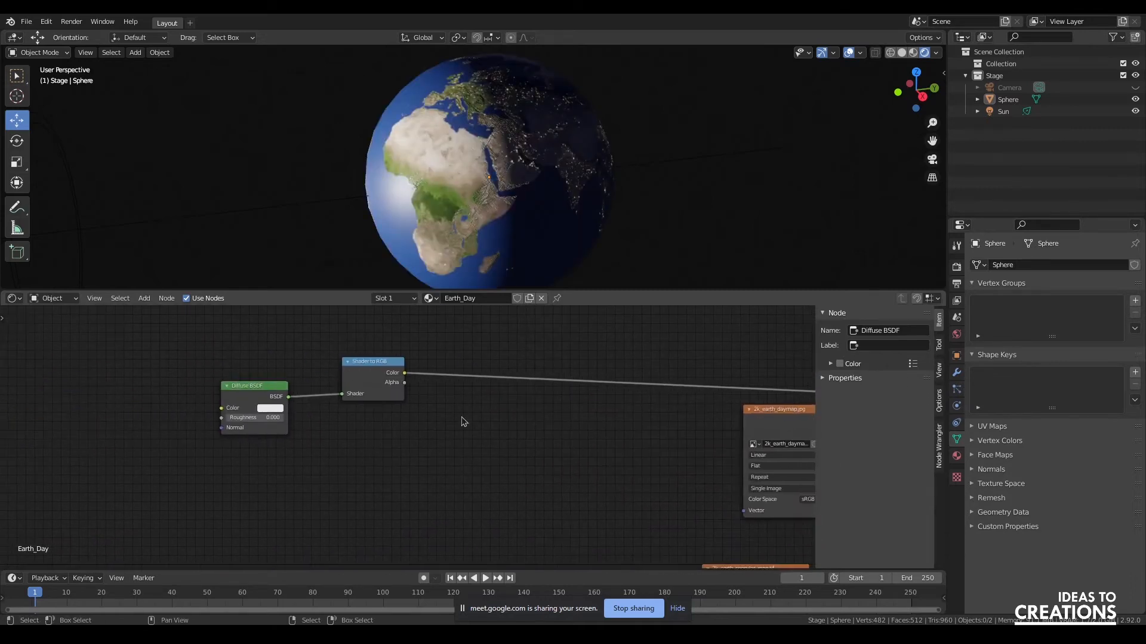
left_click(384, 365)
scroll(292, 416, "up", 3)
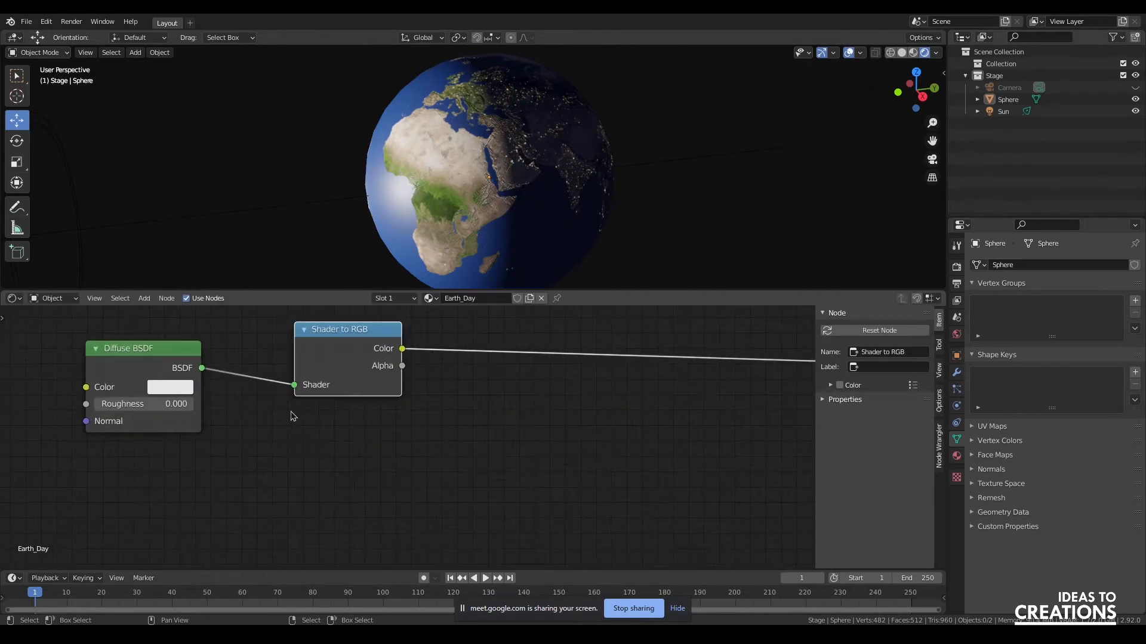
scroll(288, 400, "up", 1)
left_click_drag(81, 345, 116, 338)
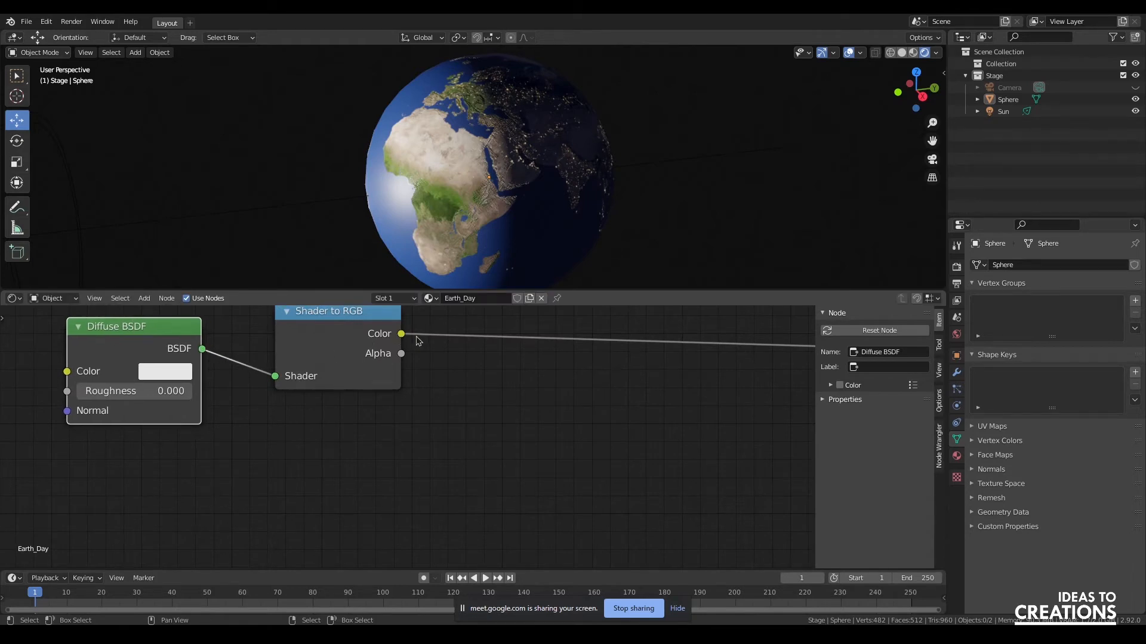
Compare previews of the specular map and the Shader to RGB output on the sphere.
scroll(501, 447, "down", 9)
middle_click_drag(682, 475, 356, 361)
left_click(376, 442, "ctrl+shift")
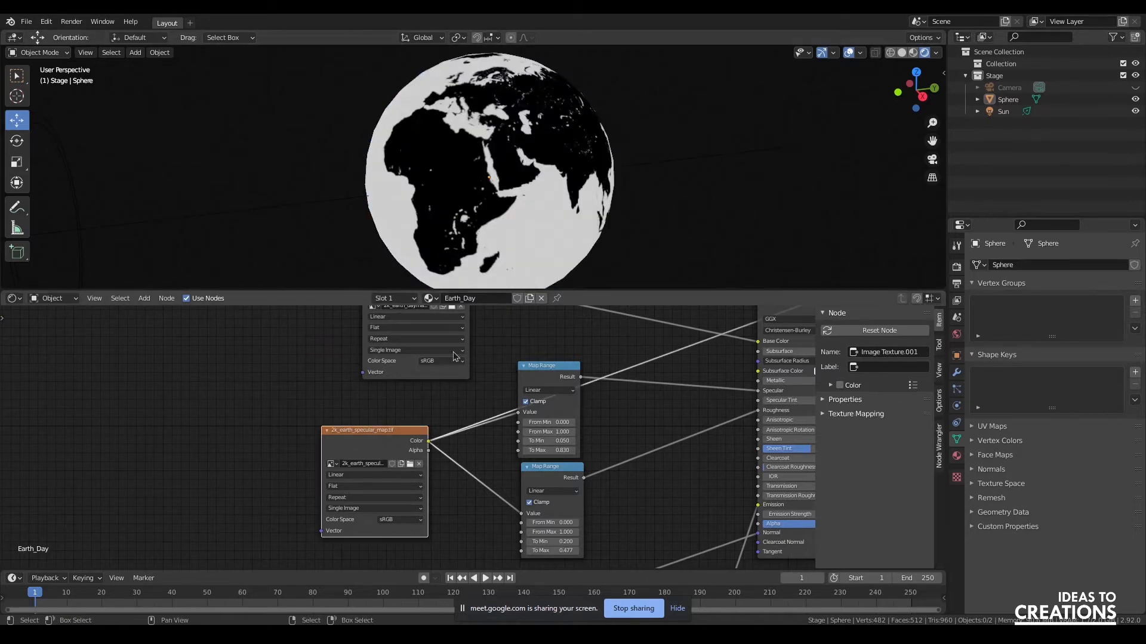
middle_click_drag(287, 384, 712, 512)
left_click(432, 383, "ctrl+shift")
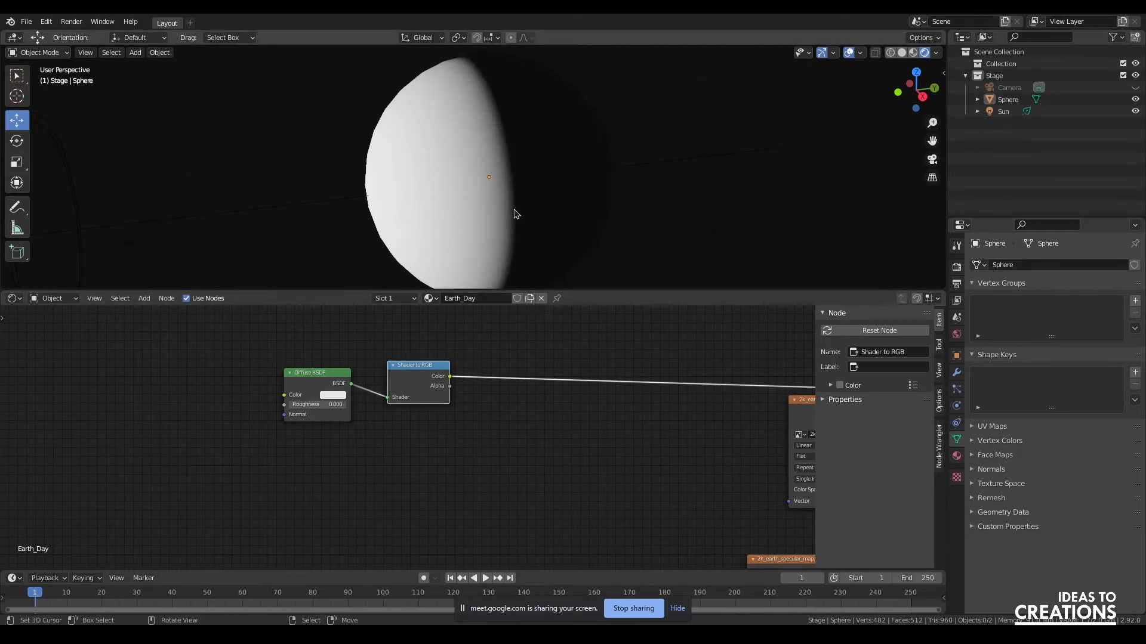
Insert a ColorRamp node on the link after the Shader to RGB node's Color output.
key("shift+a")
left_click(411, 446)
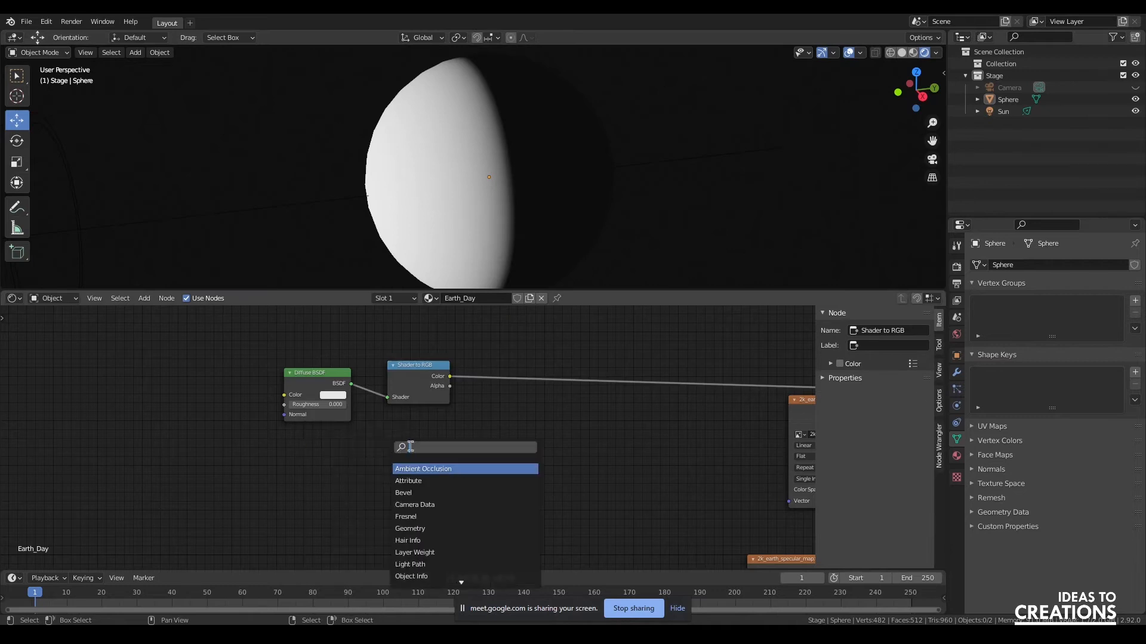
type("color")
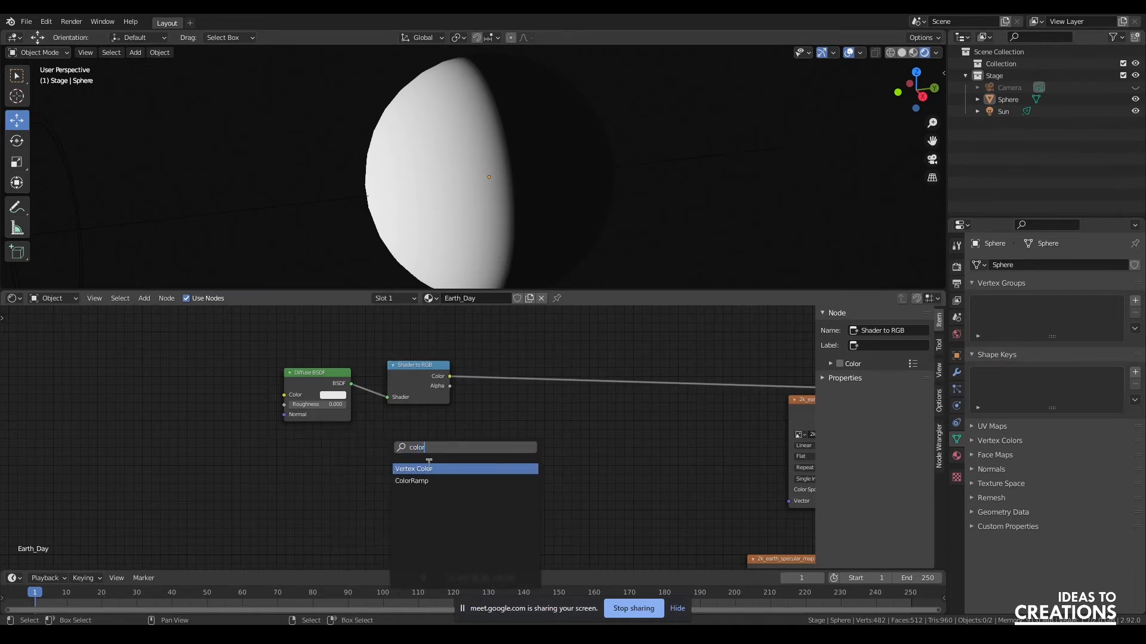
left_click(418, 481)
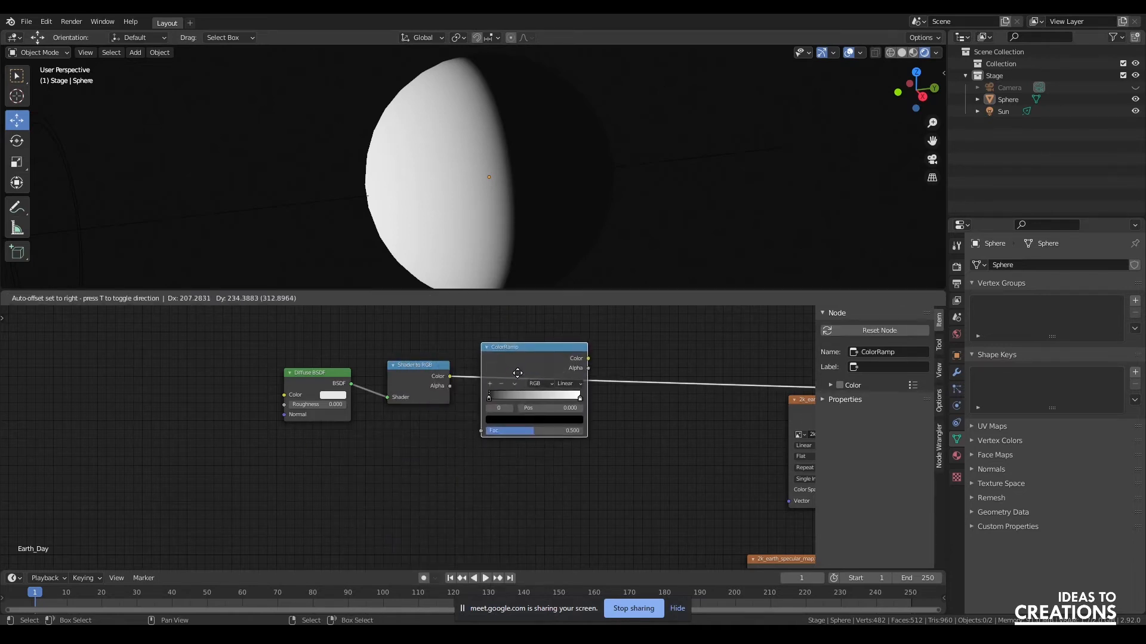
left_click(520, 378)
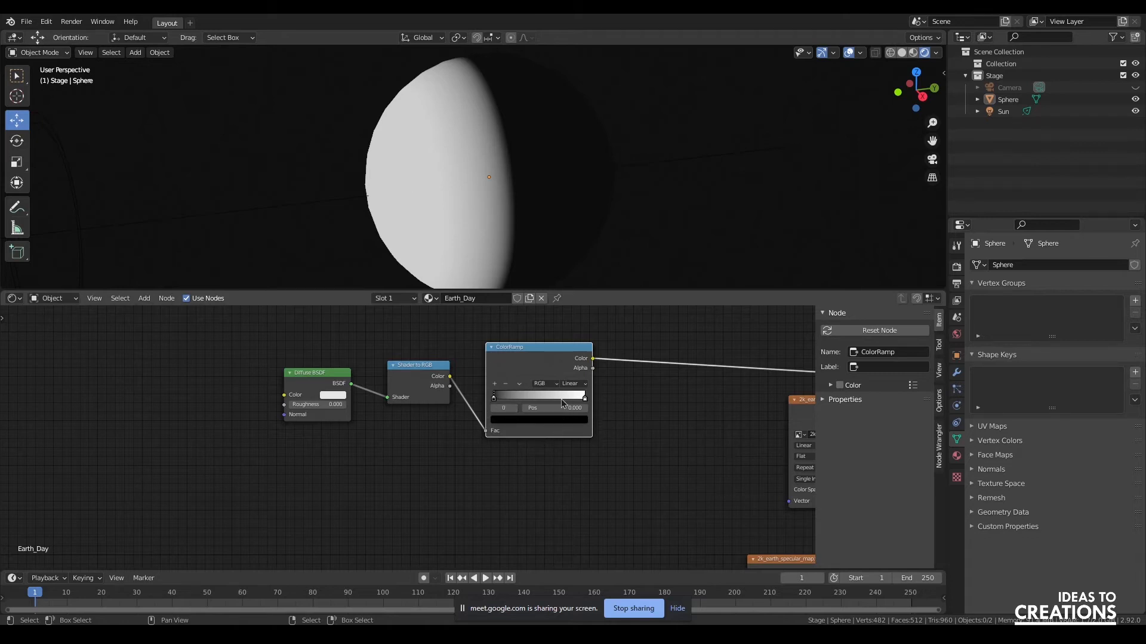
Try shifting the ColorRamp's black stop to move the shadow edge, and return it to position 0.
mouse_move(496, 400)
left_mouse_down()
mouse_move(534, 404)
mouse_move(493, 403)
left_mouse_up()
mouse_move(591, 398)
left_mouse_down()
mouse_move(509, 403)
mouse_move(602, 398)
left_mouse_up()
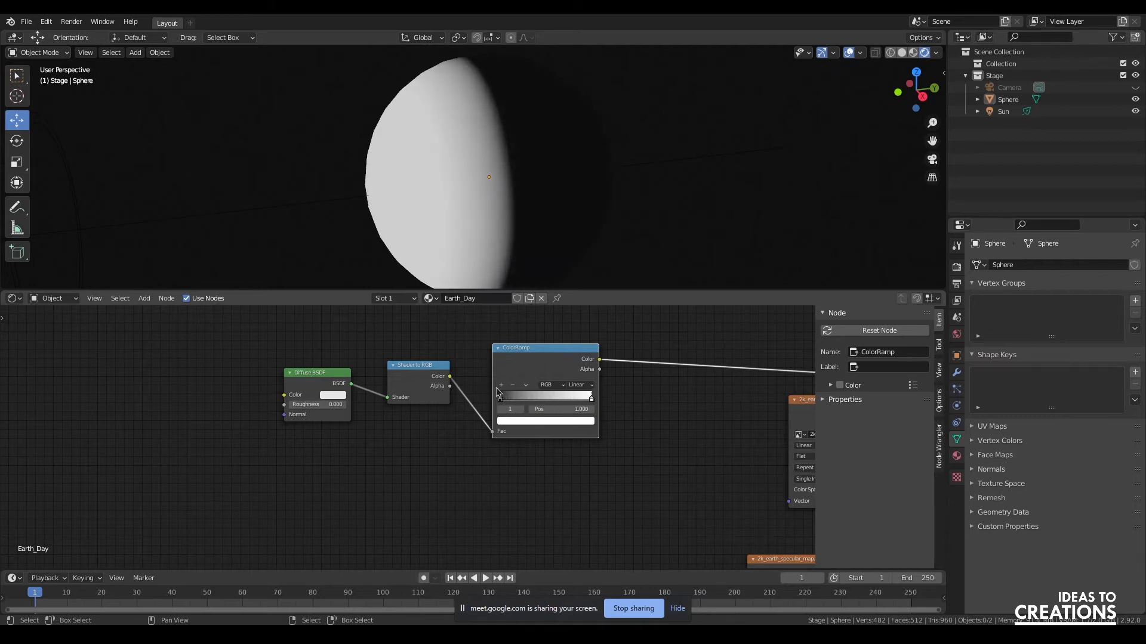
left_click_drag(509, 398, 676, 397)
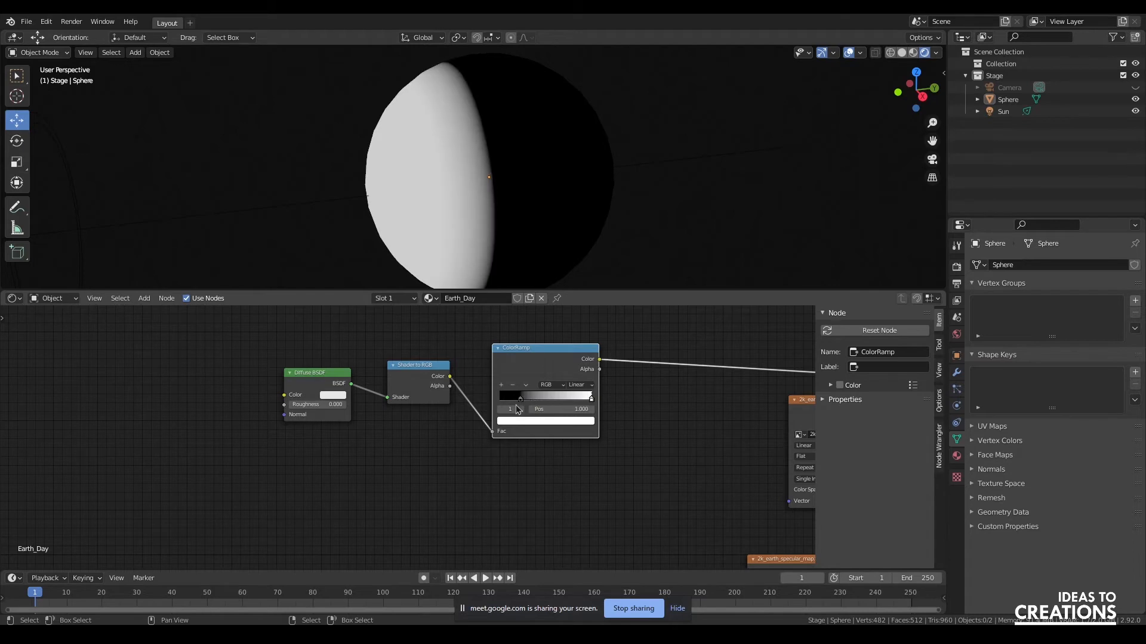
left_click_drag(522, 398, 484, 399)
mouse_move(530, 348)
left_mouse_down()
mouse_move(516, 344)
mouse_move(553, 337)
left_mouse_up()
Duplicate the 2k_earth_daymap.jpg texture node and place the copy in the free space below the ColorRamp.
scroll(553, 467, "down", 4)
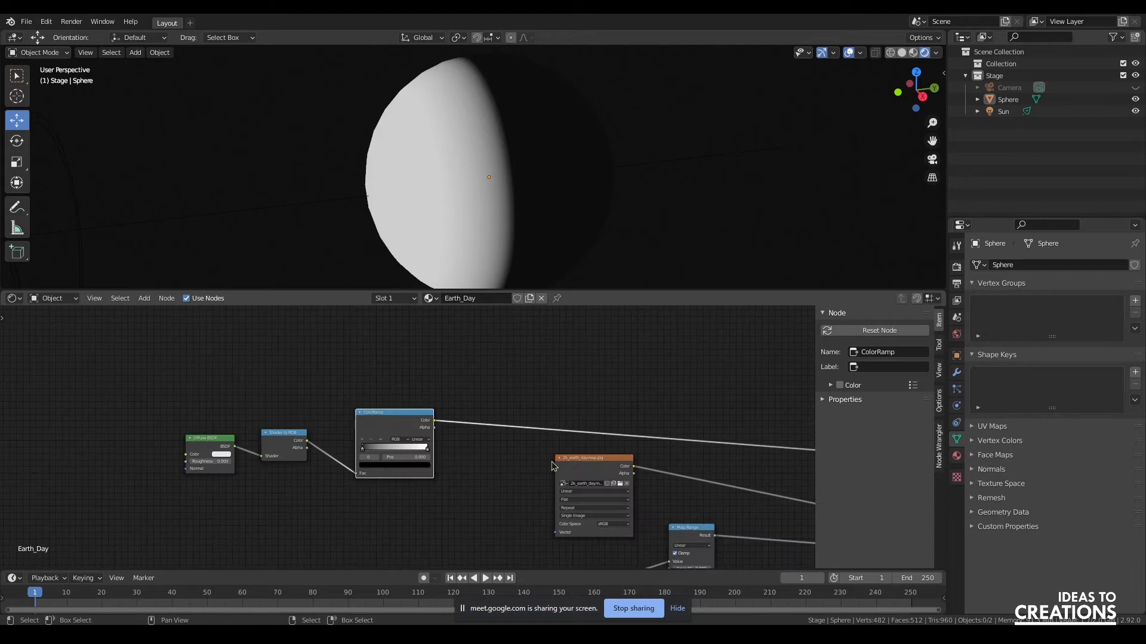
left_click(558, 461)
scroll(607, 410, "up", 3)
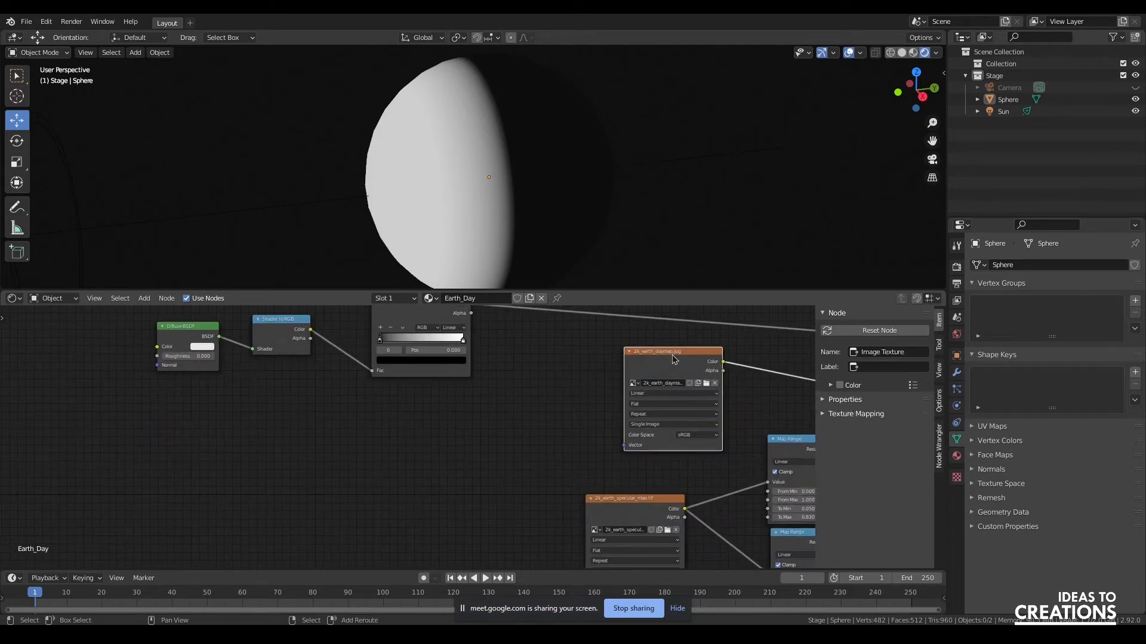
key("shift+d")
left_click(439, 429)
Move the night map node to the free area before the specular and normal maps, and stack the day map copy directly above it.
middle_click_drag(526, 435, 532, 354)
left_click(638, 426)
middle_click_drag(550, 502, 523, 395)
left_click(662, 462)
scroll(461, 485, "down", 4)
middle_click_drag(461, 487, 490, 371)
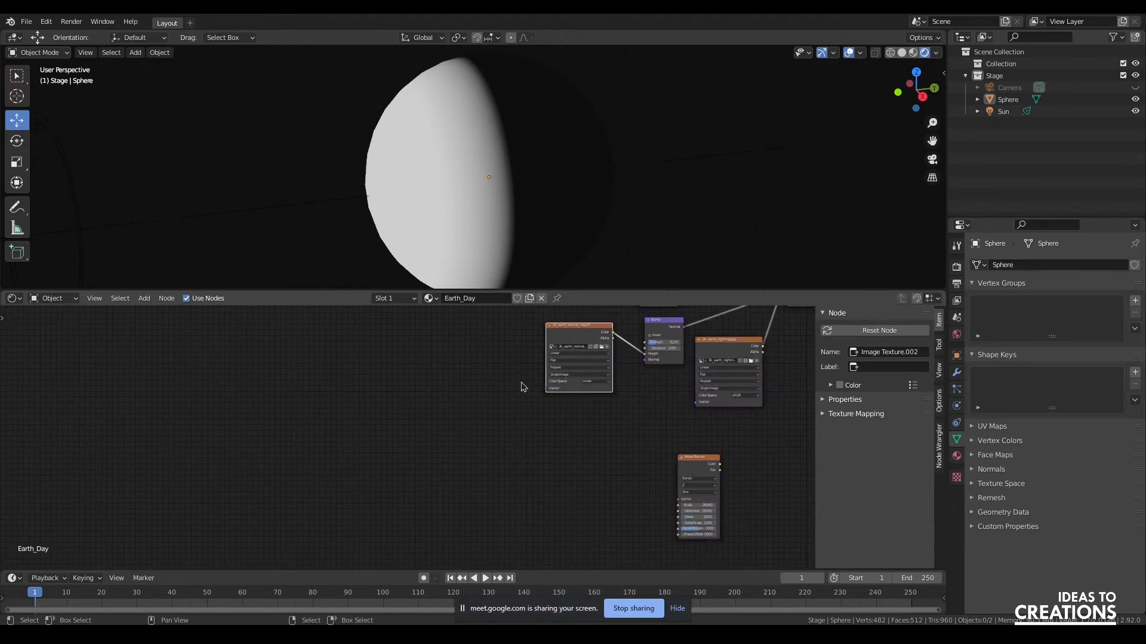
scroll(521, 387, "down", 2)
left_click(652, 374)
left_click_drag(653, 375, 342, 386)
scroll(370, 373, "down", 1)
middle_click_drag(385, 370, 403, 495)
key("shift+d")
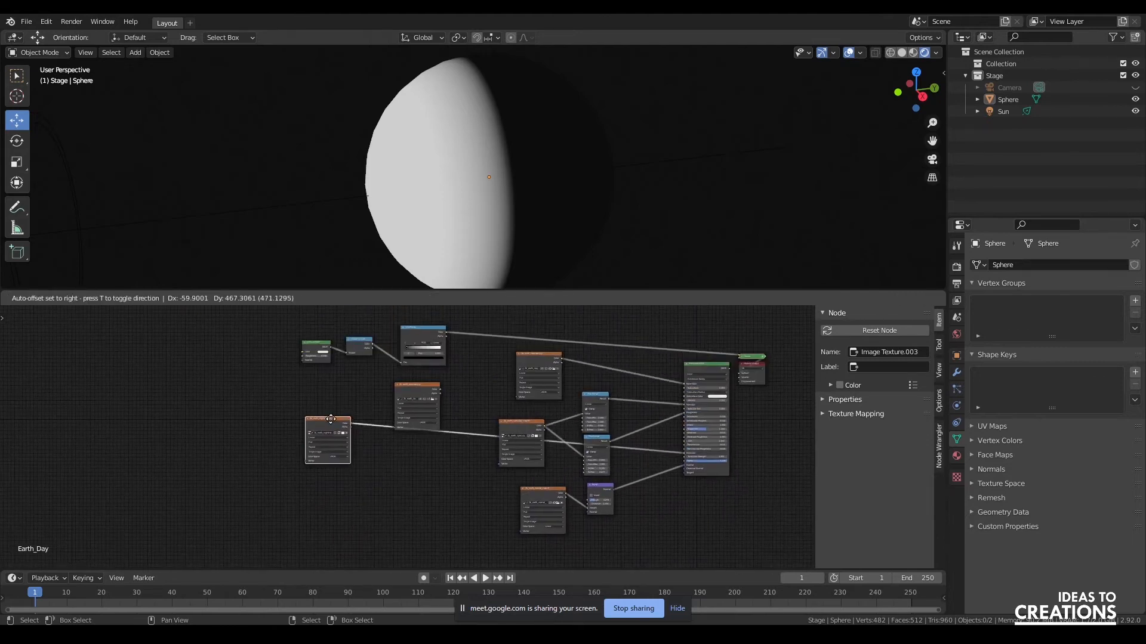
left_click(348, 447)
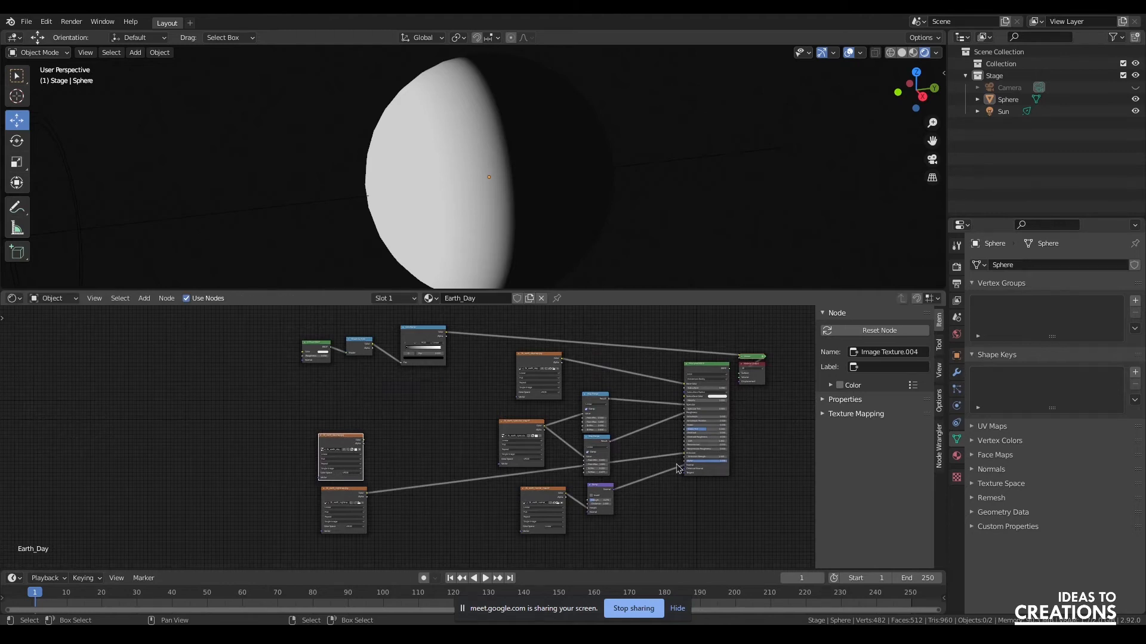
Disconnect the night map from the Principled BSDF's Emission input, and alternately preview the day map copy and night map on the sphere.
left_click_drag(685, 456, 415, 503)
scroll(416, 487, "up", 6)
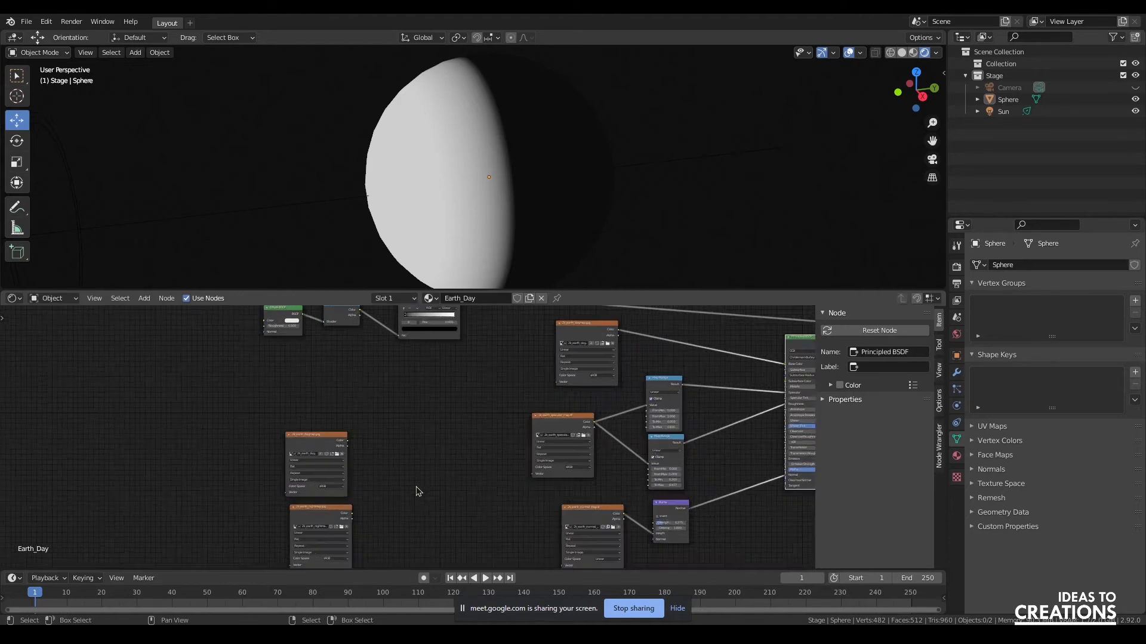
scroll(391, 499, "up", 3)
left_click(276, 336, "ctrl+shift")
left_click(284, 445, "ctrl+shift")
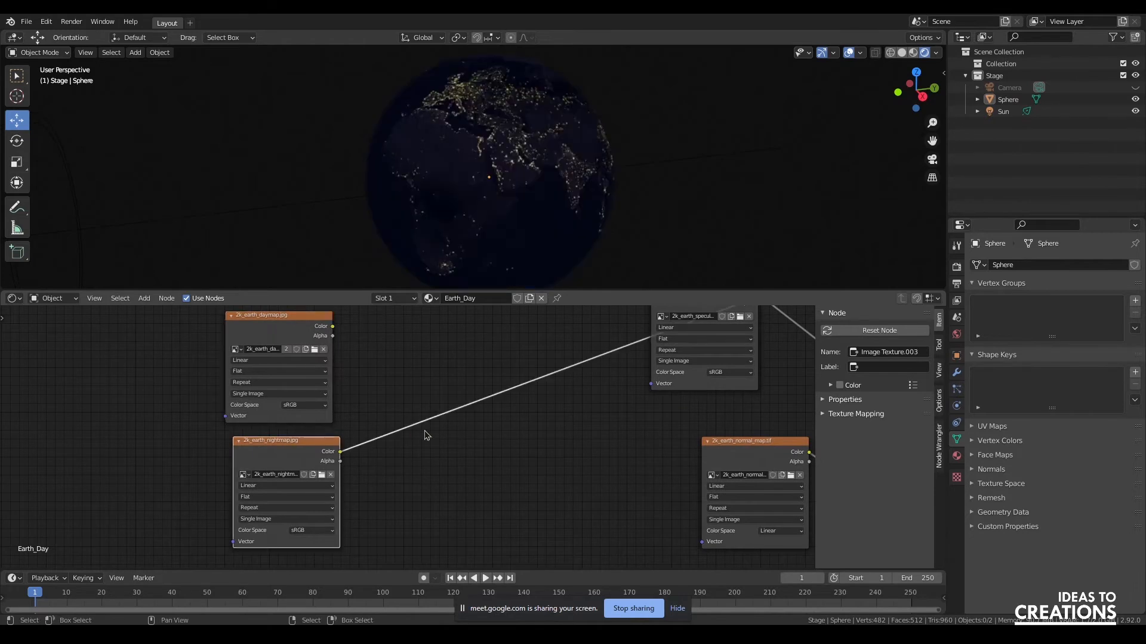
left_click(276, 336, "ctrl+shift")
left_click(284, 445, "ctrl+shift")
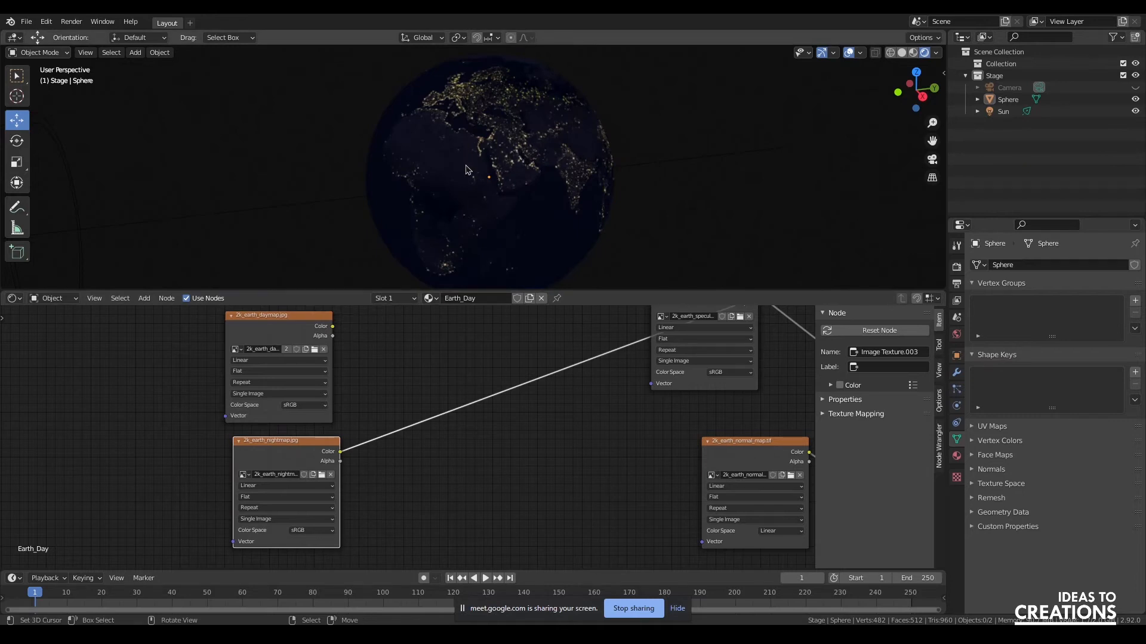
Preview the day map copy on the sphere and add a MixRGB node beside the stacked day and night texture nodes.
left_click(257, 337, "ctrl+shift")
middle_click_drag(427, 373, 424, 477)
scroll(425, 477, "down", 2)
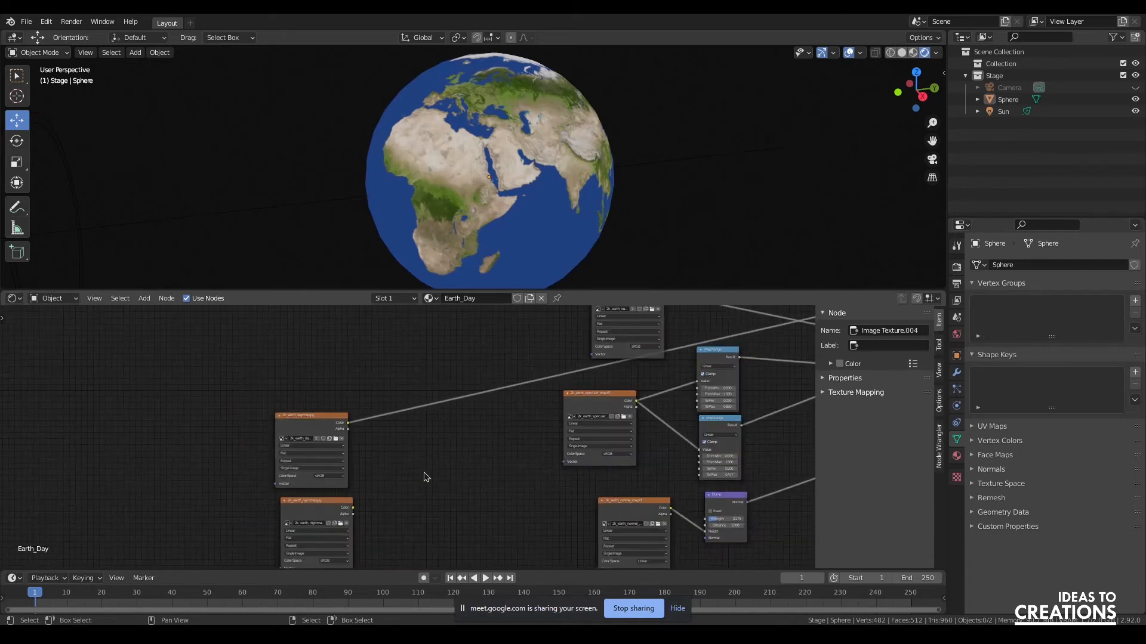
key("shift+a")
left_click(423, 464)
type("mixrgb")
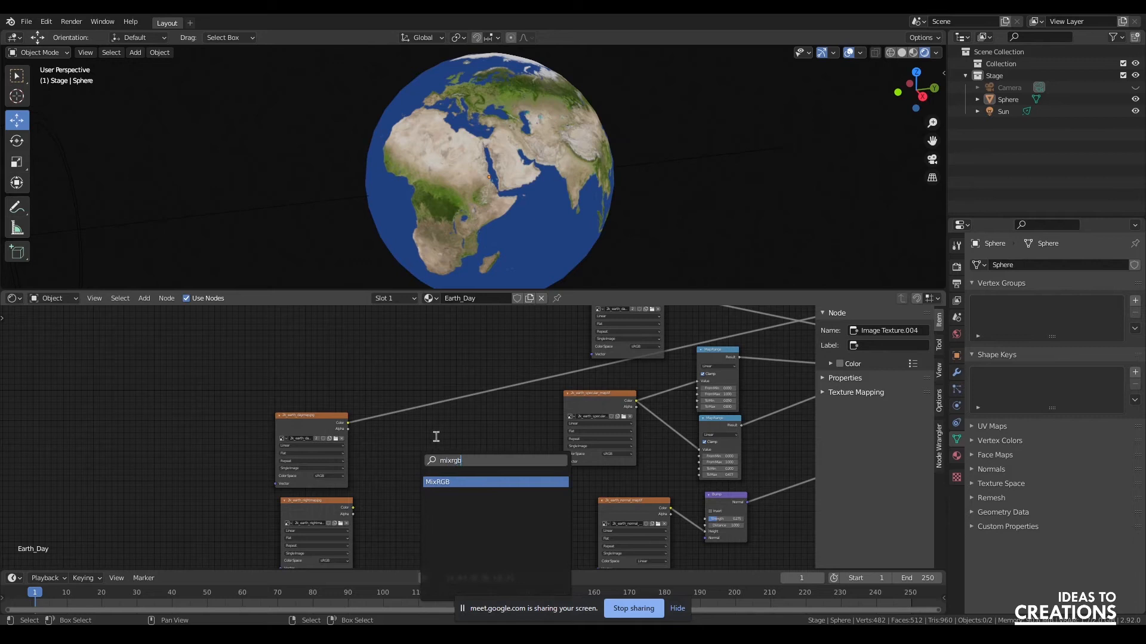
left_click(437, 483)
left_click(409, 467)
Move the Diffuse BSDF, Shader to RGB and ColorRamp nodes together to just above the day map copy.
middle_click_drag(398, 365, 399, 499)
left_click_drag(190, 359, 458, 451)
middle_click_drag(403, 490, 449, 416)
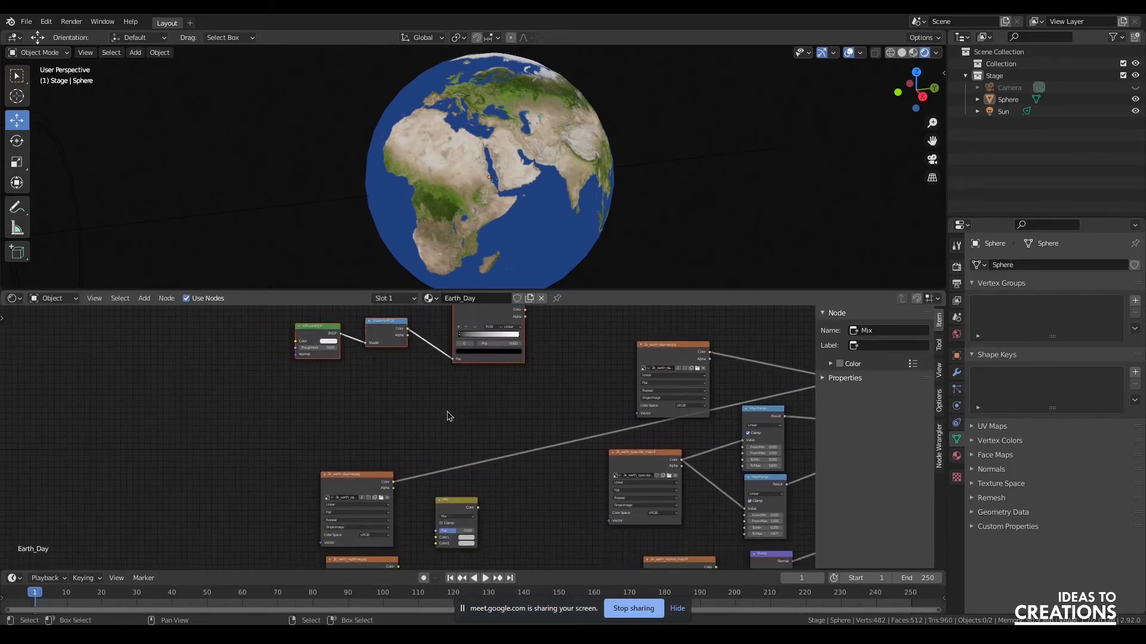
left_click_drag(479, 326, 374, 428)
Connect the ColorRamp to the Mix node's Fac, the day map copy to Color1 and the night map to Color2, and preview the mix.
left_click_drag(368, 386, 436, 531)
middle_click_drag(539, 487, 547, 414)
left_click_drag(410, 372, 452, 432)
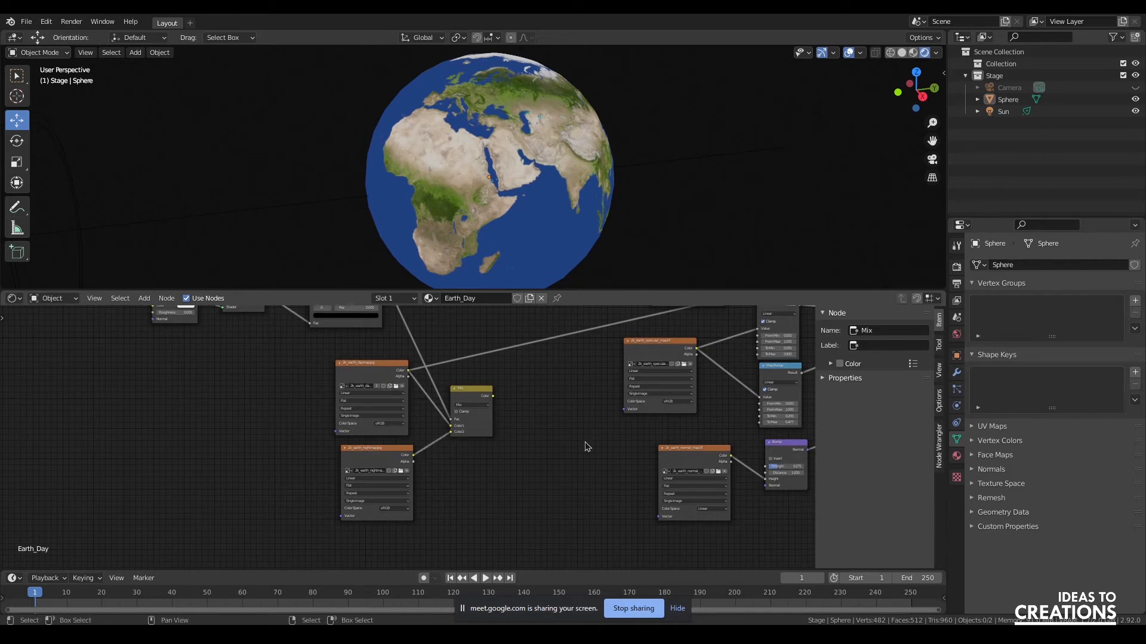
left_click(482, 398, "ctrl+shift")
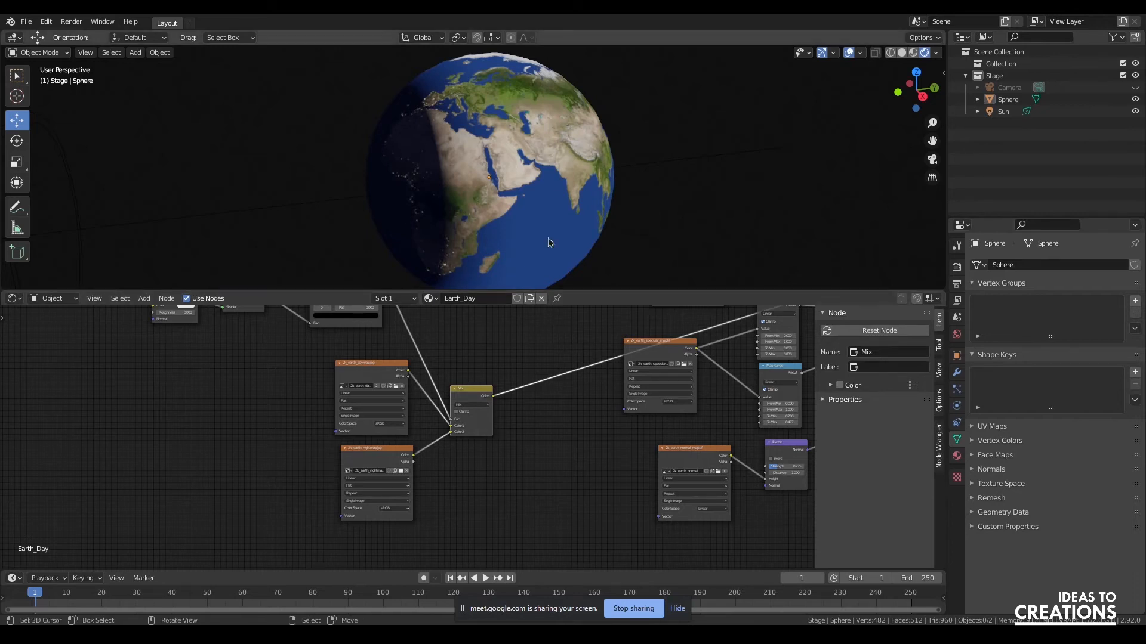
left_click_drag(907, 98, 928, 77)
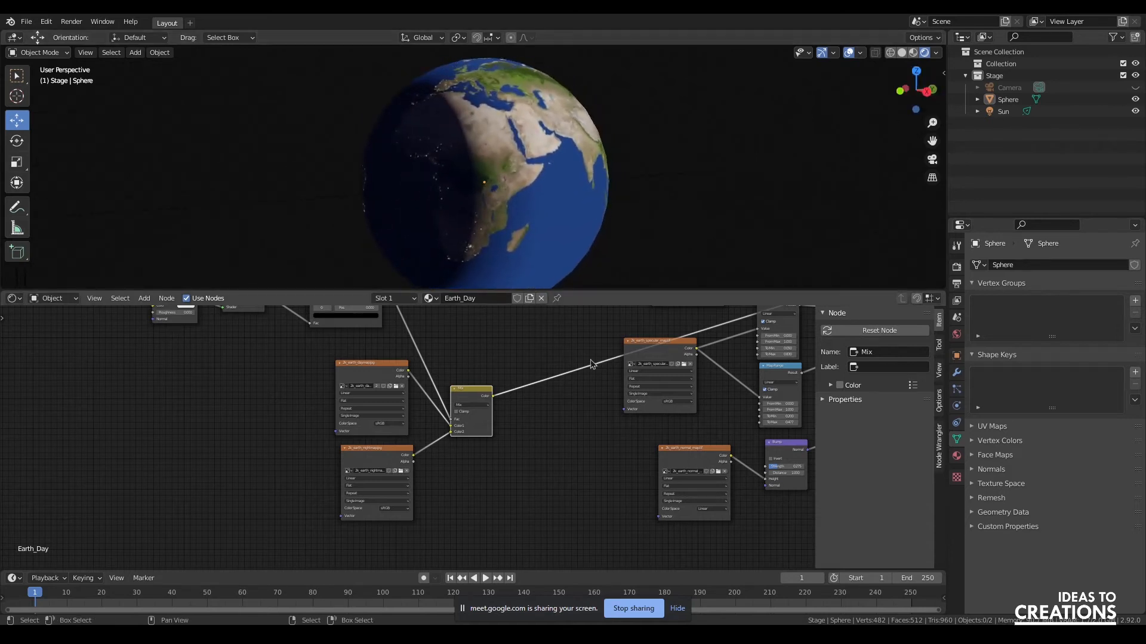
Reverse the ColorRamp's gradient by swapping its black and white stops, and check the day and night sides on the sphere.
middle_click_drag(476, 365, 542, 444)
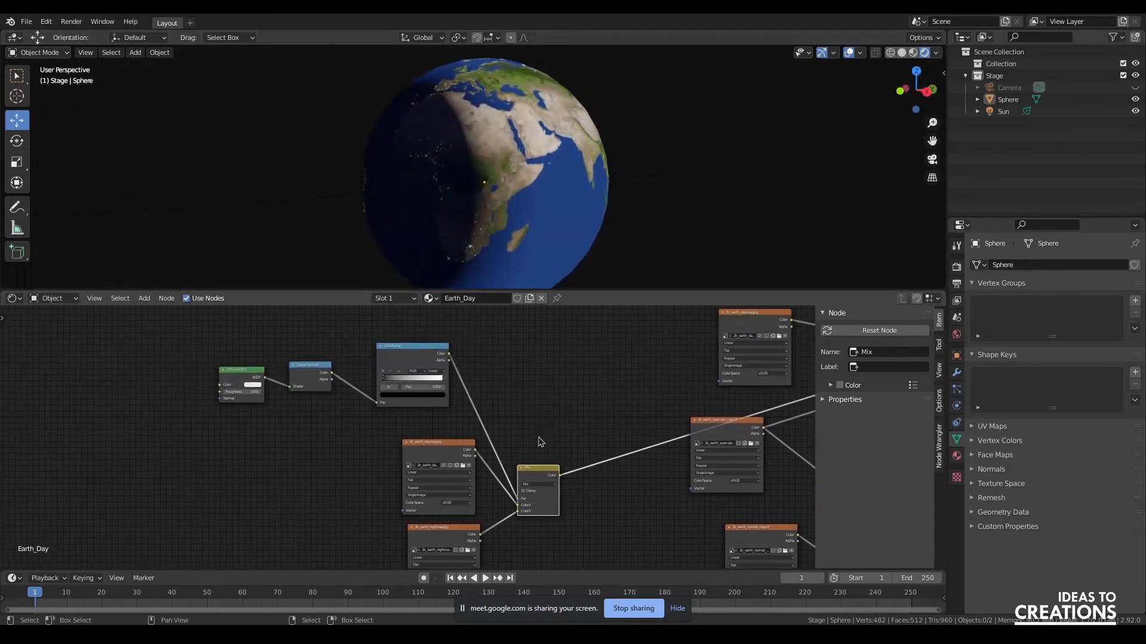
left_click(400, 358)
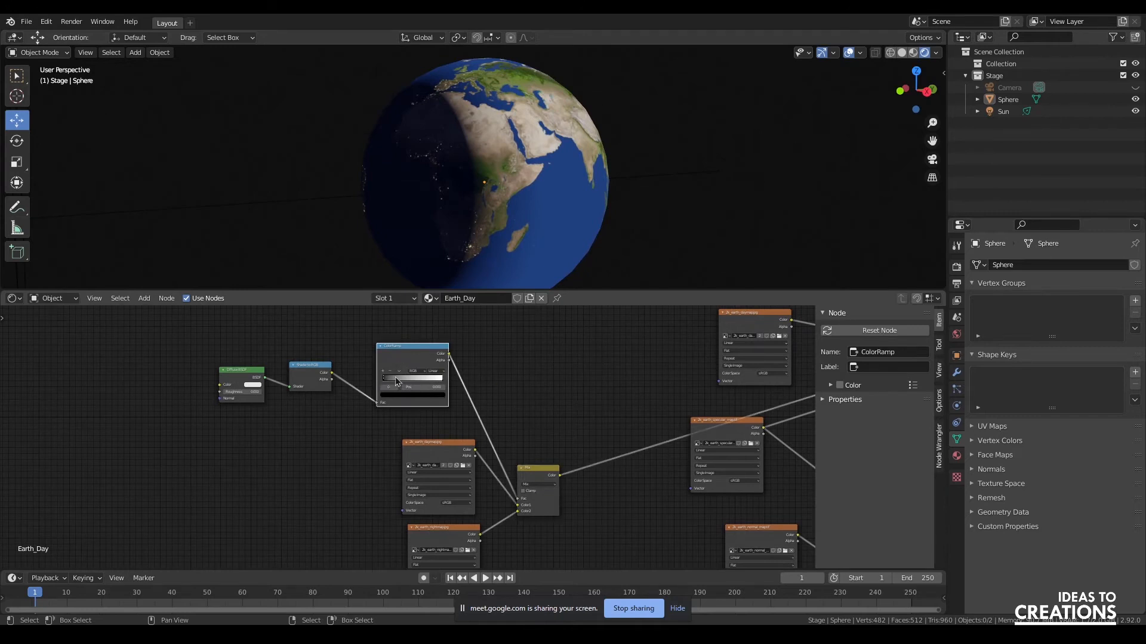
scroll(388, 388, "up", 4)
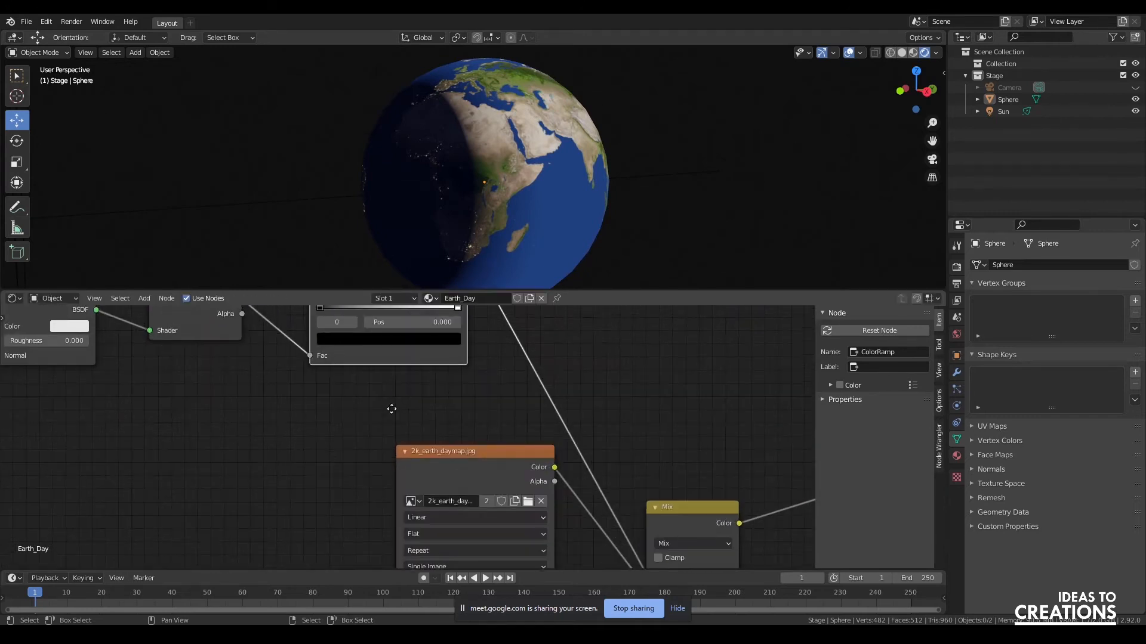
mouse_move(352, 368)
left_mouse_down()
mouse_move(474, 369)
mouse_move(465, 368)
left_mouse_up()
left_click_drag(487, 367, 326, 374)
left_click_drag(465, 367, 508, 376)
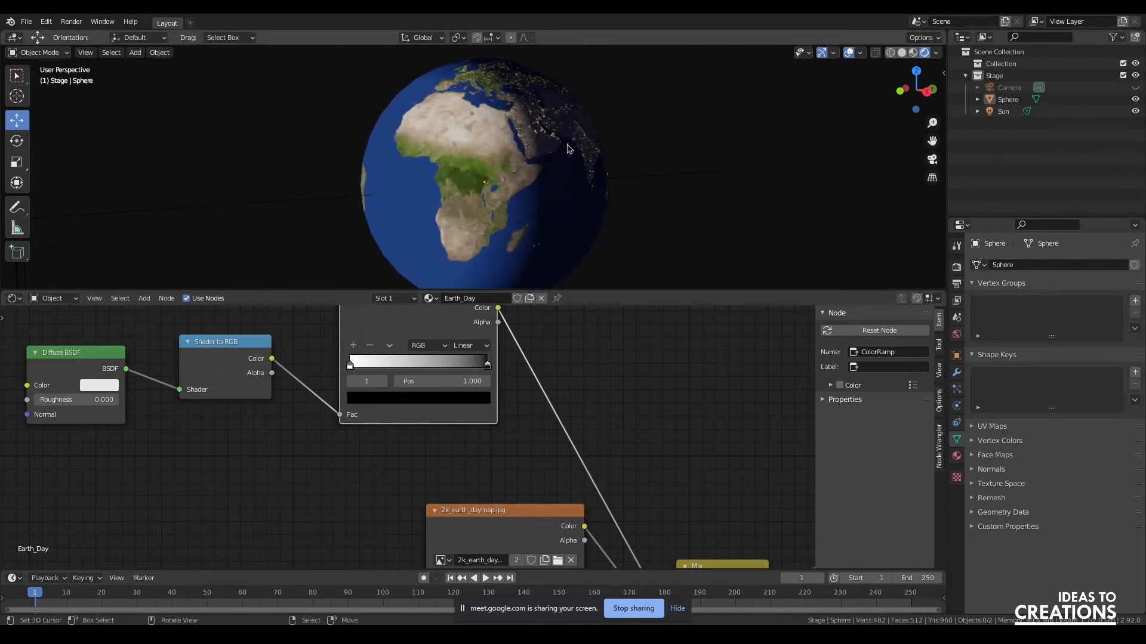
scroll(568, 147, "up", 2)
left_click_drag(898, 111, 860, 119)
scroll(451, 187, "down", 6)
scroll(451, 187, "up", 6)
scroll(451, 187, "down", 5)
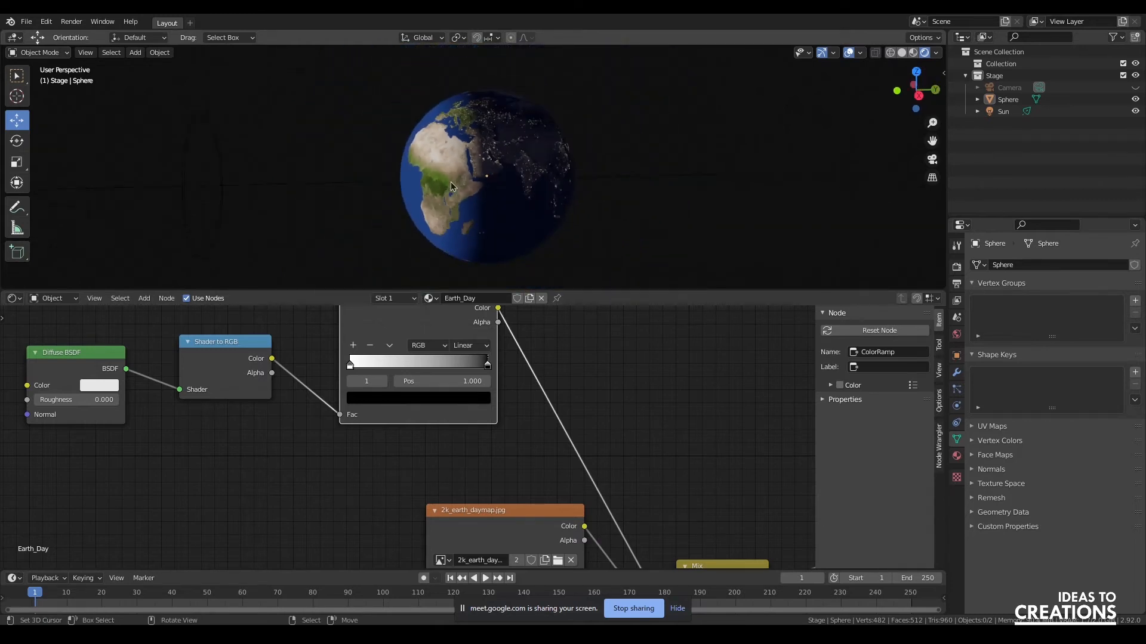
scroll(531, 168, "up", 4)
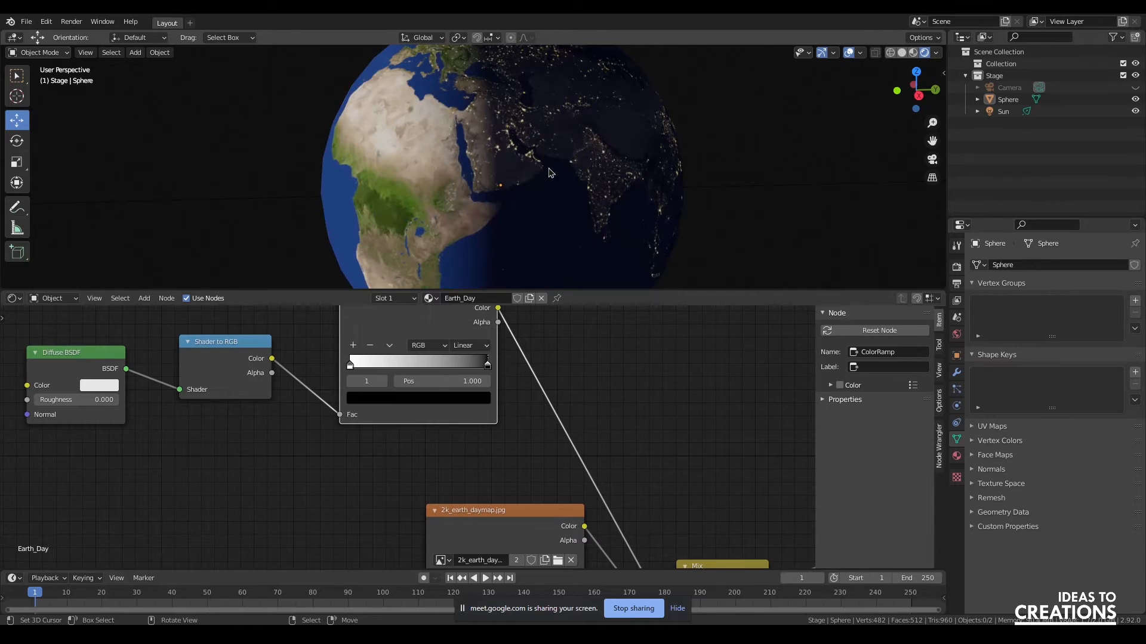
Set the ColorRamp's white stop to position 0 and its black stop to position 1.
left_click(351, 366)
mouse_move(352, 366)
left_mouse_down()
mouse_move(388, 366)
mouse_move(336, 364)
left_mouse_up()
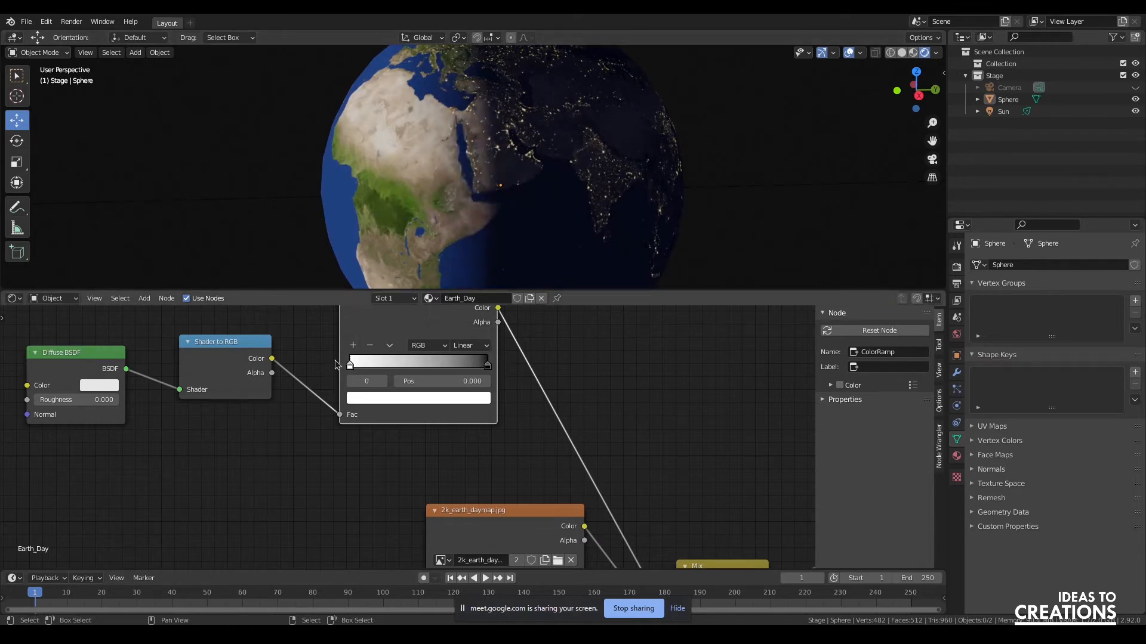
mouse_move(489, 367)
left_mouse_down()
mouse_move(403, 369)
mouse_move(497, 368)
left_mouse_up()
scroll(403, 195, "down", 5)
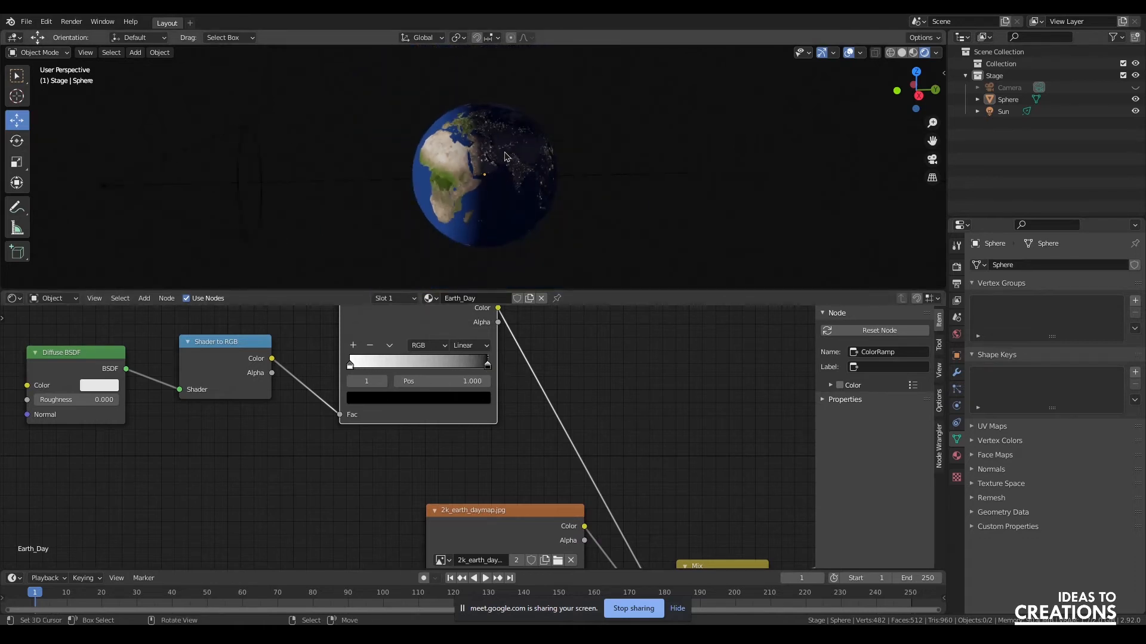
Nudge the Mix node slightly upward and move the Principled BSDF node lower, beside the Map Range nodes.
scroll(583, 421, "down", 3)
middle_click_drag(583, 443, 441, 365)
left_click_drag(433, 425, 441, 409)
middle_click_drag(616, 346, 495, 382)
left_click_drag(698, 322, 673, 374)
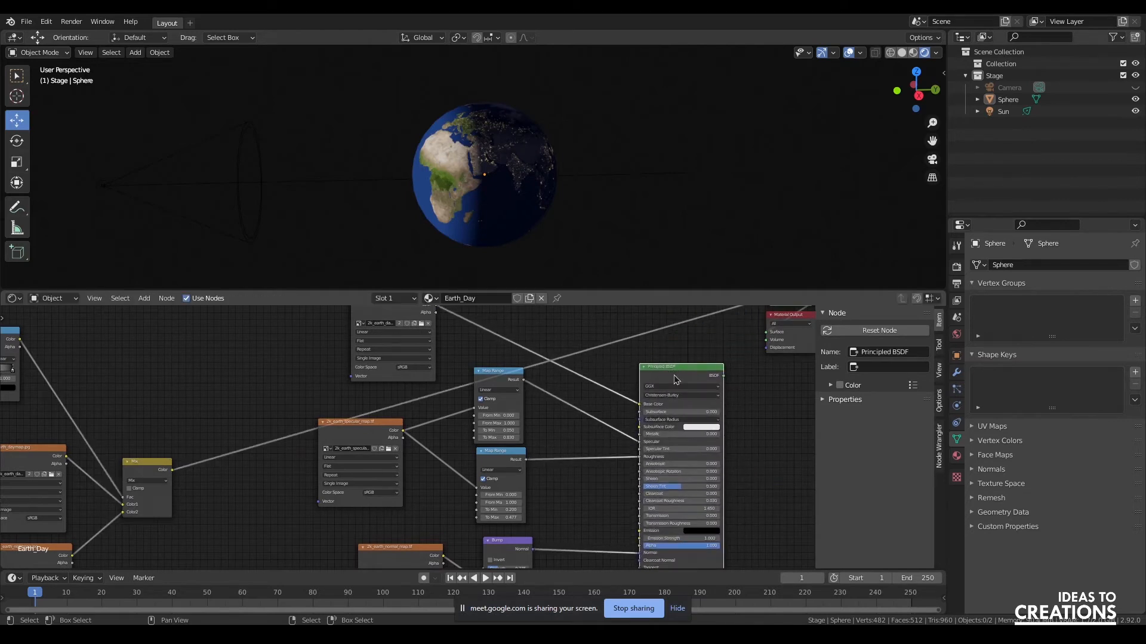
Preview the Principled BSDF and the Mix node in turn on the sphere to compare their shading of the night side.
middle_click_drag(315, 353, 608, 334)
middle_click_drag(502, 441, 625, 390)
middle_click_drag(358, 488, 161, 503)
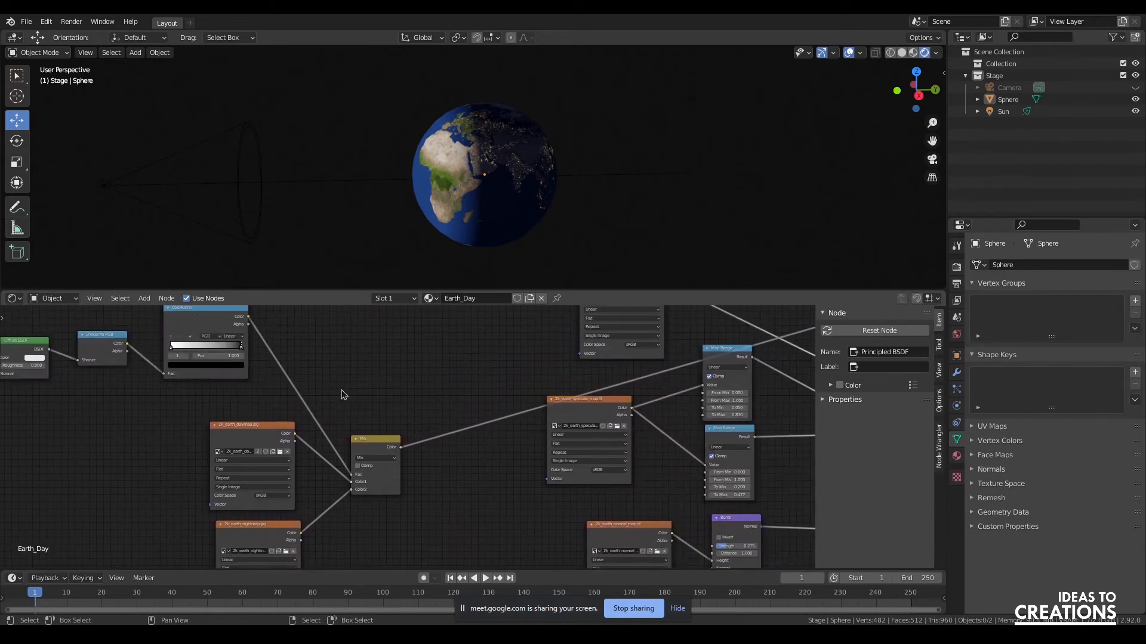
scroll(449, 163, "up", 5)
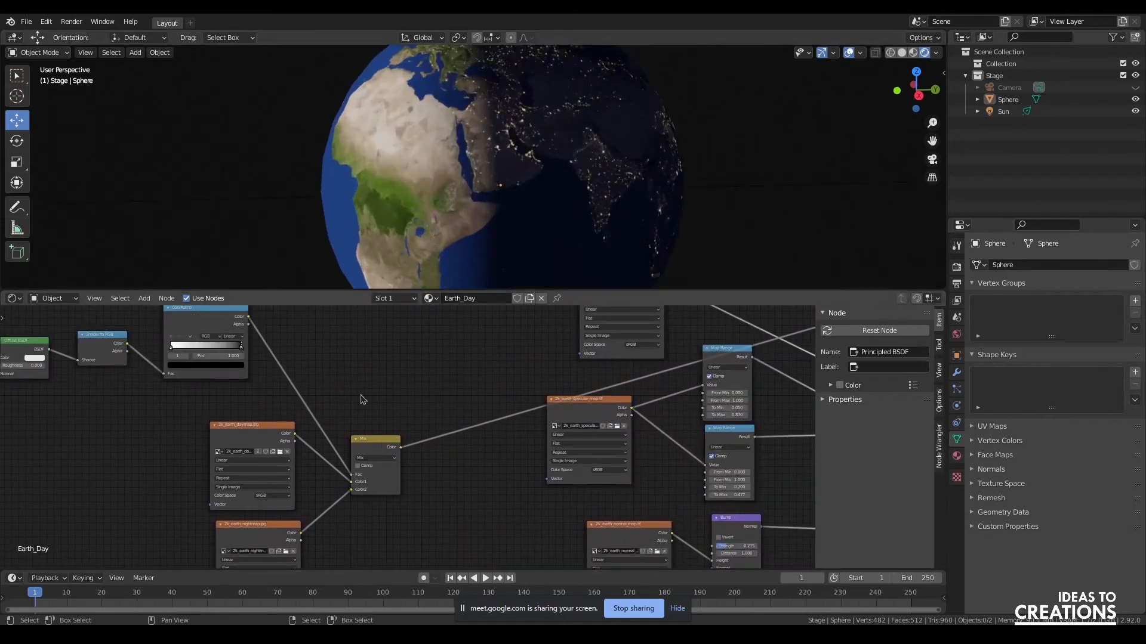
middle_click_drag(604, 359, 302, 383)
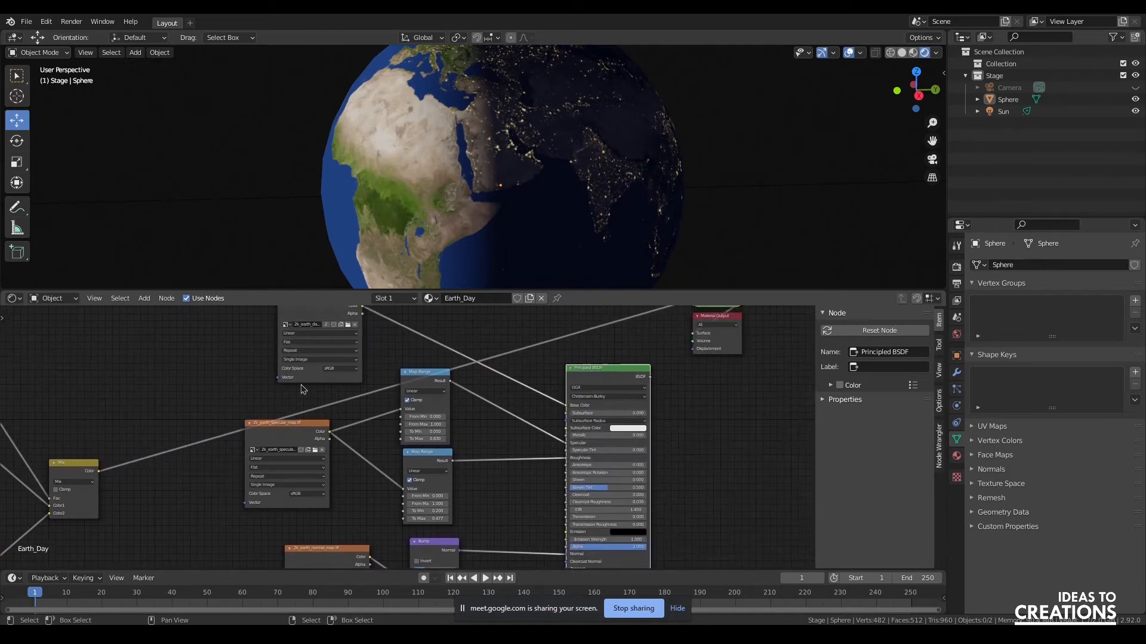
left_click(605, 373, "ctrl+shift")
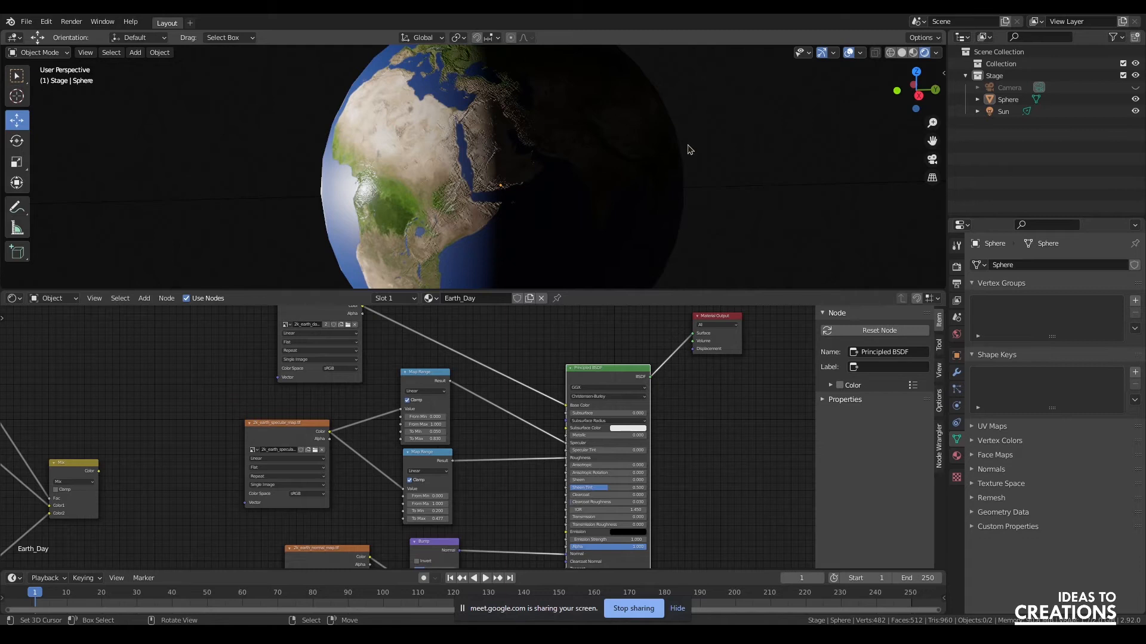
middle_click_drag(105, 412, 290, 409)
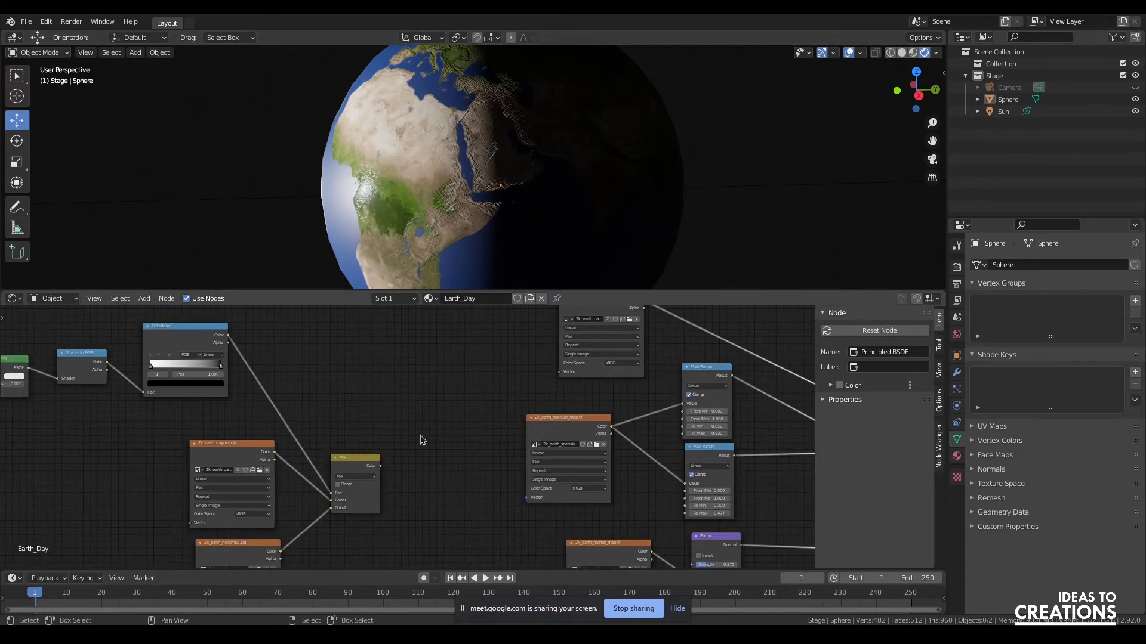
middle_click_drag(507, 402, 278, 405)
mouse_move(202, 350)
middle_mouse_down()
mouse_move(481, 414)
mouse_move(179, 329)
mouse_move(447, 434)
mouse_move(217, 362)
middle_mouse_up()
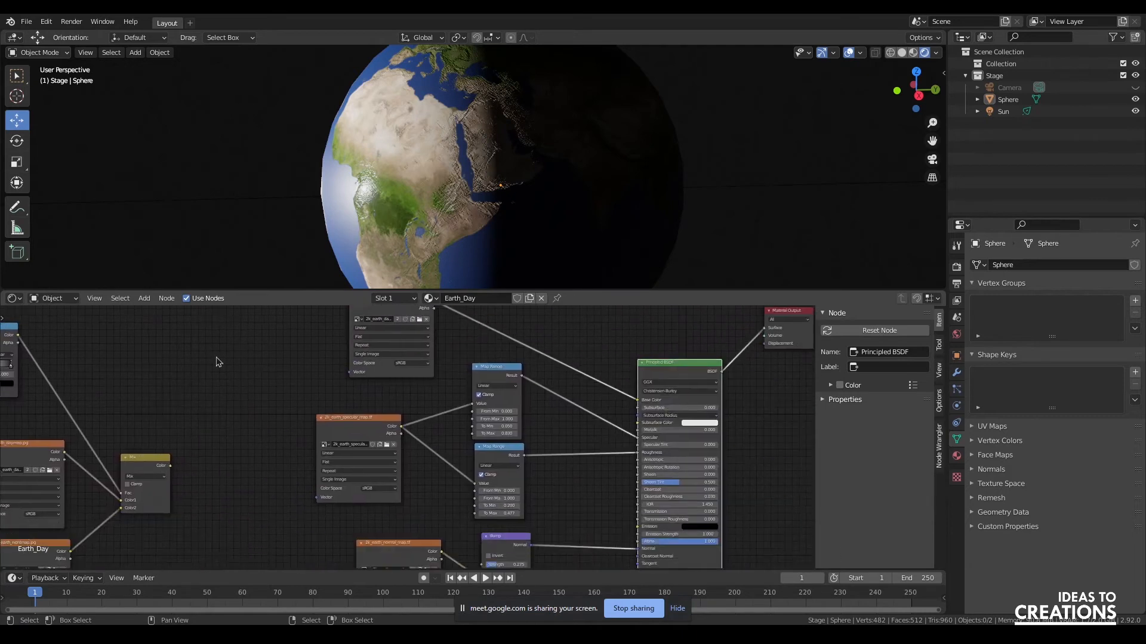
middle_click_drag(146, 448, 369, 457)
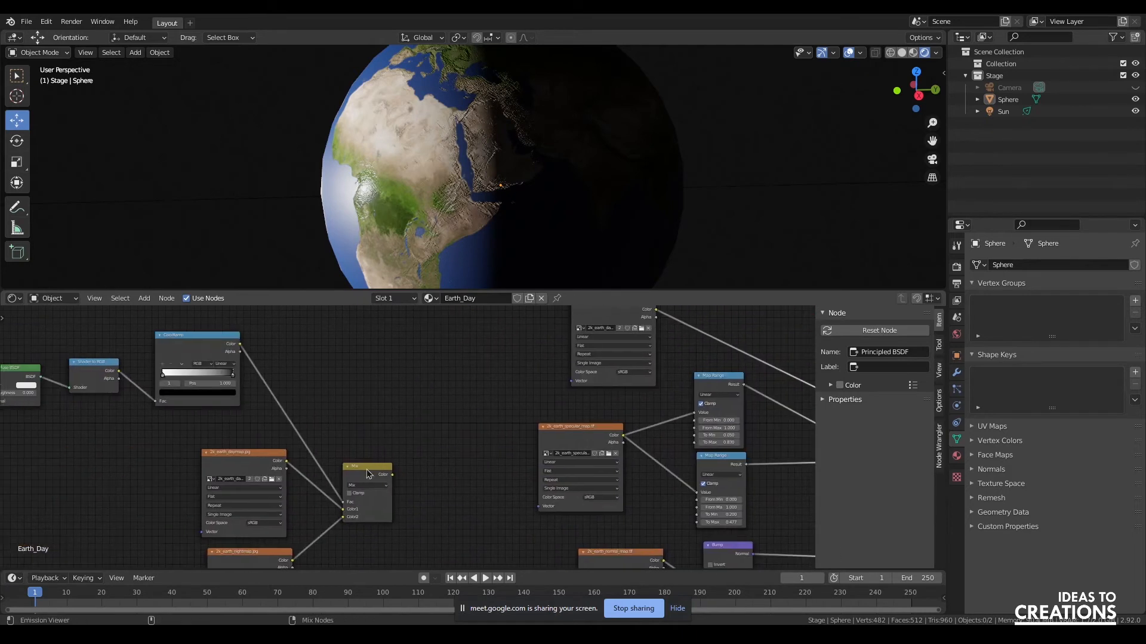
left_click(367, 469, "ctrl+shift")
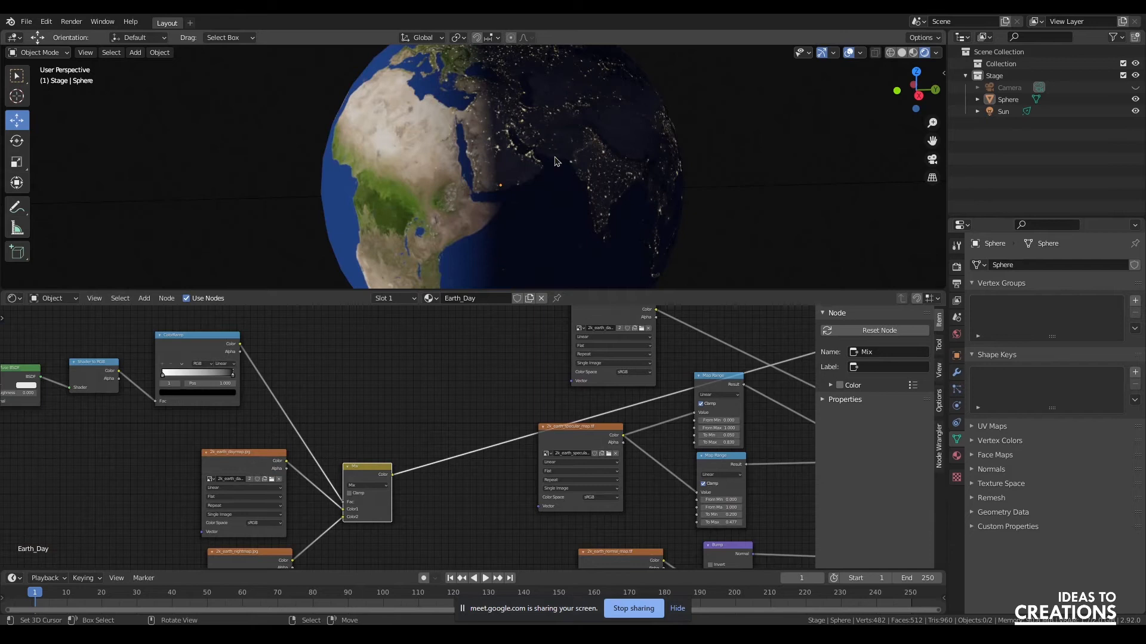
Move the specular map node down slightly and select it together with the Map Range, normal map and Bump nodes.
middle_click_drag(453, 434, 314, 401)
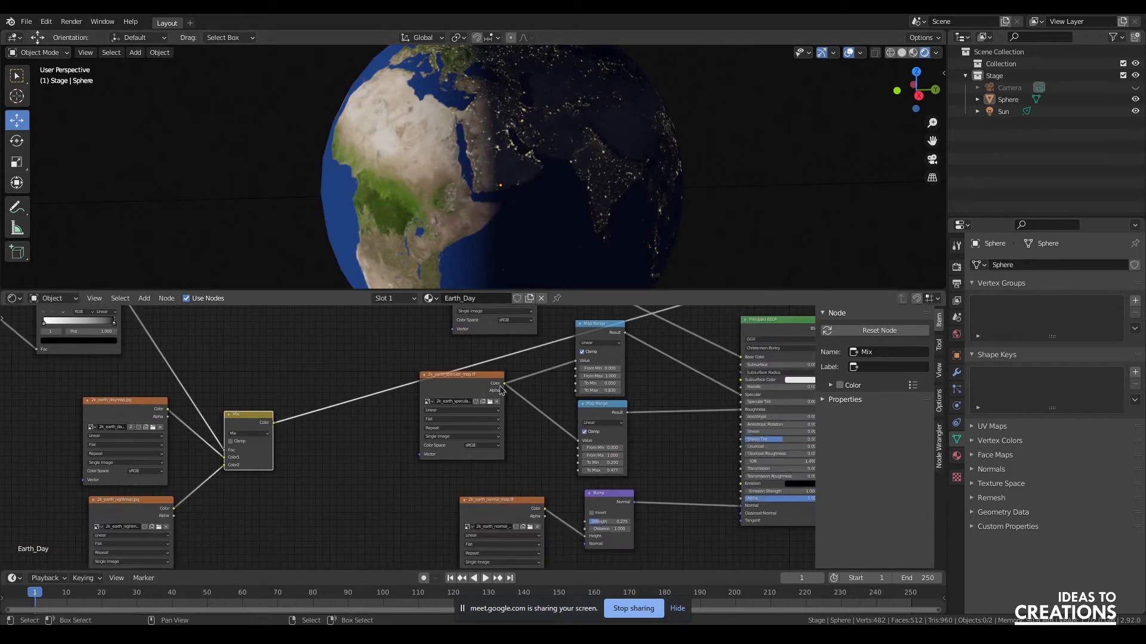
left_click_drag(496, 389, 497, 413)
left_click_drag(472, 369, 660, 531)
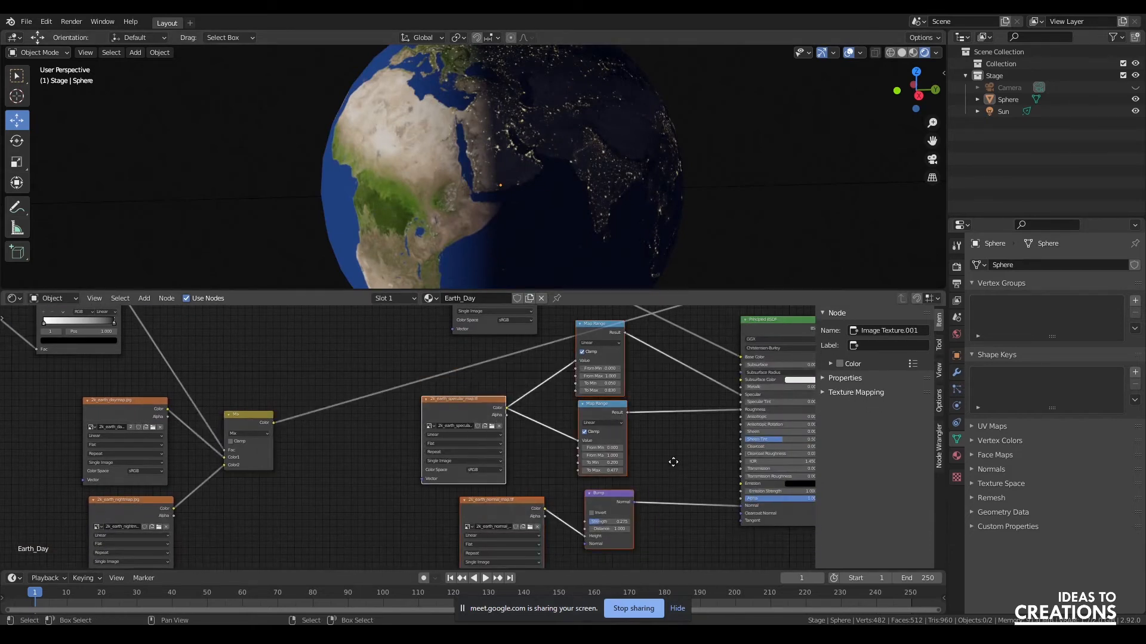
Link the Mix node's Color output to the Principled BSDF's Base Color and preview the Principled BSDF on the globe.
middle_click_drag(673, 462, 677, 524)
key("g")
left_click(593, 317)
middle_click_drag(629, 465, 598, 512)
left_click_drag(246, 530, 715, 466)
left_click(753, 478, "ctrl+shift")
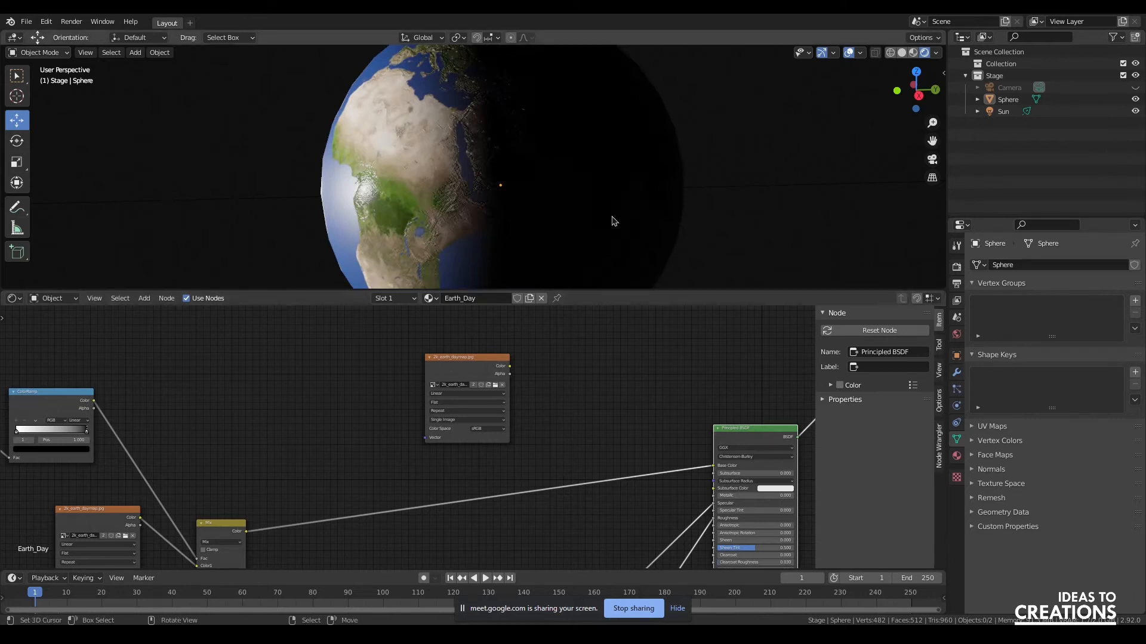
scroll(524, 188, "down", 3)
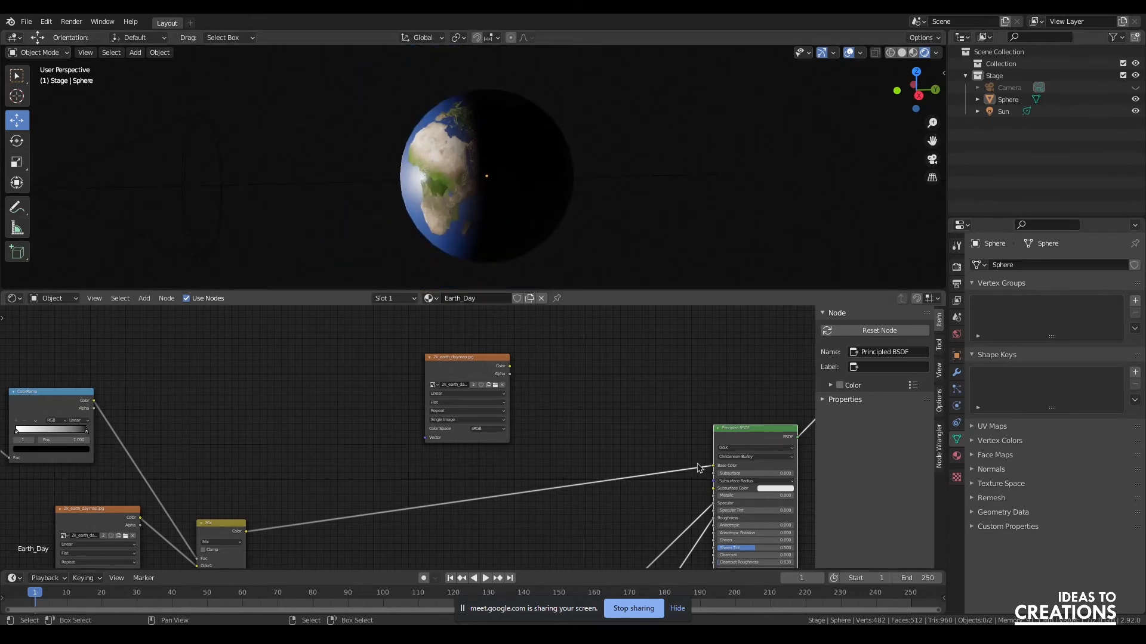
Disconnect the Mix node from the Base Color input, space it away from its textures, and preview its output on the globe.
left_click_drag(714, 471, 627, 455)
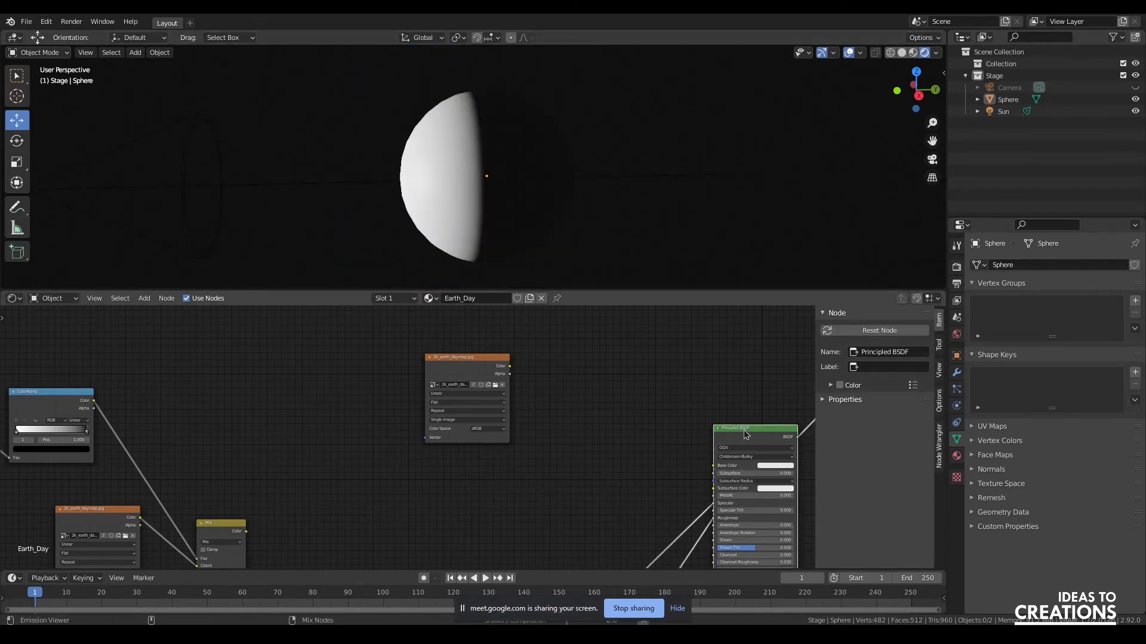
middle_click_drag(427, 483, 585, 390)
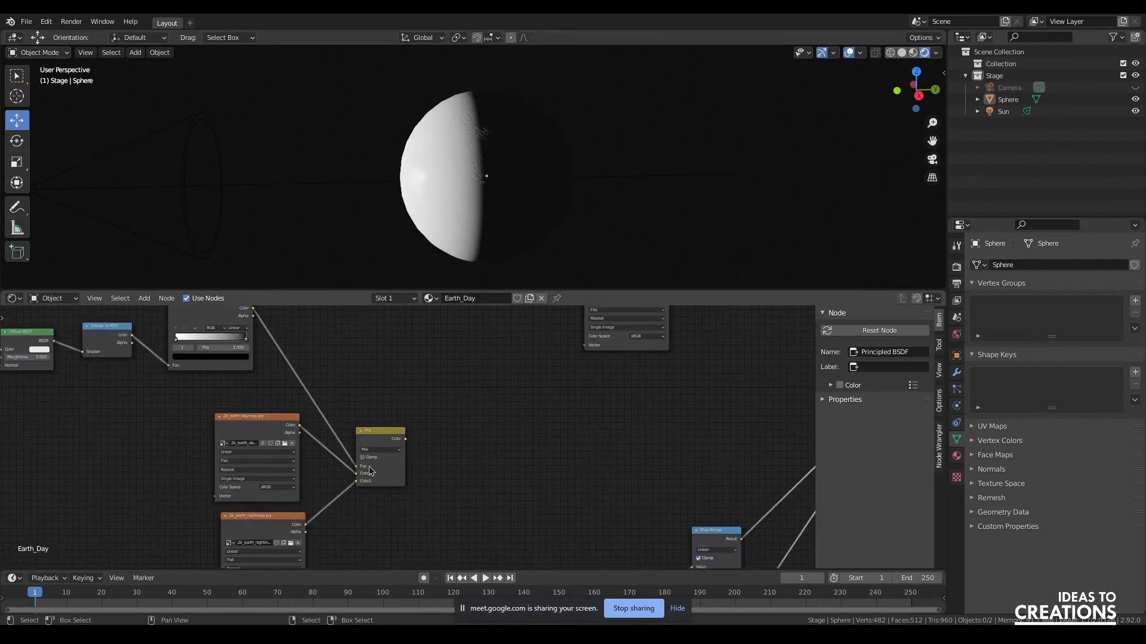
left_click(274, 424)
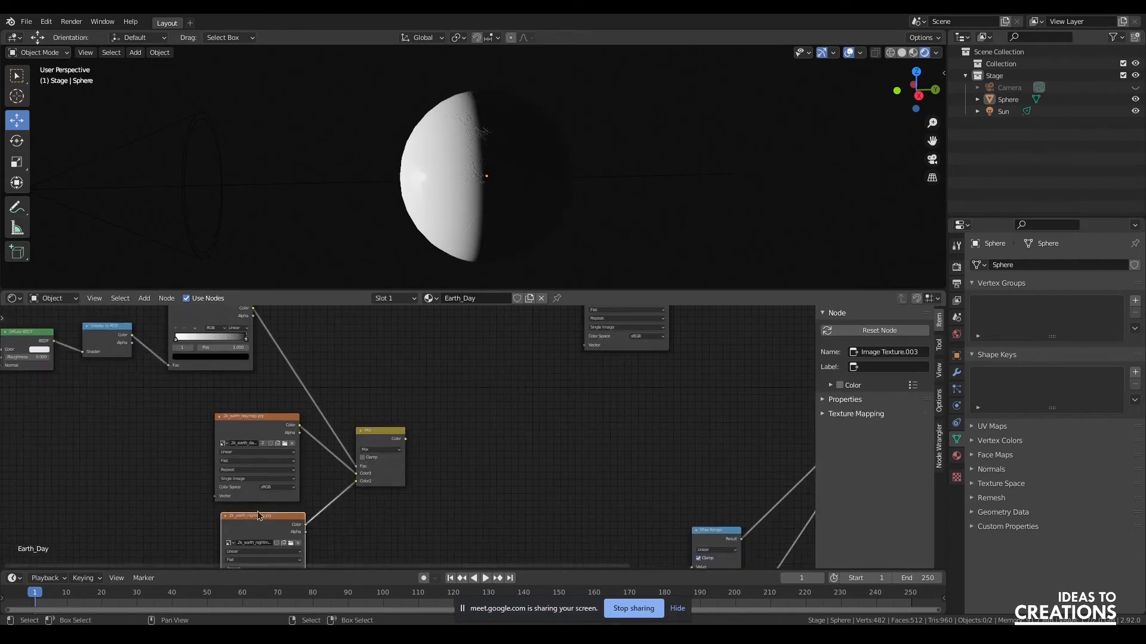
left_click_drag(379, 437, 469, 436)
left_click(273, 423)
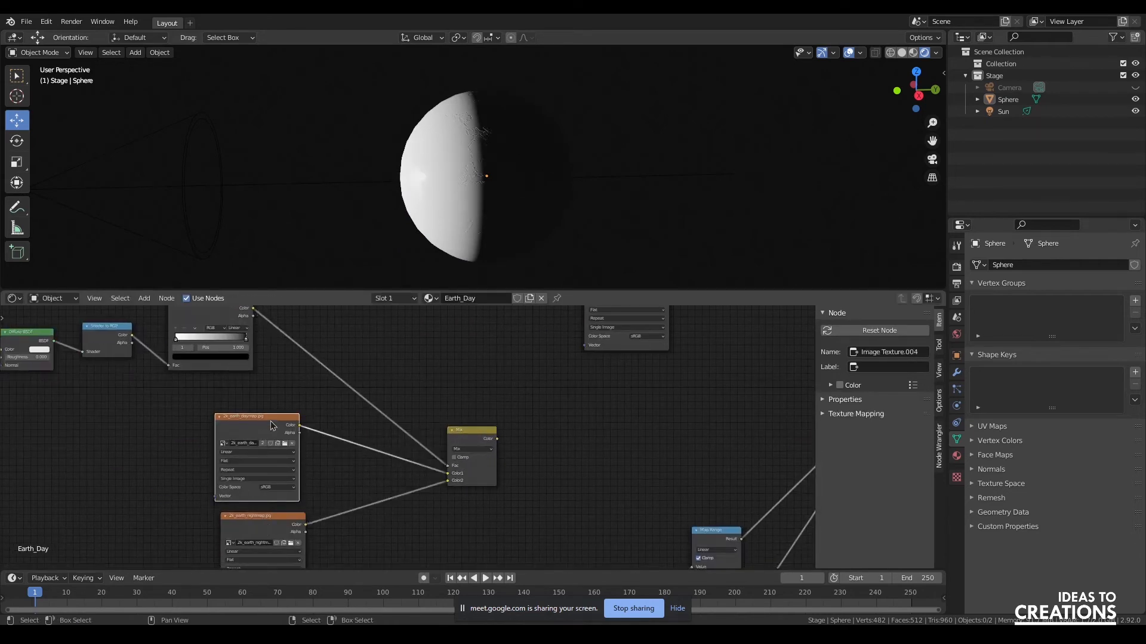
left_click(469, 439, "ctrl+shift")
mouse_move(913, 97)
left_mouse_down()
mouse_move(930, 92)
mouse_move(898, 111)
left_mouse_up()
scroll(582, 173, "up", 2)
scroll(692, 131, "down", 2)
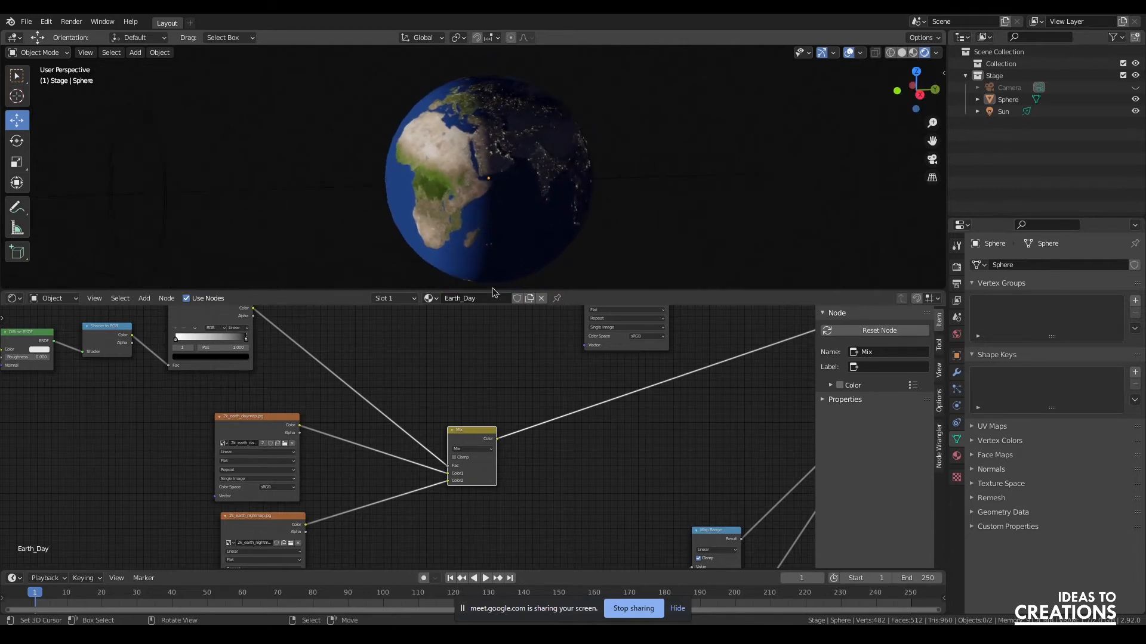
Delete the daymap image texture that feeds the Mix node's Color1 input.
scroll(664, 444, "down", 3)
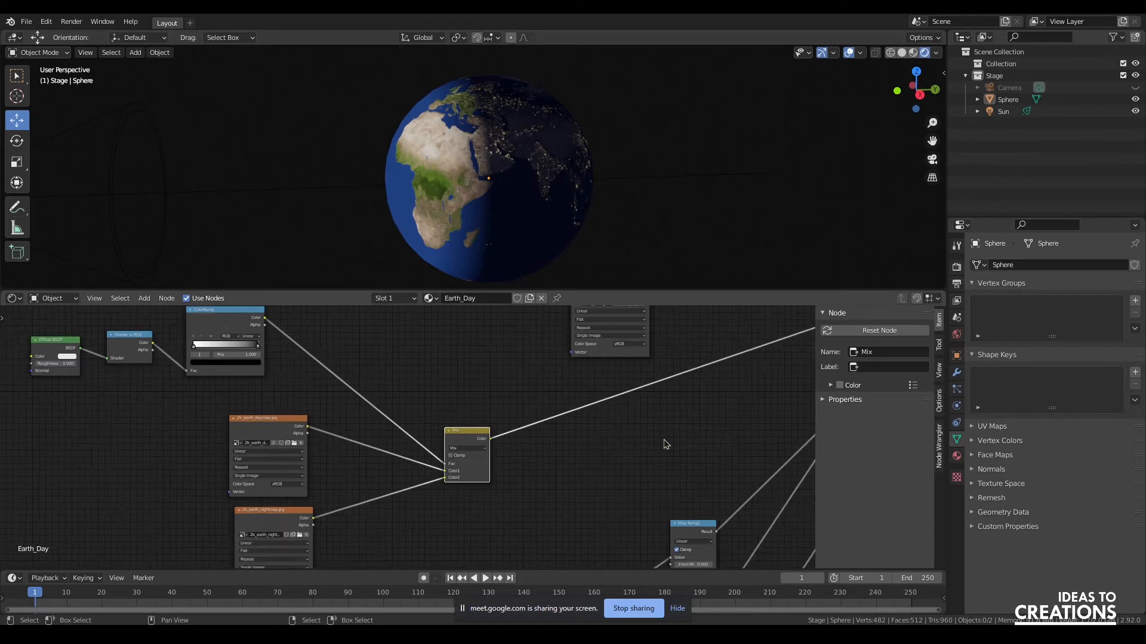
left_click_drag(789, 332, 726, 347)
left_click(316, 434)
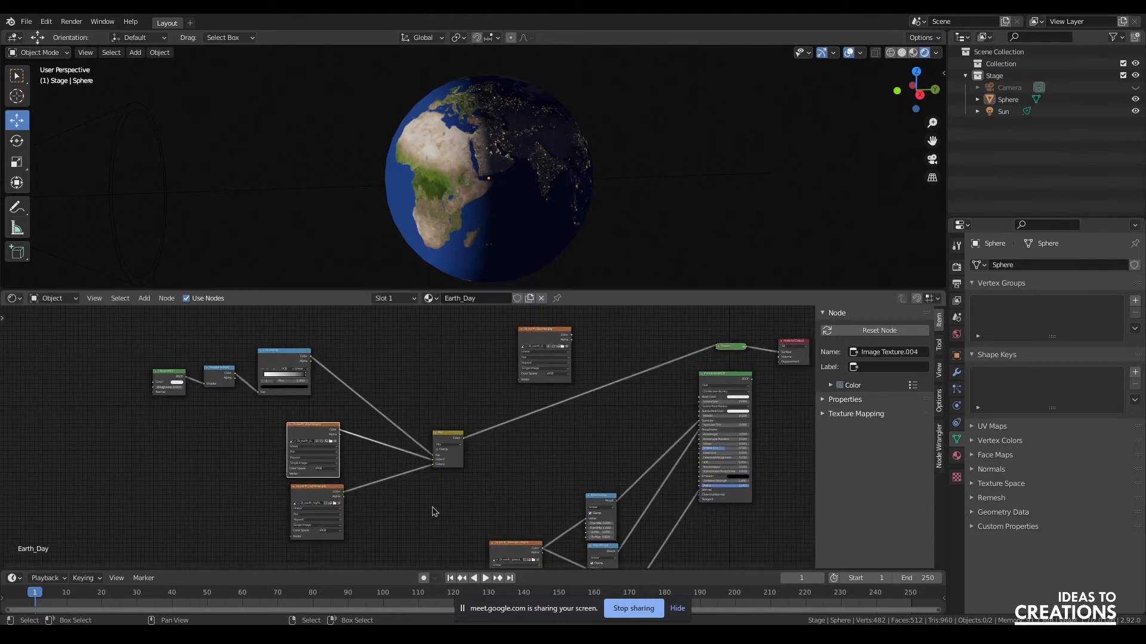
key("x")
left_click(457, 460)
left_click_drag(487, 399, 488, 428)
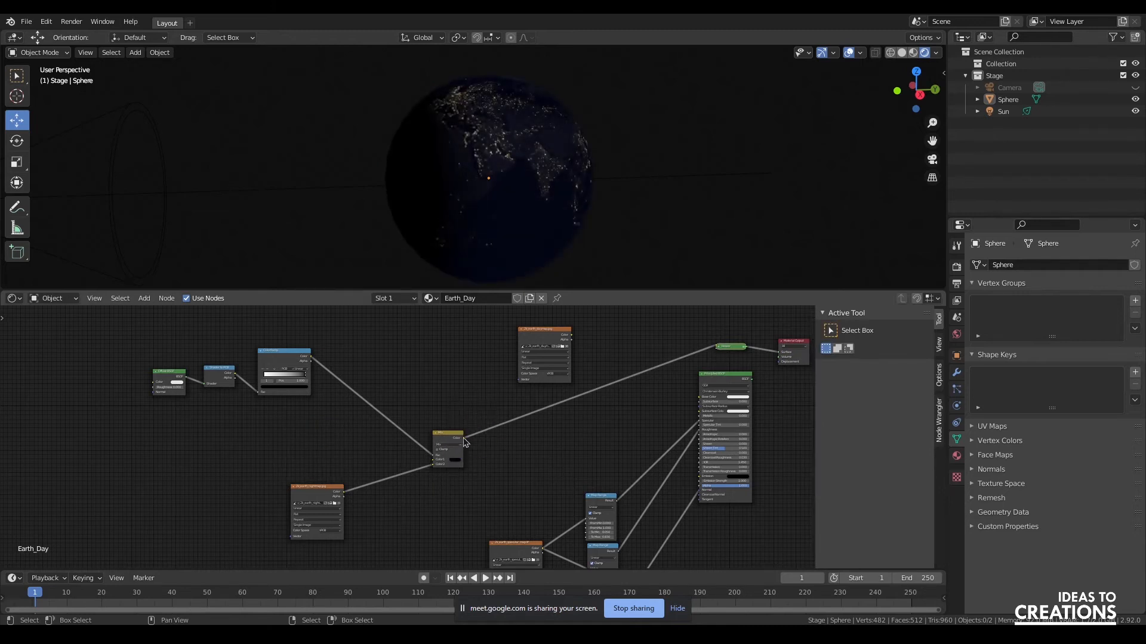
Link the Mix output to the Principled BSDF's Emission and the remaining daymap texture to its Base Color, with the Principled BSDF as surface output.
left_click_drag(465, 438, 699, 476)
left_click(681, 401, "ctrl+shift")
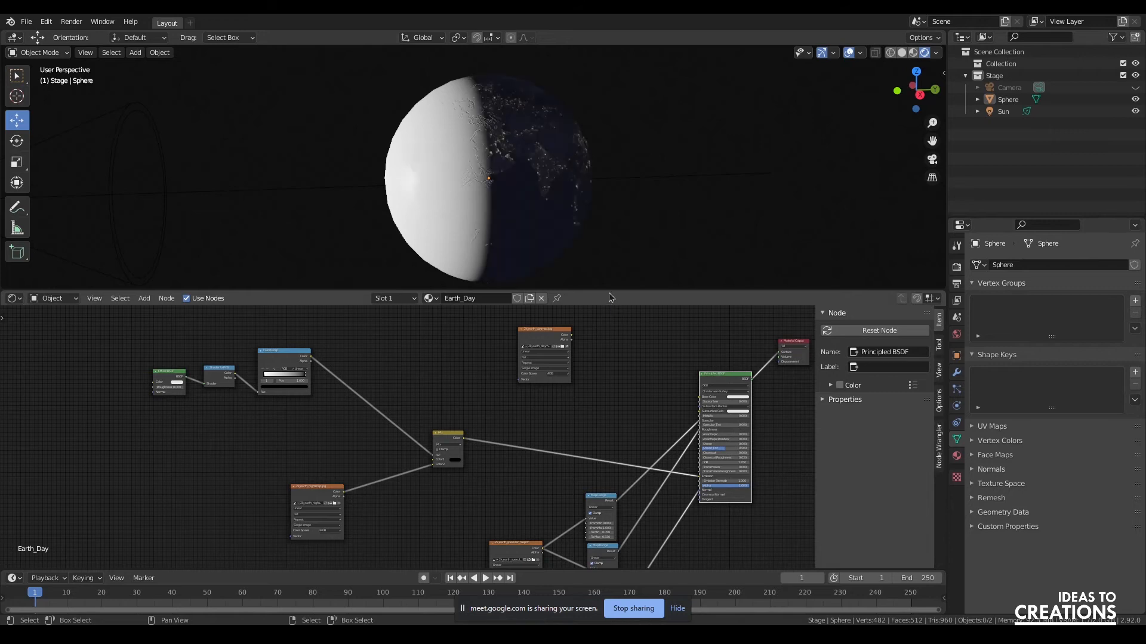
left_click_drag(573, 339, 698, 398)
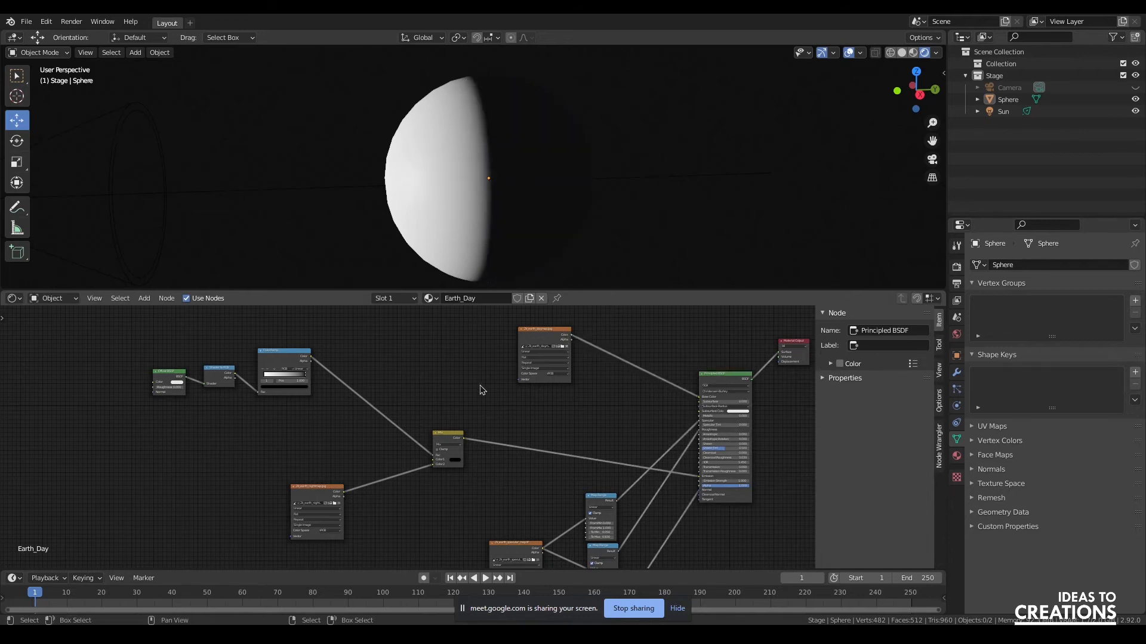
Move the Diffuse BSDF, Shader to RGB and ColorRamp nodes and the nightmap texture close to the Mix node.
left_click_drag(123, 345, 312, 416)
left_click_drag(287, 369, 391, 435)
left_click_drag(323, 498, 397, 494)
scroll(448, 188, "up", 3)
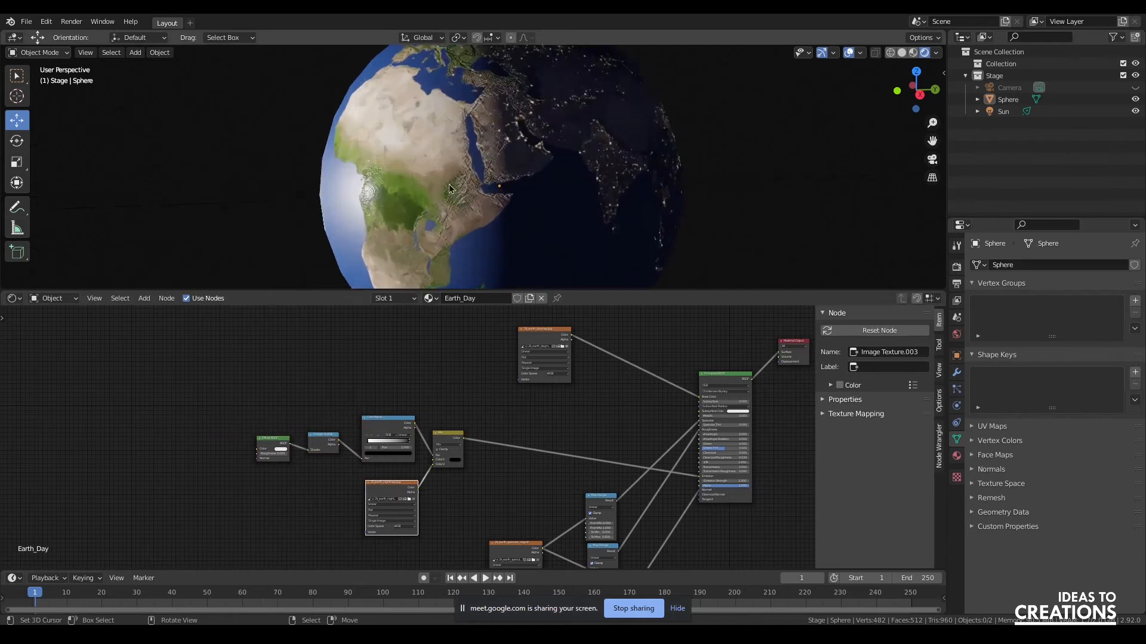
scroll(542, 201, "down", 1)
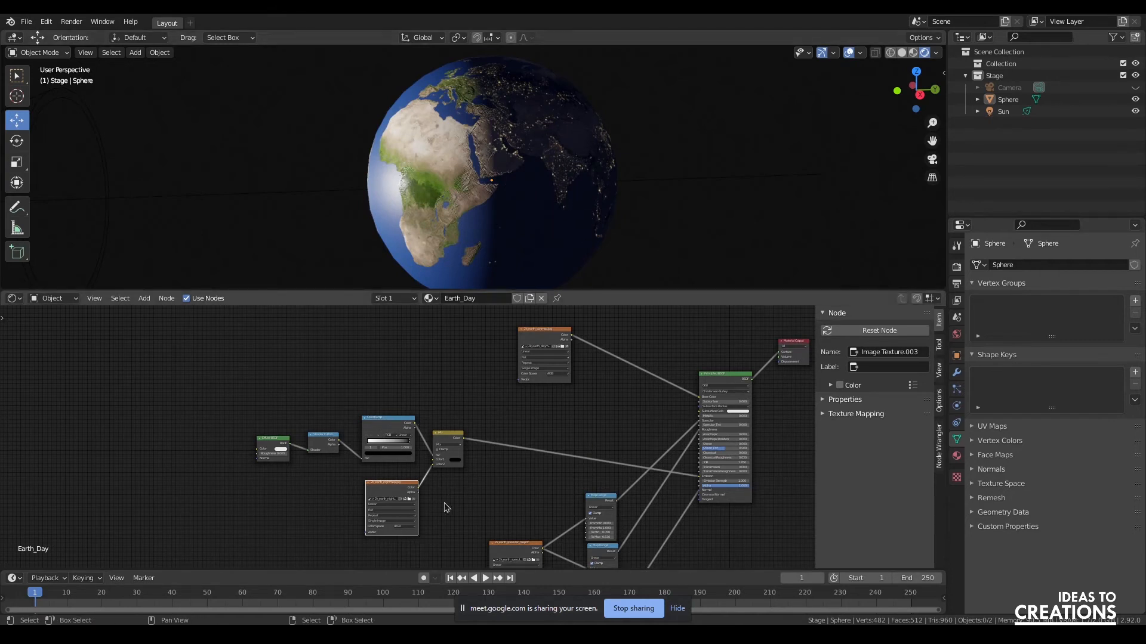
Preview the Mix node alone and move the ColorRamp's black stop to about 0.473.
scroll(473, 469, "up", 3)
scroll(474, 469, "up", 1)
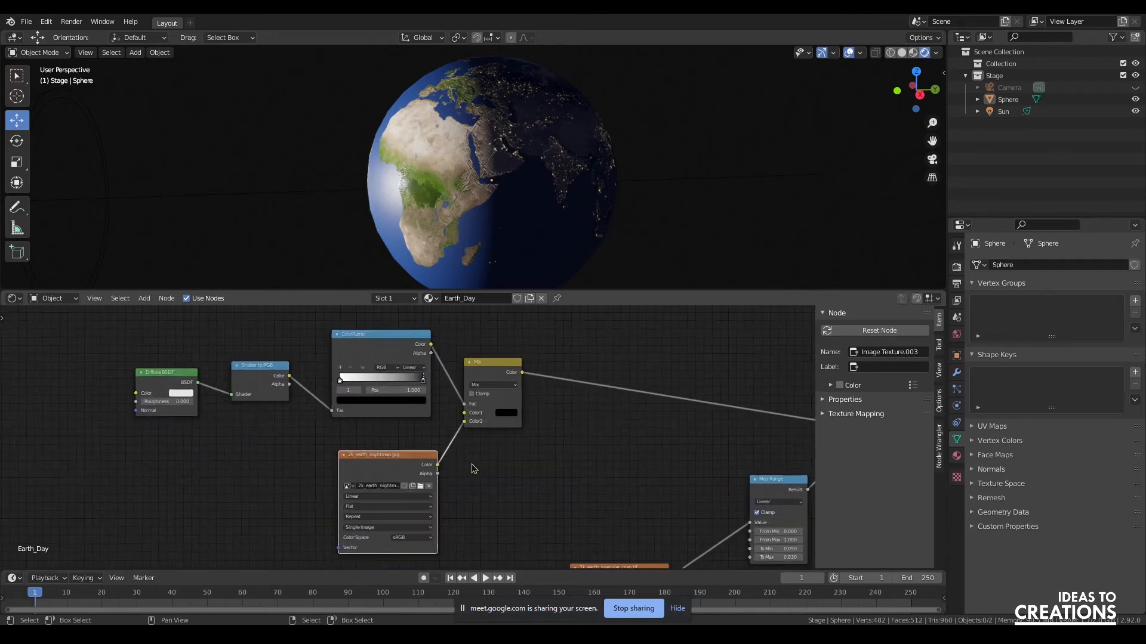
left_click(493, 367, "ctrl+shift")
mouse_move(914, 91)
left_mouse_down()
mouse_move(1046, 91)
mouse_move(932, 91)
left_mouse_up()
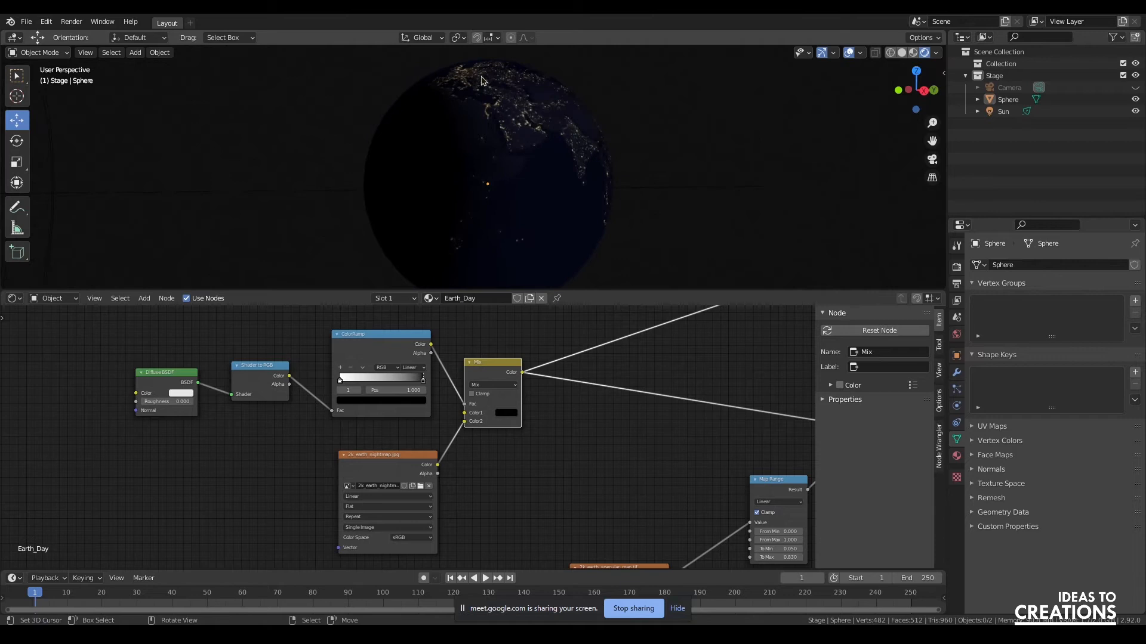
mouse_move(340, 380)
left_mouse_down()
mouse_move(379, 383)
mouse_move(318, 385)
left_mouse_up()
mouse_move(423, 382)
left_mouse_down()
mouse_move(349, 384)
mouse_move(398, 384)
mouse_move(364, 384)
mouse_move(398, 381)
mouse_move(379, 382)
left_mouse_up()
middle_click_drag(716, 357, 402, 465)
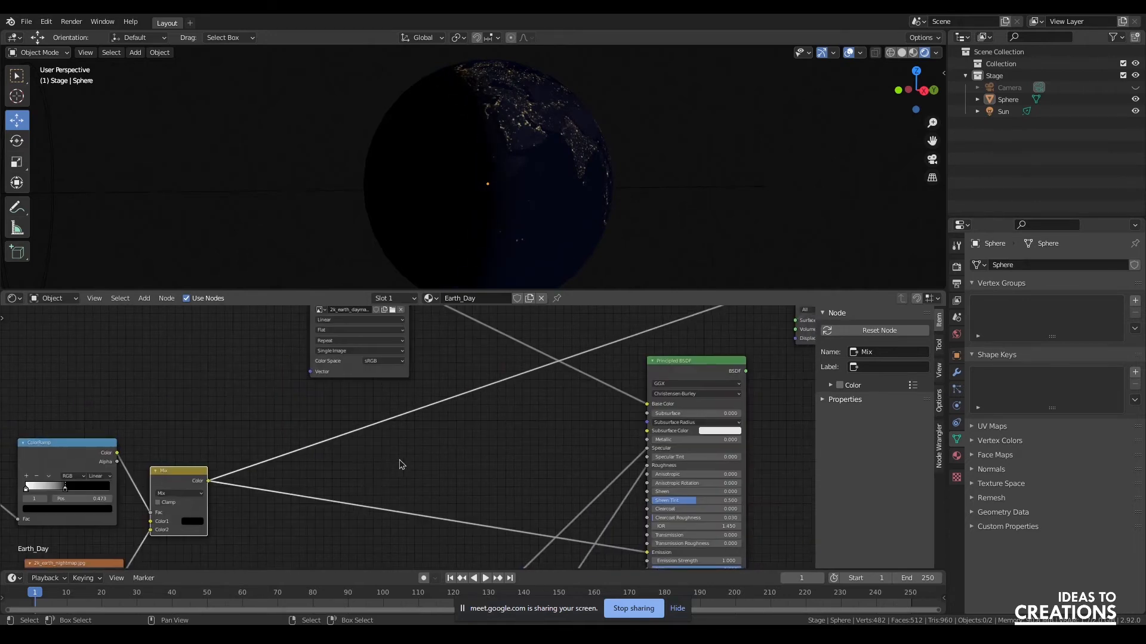
Restore the Principled BSDF as the surface output and move the ColorRamp's black stop to about 0.150.
left_click(674, 373, "ctrl+shift")
middle_click_drag(278, 413, 452, 371)
scroll(308, 434, "up", 5)
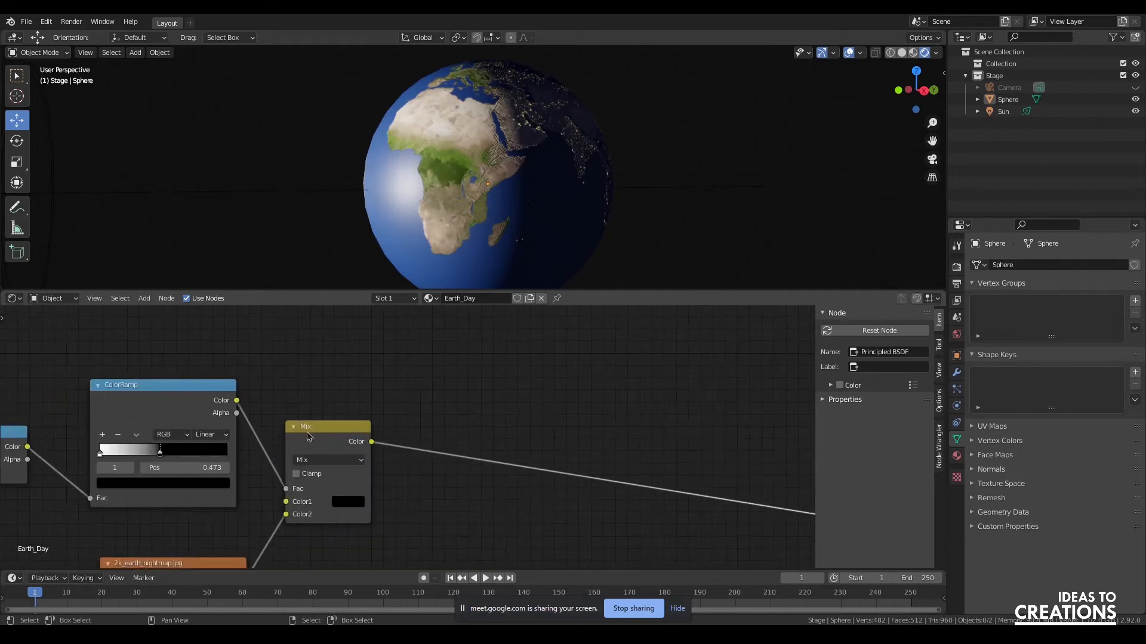
middle_click_drag(269, 378, 396, 370)
left_click_drag(290, 442, 241, 445)
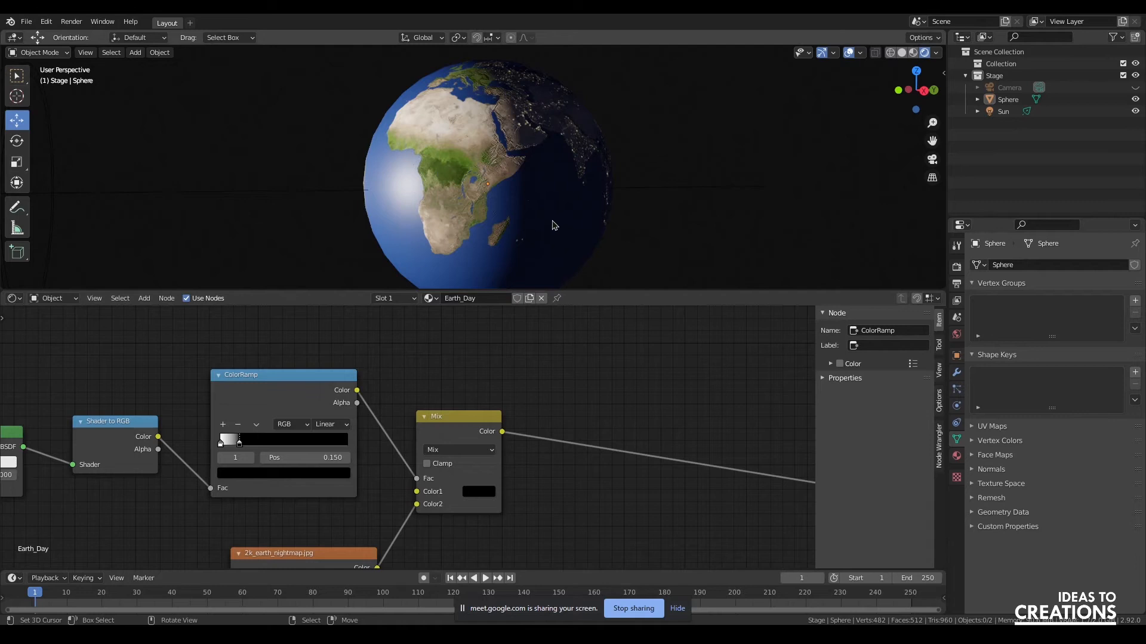
scroll(554, 236, "down", 3)
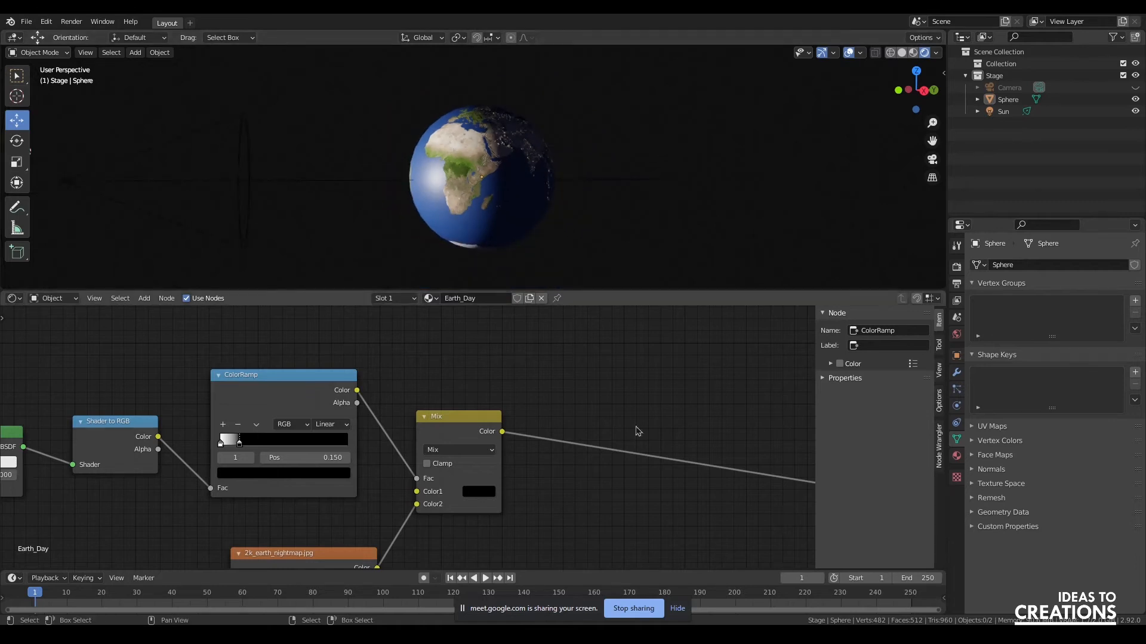
Move the whole night-lights node chain, including the nightmap texture and Mix node, closer to the Principled BSDF.
scroll(498, 406, "down", 4)
left_click_drag(154, 390, 416, 504)
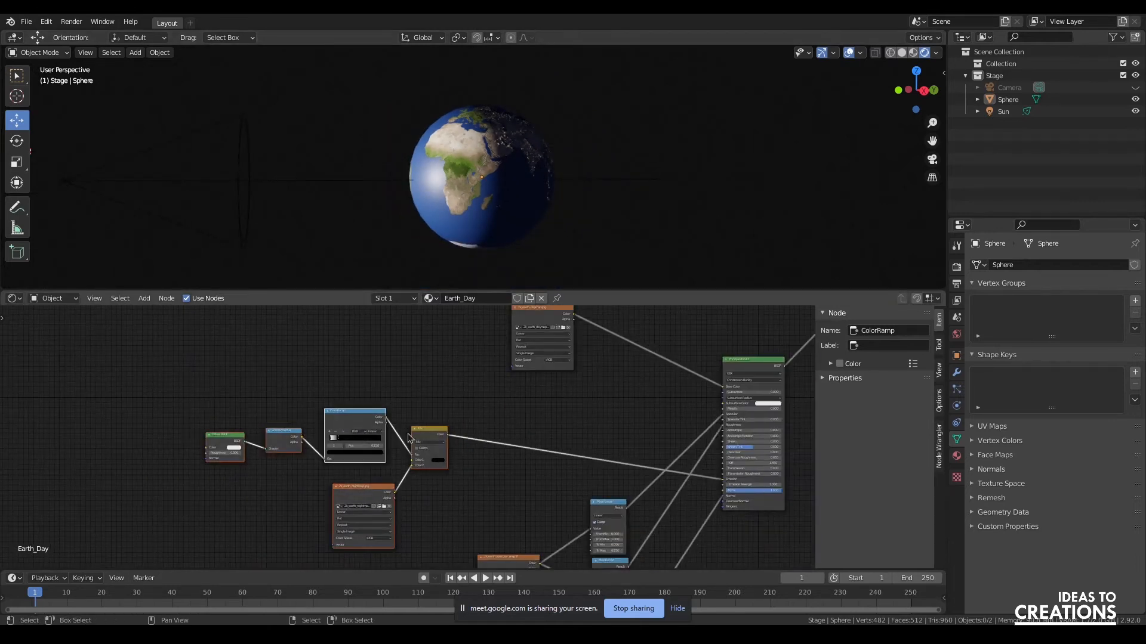
left_click_drag(431, 435, 583, 410)
Move the unconnected Wave Texture node clear of the others and delete it.
scroll(661, 399, "down", 5)
middle_click_drag(529, 385, 425, 292)
left_click_drag(475, 478, 549, 464)
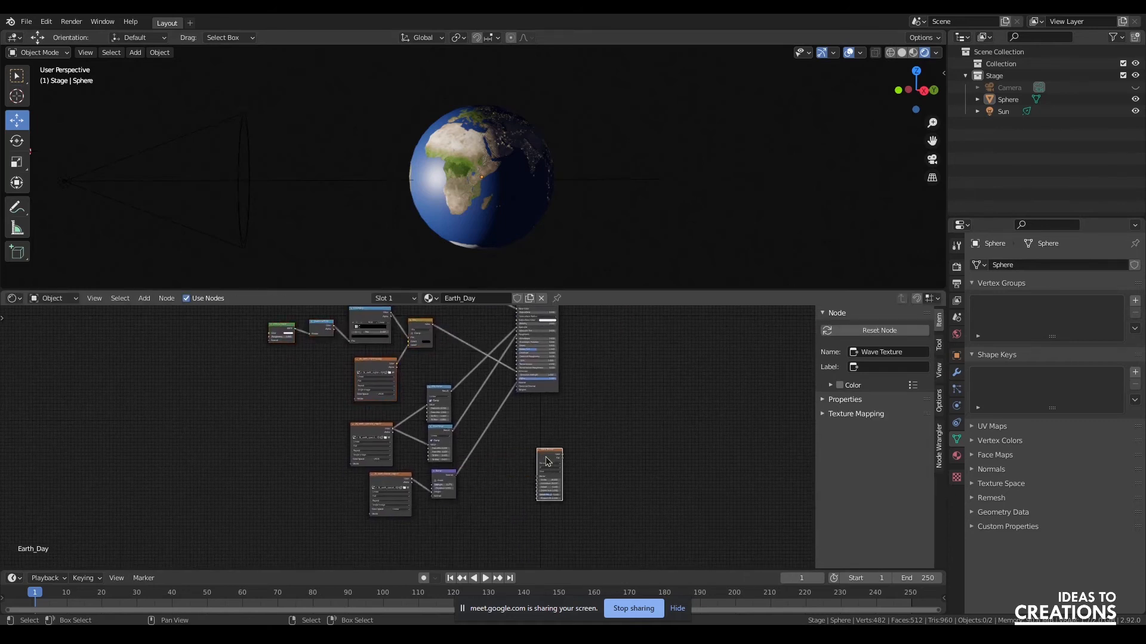
key("ctrl+x")
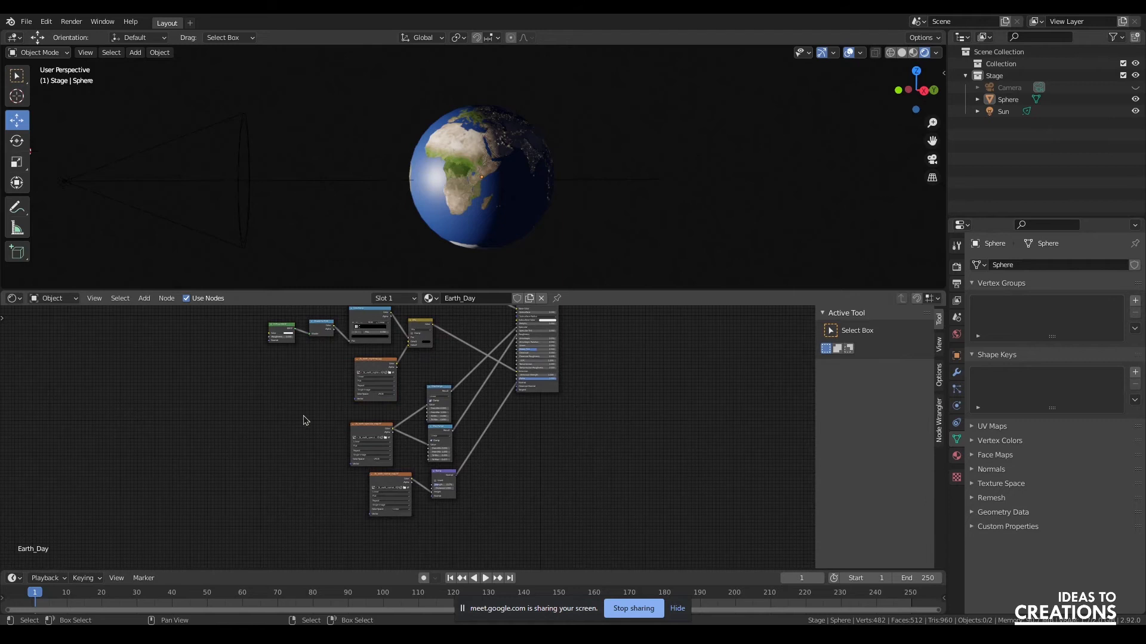
Tidy the layout by shifting the specular map with its Map Range nodes, and move the daymap texture closer to the Principled BSDF.
left_click_drag(355, 411, 451, 458)
left_click_drag(433, 397, 444, 388)
key("Home")
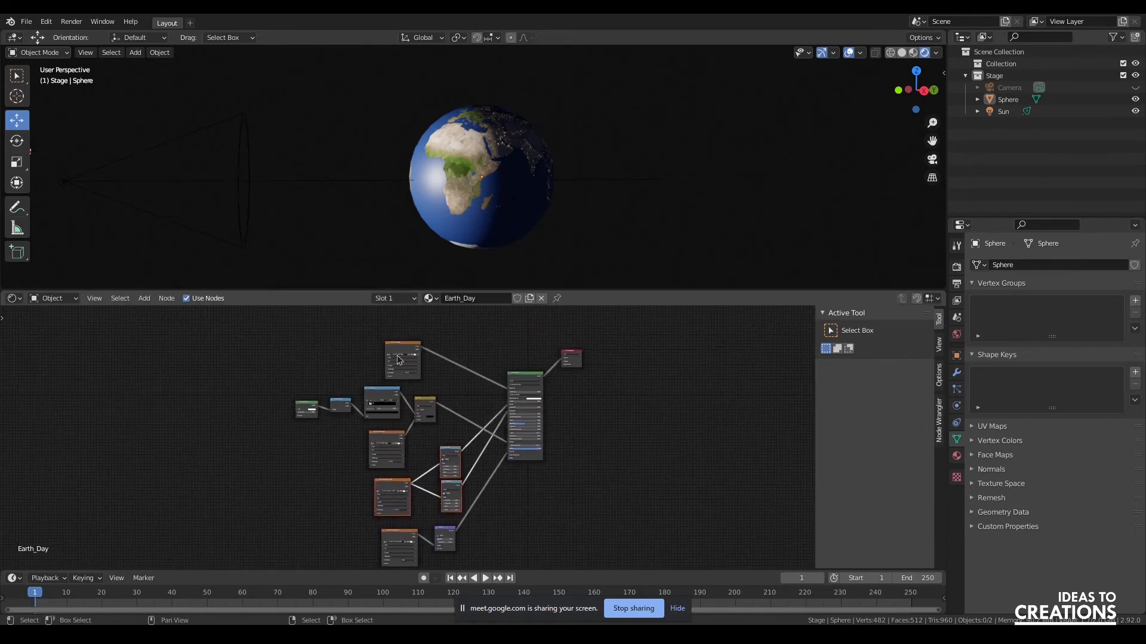
scroll(398, 360, "up", 7)
middle_click_drag(403, 412, 391, 501)
left_click_drag(376, 366, 489, 386)
Move the night-lights nodes away from the shader, join them in a new frame, and position the frame clear of the other nodes.
middle_click_drag(402, 416, 445, 347)
left_click_drag(249, 341, 483, 475)
left_click_drag(462, 393, 298, 379)
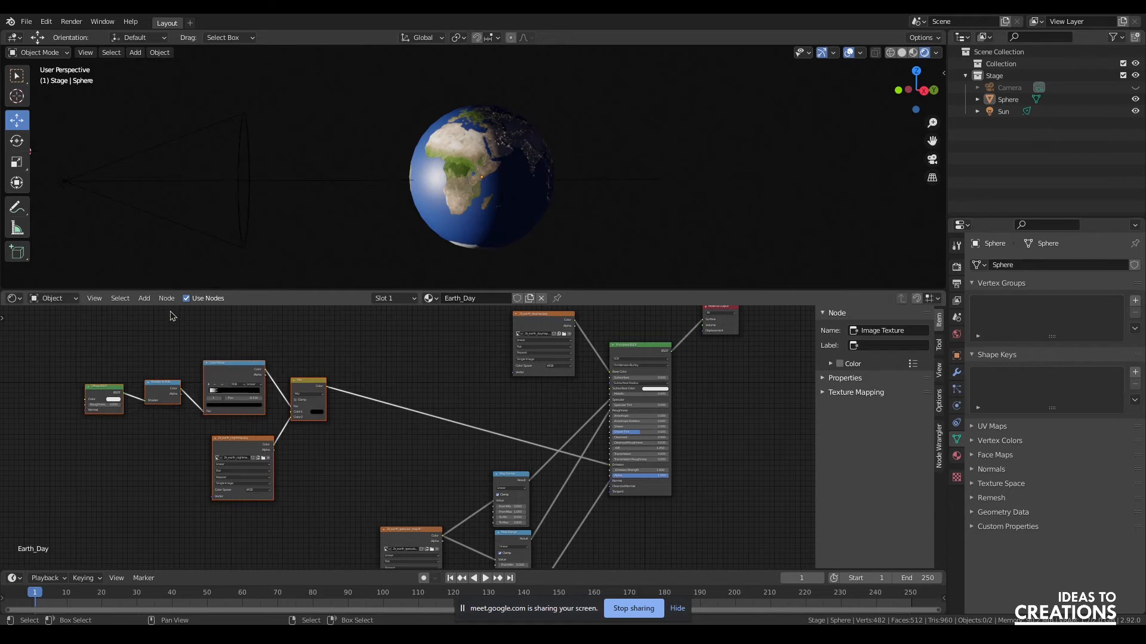
left_click(167, 299)
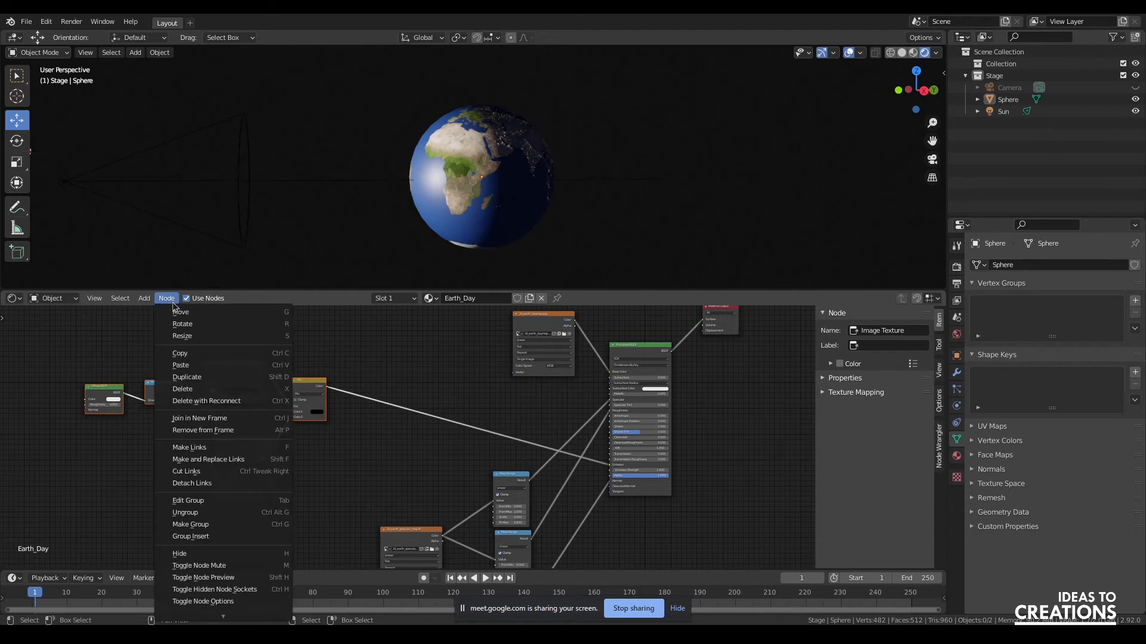
left_click(205, 421)
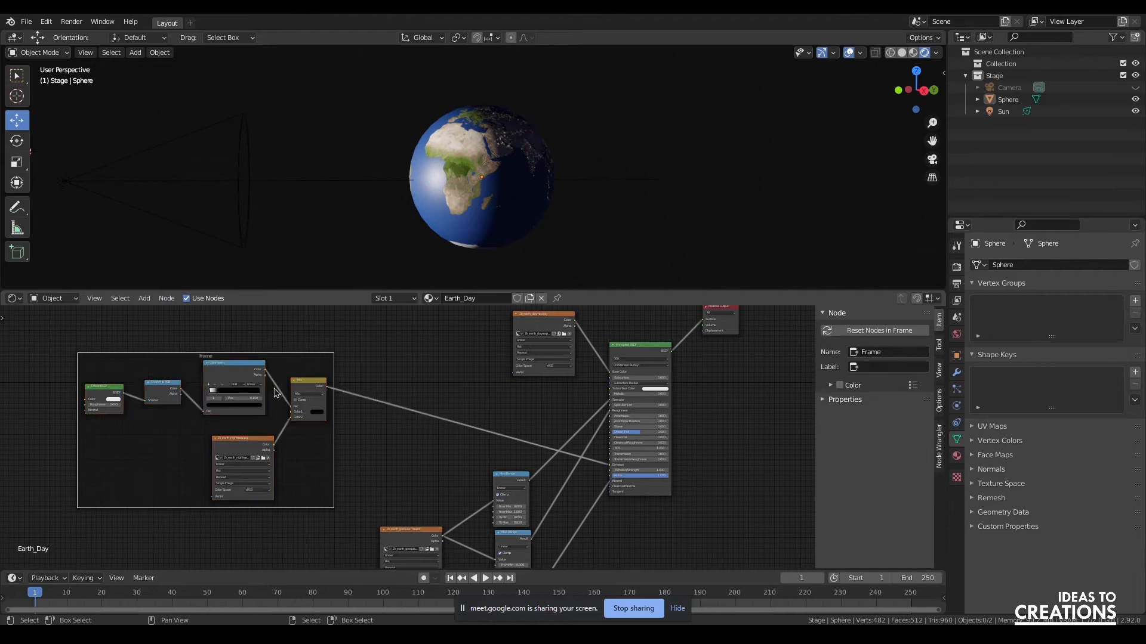
left_click_drag(203, 366, 164, 366)
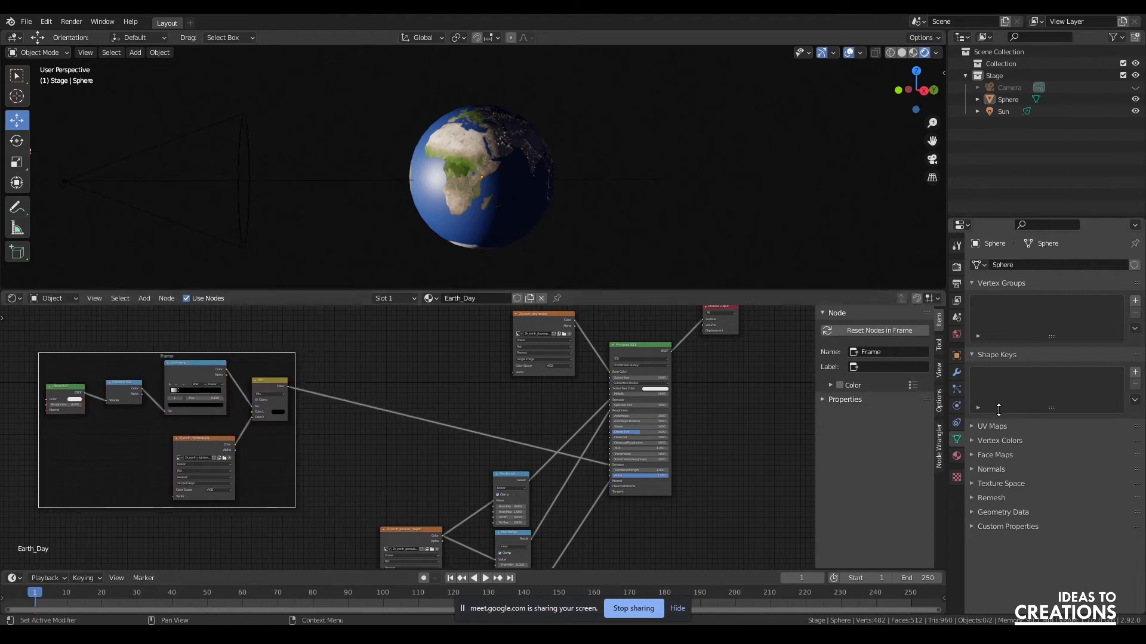
Label the new frame "Night".
left_click(875, 367)
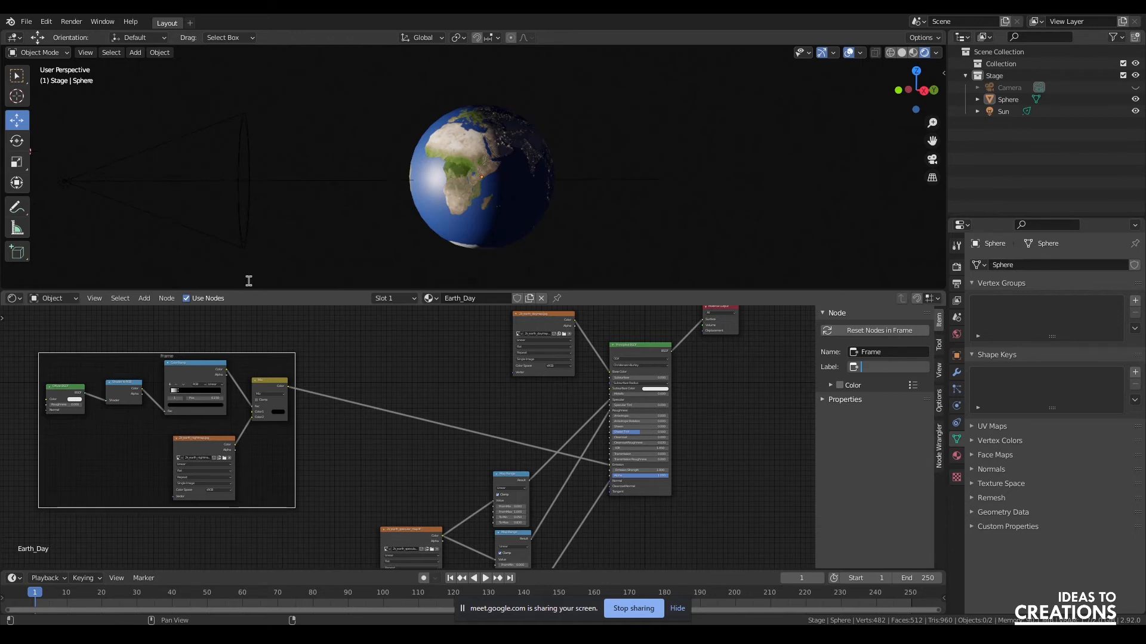
left_click(357, 452)
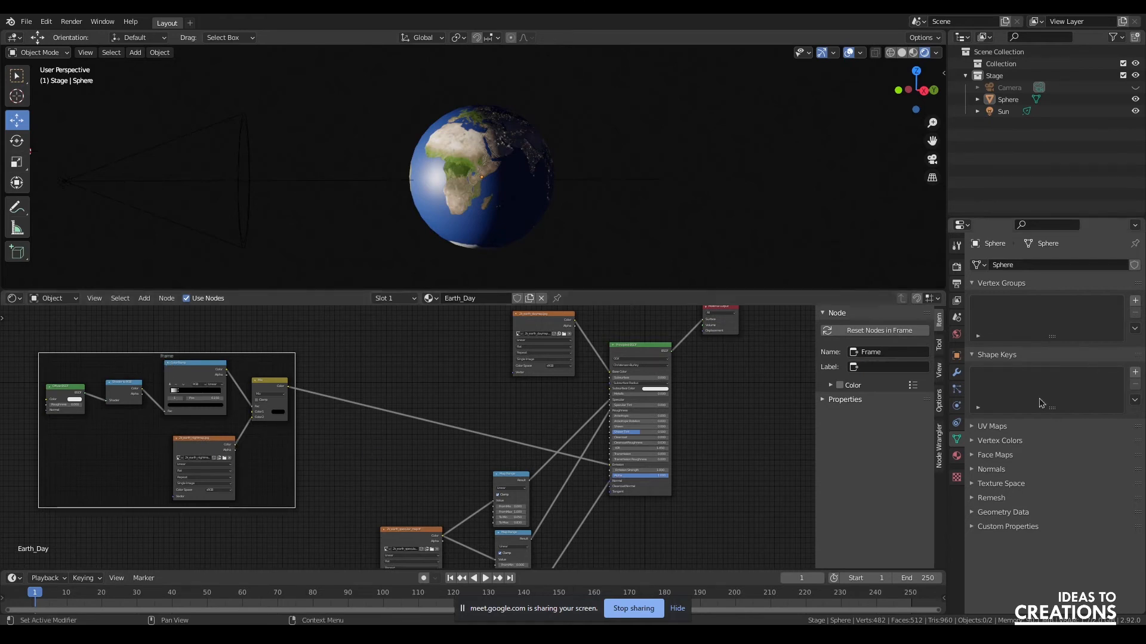
left_click(880, 367)
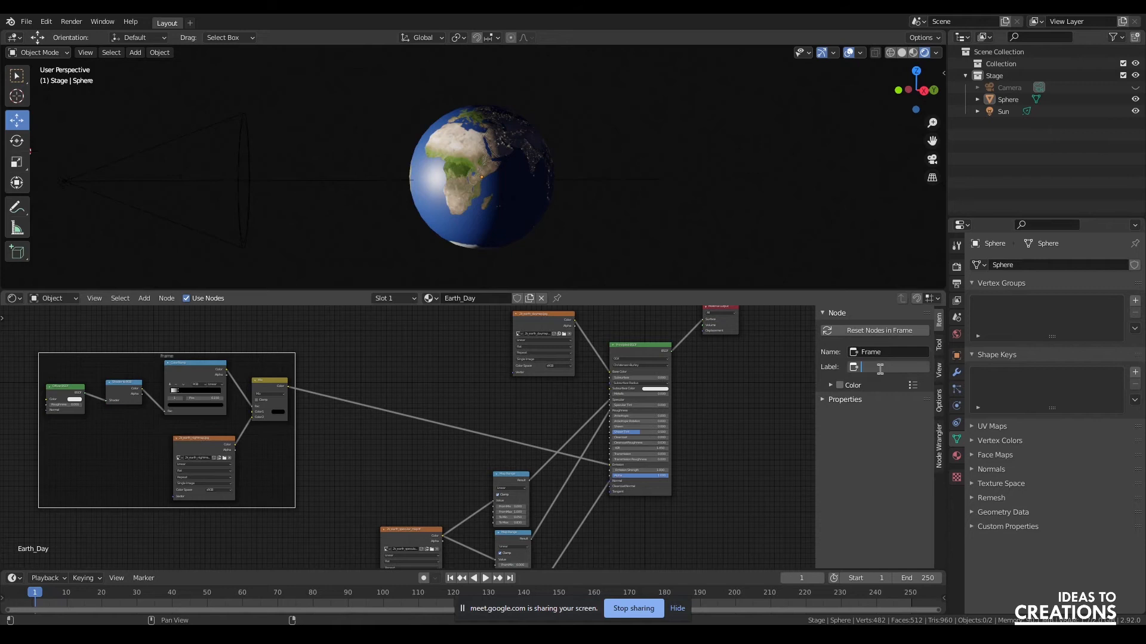
type("Night")
key("Return")
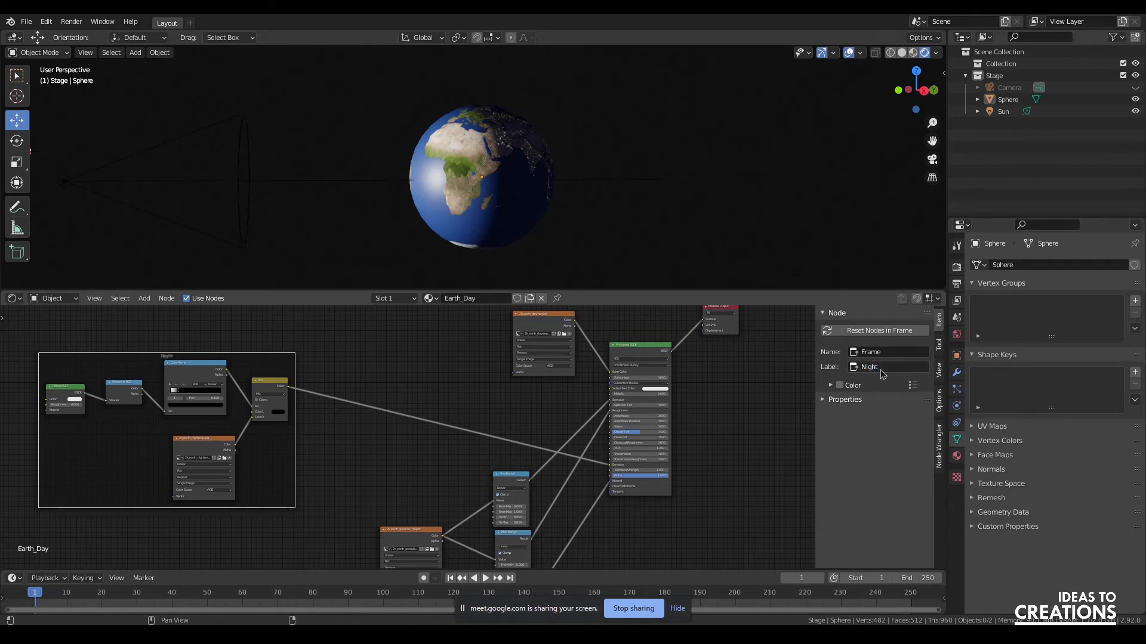
Shift the normal map texture and its Bump node slightly closer to the Principled BSDF.
middle_click_drag(392, 509, 439, 350)
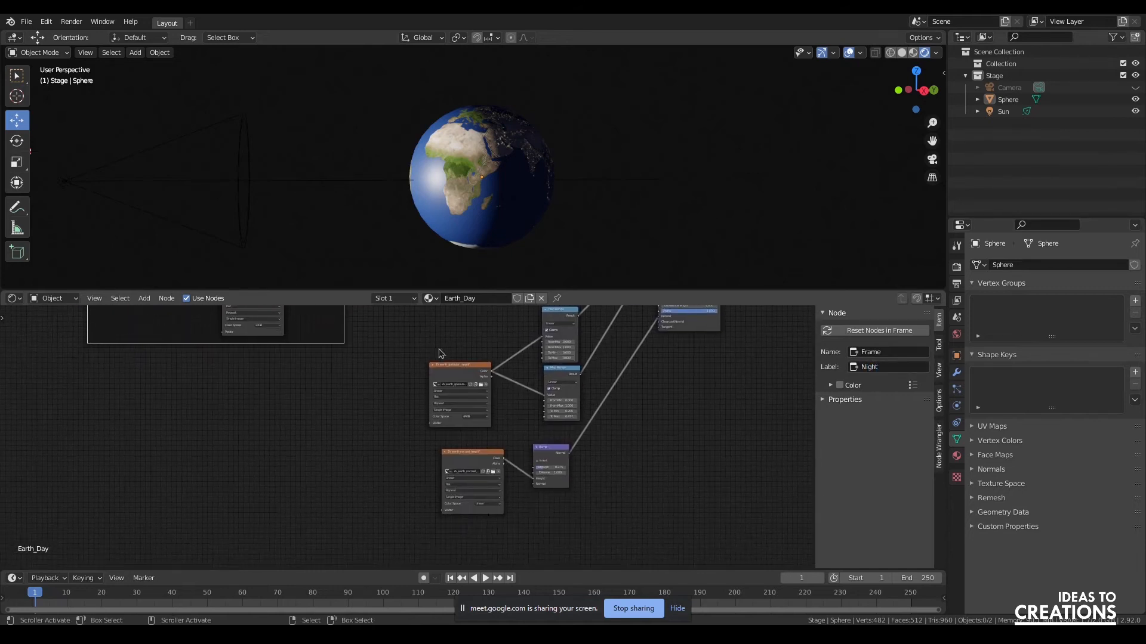
left_click_drag(411, 460, 646, 478)
middle_click_drag(701, 432, 662, 478)
left_click_drag(508, 500, 540, 496)
Join the specular map texture and its two Map Range nodes in a new frame labelled "Specular".
left_click_drag(385, 340, 559, 448)
middle_click_drag(614, 414, 610, 451)
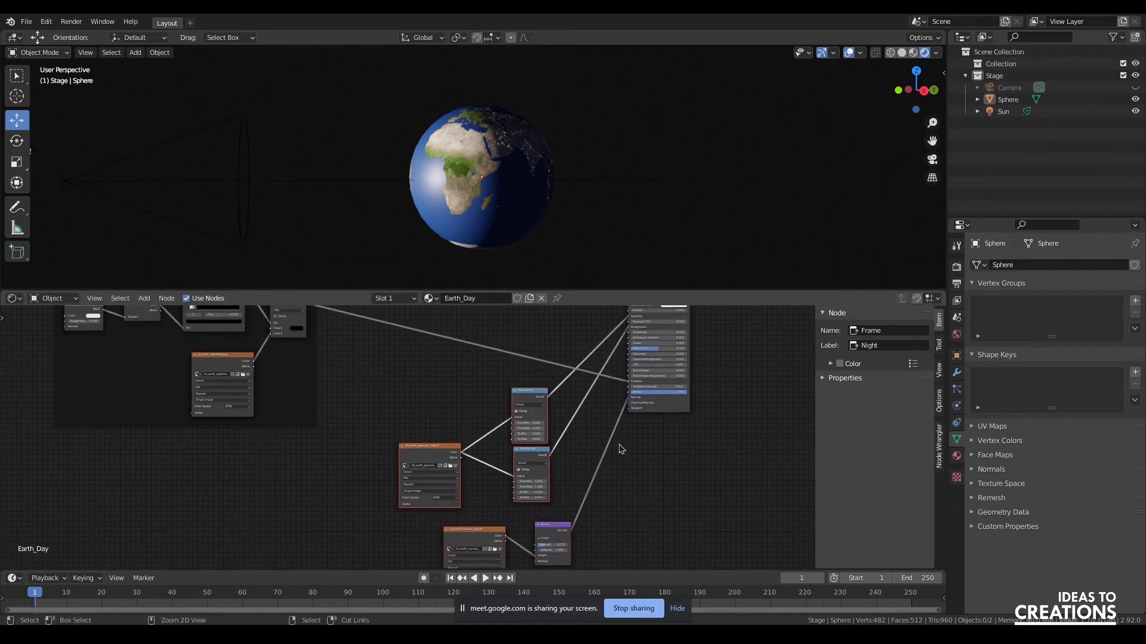
left_click(168, 301)
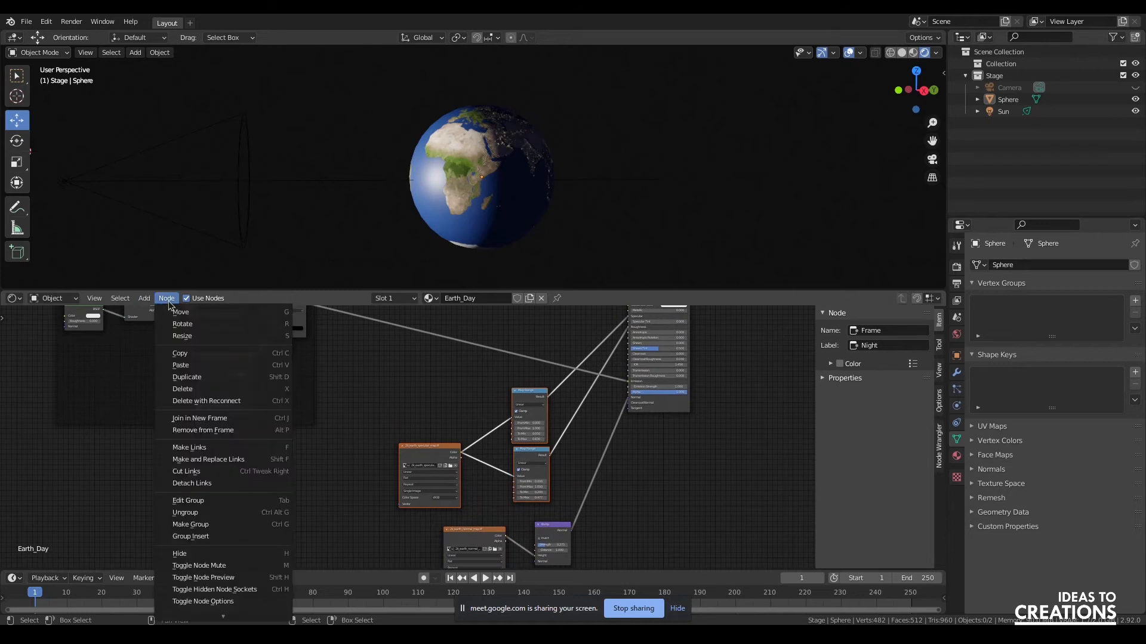
left_click(197, 422)
left_click(885, 344)
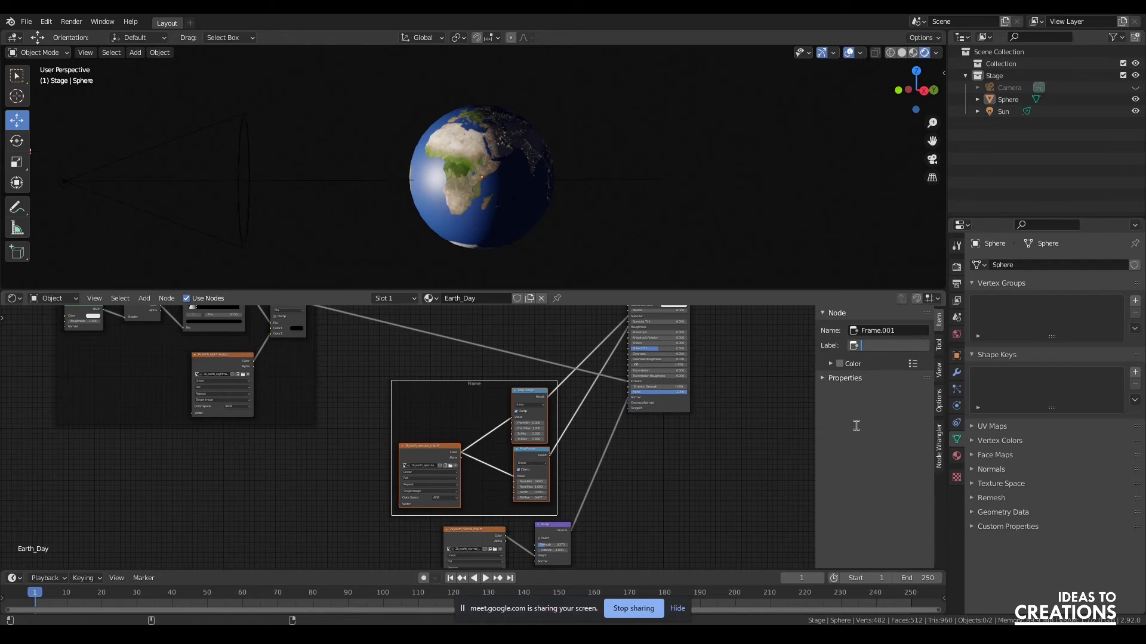
type("Specular")
key("Return")
Set the label size to 64 on both the Specular frame and the Night frame.
left_click(833, 380)
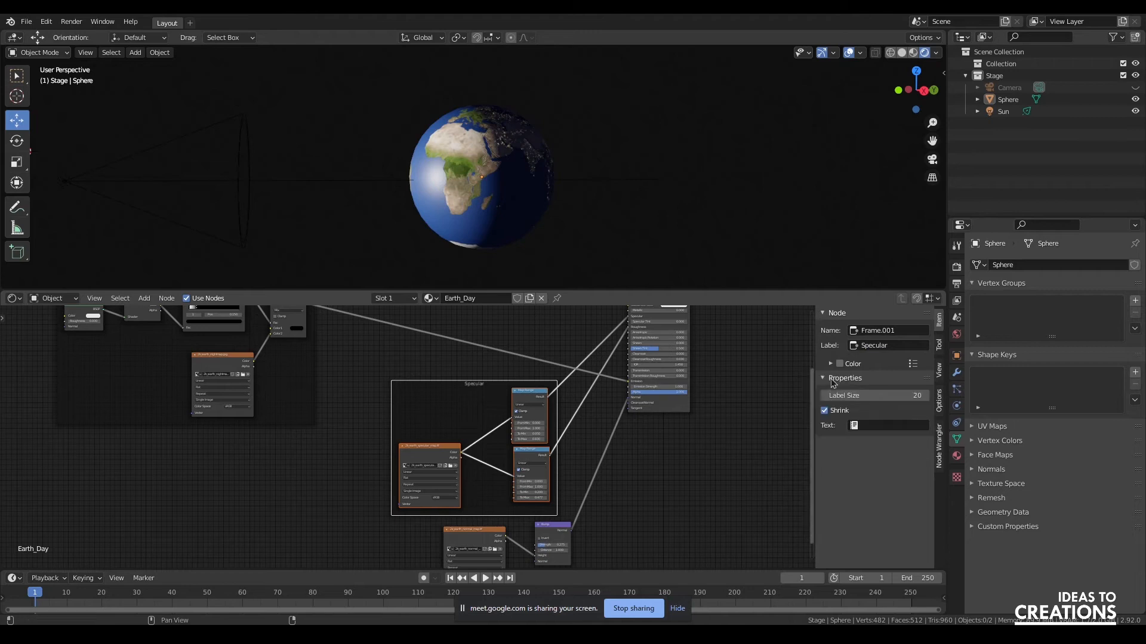
left_click(268, 388)
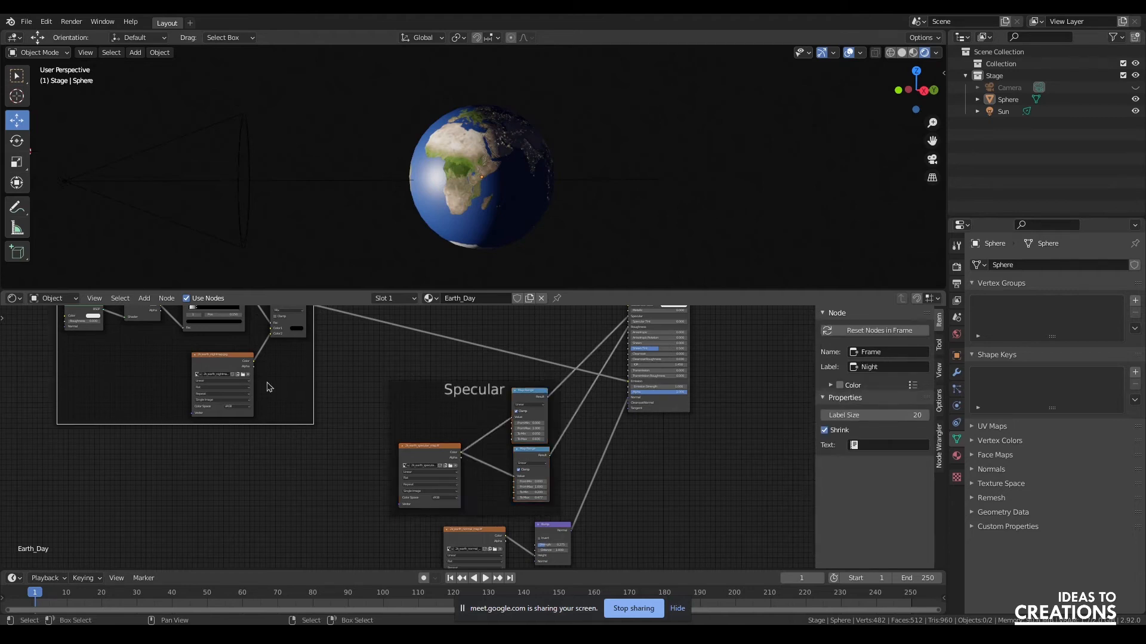
middle_click_drag(404, 371, 480, 450)
left_click_drag(847, 417, 888, 417)
left_click_drag(236, 358, 230, 356)
Enable a custom colour for the Specular frame and expand its colour setting.
left_click(533, 463)
left_click(839, 385)
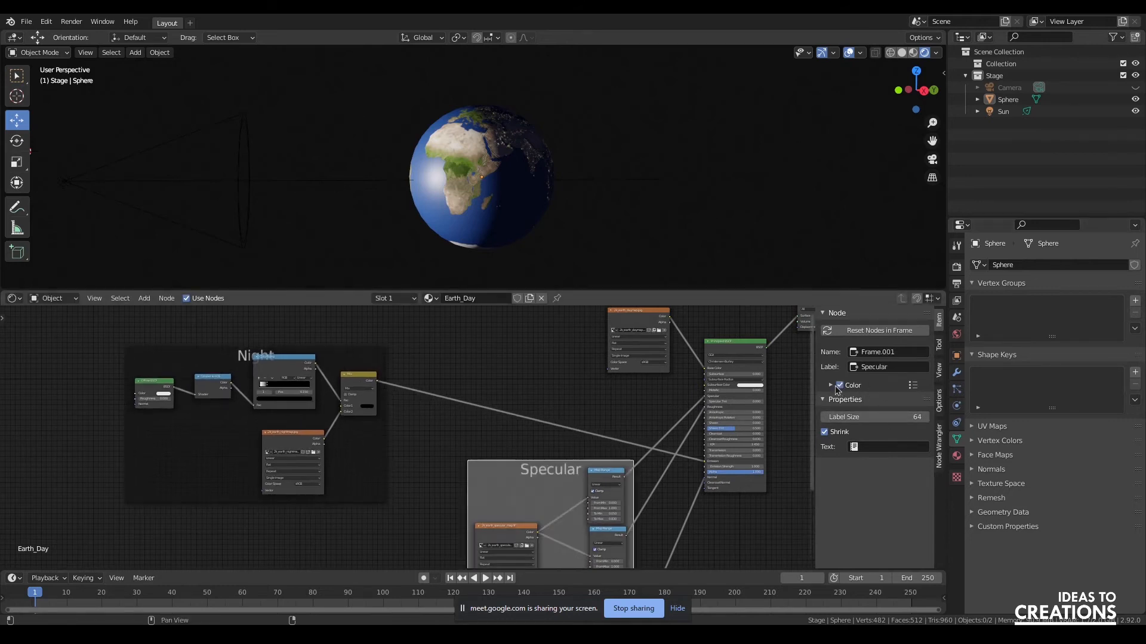
left_click(830, 385)
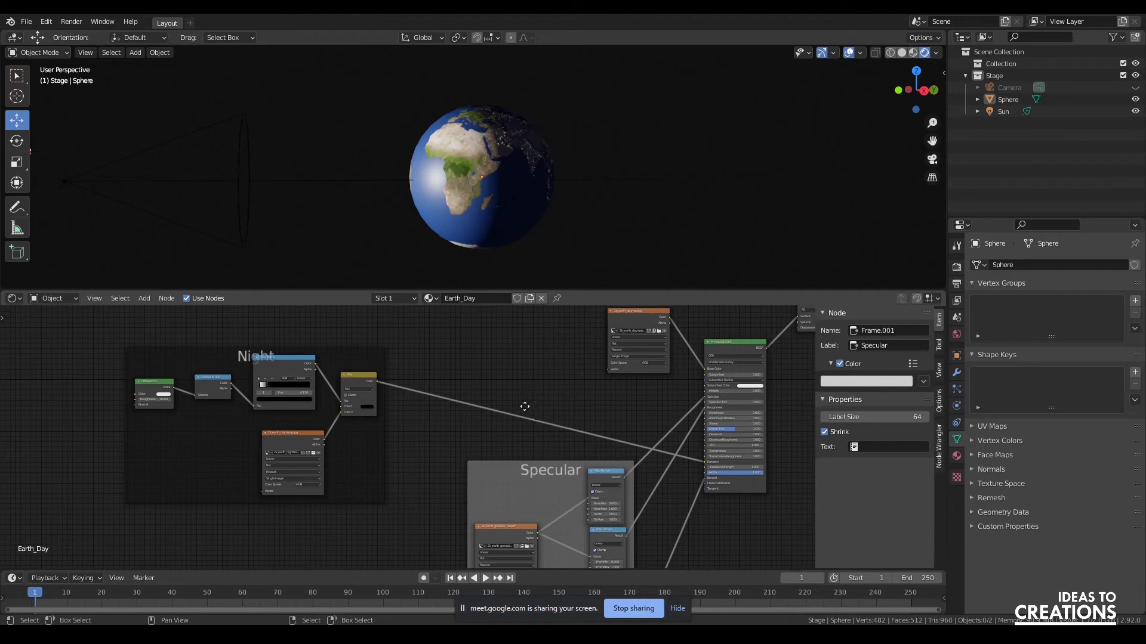
Nudge the daymap texture closer to the Principled BSDF, and shift the Night frame slightly farther away from it.
middle_click_drag(538, 384, 451, 465)
left_click_drag(555, 404, 561, 413)
left_click(434, 377)
scroll(469, 159, "up", 2)
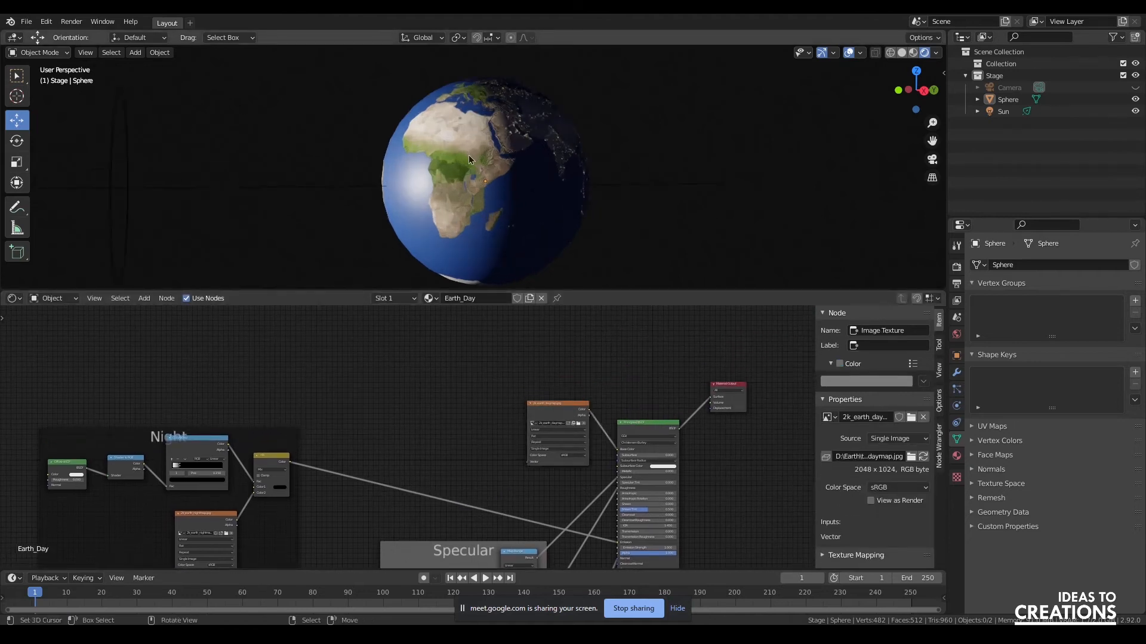
left_click_drag(908, 94, 919, 96)
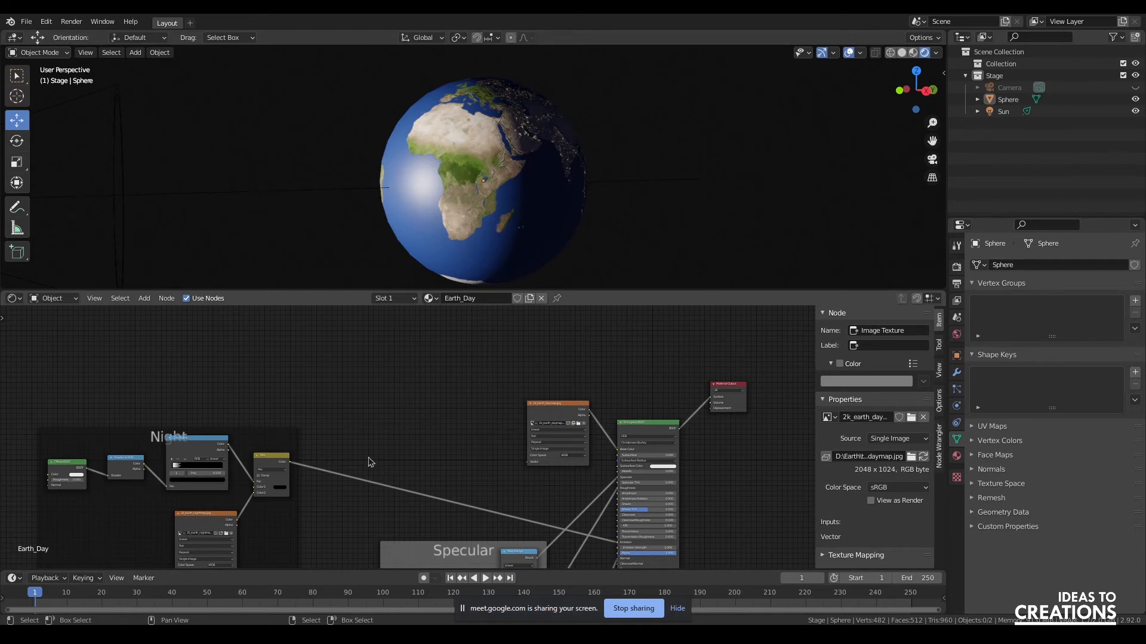
middle_click_drag(292, 547, 324, 427)
scroll(399, 450, "down", 3)
middle_click_drag(395, 445, 445, 495)
left_click_drag(308, 386, 284, 378)
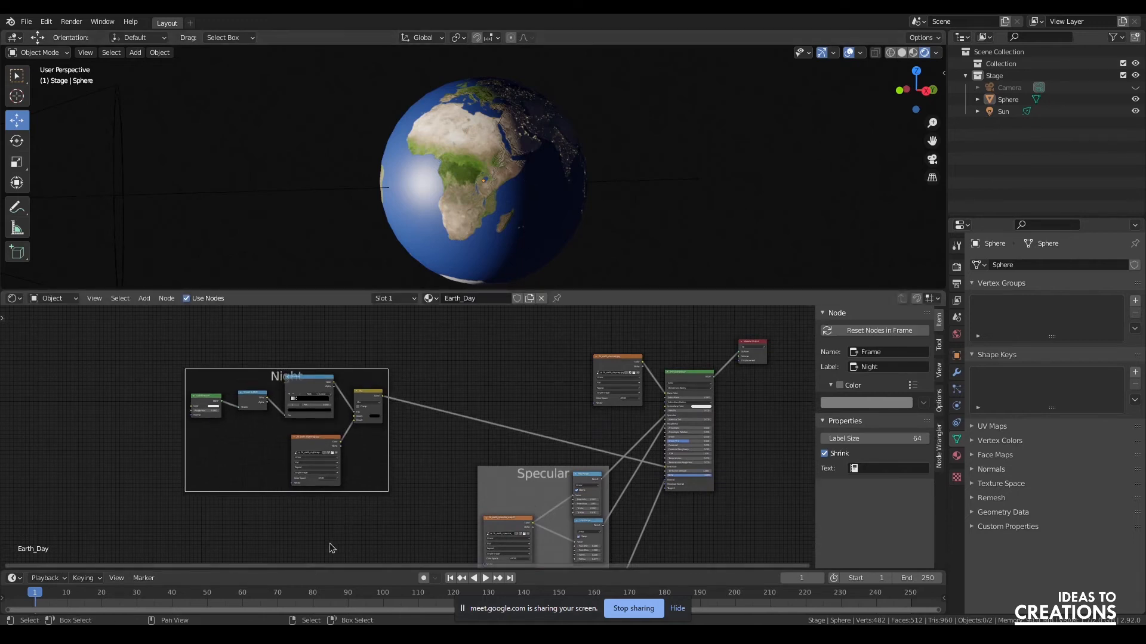
middle_click_drag(444, 542, 458, 468)
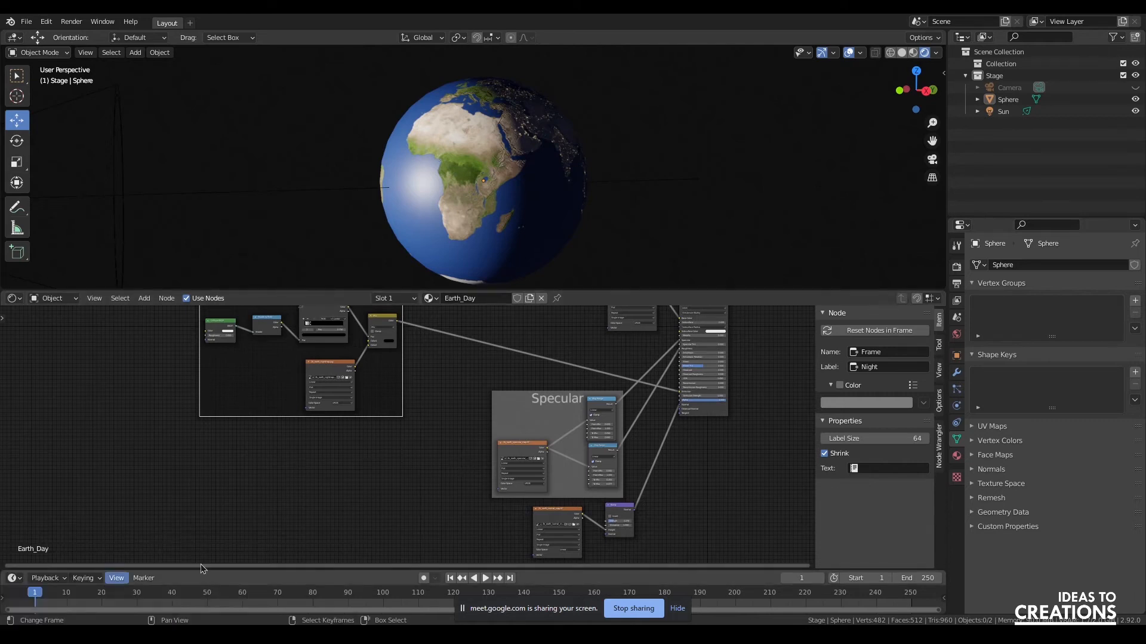
Switch to the finished planets project and examine its Earth in rendered view from several angles.
left_click(194, 588)
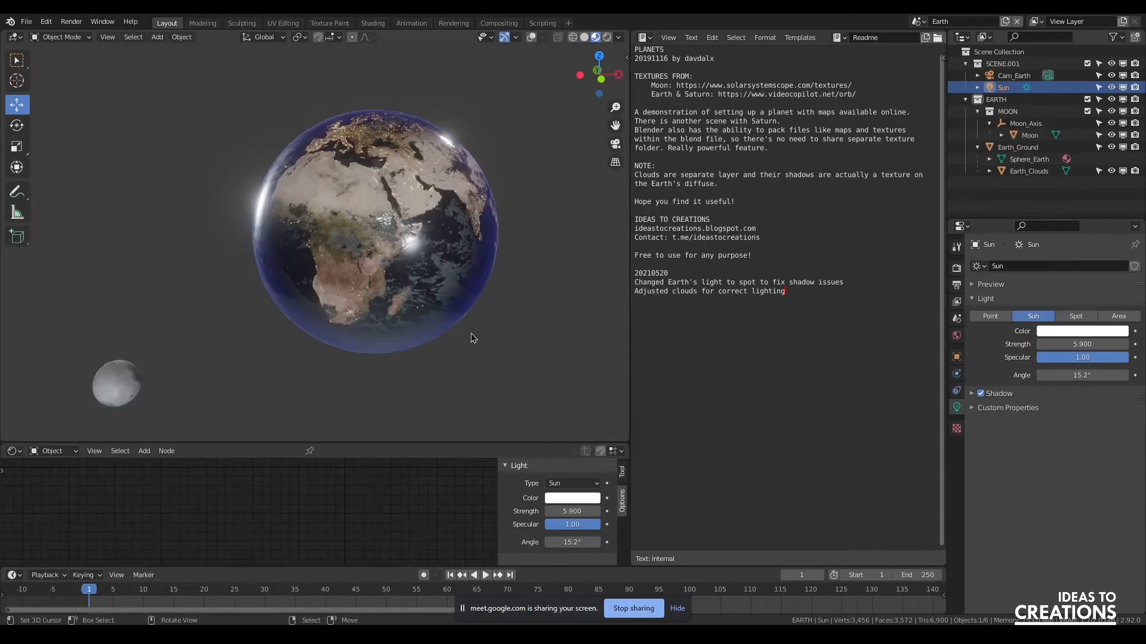
left_click(607, 37)
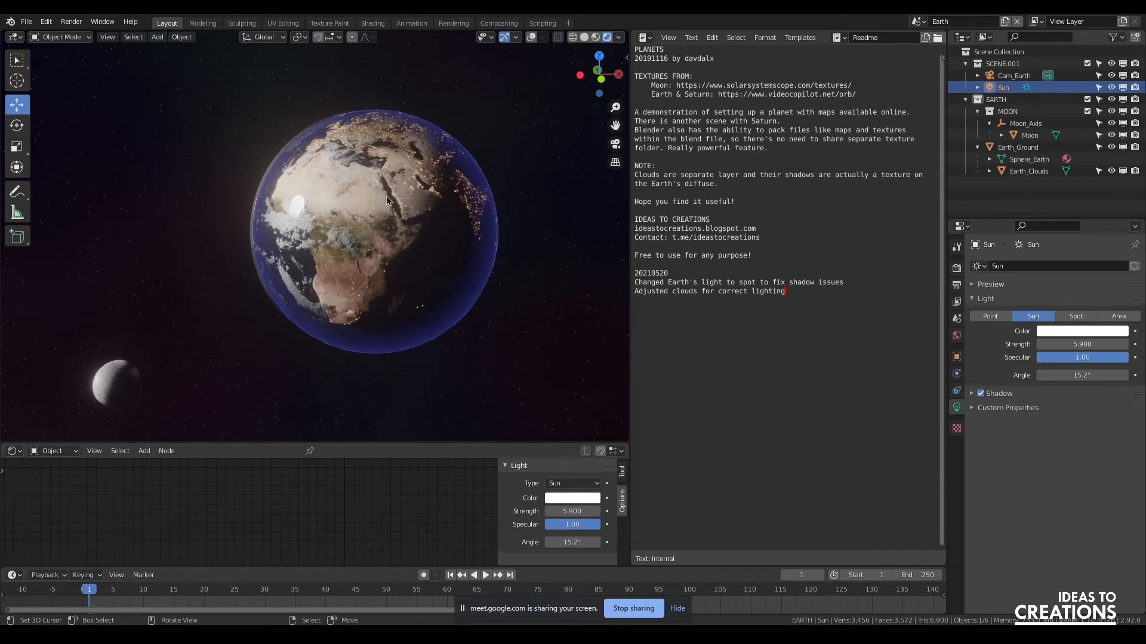
mouse_move(599, 74)
left_mouse_down()
mouse_move(675, 84)
mouse_move(607, 75)
left_mouse_up()
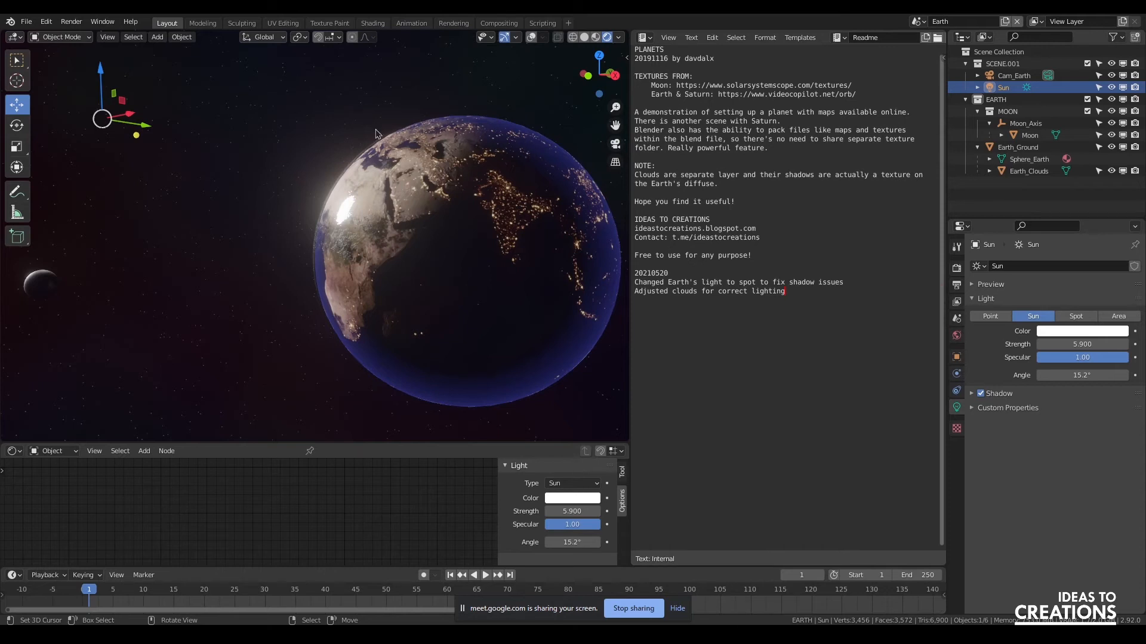
mouse_move(599, 74)
left_mouse_down()
mouse_move(630, 76)
mouse_move(595, 71)
left_mouse_up()
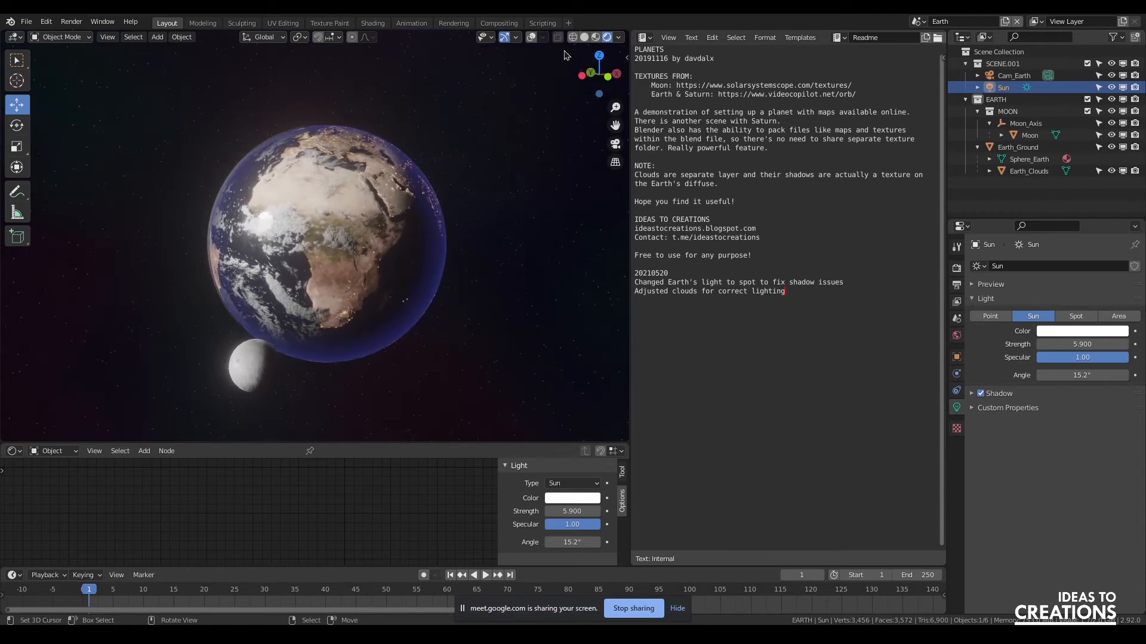
Switch to the browser and search Google Images for "earth".
key("alt+Tab")
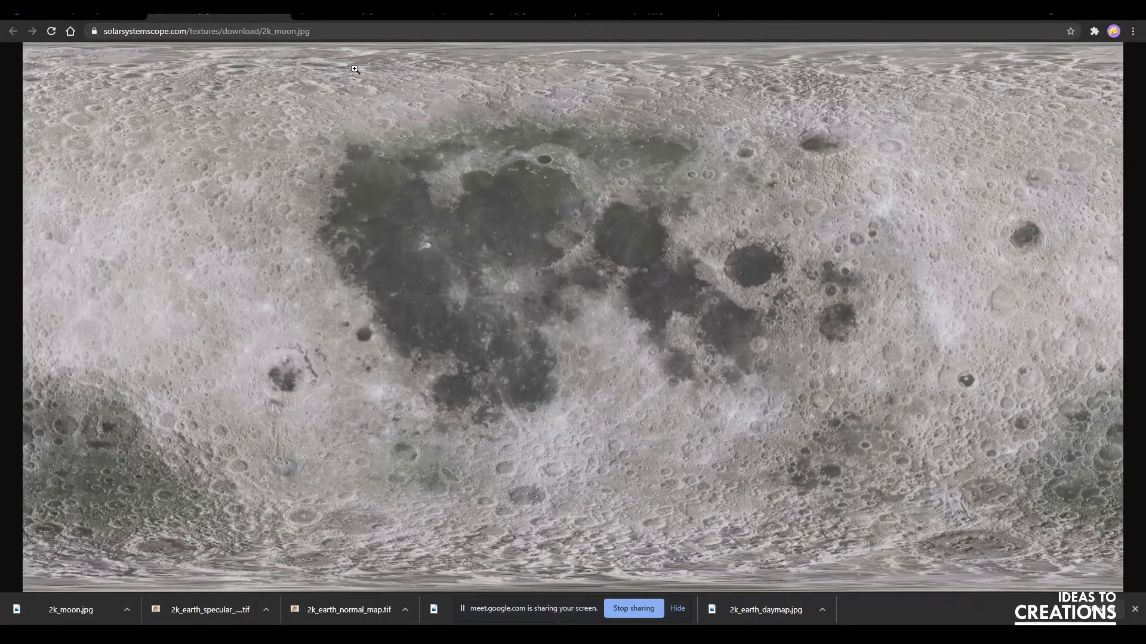
left_click(357, 36)
type("earth")
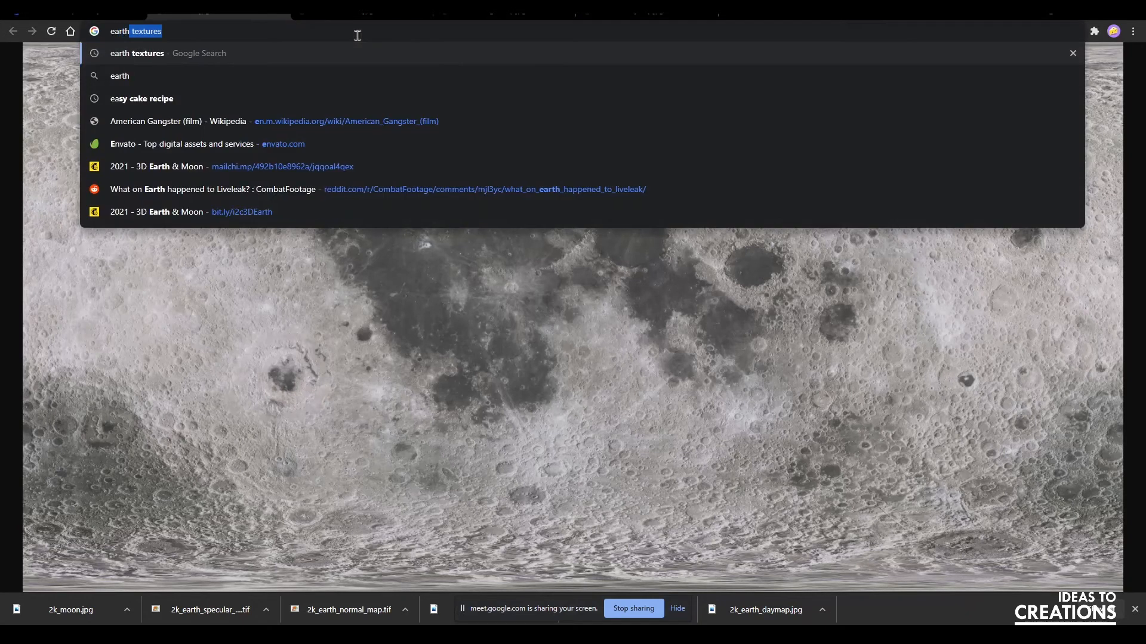
key("Return")
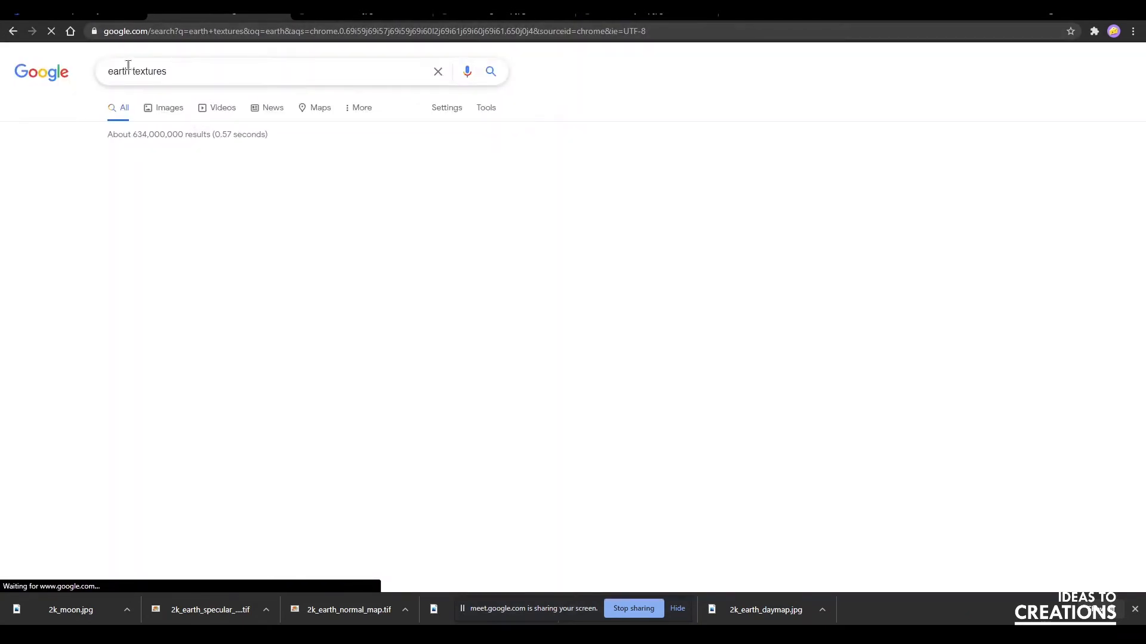
left_click_drag(129, 72, 227, 64)
key("BackSpace")
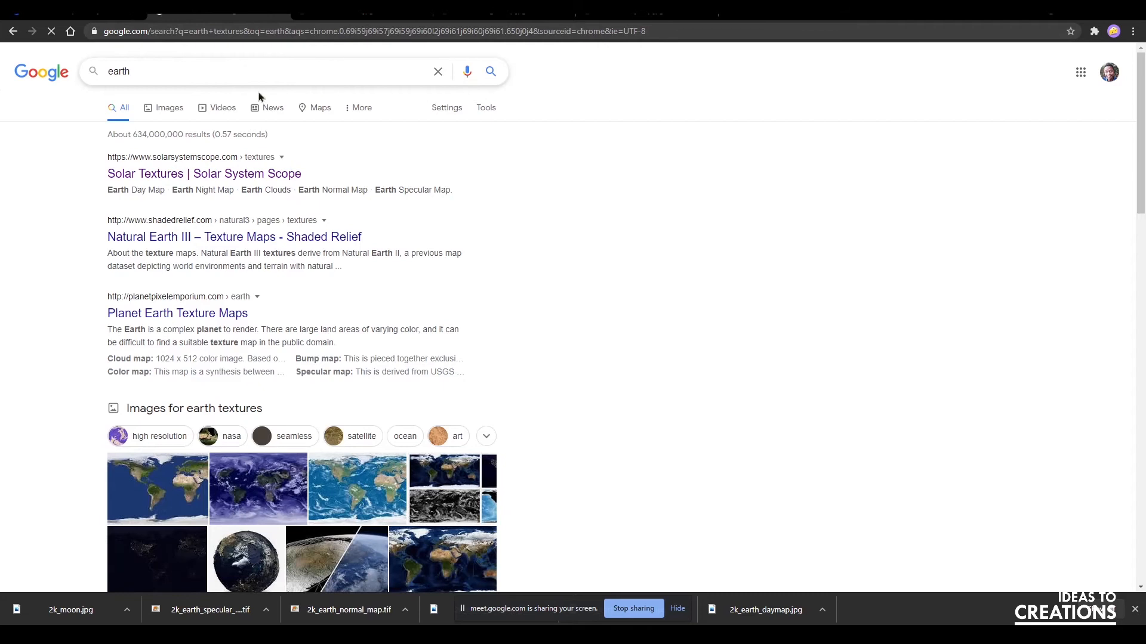
key("Return")
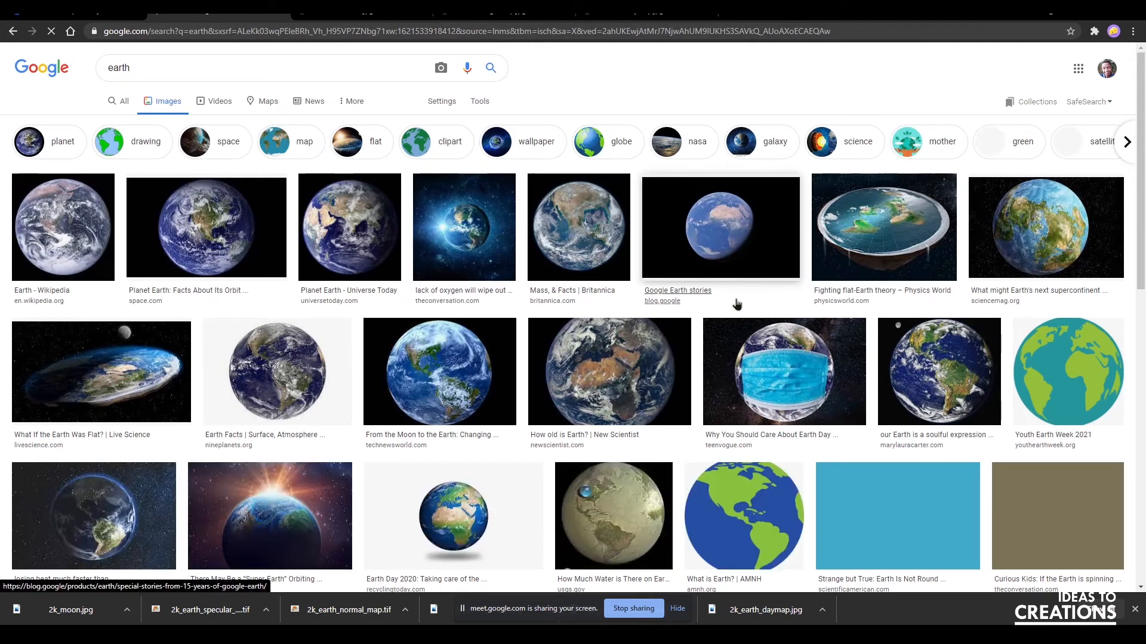
Examine several Earth photos in the image results as references for the glow around the planet's edge.
scroll(701, 311, "down", 2)
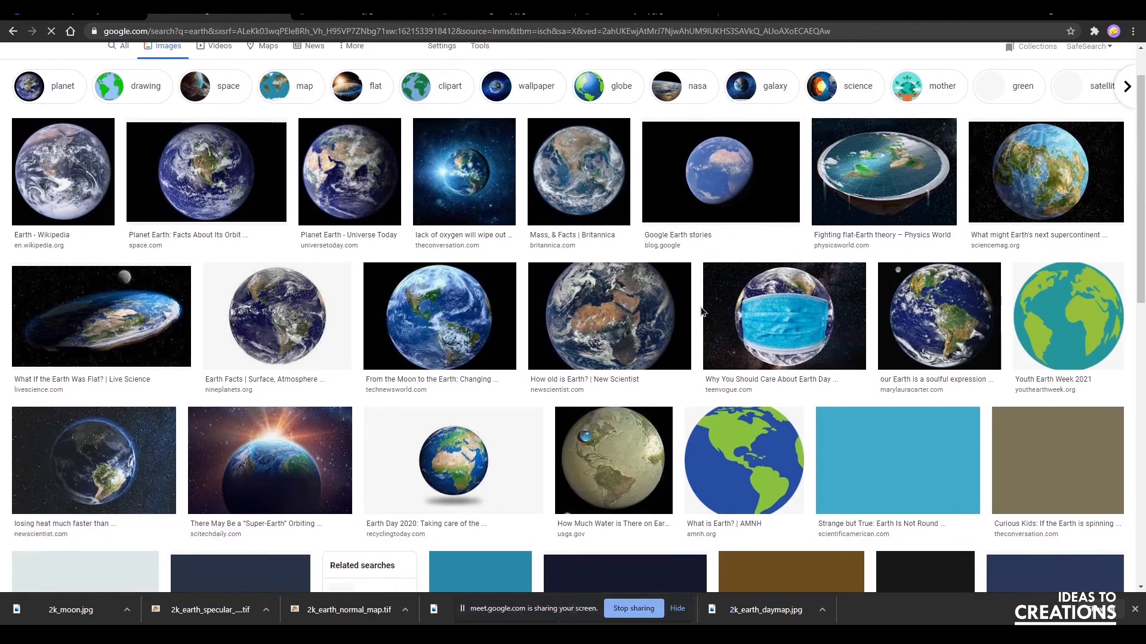
scroll(702, 311, "down", 1)
left_click(94, 397)
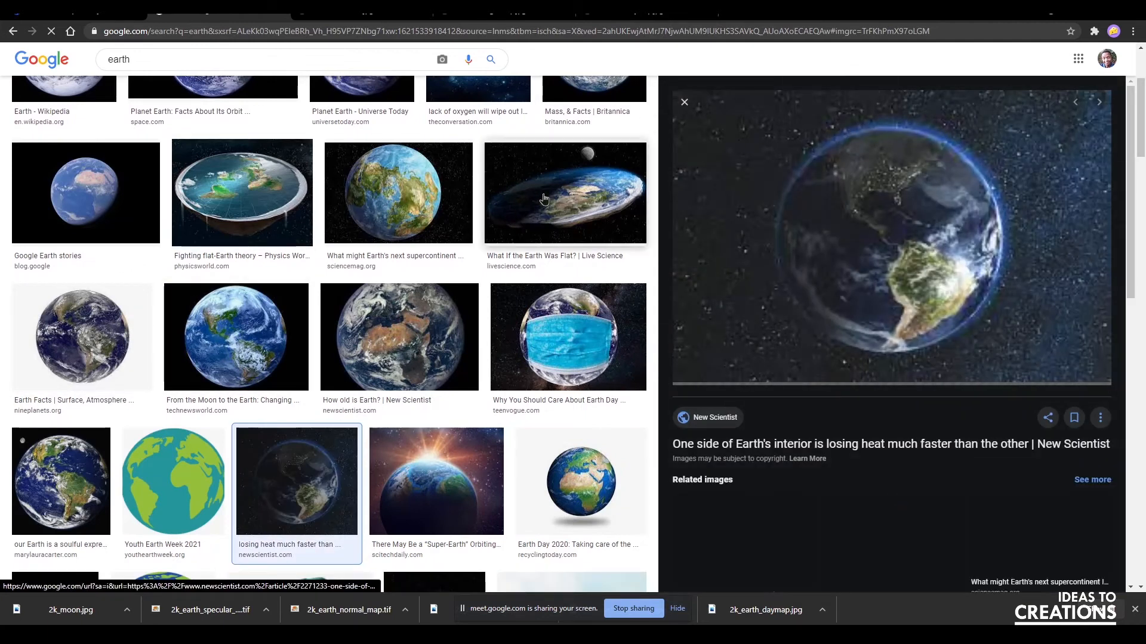
left_click(400, 234)
left_click(85, 192)
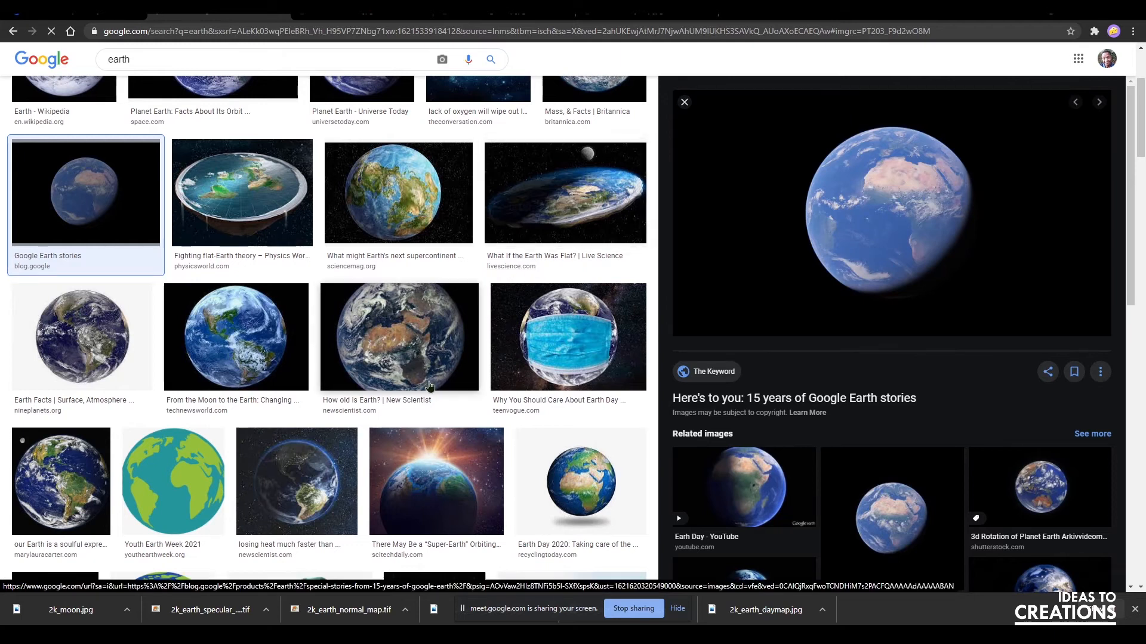
left_click(315, 489)
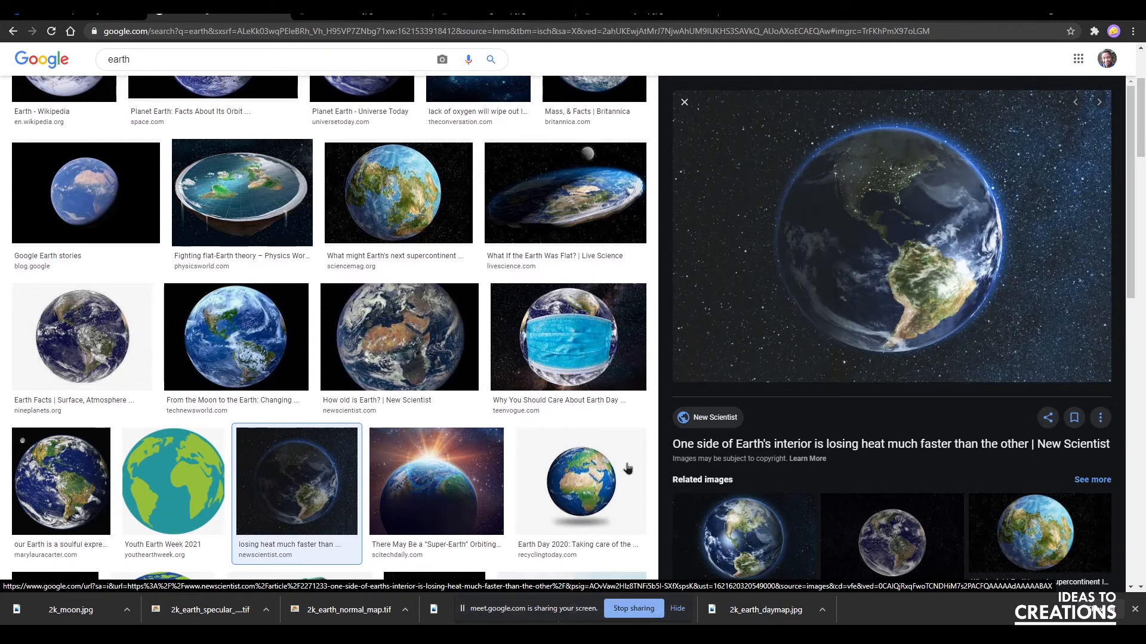
left_click(61, 481)
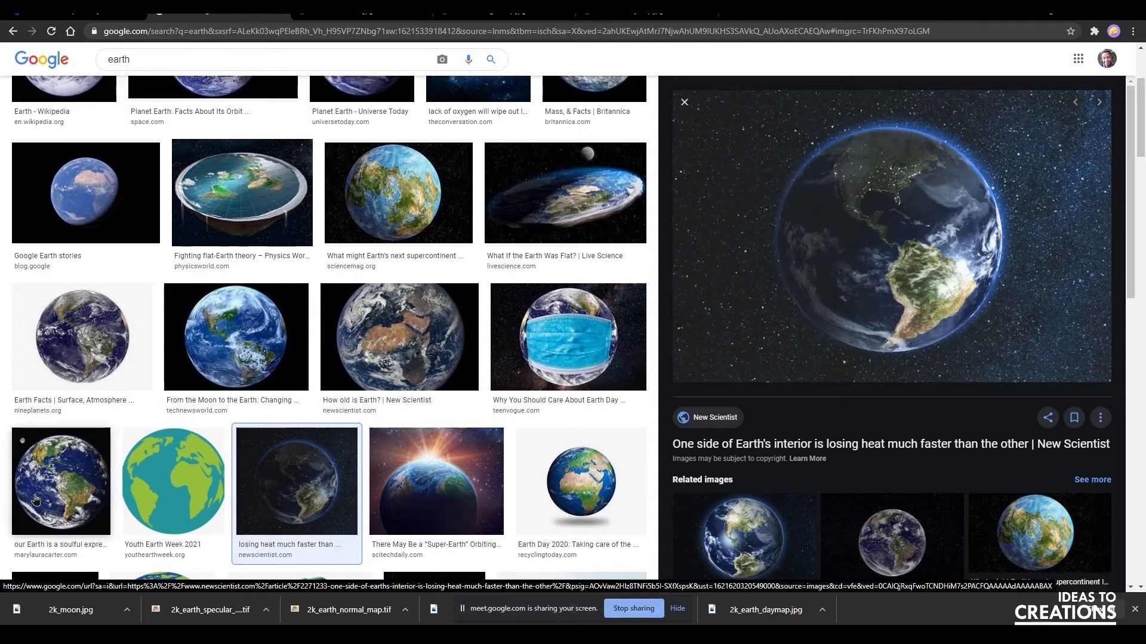
scroll(57, 466, "down", 6)
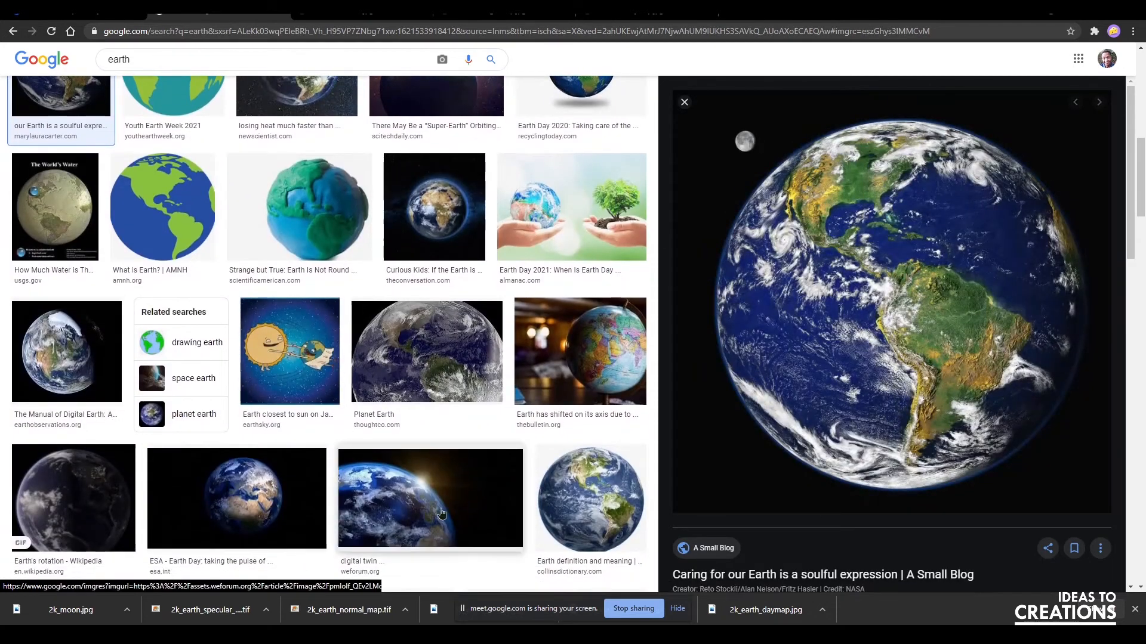
left_click(236, 498)
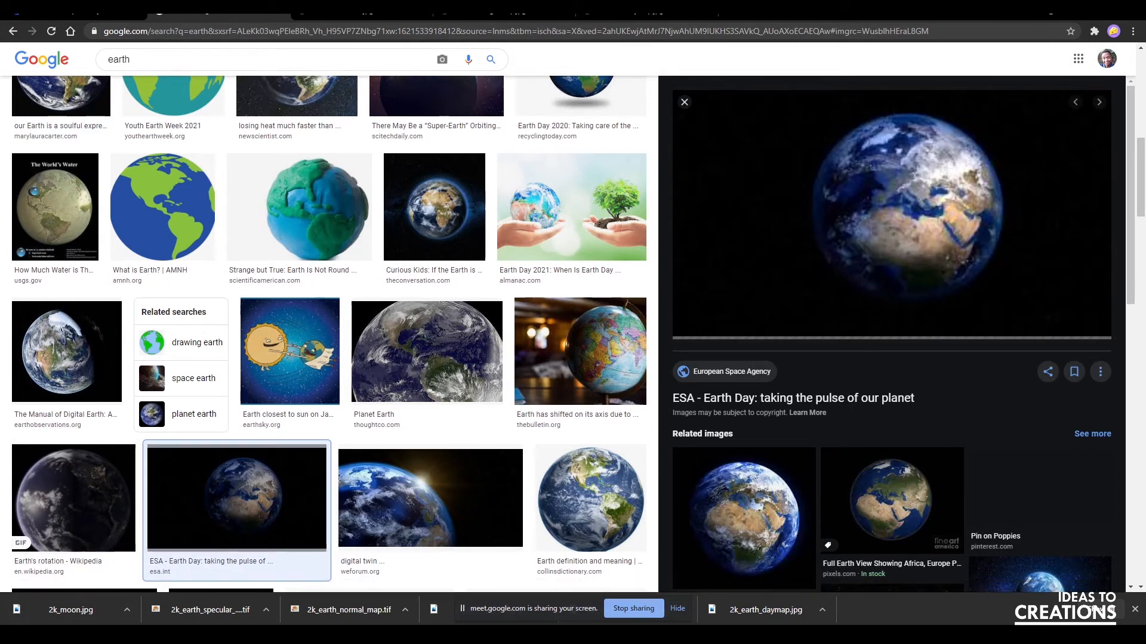
Return to the Blender project with the Earth_Day material and add a Layer Weight node below the Night frame.
mouse_move(65, 633)
left_click(60, 597)
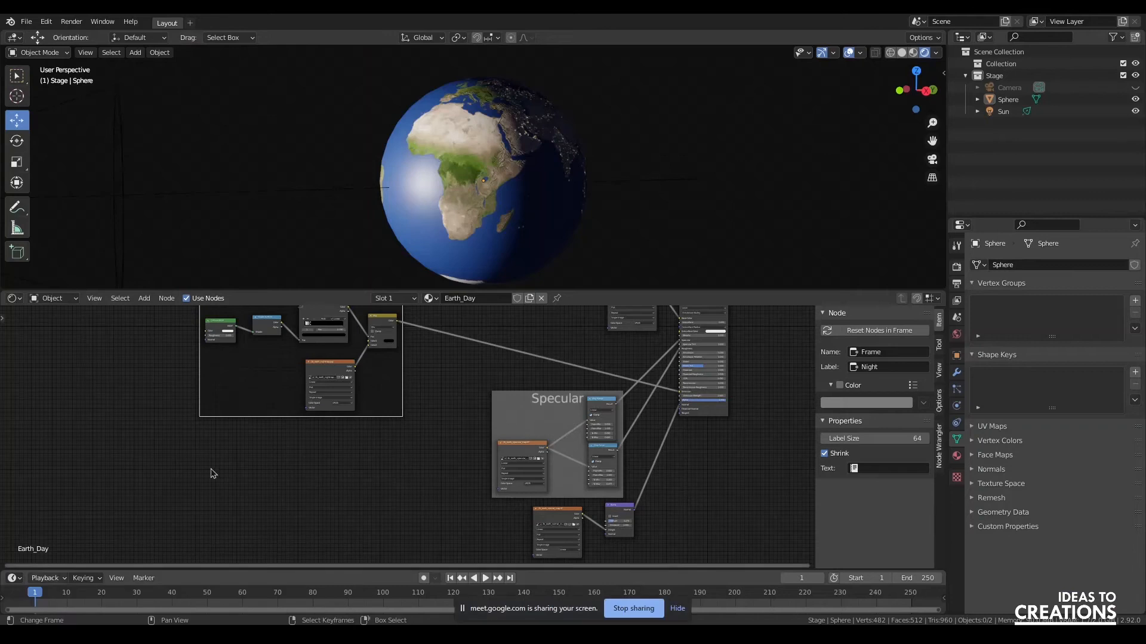
scroll(441, 474, "up", 2)
scroll(416, 479, "down", 4)
left_click(233, 508)
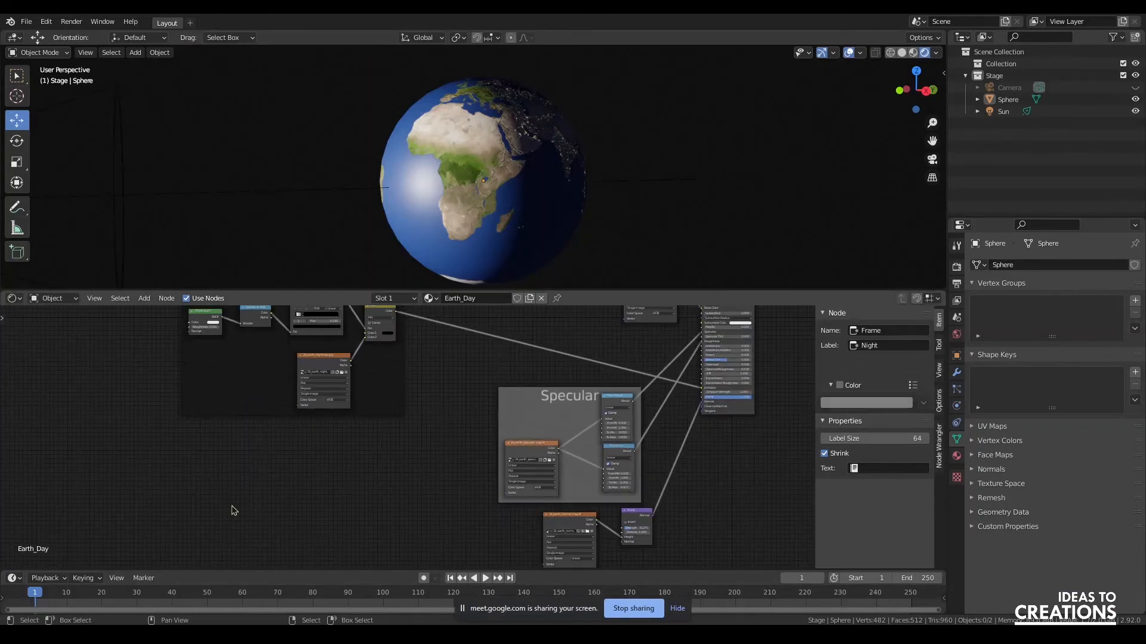
key("shift+a")
left_click(169, 460)
type("layer")
left_click(213, 480)
left_click(192, 482)
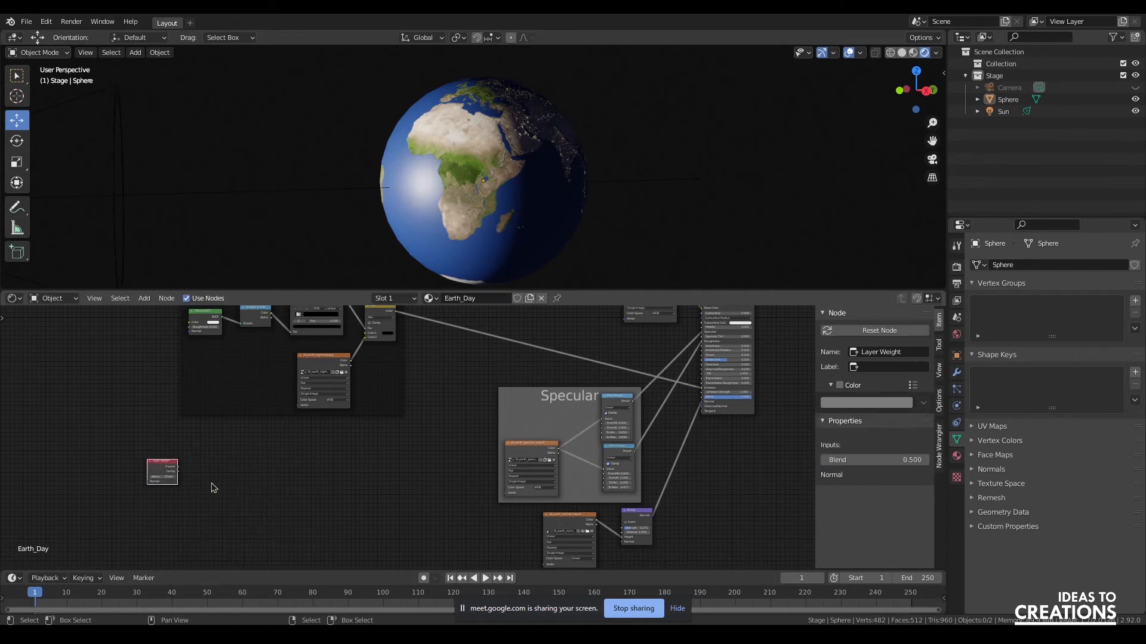
Preview the Layer Weight output on the sphere and inspect its edge falloff from different angles.
left_click(163, 471, "ctrl+shift")
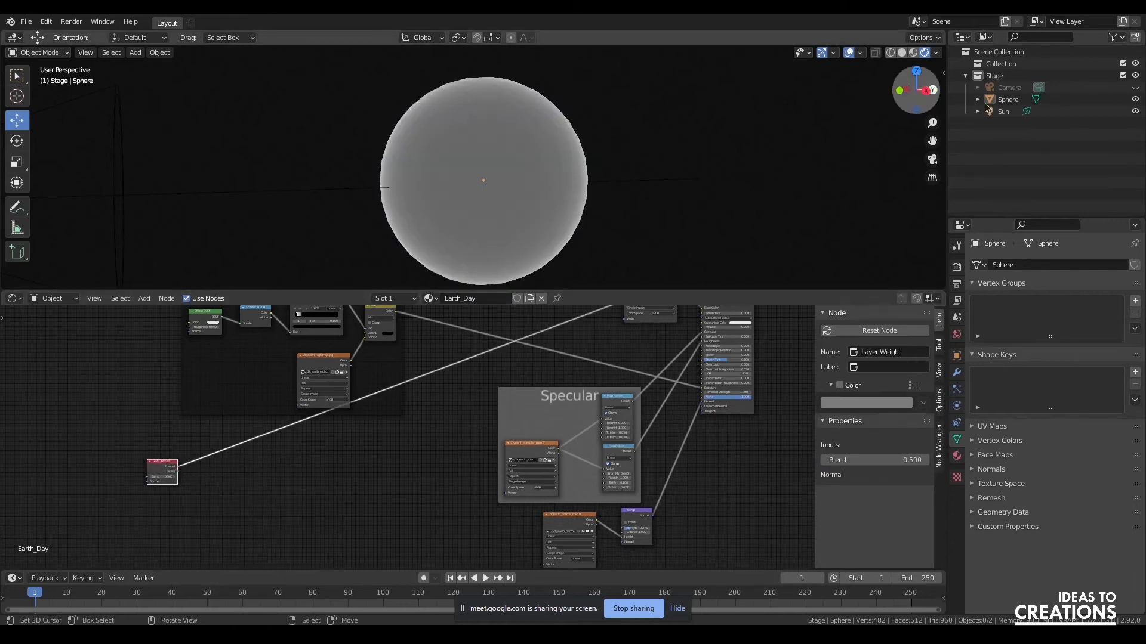
mouse_move(657, 167)
middle_mouse_down()
mouse_move(590, 173)
mouse_move(663, 161)
mouse_move(650, 155)
middle_mouse_up()
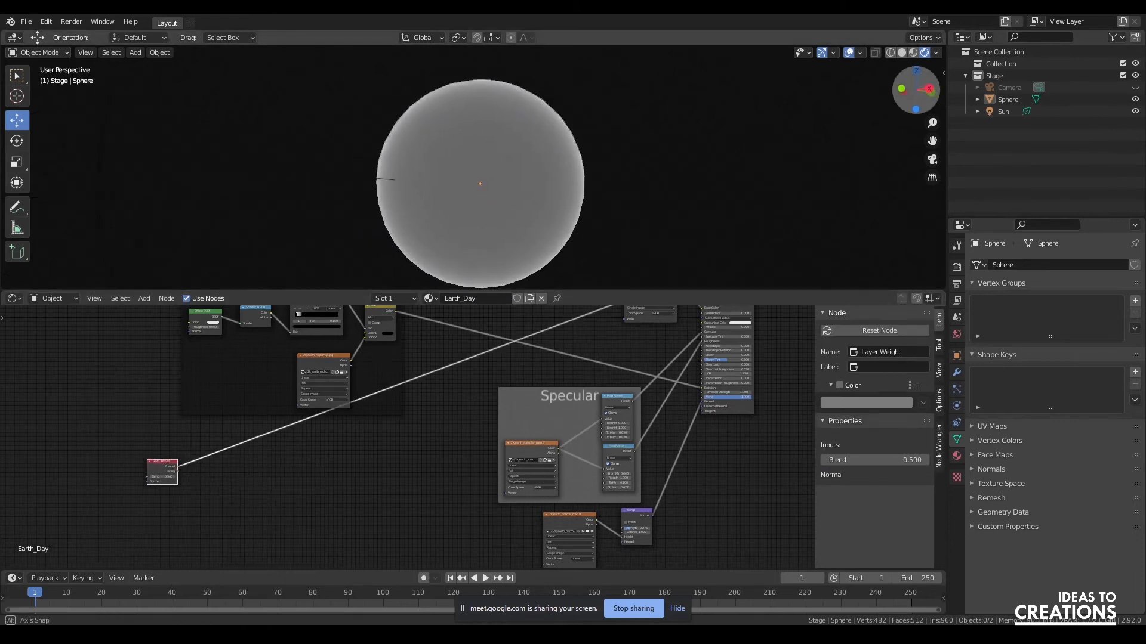
left_click_drag(695, 134, 701, 131)
mouse_move(914, 90)
left_mouse_down()
mouse_move(927, 88)
mouse_move(895, 90)
left_mouse_up()
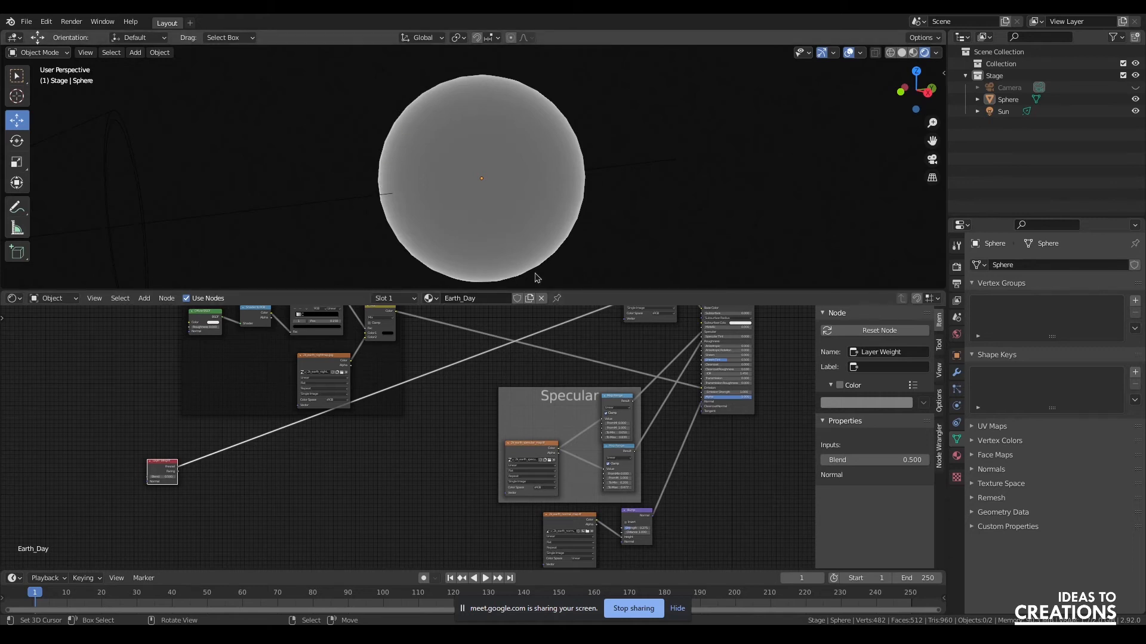
Add a ColorRamp node on the Layer Weight node's output link, directly beside the Layer Weight node.
left_click(253, 473)
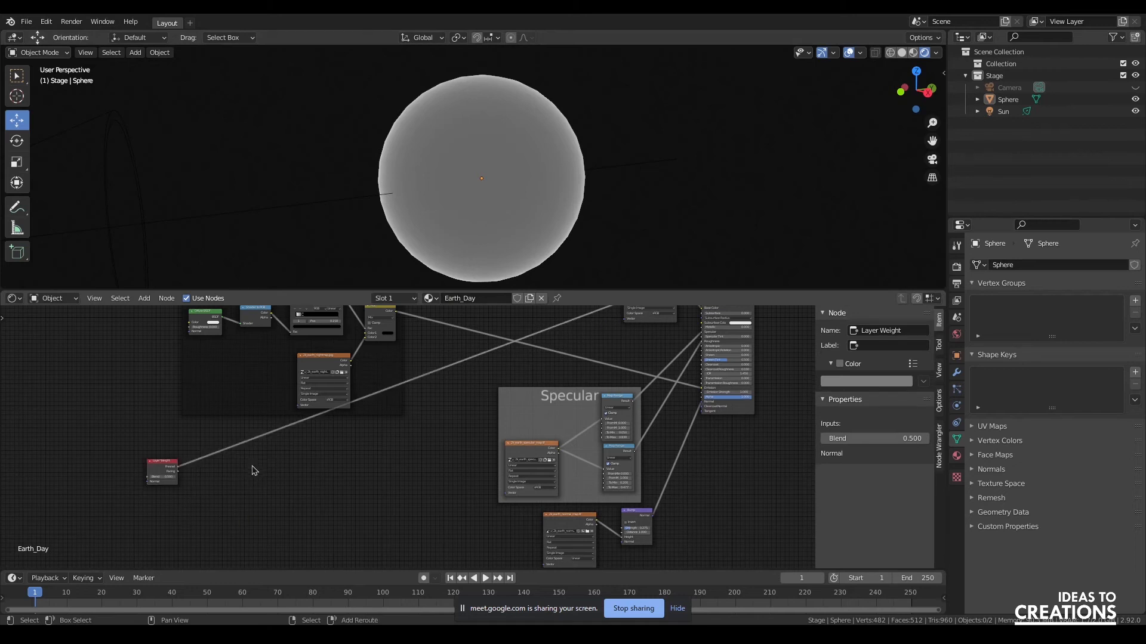
key("shift+a")
type("ramp")
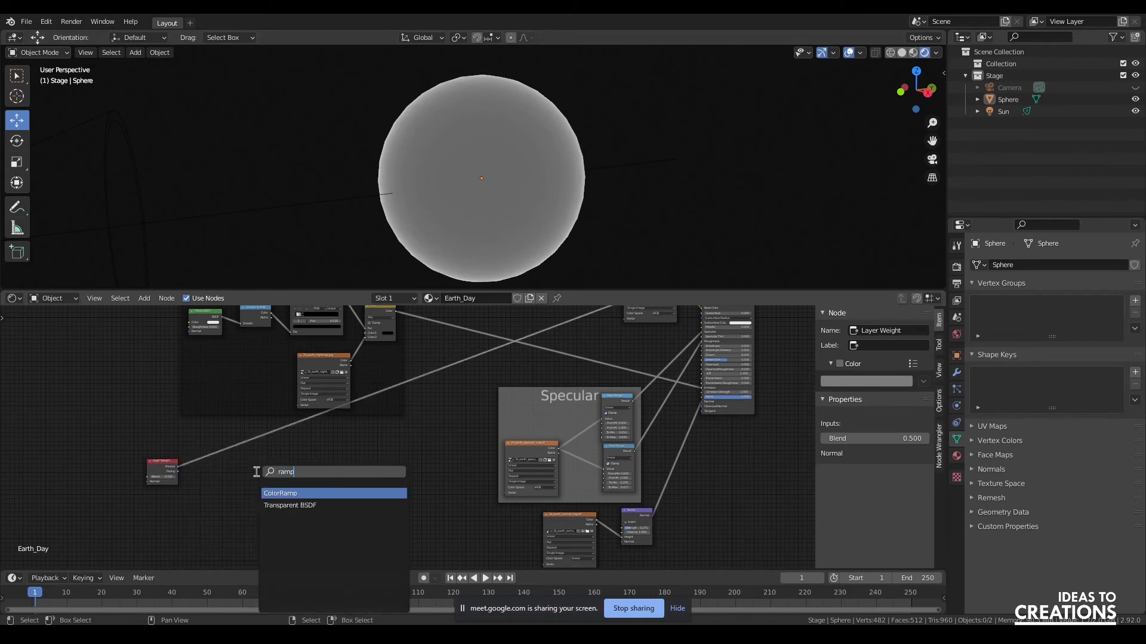
key("Return")
left_click(248, 465)
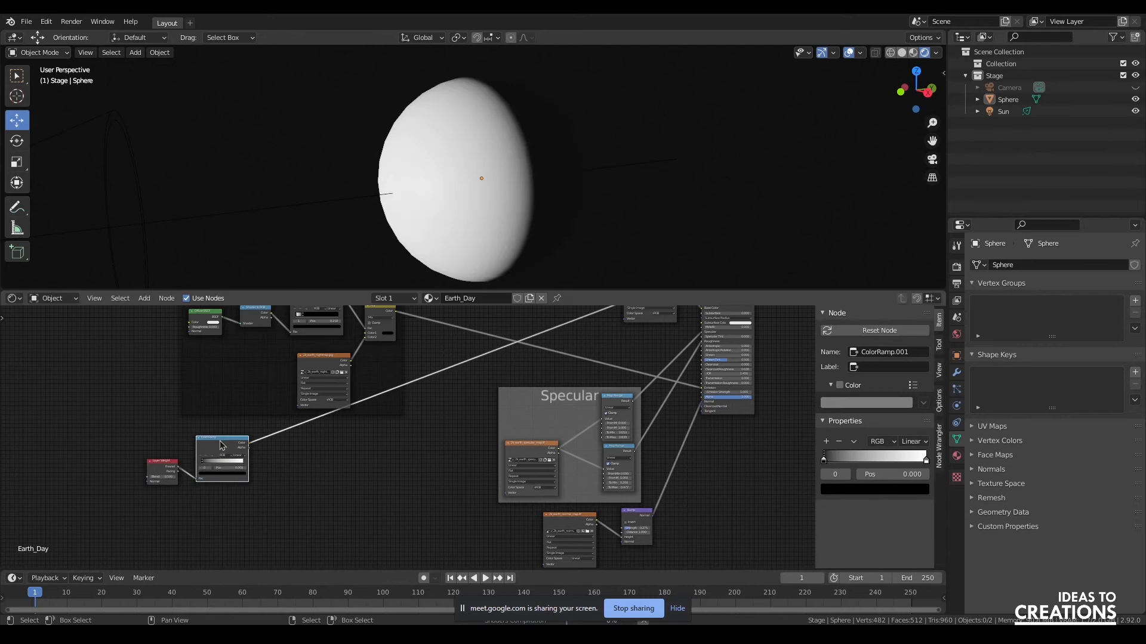
Connect the Layer Weight node's Facing output to the new ColorRamp's Fac input.
scroll(256, 487, "up", 9)
middle_click_drag(401, 468, 724, 425)
left_click_drag(268, 453, 374, 514)
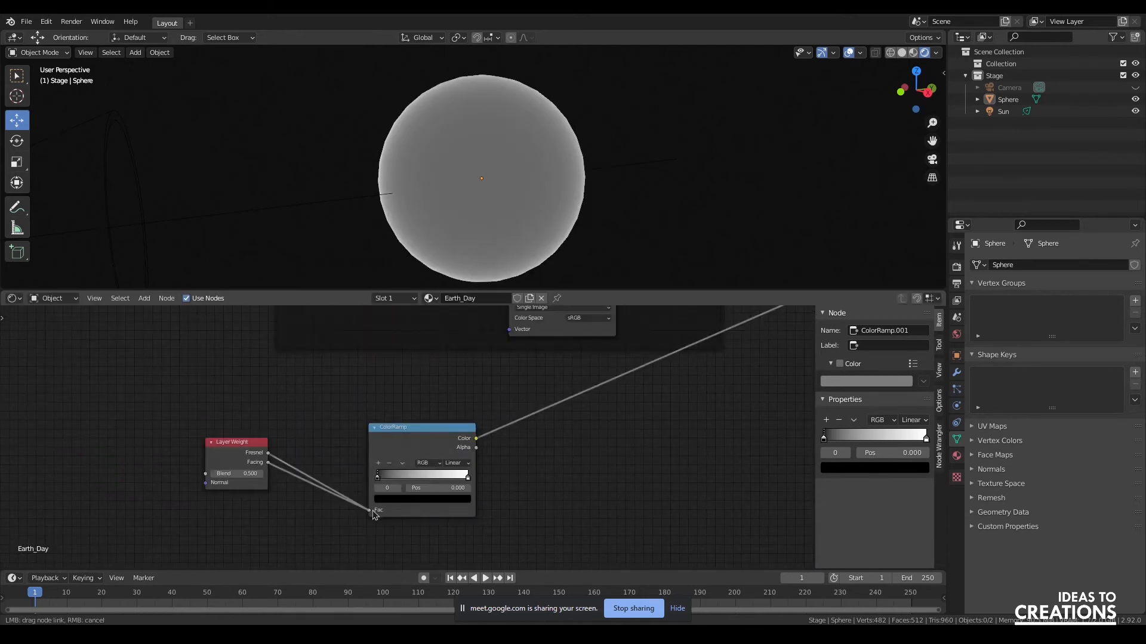
left_click_drag(441, 451, 529, 401)
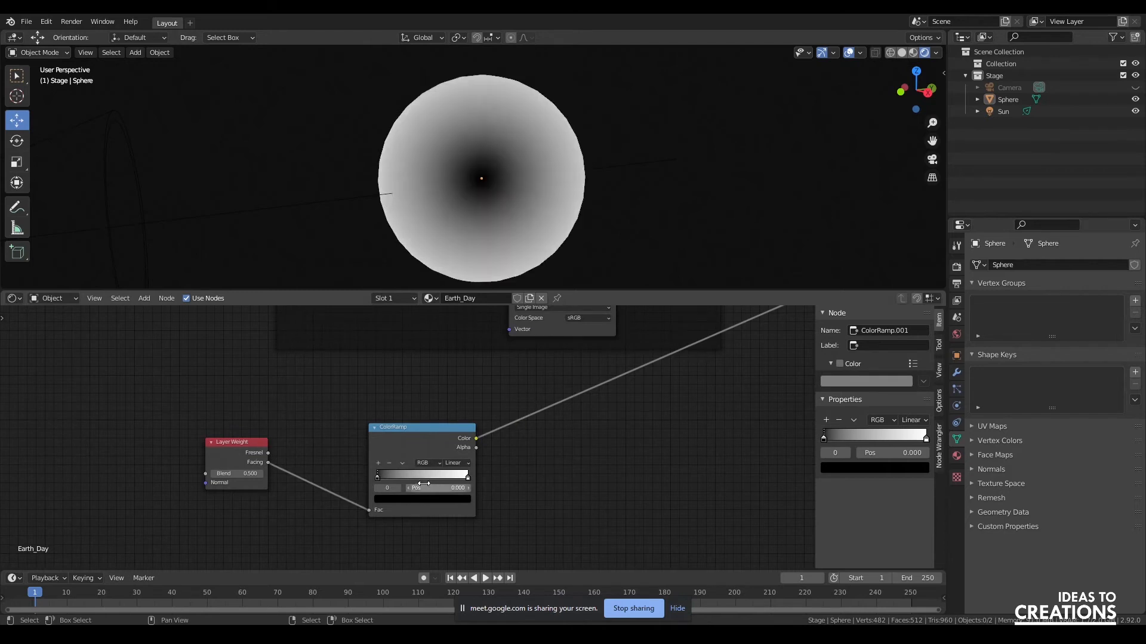
Move the ColorRamp's black stop about a third of the way in and keep one additional stop between black and white.
left_click_drag(376, 479, 458, 485)
left_click(378, 463)
left_click(377, 463)
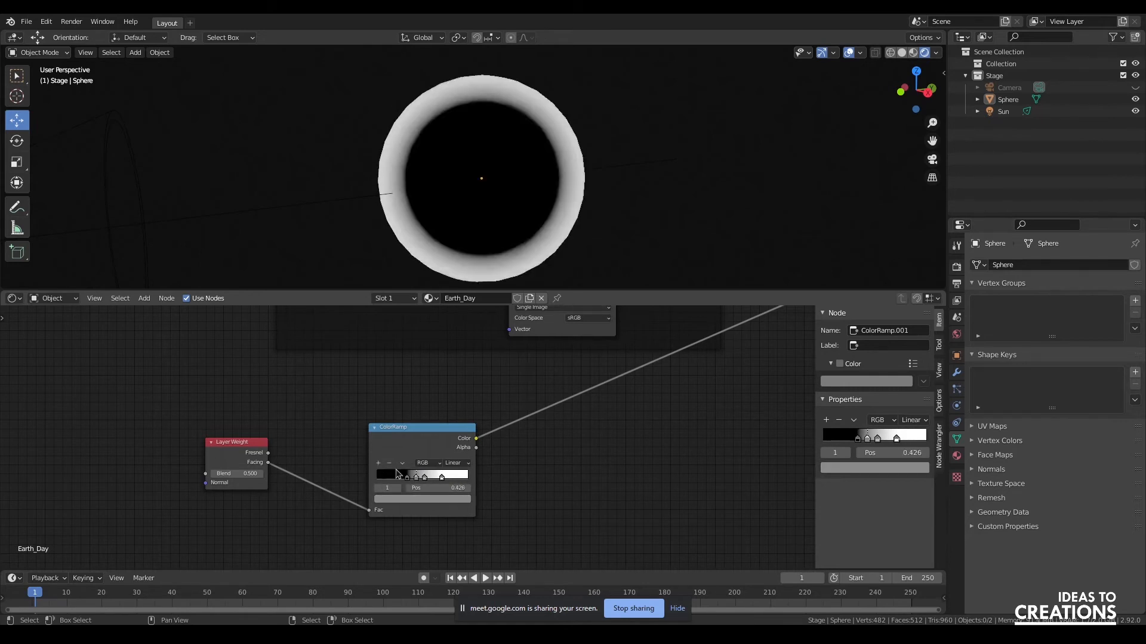
left_click(389, 464)
left_click(389, 464)
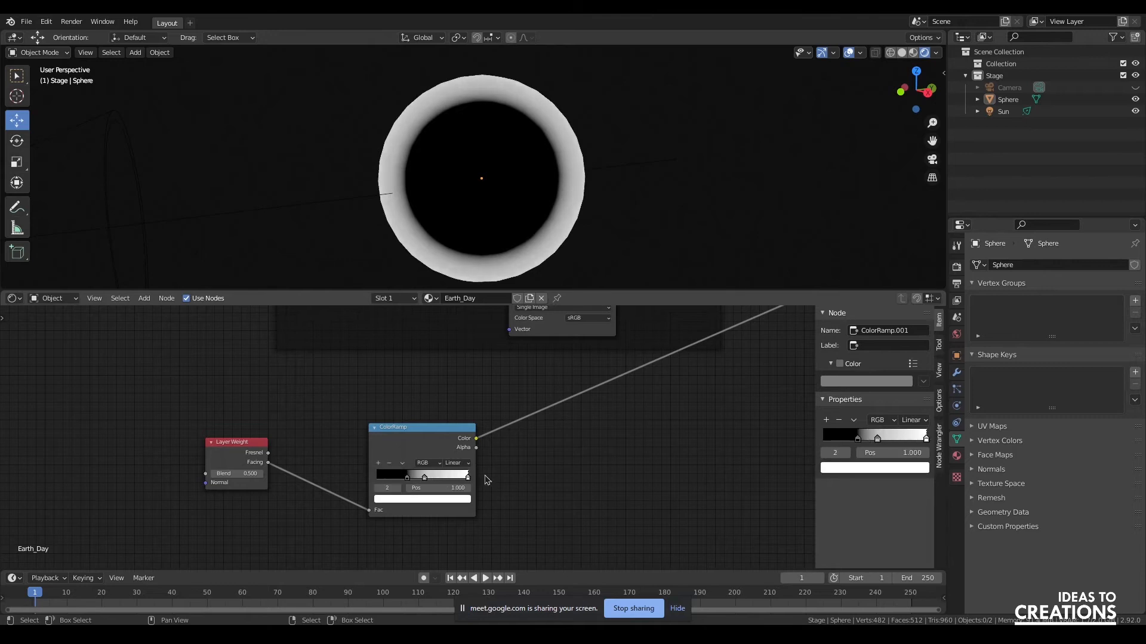
Move the ColorRamp's middle stop to position 0.730 and colour it a muted blue.
left_click_drag(424, 479, 444, 479)
left_click(434, 499)
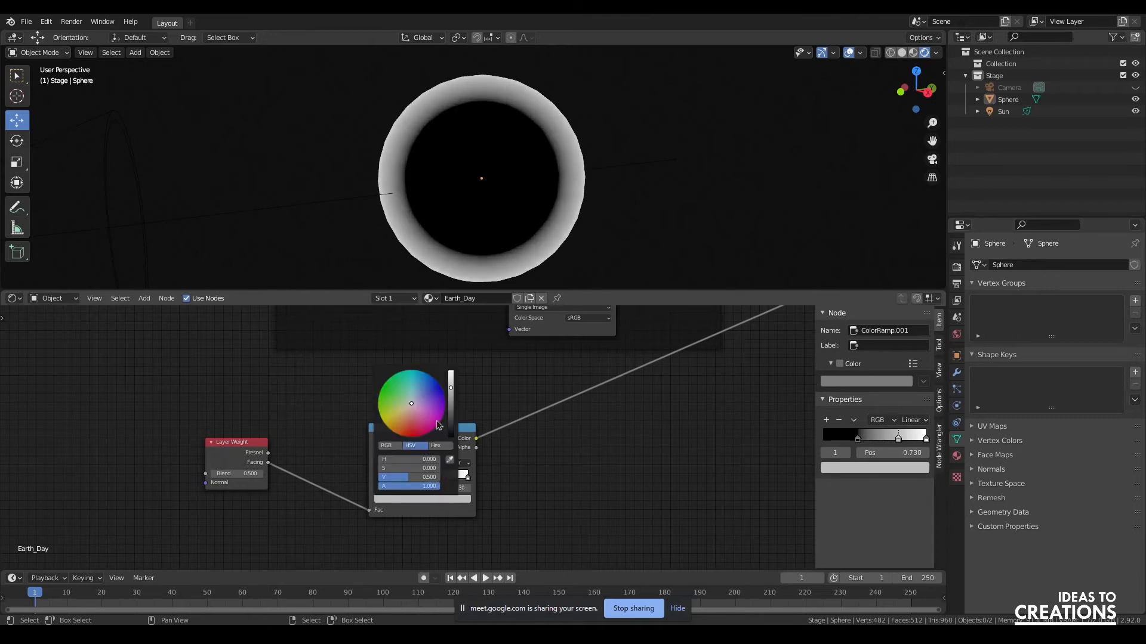
left_click(419, 393)
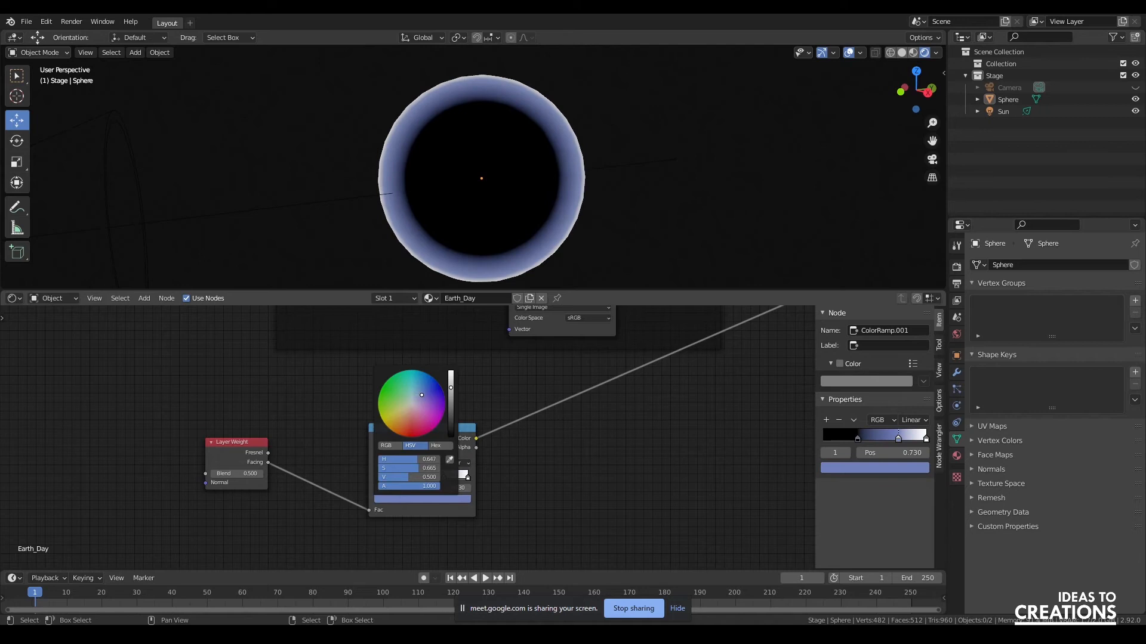
left_click(466, 478)
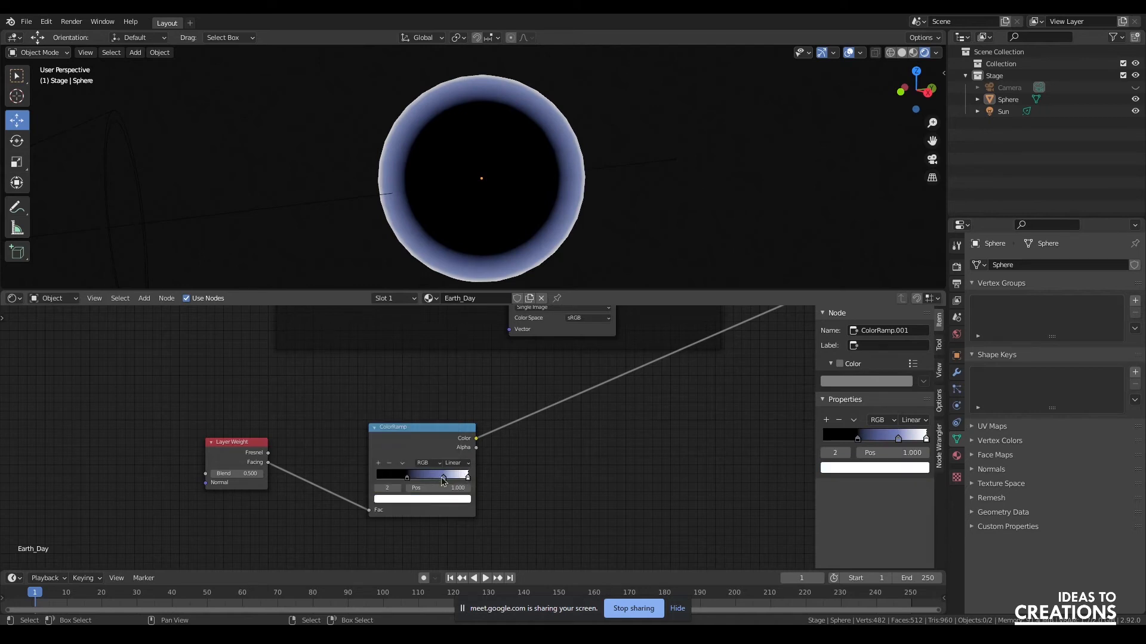
Shift the blue stop closer to the white end, and set the black stop to a very dark navy at position 0.414.
left_click(443, 478)
mouse_move(443, 478)
left_mouse_down()
mouse_move(453, 478)
mouse_move(421, 481)
left_mouse_up()
left_click(409, 478)
left_click(420, 503)
left_click_drag(451, 432, 431, 389)
left_click_drag(450, 429, 450, 432)
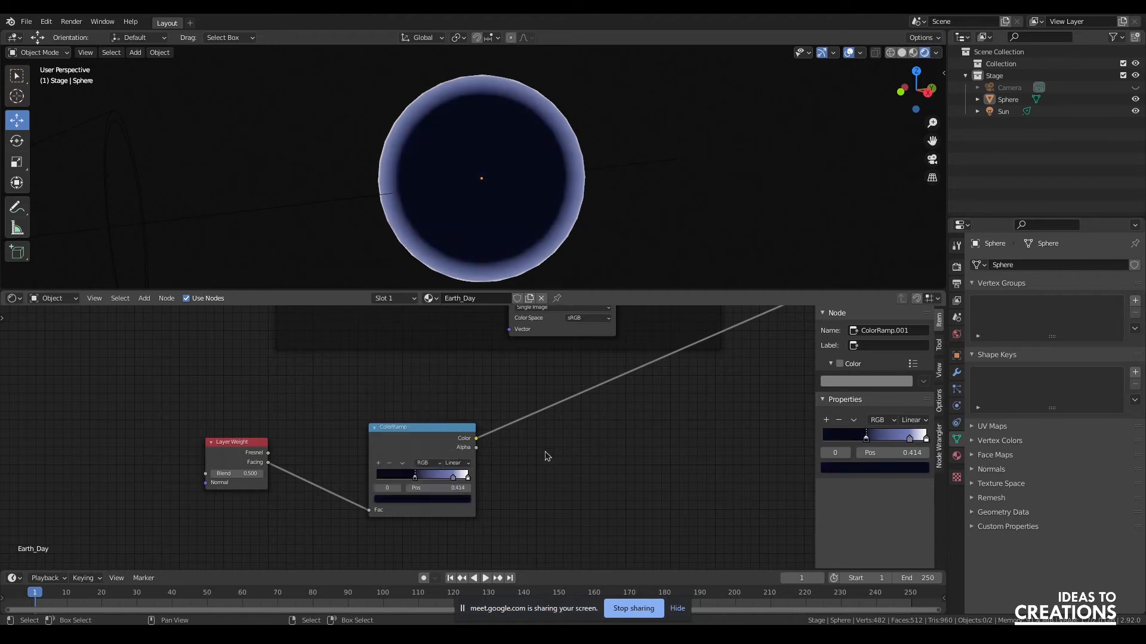
Move the Layer Weight and its ColorRamp closer to the Specular frame, and shift the Night frame farther away from it.
middle_click_drag(627, 381, 475, 502)
scroll(514, 463, "down", 9)
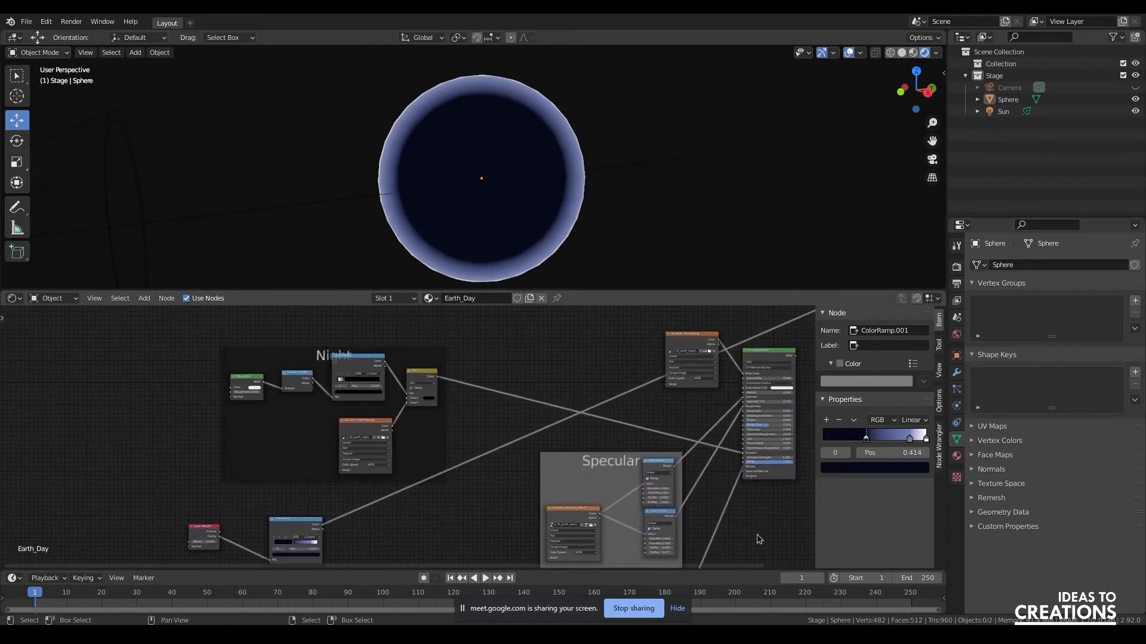
middle_click_drag(748, 468, 728, 442)
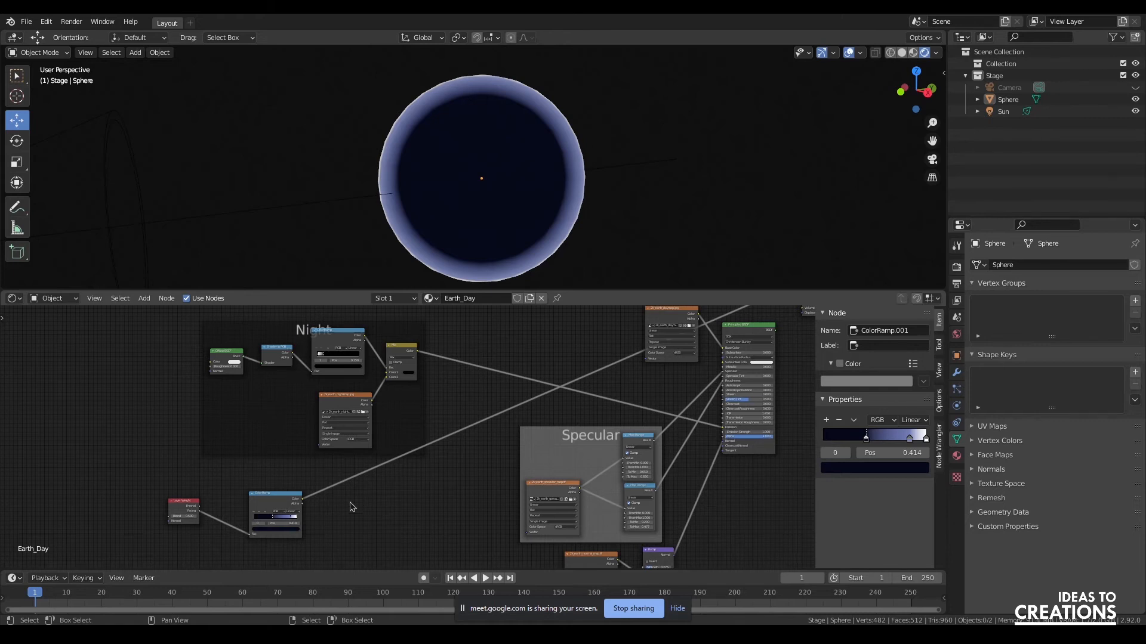
middle_click_drag(624, 410, 625, 386)
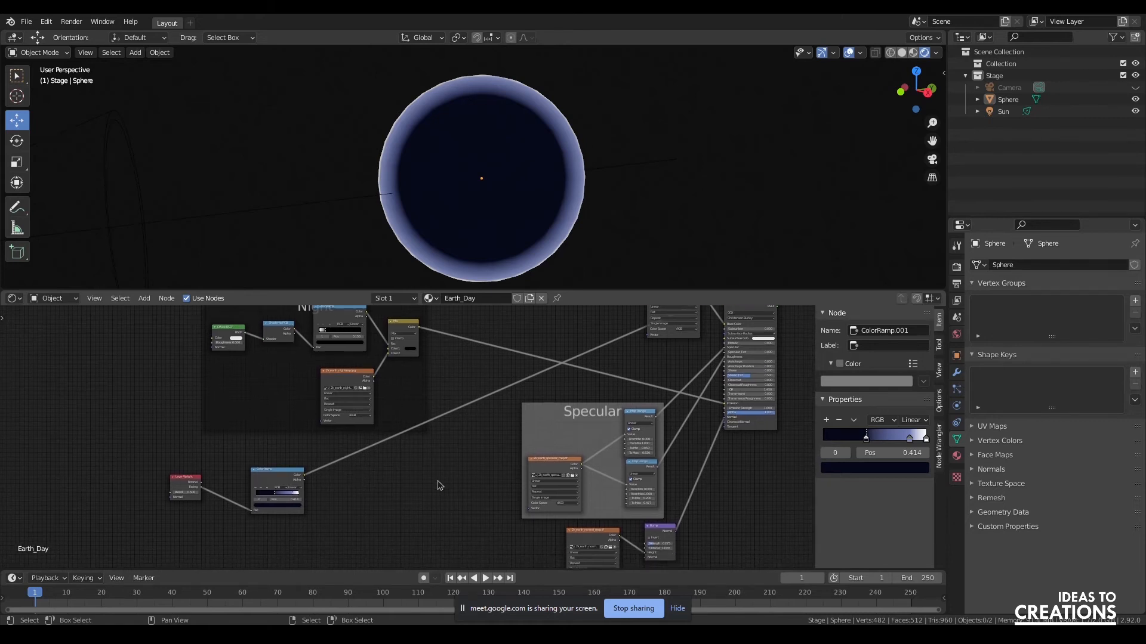
scroll(440, 485, "up", 2)
left_click_drag(71, 475, 404, 453)
middle_click_drag(468, 381, 442, 464)
left_click_drag(241, 328, 194, 335)
left_click(420, 460)
middle_click_drag(417, 463, 401, 392)
Add a MixRGB node in the free space between the Night and Specular frames.
key("shift+a")
left_click(376, 377)
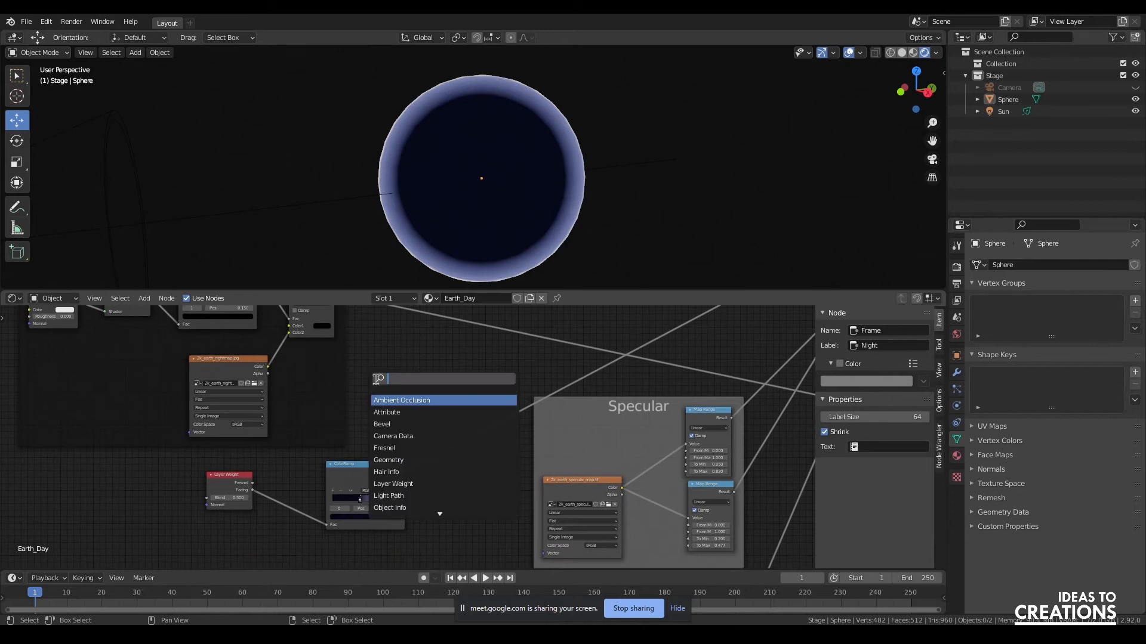
type("mixrgb")
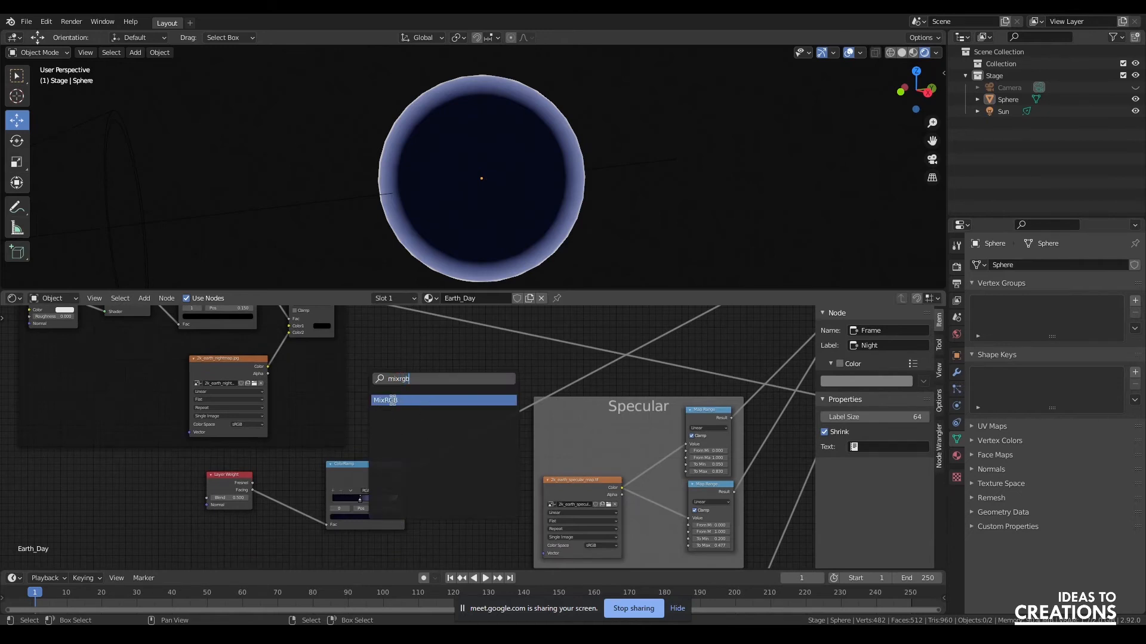
left_click(393, 401)
left_click(387, 370)
left_click_drag(377, 359, 450, 365)
middle_click_drag(337, 319, 354, 362)
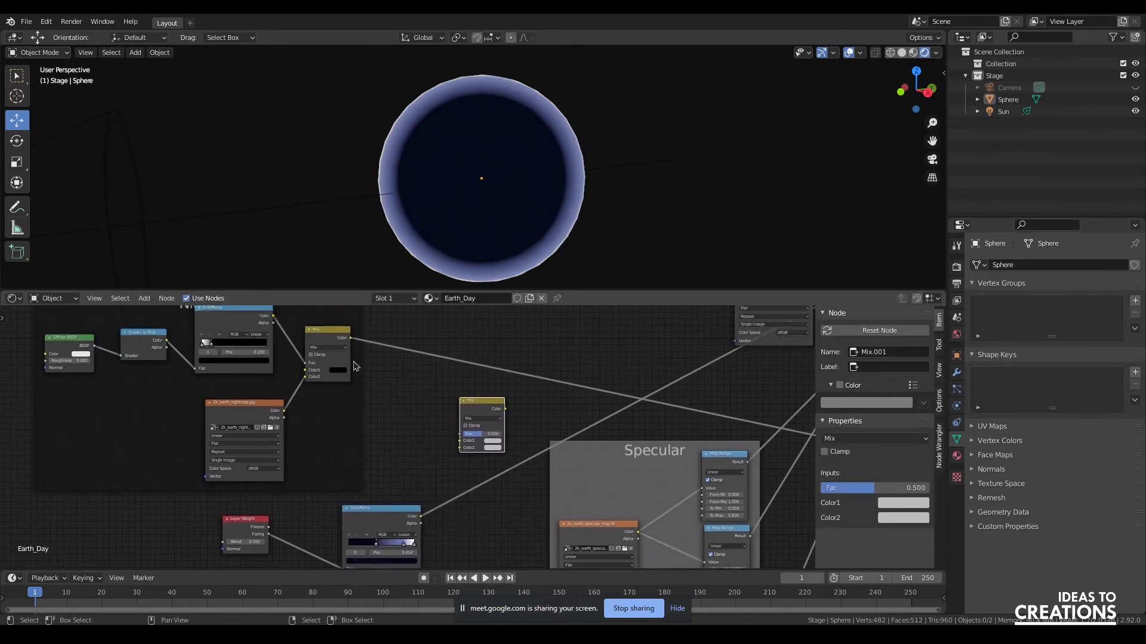
Connect the Night mix output to Color1 and the blue ColorRamp to Color2 of the new Mix node, and preview its output.
left_click_drag(351, 339, 460, 441)
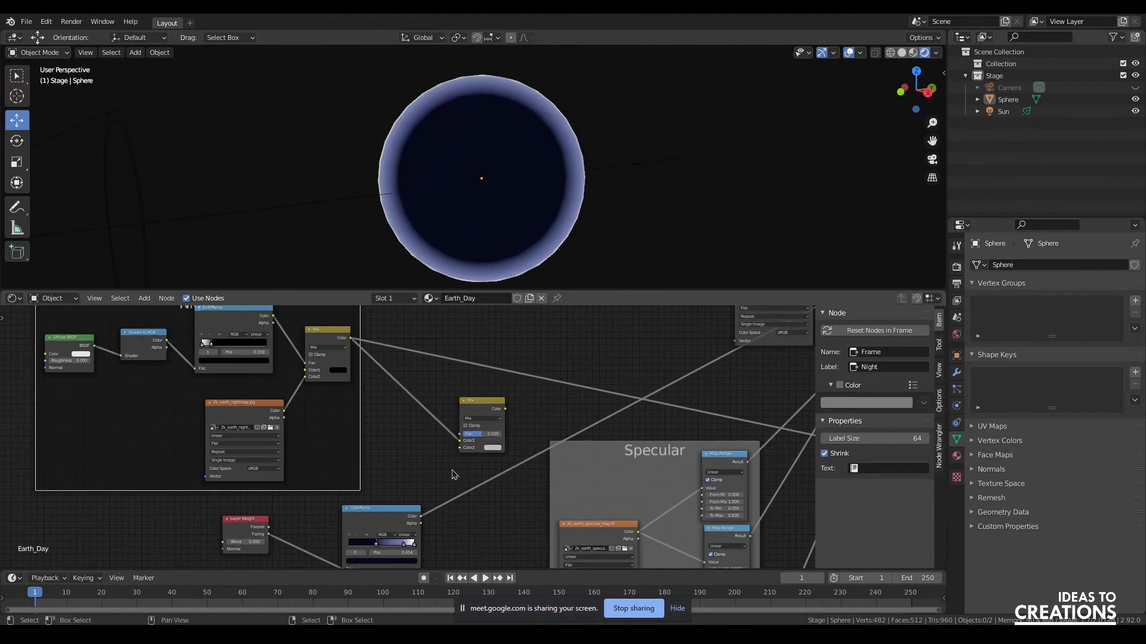
left_click_drag(421, 517, 460, 448)
left_click(483, 408, "ctrl+shift")
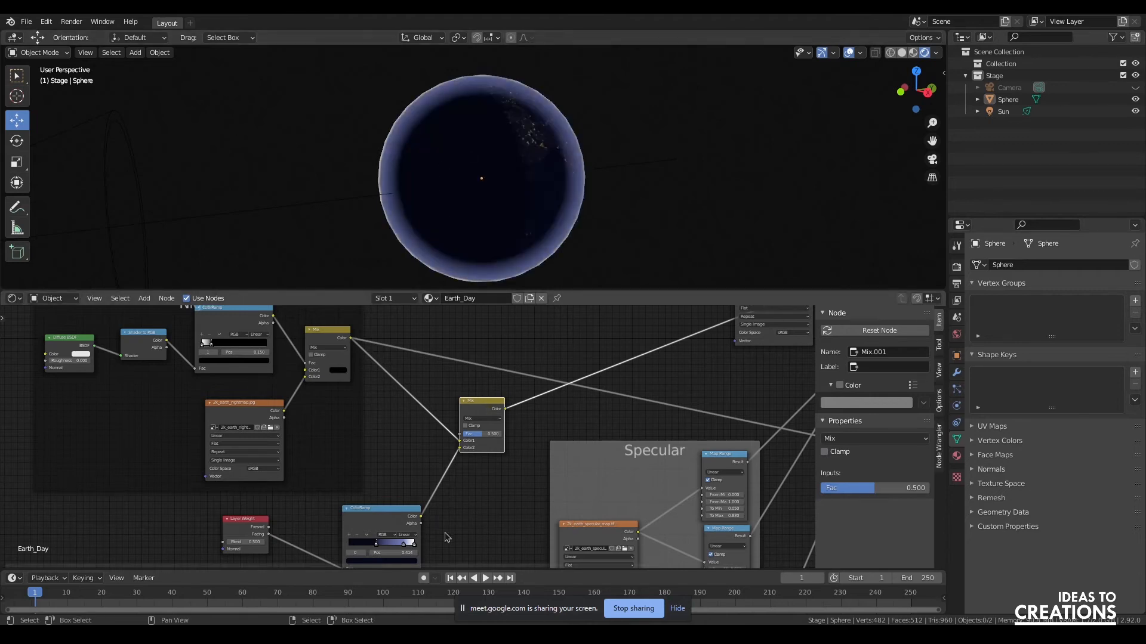
Set the new Mix node's blending mode to Screen and check the city lights and edge glow from several angles.
left_click(472, 420)
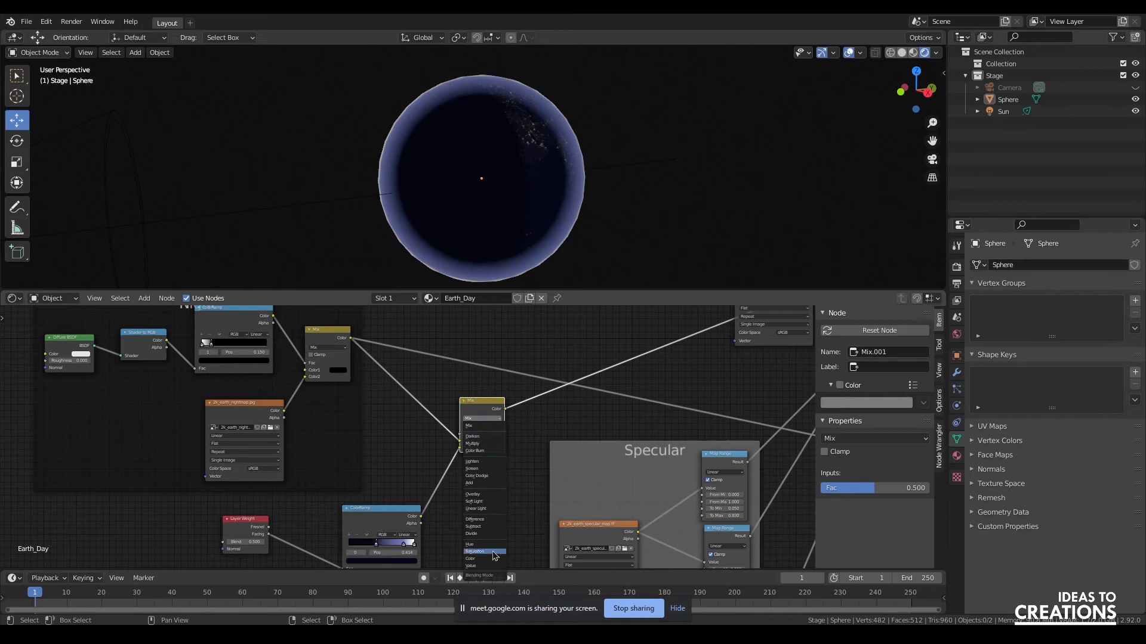
left_click(484, 470)
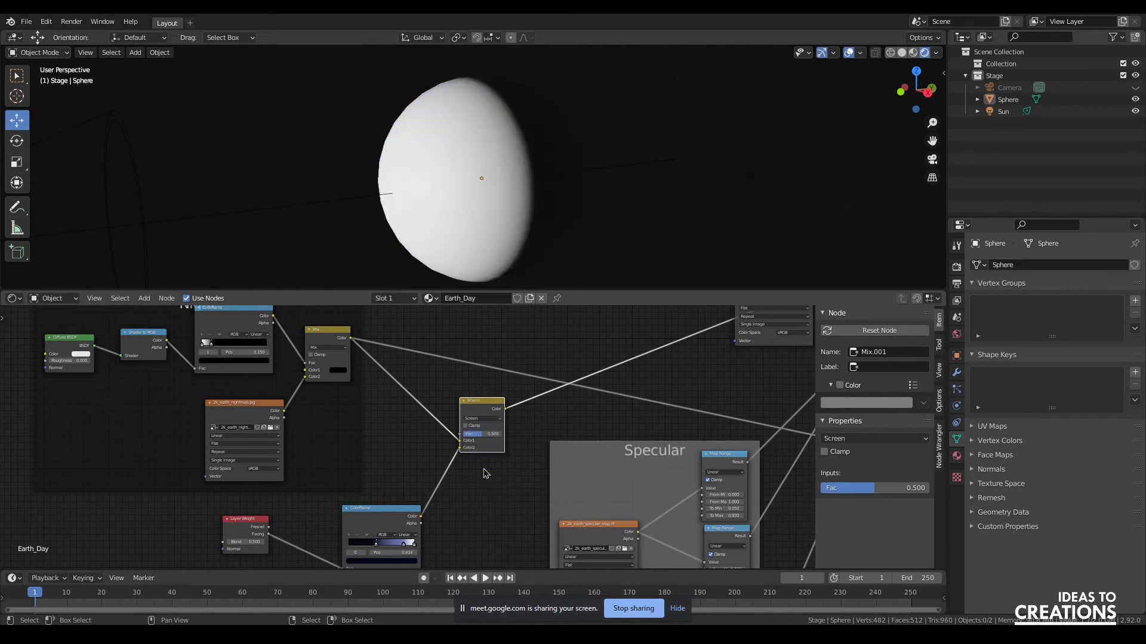
left_click_drag(923, 91, 781, 94)
mouse_move(776, 155)
left_mouse_down()
mouse_move(564, 156)
mouse_move(783, 158)
left_mouse_up()
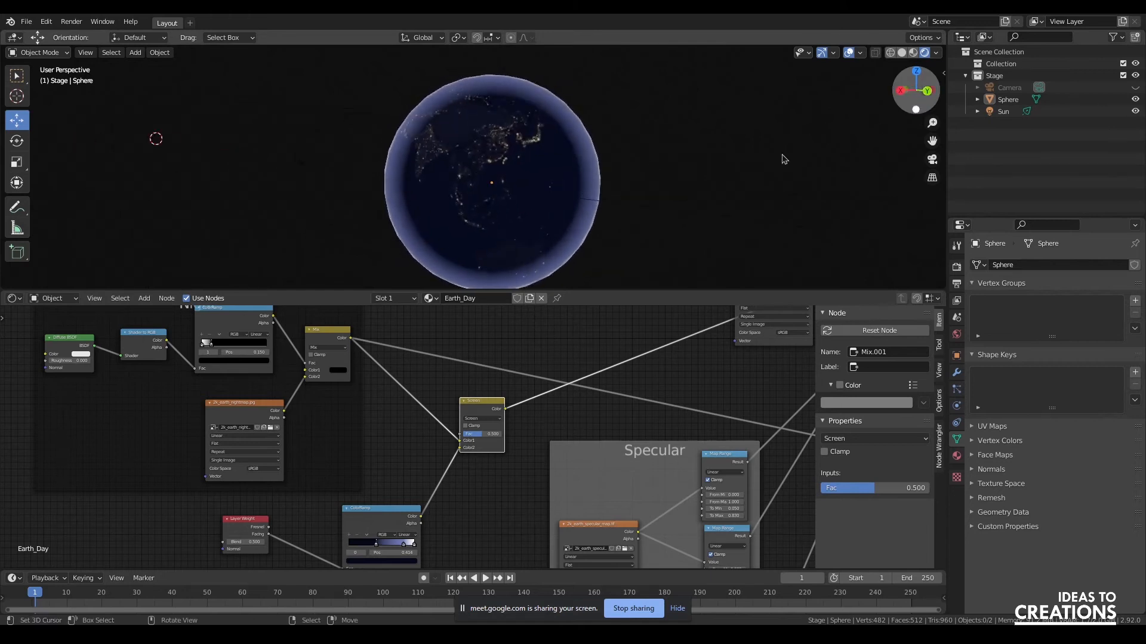
left_click_drag(919, 92, 1015, 101)
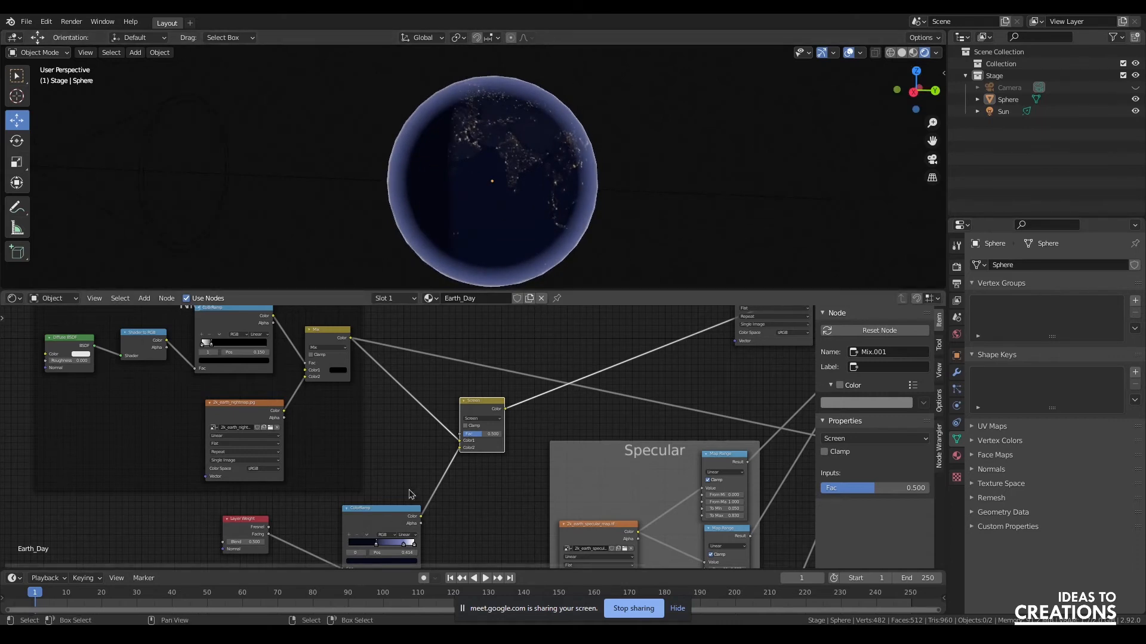
Move the Layer Weight and its blue ColorRamp farther below the Night frame to make room for more nodes.
middle_click_drag(403, 454, 491, 447)
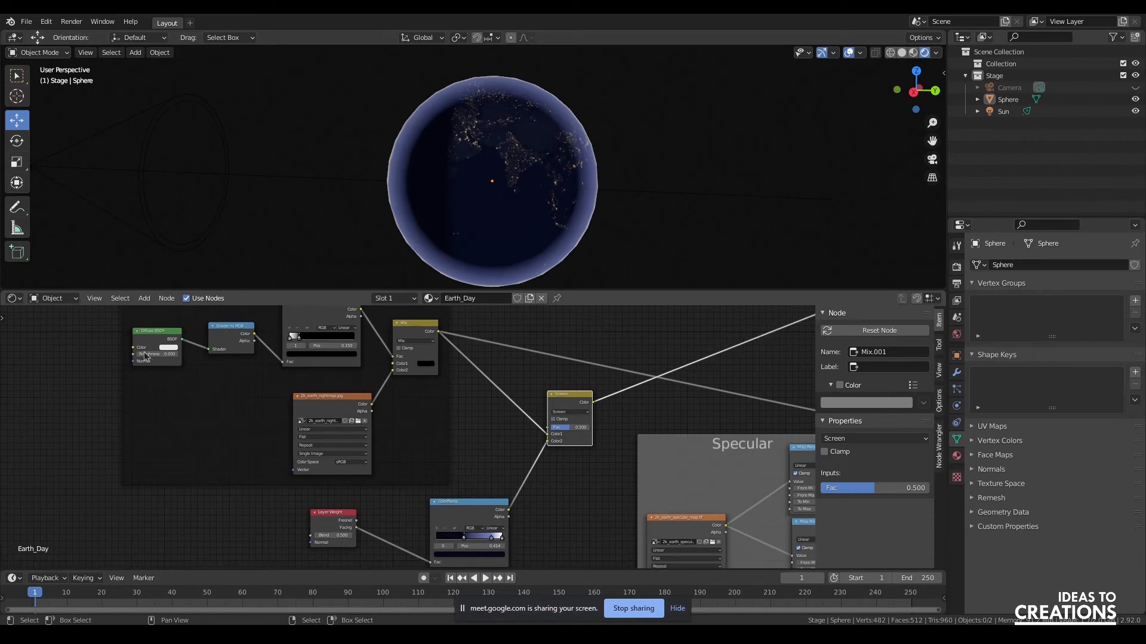
middle_click_drag(442, 410, 479, 425)
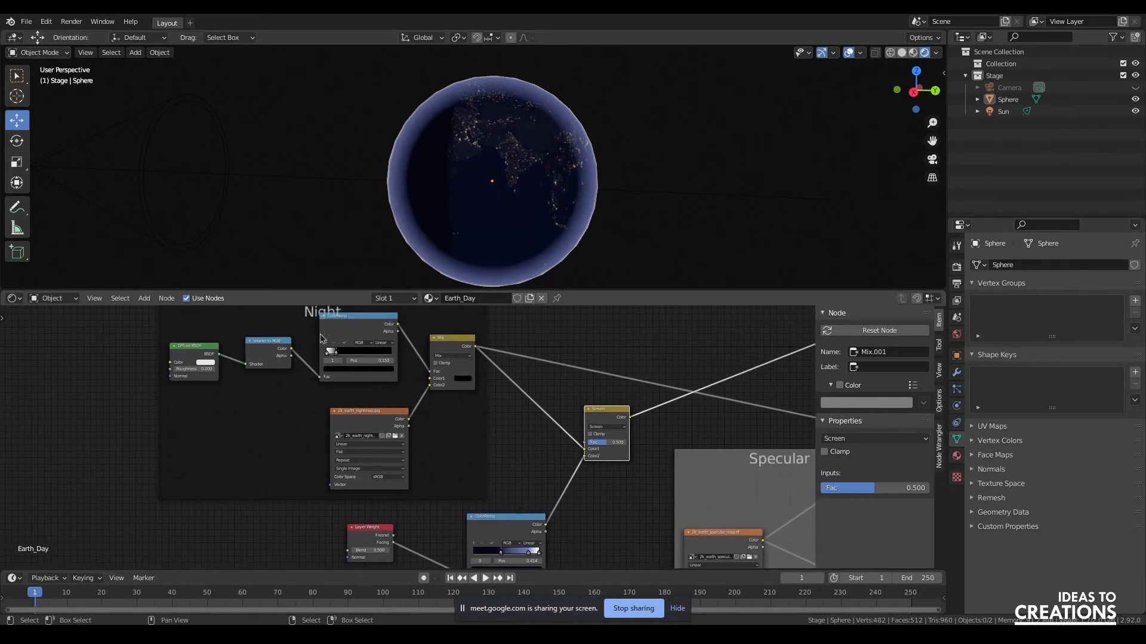
left_click_drag(75, 329, 399, 382)
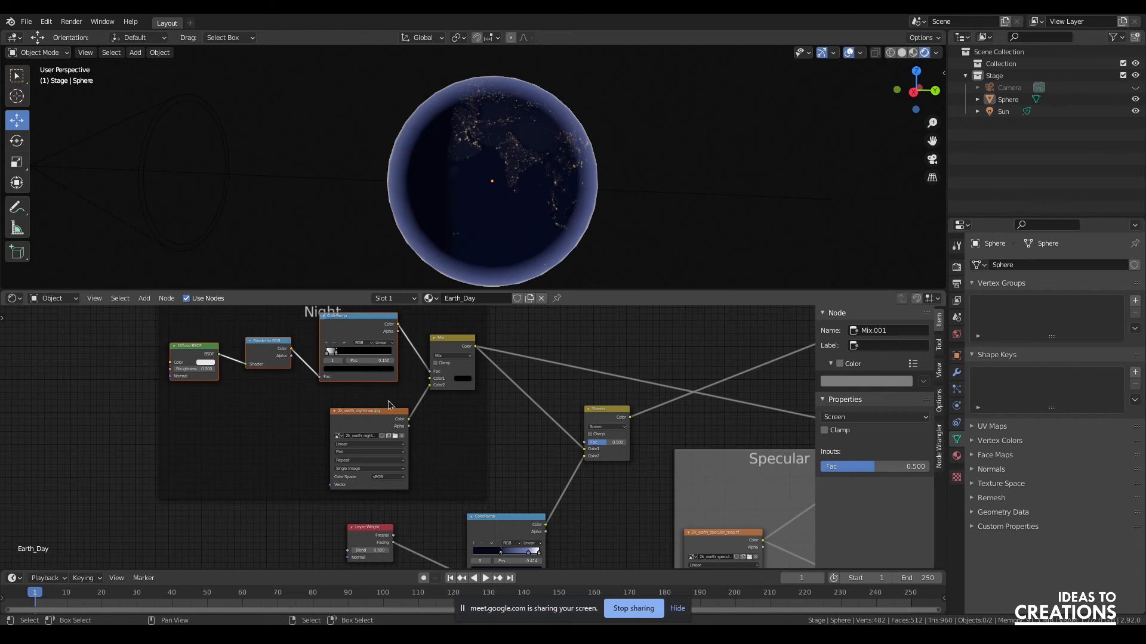
middle_click_drag(449, 476, 537, 488)
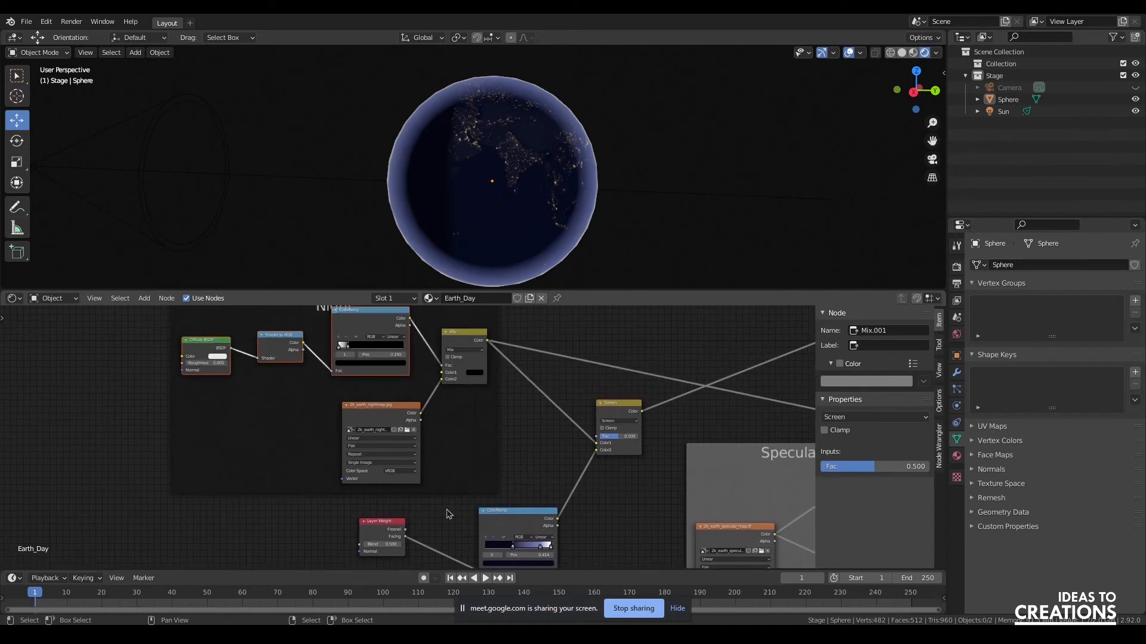
middle_click_drag(545, 549, 636, 431)
key("g")
left_click(442, 501)
middle_click_drag(416, 494, 487, 582)
Duplicate the Night frame's Diffuse BSDF, Shader to RGB and ColorRamp chain, placing the copy between the night map texture and Layer Weight nodes.
left_click_drag(218, 321, 469, 399)
middle_click_drag(492, 502, 504, 432)
scroll(504, 432, "down", 5)
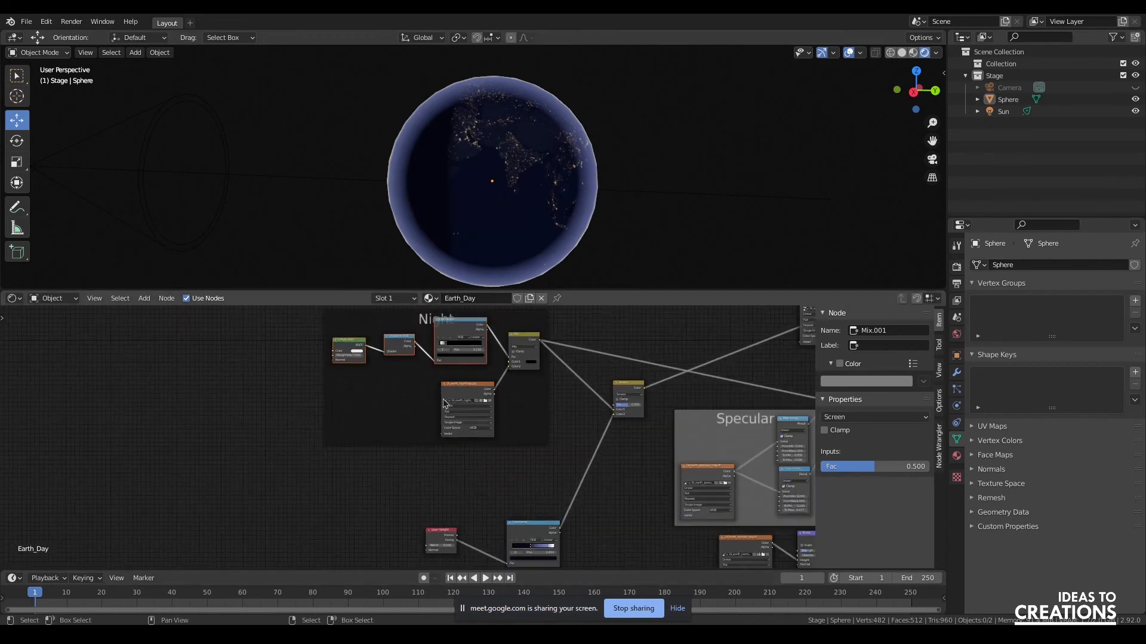
key("shift+d")
left_click(443, 524)
middle_click_drag(492, 524, 448, 464)
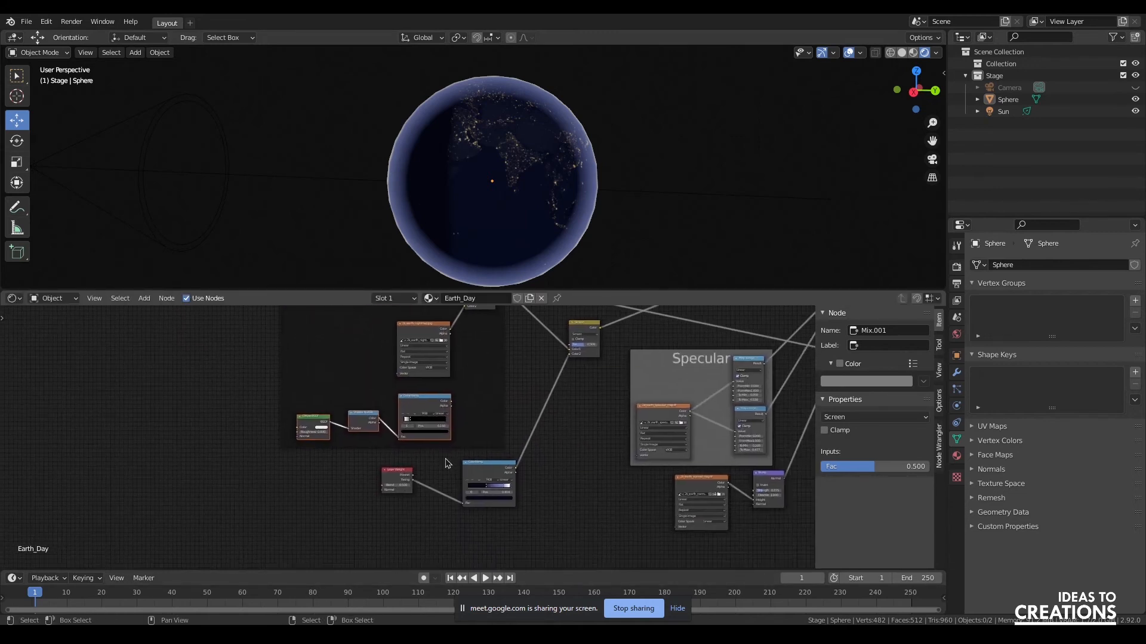
scroll(444, 457, "up", 6)
left_click(559, 499)
left_click_drag(297, 488, 438, 503)
Duplicate the Screen mix node onto the link from the blue ColorRamp and set the copy's blending mode to Multiply.
middle_click_drag(676, 368, 659, 456)
left_click(676, 359)
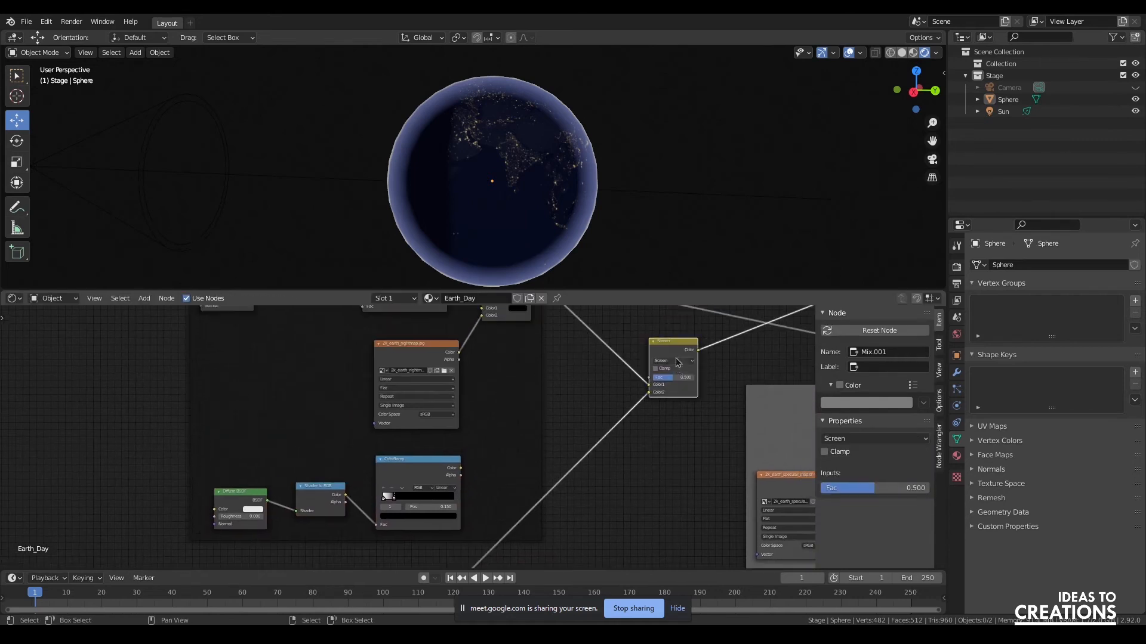
key("shift+d")
left_click(618, 477)
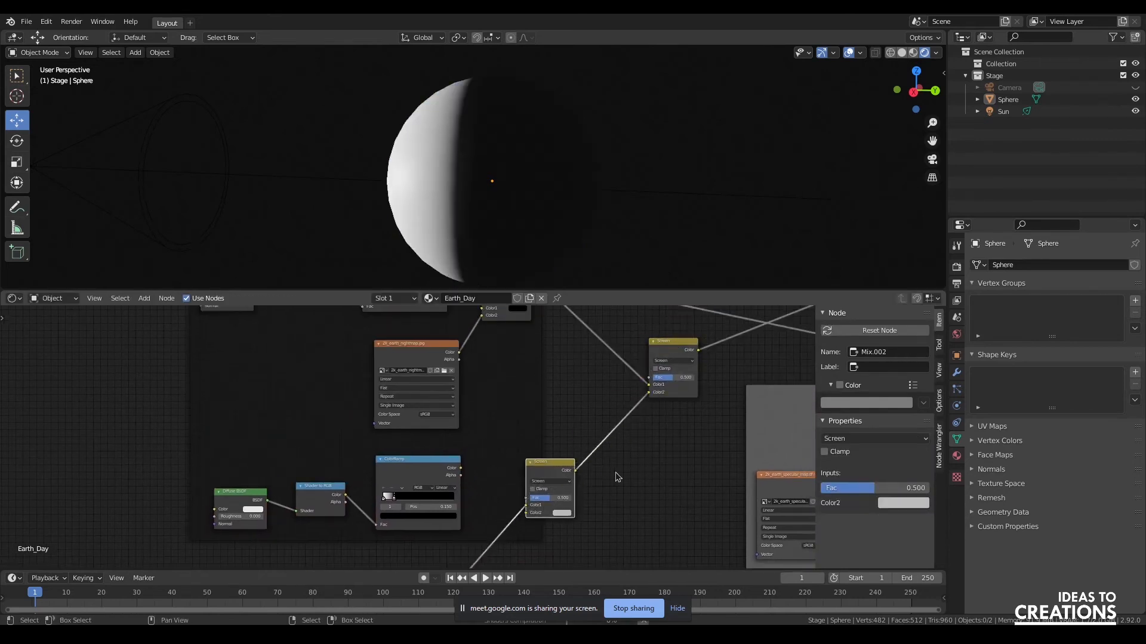
left_click(549, 481)
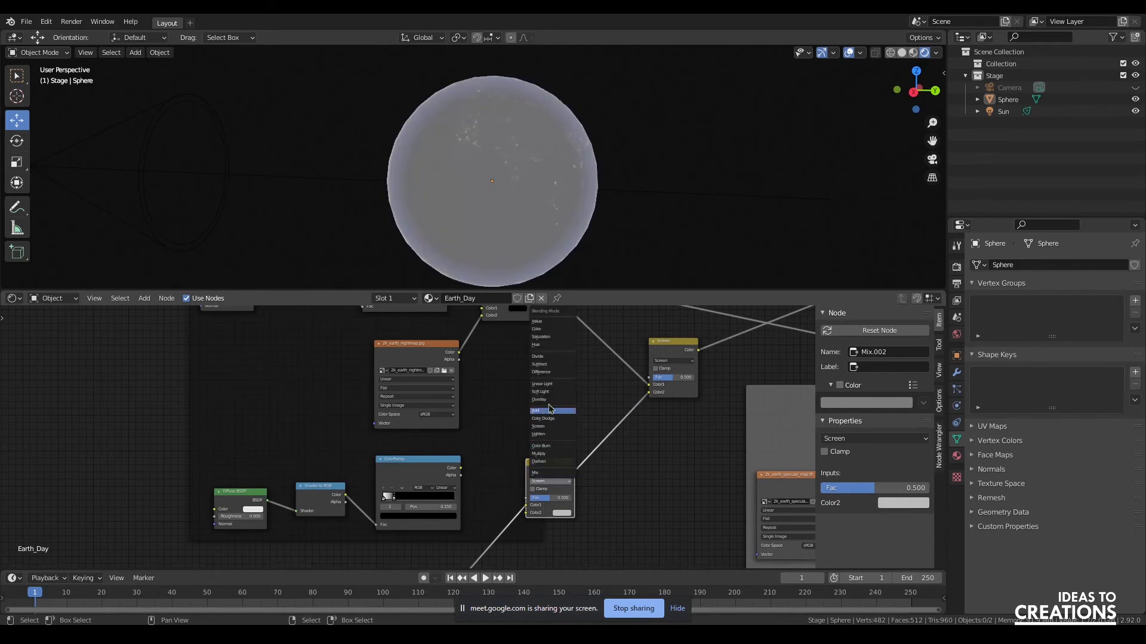
left_click(539, 454)
Connect the duplicated light-mask ColorRamp to the Multiply node's Color1 input and preview the Multiply output from another angle.
left_click_drag(526, 504, 460, 468)
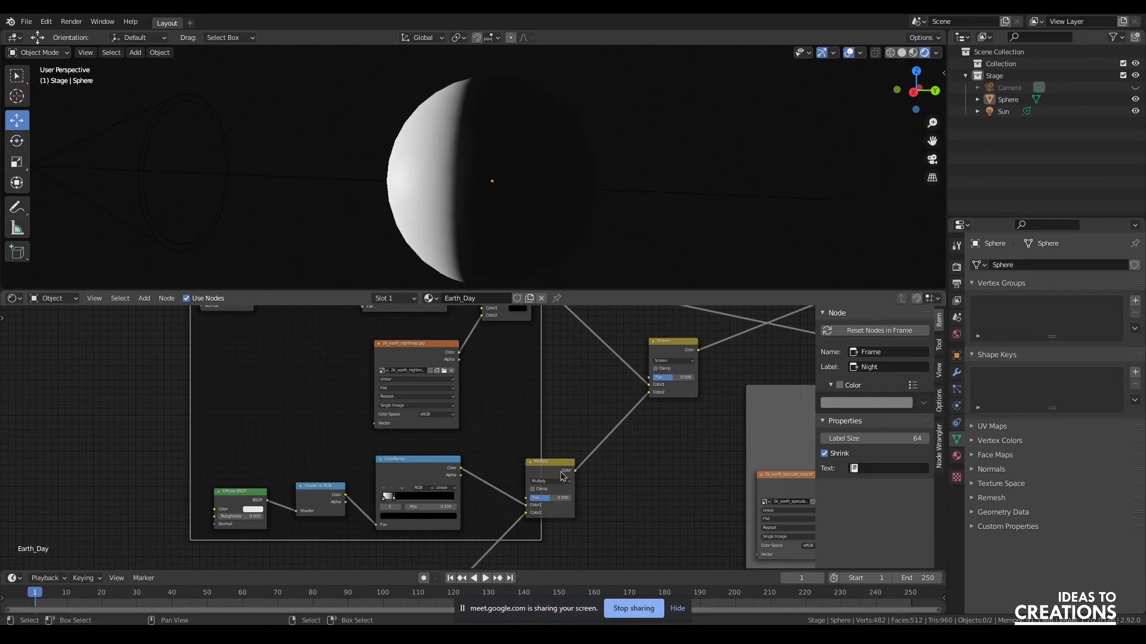
left_click(566, 484, "ctrl+shift")
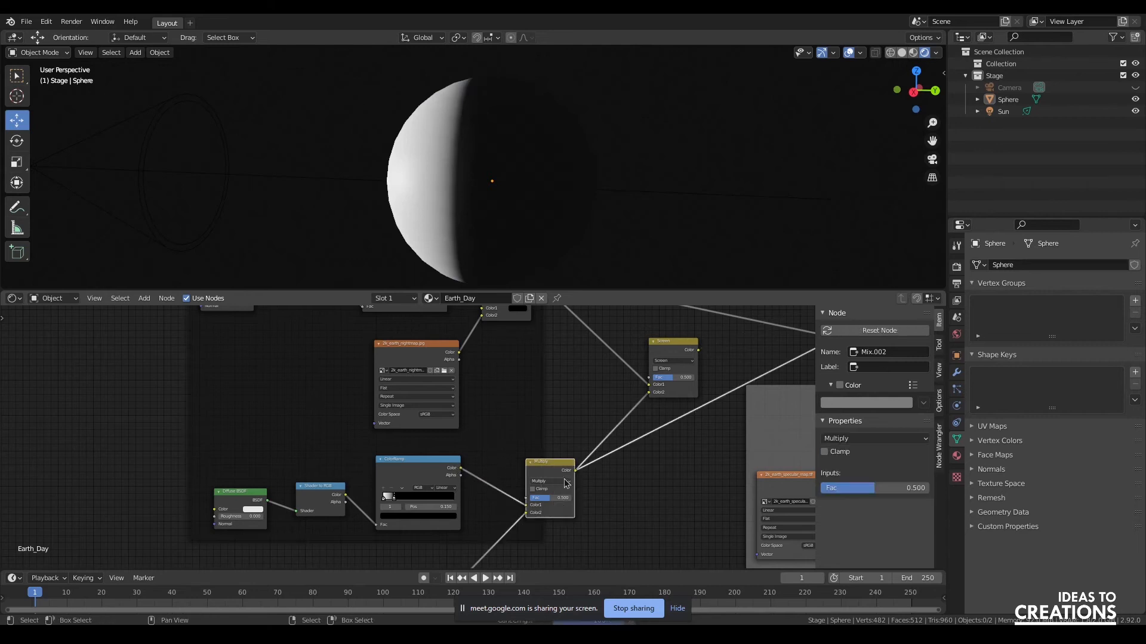
left_click_drag(913, 92, 951, 92)
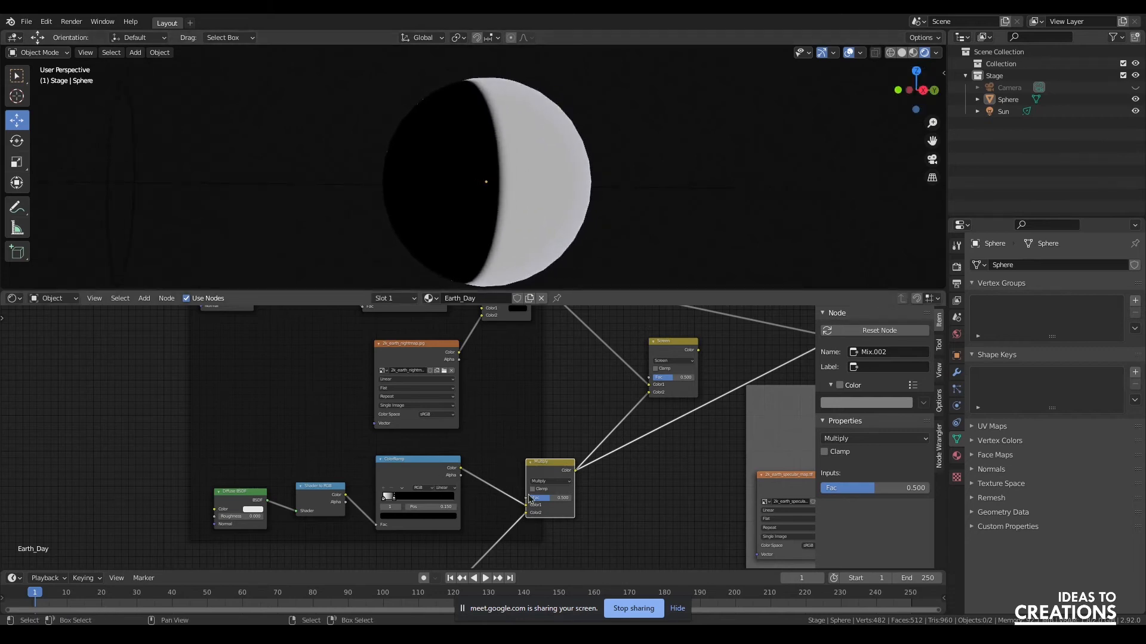
Reverse the duplicated light-mask ColorRamp so its gradient runs from black at the start to white at position 1.000.
left_click_drag(394, 499, 454, 499)
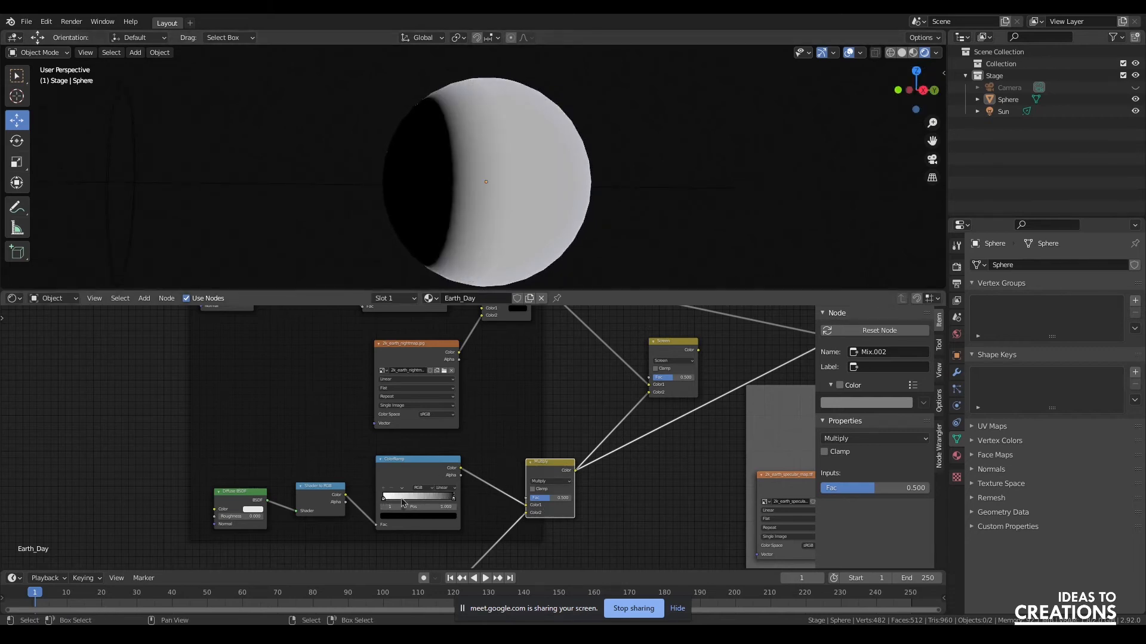
left_click_drag(382, 504, 482, 506)
middle_click_drag(659, 541, 669, 418)
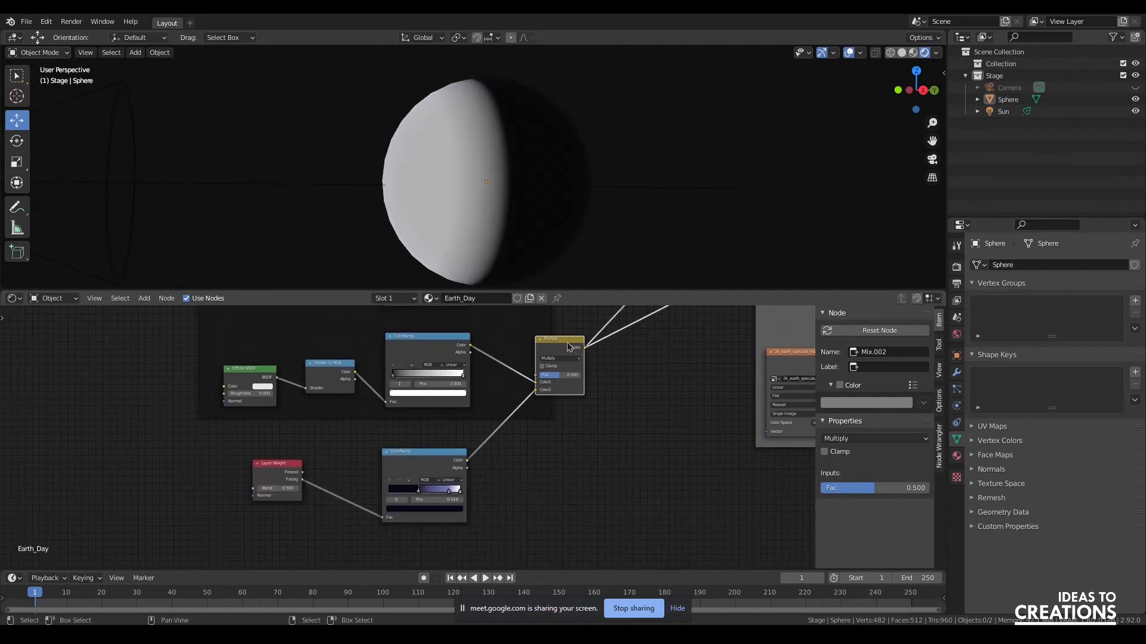
Preview the light-mask ramp, the blue ramp and the Multiply node in turn, and set the Multiply factor to 0.950.
left_click_drag(535, 395, 536, 389)
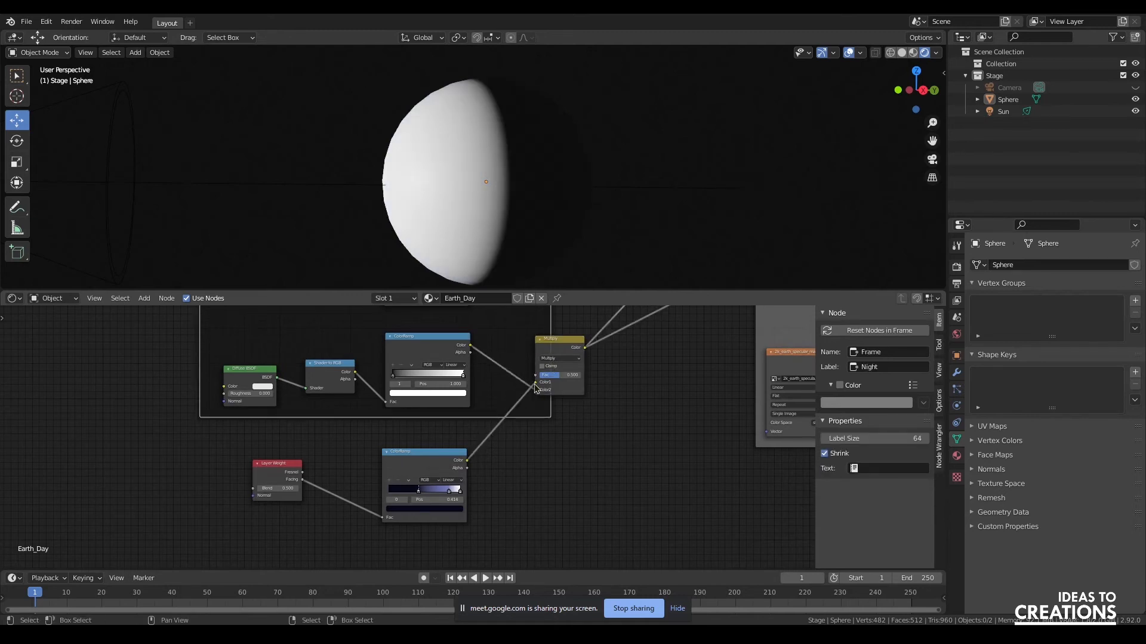
left_click(432, 349, "ctrl+shift")
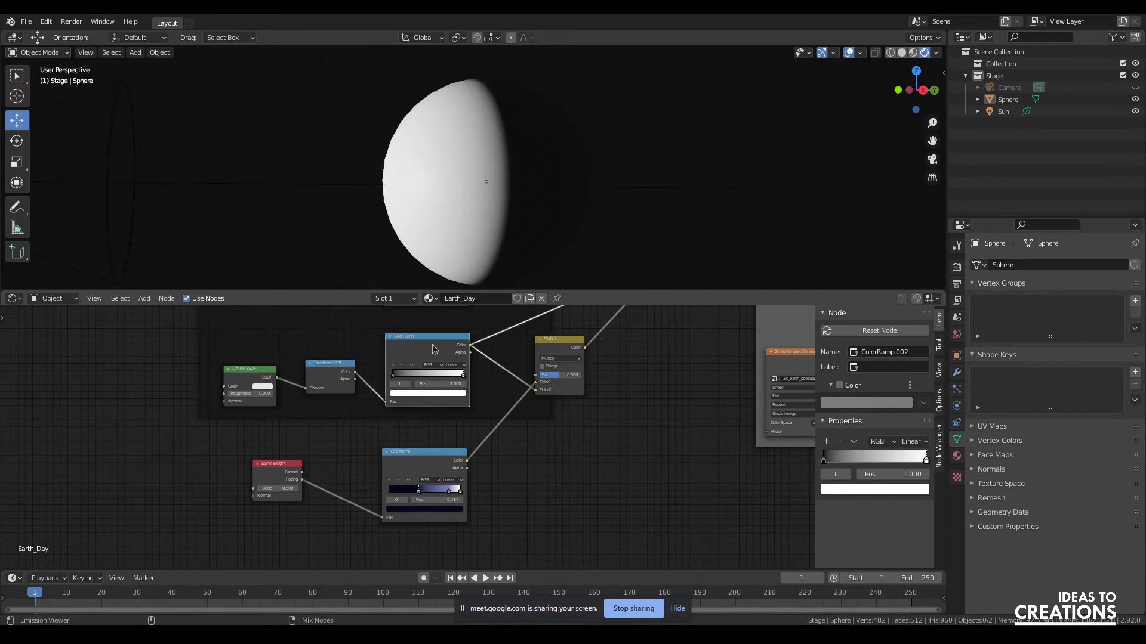
middle_click_drag(624, 409, 631, 454)
left_click(417, 512, "ctrl+shift")
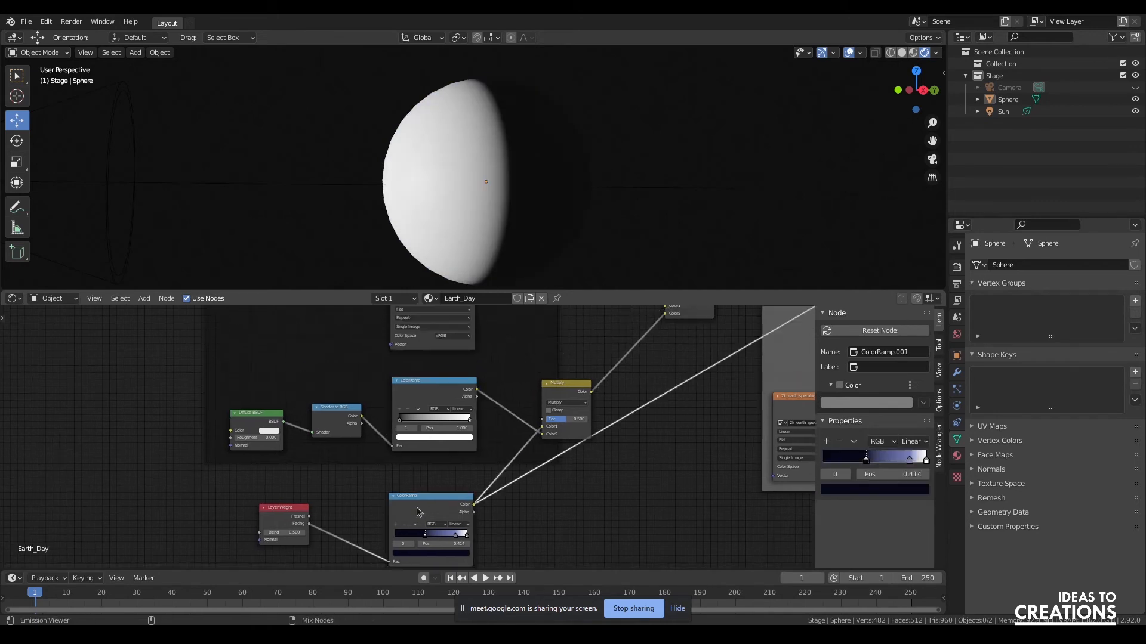
left_click(553, 398, "ctrl+shift")
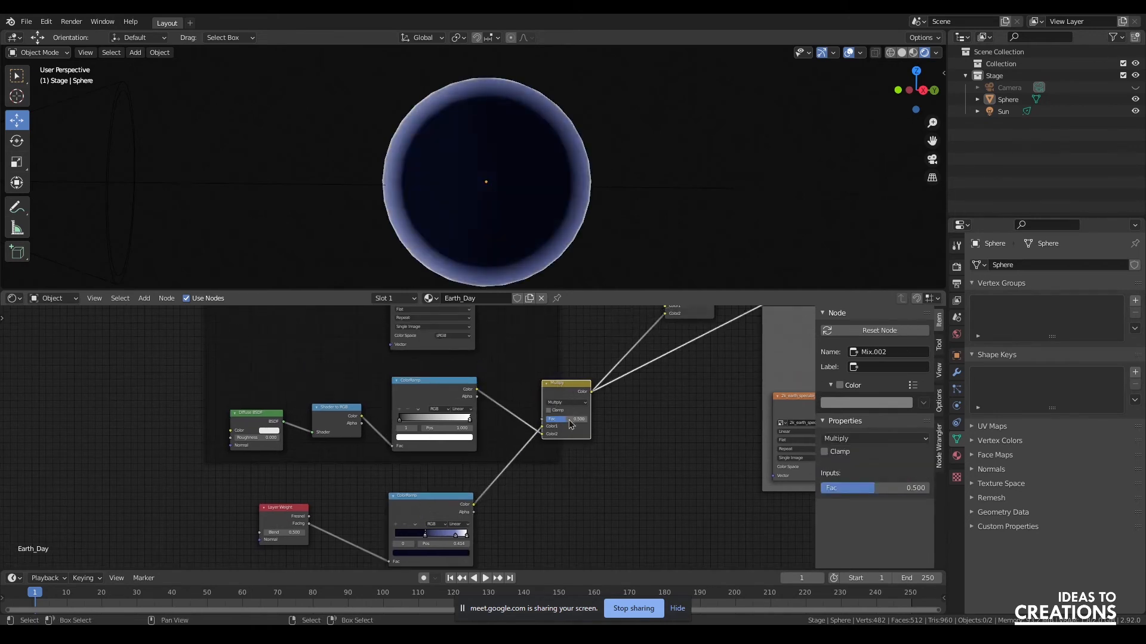
mouse_move(563, 419)
left_mouse_down()
mouse_move(546, 420)
mouse_move(587, 420)
left_mouse_up()
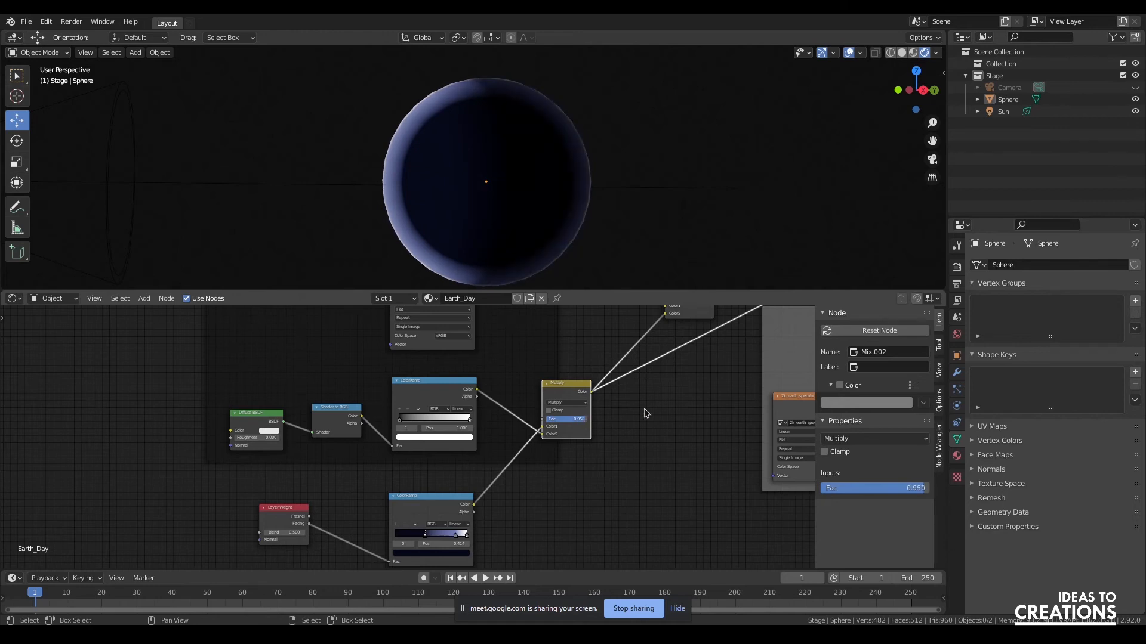
Connect the Screen node's Color output to the Principled BSDF's Emission input and preview the Screen result from another angle.
middle_click_drag(646, 413, 600, 498)
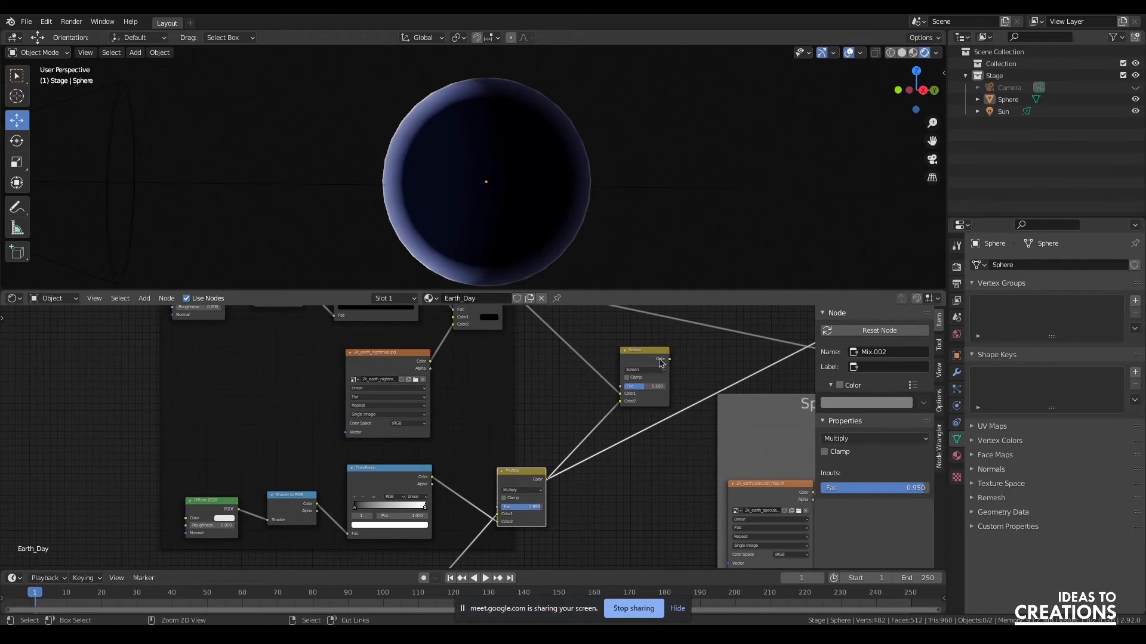
middle_click_drag(661, 362, 310, 386)
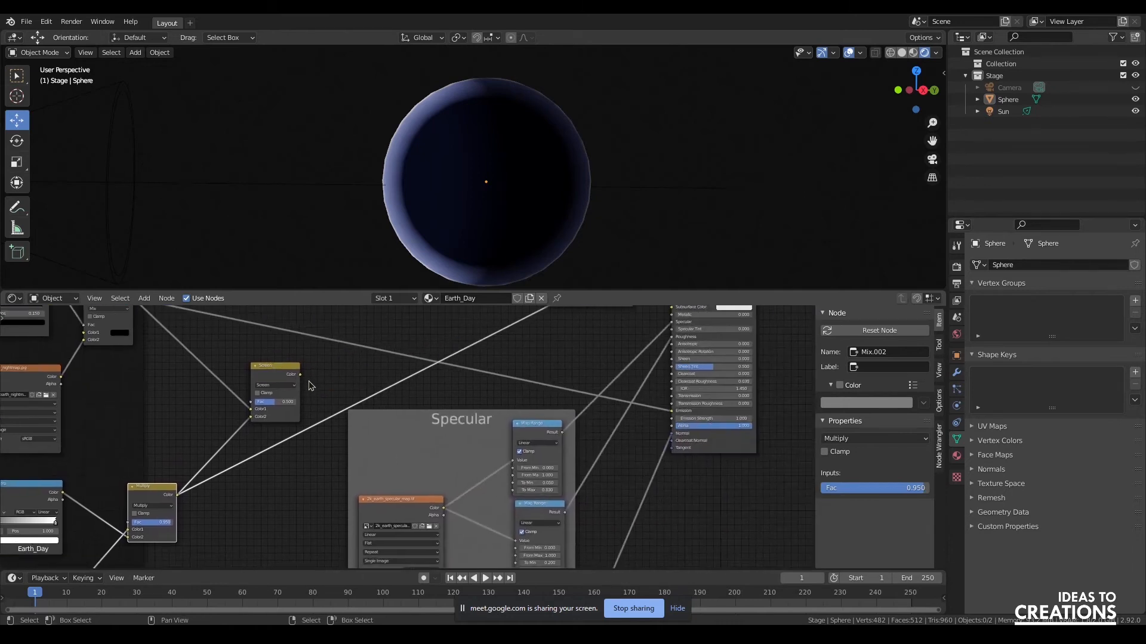
left_click_drag(304, 380, 672, 411)
left_click(283, 381, "ctrl+shift")
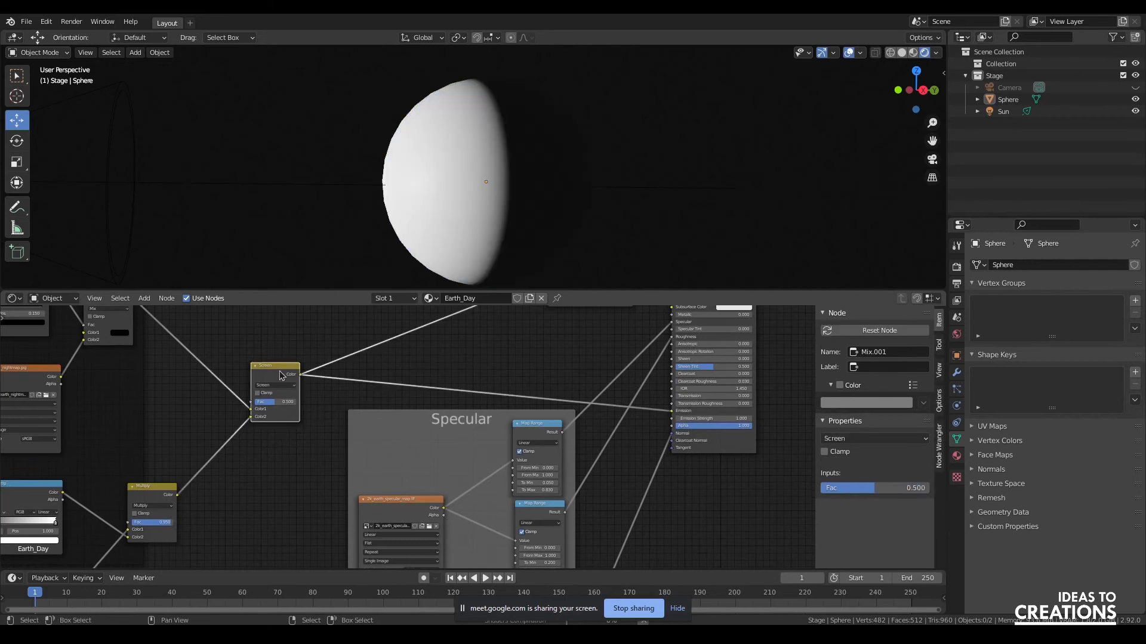
left_click_drag(918, 92, 957, 93)
Try a factor of 1.000 on the Screen node, check the night side, and set the factor to 0.492.
middle_click_drag(199, 394, 495, 303)
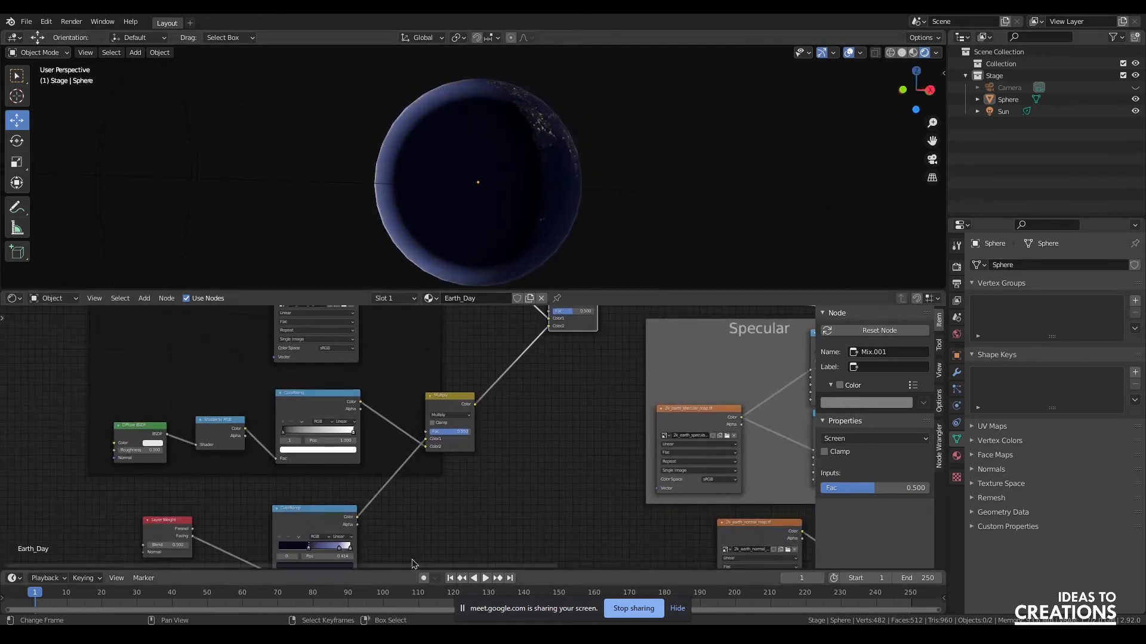
middle_click_drag(618, 364, 565, 458)
left_click_drag(542, 398, 602, 398)
left_click(537, 380)
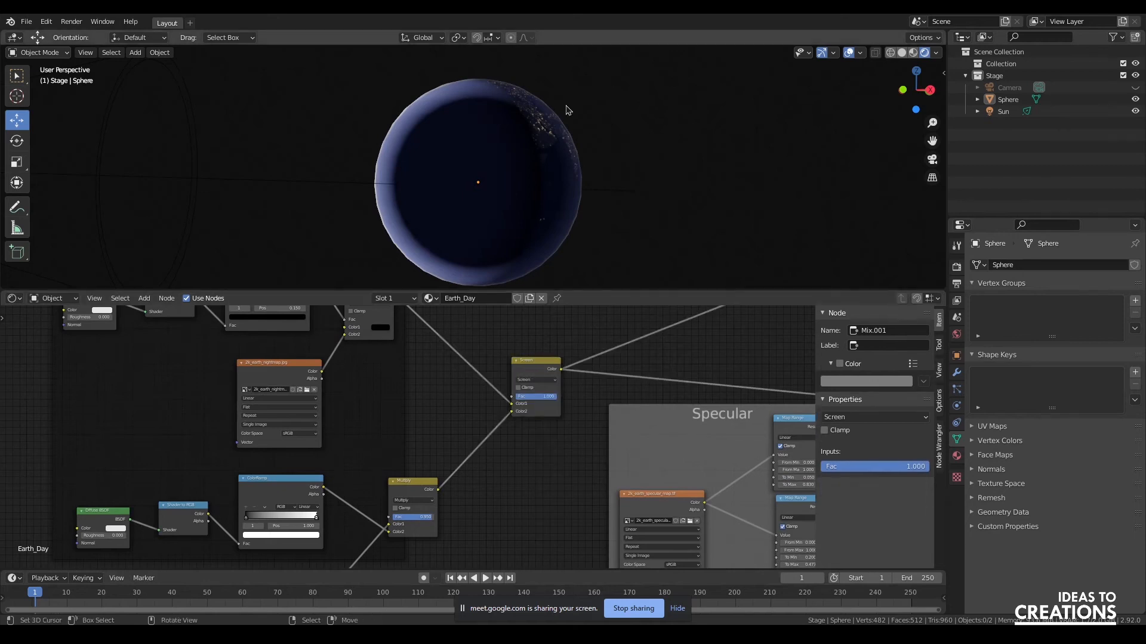
left_click_drag(915, 89, 889, 91)
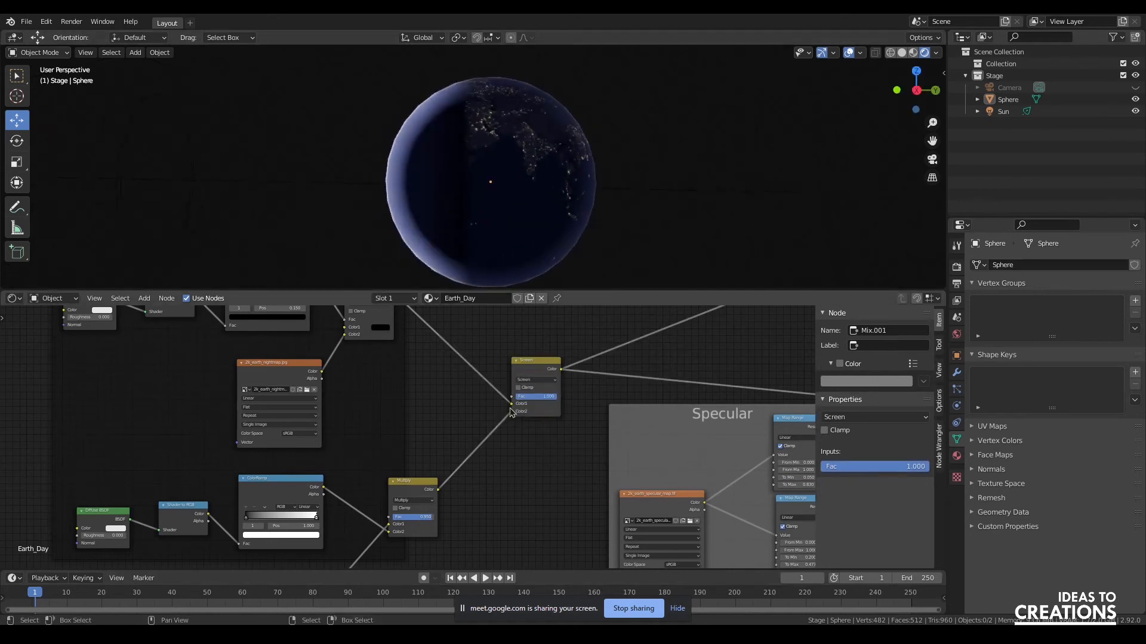
left_click_drag(544, 398, 483, 399)
Preview the complete Principled BSDF on the globe from several angles, check the Sun light's settings and reselect the sphere.
middle_click_drag(719, 356, 308, 519)
left_click(578, 391, "ctrl+shift")
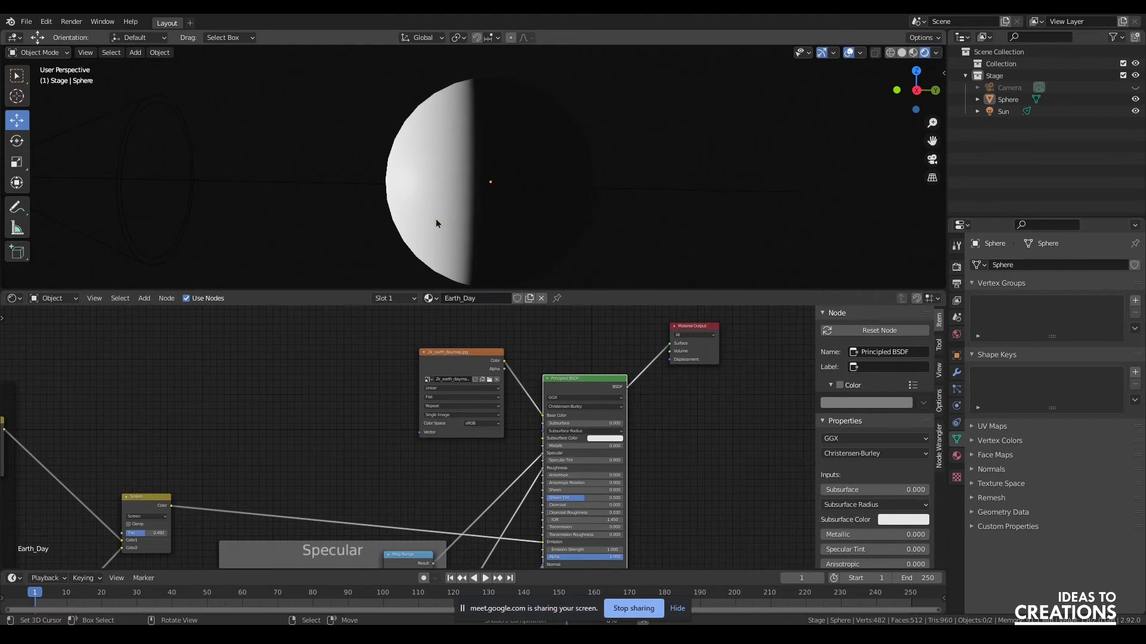
left_click_drag(916, 90, 721, 184)
left_click_drag(913, 96, 598, 160)
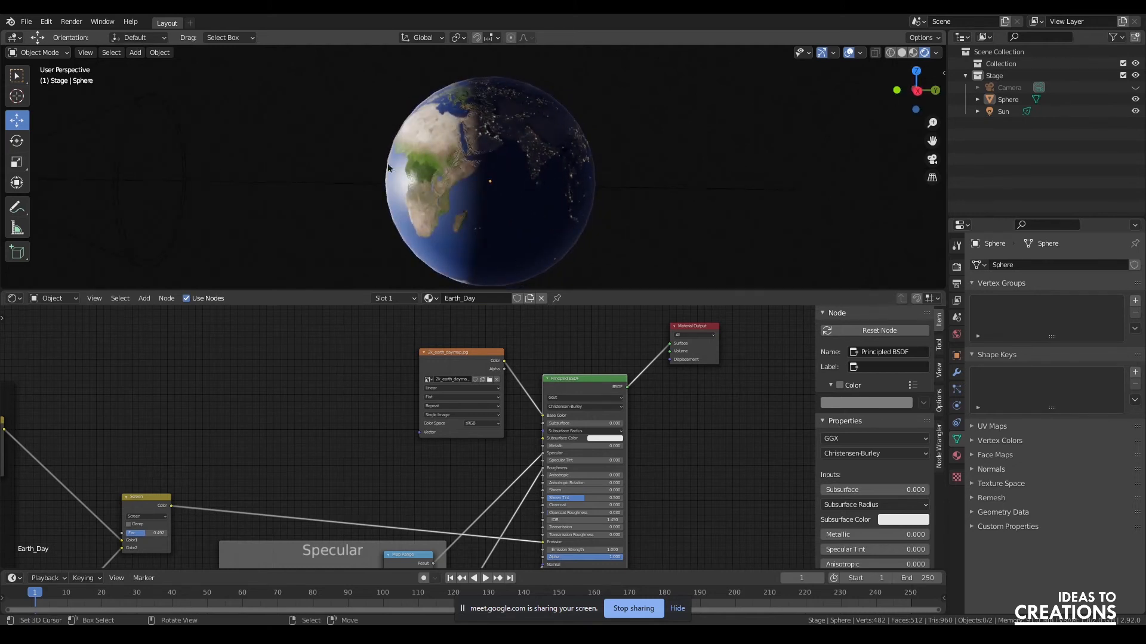
left_click_drag(889, 91, 310, 169)
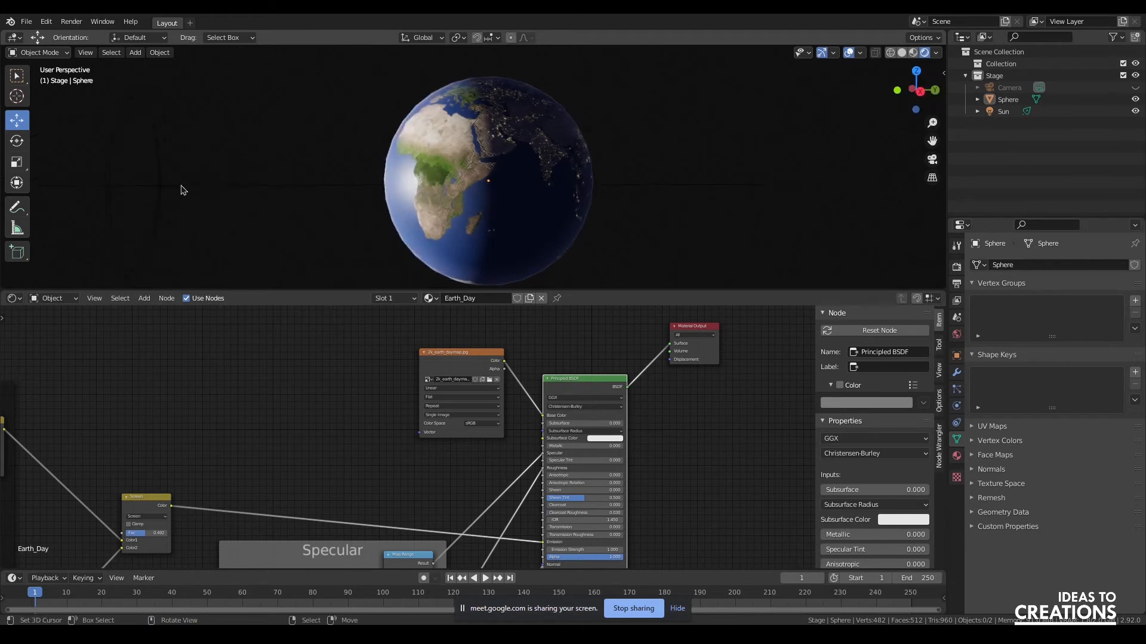
left_click(132, 103)
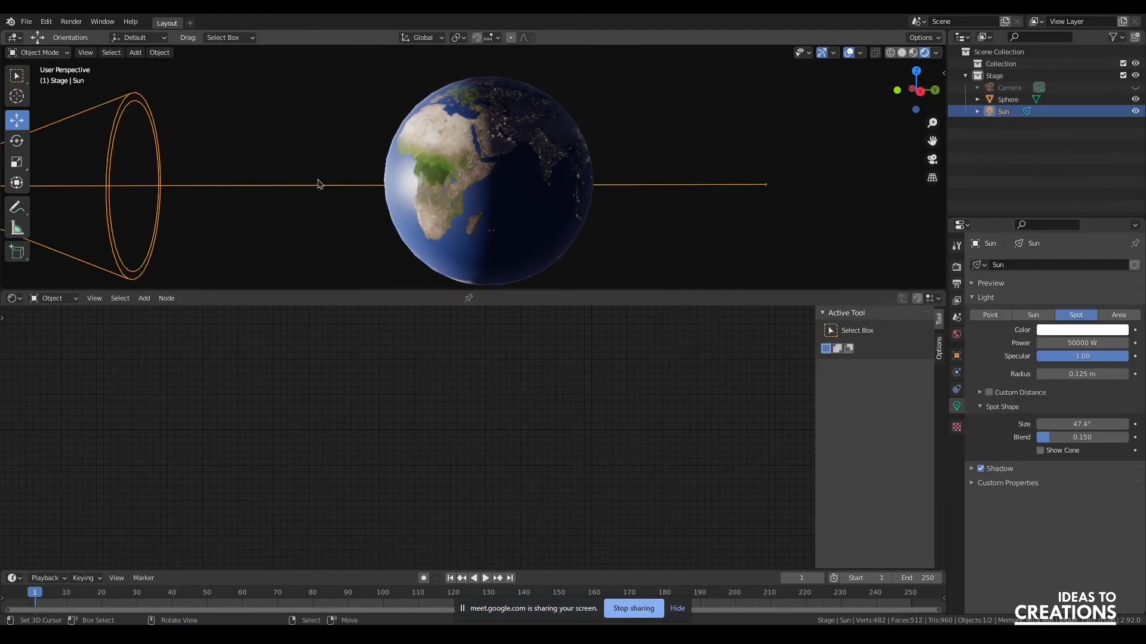
mouse_move(892, 88)
left_mouse_down()
mouse_move(916, 99)
mouse_move(902, 86)
left_mouse_up()
left_click(519, 251)
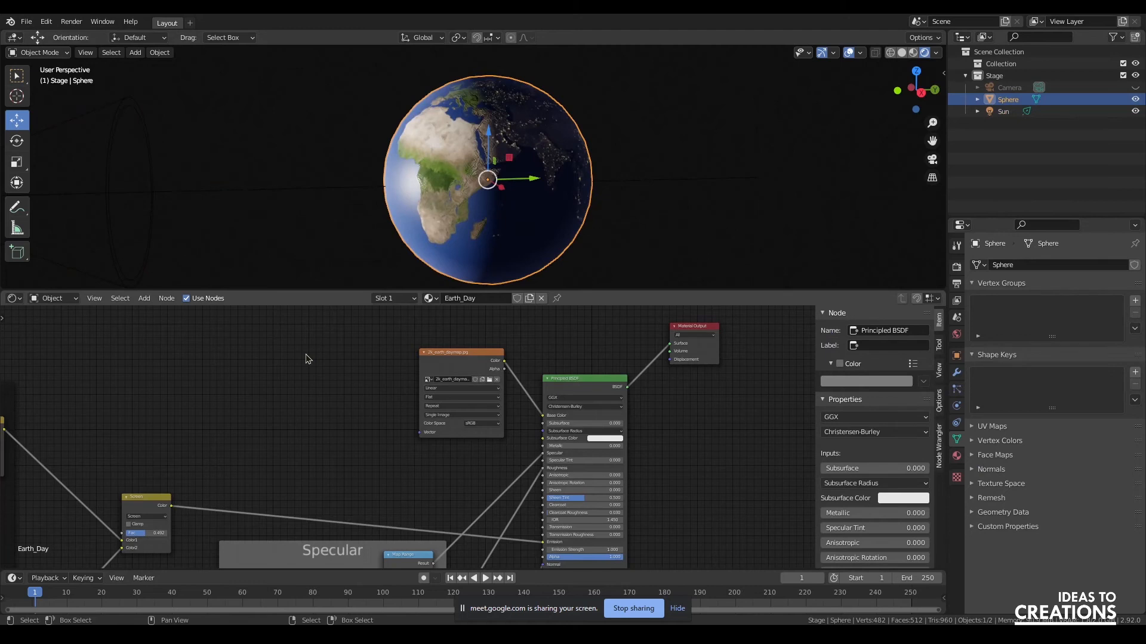
Move the 2k_earth_daymap.jpg texture node farther from the Principled BSDF to make room for more nodes.
middle_click_drag(306, 406, 502, 419)
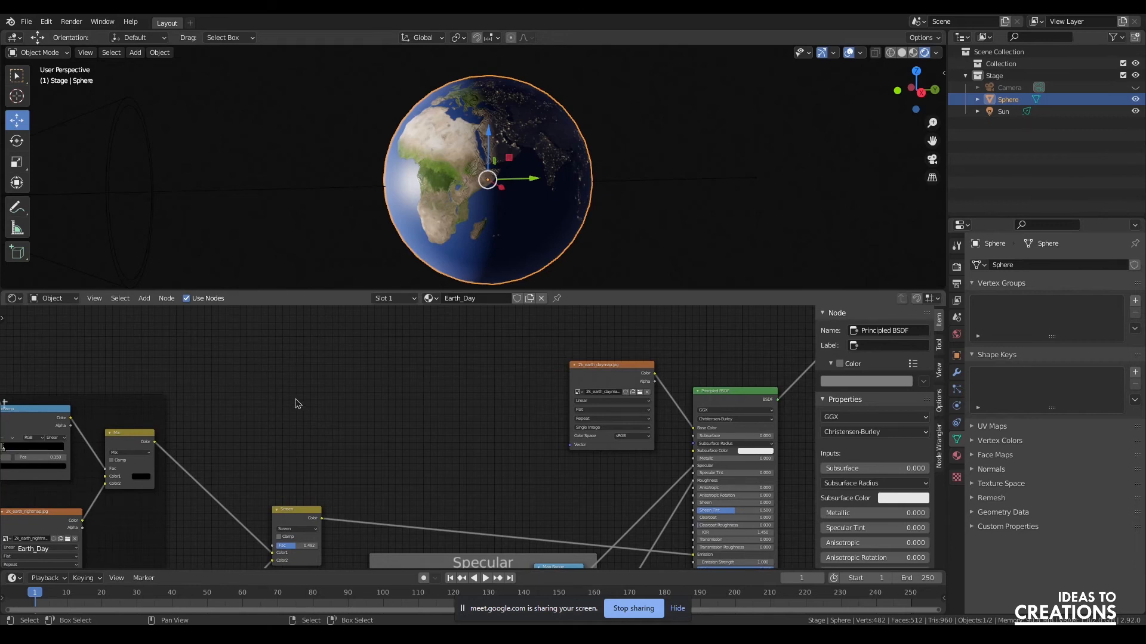
scroll(353, 414, "down", 1)
middle_click_drag(331, 460, 449, 385)
middle_click_drag(599, 364, 488, 482)
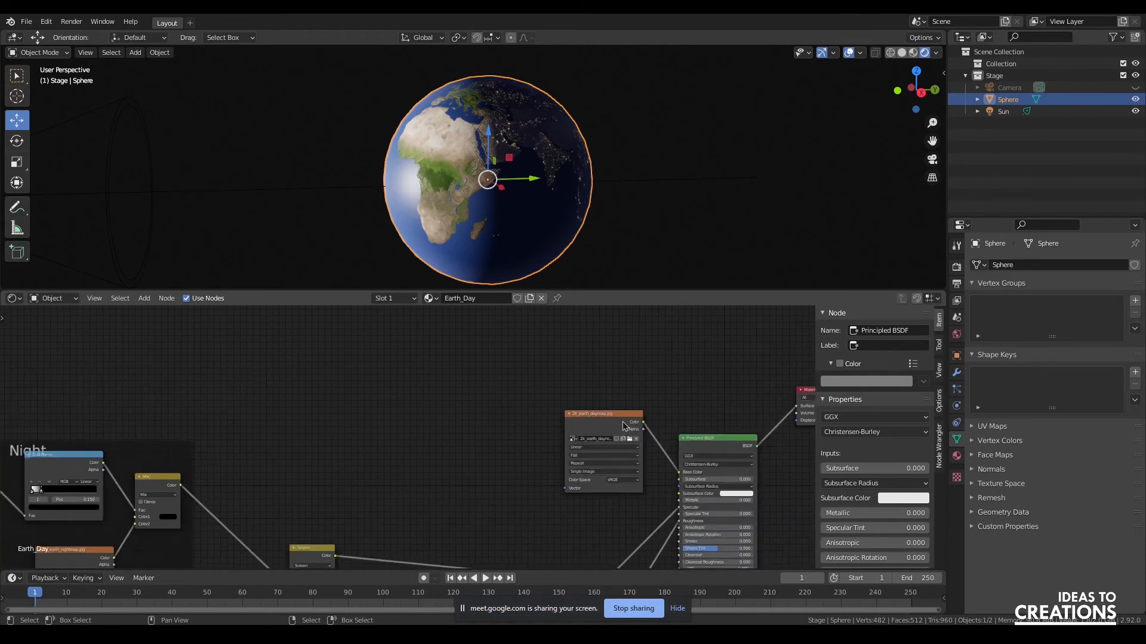
left_click_drag(619, 429, 469, 399)
middle_click_drag(512, 494, 520, 398)
scroll(521, 399, "down", 6)
middle_click_drag(470, 460, 509, 339)
scroll(529, 495, "up", 10)
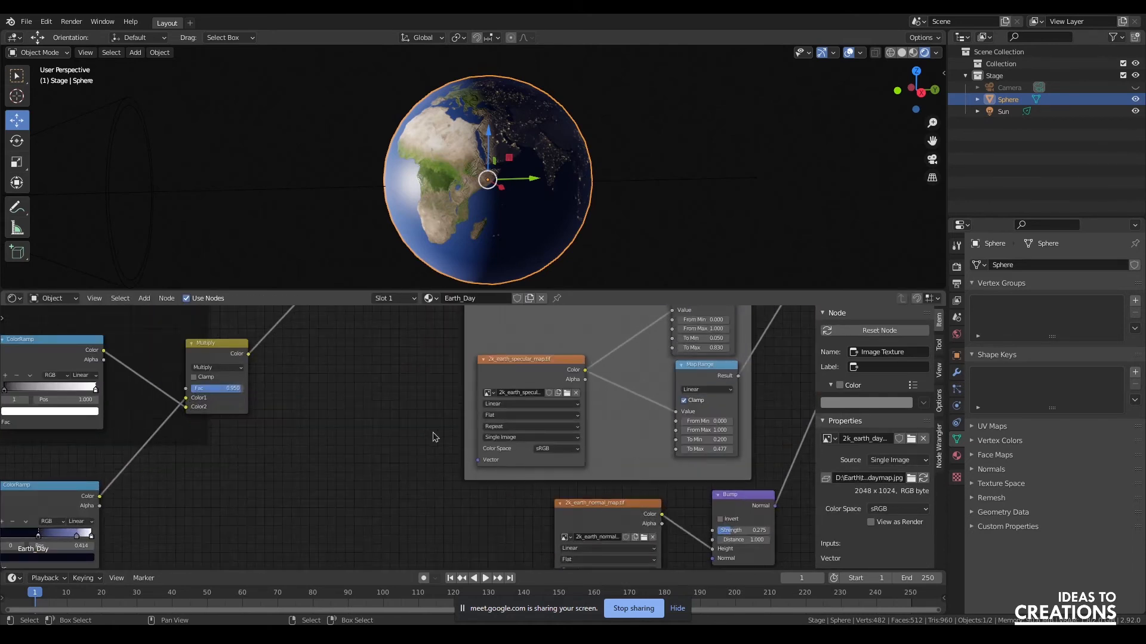
scroll(436, 435, "down", 6)
scroll(439, 426, "down", 2)
scroll(448, 407, "up", 10)
middle_click_drag(457, 401, 397, 506)
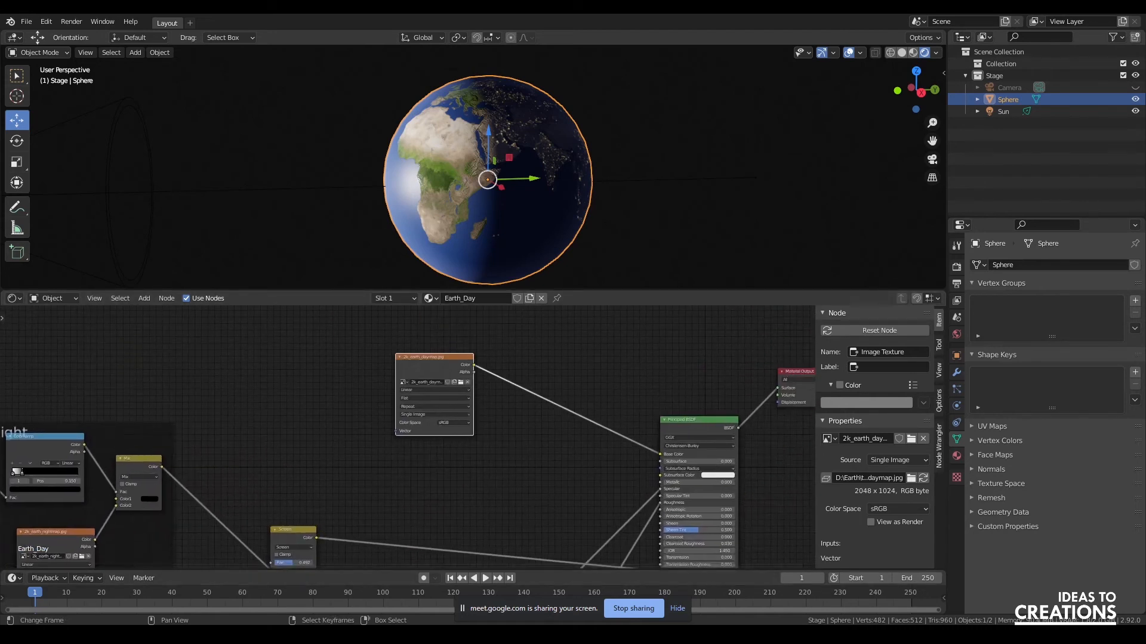
Bring 2k_earth_clouds.jpg from the Earth textures folder into the material as an image texture beside the day map.
mouse_move(60, 634)
left_click(133, 582)
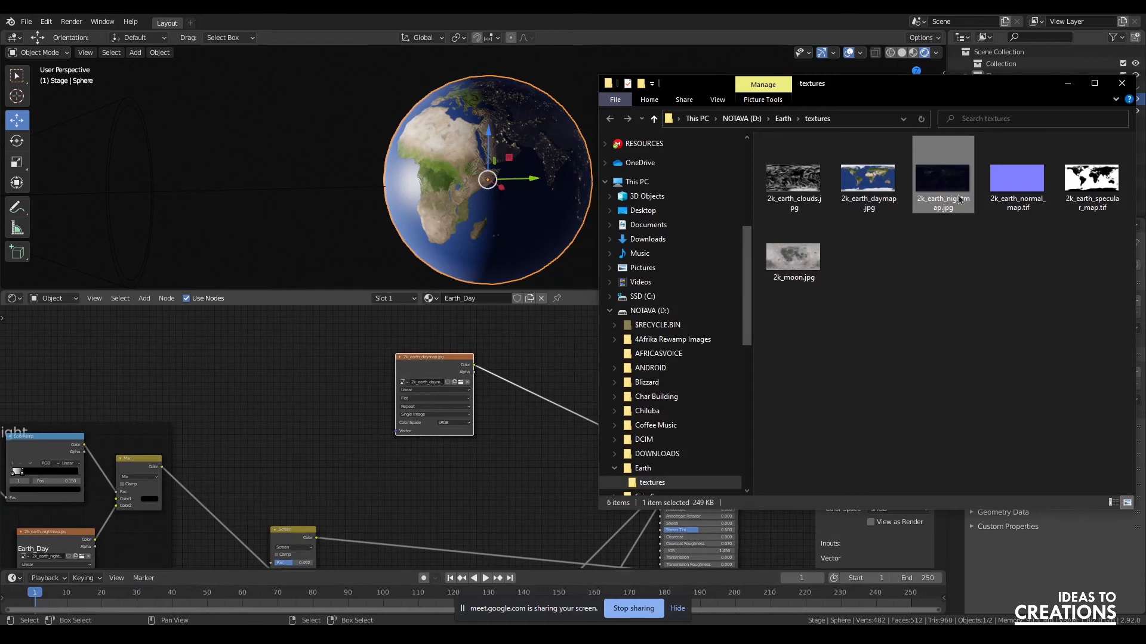
left_click(777, 190)
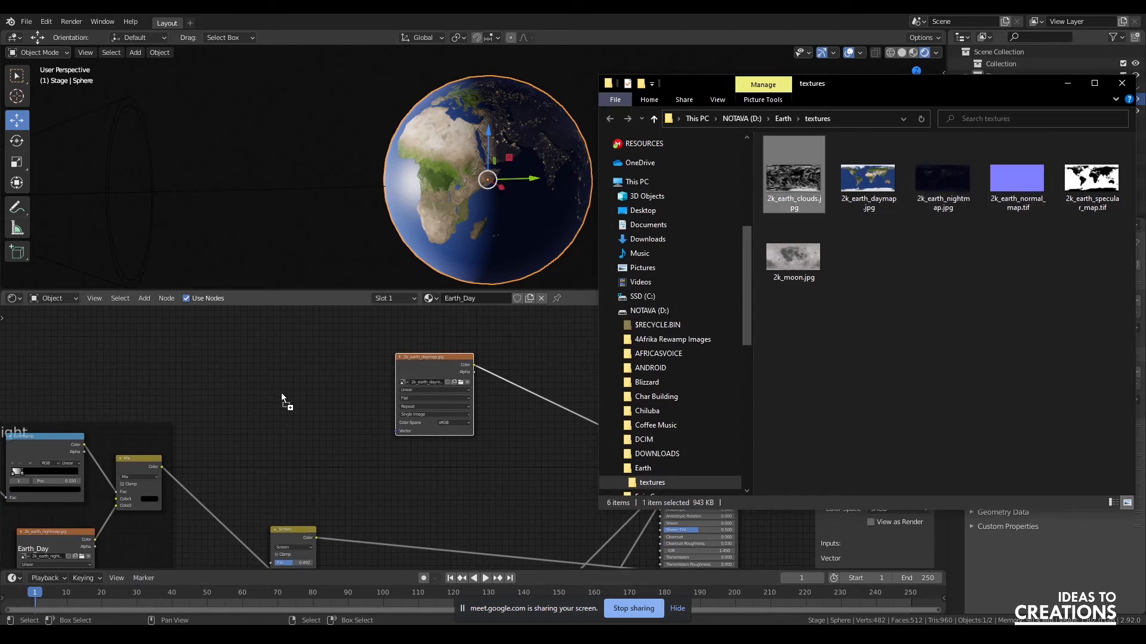
left_click_drag(281, 393, 251, 381)
scroll(401, 441, "up", 5)
Preview the clouds texture and then the day map texture on the globe from another angle.
left_click(245, 373, "ctrl+shift")
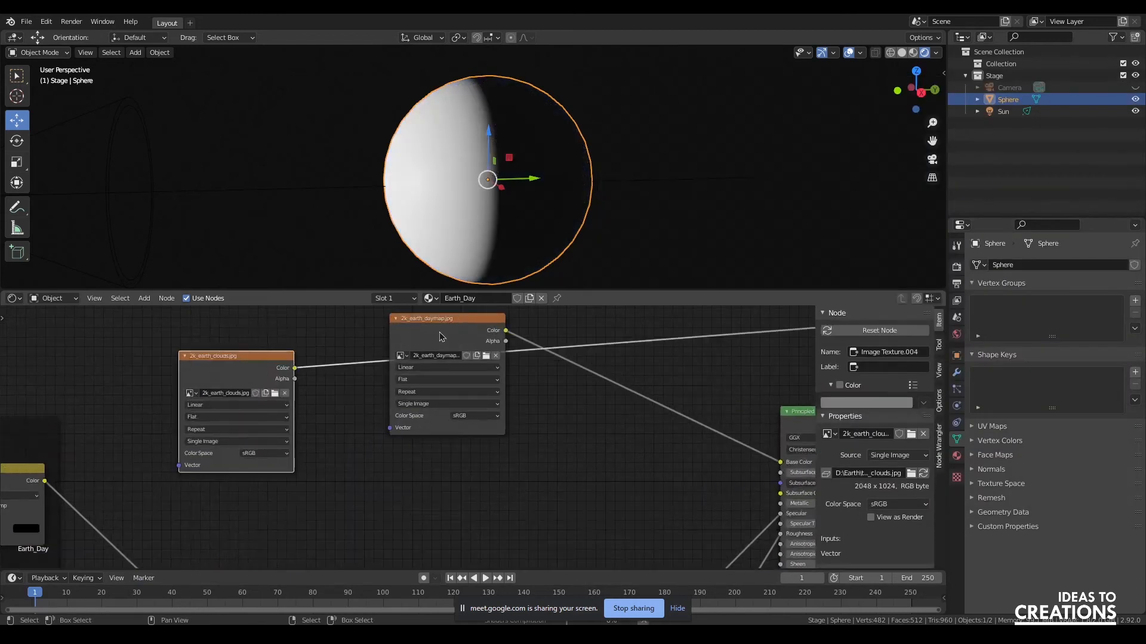
left_click_drag(916, 90, 728, 111)
left_click(450, 315, "ctrl+shift")
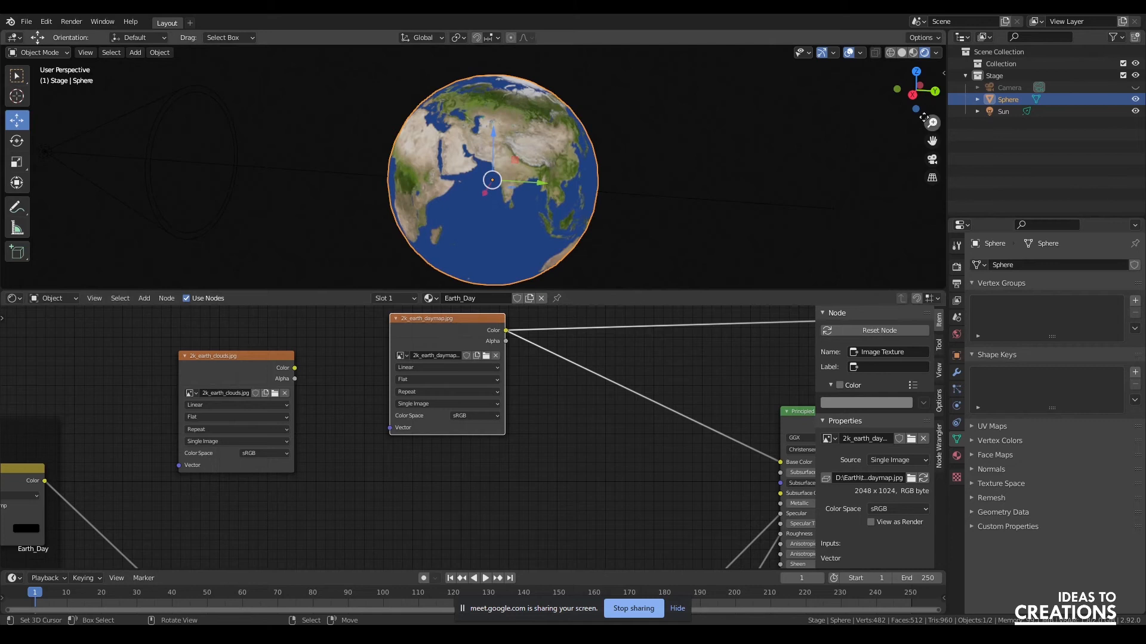
Add a MixRGB node between the day map texture and the Principled BSDF.
middle_click_drag(373, 470, 614, 400)
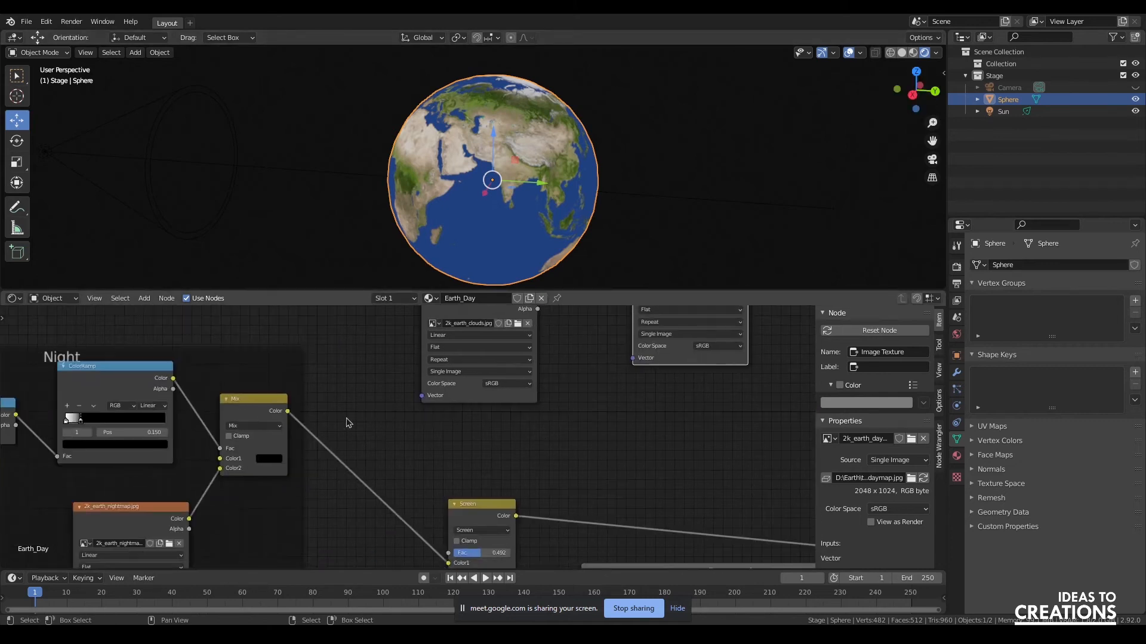
left_click(261, 417)
middle_click_drag(578, 454, 263, 542)
left_click(509, 471)
key("shift+a")
left_click(506, 461)
type("mi")
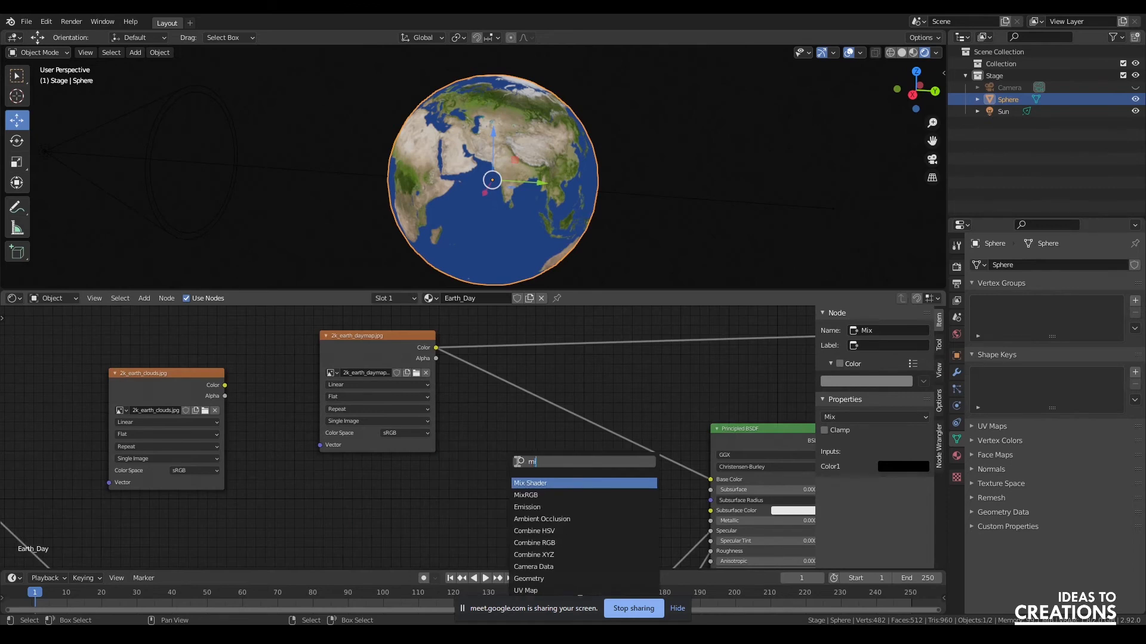
type("xrdg")
key("BackSpace")
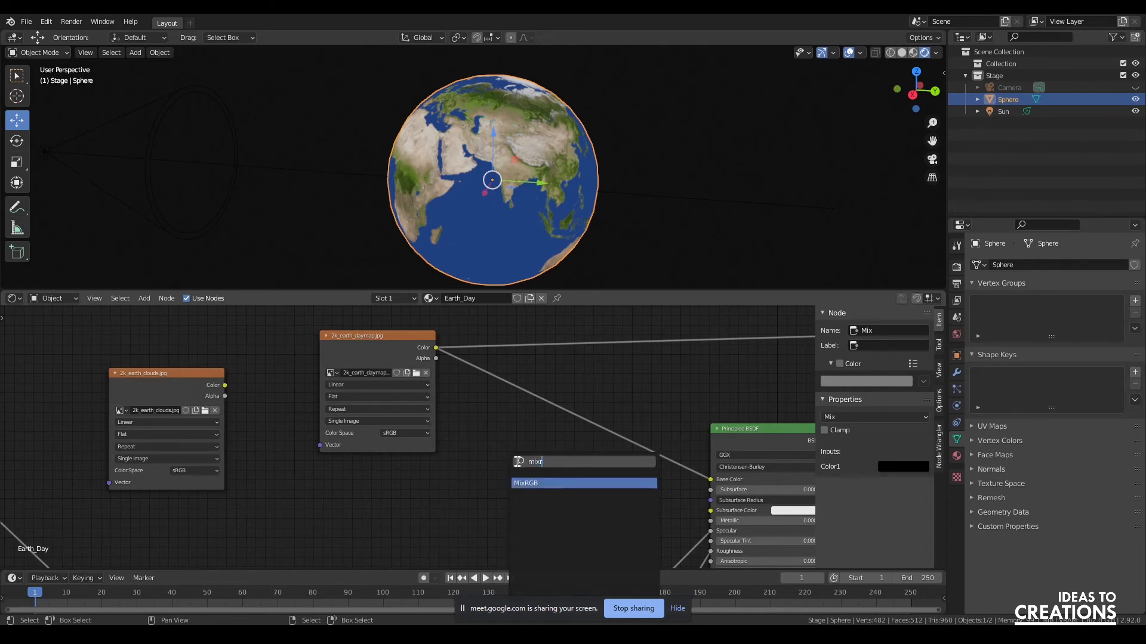
left_click(525, 481)
left_click(482, 459)
Connect the day map color to the new Mix node's Color1 and the clouds color to Color2, and preview the mix.
left_click_drag(384, 355, 464, 503)
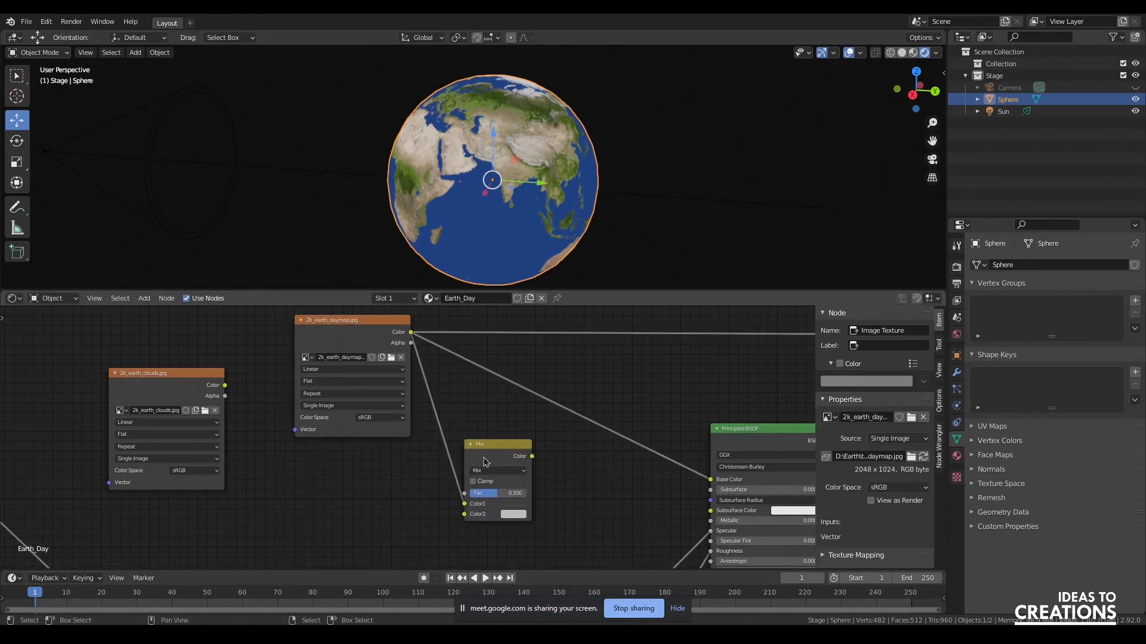
left_click_drag(484, 457, 503, 436)
left_click_drag(224, 385, 484, 493)
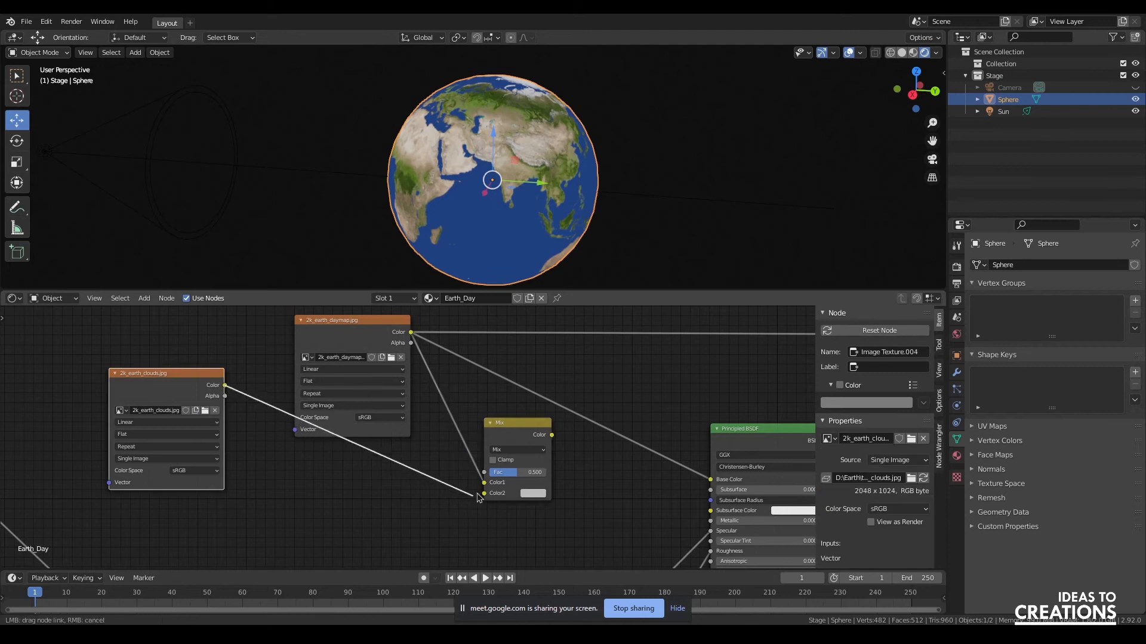
left_click(520, 446, "ctrl+shift")
Keep the Mix blending mode and raise the day map and clouds mix factor to 0.708.
left_click(520, 449)
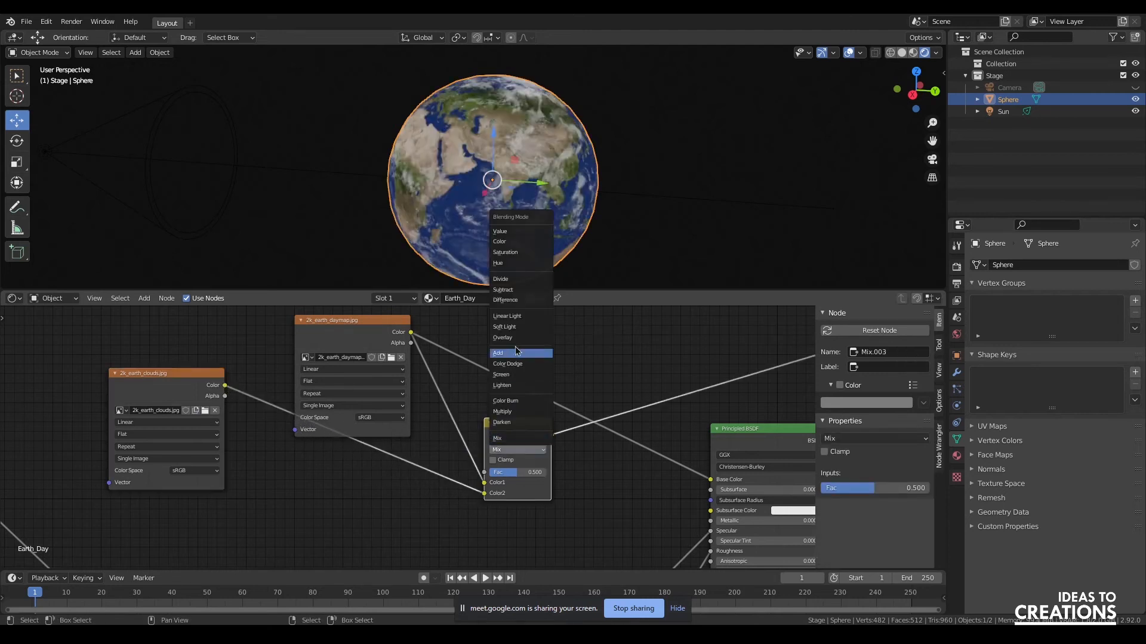
left_click(500, 461)
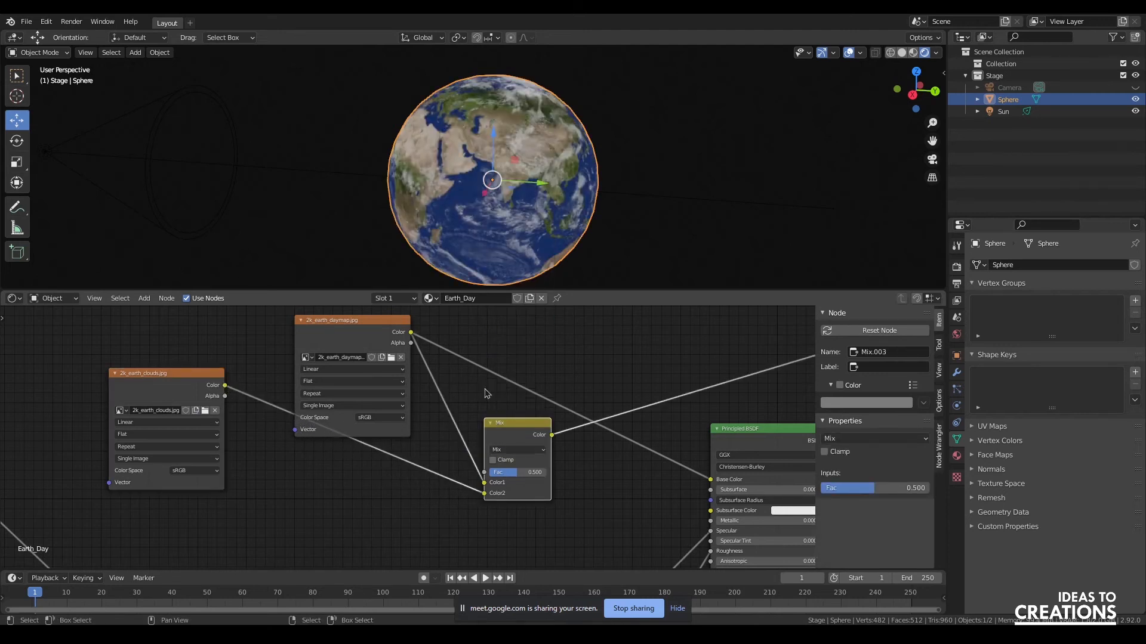
left_click_drag(933, 93, 913, 93)
mouse_move(511, 478)
left_mouse_down()
mouse_move(549, 479)
mouse_move(490, 479)
mouse_move(549, 472)
mouse_move(489, 472)
mouse_move(532, 472)
left_mouse_up()
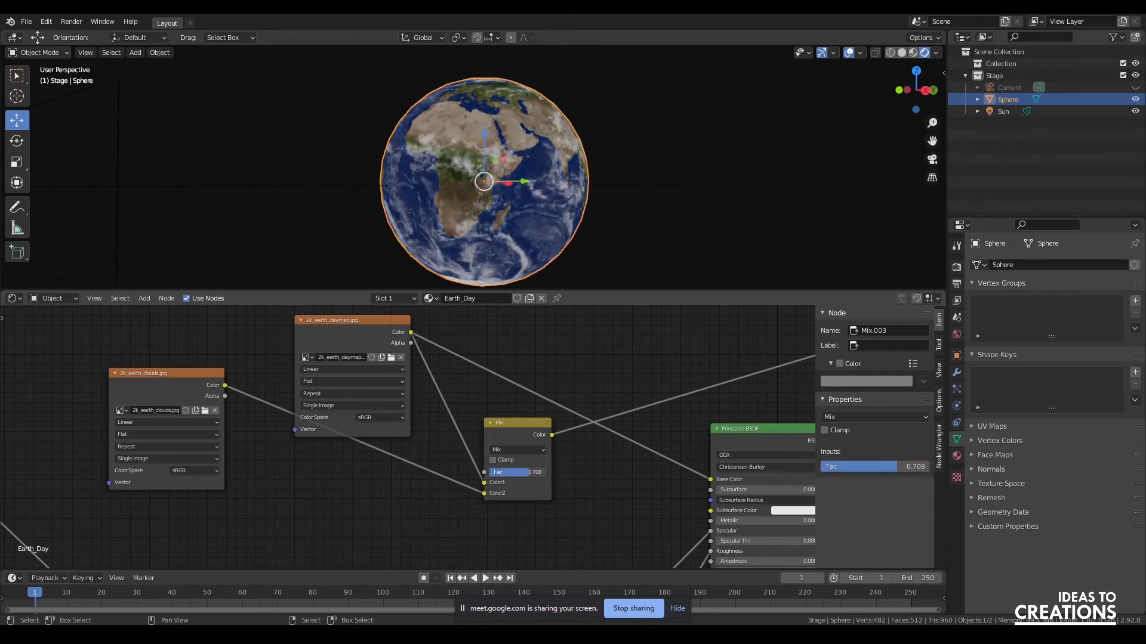
Set the day map and clouds Mix node's blending mode to Screen and its factor to 1.000.
left_click(518, 451)
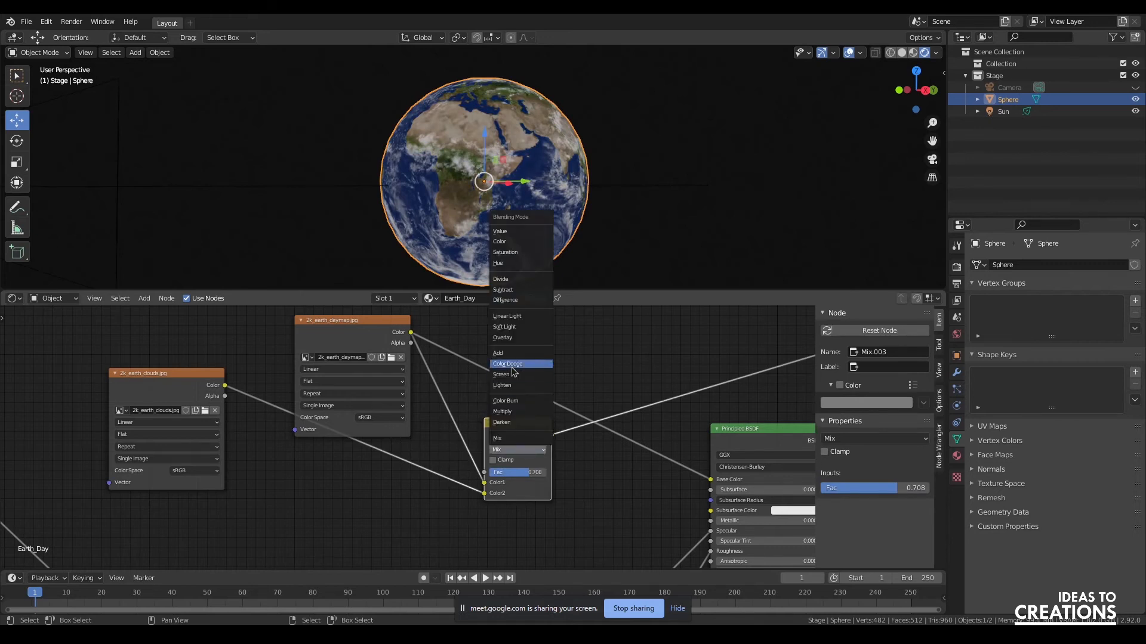
left_click(511, 374)
mouse_move(529, 472)
left_mouse_down()
mouse_move(489, 472)
mouse_move(548, 472)
left_mouse_up()
left_click_drag(900, 85, 878, 95)
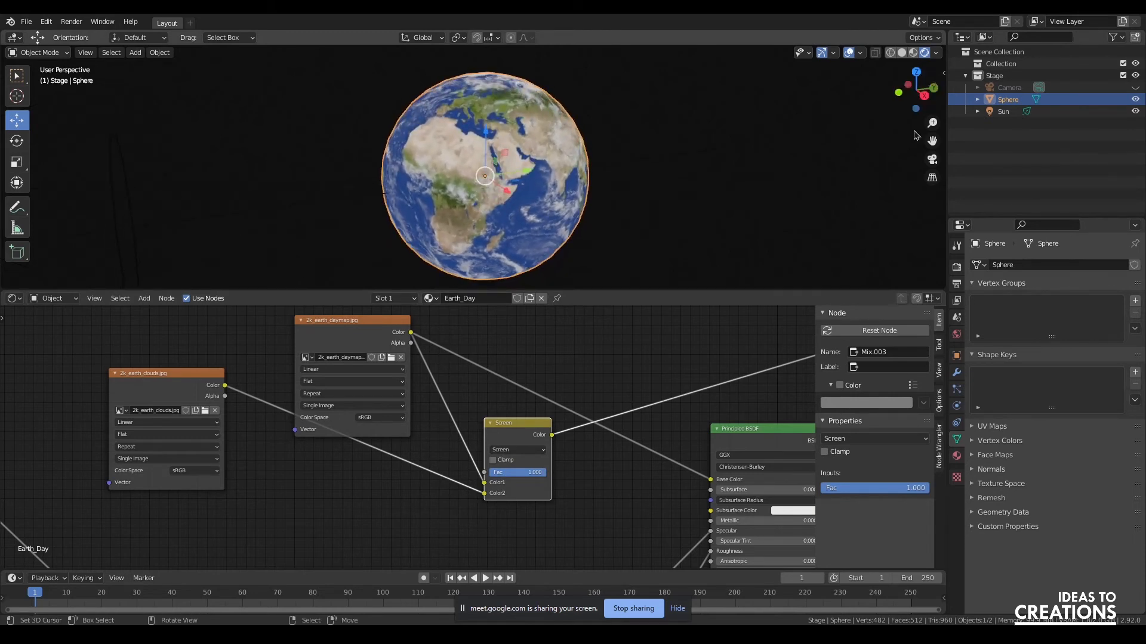
left_click_drag(931, 141, 927, 138)
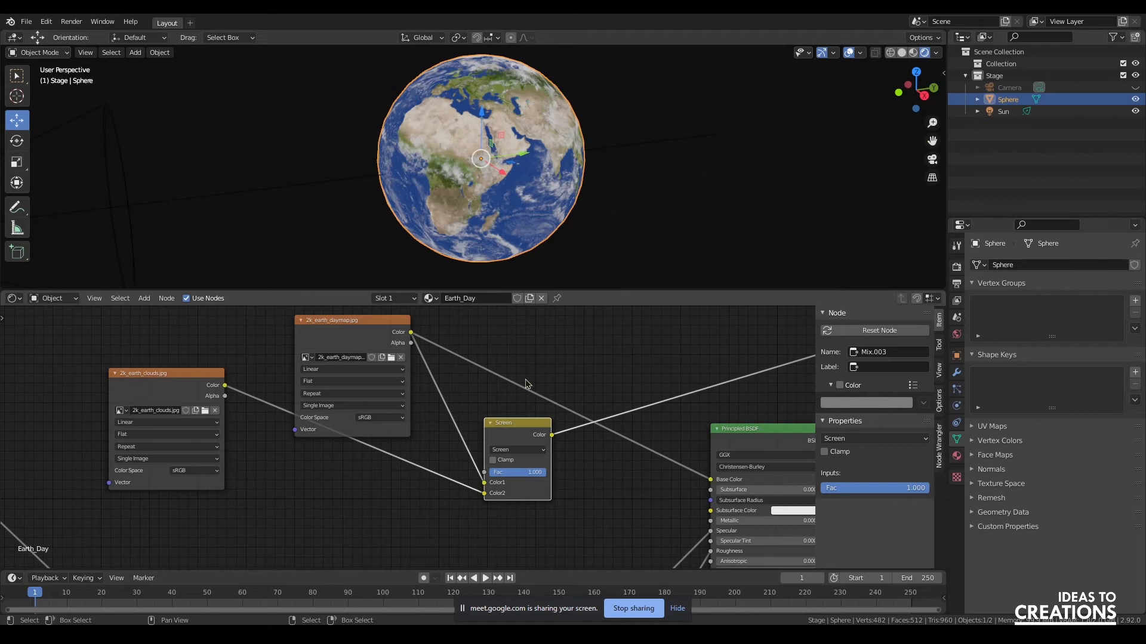
Move the clouds texture node below the day map texture and examine the blended clouds on the globe up close.
left_click_drag(164, 384, 317, 495)
middle_click_drag(448, 454, 365, 412)
left_click(529, 470)
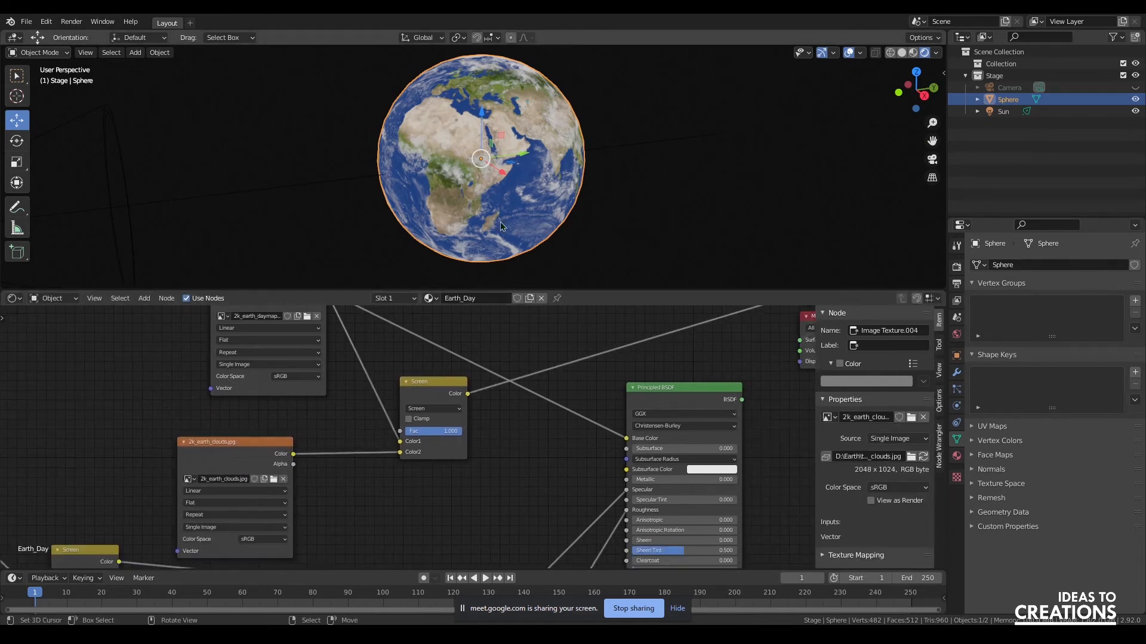
left_click_drag(919, 101, 918, 73)
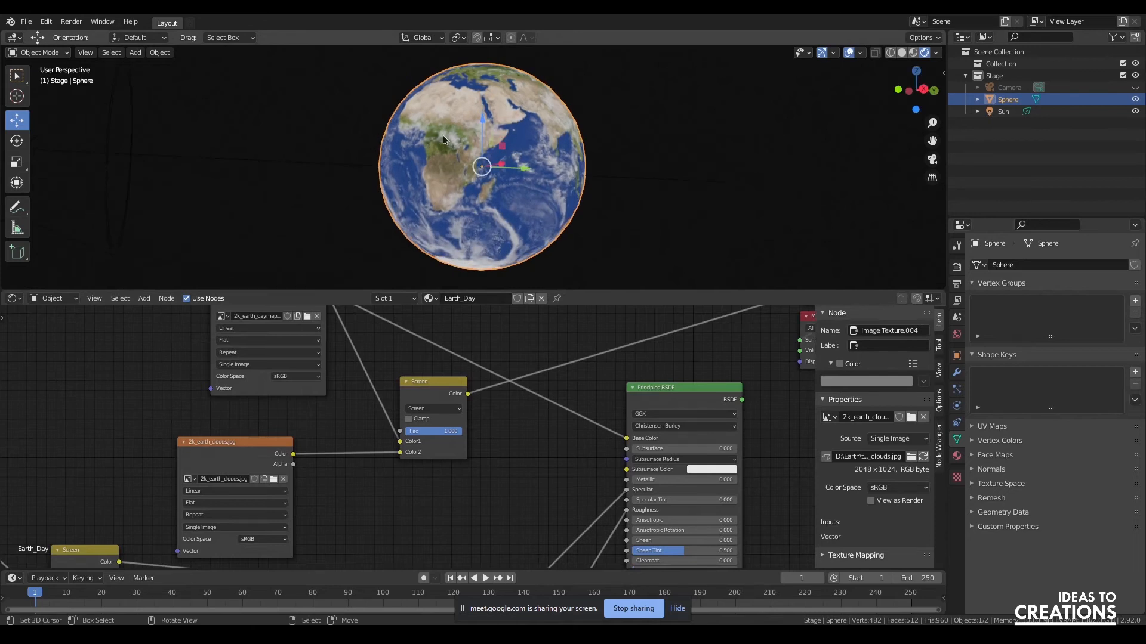
scroll(443, 139, "up", 2)
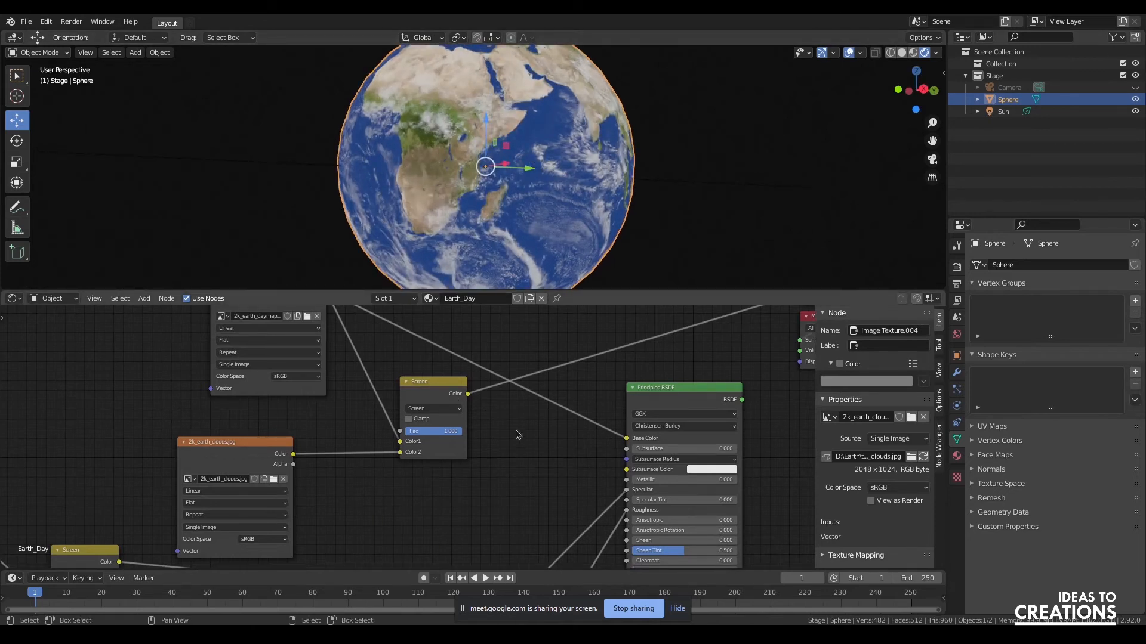
left_click_drag(916, 90, 895, 108)
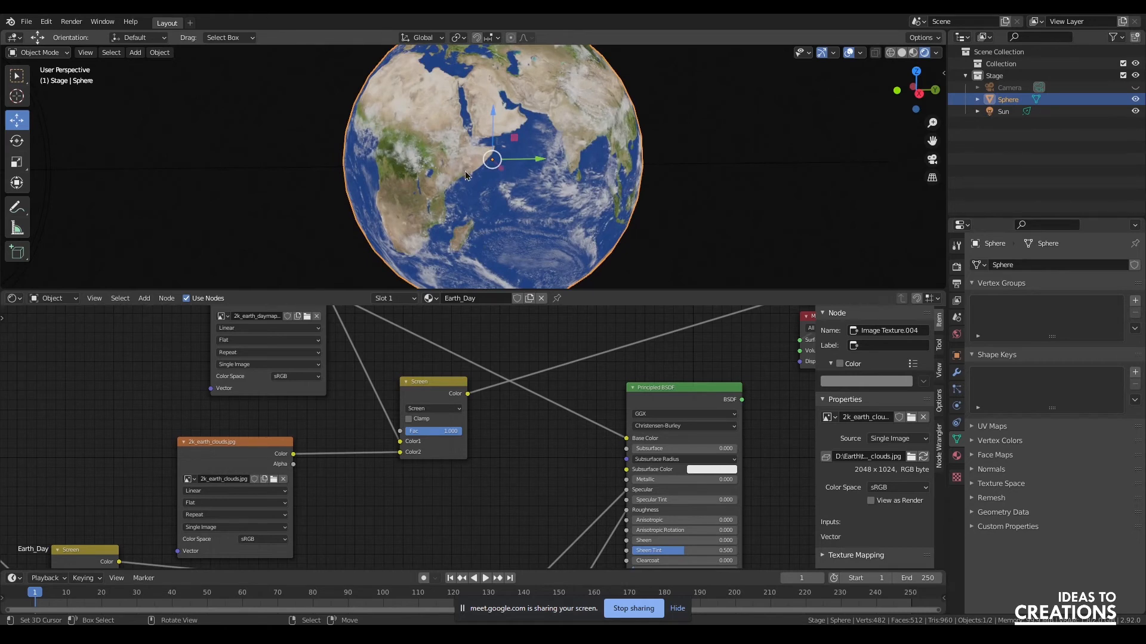
Spread the day map texture, clouds texture and Screen nodes apart, keeping the clouds between the day map and the Specular frame.
left_click_drag(227, 458, 247, 475)
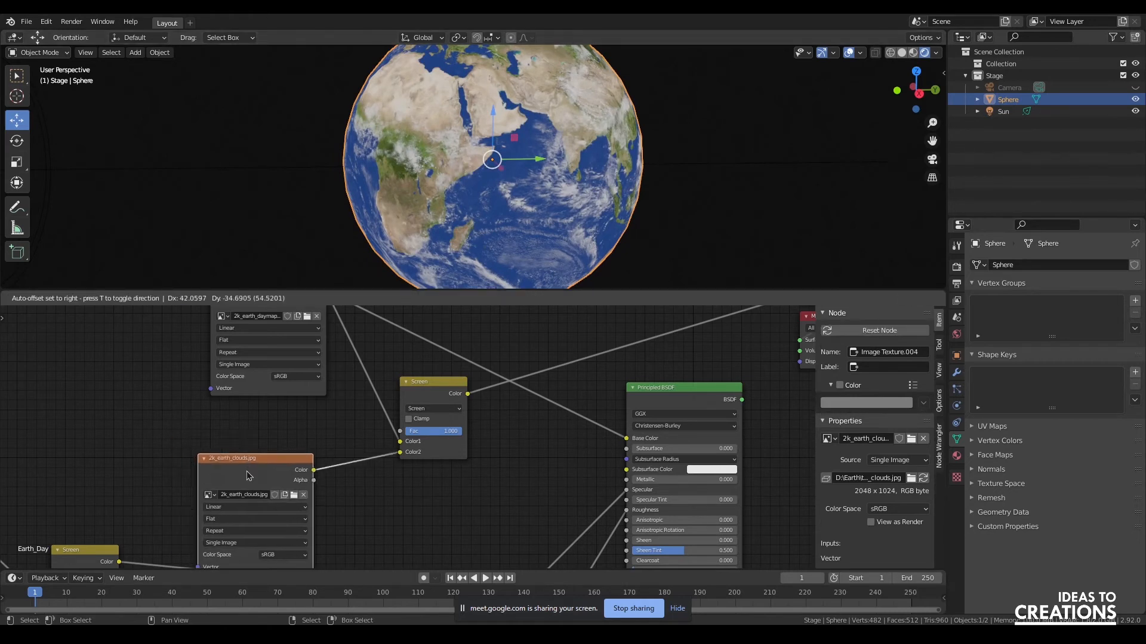
middle_click_drag(331, 432, 318, 467)
left_click_drag(241, 328, 156, 341)
left_click_drag(404, 431, 367, 460)
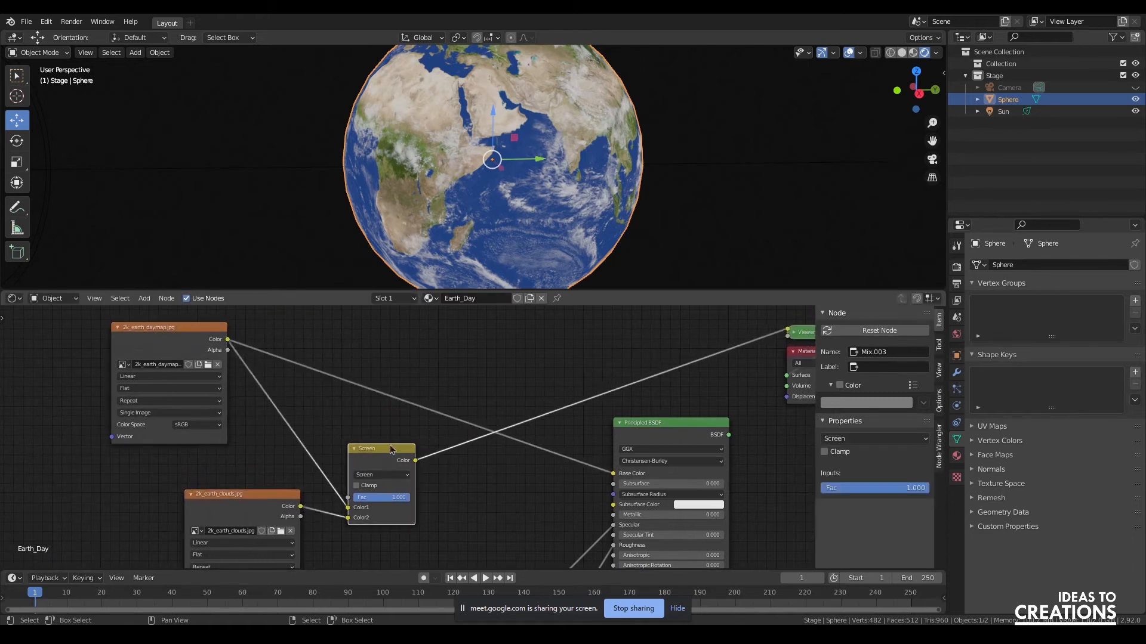
left_click_drag(237, 506, 180, 517)
middle_click_drag(108, 489, 190, 391)
left_click_drag(267, 422, 306, 376)
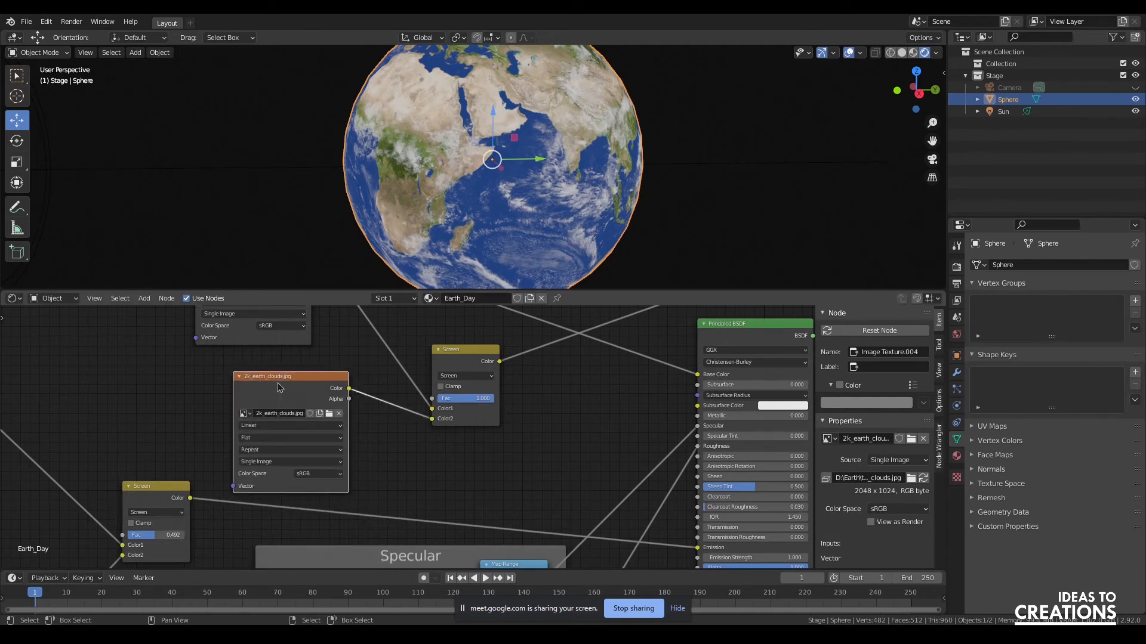
Move the day map texture farther up and away from the clouds texture, and lower the Screen node slightly.
middle_click_drag(468, 436, 510, 503)
middle_click_drag(363, 407, 358, 475)
left_click_drag(298, 372, 218, 339)
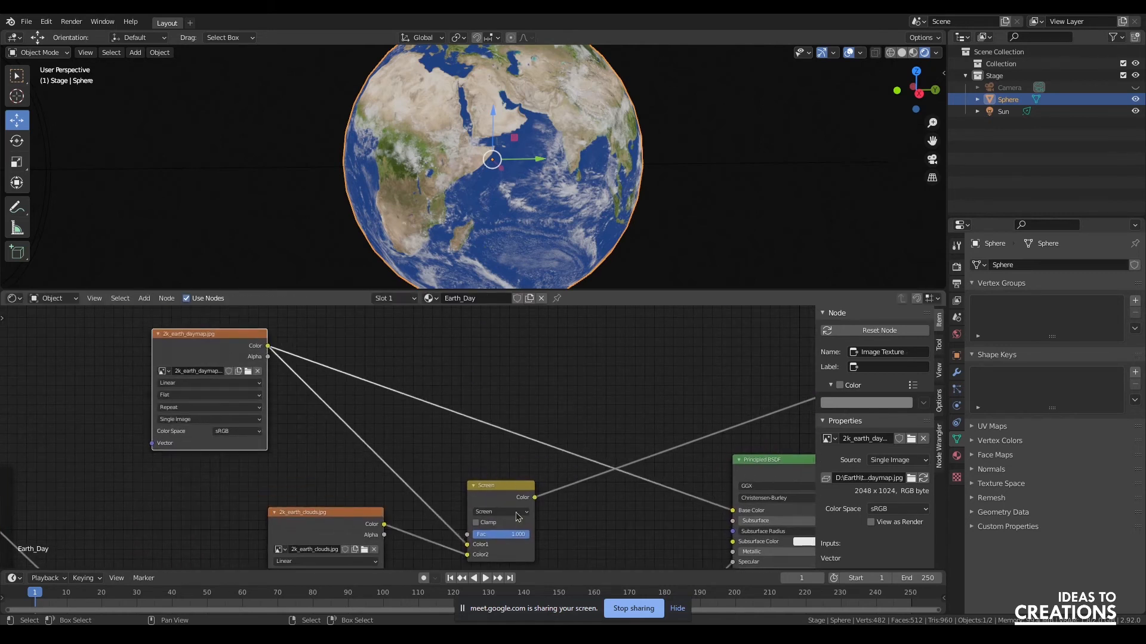
left_click_drag(497, 487, 503, 498)
middle_click_drag(472, 409, 514, 399)
scroll(514, 399, "down", 2)
scroll(514, 402, "down", 2)
scroll(514, 401, "up", 2)
scroll(495, 398, "down", 3)
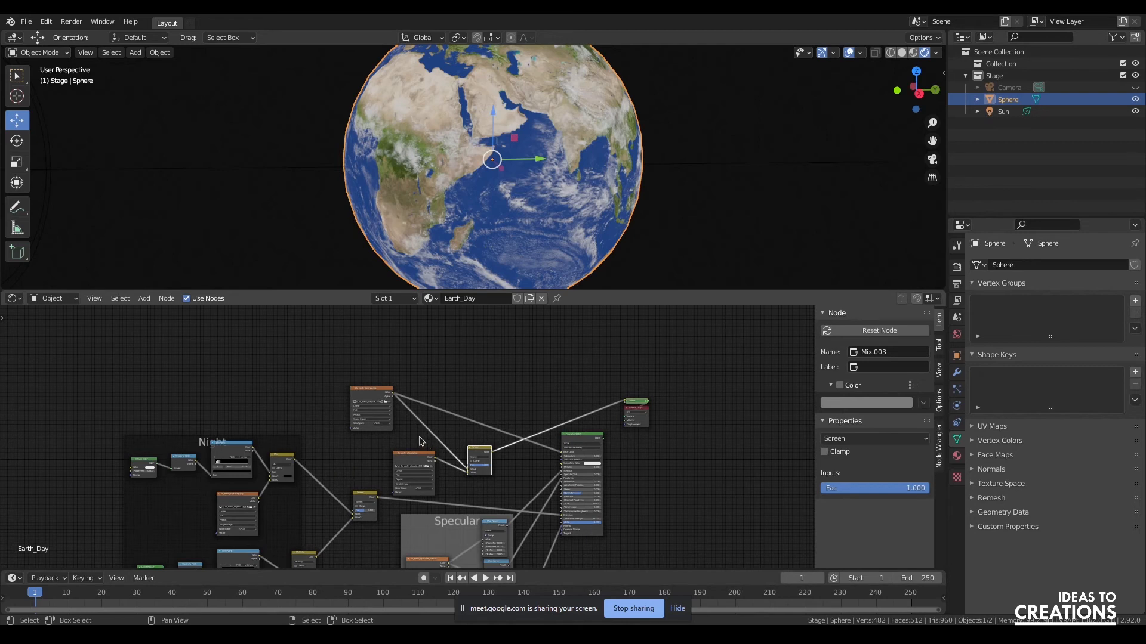
scroll(424, 453, "up", 3)
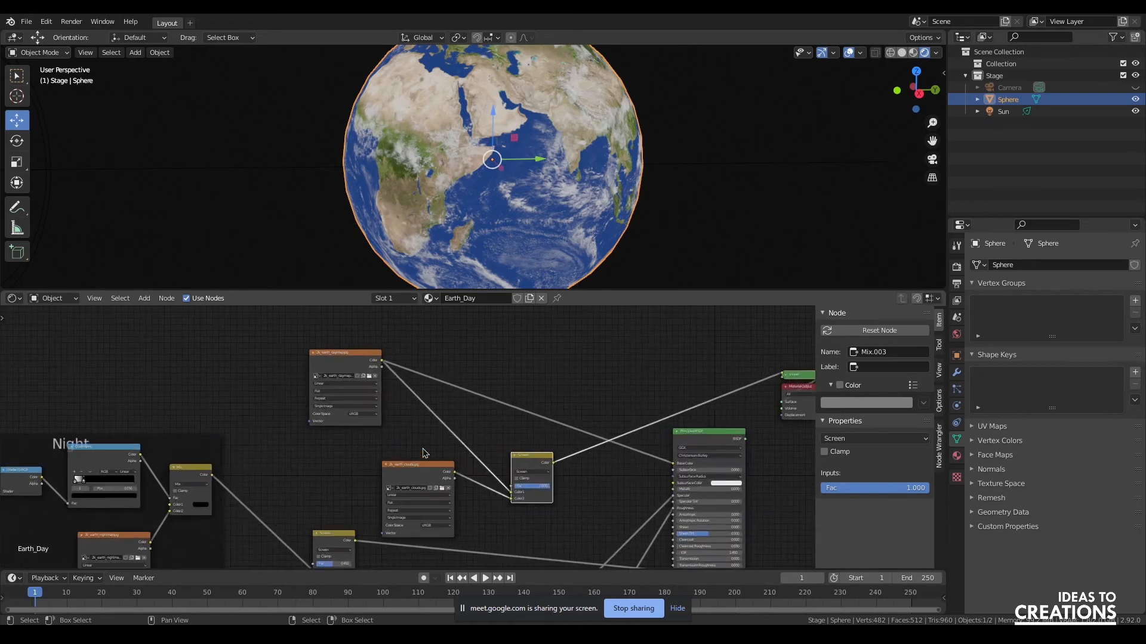
Shift the day map texture node slightly closer to the clouds texture and Screen nodes.
left_click(324, 356)
scroll(436, 425, "up", 1)
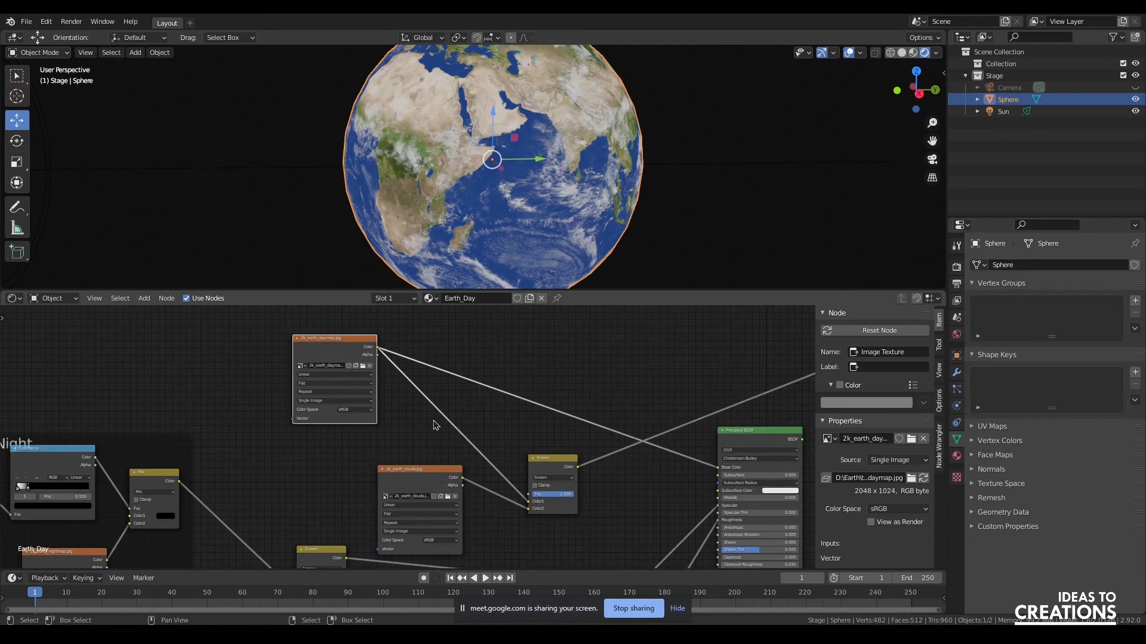
middle_click_drag(381, 425, 437, 467)
scroll(385, 408, "up", 3)
left_click(383, 368)
left_click_drag(377, 363, 414, 373)
middle_click_drag(623, 455, 446, 392)
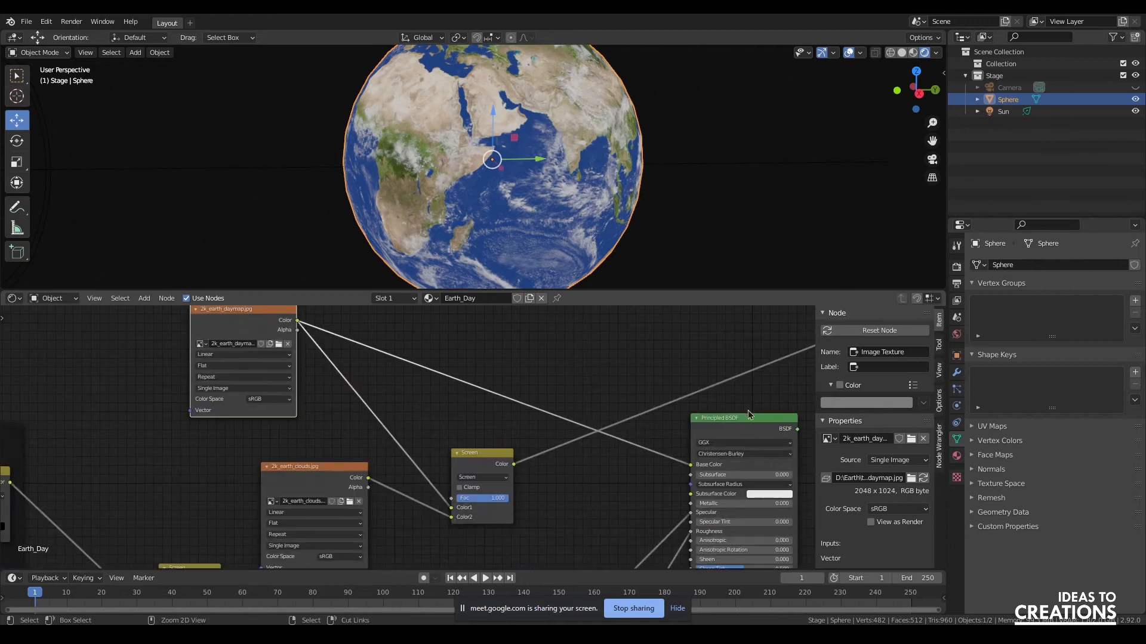
Connect the Screen node's color to the Principled BSDF's Base Color and preview the full shader on the globe.
left_click(743, 422)
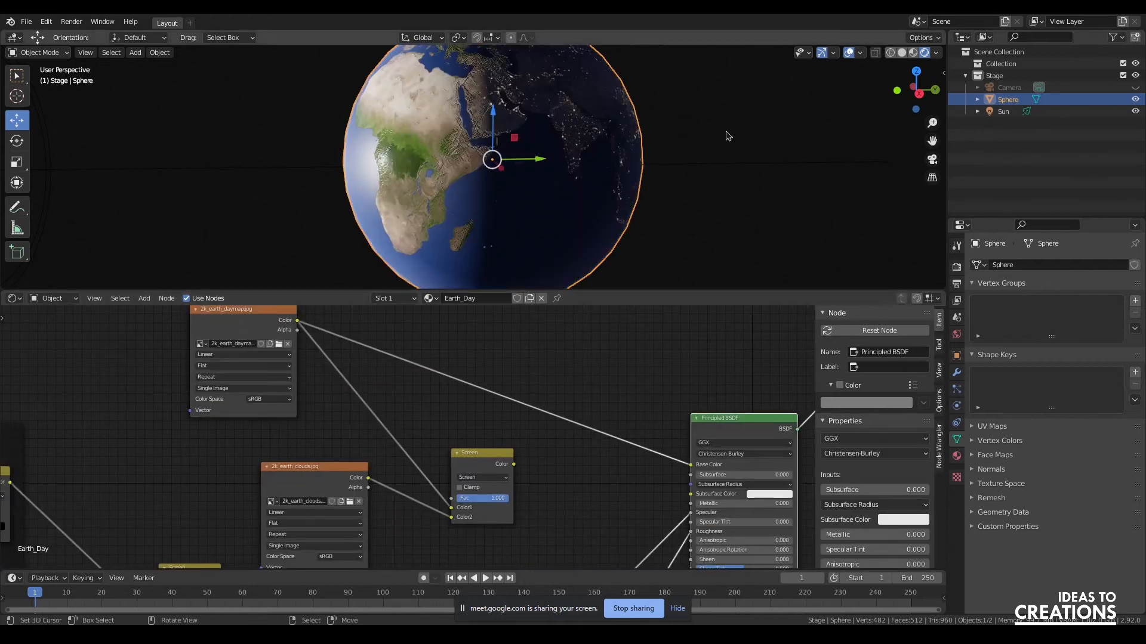
left_click_drag(916, 93, 828, 95)
left_click(482, 468, "ctrl+shift")
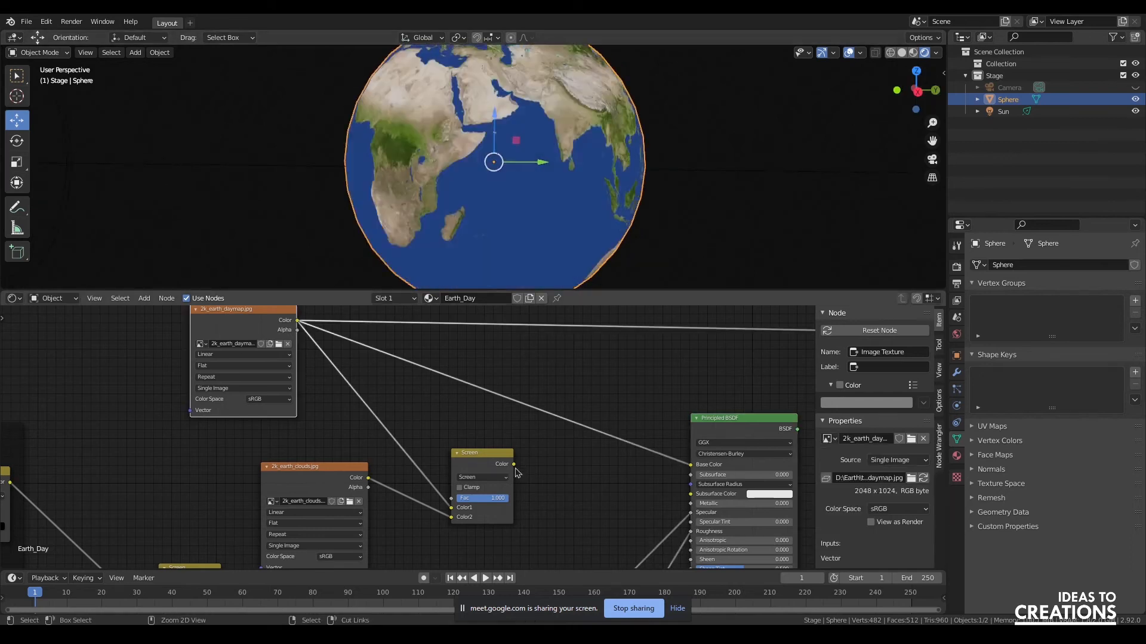
left_click_drag(513, 464, 691, 465)
left_click(726, 439, "ctrl+shift")
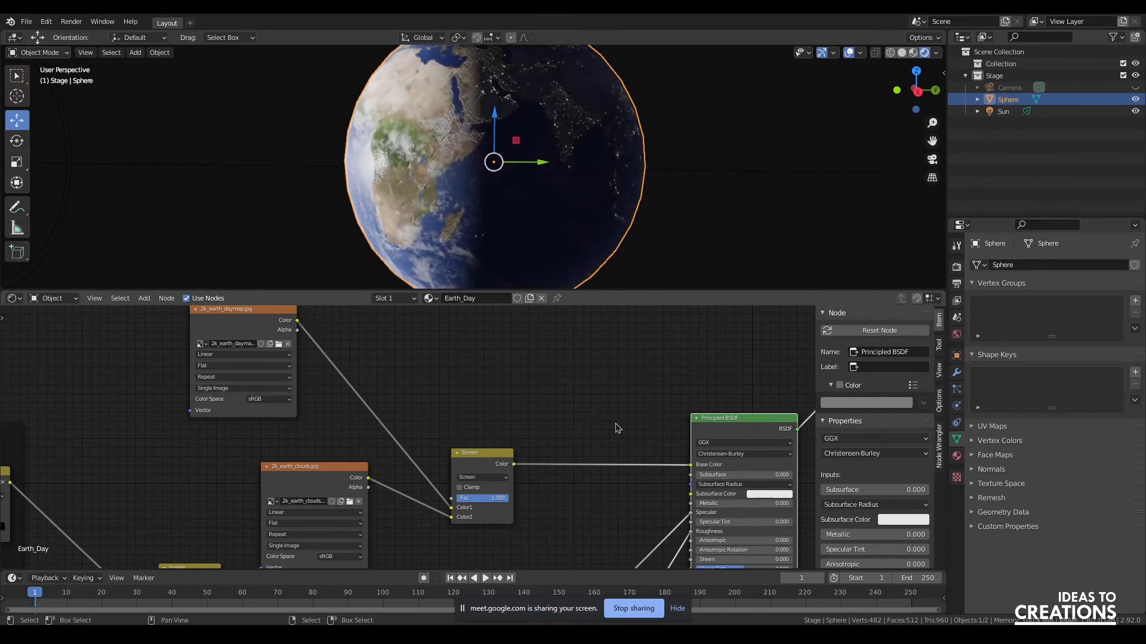
Deselect the globe and examine the clouds on its day and night sides from several angles.
right_click(765, 168)
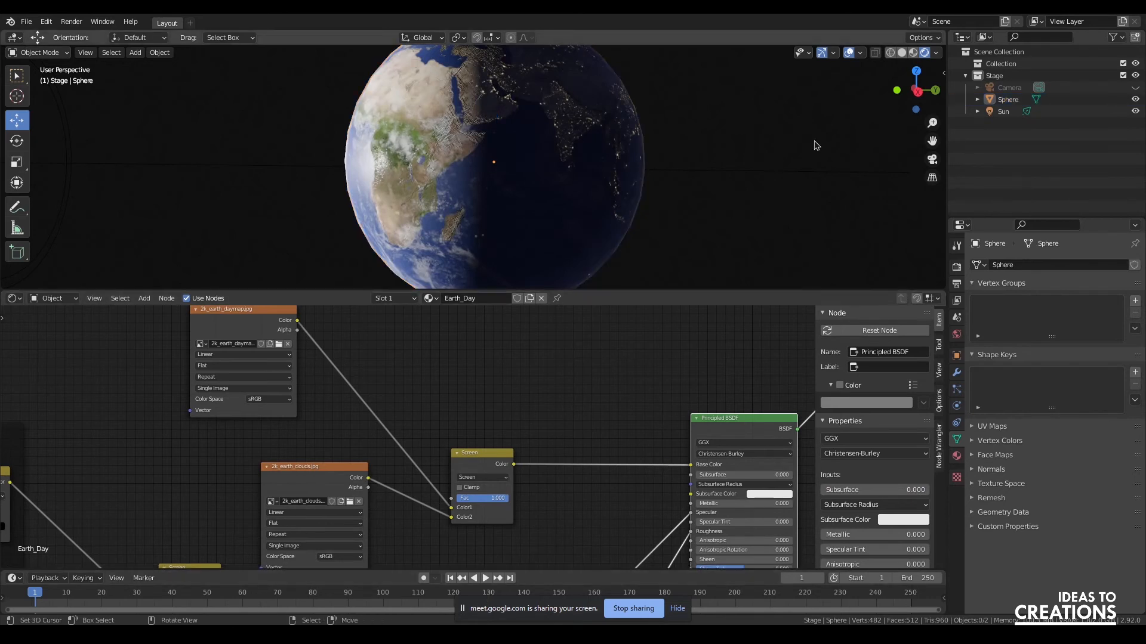
left_click_drag(906, 88, 509, 144)
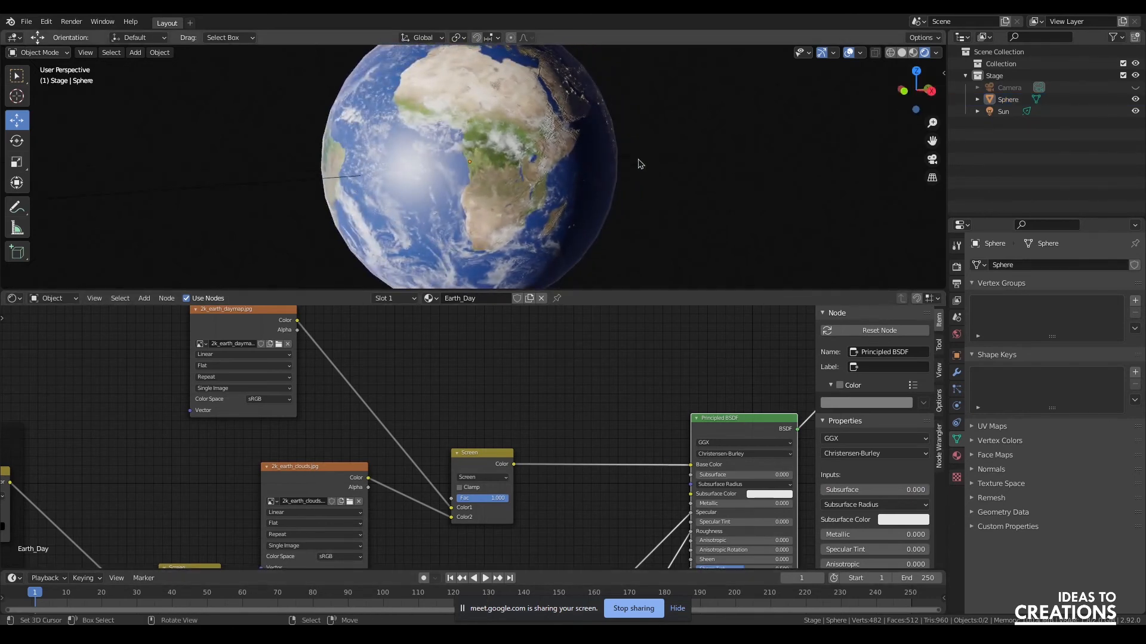
left_click_drag(916, 87, 399, 110)
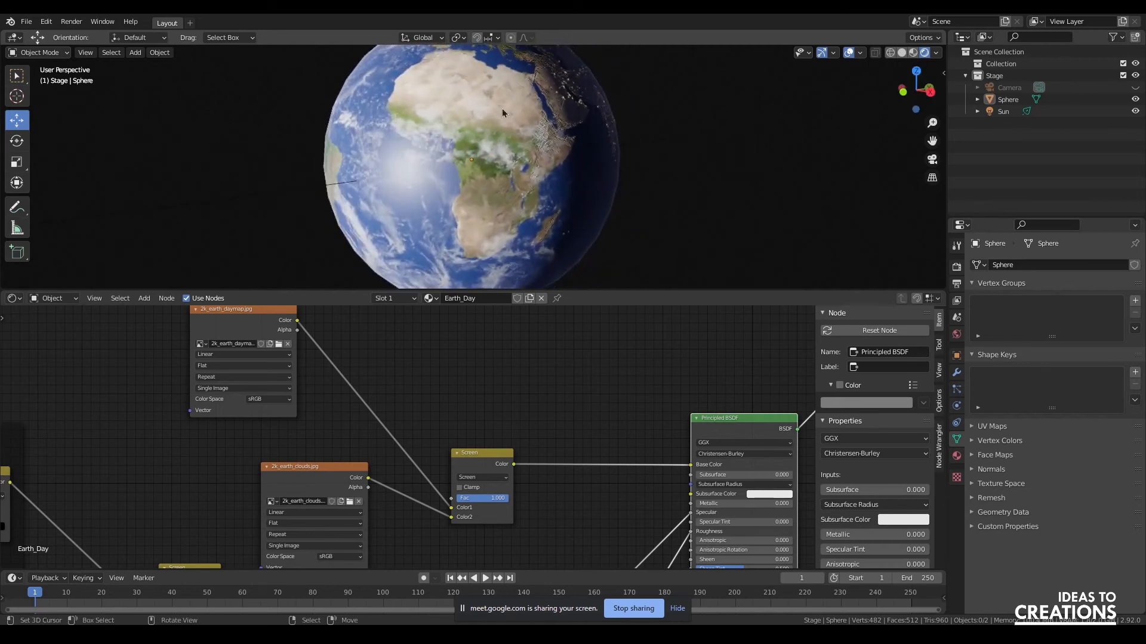
left_click_drag(910, 91, 868, 88)
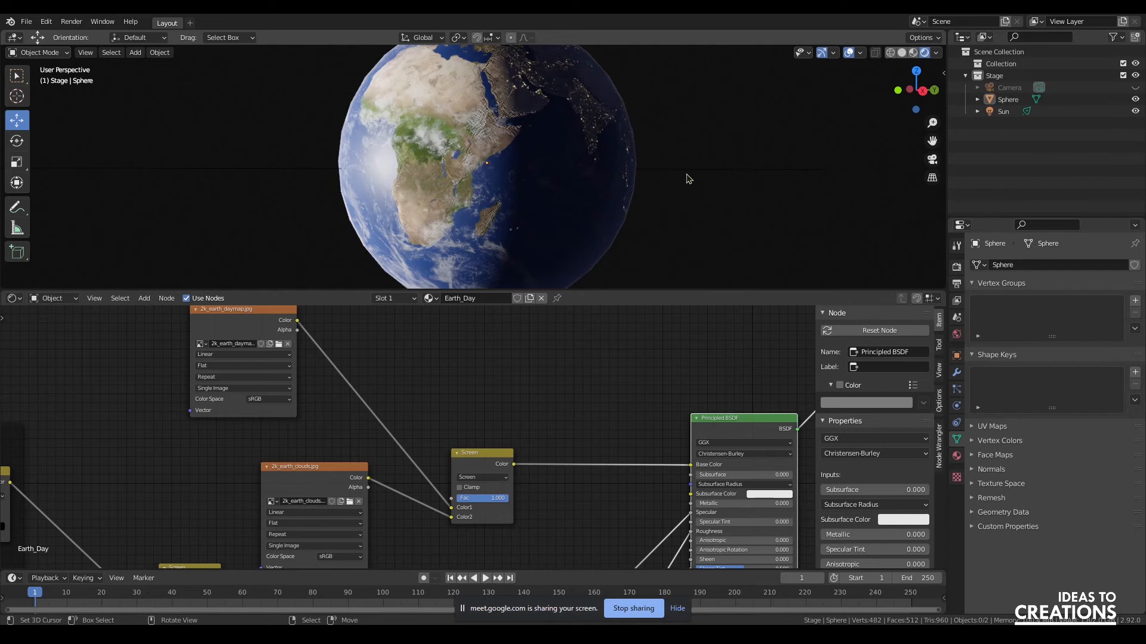
scroll(372, 410, "down", 5)
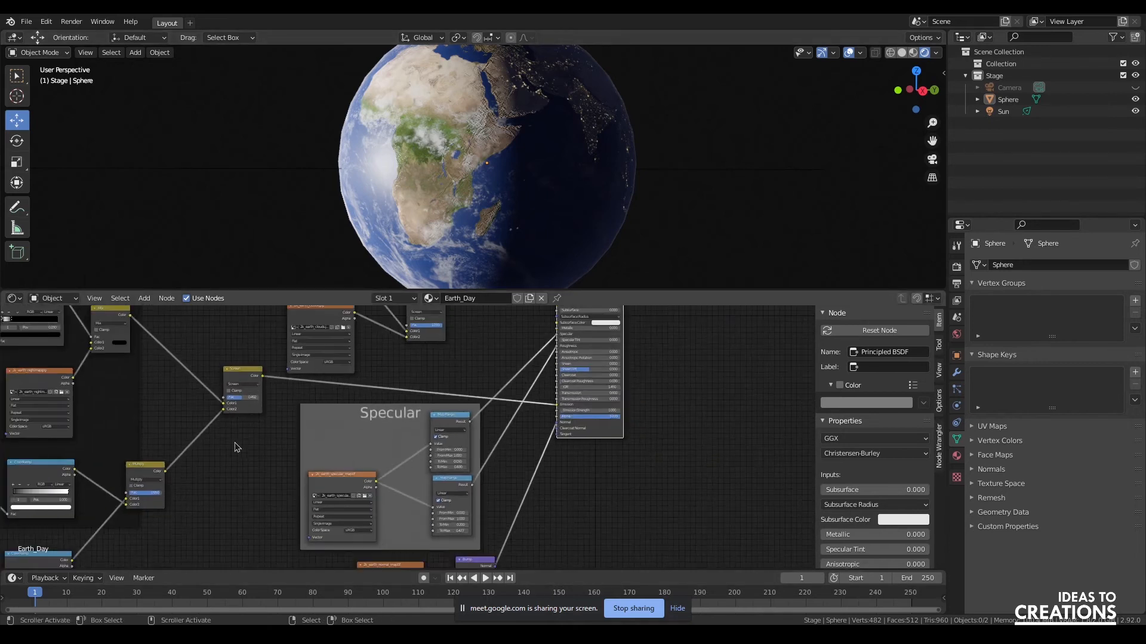
scroll(235, 447, "down", 3)
middle_click_drag(277, 465, 497, 361)
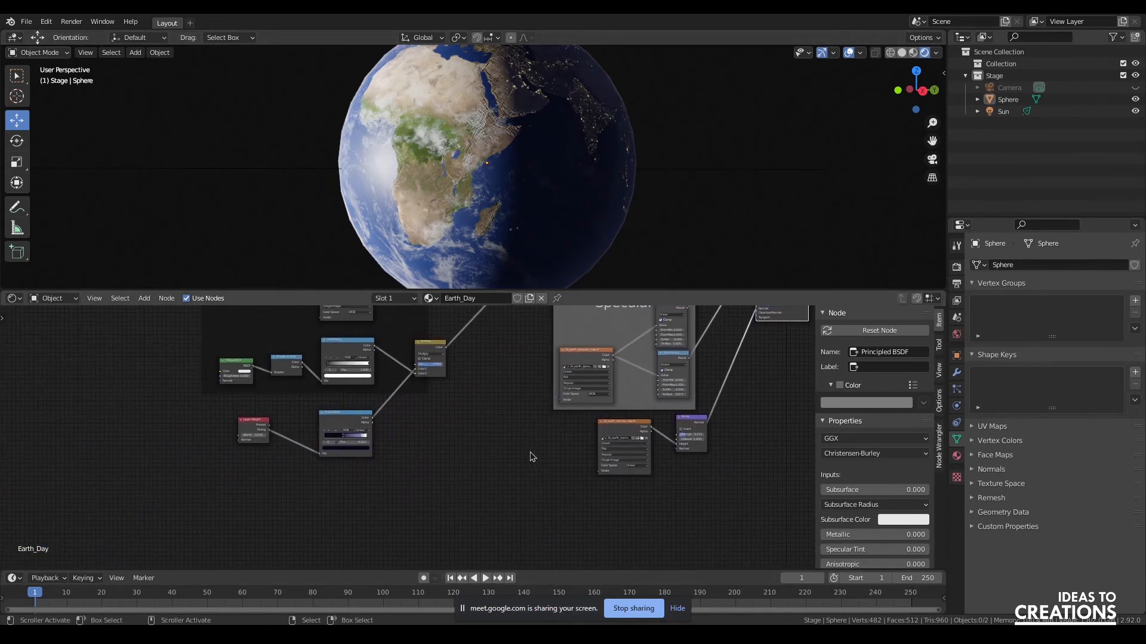
key("shift+a")
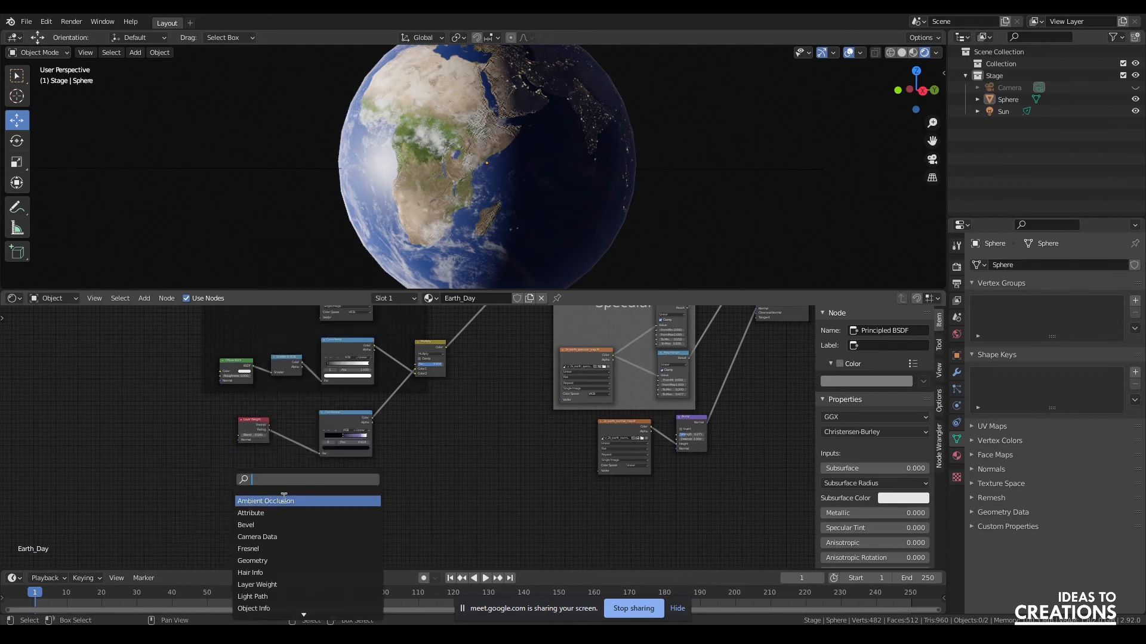
type("rg")
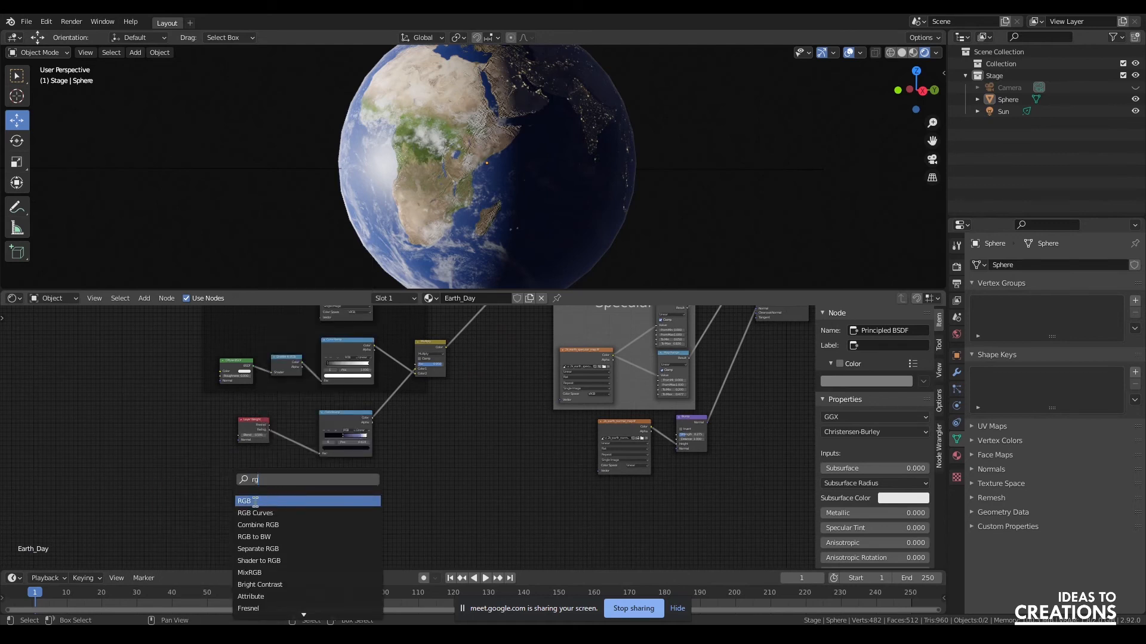
left_click(255, 501)
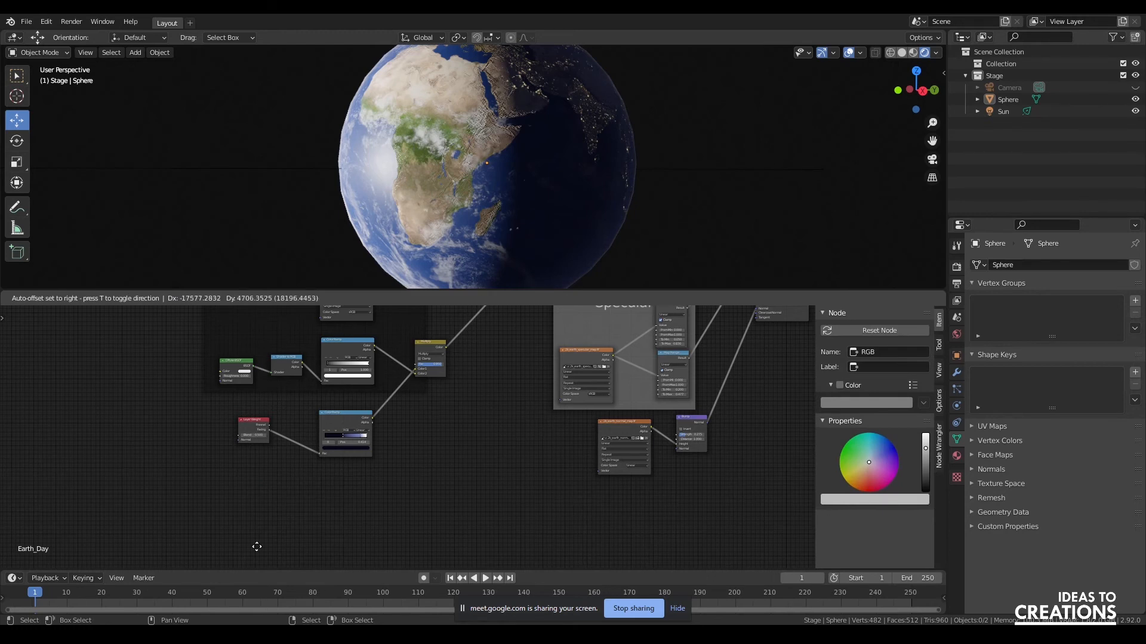
right_click(582, 543)
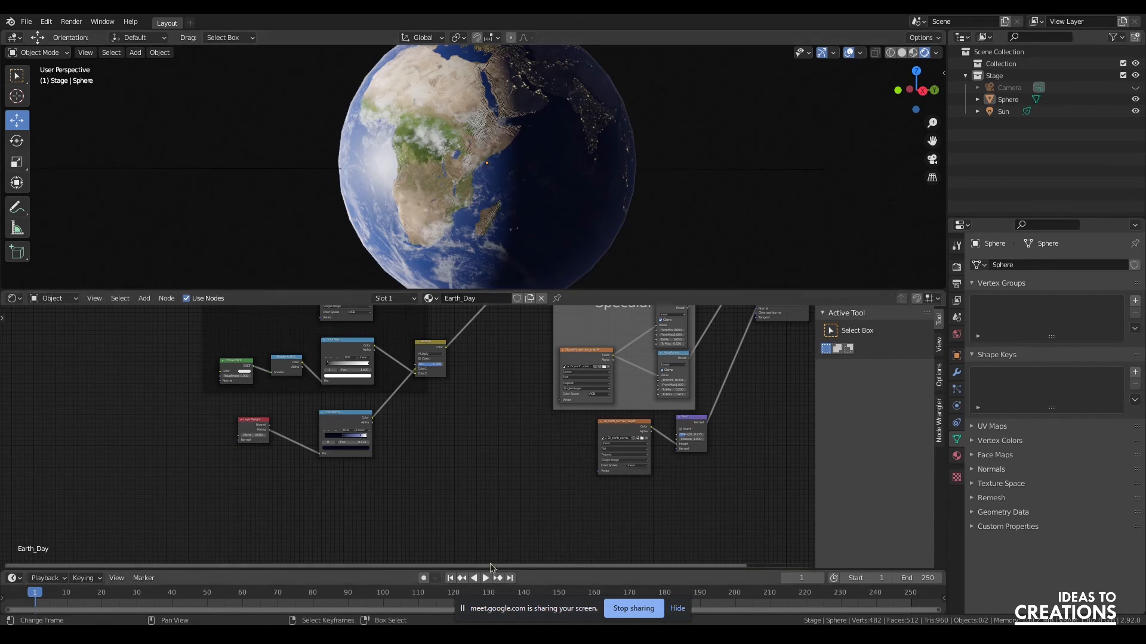
key("ctrl+z")
scroll(171, 527, "up", 4)
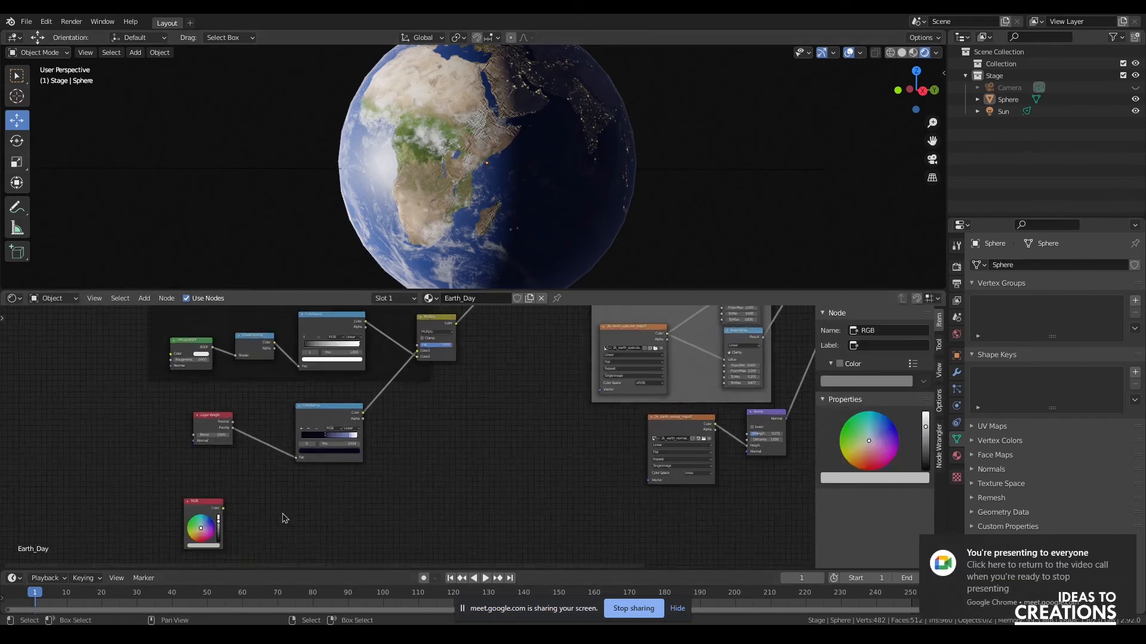
left_click(325, 469)
key("x")
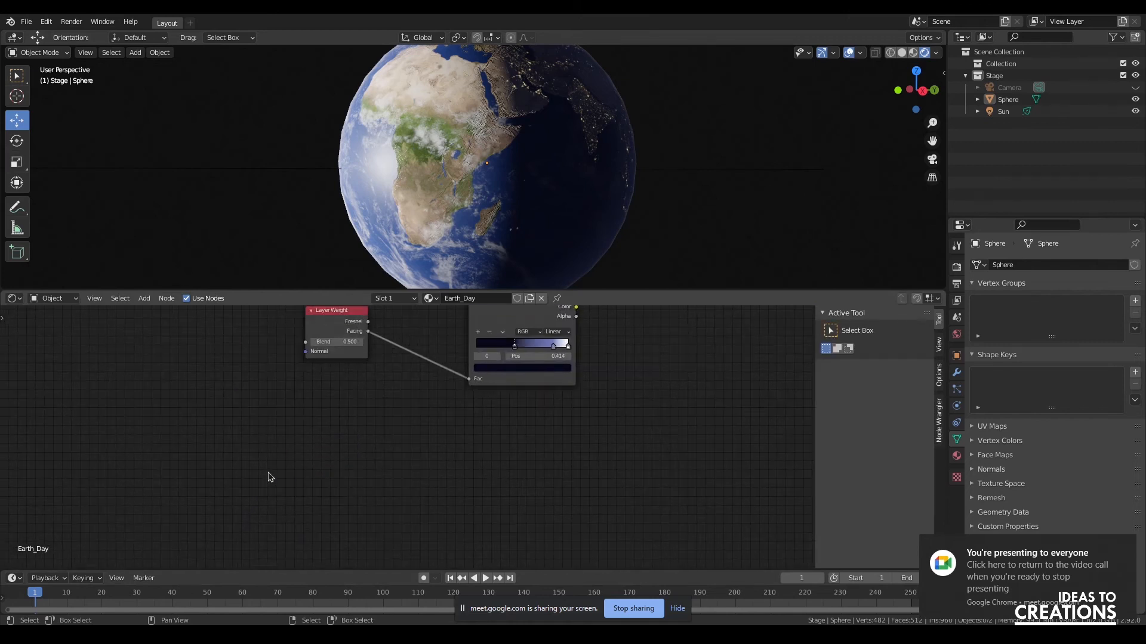
Add a Shader to RGB node below the Layer Weight node and preview its color output on the globe.
key("shift+a")
left_click(236, 460)
type("shader")
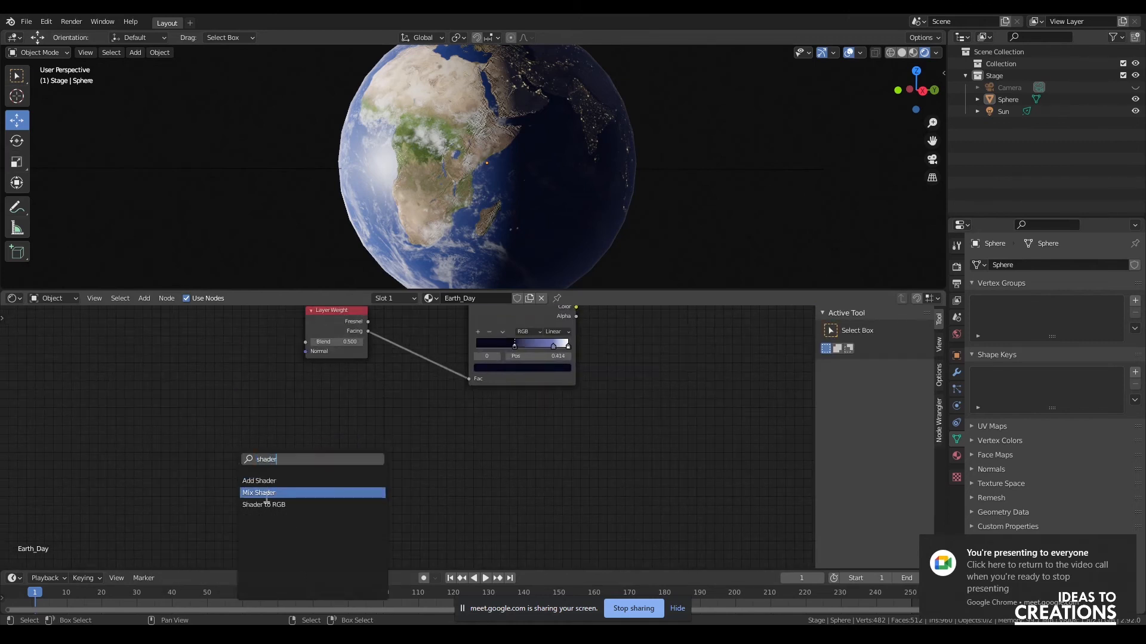
left_click(265, 505)
left_click(249, 449)
left_click(250, 427, "ctrl+shift")
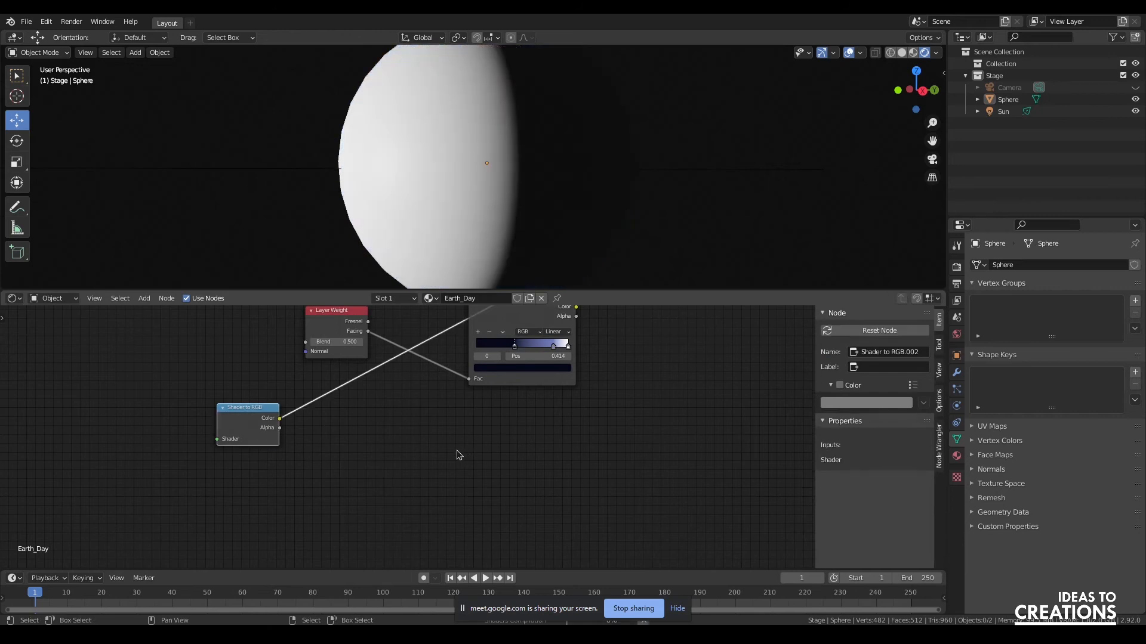
middle_click_drag(362, 439, 355, 495)
key("shift+a")
left_click(113, 470)
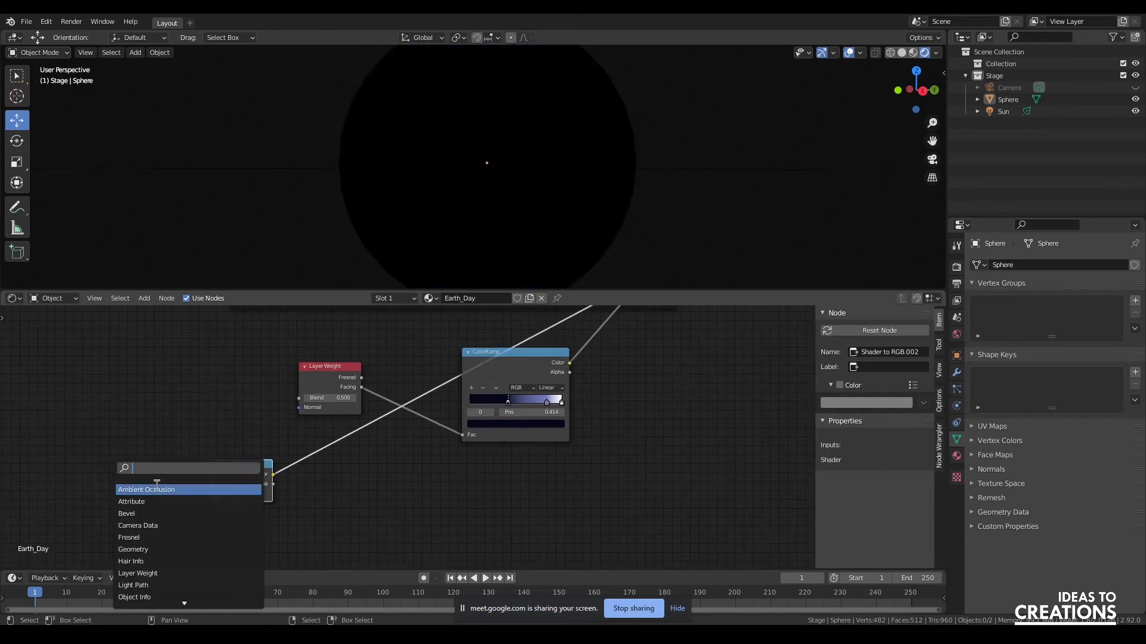
left_click(155, 487)
left_click(107, 469)
key("x")
Add a Diffuse BSDF beside the new Shader to RGB node and connect its BSDF output to the Shader input.
key("shift+a")
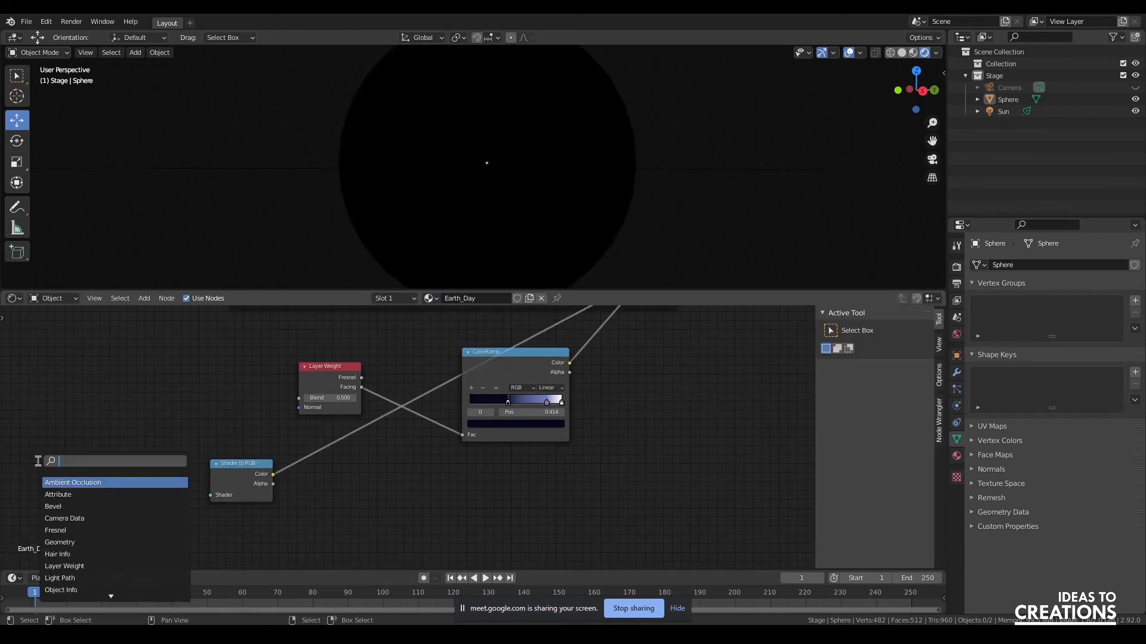
type("diffuse")
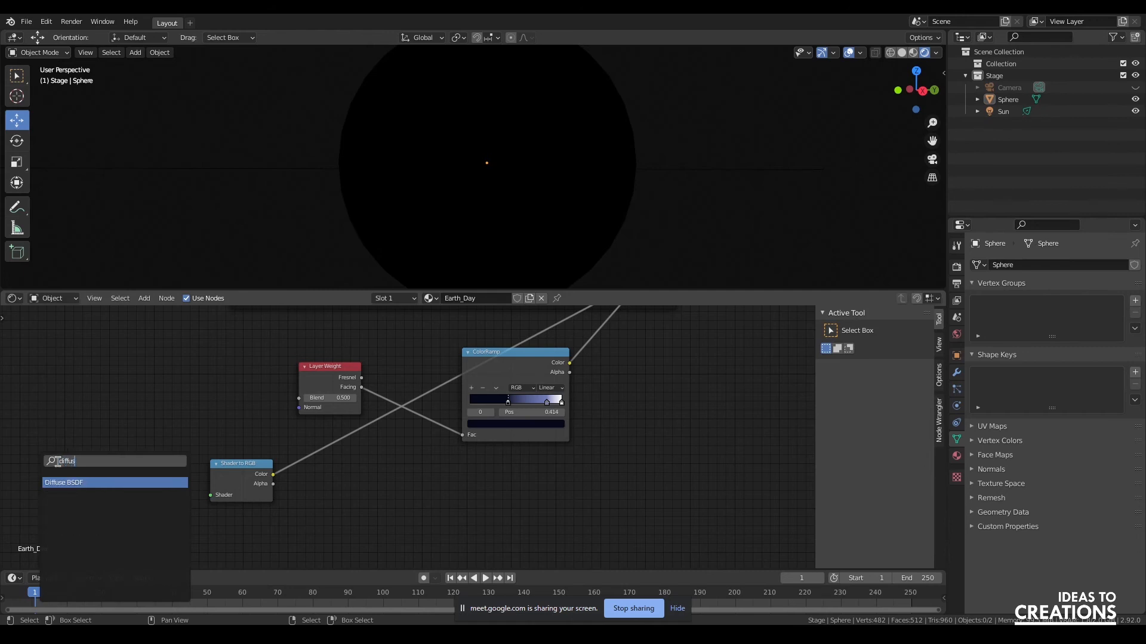
left_click(59, 483)
left_click(63, 492)
left_click_drag(107, 479, 216, 501)
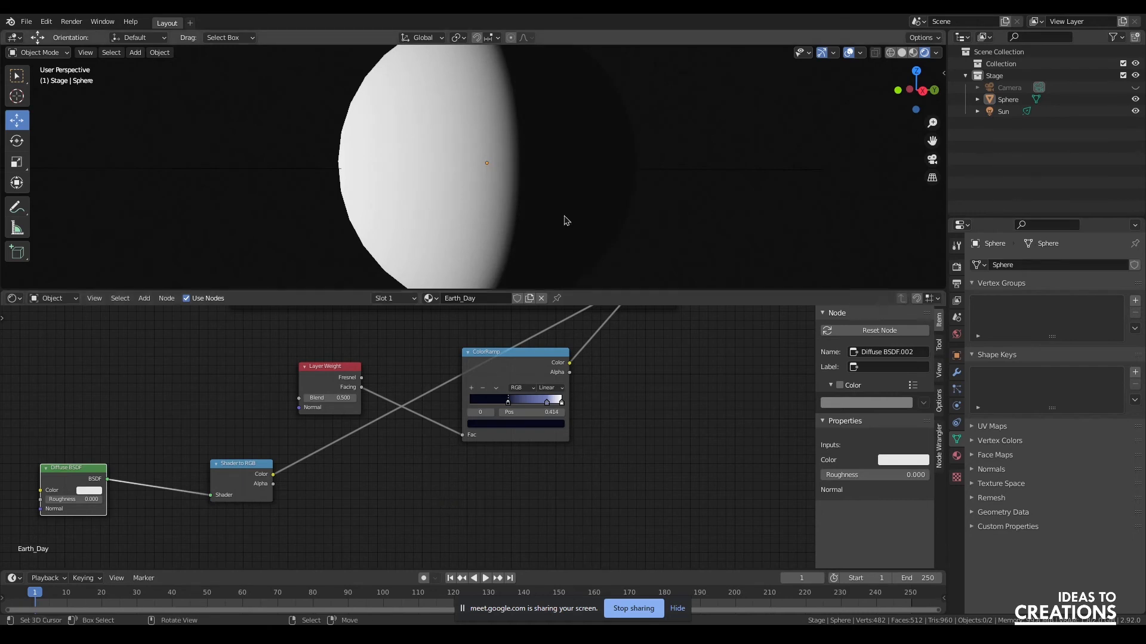
Move the new Diffuse BSDF and Shader to RGB pair up above the Night frame, clear of the day map texture.
scroll(588, 537, "down", 3)
left_click_drag(162, 449, 344, 506)
scroll(517, 486, "up", 3)
middle_click_drag(579, 507, 513, 600)
middle_click_drag(554, 337, 455, 457)
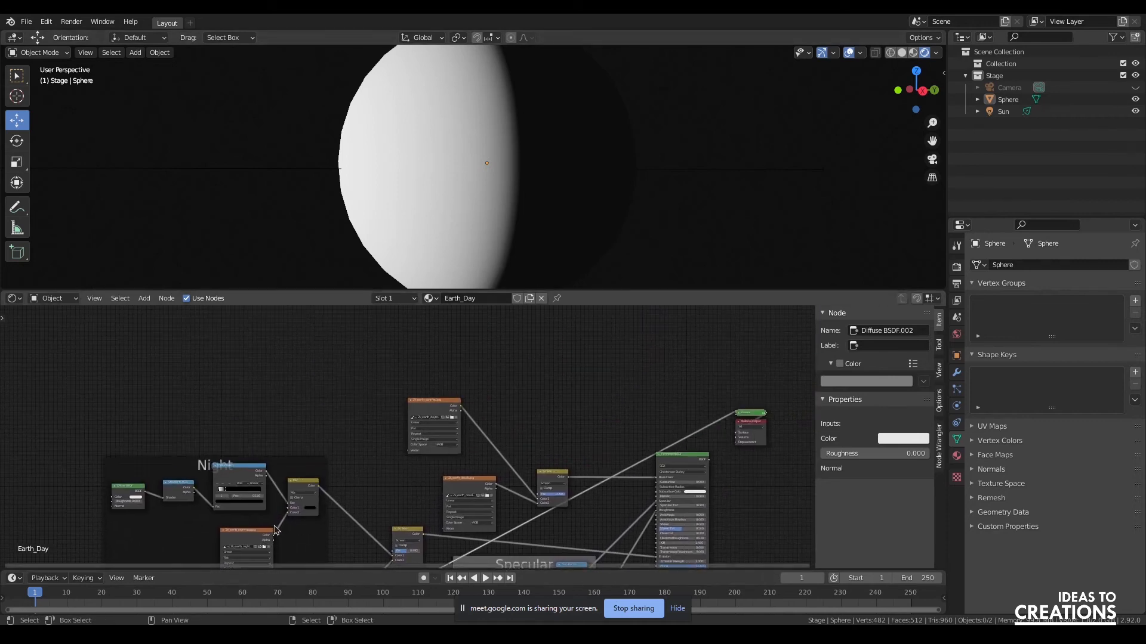
key("g")
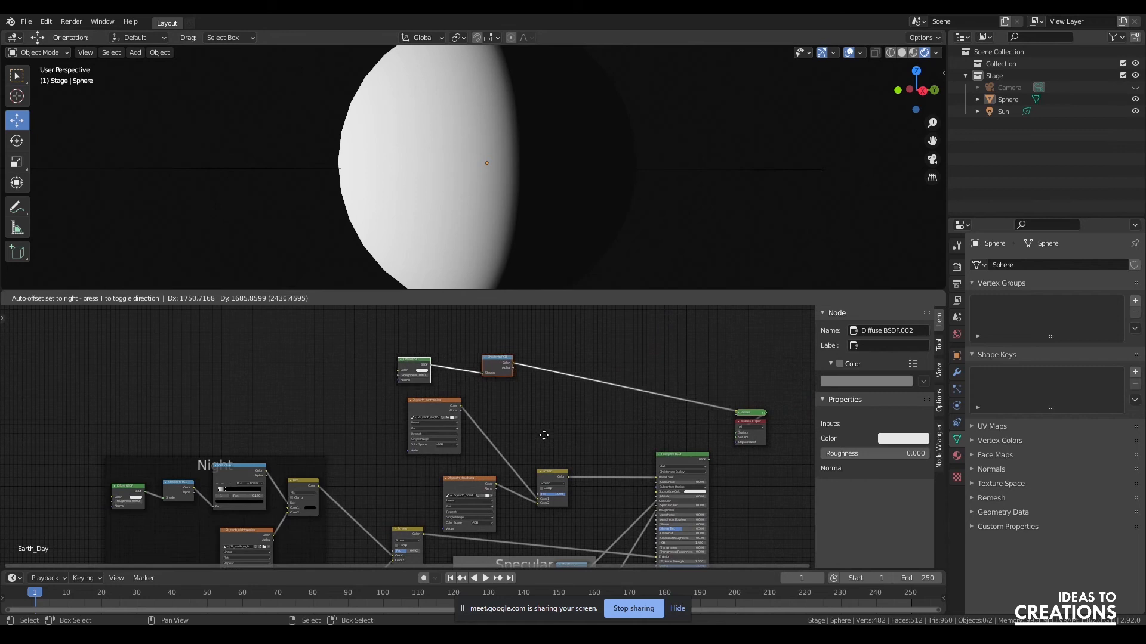
left_click(541, 447)
scroll(470, 424, "up", 9)
scroll(556, 470, "down", 4)
middle_click_drag(587, 449, 511, 480)
left_click_drag(330, 365, 106, 361)
Duplicate the clouds texture node below the relocated Diffuse BSDF and shift the day map texture to the right to make room.
left_click(443, 527)
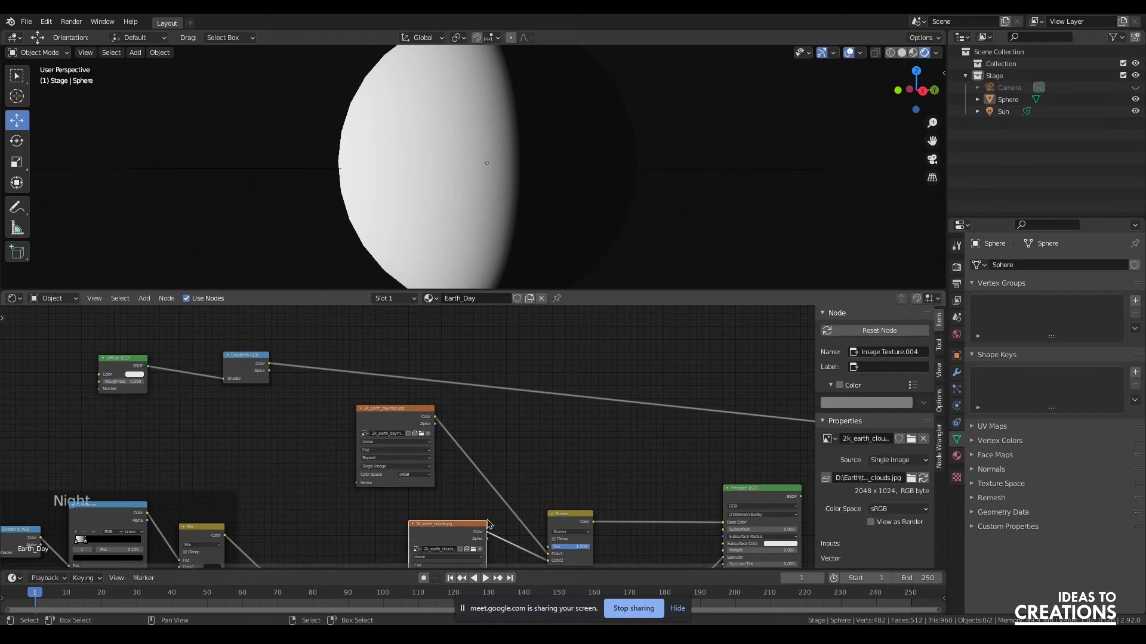
key("shift+d")
left_click(149, 409)
left_click_drag(394, 420, 474, 430)
left_click(143, 419)
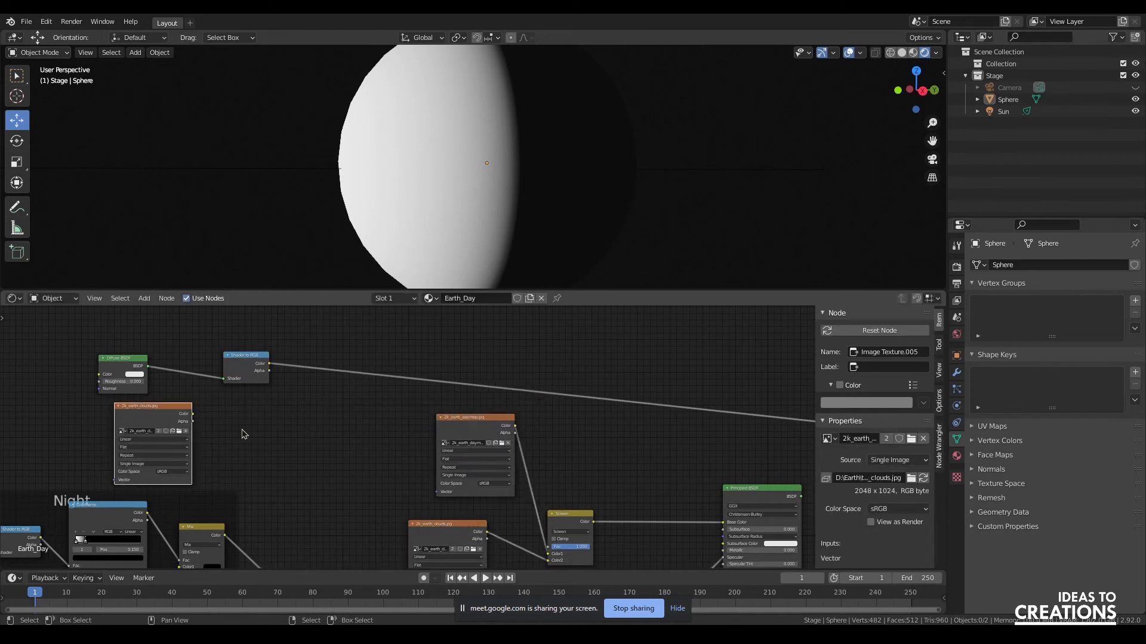
Add an Invert node beside the duplicated clouds texture and preview that texture on the globe.
key("shift+a")
left_click(304, 445)
type("invert")
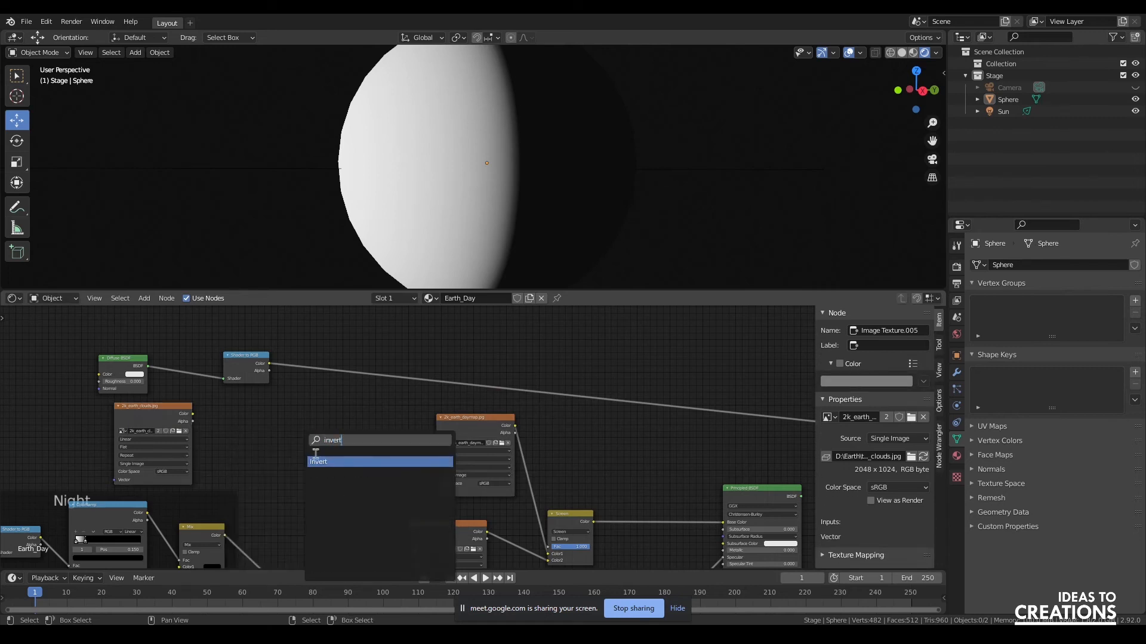
key("Return")
left_click(145, 420, "ctrl+shift")
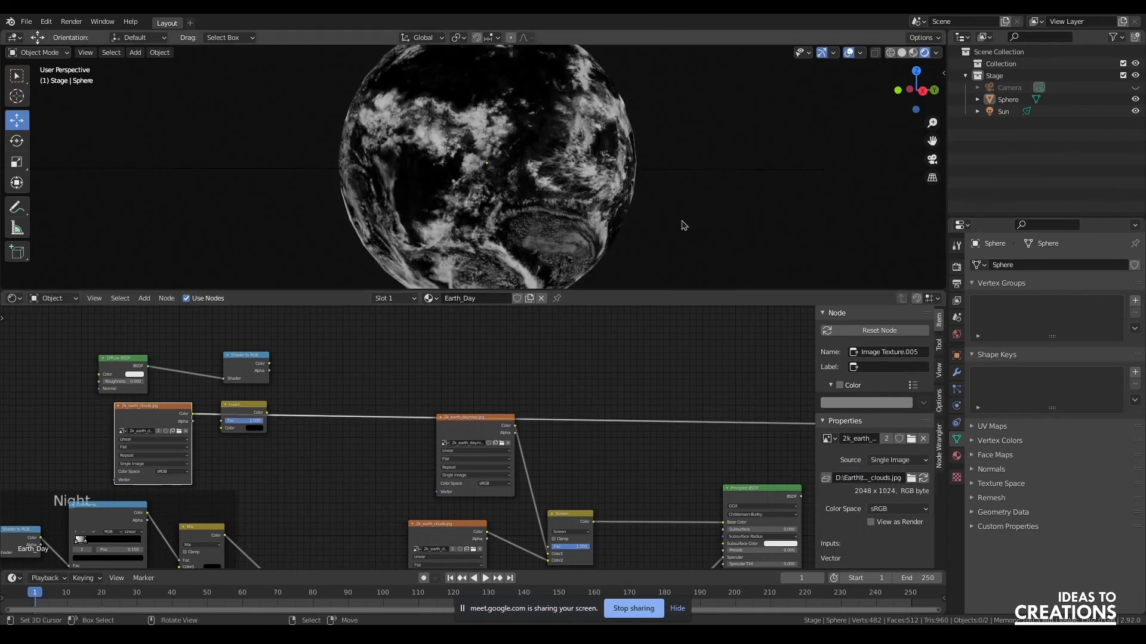
left_click_drag(904, 100, 918, 112)
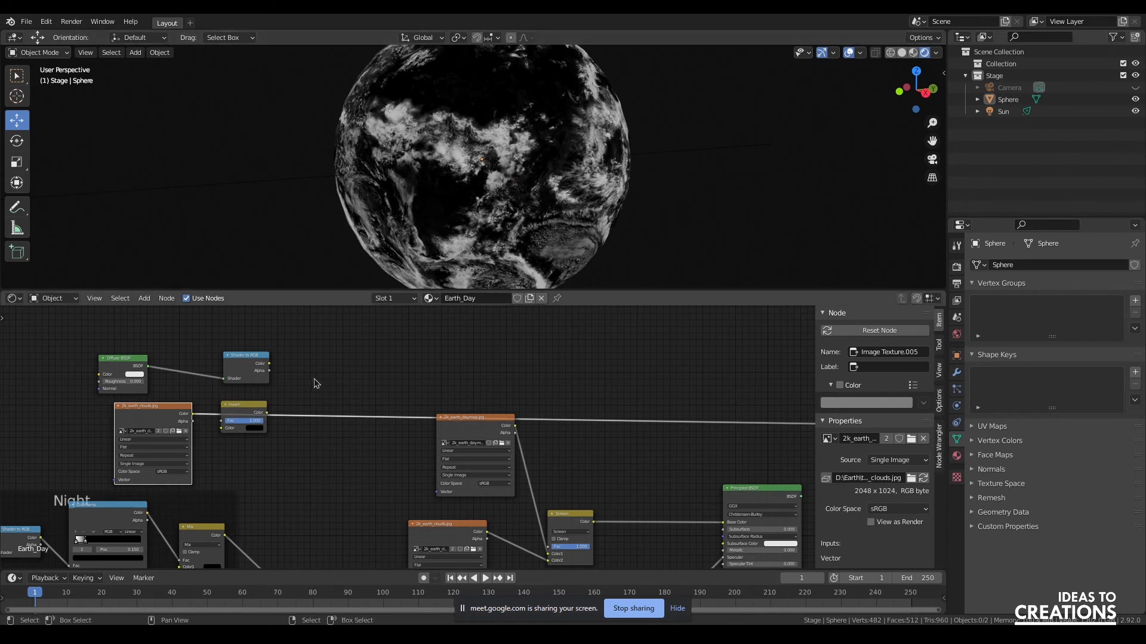
Connect the duplicated clouds texture's color to the Invert node's Color and preview the inverted clouds on the globe.
left_click(244, 418, "ctrl+shift")
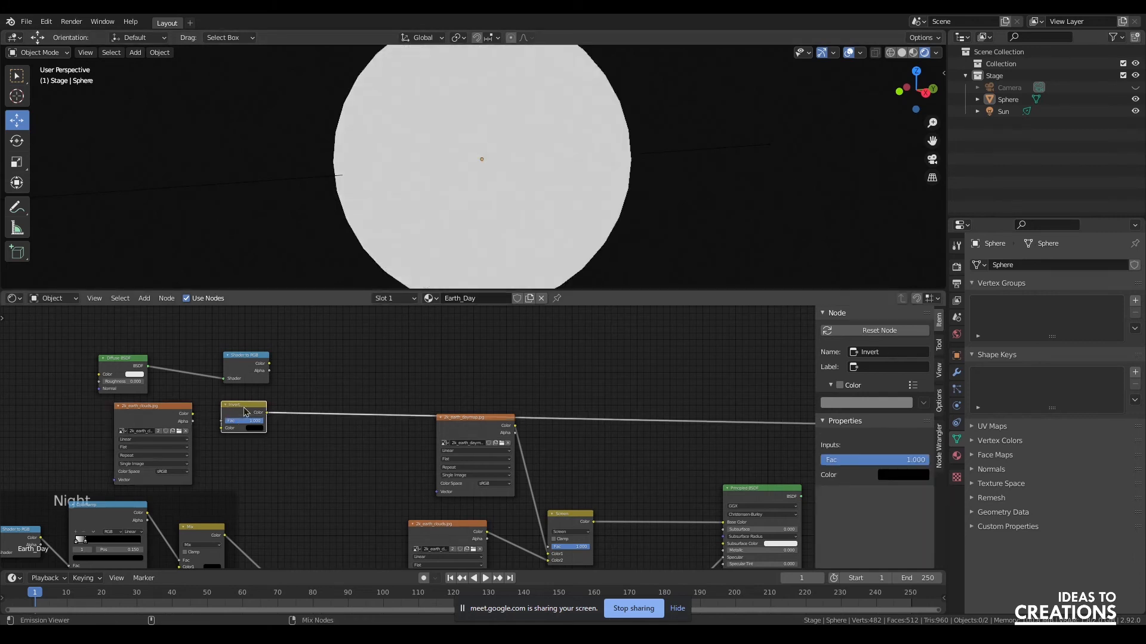
left_click_drag(223, 429, 193, 414)
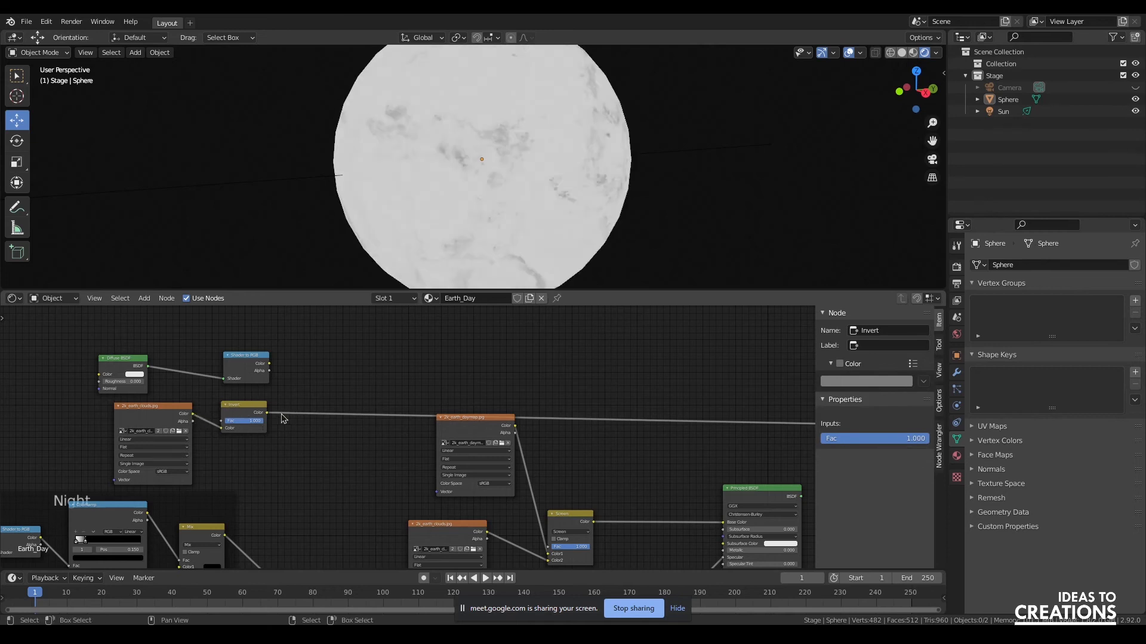
mouse_move(219, 428)
left_mouse_down()
mouse_move(194, 416)
mouse_move(225, 430)
left_mouse_up()
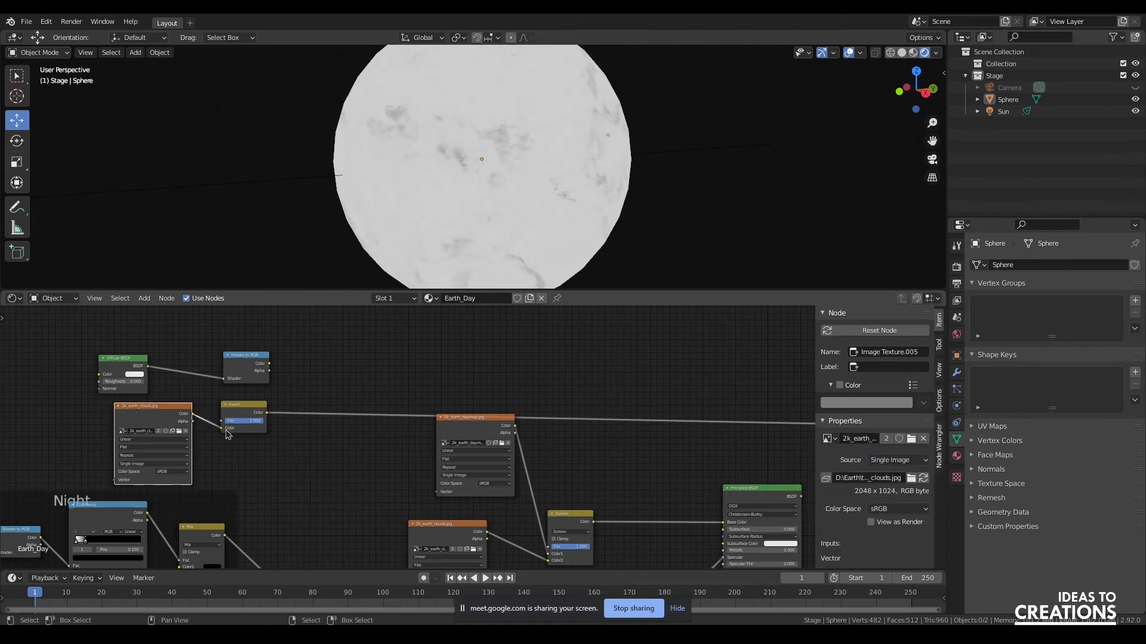
left_click_drag(922, 89, 905, 87)
Place the day map texture above the original clouds texture and preview the Screen node's color on the globe.
left_click_drag(511, 421, 475, 454)
scroll(292, 488, "down", 3)
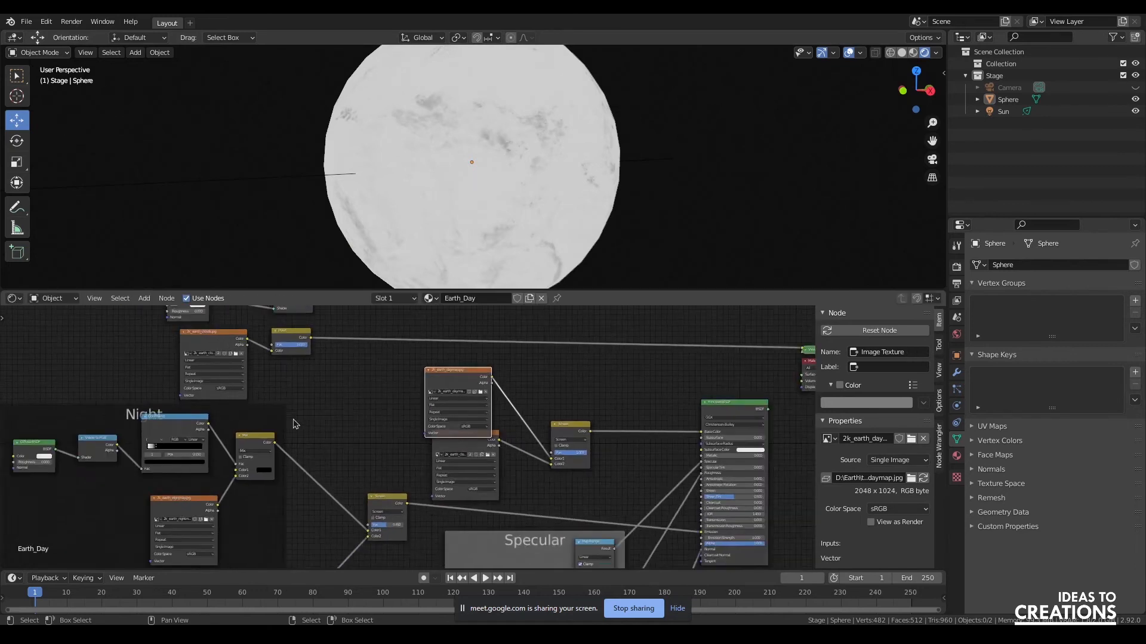
mouse_move(311, 398)
left_mouse_down()
mouse_move(329, 397)
mouse_move(310, 401)
left_mouse_up()
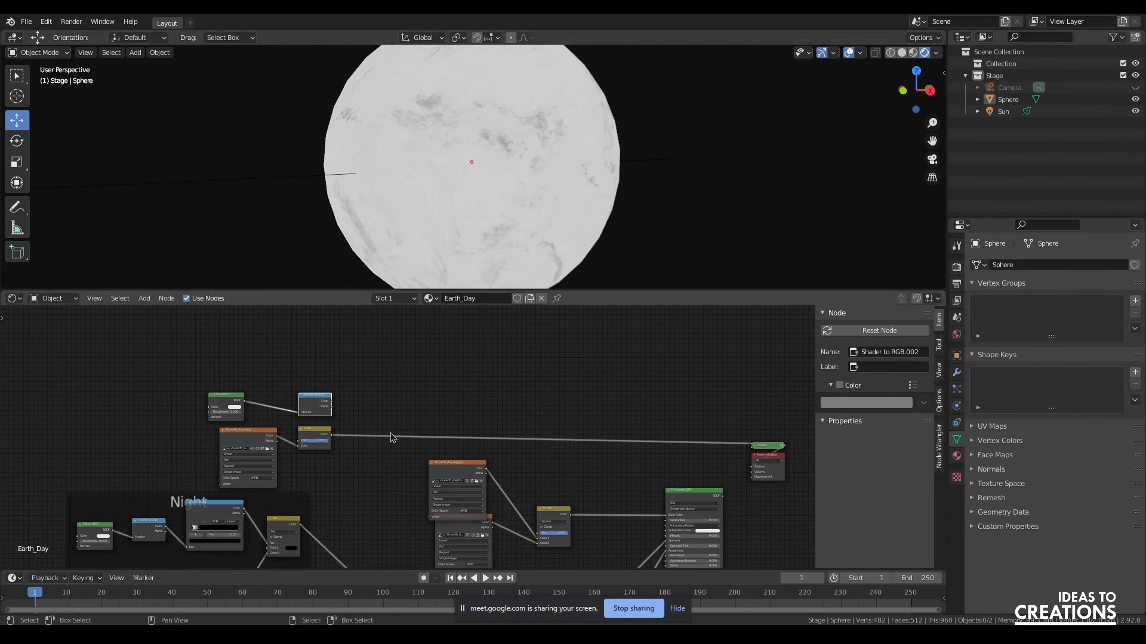
left_click(406, 414)
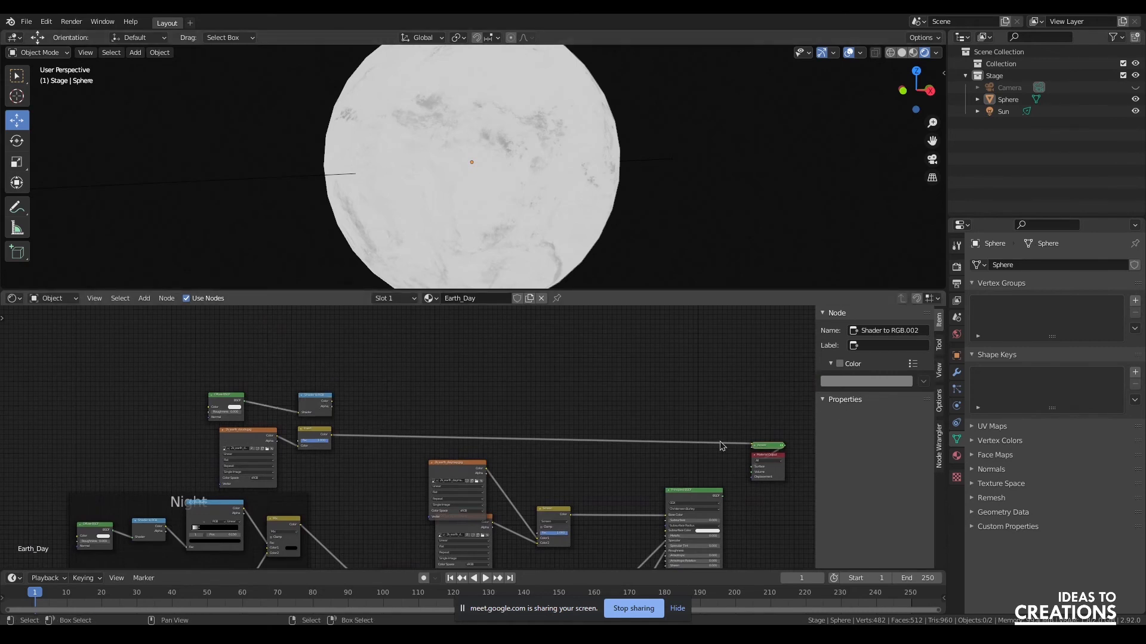
left_click(687, 499, "ctrl+shift")
scroll(337, 450, "up", 2)
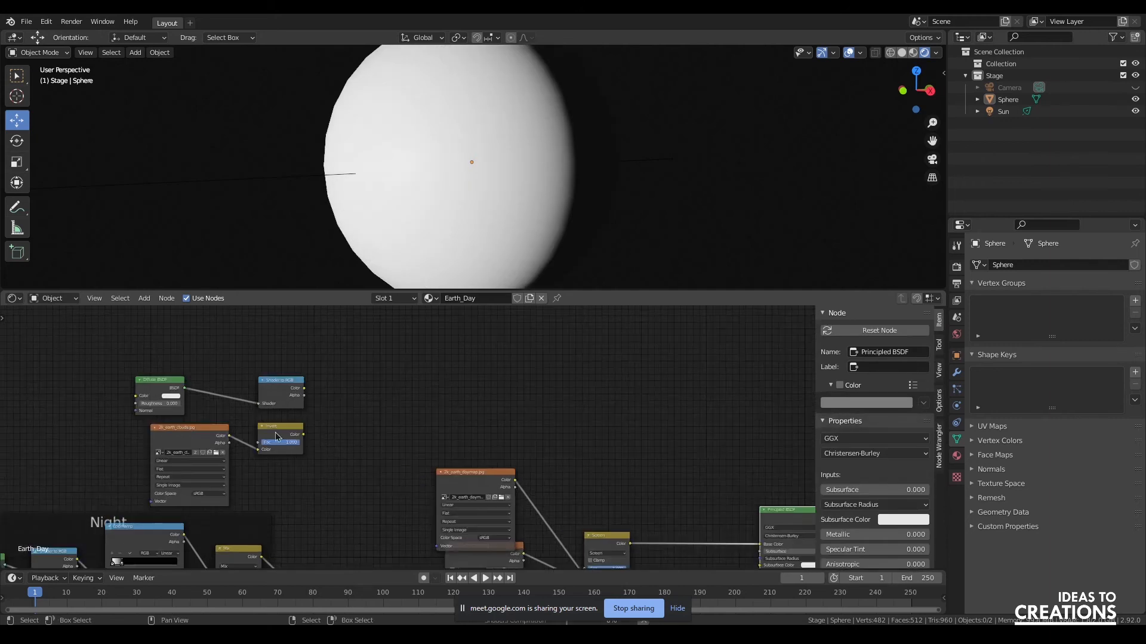
left_click_drag(471, 475, 477, 432)
left_click(610, 536, "ctrl+shift")
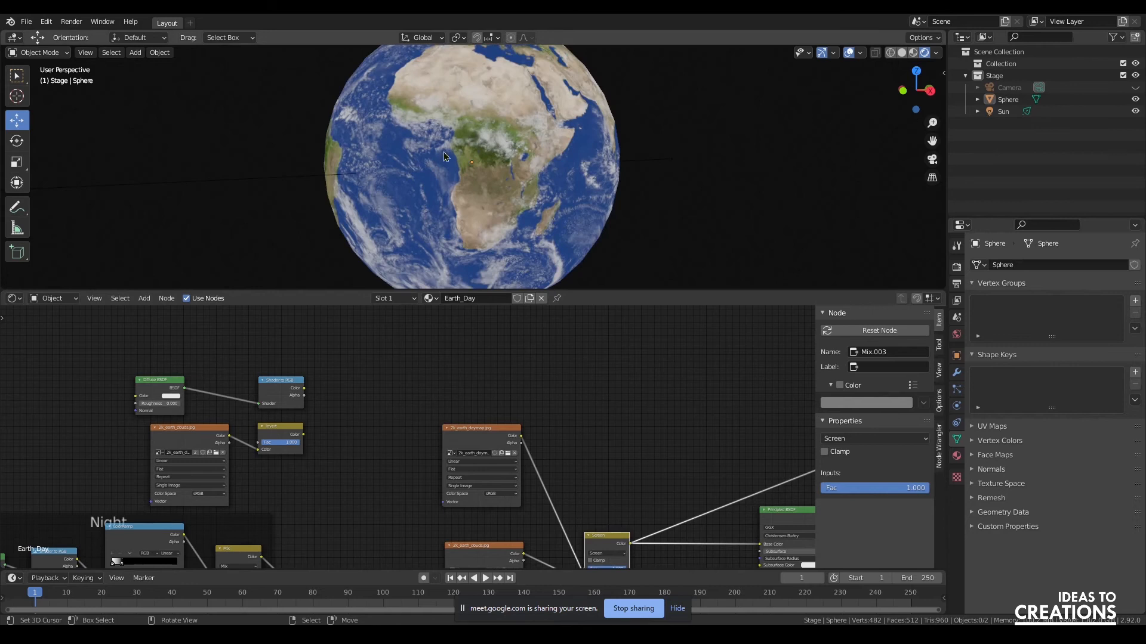
Move the Screen, day map and original clouds texture nodes up and left, keeping the clouds connected to the Screen's Color2.
left_click_drag(596, 544, 576, 474)
left_click_drag(478, 428, 469, 356)
left_click_drag(479, 547, 381, 470)
left_click_drag(587, 483, 547, 408)
left_click_drag(454, 358, 391, 345)
left_click(557, 421)
left_click_drag(523, 456, 465, 471)
left_click_drag(380, 477, 525, 456)
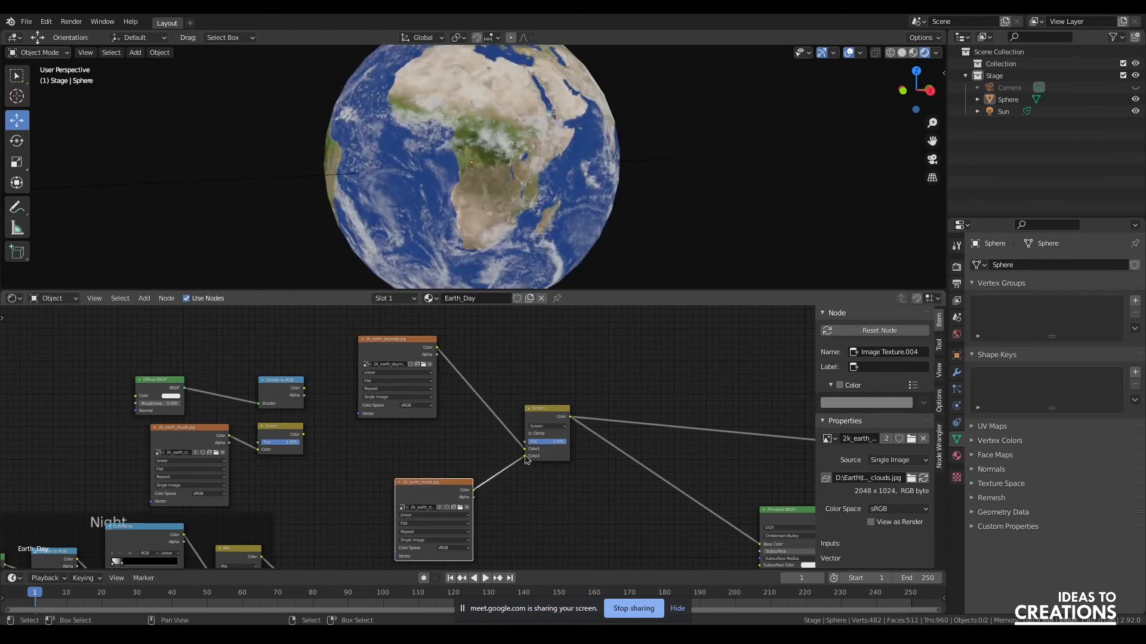
Duplicate the Screen node to the left of the original and reroute the day map's color into the copy's Color1.
left_click(533, 418)
key("shift+d")
left_click(363, 428)
left_click_drag(384, 361, 212, 340)
left_click_drag(521, 448, 345, 417)
left_click_drag(526, 450, 331, 417)
left_click_drag(263, 327, 388, 352)
Preview the day map alone, and feed the duplicated Screen node's color into the original Screen's Color1.
left_click(232, 329)
left_click(218, 328, "ctrl+shift")
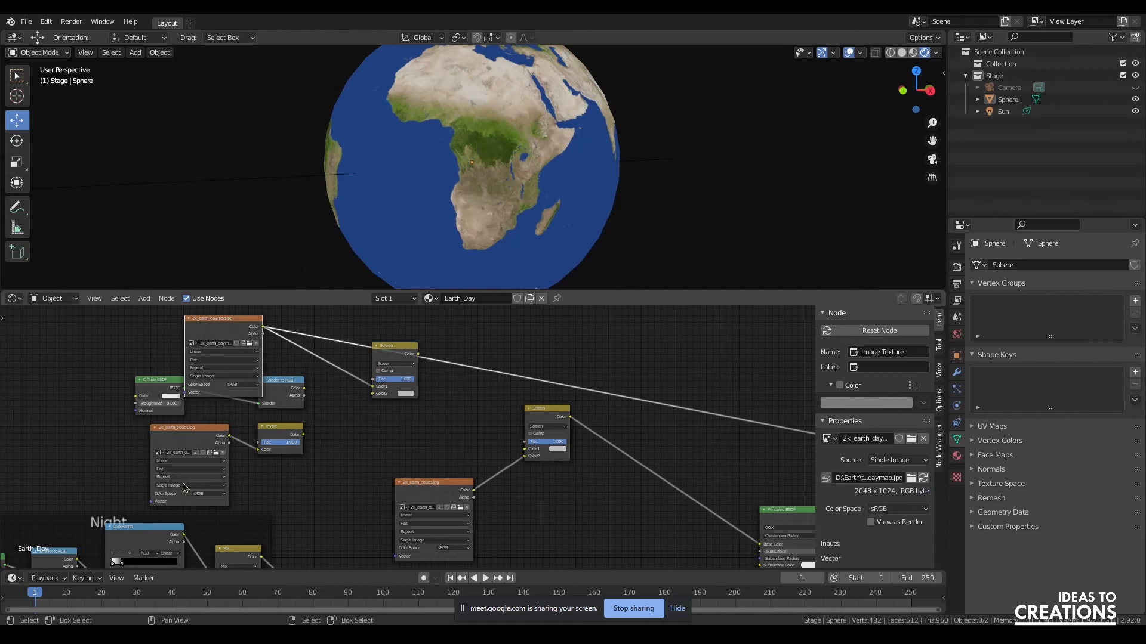
left_click_drag(390, 358, 406, 388)
left_click(543, 413, "ctrl+shift")
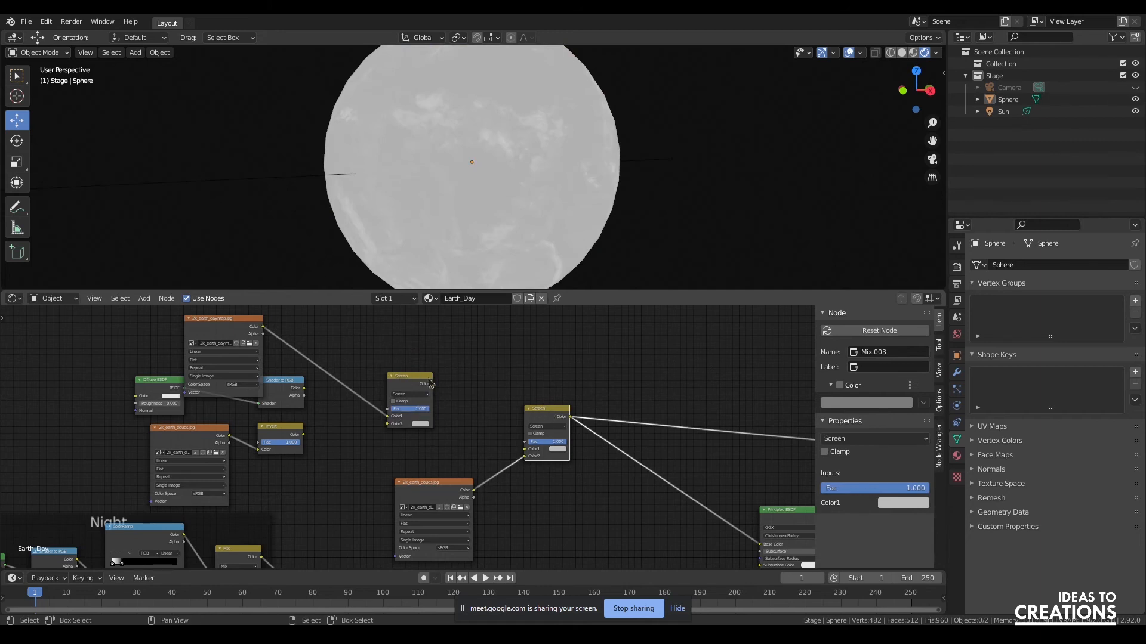
left_click_drag(433, 389, 532, 455)
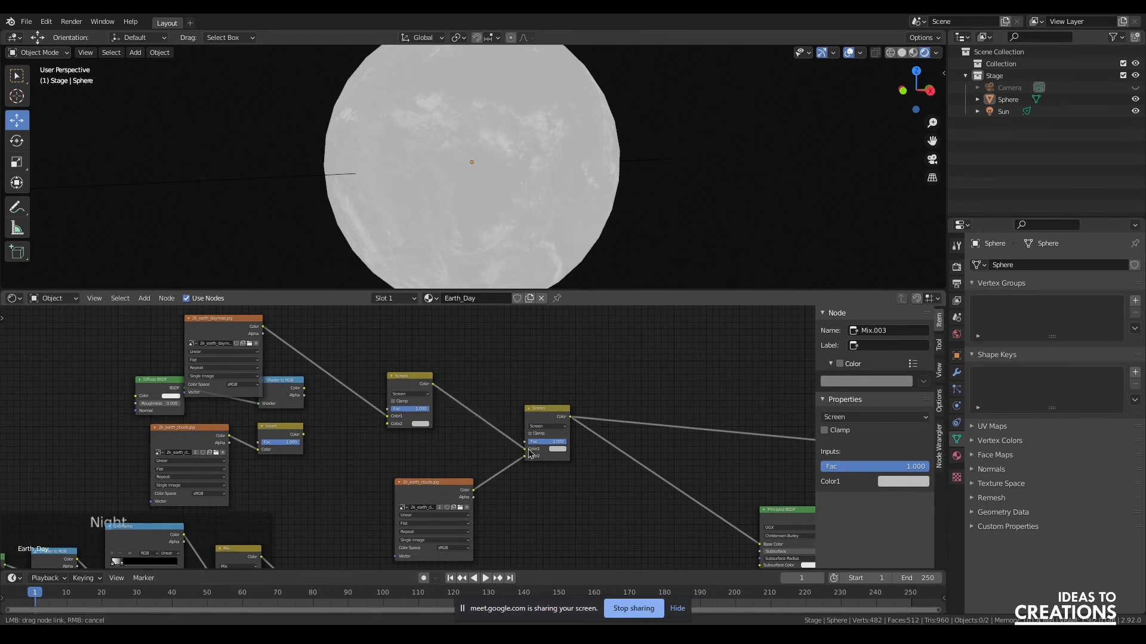
Connect the Invert node's color to the duplicated Screen's Color2, preview that Screen, and move it farther from Invert.
left_click(404, 376, "ctrl+shift")
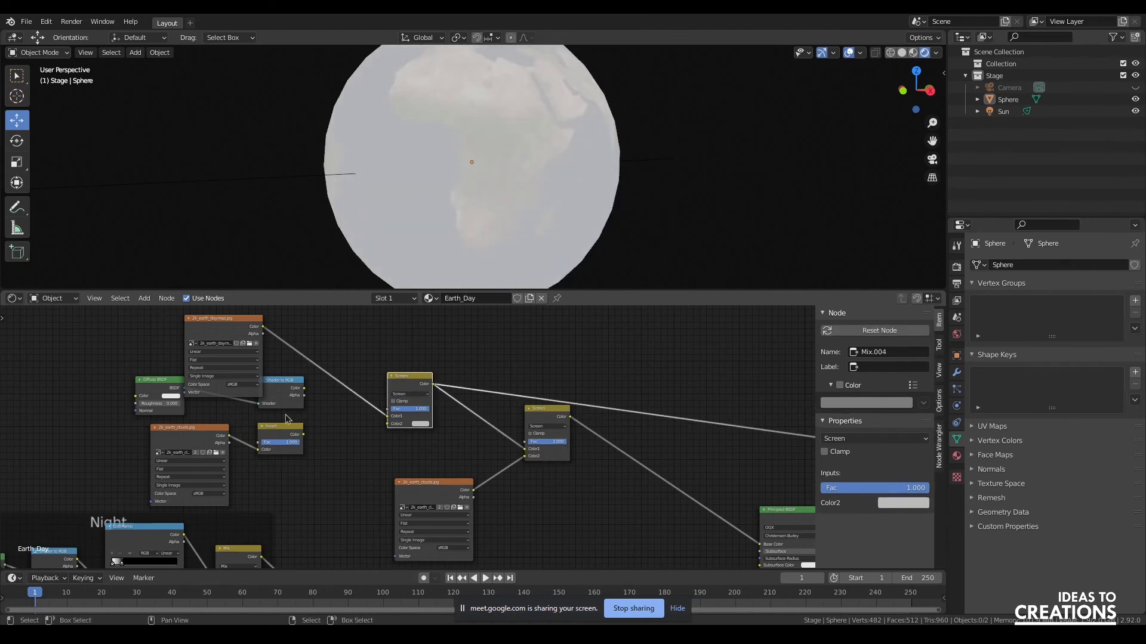
left_click(298, 442)
left_click_drag(305, 435, 388, 425)
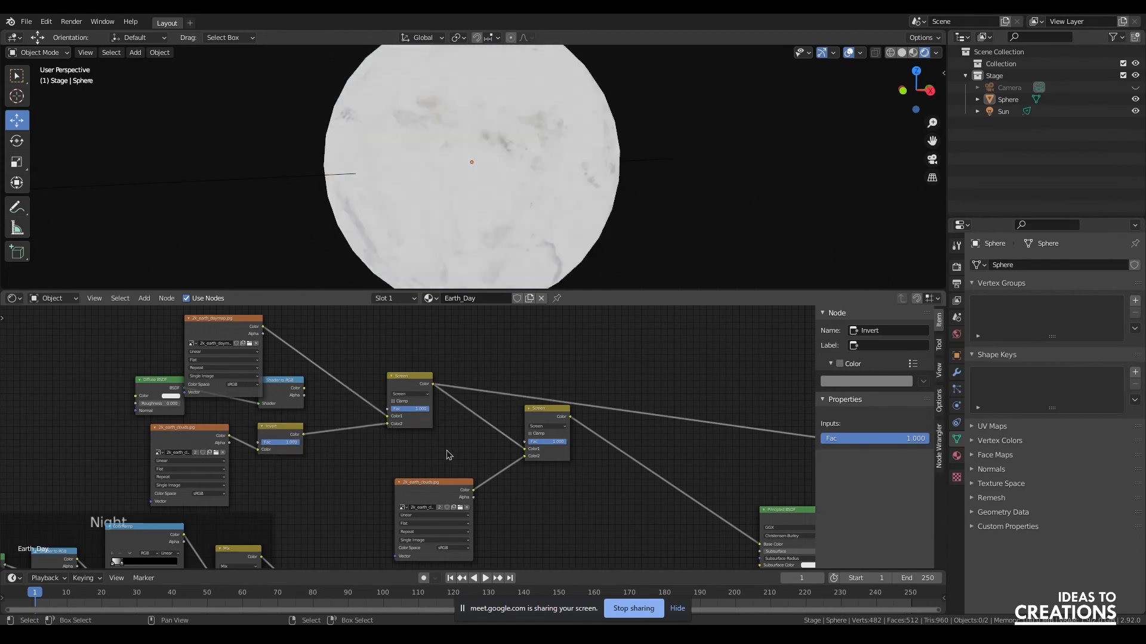
left_click_drag(433, 374, 486, 348)
Try a ColorRamp between Invert and the duplicated Screen with its white stop at 0.891, removing it again and relinking Invert to Color2.
key("shift+a")
left_click(349, 460)
type("color ramp")
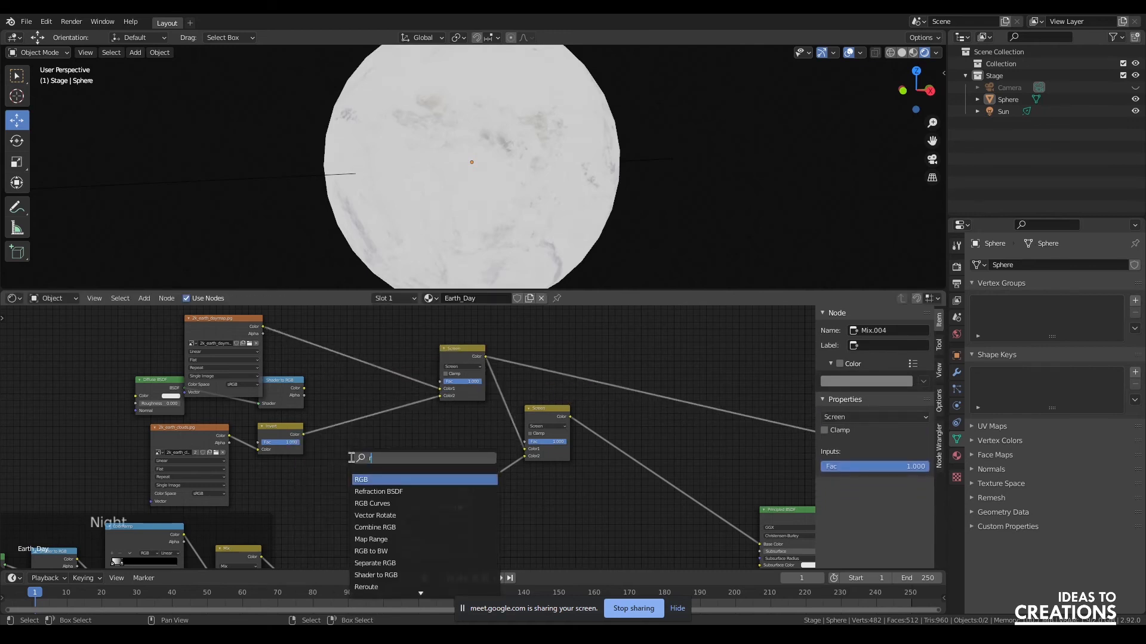
key("Return")
left_click(344, 406)
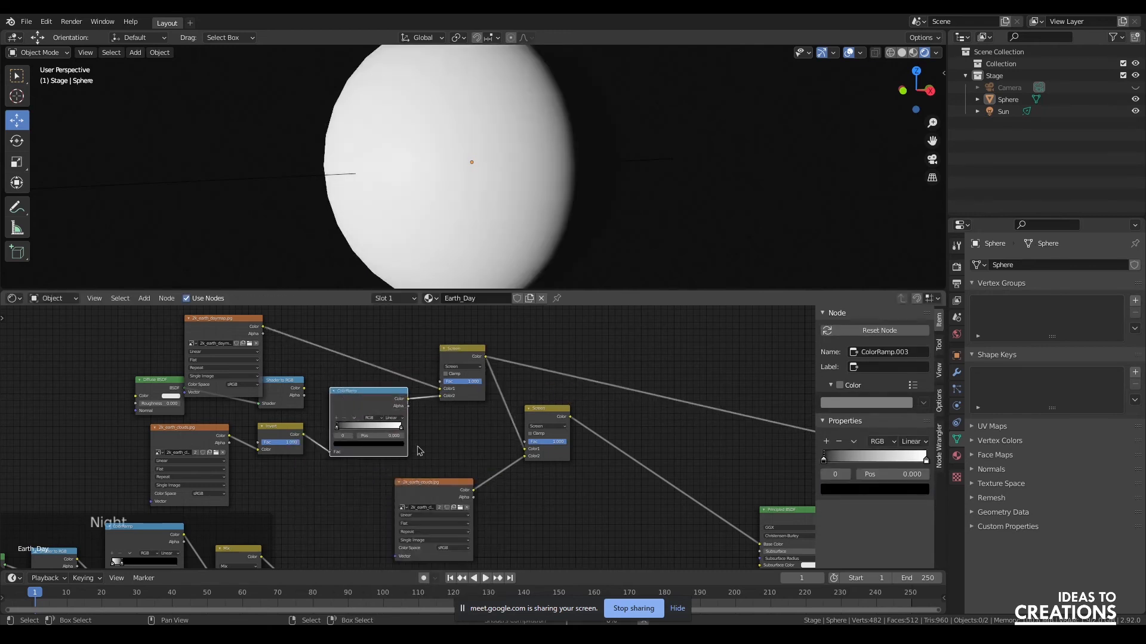
left_click_drag(336, 428, 381, 430)
left_click(393, 428)
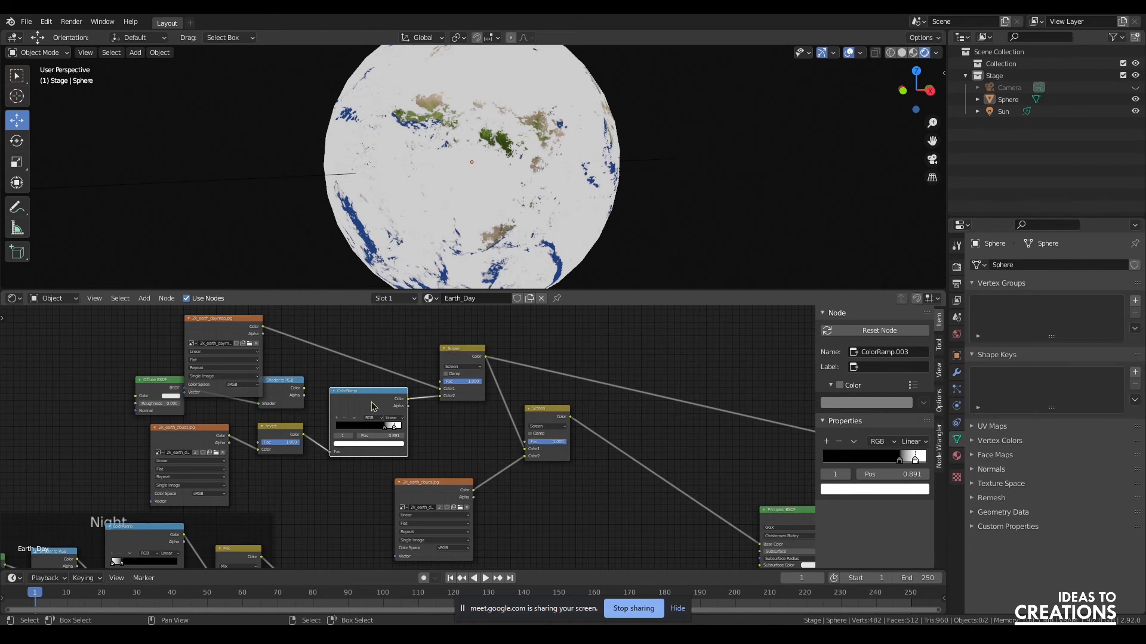
key("x")
left_click_drag(304, 435, 439, 396)
Move the Invert node to the right and insert a ColorRamp between the duplicated clouds texture and Invert.
left_click_drag(278, 431, 401, 426)
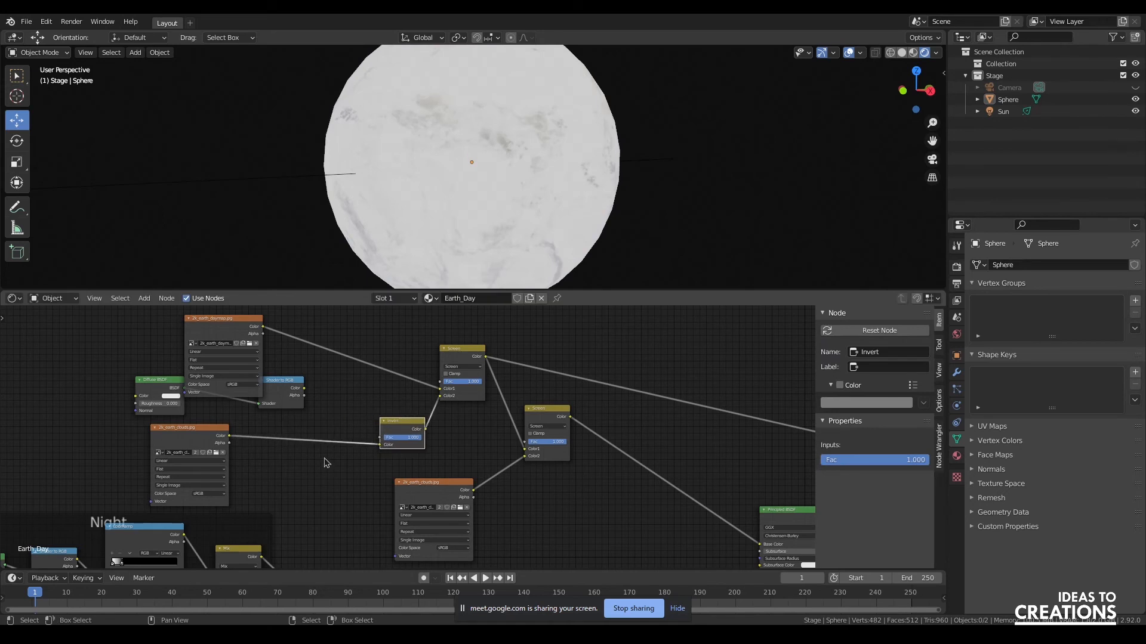
key("shift+a")
type("ramp")
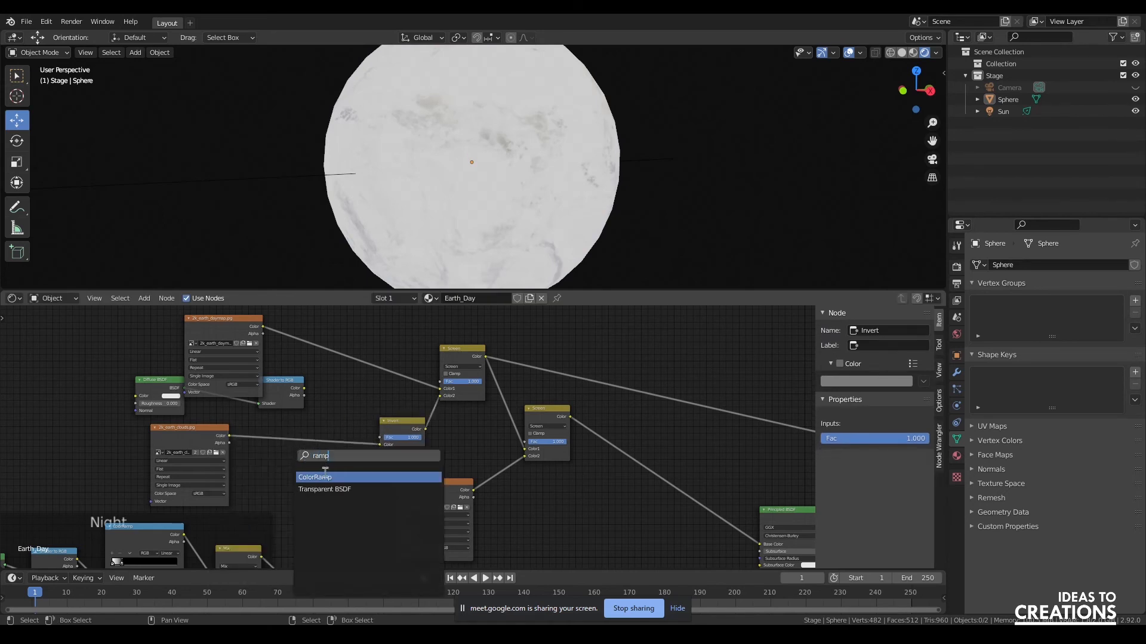
left_click(326, 477)
left_click(316, 456)
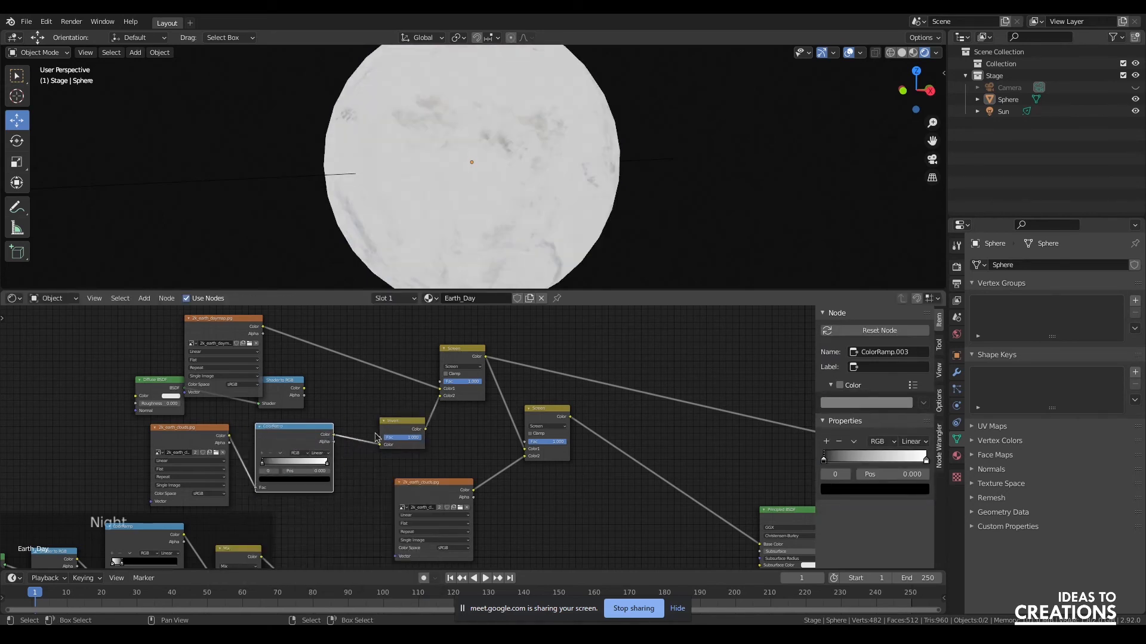
Move the ColorRamp's white stop close to its black stop and preview the ramp, Invert and duplicated Screen outputs.
mouse_move(261, 466)
left_mouse_down()
mouse_move(327, 467)
mouse_move(259, 468)
left_mouse_up()
left_click(333, 464)
left_click_drag(334, 465, 286, 465)
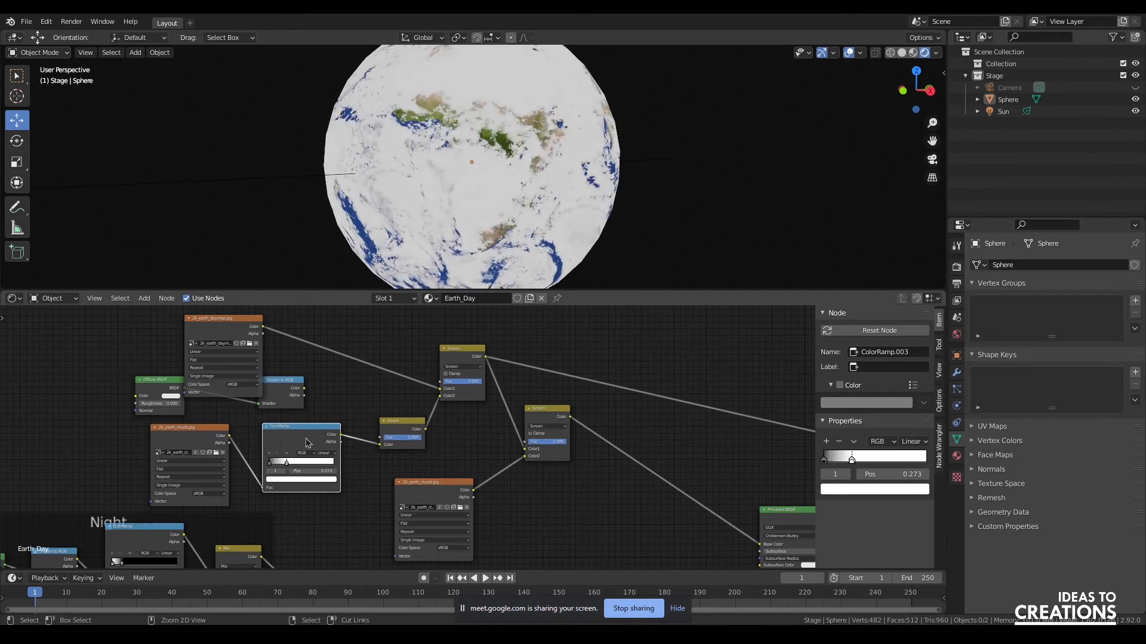
left_click(306, 438, "ctrl+shift")
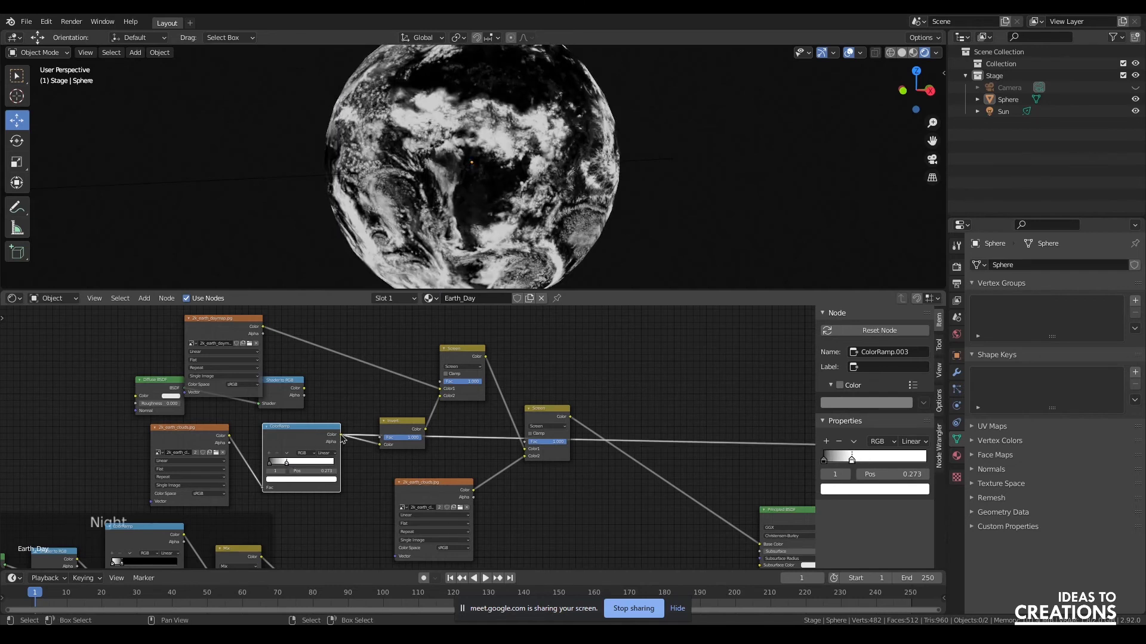
left_click_drag(287, 464, 278, 463)
left_click(394, 428, "ctrl+shift")
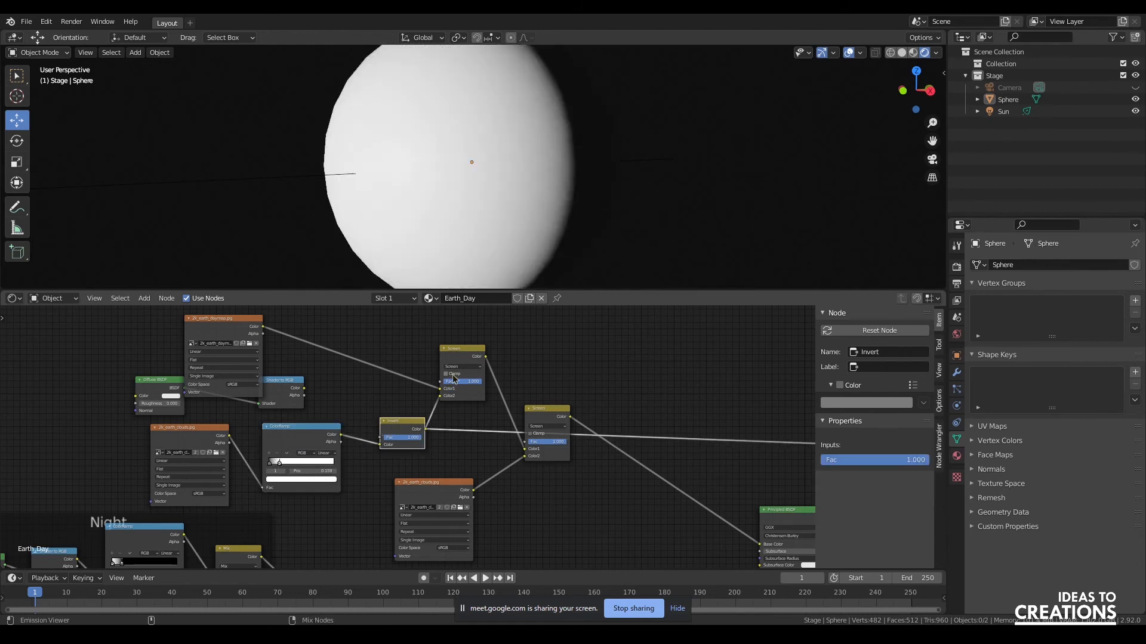
left_click(471, 360, "ctrl+shift")
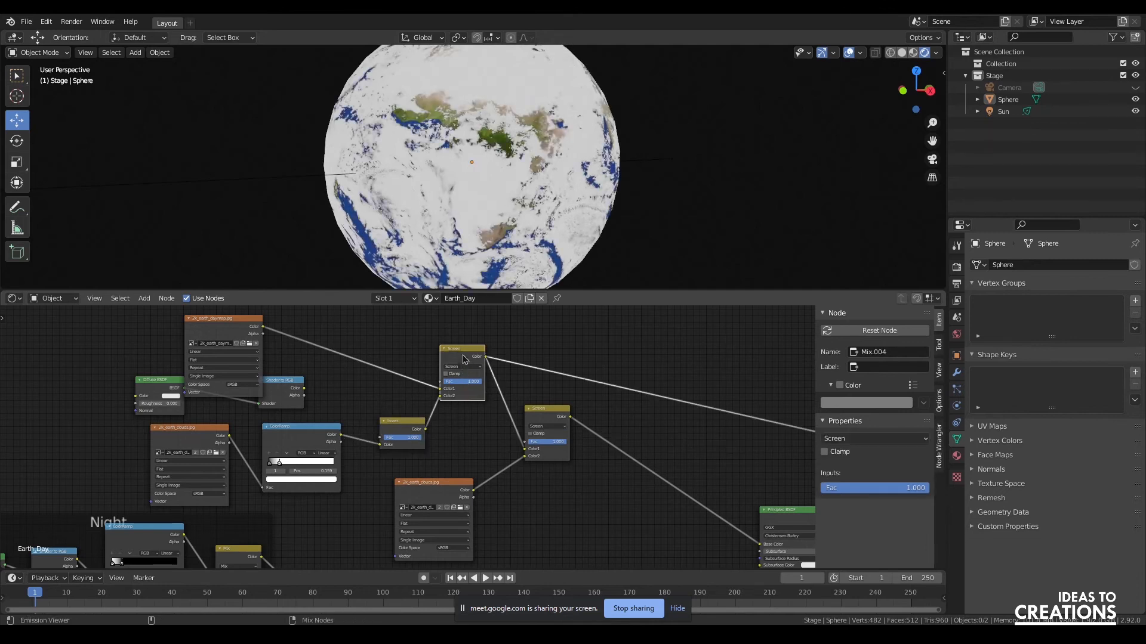
Change the duplicated Screen node's blend mode to Multiply and preview the Multiply, final Screen and Principled BSDF outputs in turn.
left_click(544, 417, "ctrl+shift")
left_click(303, 443)
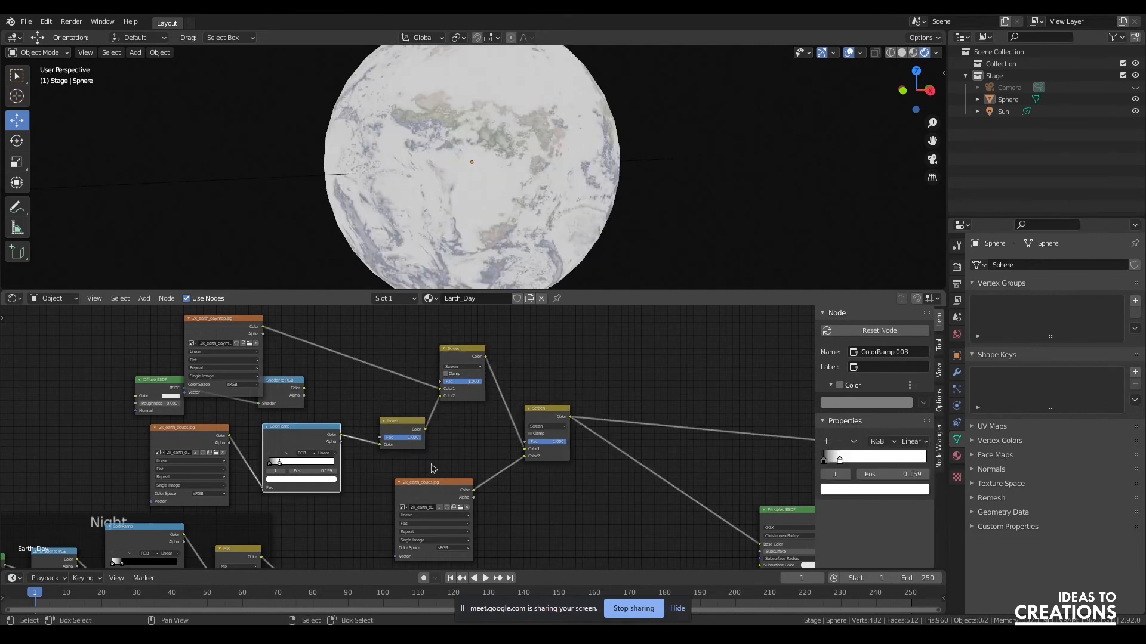
left_click(461, 366)
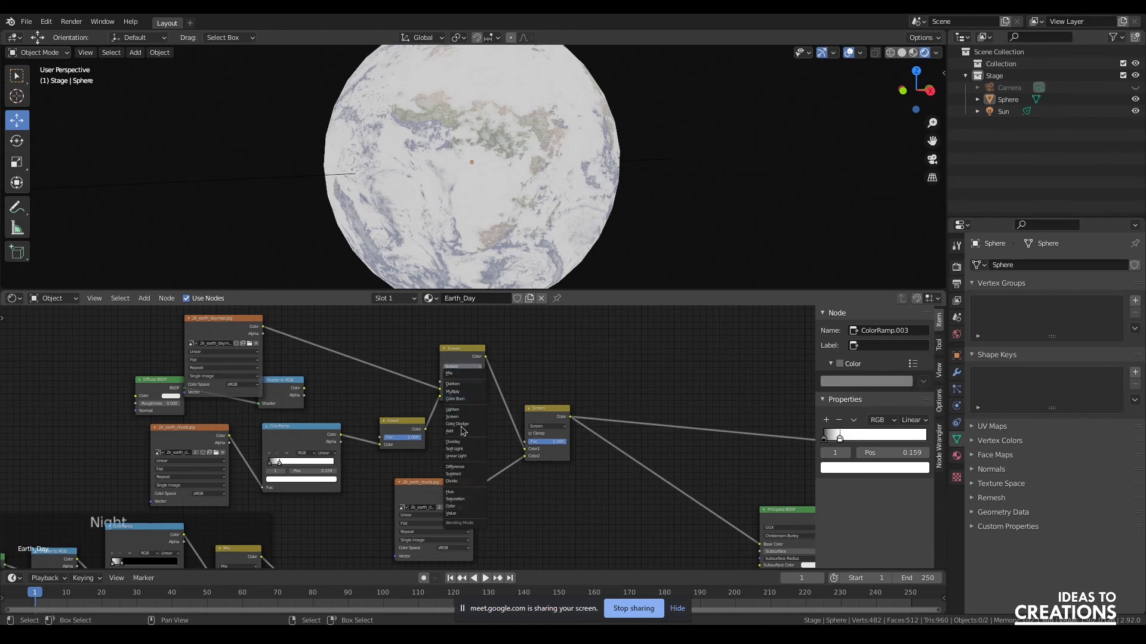
left_click(470, 366)
left_click(471, 361, "ctrl+shift")
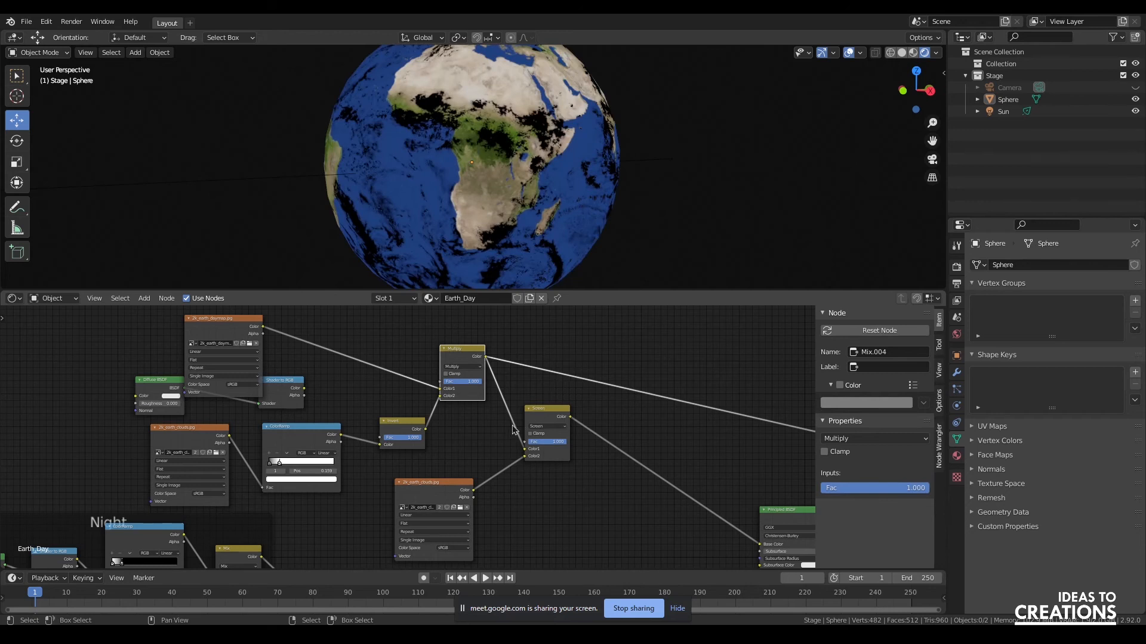
left_click(556, 408, "ctrl+shift")
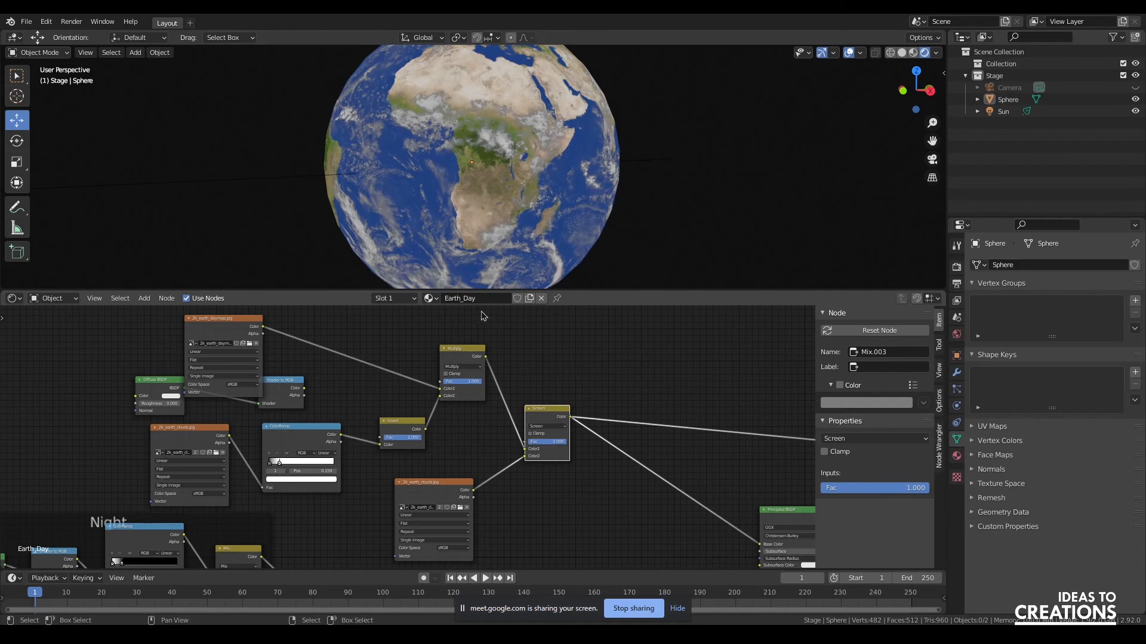
middle_click_drag(599, 482, 511, 445)
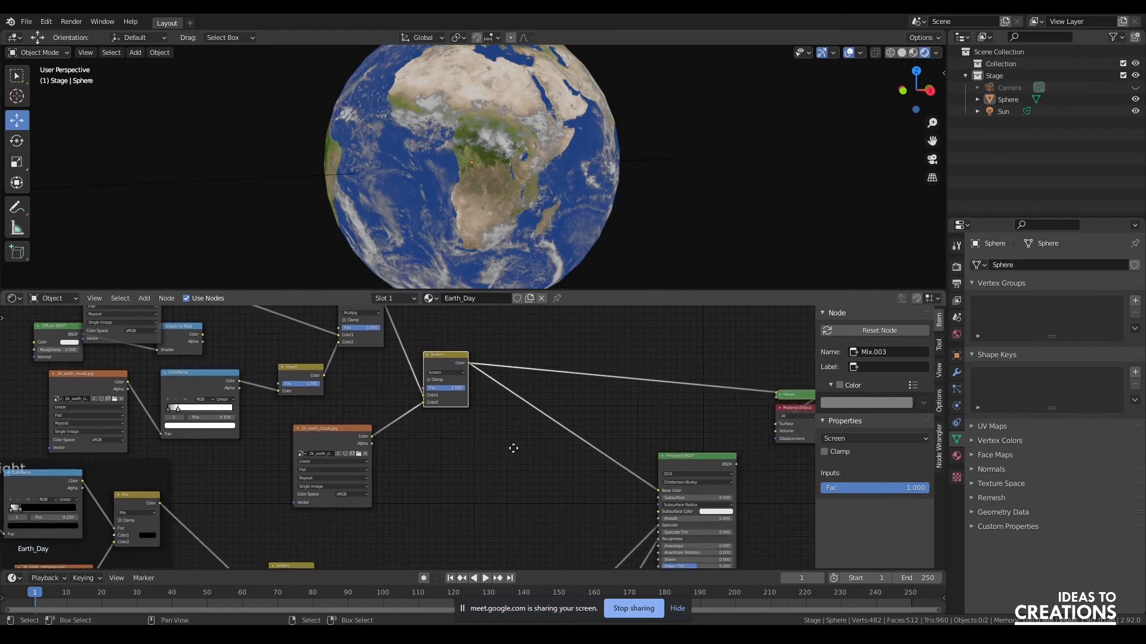
left_click(701, 456, "ctrl+shift")
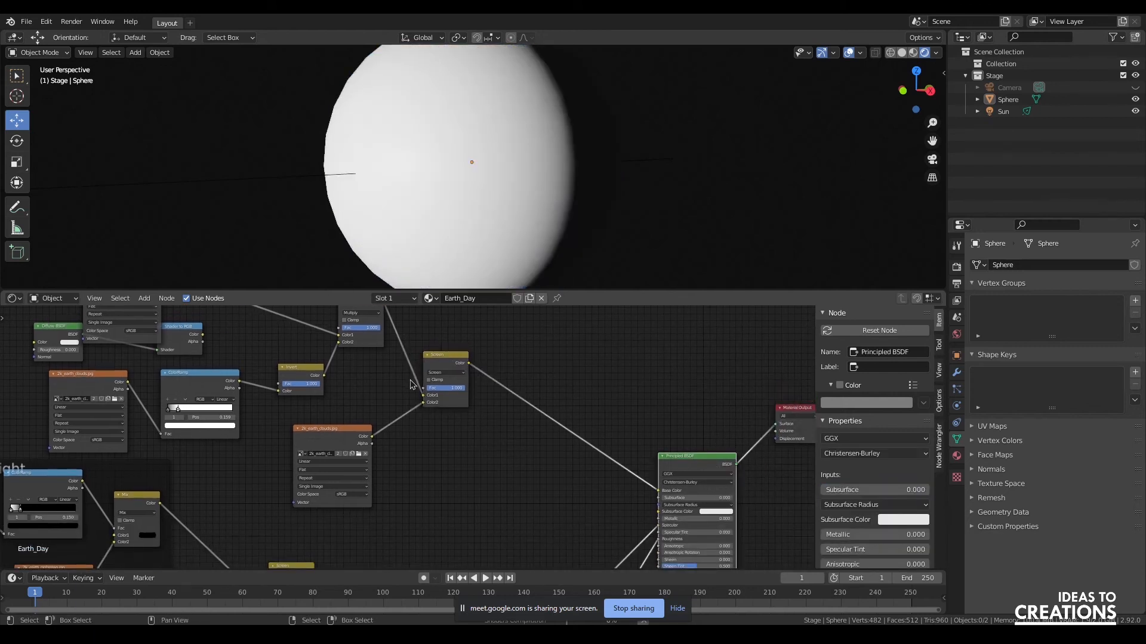
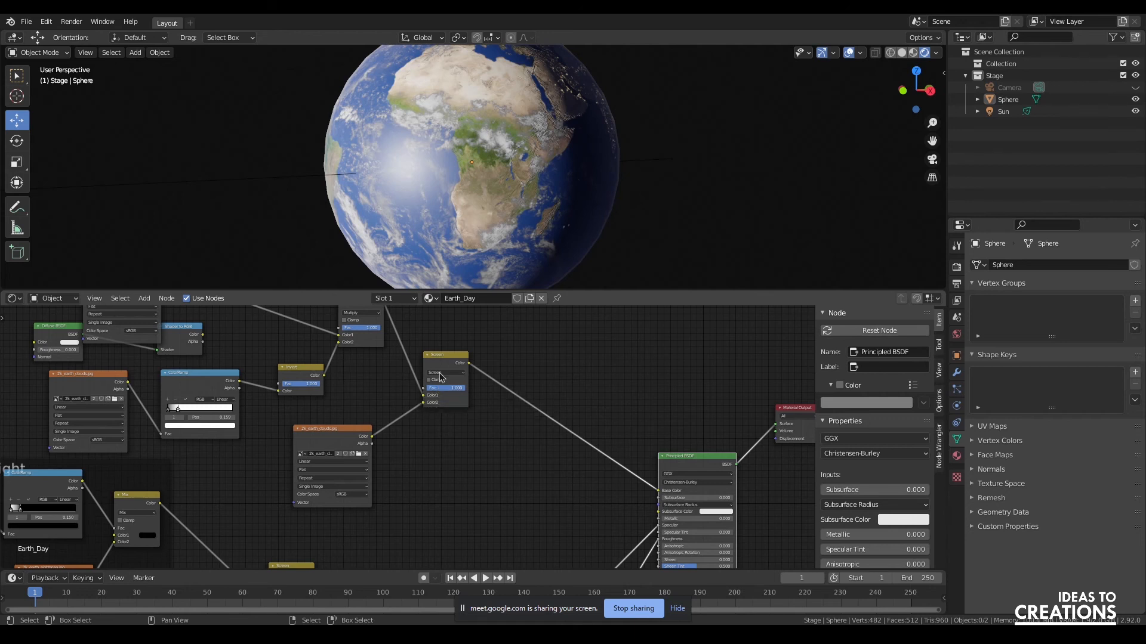
Move the day map texture node higher and shift the cloud shadow ColorRamp's white stop to 0.250.
middle_click_drag(259, 425, 519, 478)
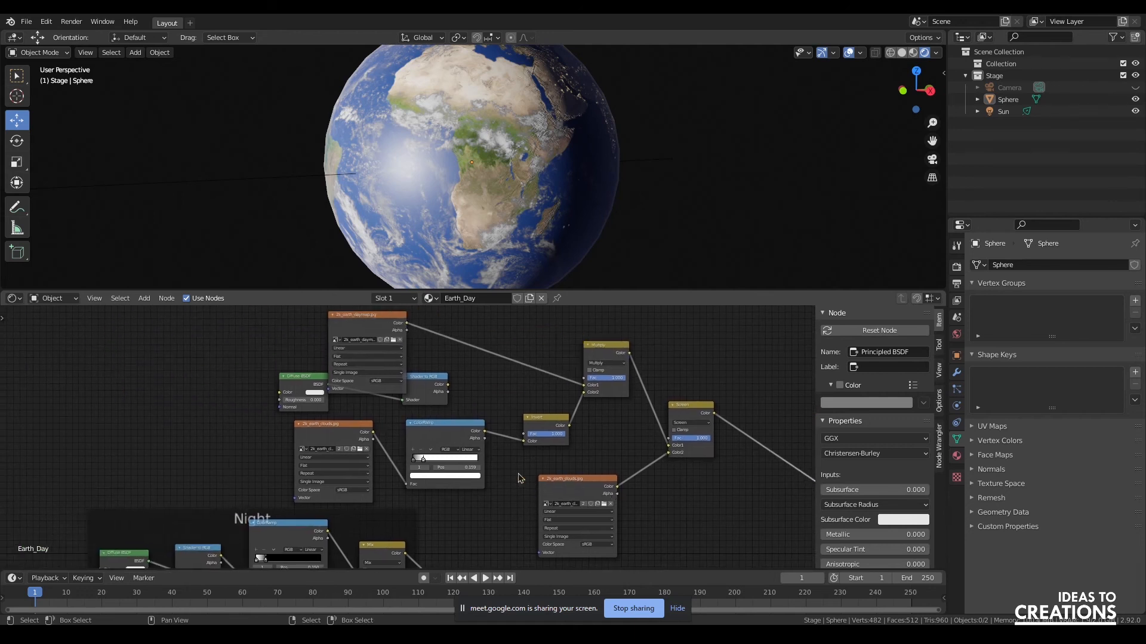
left_click_drag(369, 332, 375, 302)
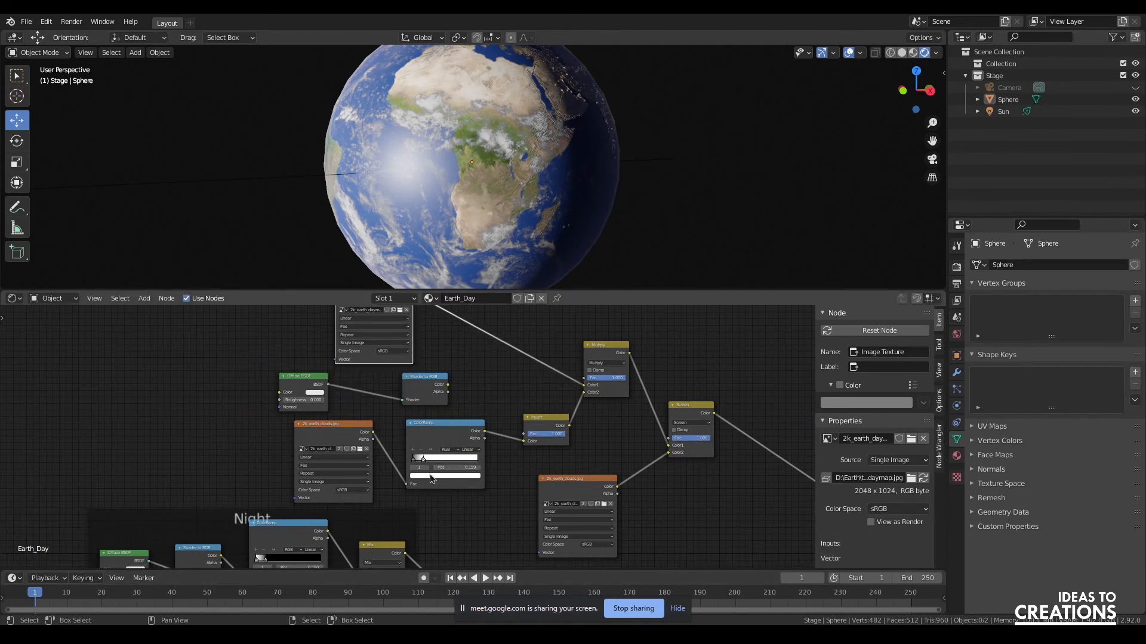
mouse_move(425, 462)
left_mouse_down()
mouse_move(460, 463)
mouse_move(432, 463)
left_mouse_up()
Add Texture Coordinate and Mapping nodes to the duplicated clouds texture and place them up and to its left.
left_click(354, 441)
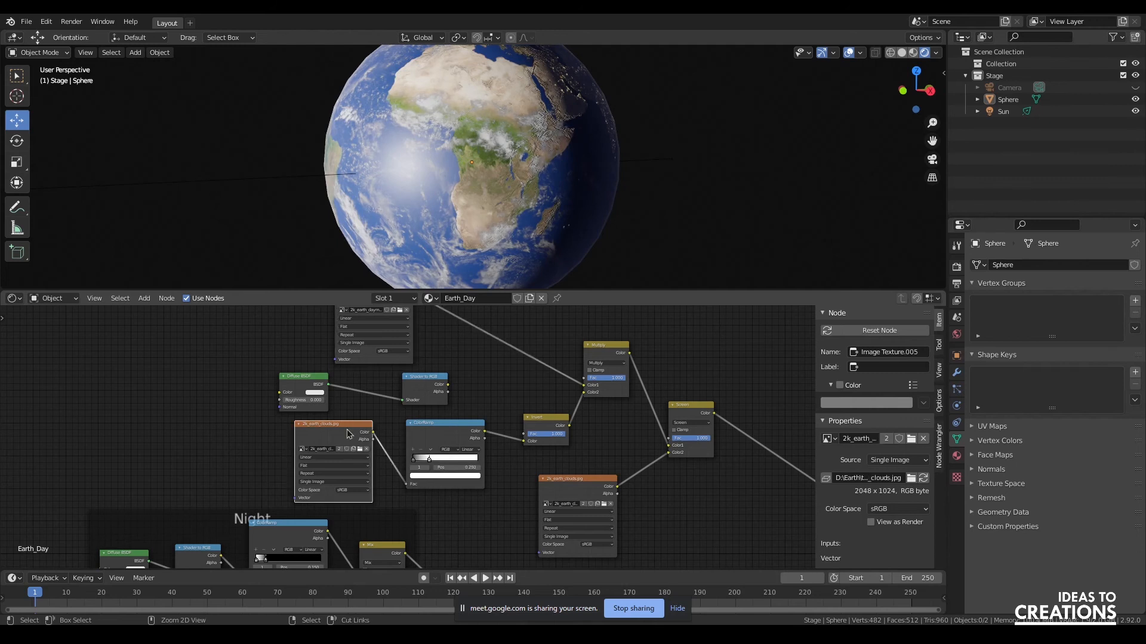
key("ctrl+t")
left_click_drag(220, 425, 174, 378)
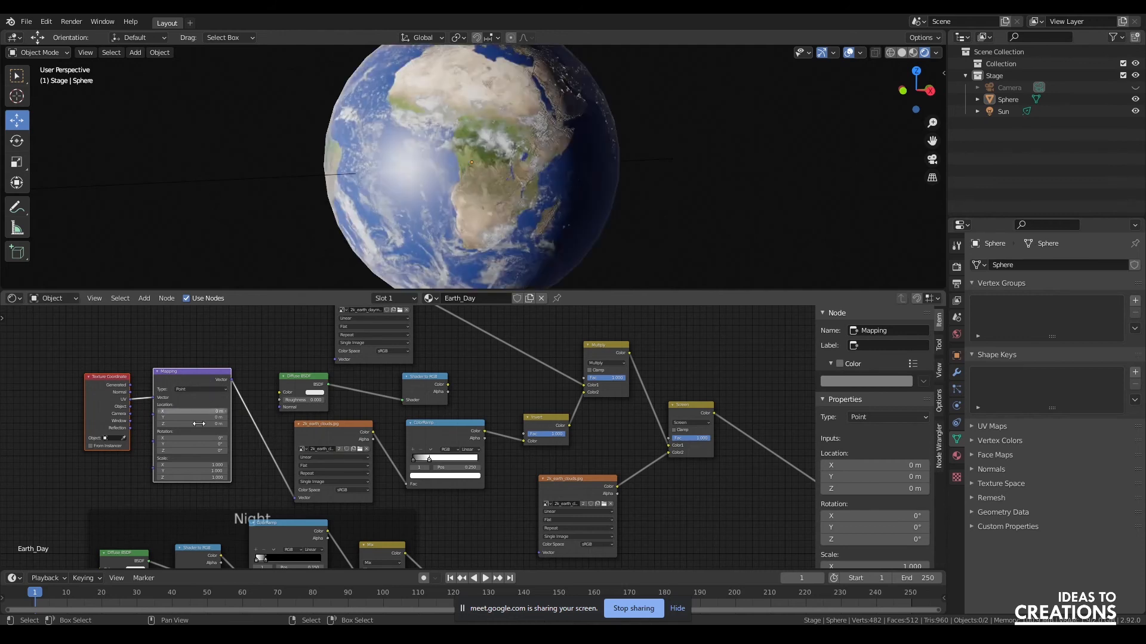
Try offsetting the cloud shadows with the Mapping node's Y location, including 0.01 m, and undo the changes.
middle_click_drag(196, 431, 231, 428)
scroll(231, 428, "up", 8)
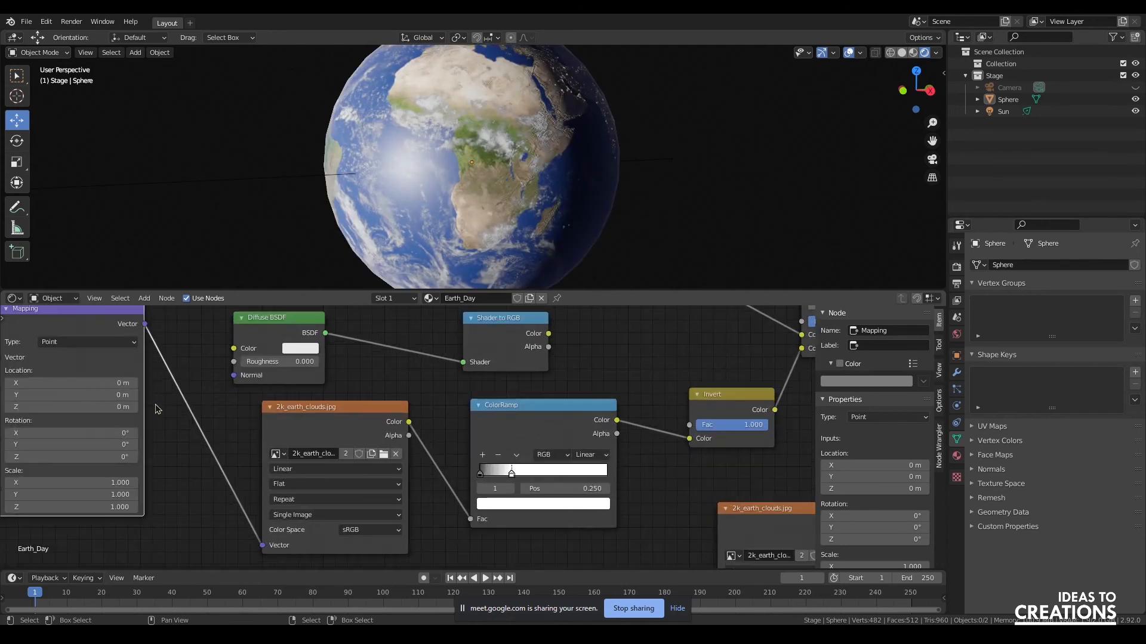
left_click_drag(88, 406, 62, 395)
key("Escape")
key("ctrl+z")
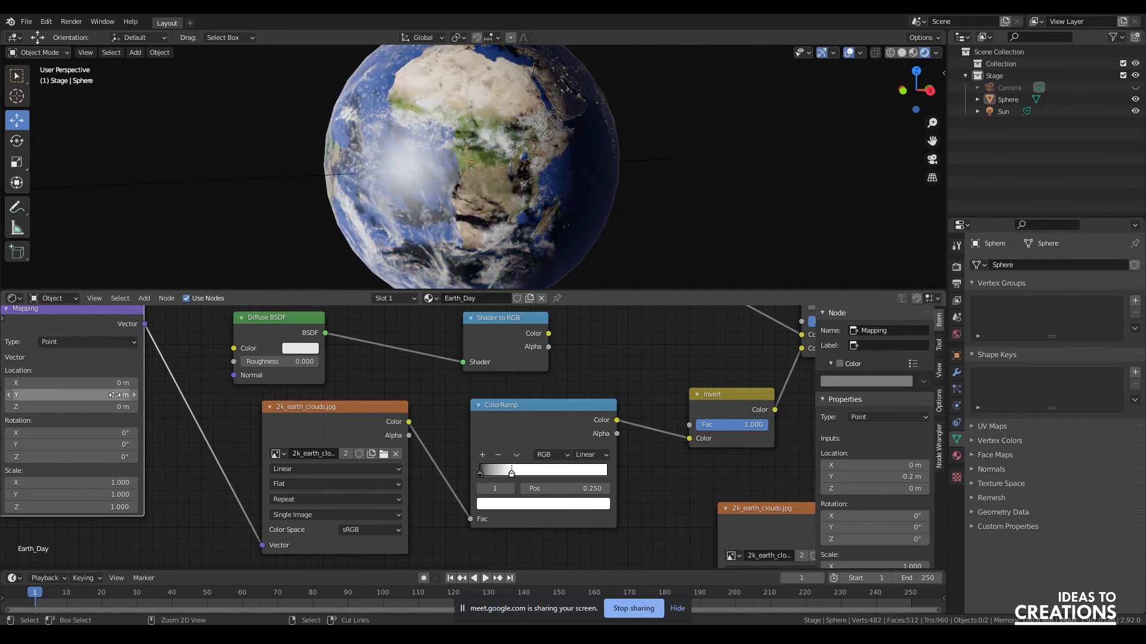
key("ctrl+z")
left_click(89, 395)
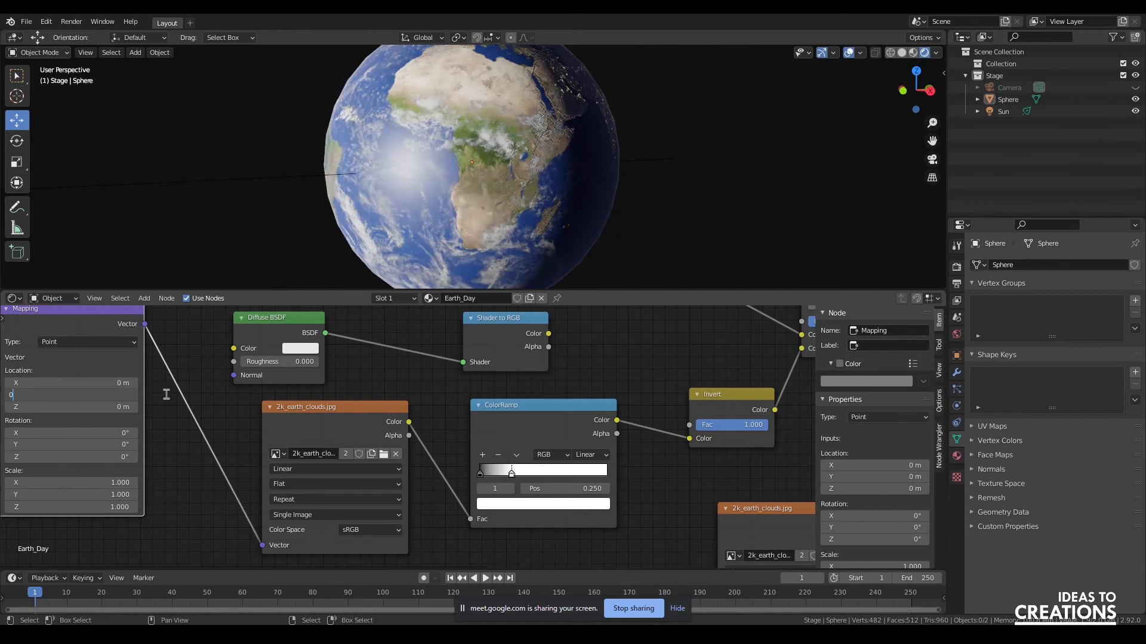
type("0.01")
key("Return")
key("ctrl+z")
Set the Mapping node's Y rotation to 14.2° to offset the cloud shadows, and enlarge the 3D viewport.
left_click_drag(89, 444, 107, 445)
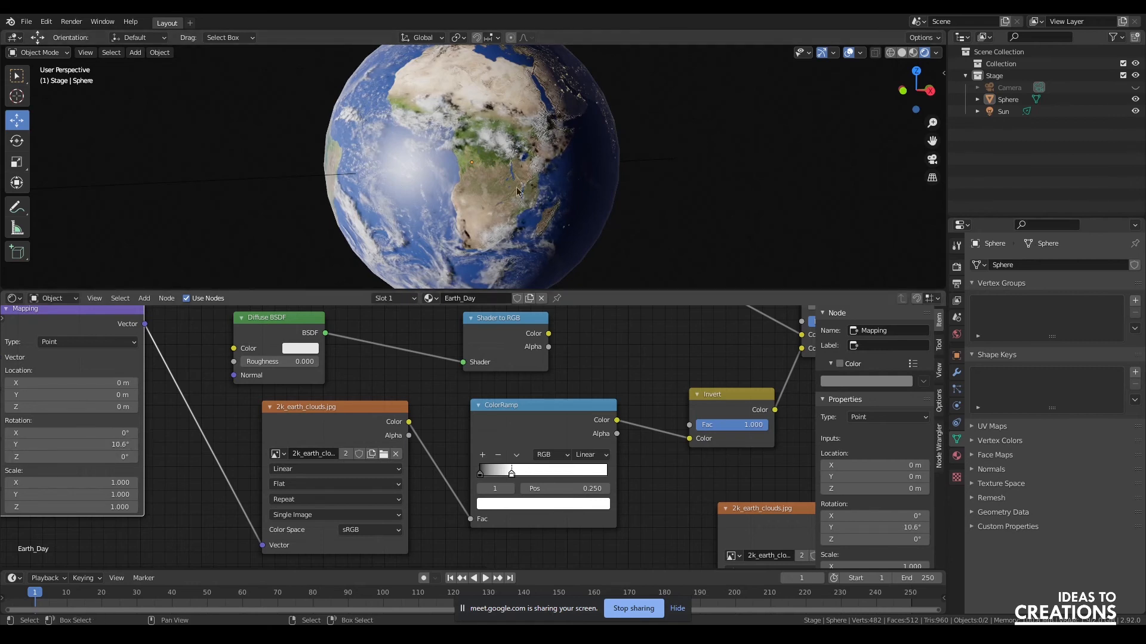
scroll(518, 179, "down", 2)
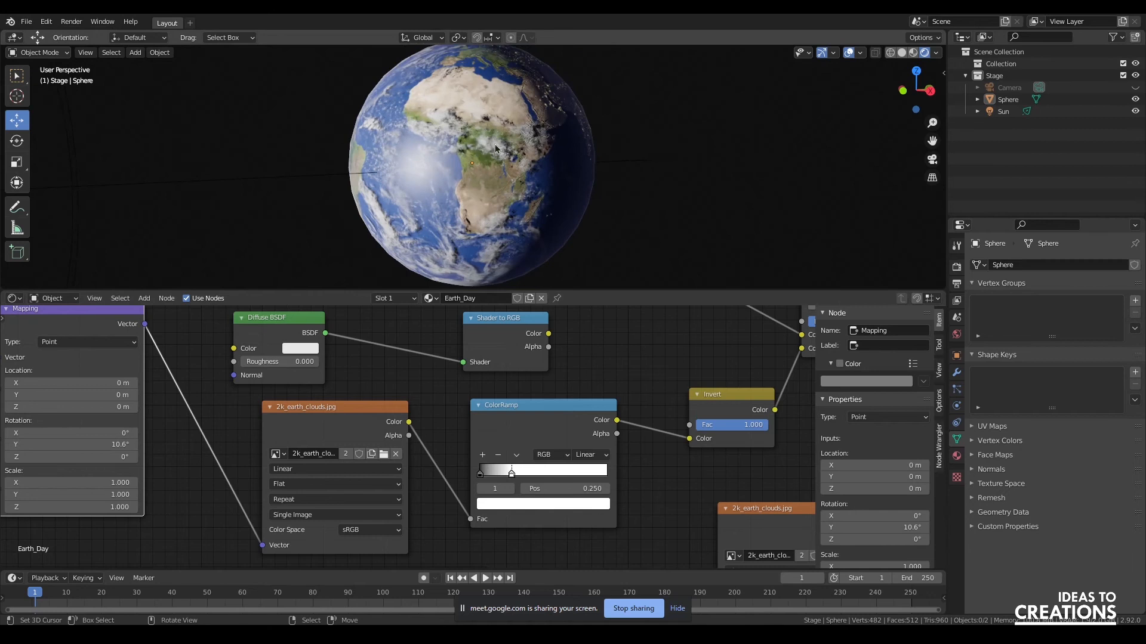
left_click_drag(75, 445, 82, 446)
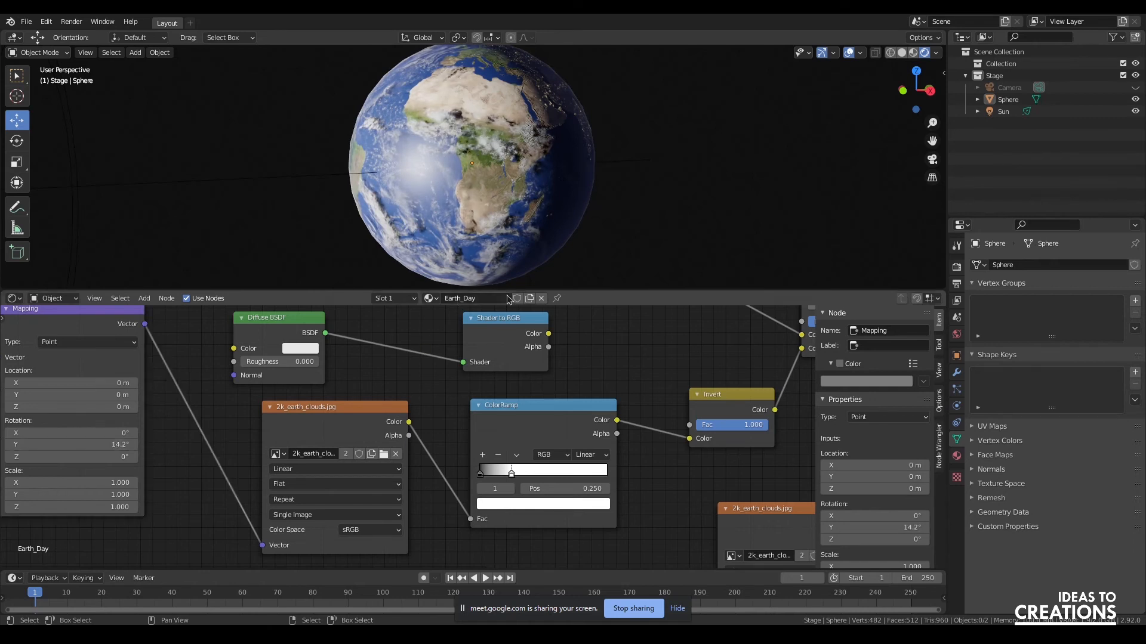
left_click_drag(509, 292, 489, 365)
scroll(488, 362, "up", 2)
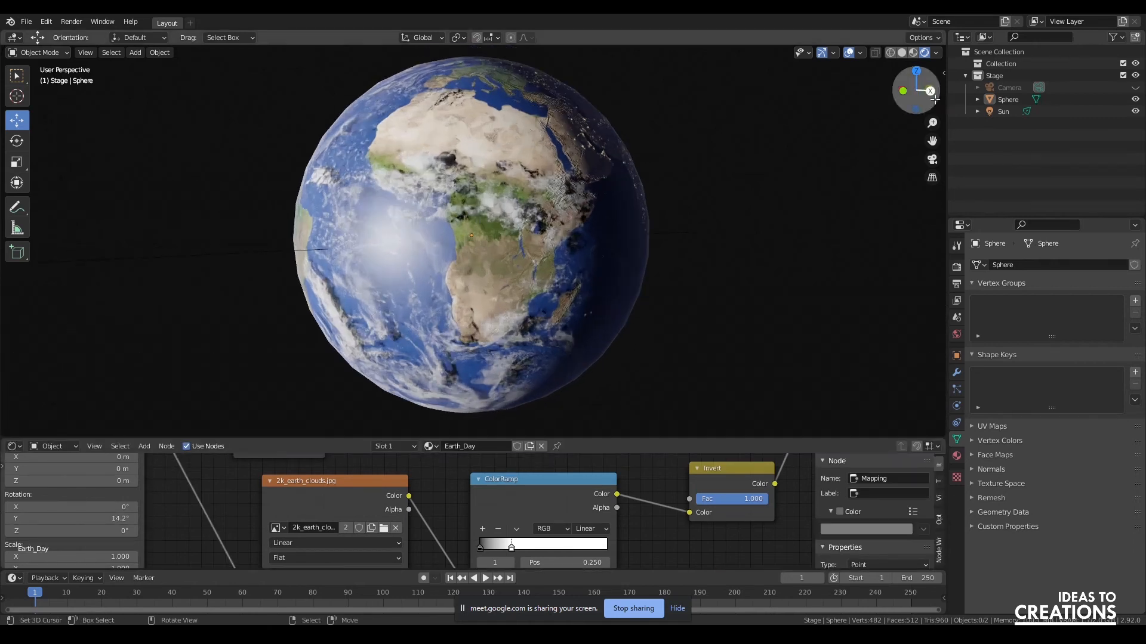
left_click_drag(923, 97, 886, 96)
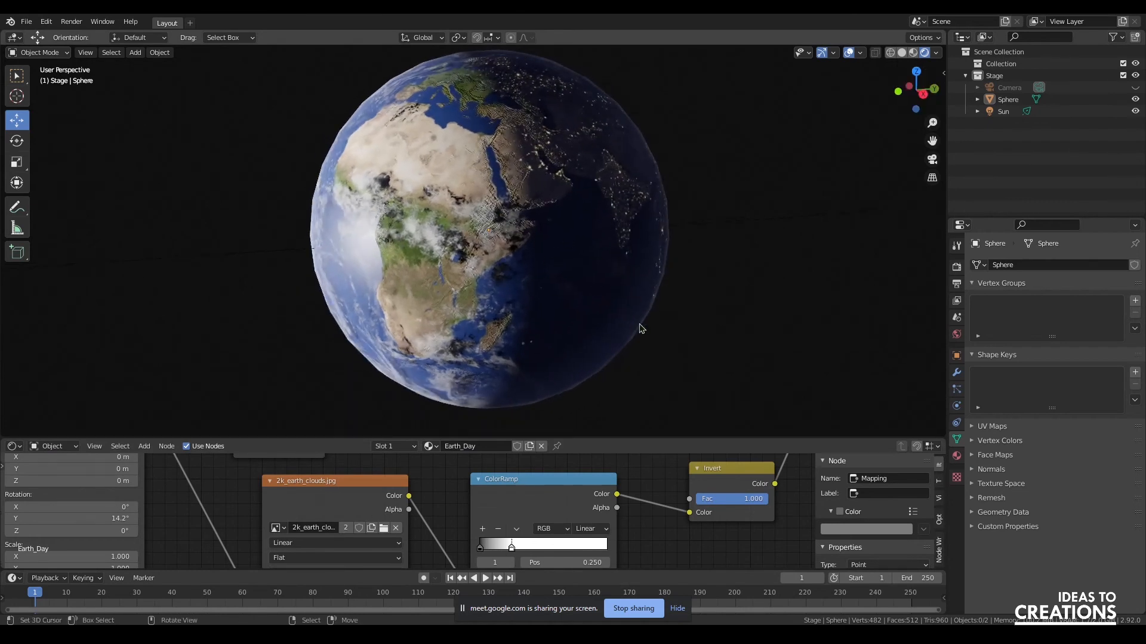
scroll(600, 283, "down", 3)
Try rotating the Earth sphere with the Rotate tool, undo it and deselect the sphere.
left_click(511, 211)
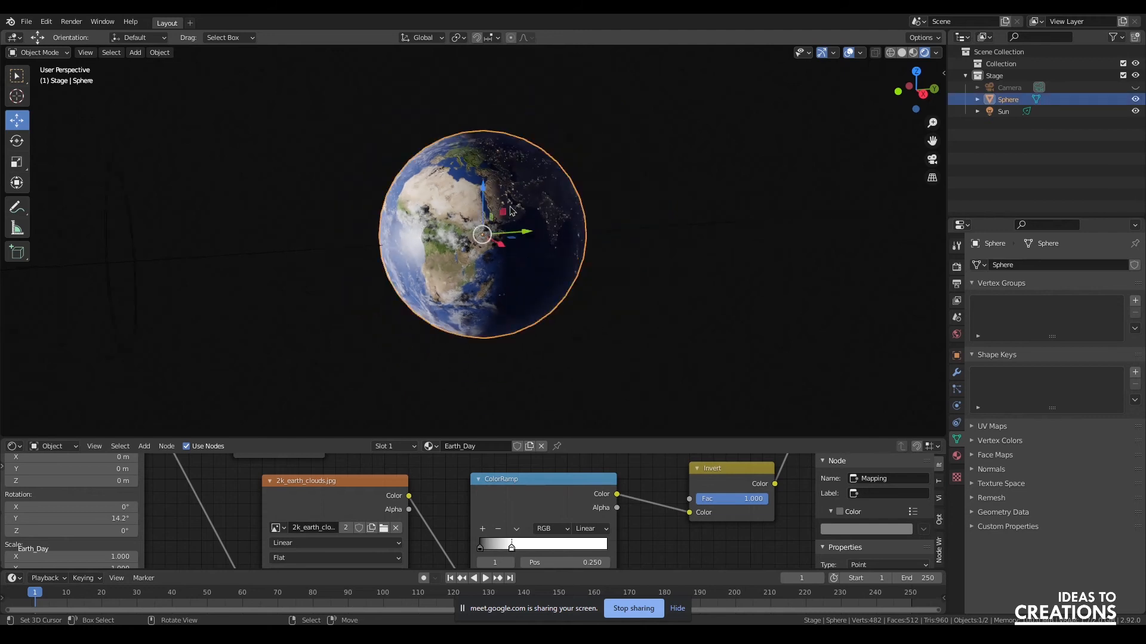
left_click(16, 141)
mouse_move(446, 251)
left_mouse_down()
mouse_move(406, 208)
mouse_move(358, 215)
mouse_move(418, 182)
mouse_move(459, 189)
mouse_move(520, 169)
mouse_move(637, 184)
mouse_move(605, 212)
mouse_move(571, 204)
mouse_move(555, 215)
mouse_move(627, 209)
mouse_move(460, 224)
mouse_move(392, 250)
mouse_move(519, 215)
mouse_move(451, 231)
left_mouse_up()
key("ctrl+z")
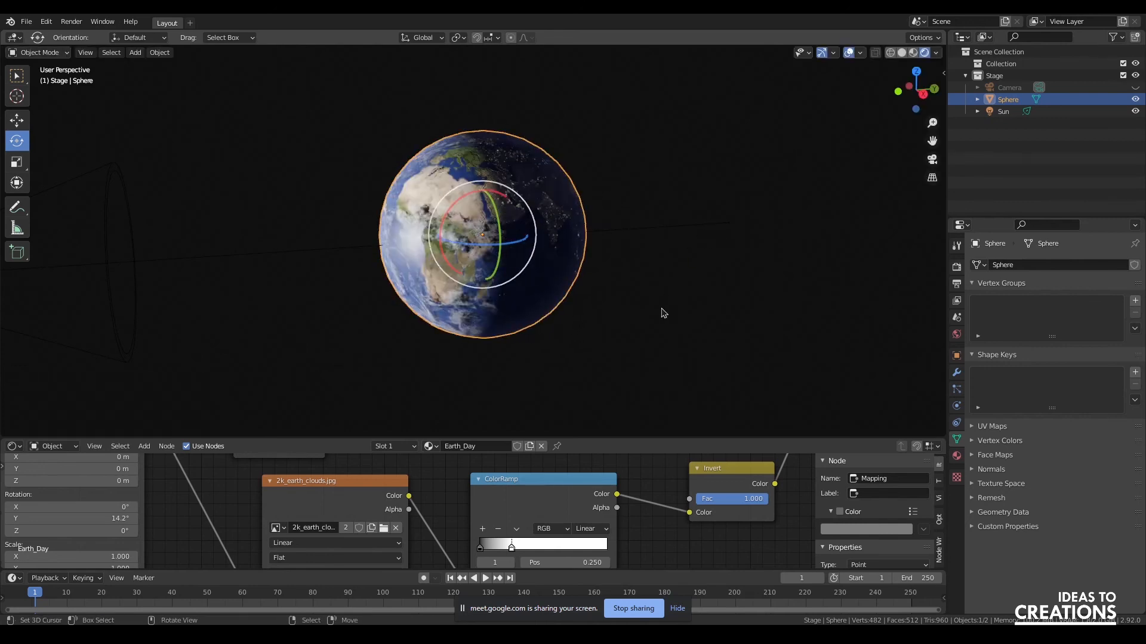
left_click(660, 312)
left_click_drag(475, 437, 475, 410)
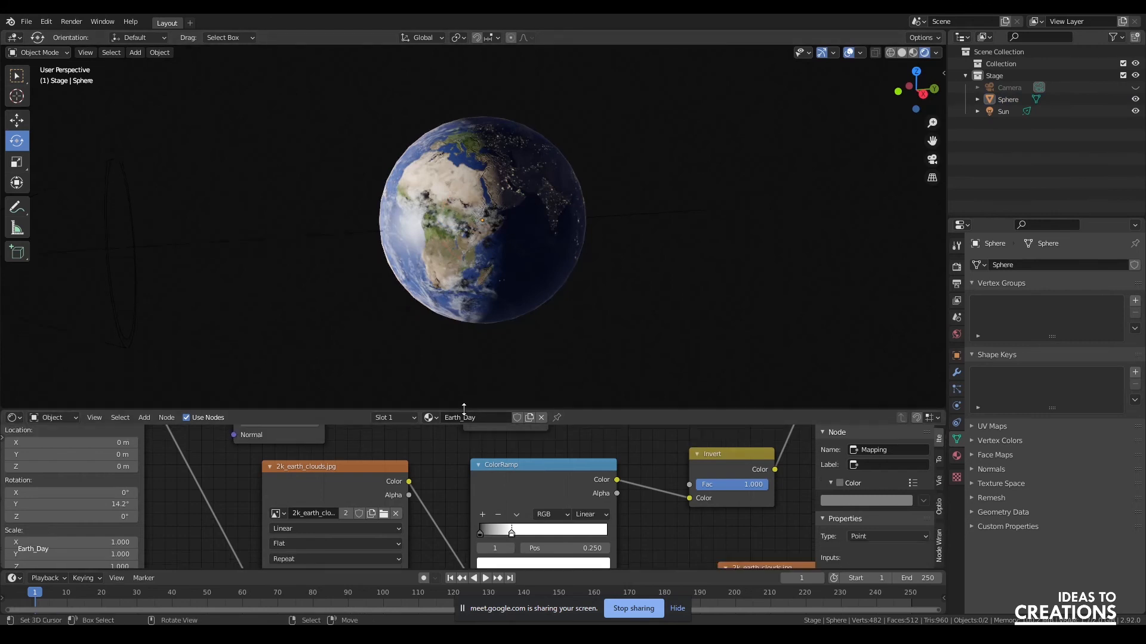
Place the 3D cursor in empty space beside the Earth and add a UV sphere there.
left_click(498, 227)
left_click(686, 234)
key("shift+a")
right_click(678, 121, "shift")
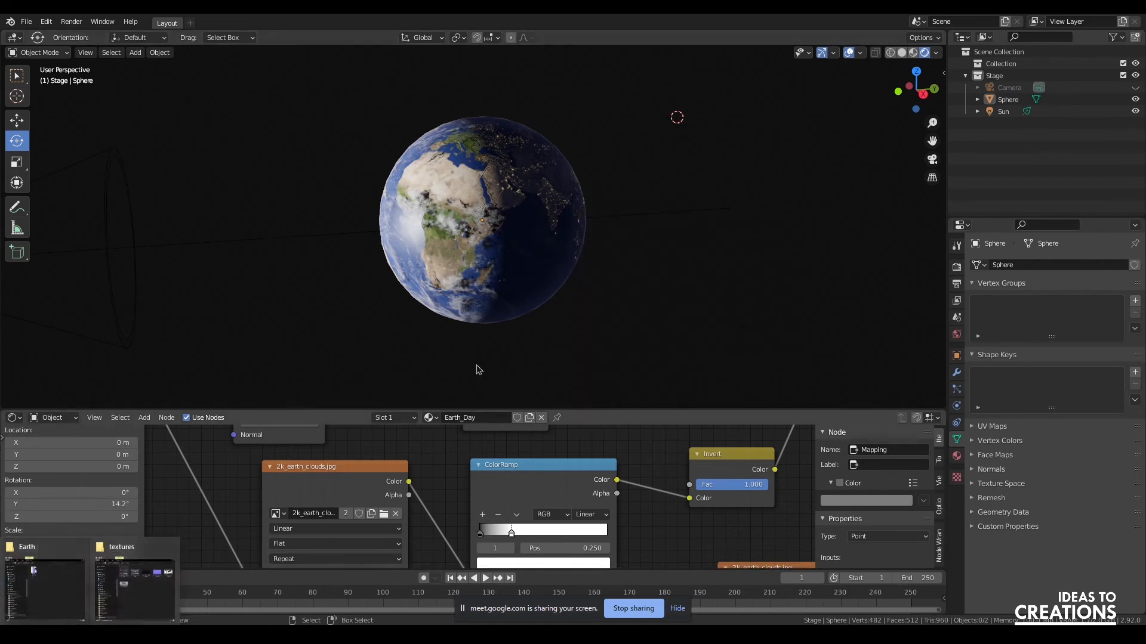
left_click(706, 196)
left_click(692, 169)
key("shift+a")
mouse_move(710, 278)
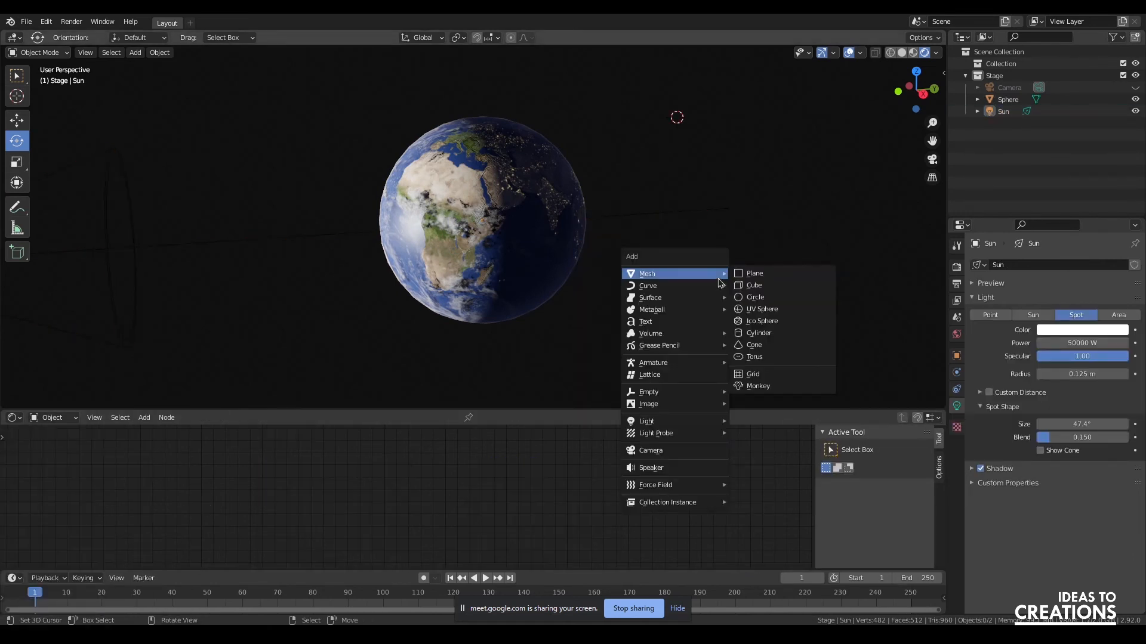
left_click(764, 310)
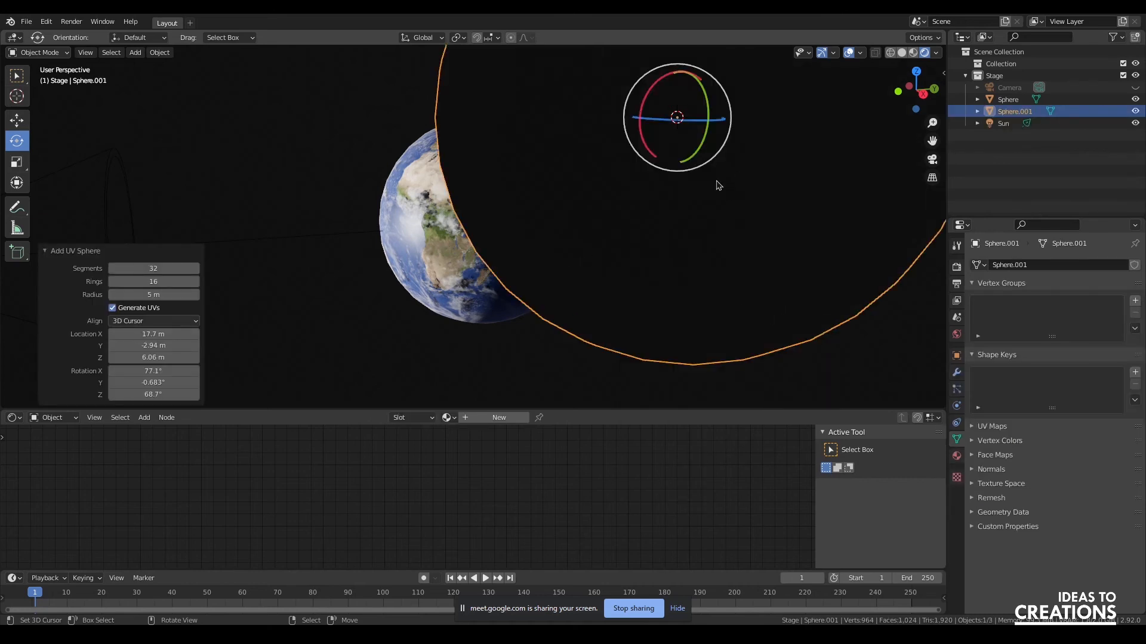
Clear the new sphere's location and rotation and scale it down twice, the second time by a factor of 0.596.
key("alt+g")
key("s")
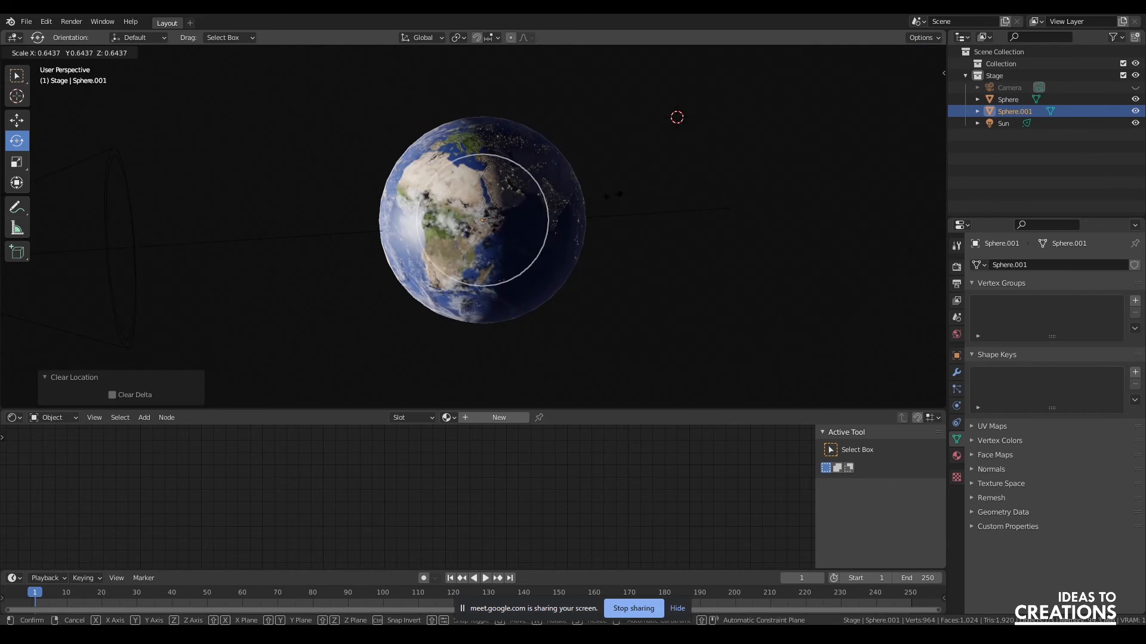
left_click(587, 209)
key("alt+r")
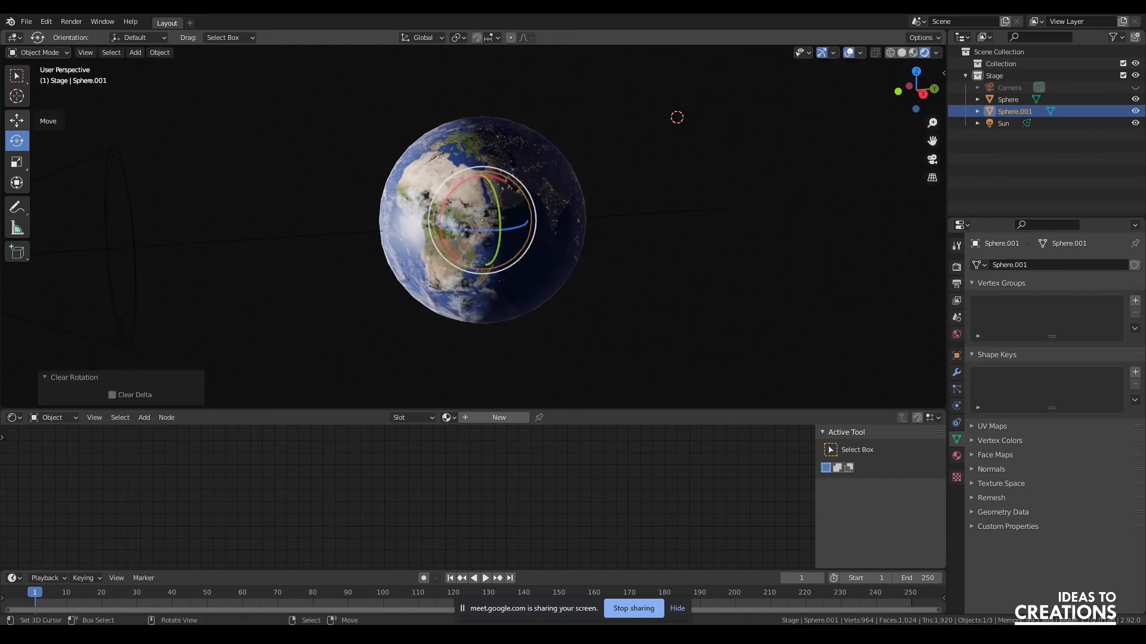
key("s")
left_click(651, 188)
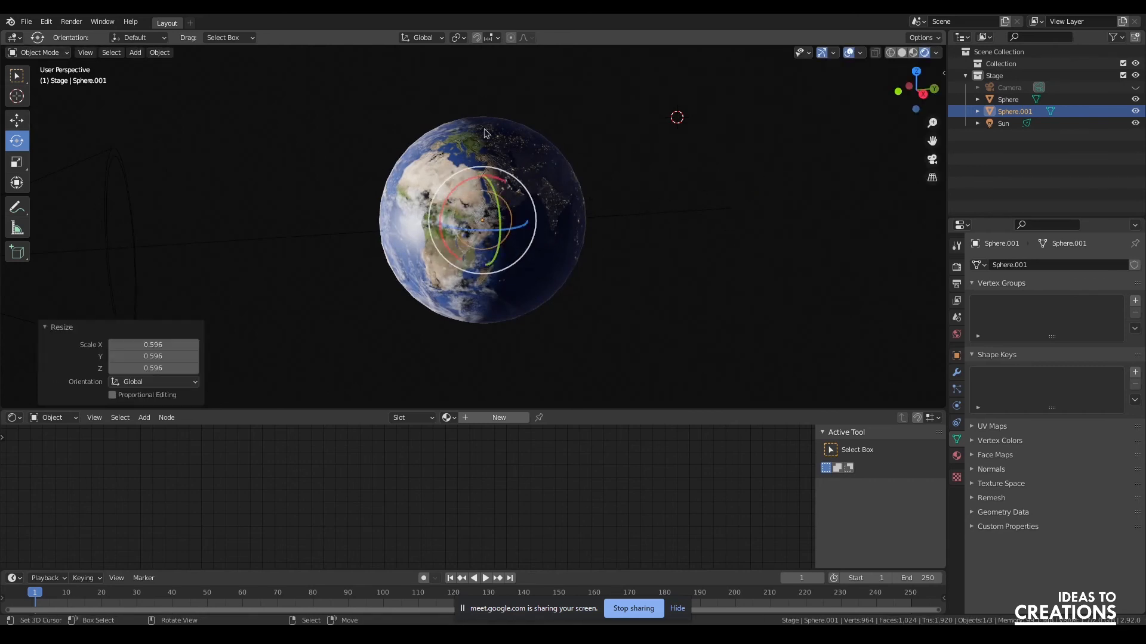
In Edit Mode, move the new sphere's mesh along Y by -11.681 m and a further -2.0577 m, away from its origin.
left_click(40, 53)
left_click(47, 65)
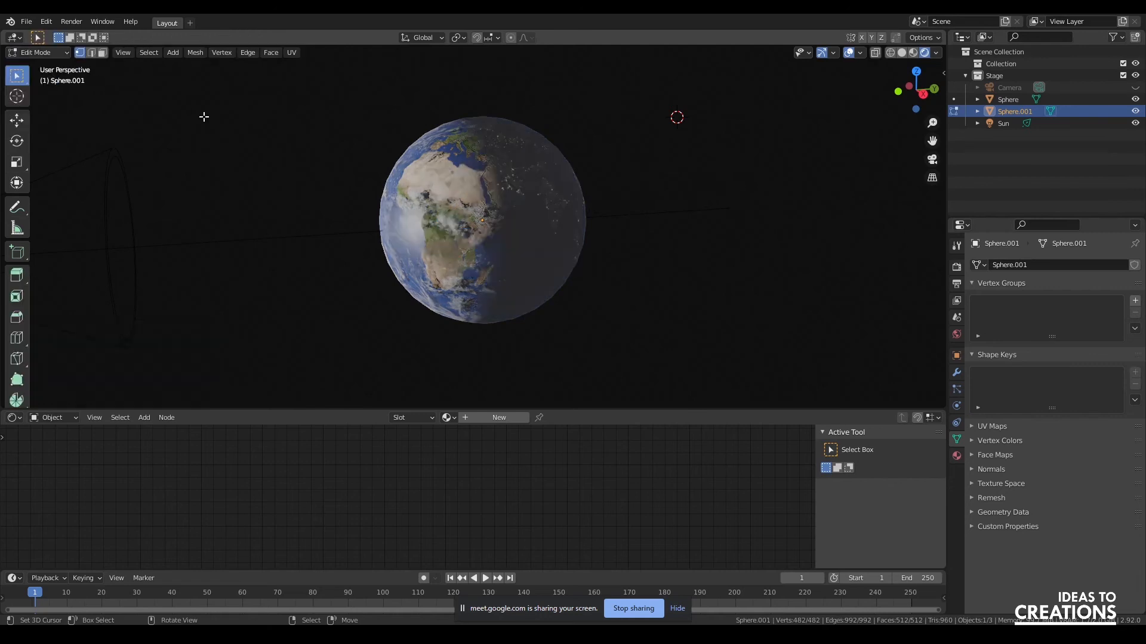
left_click(17, 119)
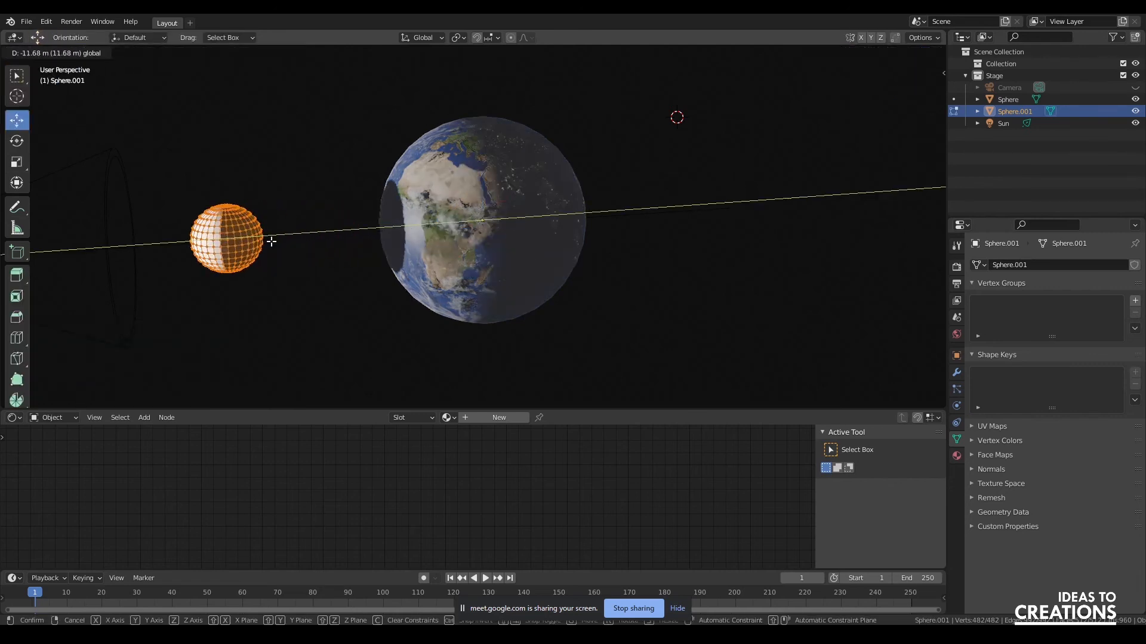
left_click(251, 236)
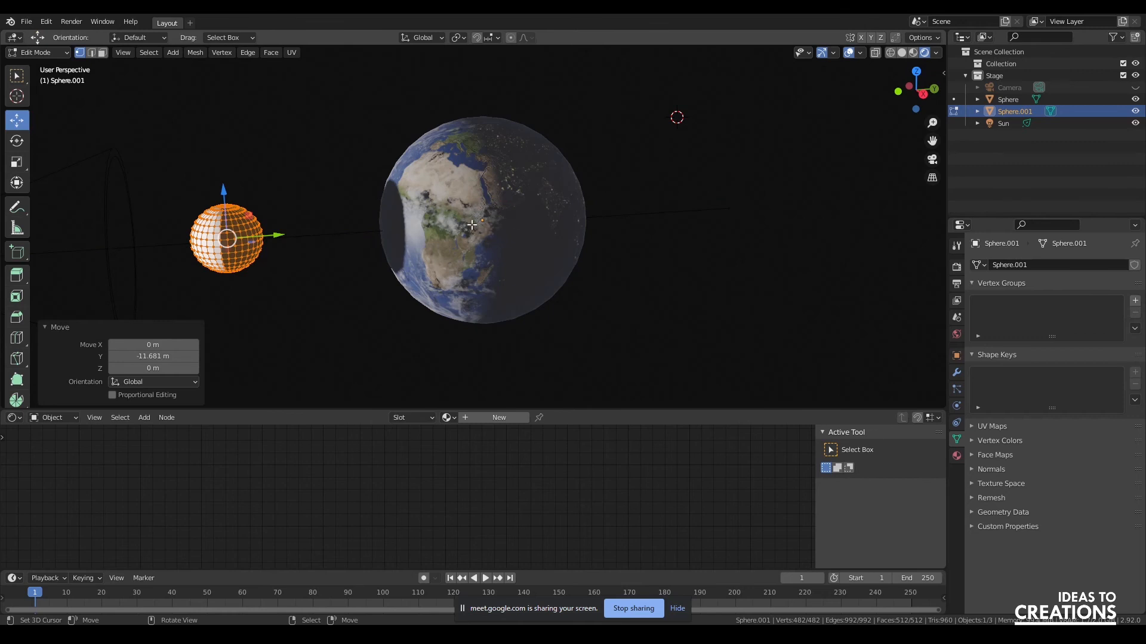
key("g")
key("y")
left_click(225, 238)
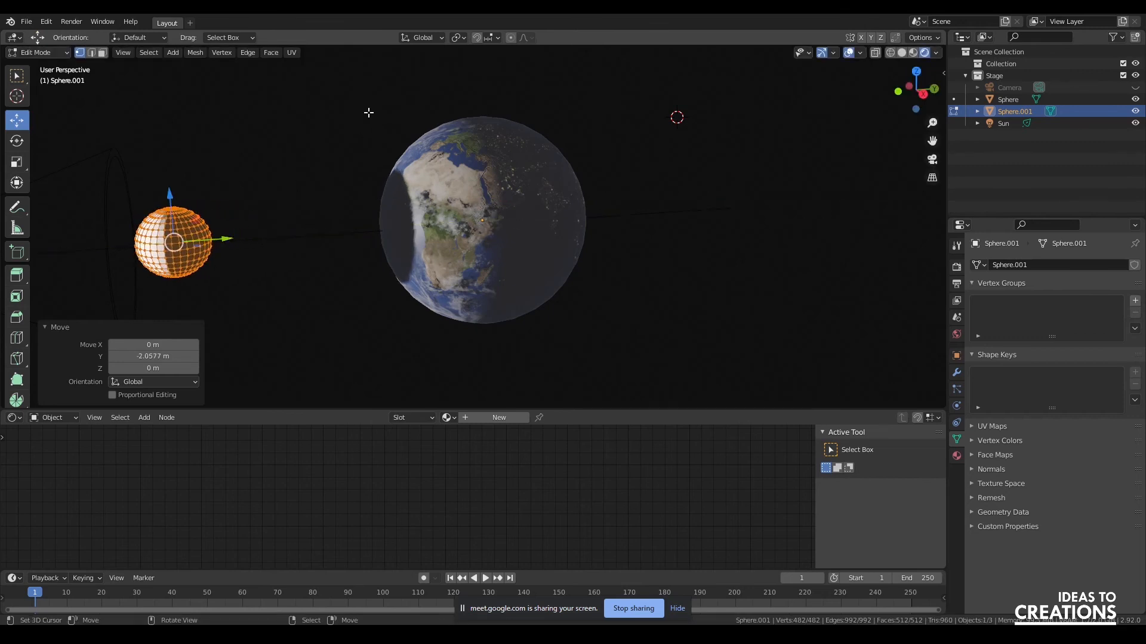
Scale the offset mesh down to about 0.51, return to Object Mode and try rotating the sphere around the Earth.
key("s")
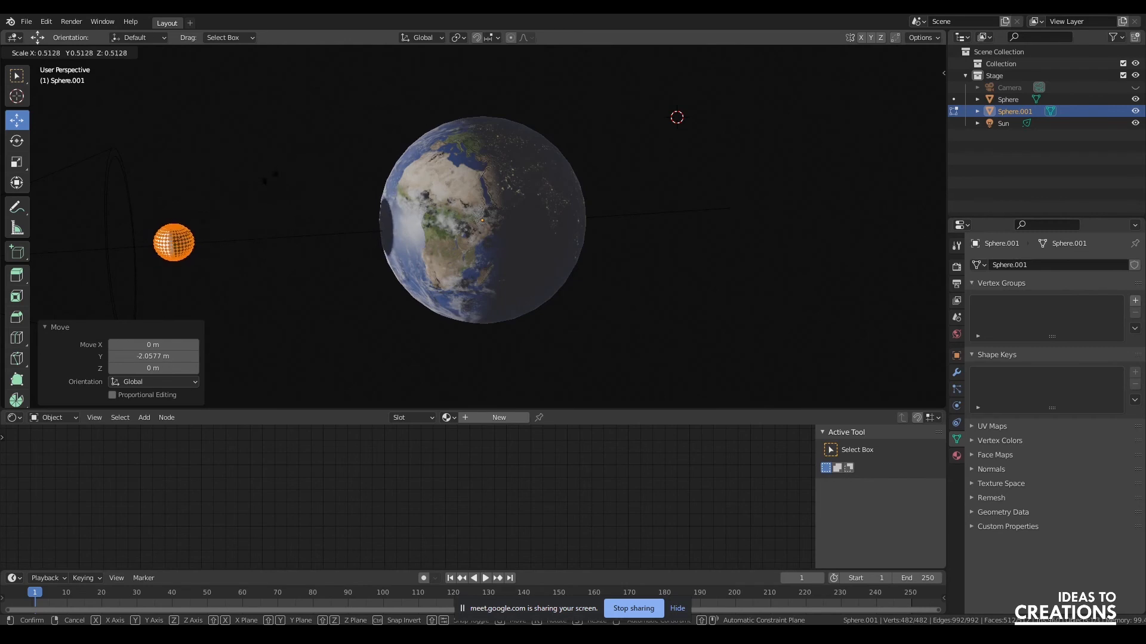
left_click(303, 251)
key("Tab")
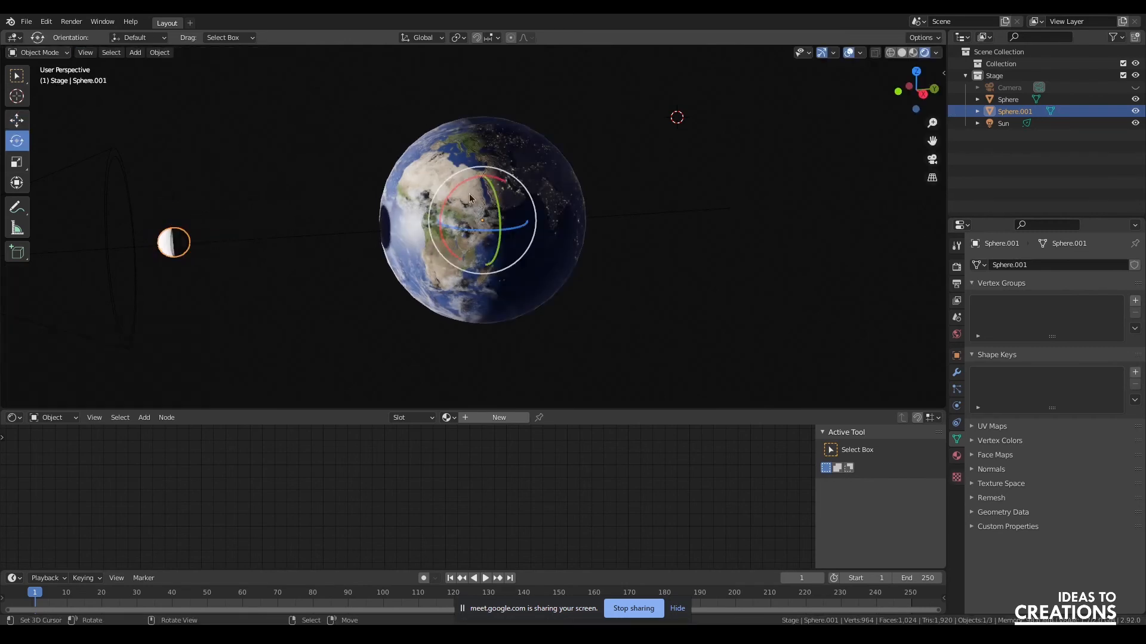
left_click_drag(473, 236, 484, 192)
left_click(182, 253)
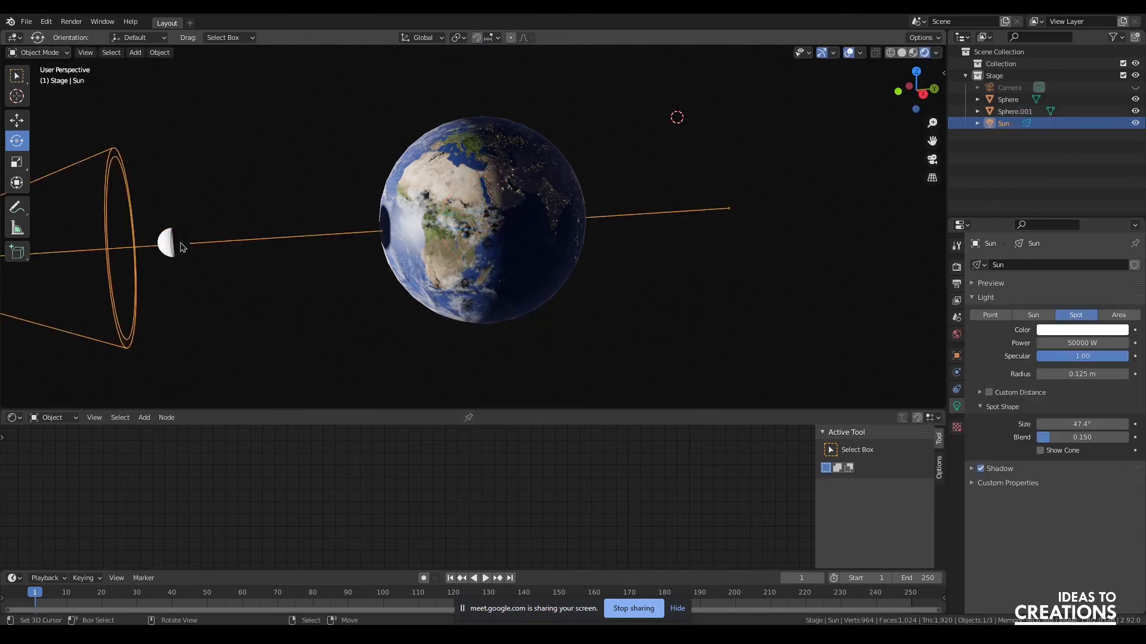
Select the small sphere beside the Earth, create a new material for it and enlarge the shader node area.
left_click(179, 234)
right_click(317, 149)
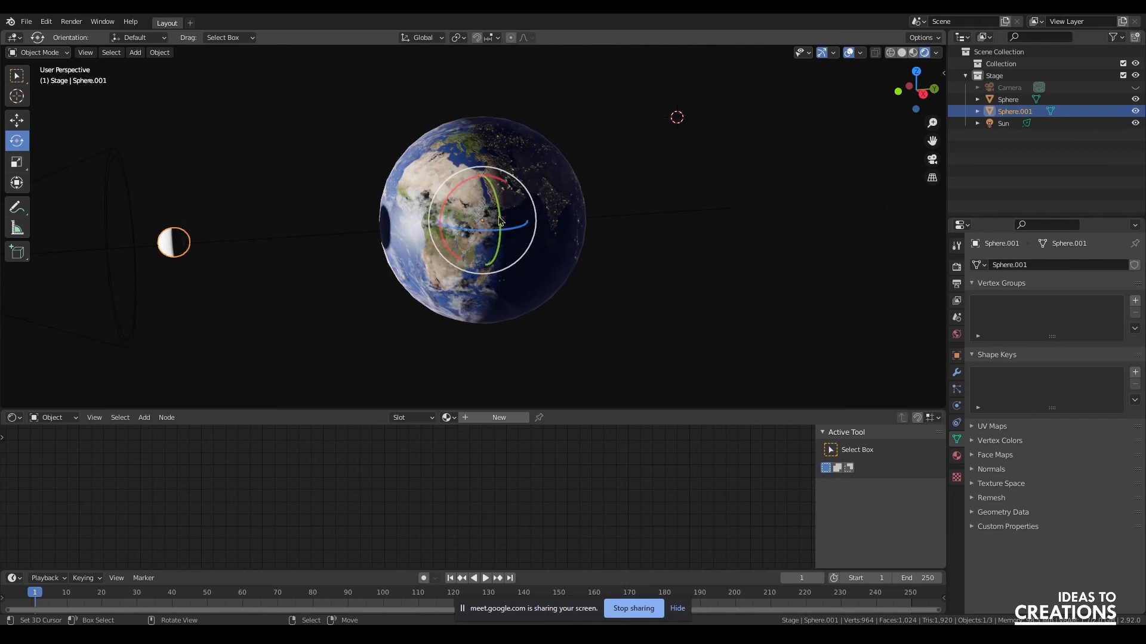
middle_click_drag(98, 298, 271, 243, "shift")
scroll(375, 144, "up", 5)
scroll(412, 144, "down", 3)
mouse_move(931, 140)
left_mouse_down()
mouse_move(768, 141)
mouse_move(932, 140)
left_mouse_up()
middle_click_drag(383, 146, 395, 151, "shift")
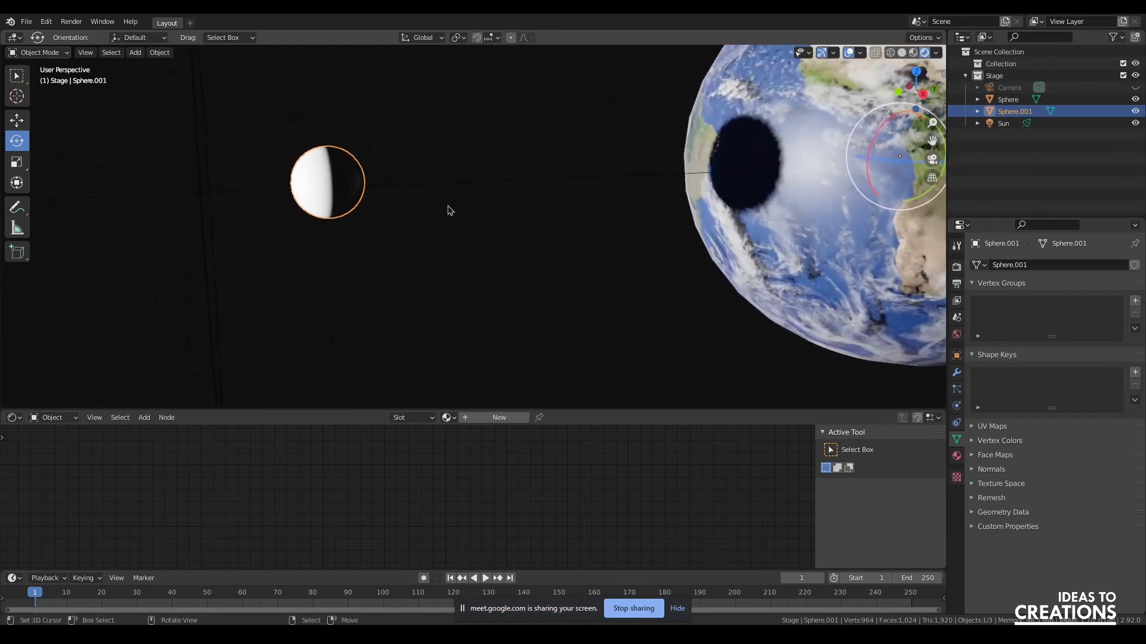
left_click(491, 419)
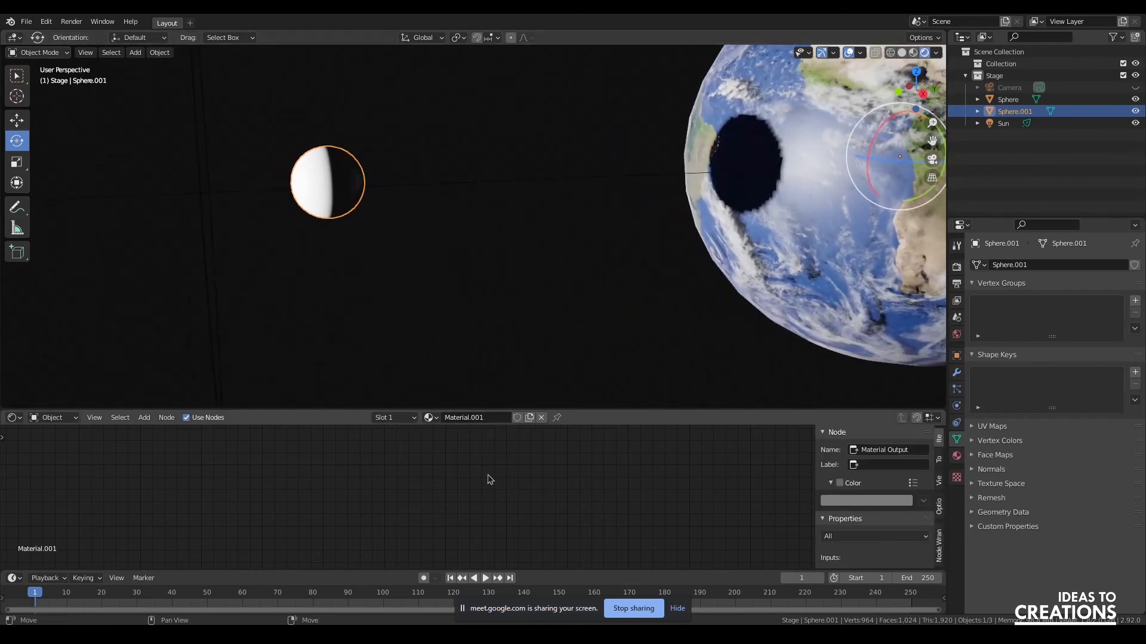
left_click_drag(321, 417, 312, 250)
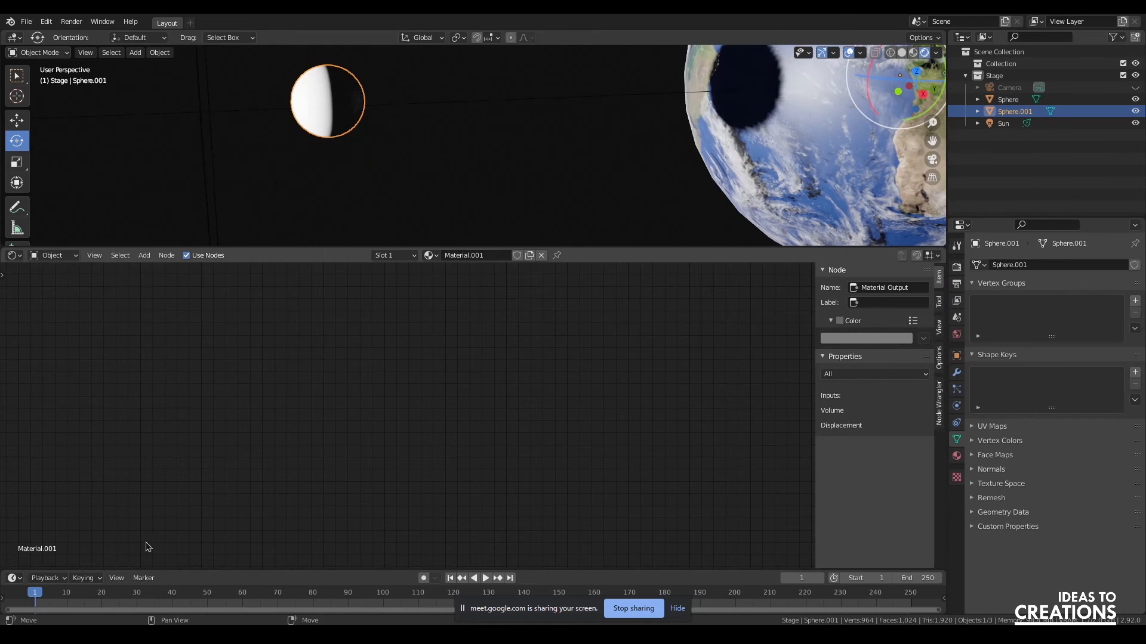
Bring the 2k_moon.jpg image from the file browser into the small sphere's material and place it beside the Principled BSDF.
mouse_move(84, 623)
left_click(134, 588)
left_click_drag(793, 254, 308, 401)
left_click(524, 384)
scroll(546, 391, "down", 15)
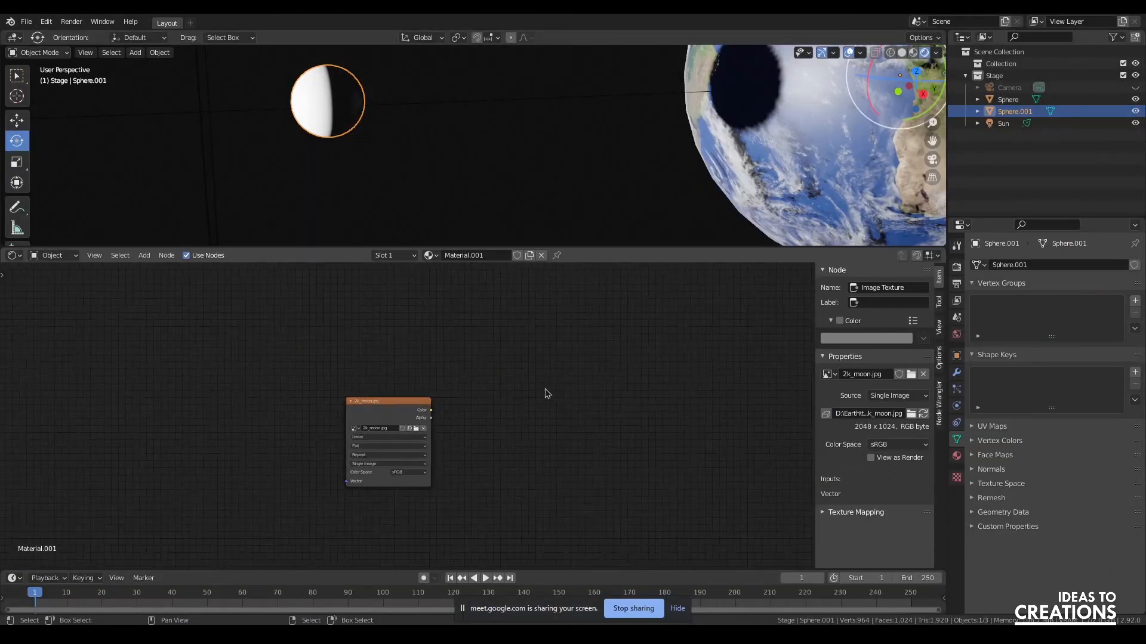
scroll(546, 392, "up", 4)
left_click_drag(380, 416, 628, 440)
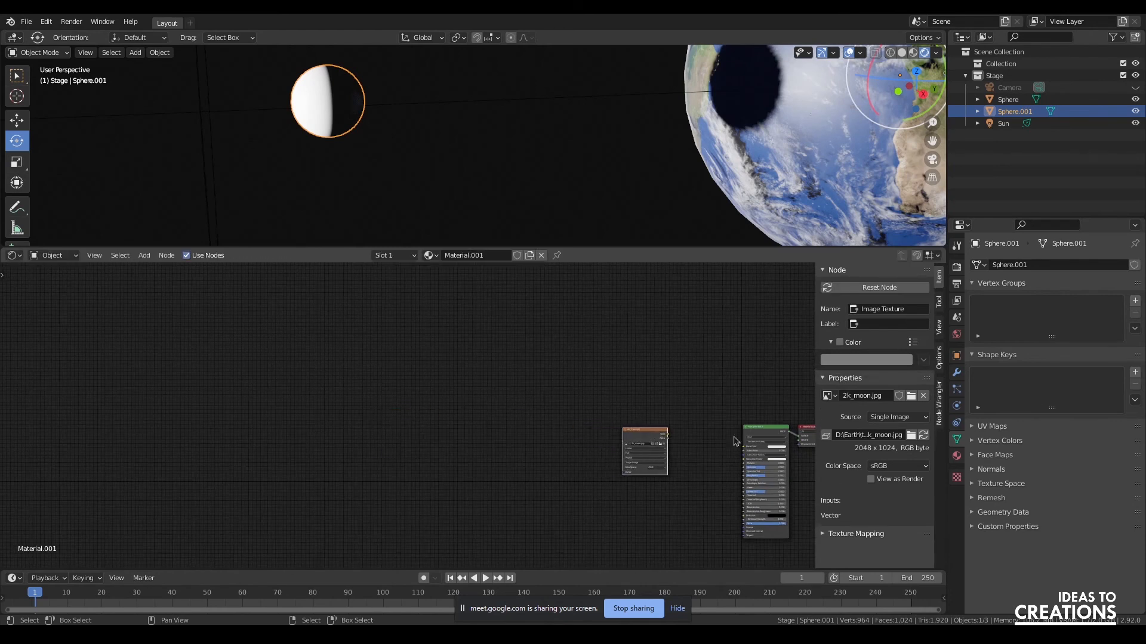
Connect the moon texture's Color to the Principled BSDF's Base Color and move the texture node farther from the shader.
middle_click_drag(659, 442, 396, 386)
scroll(391, 394, "up", 3)
scroll(392, 395, "up", 2)
left_click_drag(403, 327, 579, 356)
middle_click_drag(462, 443, 430, 434)
left_click_drag(325, 315, 129, 312)
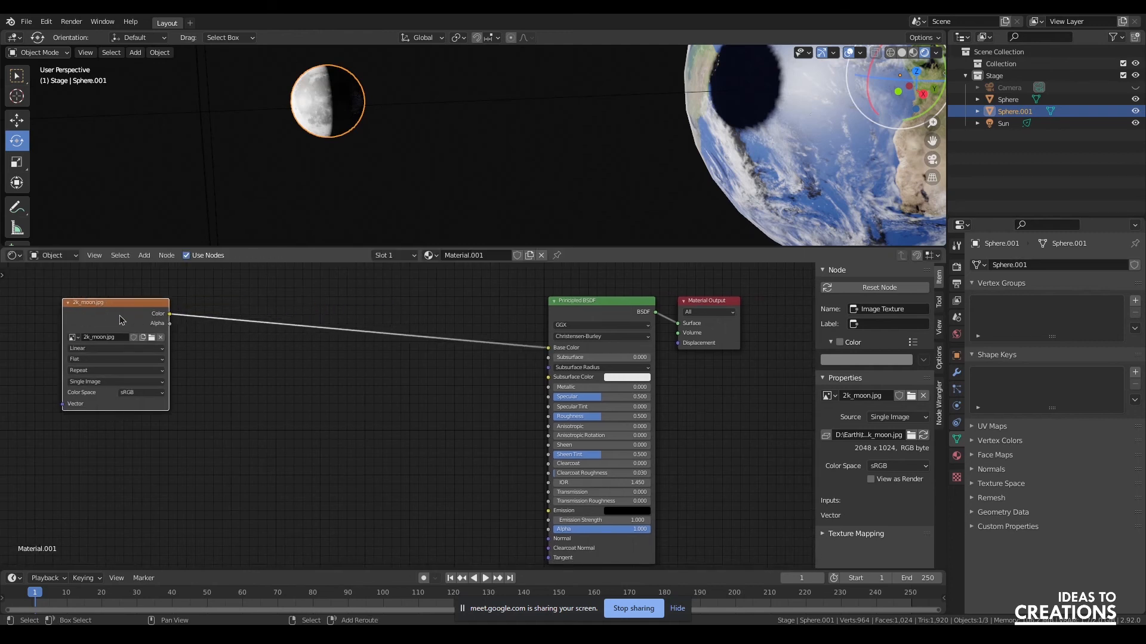
Duplicate the moon texture node below the original and add a Bump node beside the copy.
key("shift+d")
left_click(135, 438)
left_click_drag(141, 432, 138, 455)
key("shift+a")
left_click(215, 440)
type("bum")
left_click(249, 457)
left_click(249, 457)
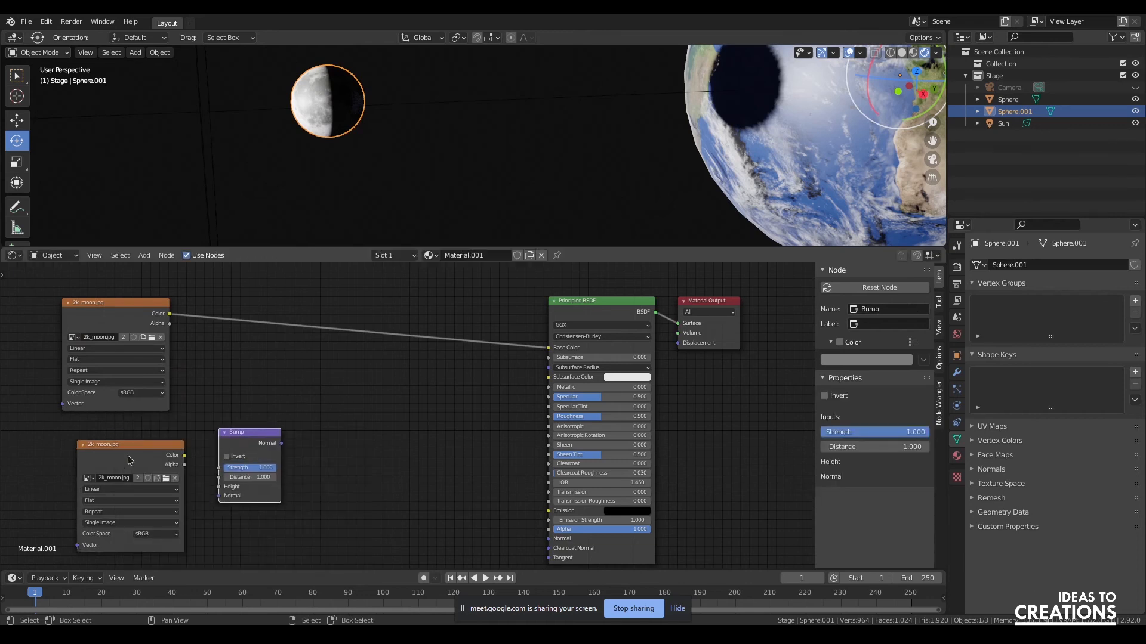
Preview the duplicated moon texture, move the Bump node toward the shader and add a ColorRamp node between them.
left_click(130, 460, "ctrl+shift")
left_click_drag(245, 440, 384, 482)
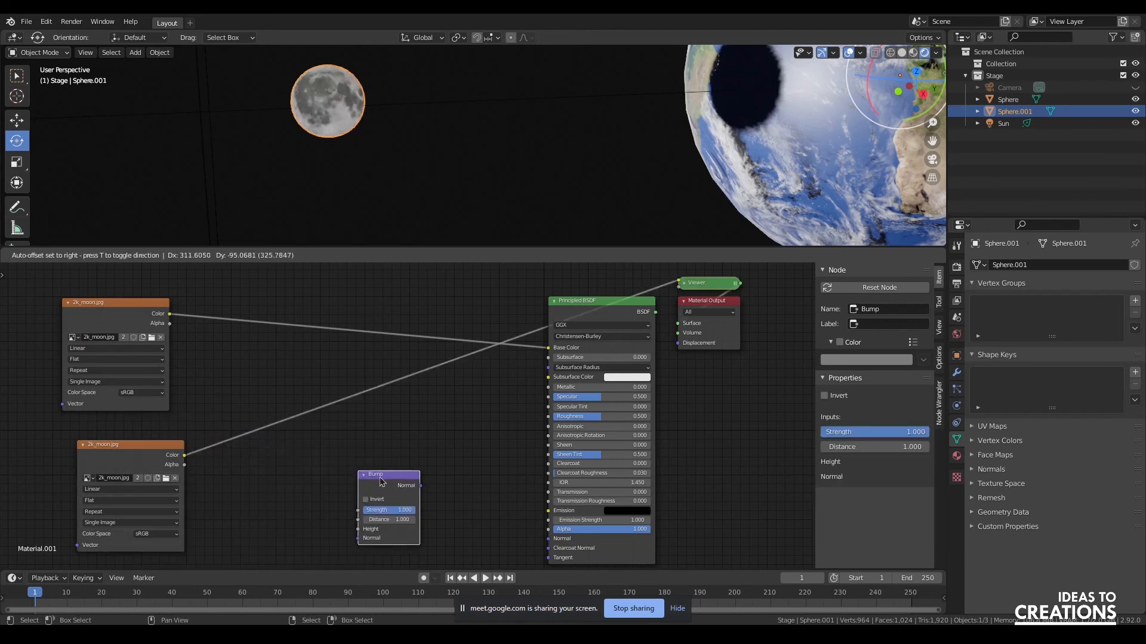
key("shift+a")
left_click(272, 453)
type("ramp")
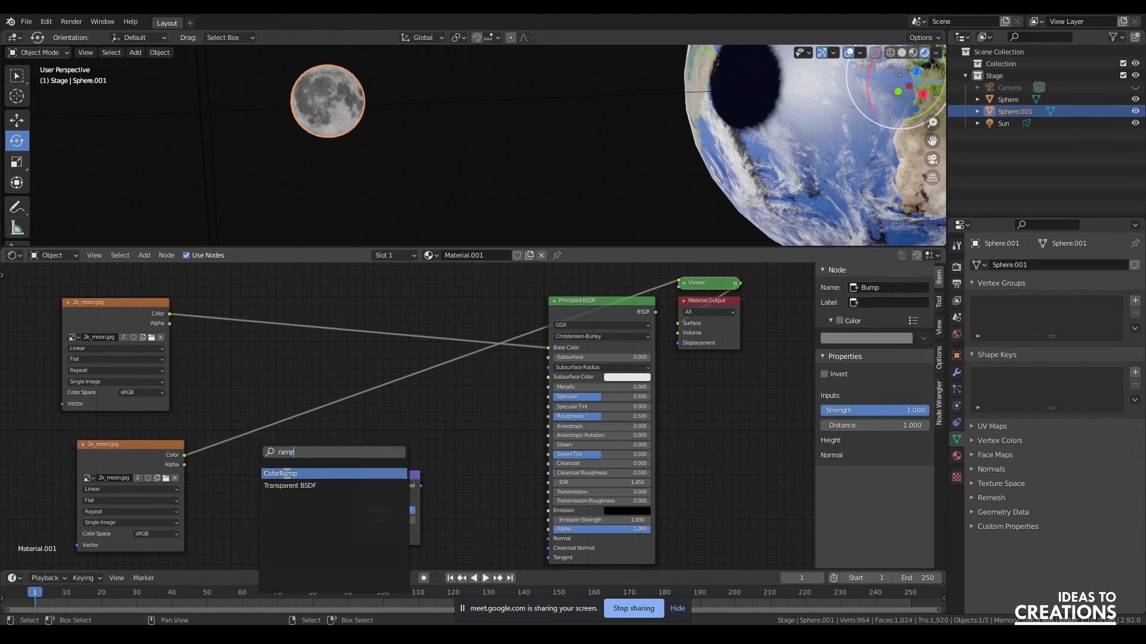
left_click(280, 486)
left_click(291, 438)
Link the duplicate texture through the ColorRamp into Bump Height, connect Bump to the Principled BSDF's Normal and preview the shader.
left_click_drag(289, 437, 376, 478)
left_click_drag(328, 447, 358, 529)
left_click_drag(406, 498, 548, 540)
left_click(600, 307, "ctrl+shift")
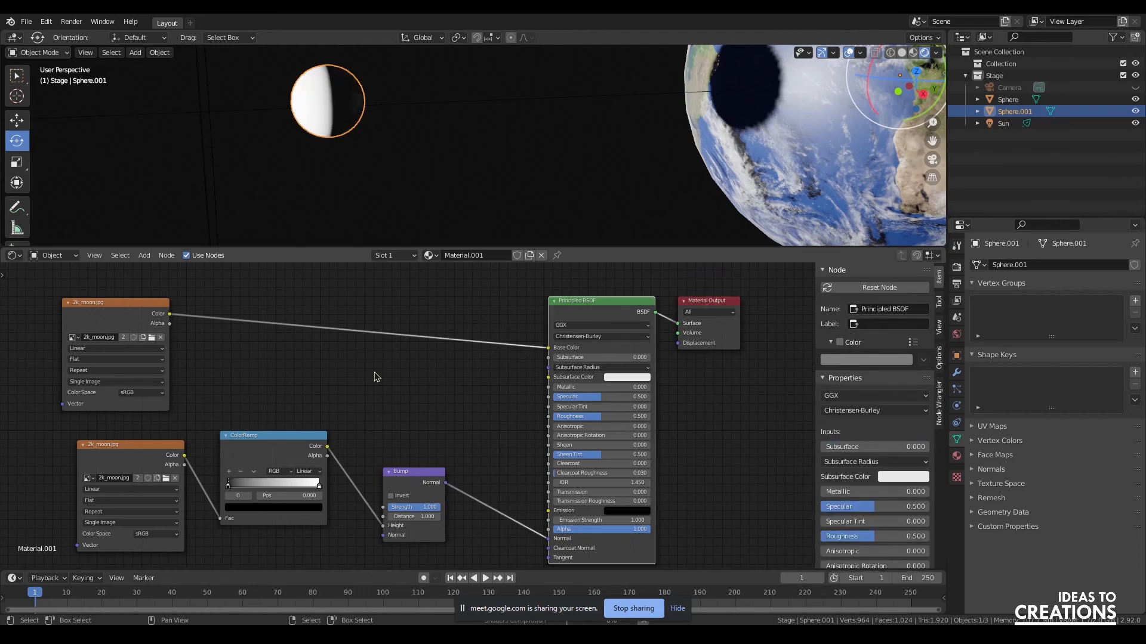
Soften the moon's relief by setting the Bump node's Strength to 0.075 and Distance to 0.1.
scroll(301, 105, "up", 5)
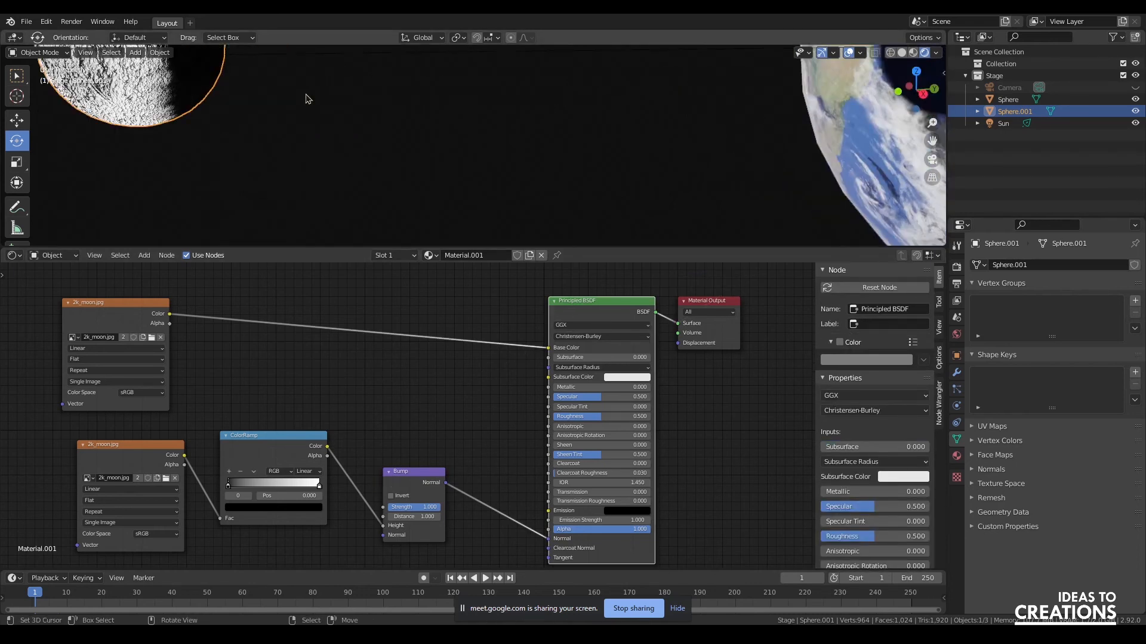
left_click_drag(932, 141, 1145, 215)
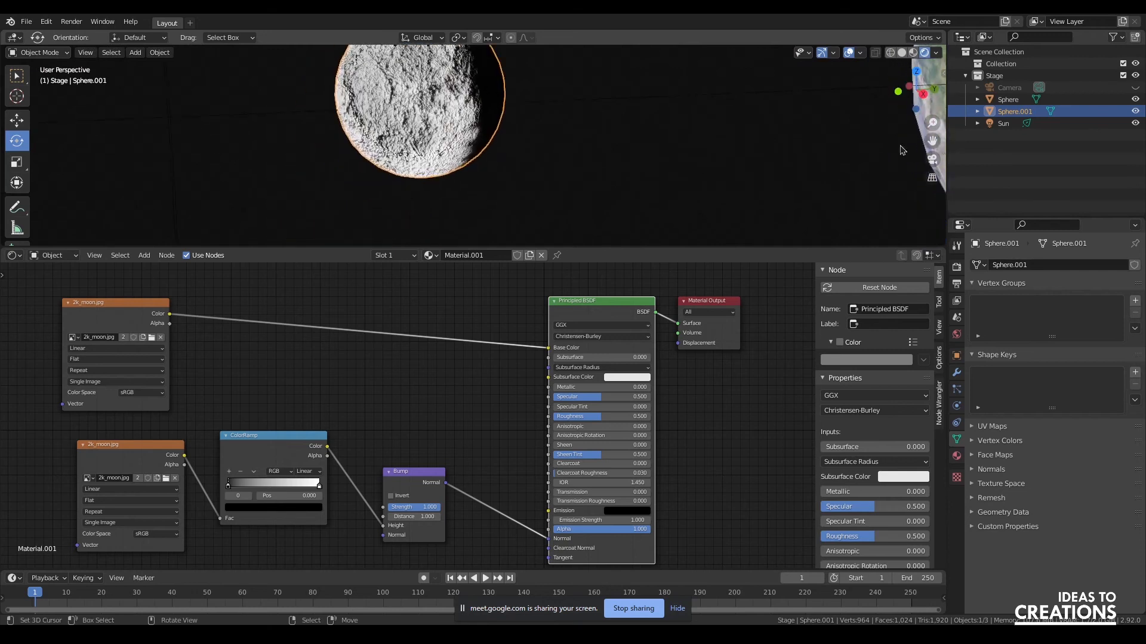
scroll(533, 127, "up", 4)
scroll(481, 187, "down", 5)
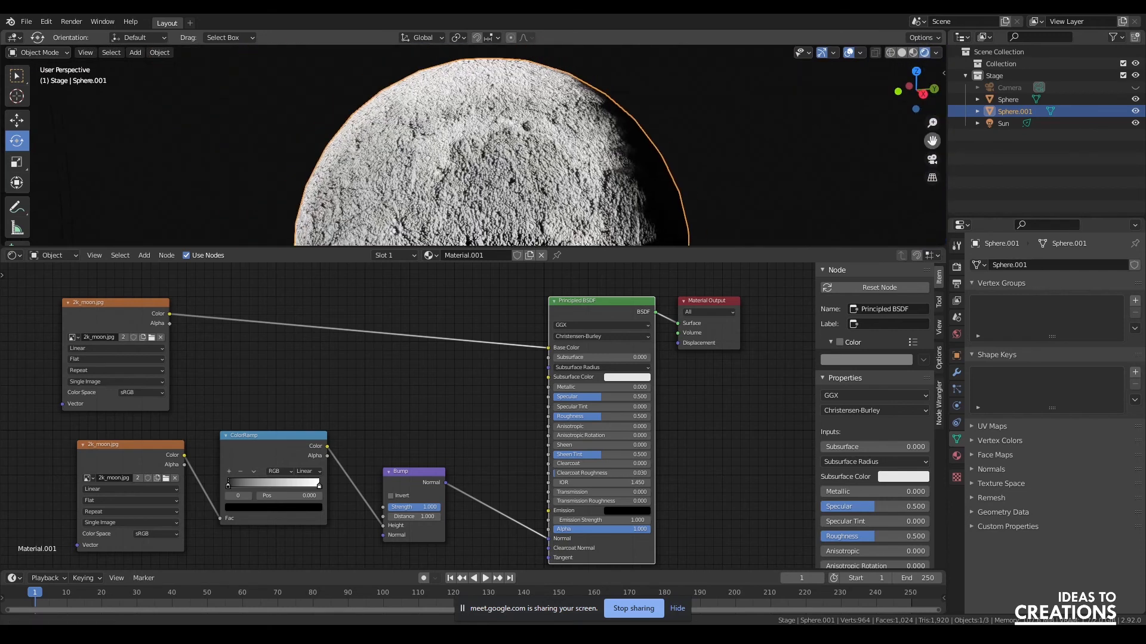
left_click_drag(903, 91, 927, 91)
scroll(627, 136, "up", 4)
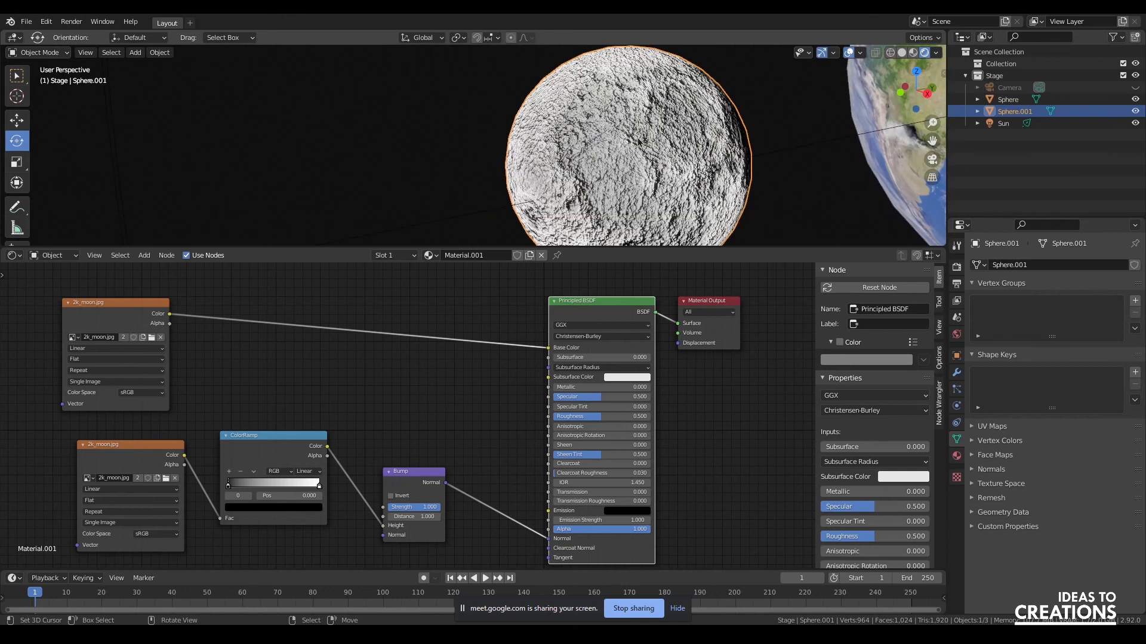
mouse_move(412, 502)
left_mouse_down()
mouse_move(421, 443)
mouse_move(422, 458)
left_mouse_up()
double_click(420, 448)
type("0.1")
key("Return")
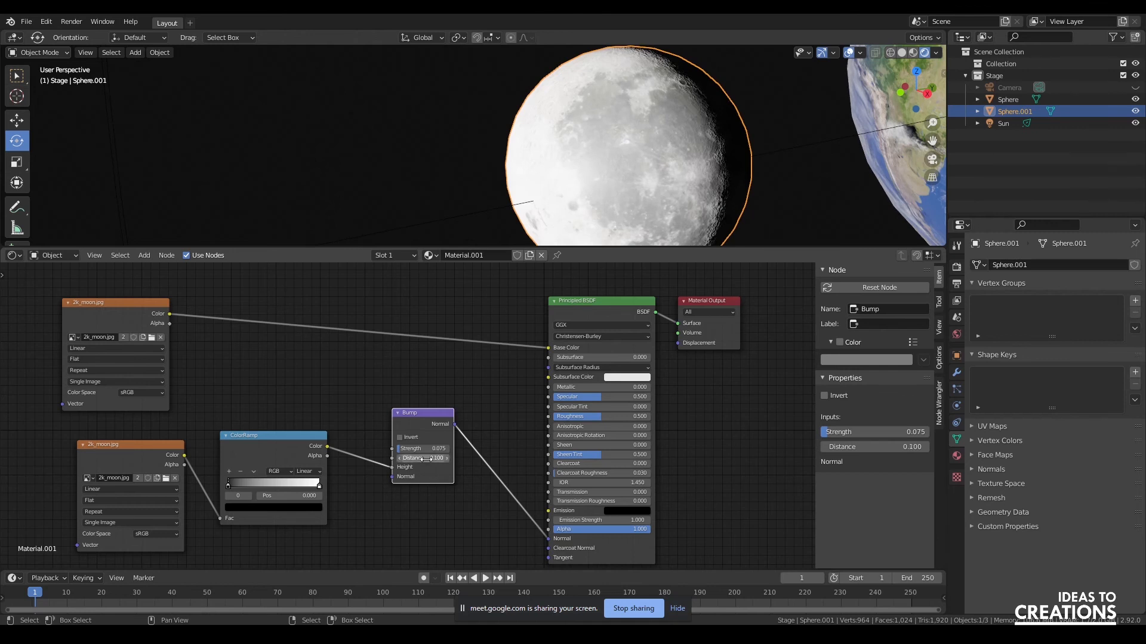
Examine the moon's surface relief and its view together with the Earth in an enlarged 3D viewport.
left_click(785, 319)
left_click_drag(919, 90, 887, 93)
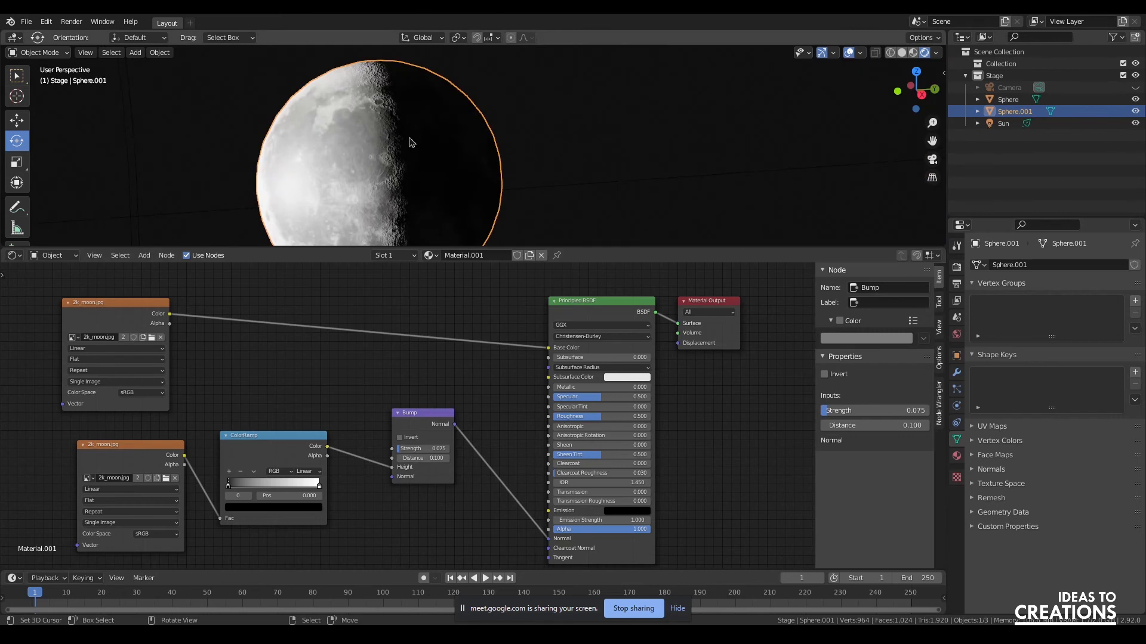
scroll(625, 157, "down", 12)
scroll(624, 155, "up", 2)
scroll(624, 155, "down", 3)
right_click(810, 195)
left_click_drag(916, 110, 886, 111)
left_click_drag(538, 245, 540, 408)
middle_click_drag(874, 250, 797, 233, "shift")
Enable Bloom in the Eevee render settings and raise the viewport samples to 250.
left_click(957, 267)
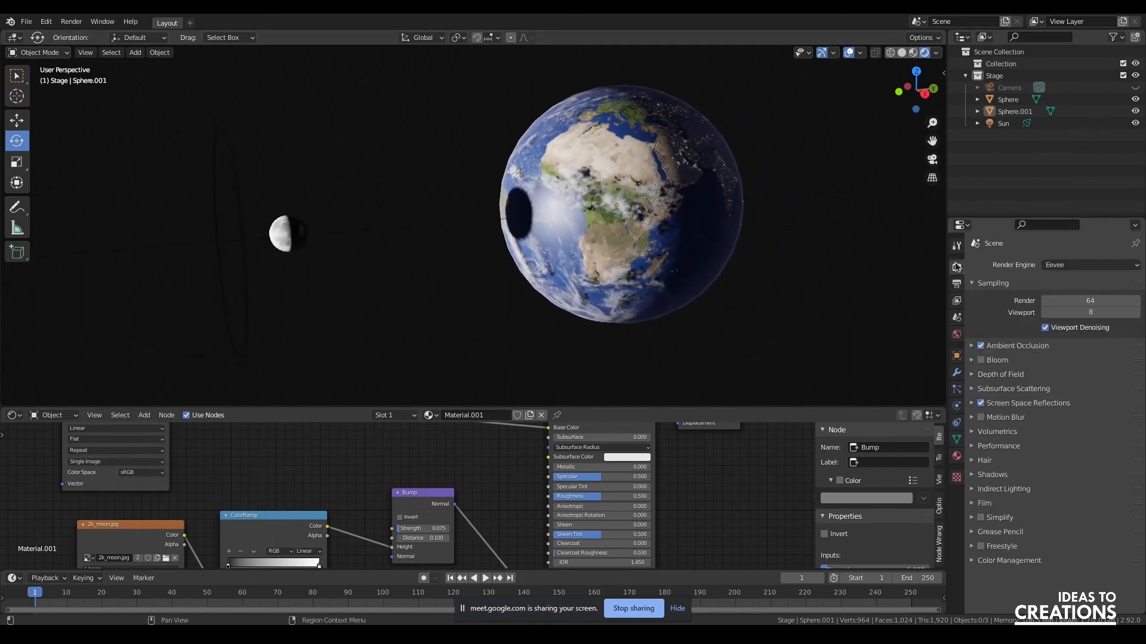
left_click(981, 361)
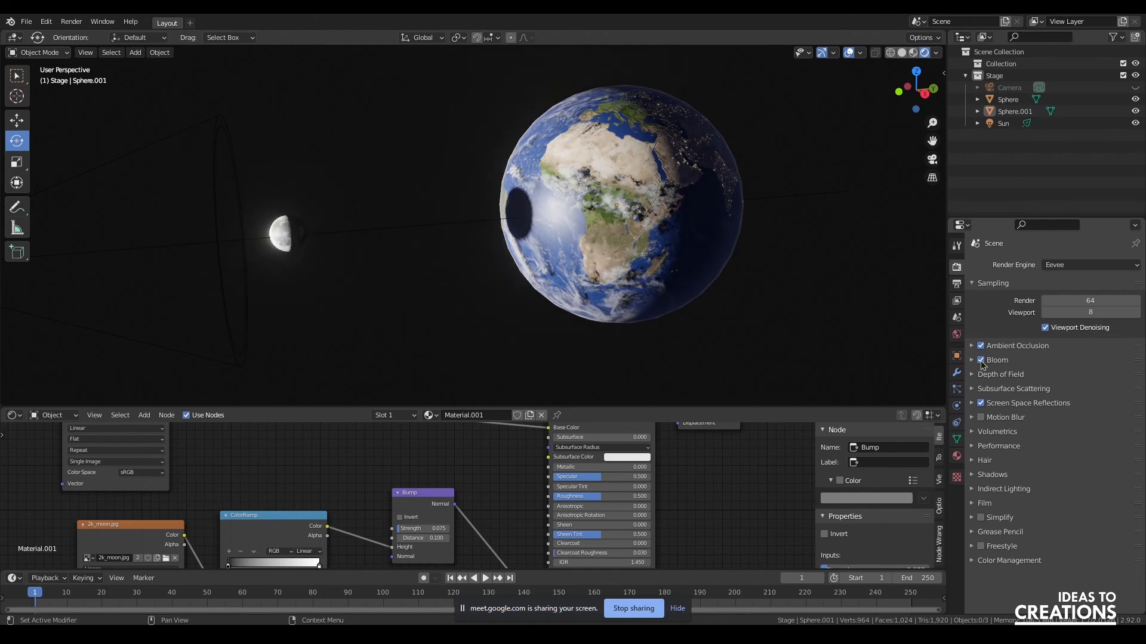
left_click(971, 360)
left_click(972, 361)
left_click(998, 408)
left_click(1000, 410)
left_click(1000, 413)
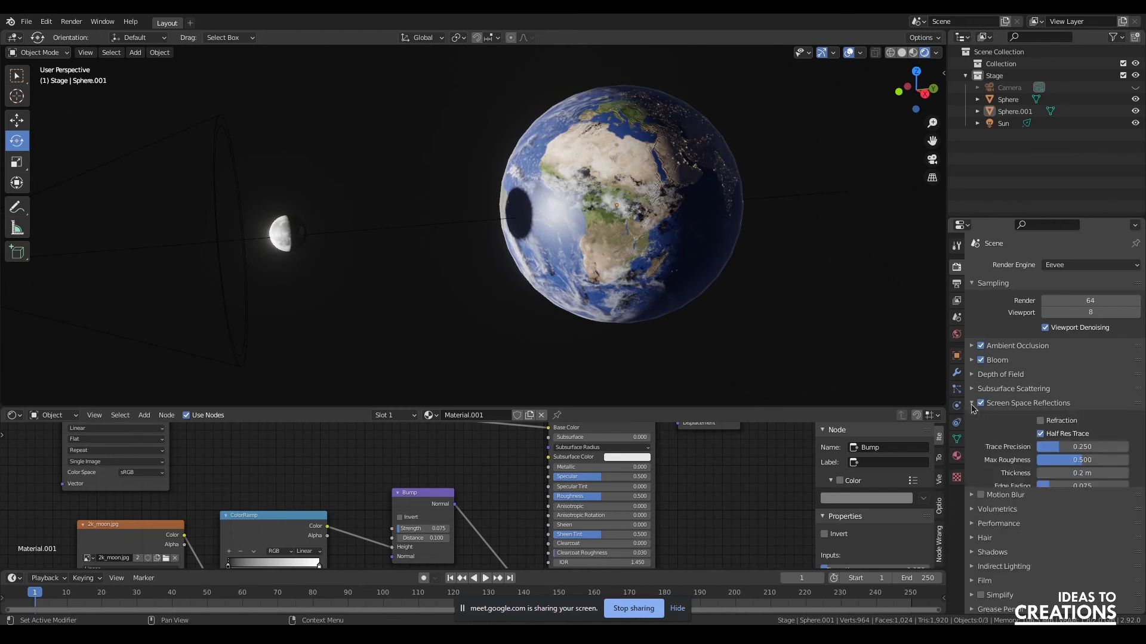
left_click(974, 406)
left_click_drag(1090, 312, 1107, 312)
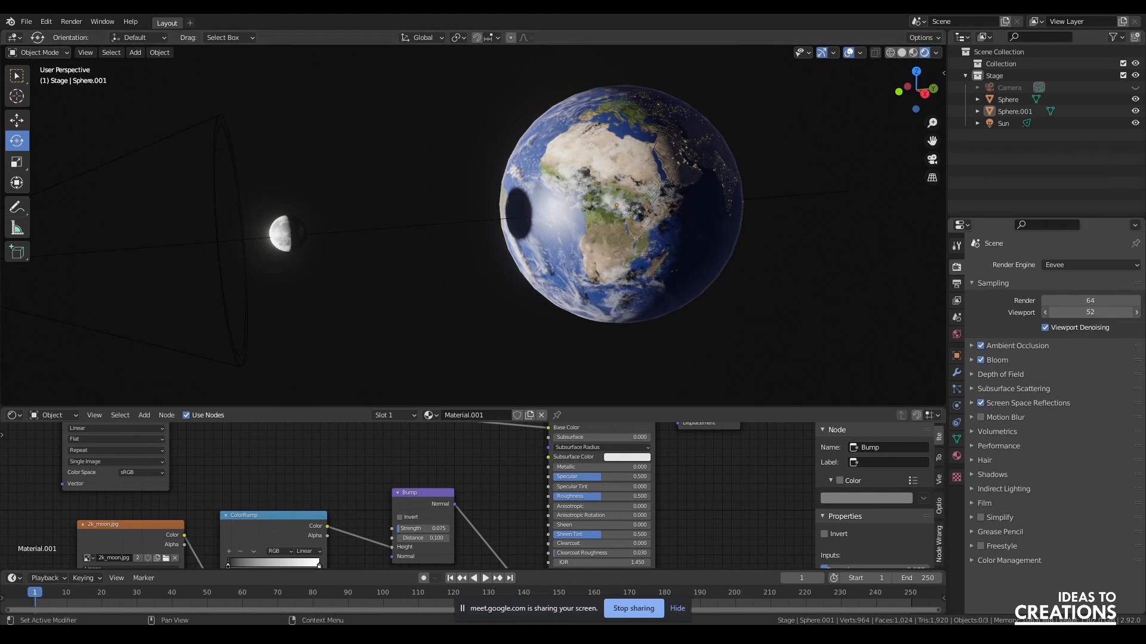
left_click_drag(1090, 312, 1092, 312)
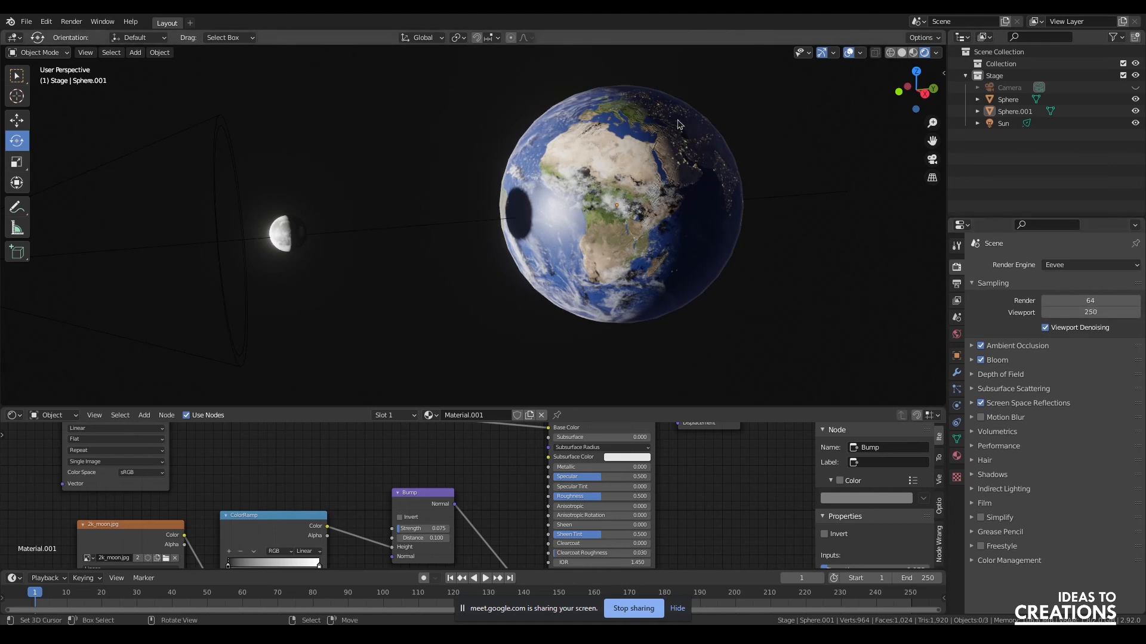
Add a plain axes Empty, clear its location and rotation to centre it on the Earth, and parent the Earth to it.
left_click(281, 228)
left_click(686, 137)
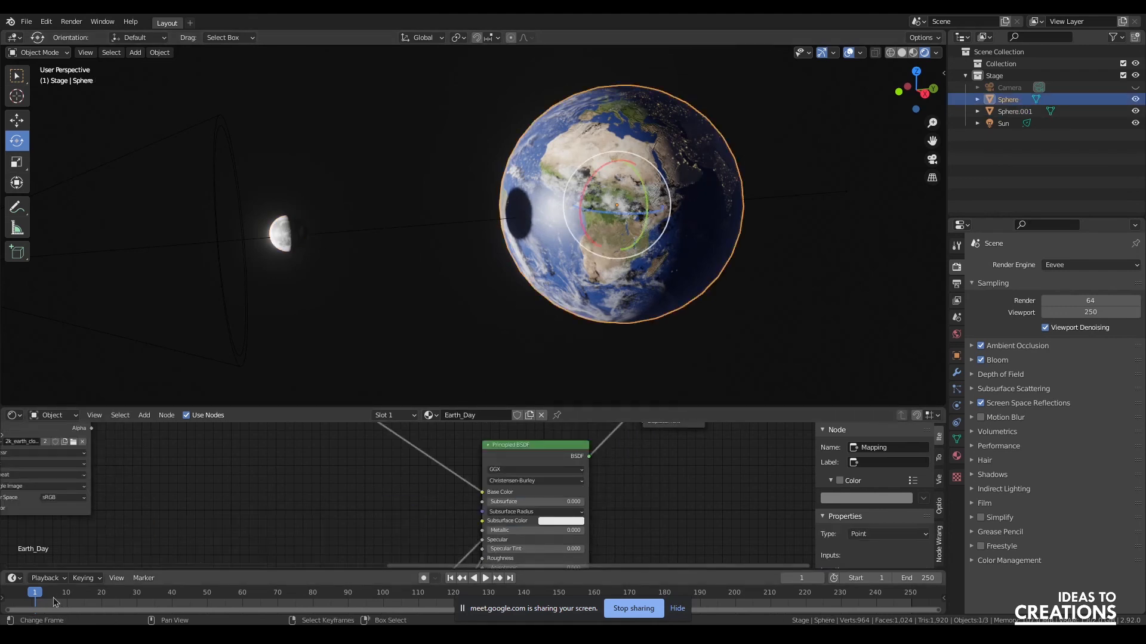
left_click(773, 160)
left_click(626, 160)
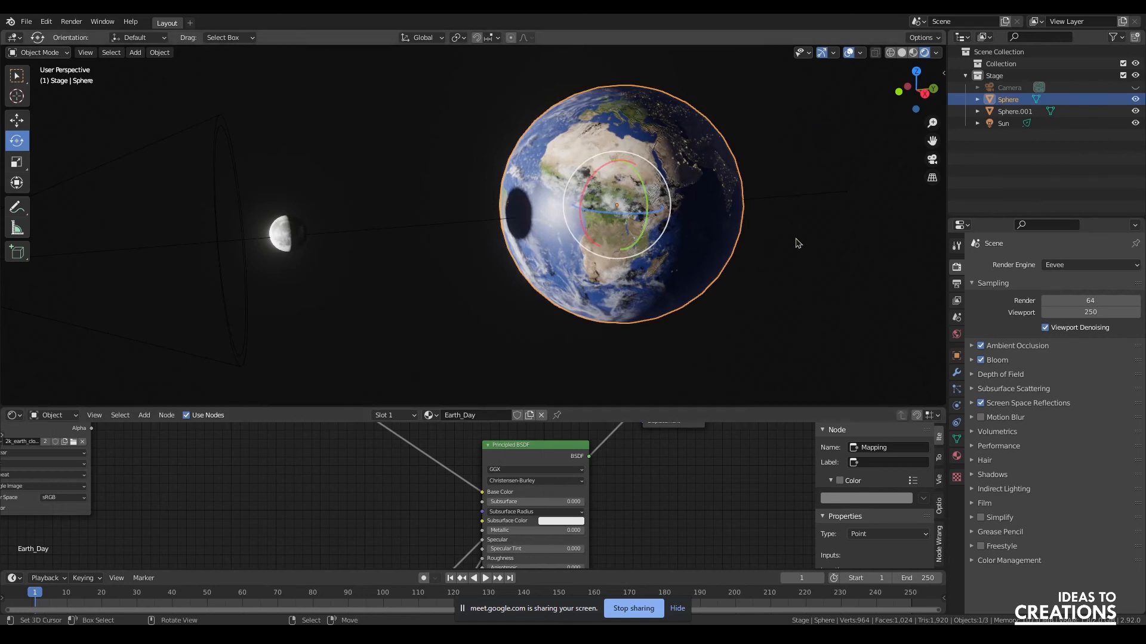
key("shift+a")
mouse_move(716, 330)
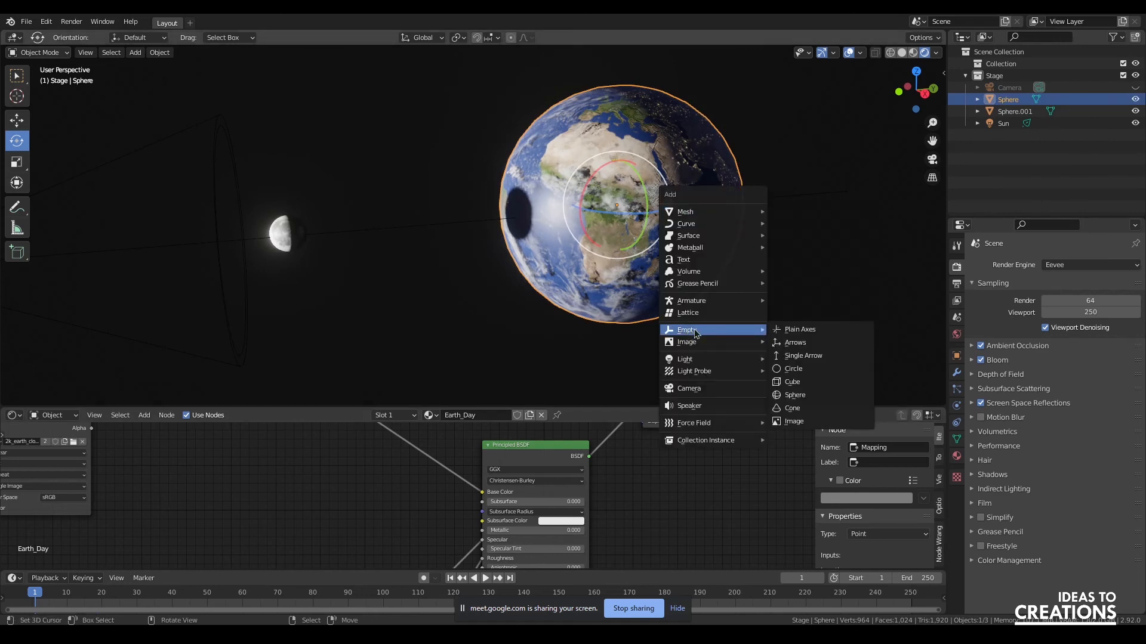
left_click(832, 334)
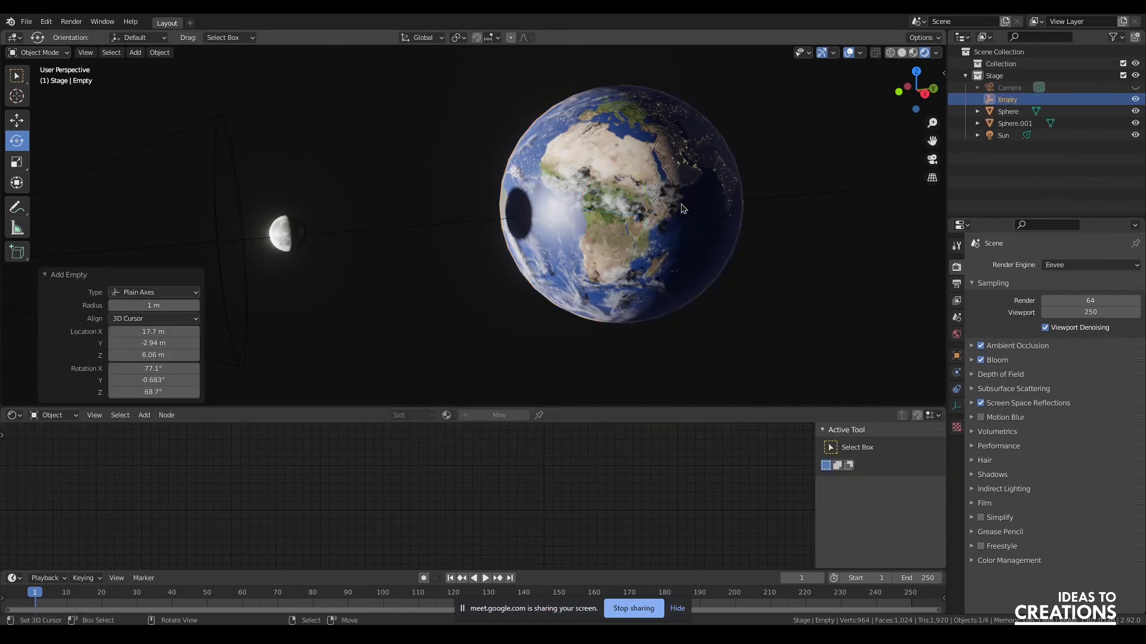
left_click(622, 154)
left_click_drag(1003, 114, 1006, 100)
left_click(1006, 100)
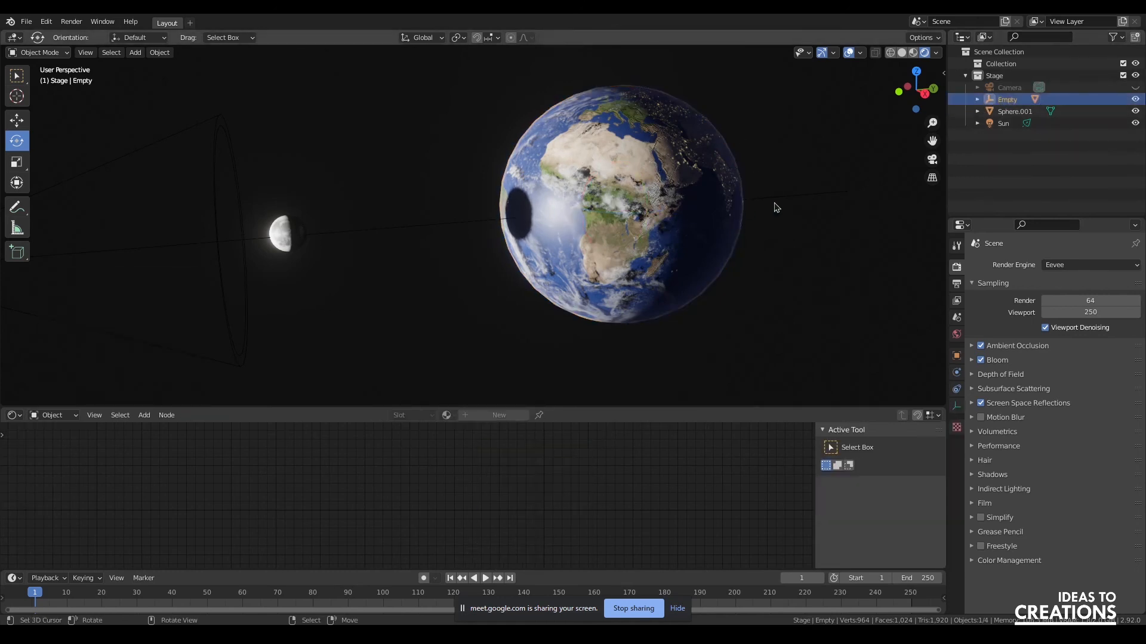
Try rotating the Empty about Z, cancel it and undo the parenting of the Earth.
key("r")
key("z")
right_click(775, 161)
key("ctrl+z")
key("ctrl+z")
key("ctrl+z")
key("ctrl+z")
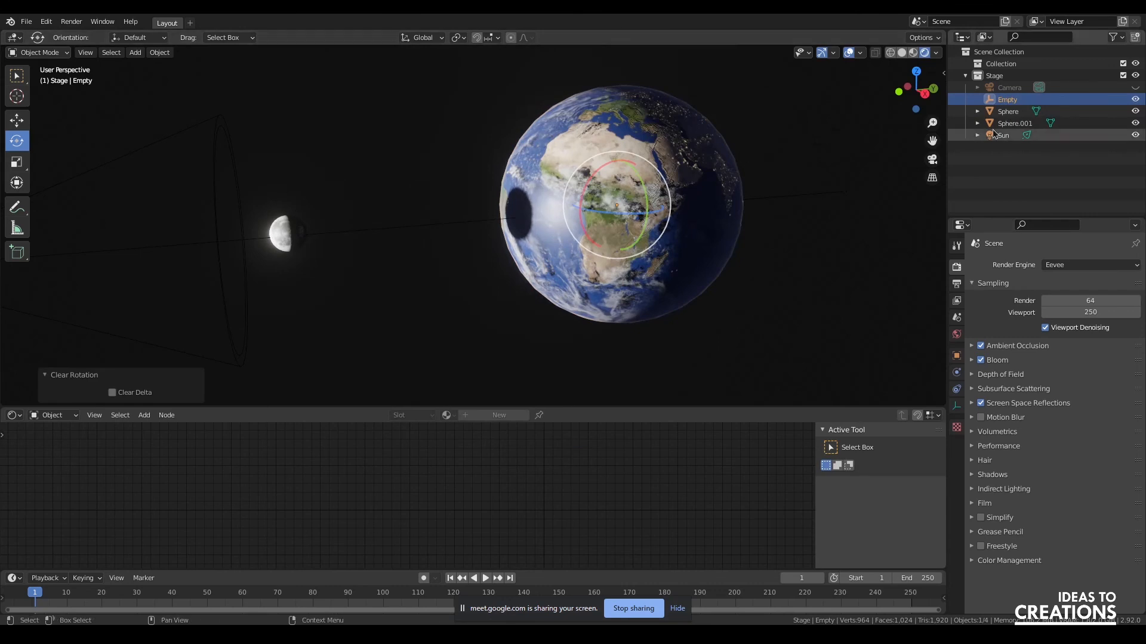
Parent the Earth to the Empty once more, and delete the Empty.
left_click_drag(999, 112, 1009, 100)
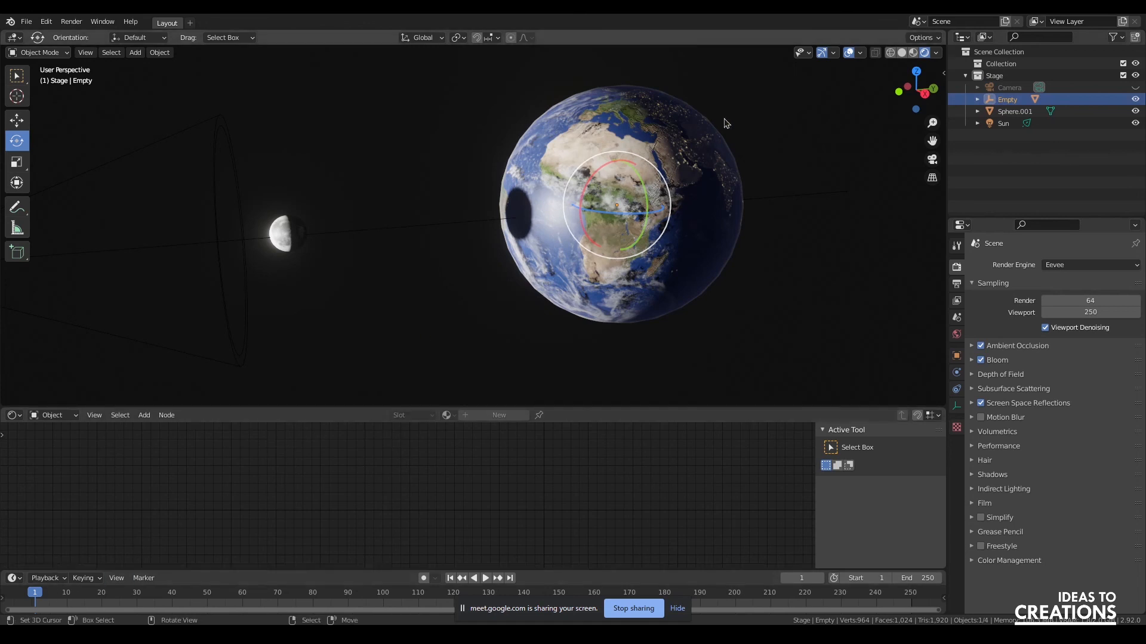
left_click(661, 190)
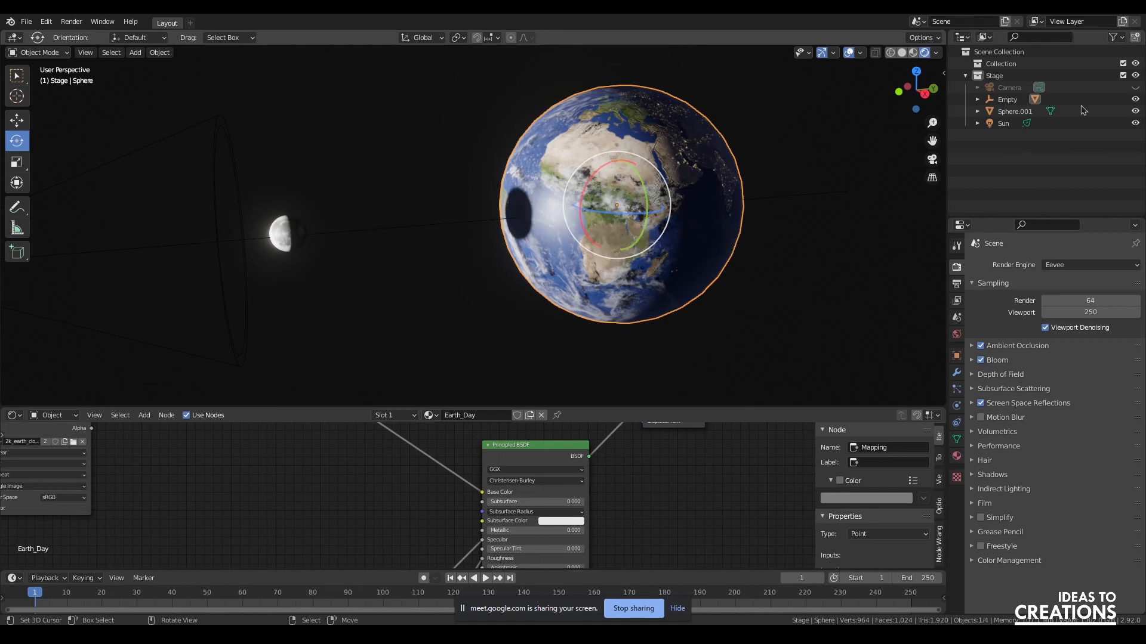
left_click(1007, 100)
key("x")
left_click(820, 167)
Set the Earth's X, Y and Z rotation to 0° and rotate it -8.24° about the global X axis.
left_click(640, 207)
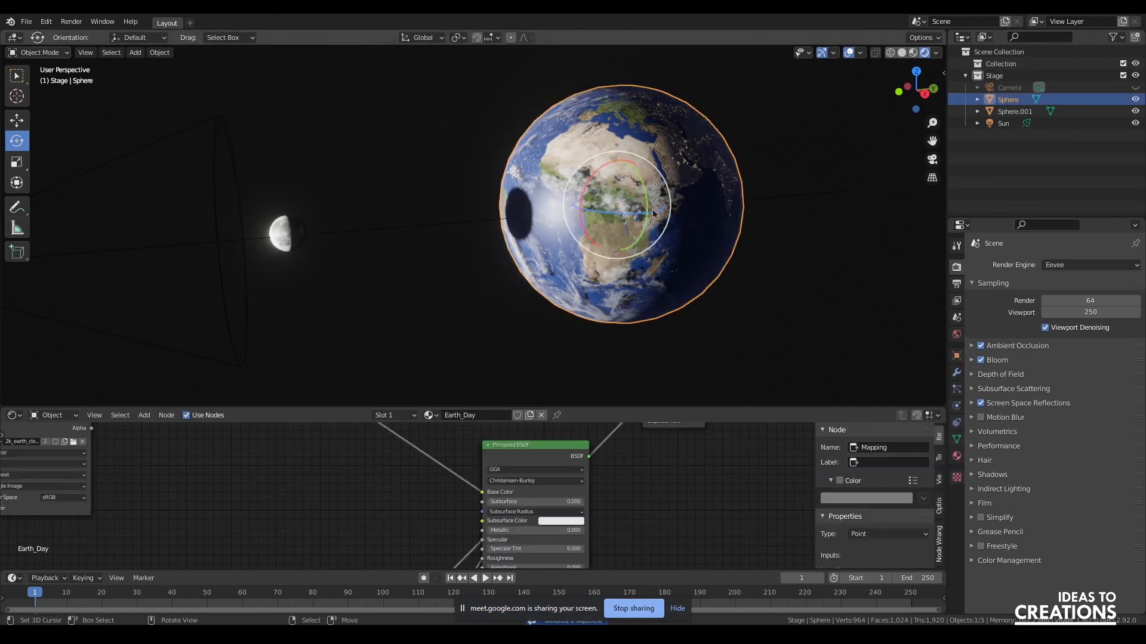
left_click(944, 73)
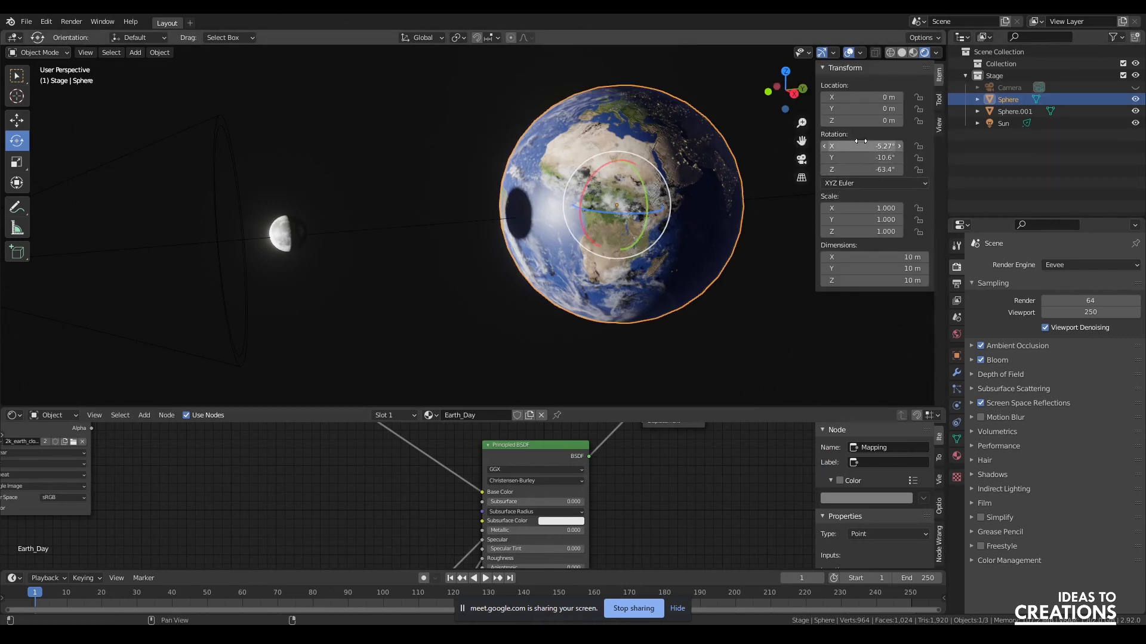
key("Return")
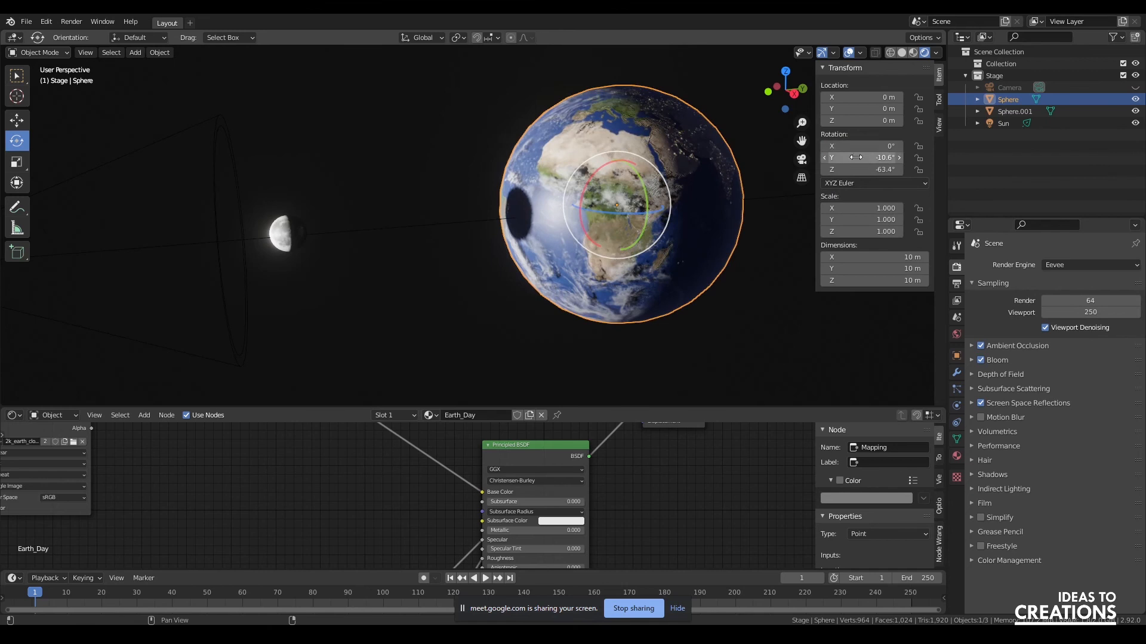
type("0")
key("Return")
key("ctrl+a")
type("0")
key("Return")
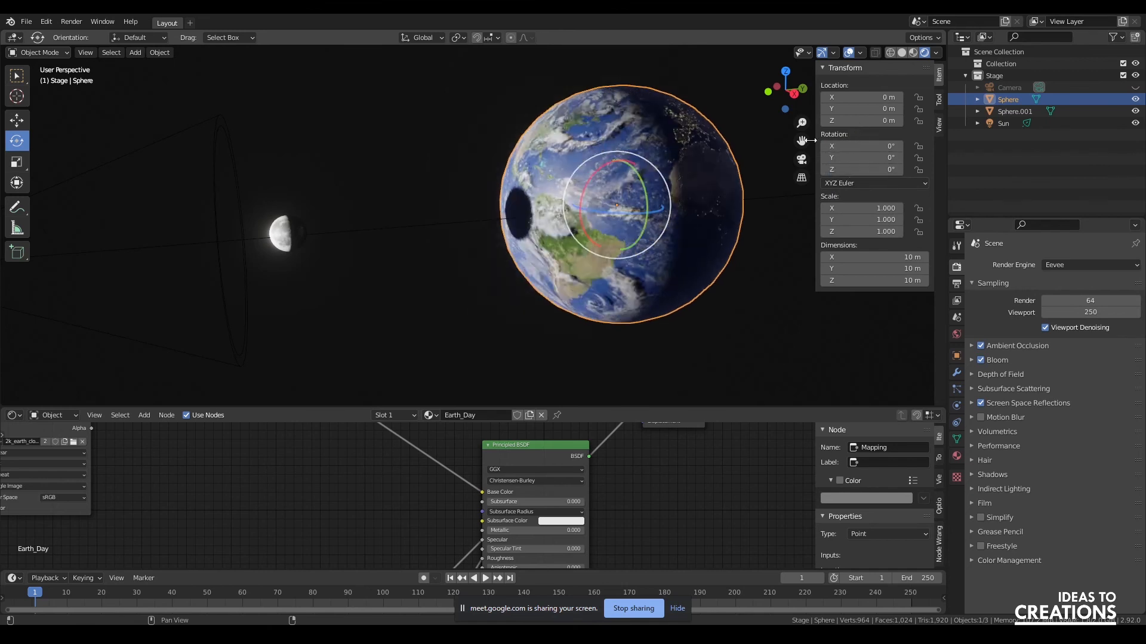
left_click_drag(593, 174, 626, 213)
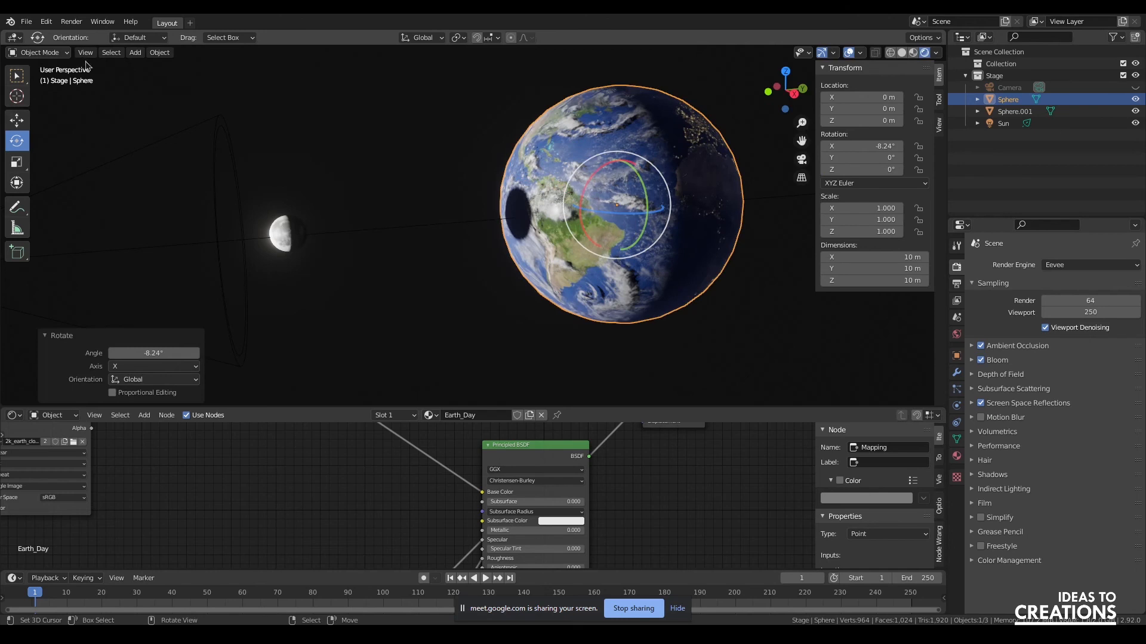
Switch the transform orientation to Local, try rotating the Earth about its own Z axis, and undo that rotation.
left_click(421, 39)
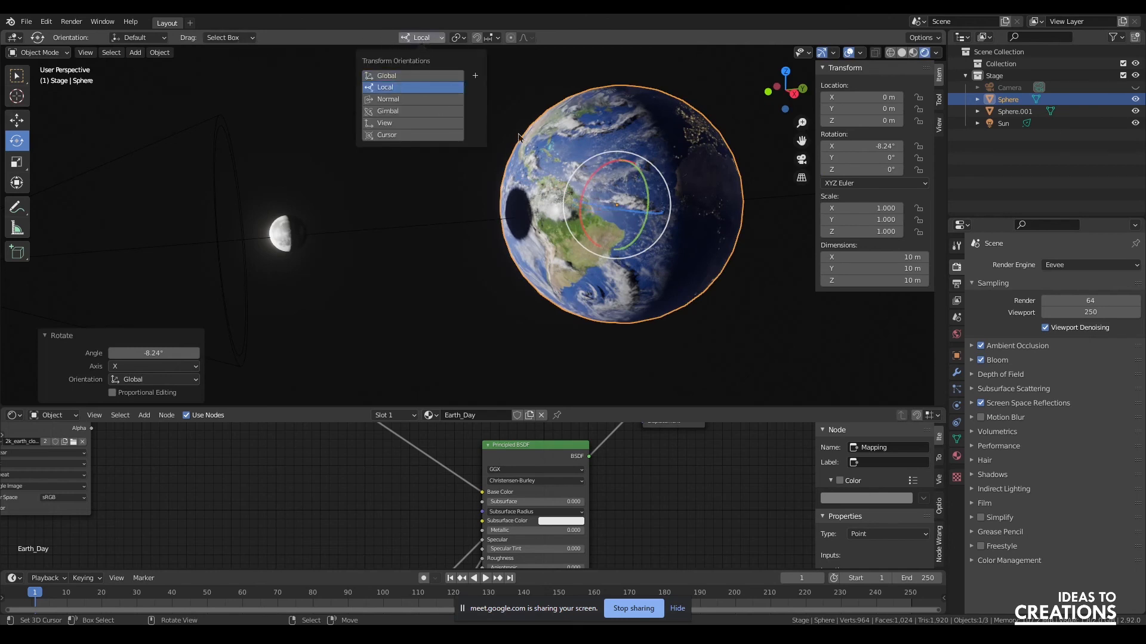
left_click(417, 84)
left_click_drag(632, 215, 501, 239)
key("ctrl+z")
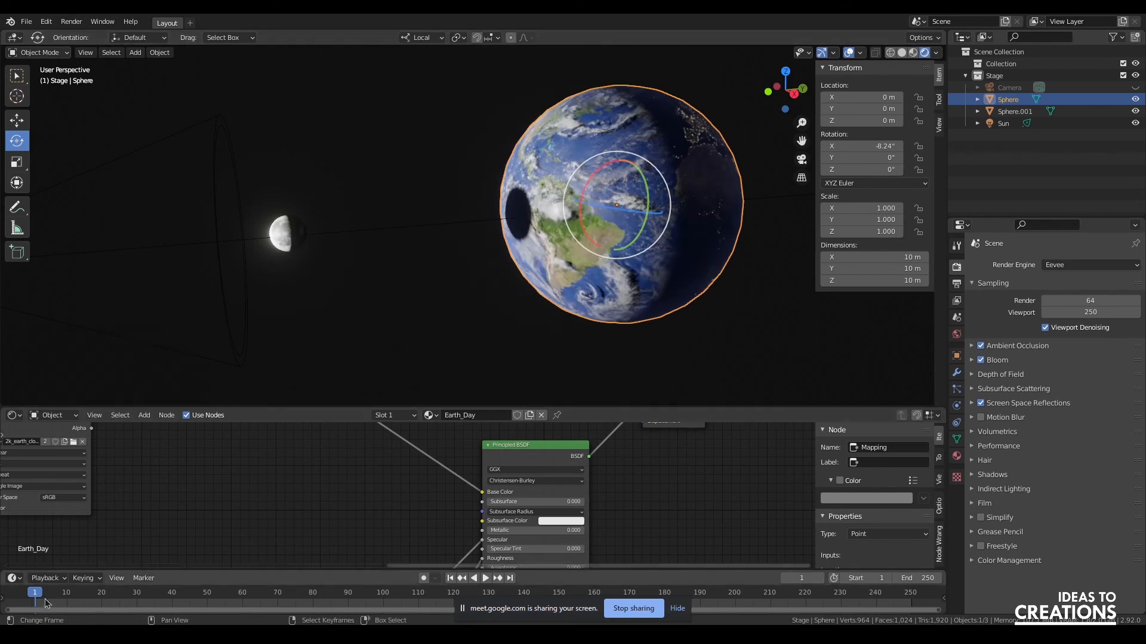
Insert a single keyframe for the Earth's 0° Z rotation at frame 1 and set the end frame to 25.
left_click_drag(865, 169, 934, 170)
right_click(823, 171)
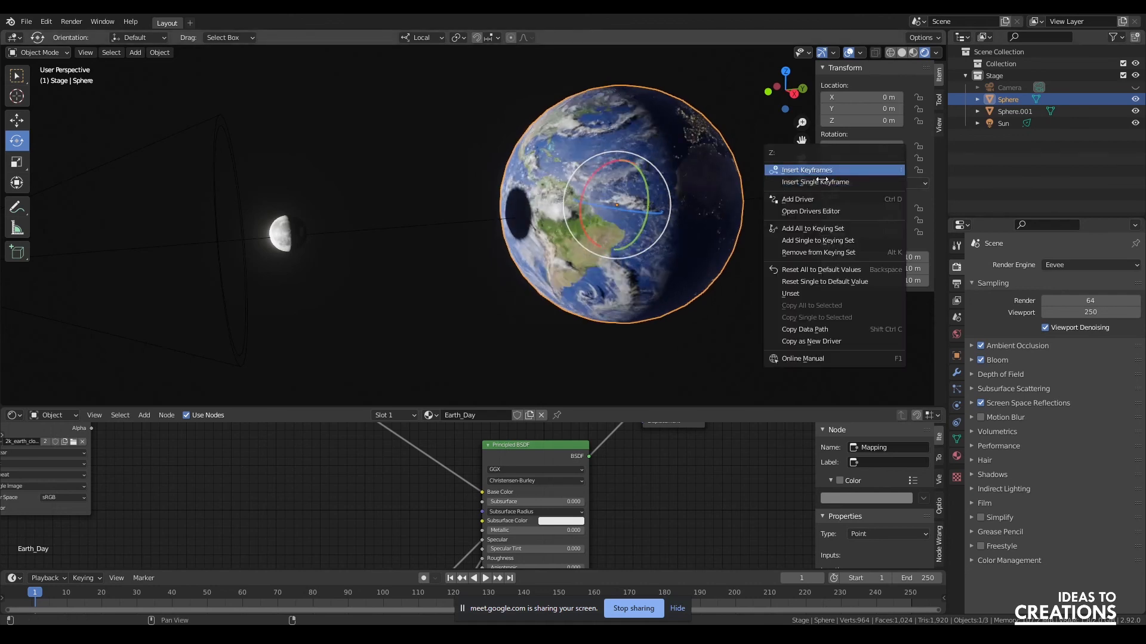
left_click(818, 182)
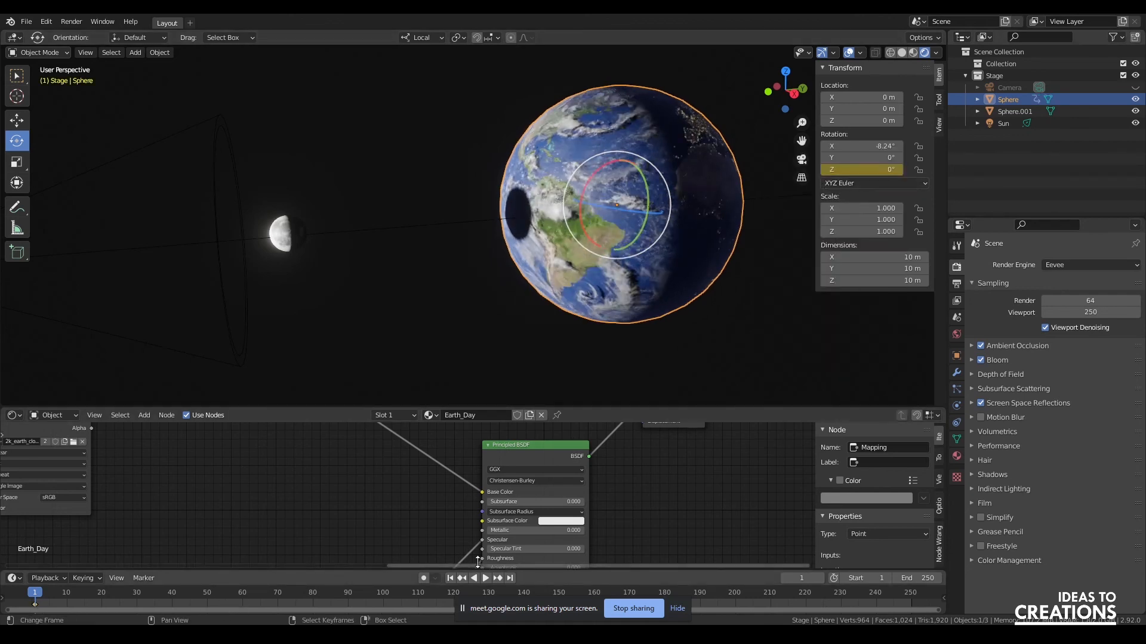
key("Return")
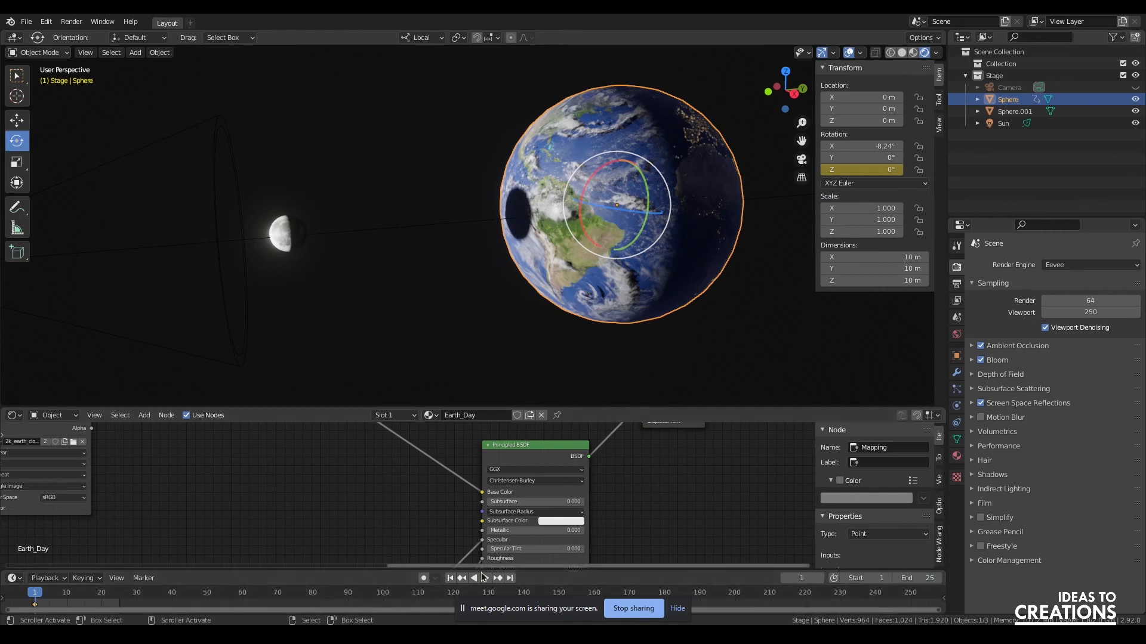
At frame 25, set the Earth's Z rotation to 359° and insert a keyframe for it.
left_click_drag(355, 571, 341, 452)
left_click_drag(109, 489, 125, 490)
key("space")
left_click(862, 169)
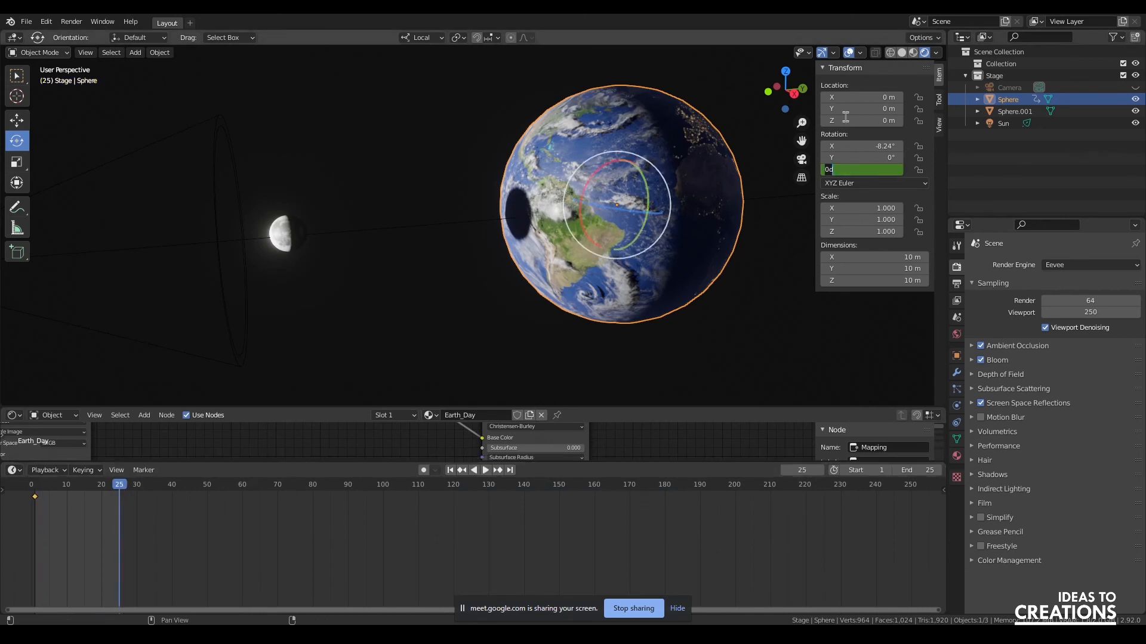
key("Return")
right_click(859, 182)
right_click(886, 172)
right_click(878, 169)
left_click(841, 168)
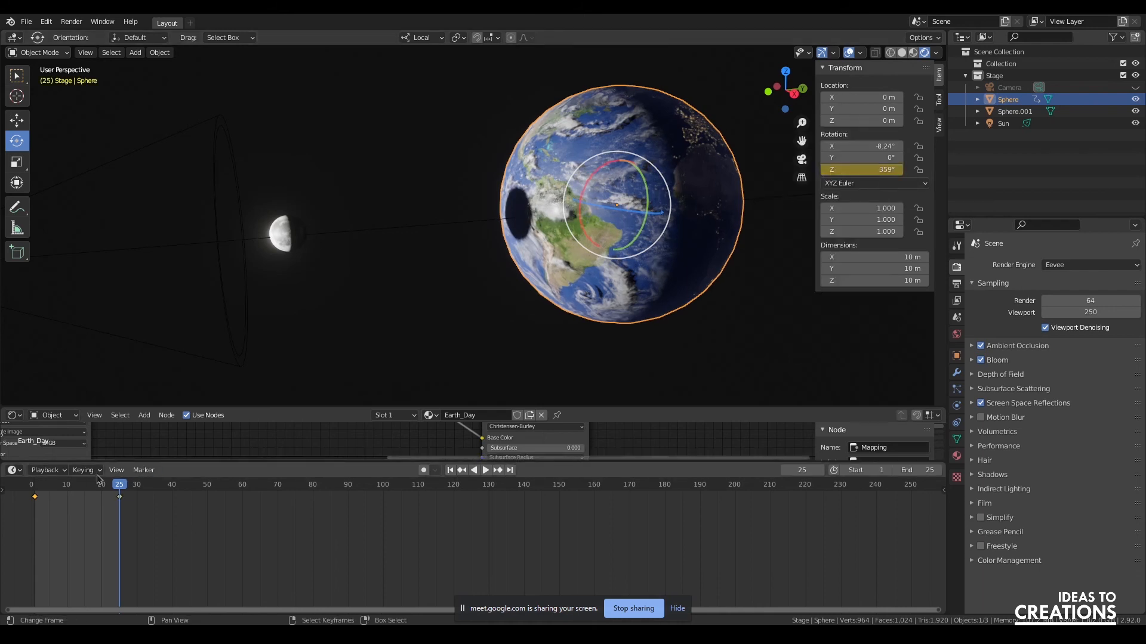
Play the animation and check how evenly the Earth spins through the loop.
key("space")
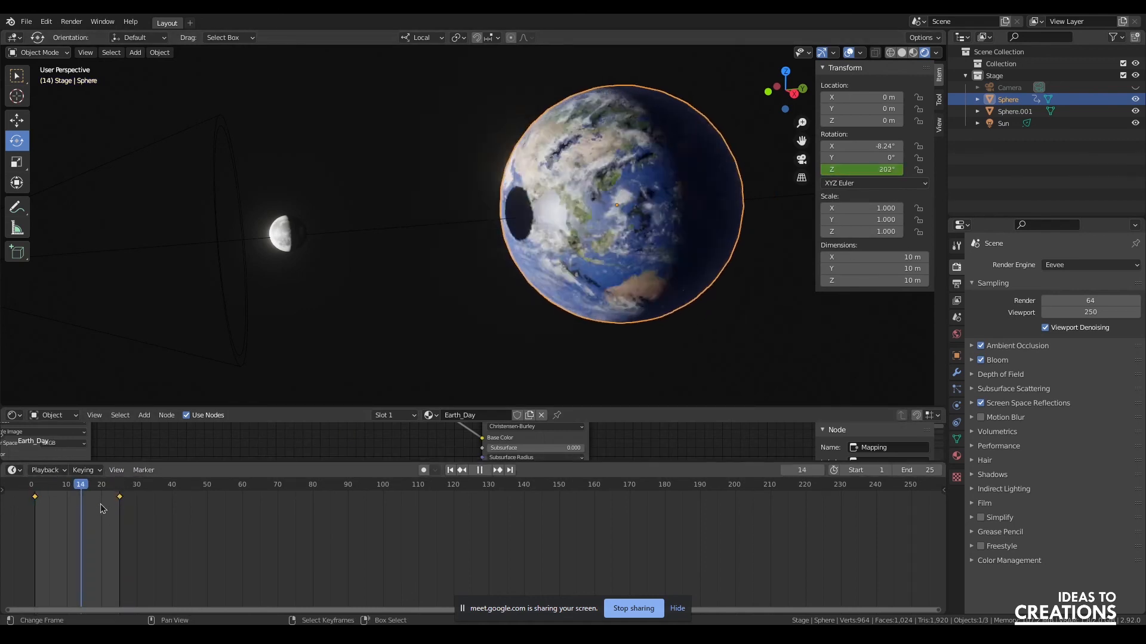
left_click(482, 471)
left_click(486, 470)
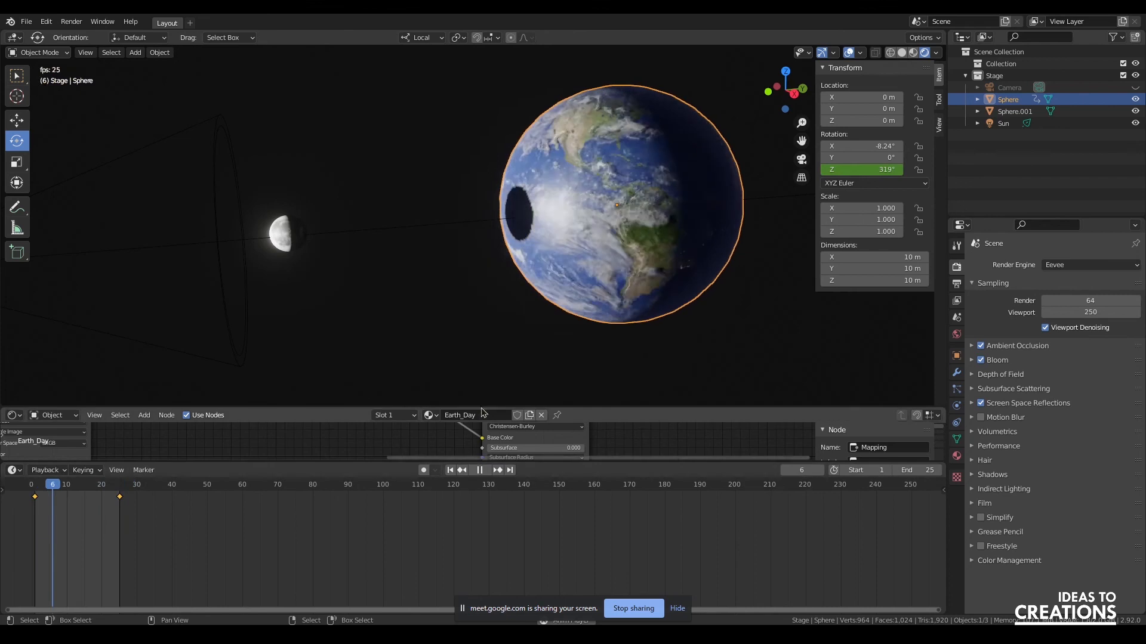
right_click(517, 309)
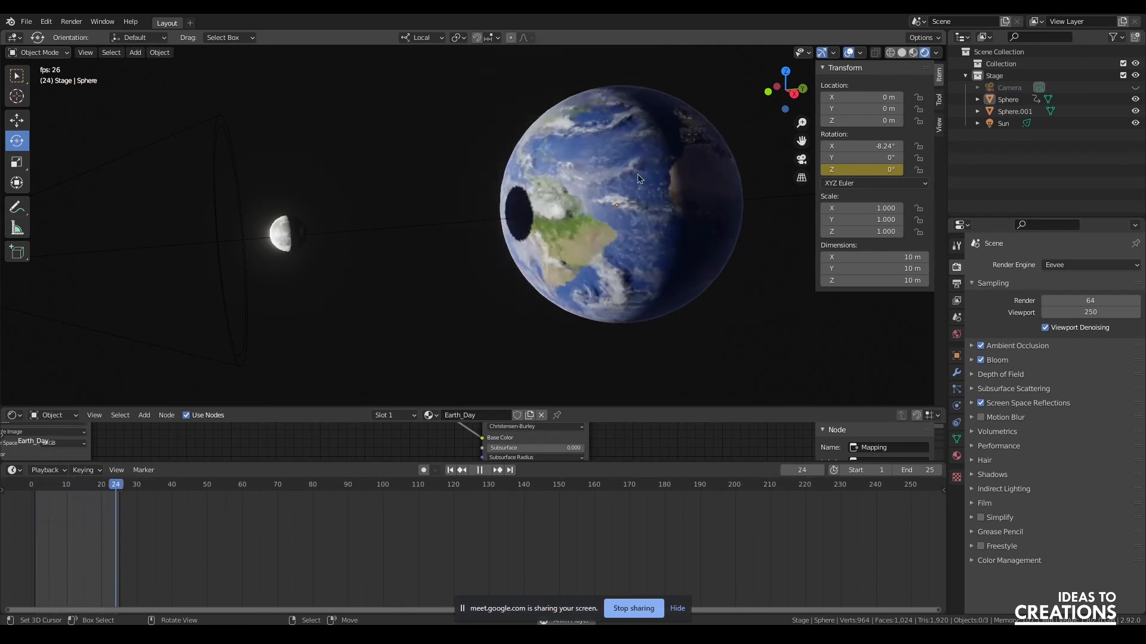
right_click(684, 213)
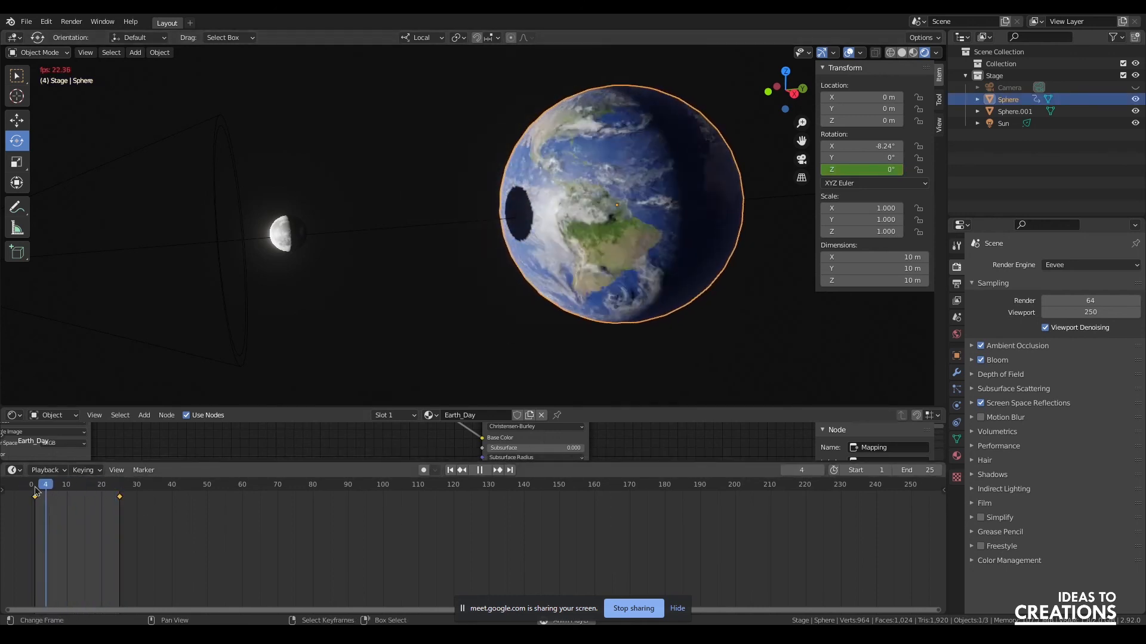
Set the interpolation of the Earth's rotation keyframes to Linear and play the animation.
key("space")
key("t")
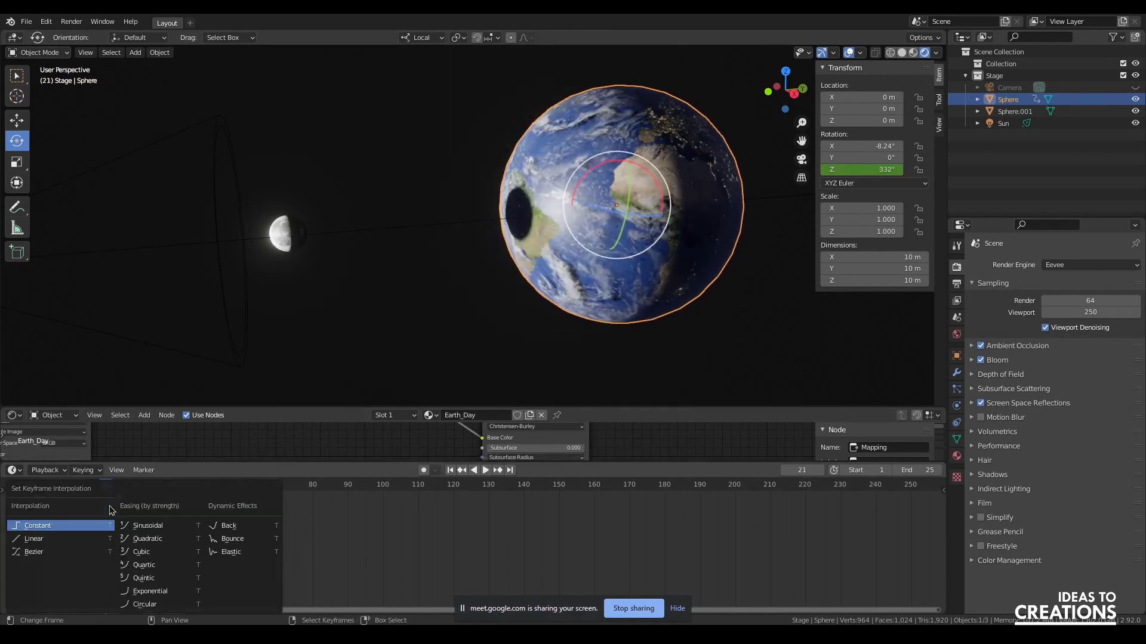
left_click(37, 540)
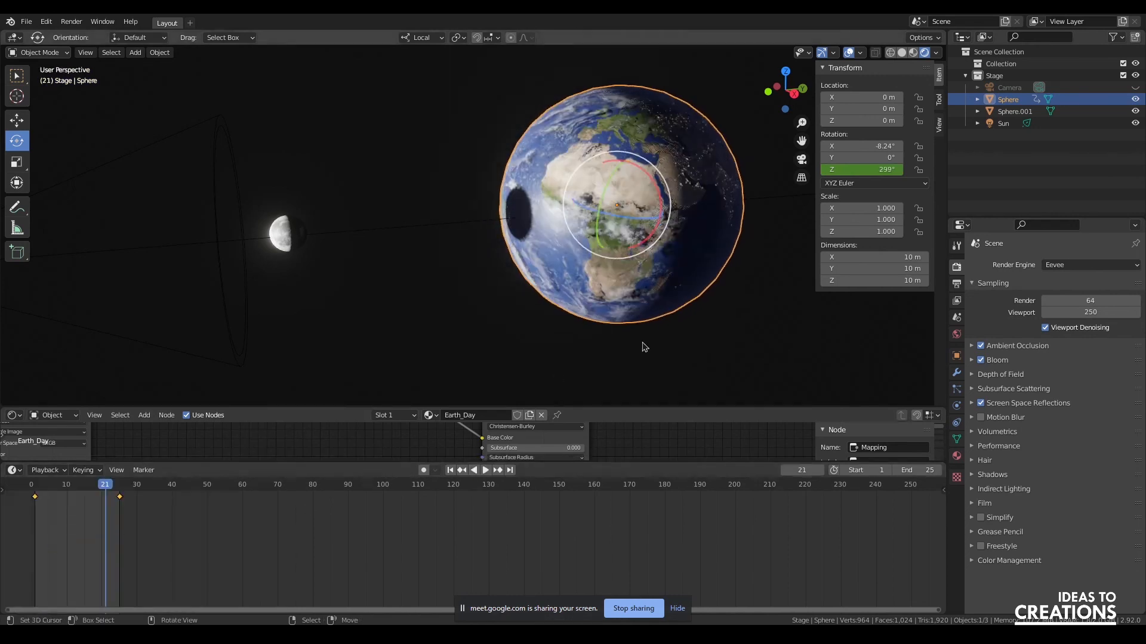
left_click(484, 470)
key("alt+a")
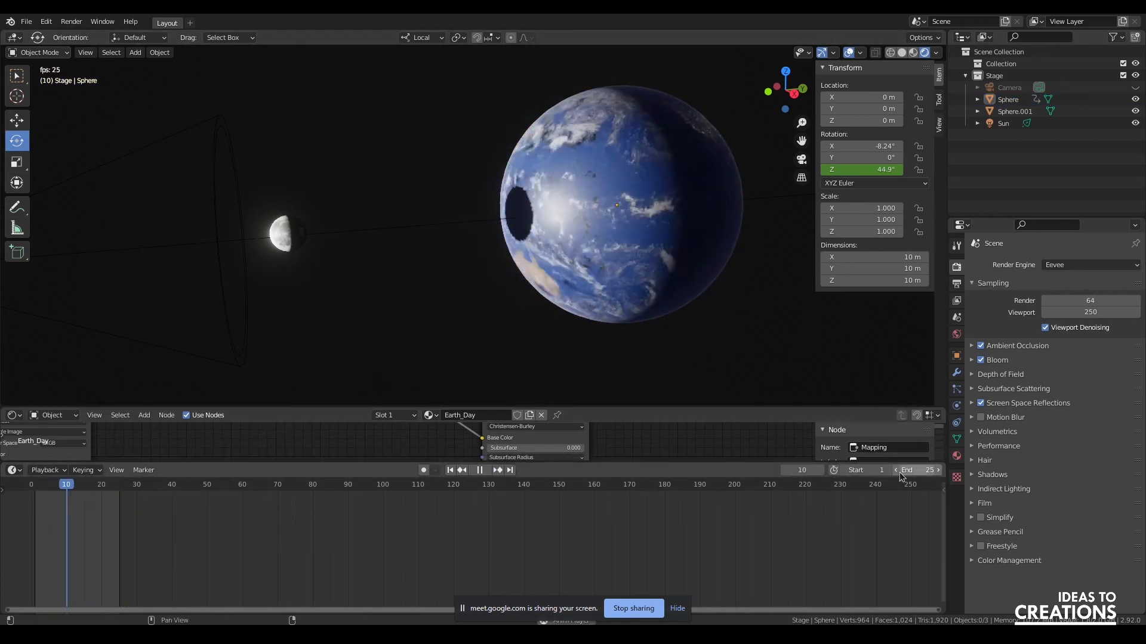
Extend the animation's end frame to 81 and move the Earth's last rotation keyframe to about that frame.
left_click_drag(900, 473, 934, 473)
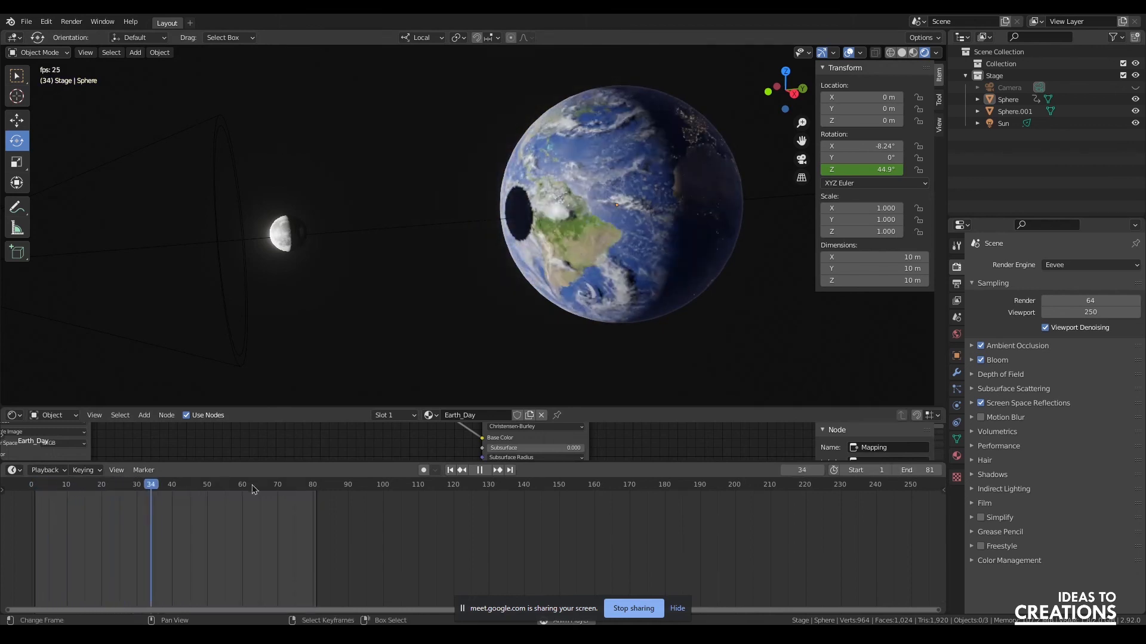
left_click(706, 228)
left_click_drag(121, 499, 320, 524)
left_click(733, 292)
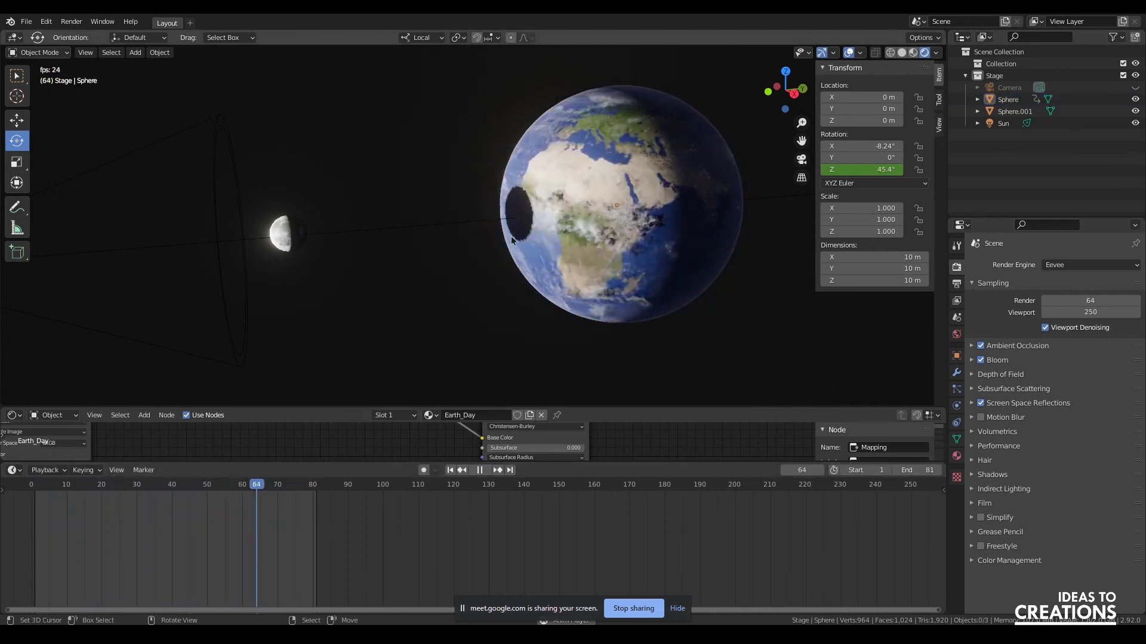
Stop playback, go to frame 1, rotate the moon about Z to a starting position and insert a single keyframe for it.
left_click(286, 232)
key("space")
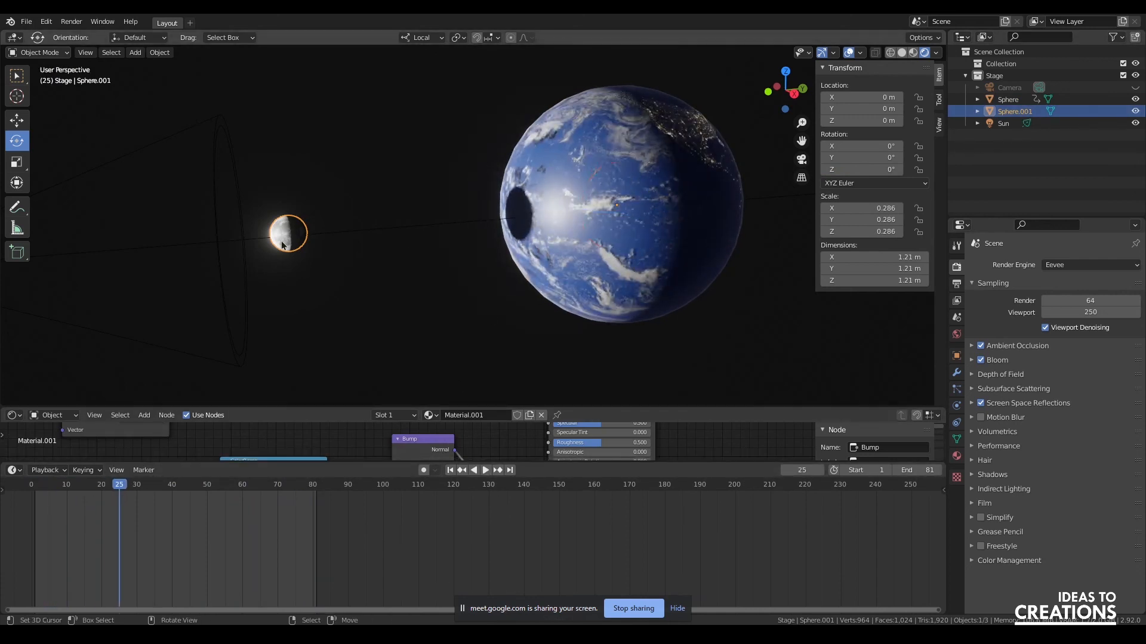
left_click_drag(41, 486, 35, 487)
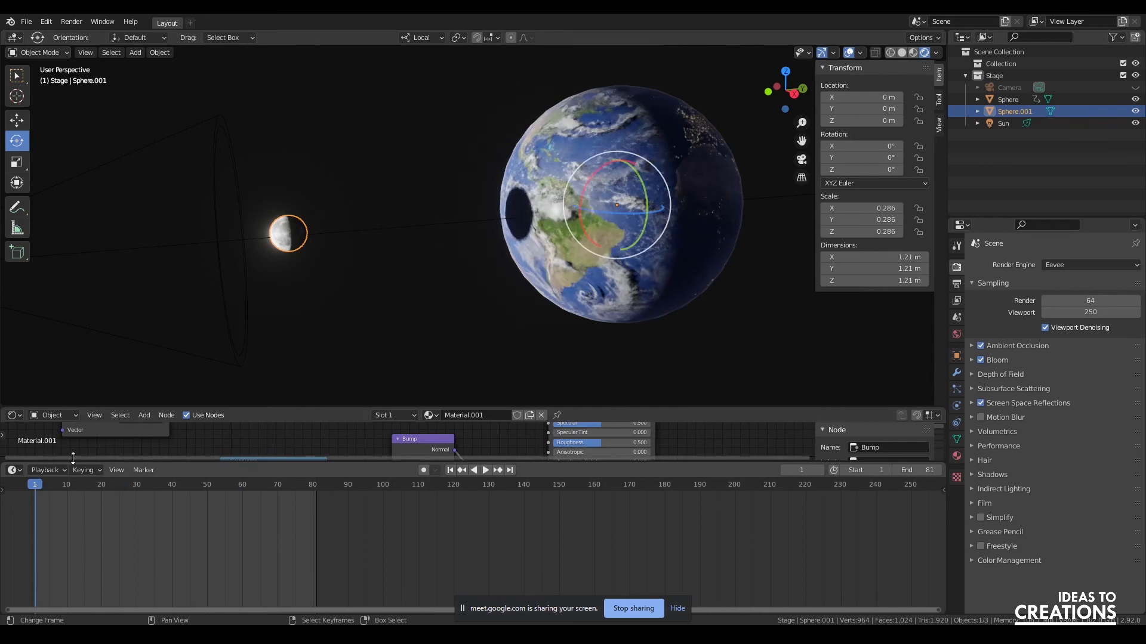
left_click_drag(865, 170, 824, 170)
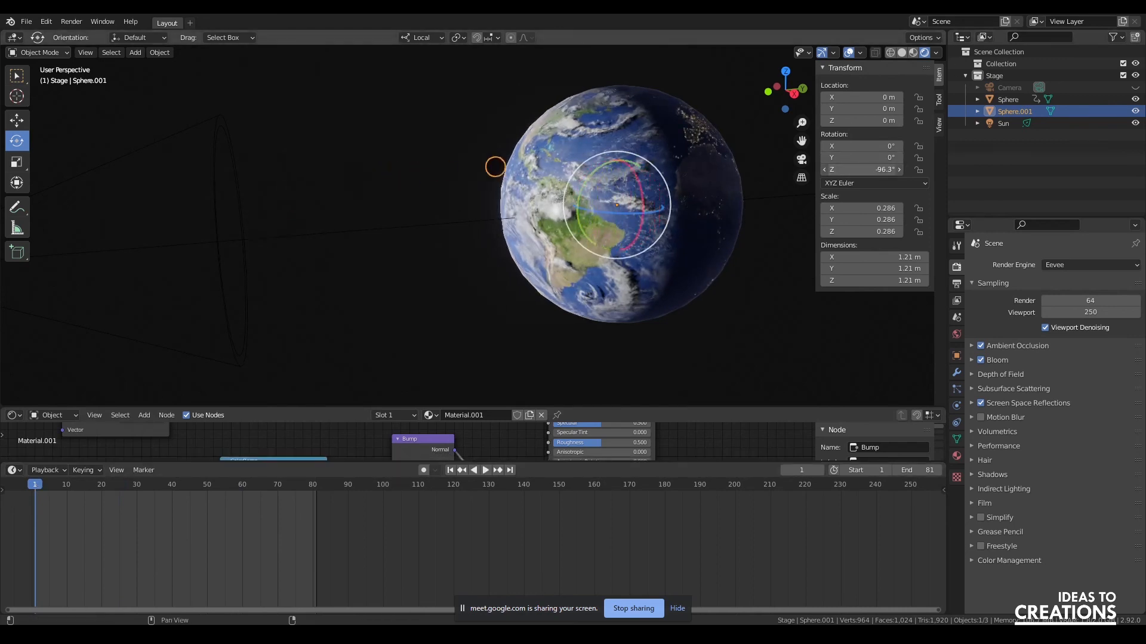
right_click(861, 171)
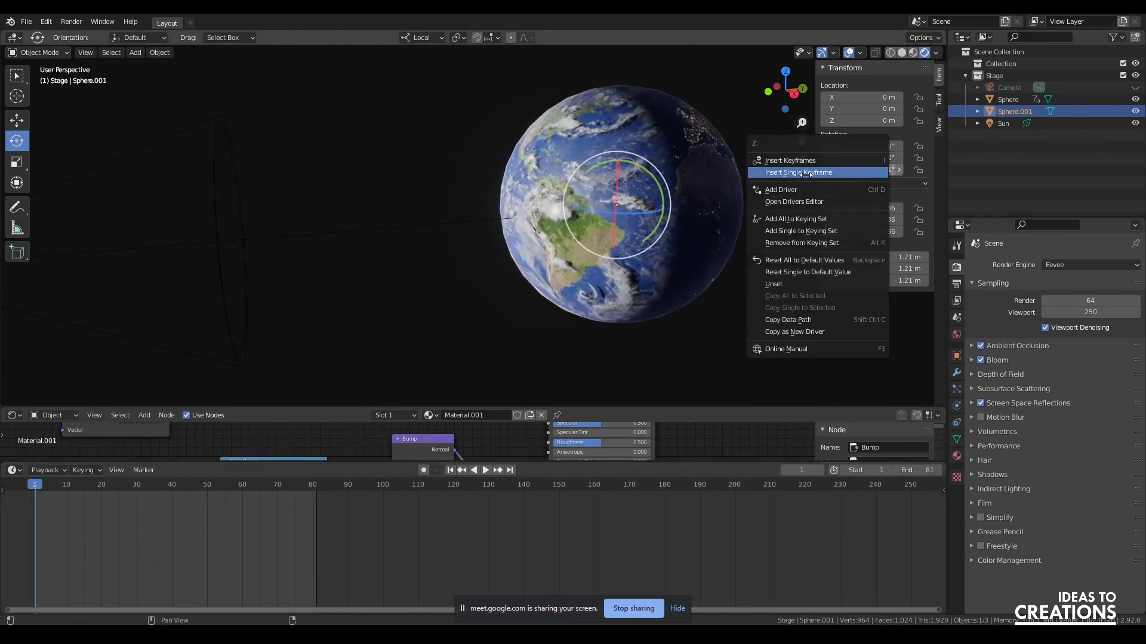
left_click(806, 173)
At frame 80, turn the moon to 4.8° about Z and scale its mesh down to about 0.39 in Edit Mode.
left_click_drag(40, 486, 313, 495)
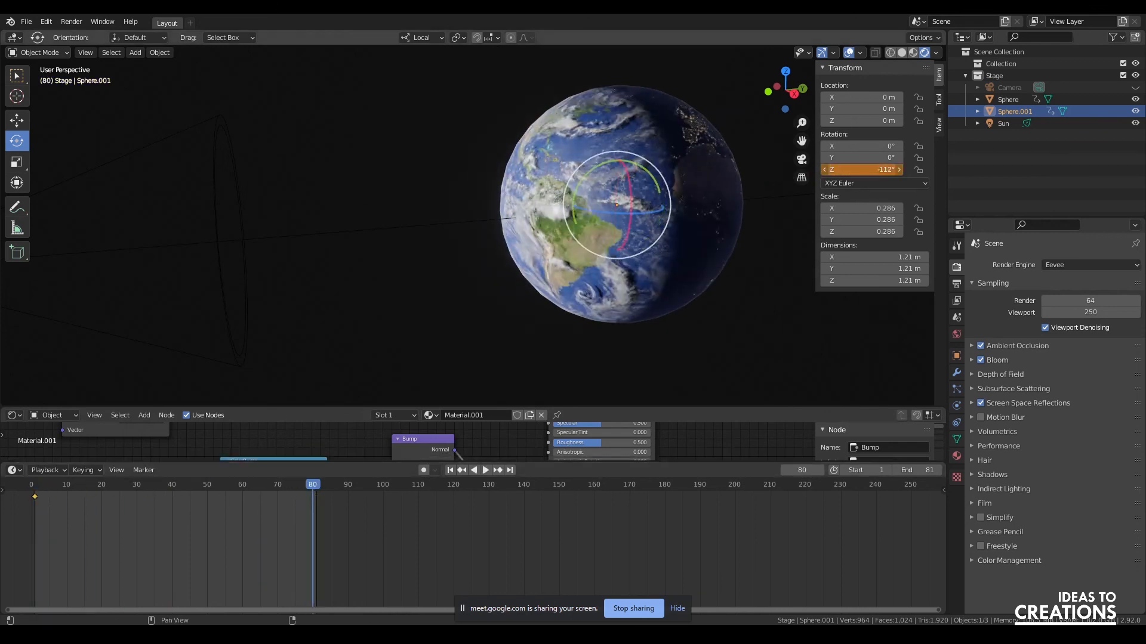
left_click_drag(861, 170, 892, 170)
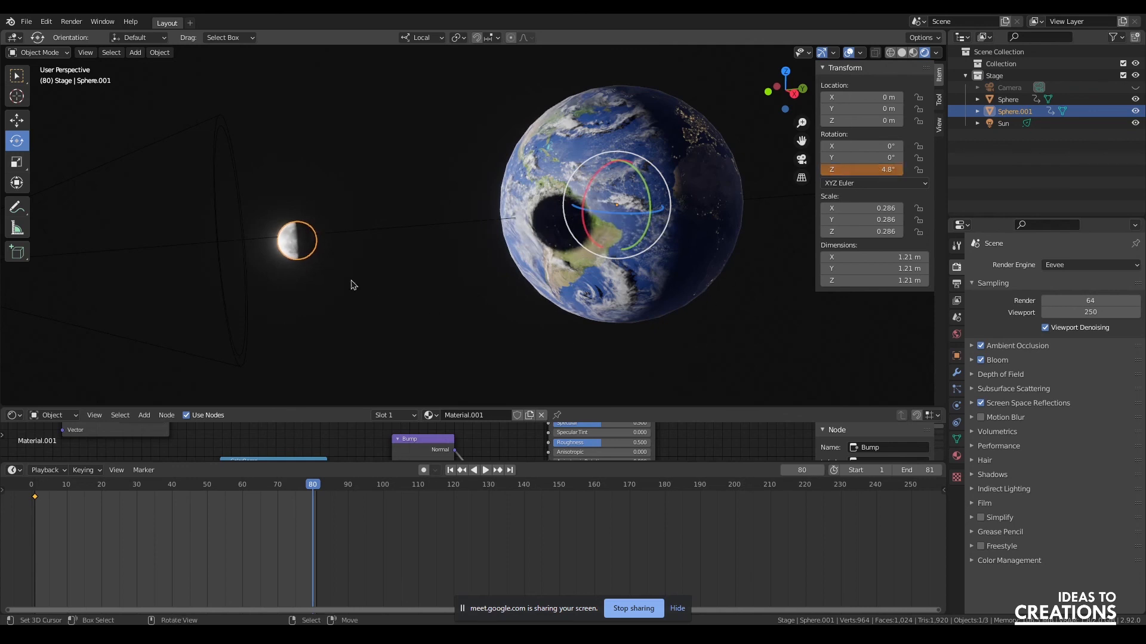
key("Tab")
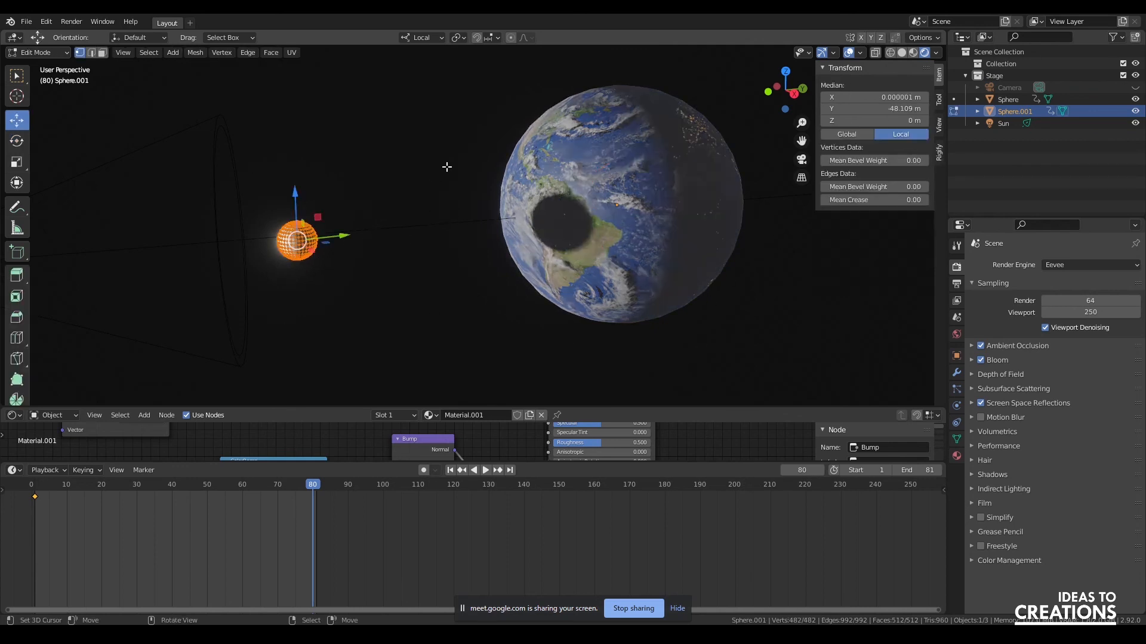
key("s")
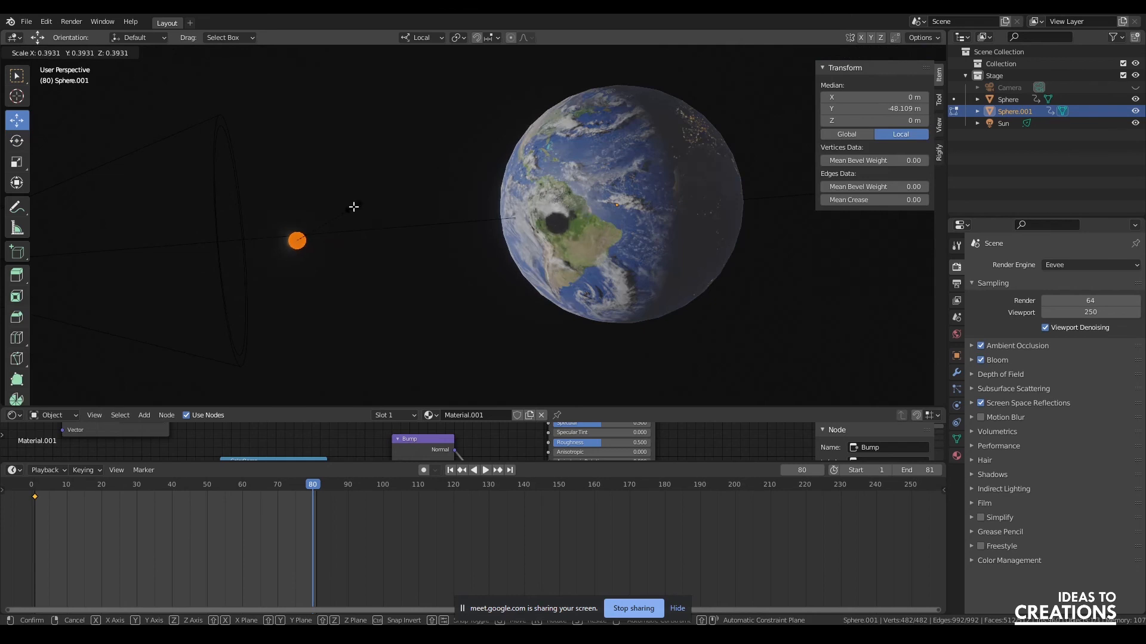
left_click(353, 206)
key("Tab")
Fine-tune and keyframe the moon's Z rotation at frame 80, and play the animation from the start.
left_click_drag(632, 219, 634, 208)
right_click(836, 170)
left_click(828, 185)
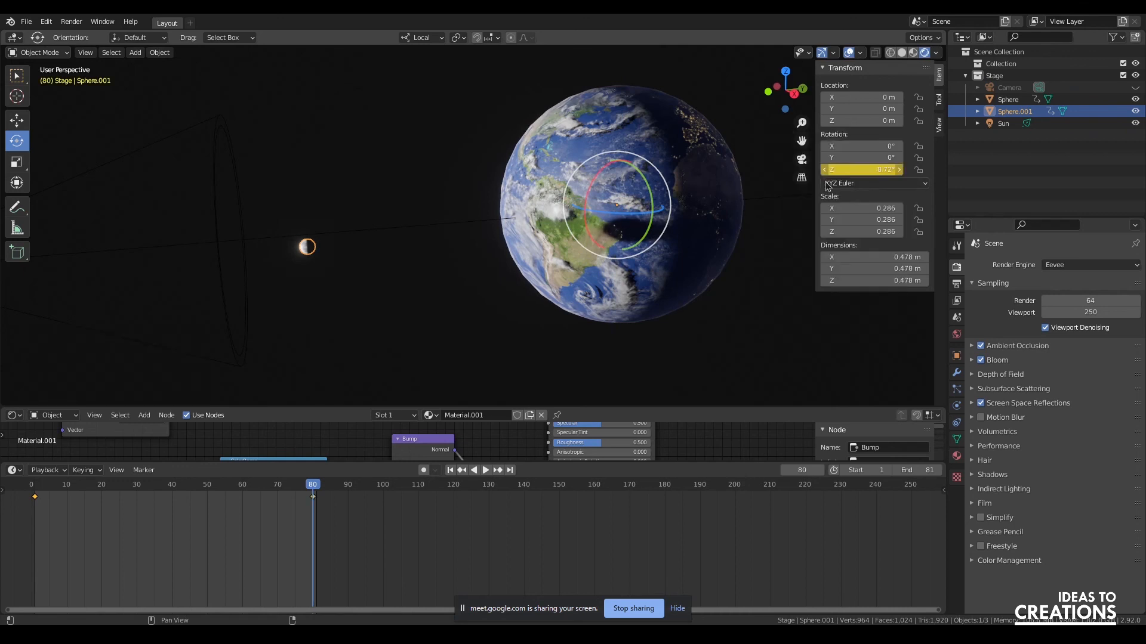
left_click(449, 470)
left_click(485, 470)
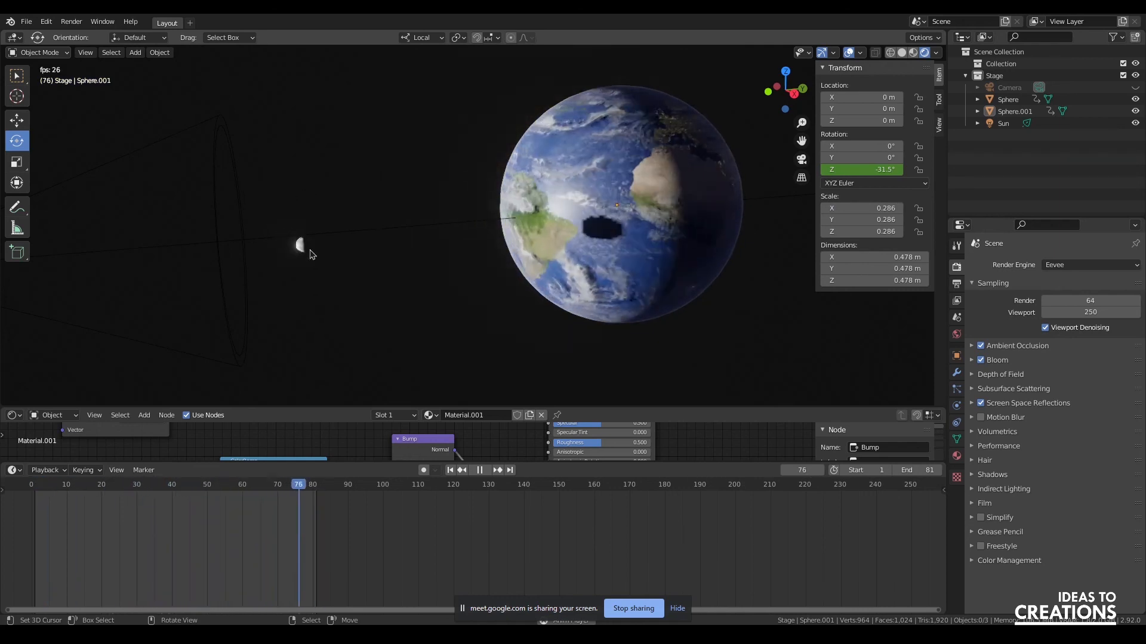
Widen the cone of the Sun spot light to a size of 128°.
left_click(222, 202)
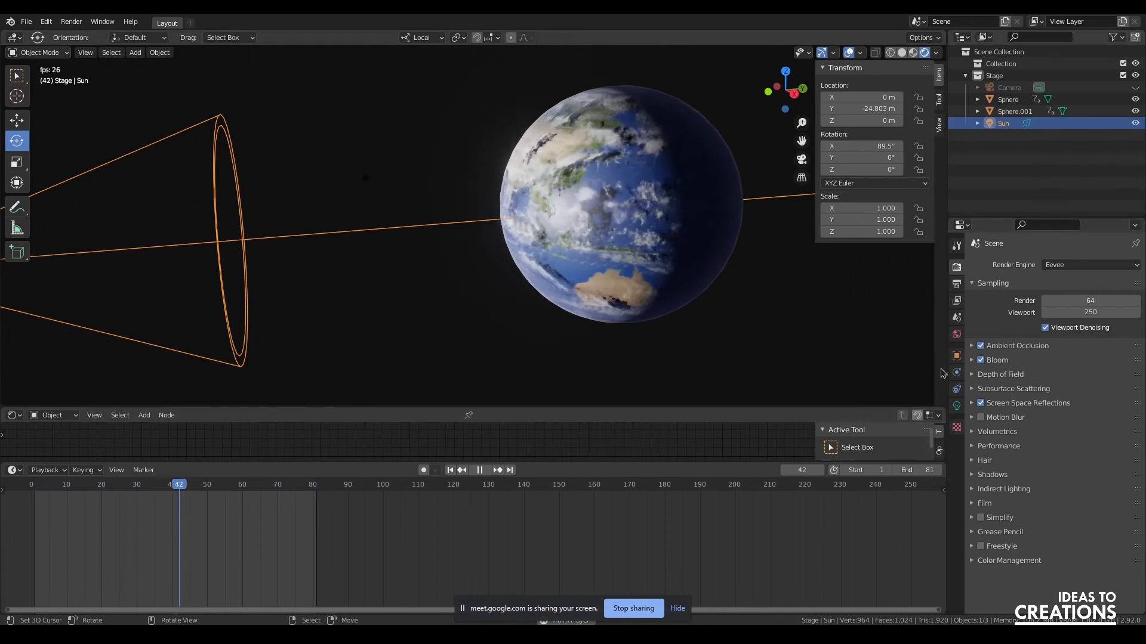
left_click(956, 406)
mouse_move(1082, 375)
left_mouse_down()
mouse_move(1109, 374)
mouse_move(1092, 374)
left_mouse_up()
key("Escape")
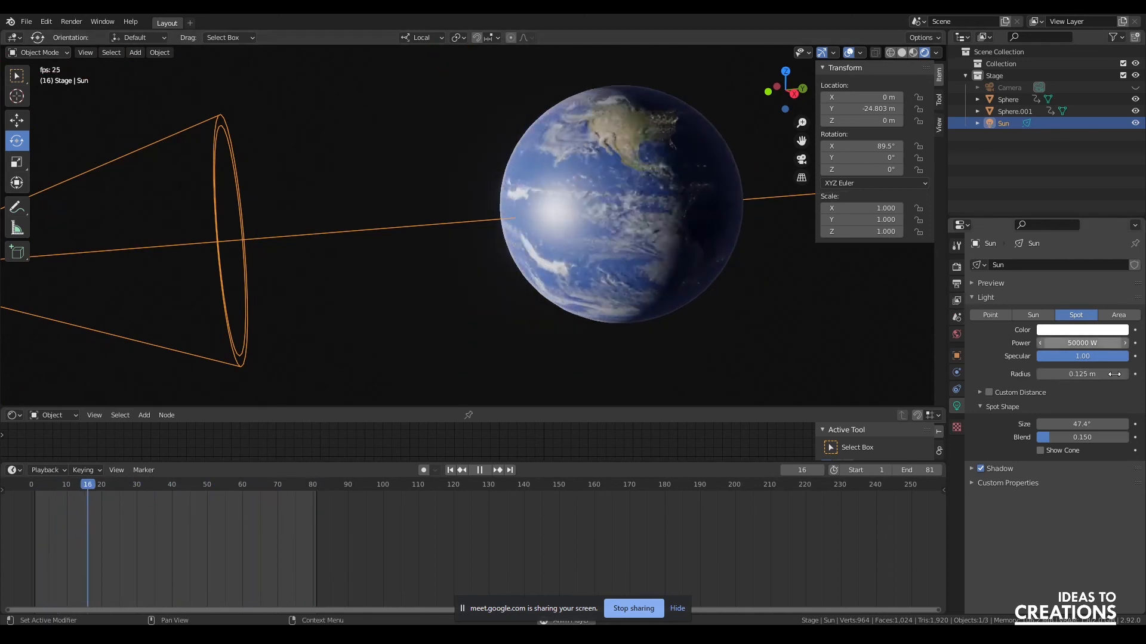
left_click_drag(1074, 423, 1113, 424)
scroll(325, 308, "down", 4)
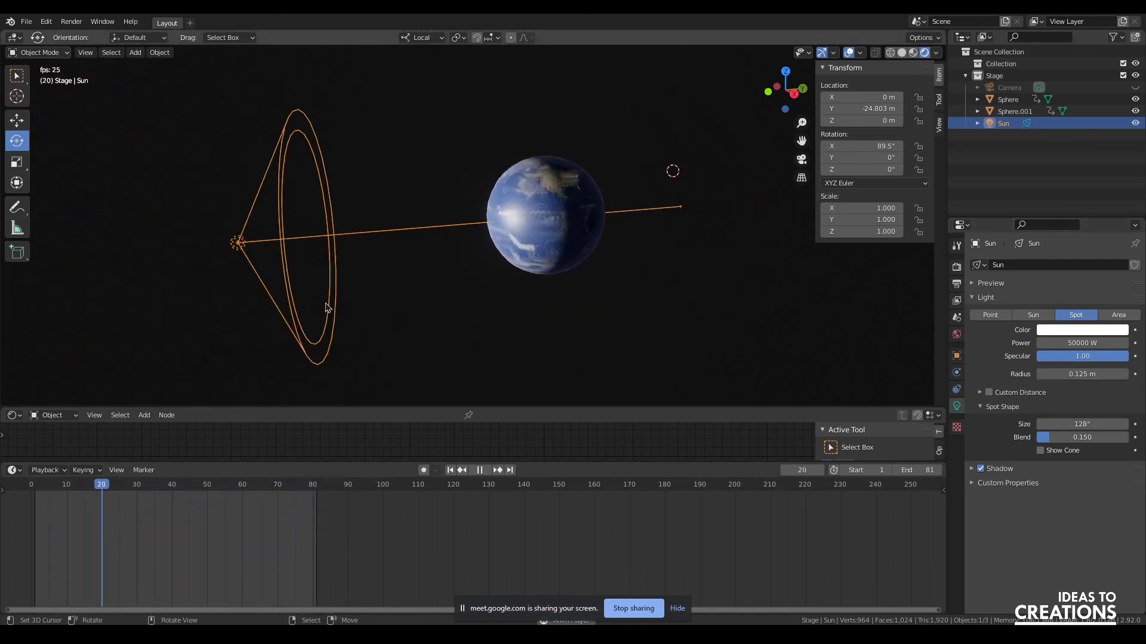
Stop playback and move the Sun light about 7.86 m along its local Z axis, away from the Earth.
left_click(9, 123)
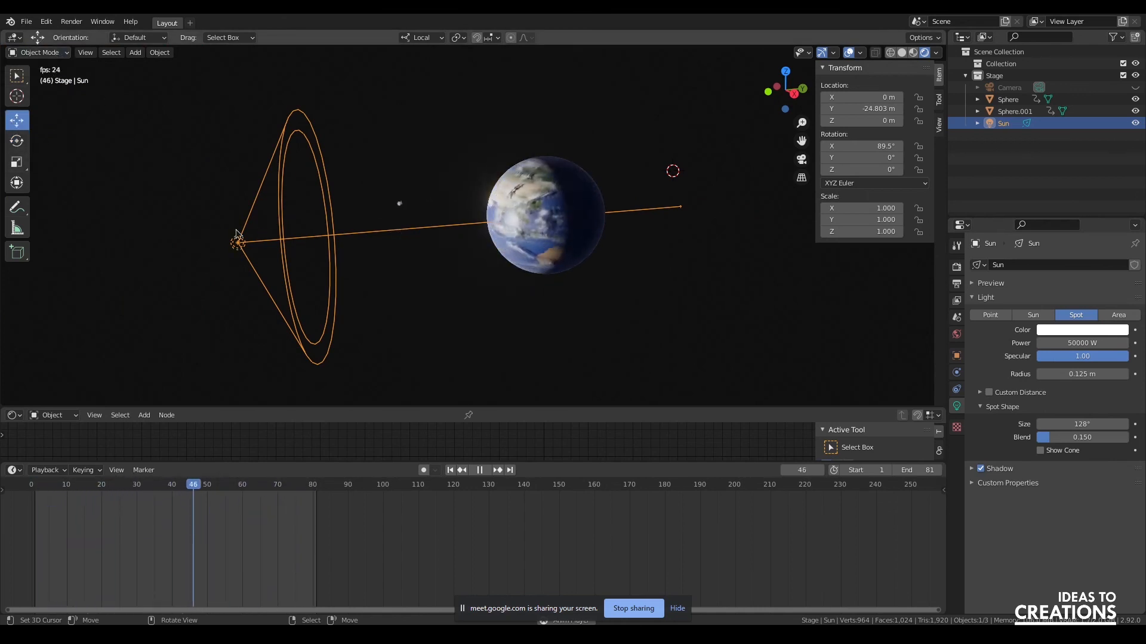
key("space")
left_click_drag(264, 239, 79, 235)
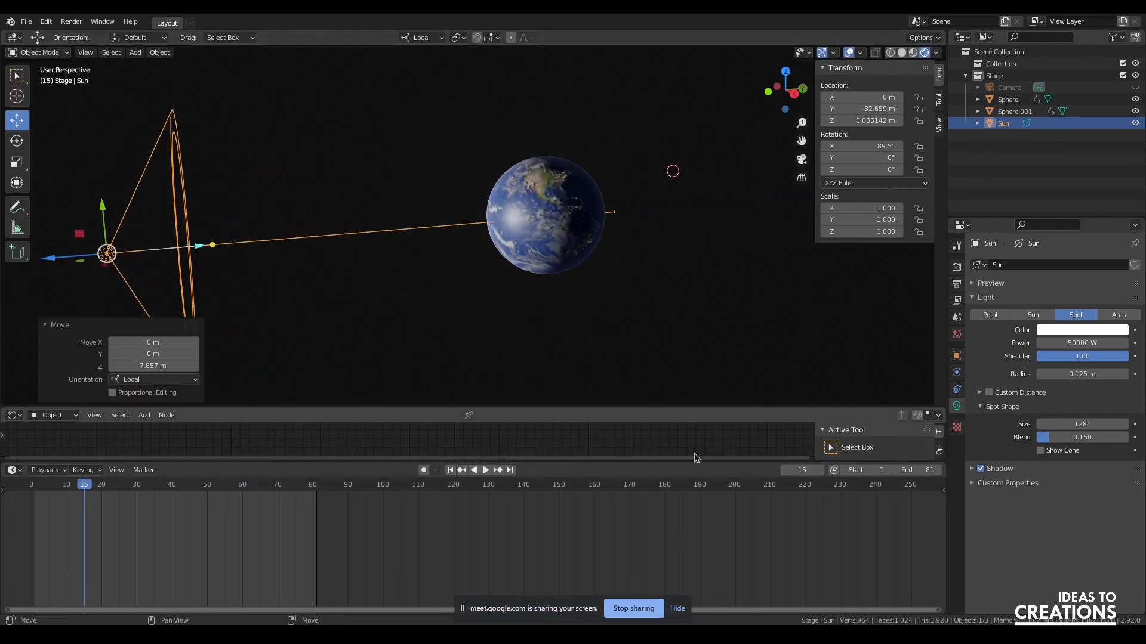
Move the Sun light about -4.87 m along its local X axis.
left_click_drag(785, 90, 868, 103)
scroll(473, 356, "down", 2)
scroll(475, 359, "down", 1)
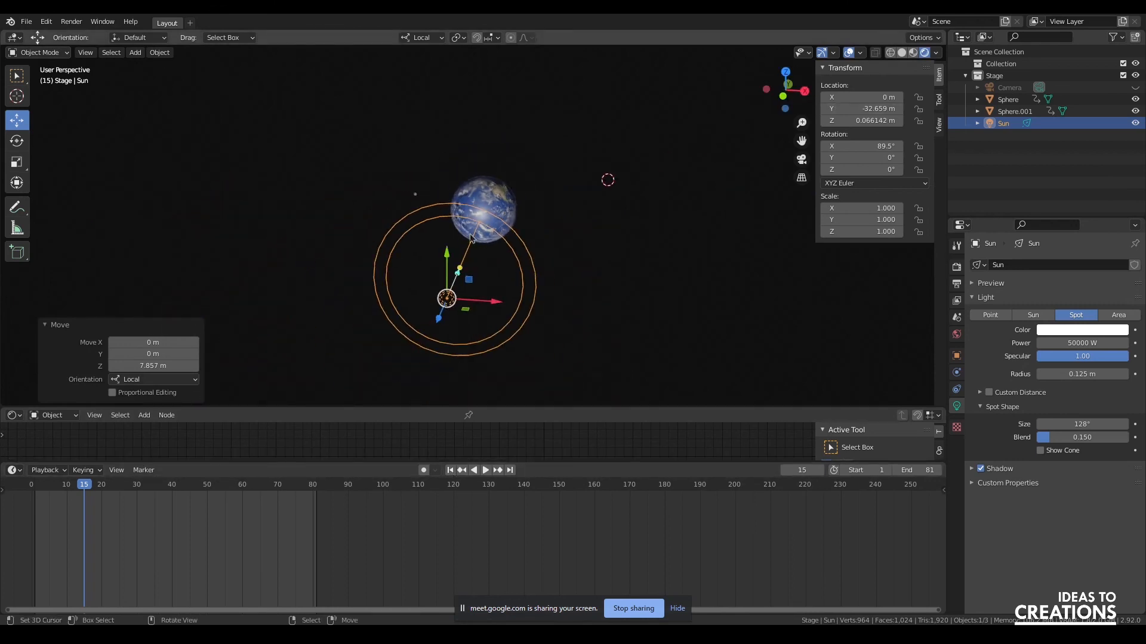
left_click_drag(499, 300, 453, 297)
Play the animation and inspect the lit Earth and the moon from several angles.
left_click_drag(777, 91, 742, 194)
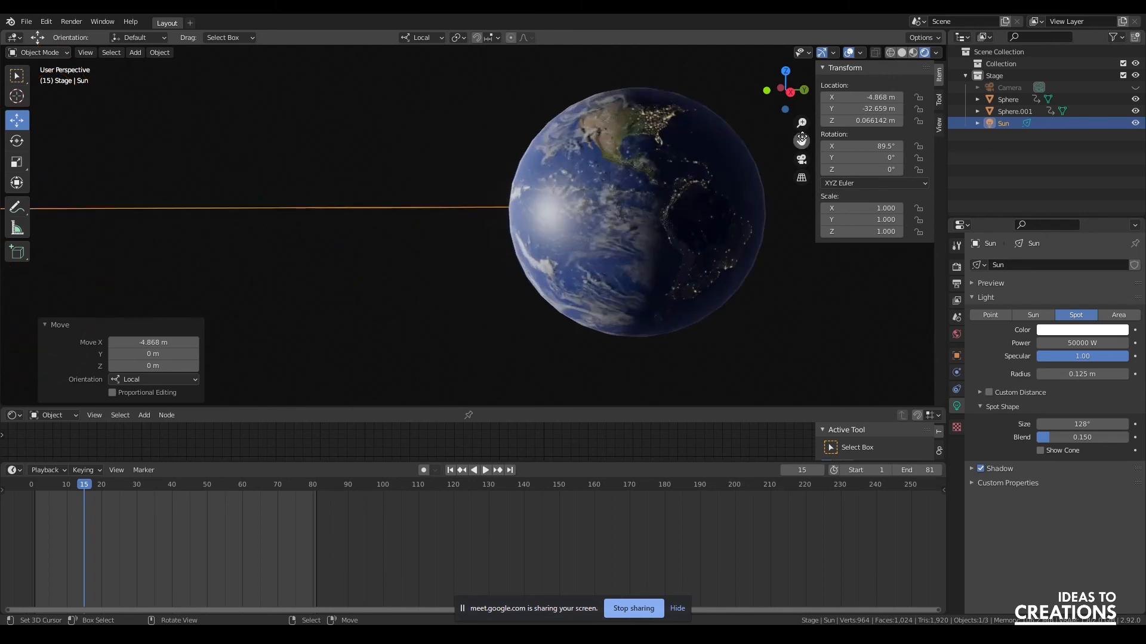
left_click_drag(801, 141, 756, 147)
left_click(485, 470)
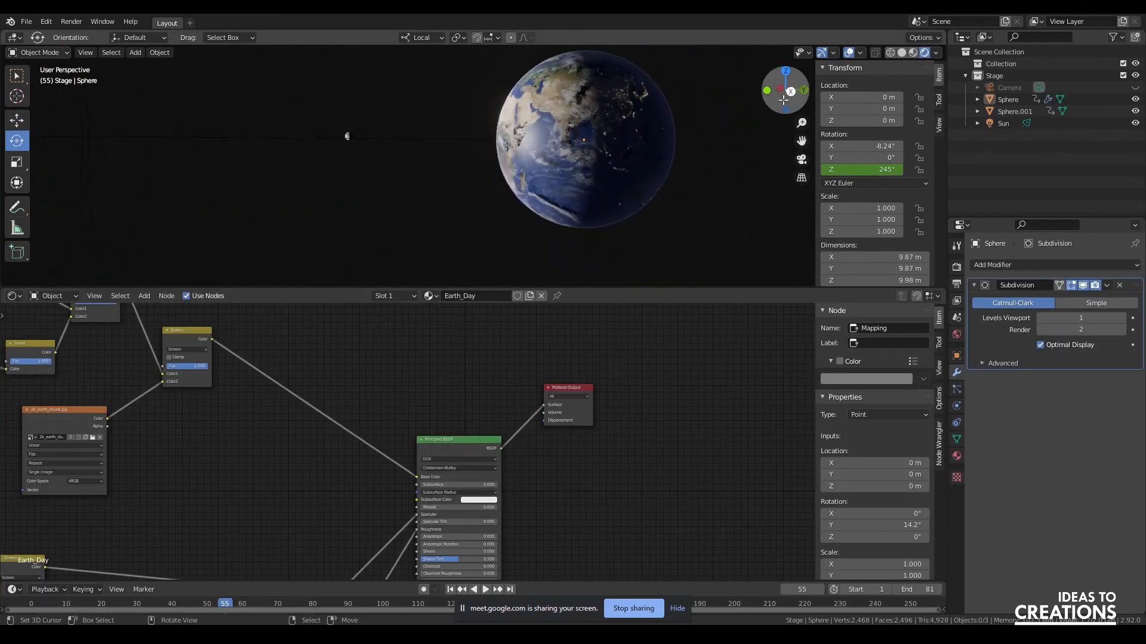
left_click_drag(782, 100, 848, 113)
left_click_drag(799, 141, 773, 168)
scroll(559, 176, "up", 1)
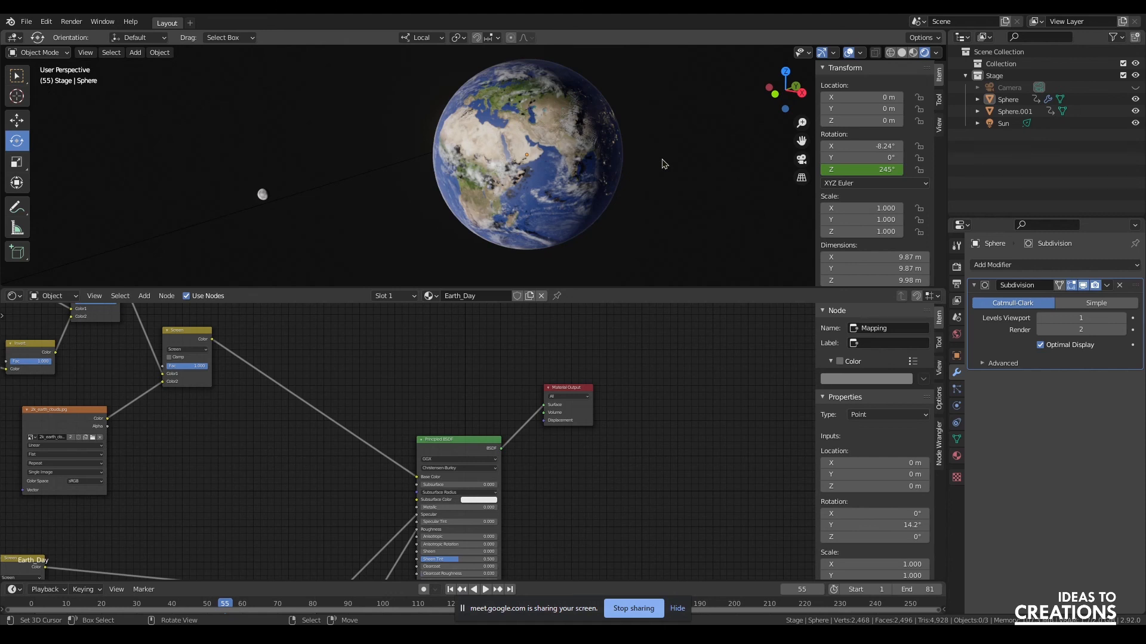
Enlarge the 3D view, show the World properties and switch the node editor from the object material to the World shader.
left_click_drag(674, 289, 662, 394)
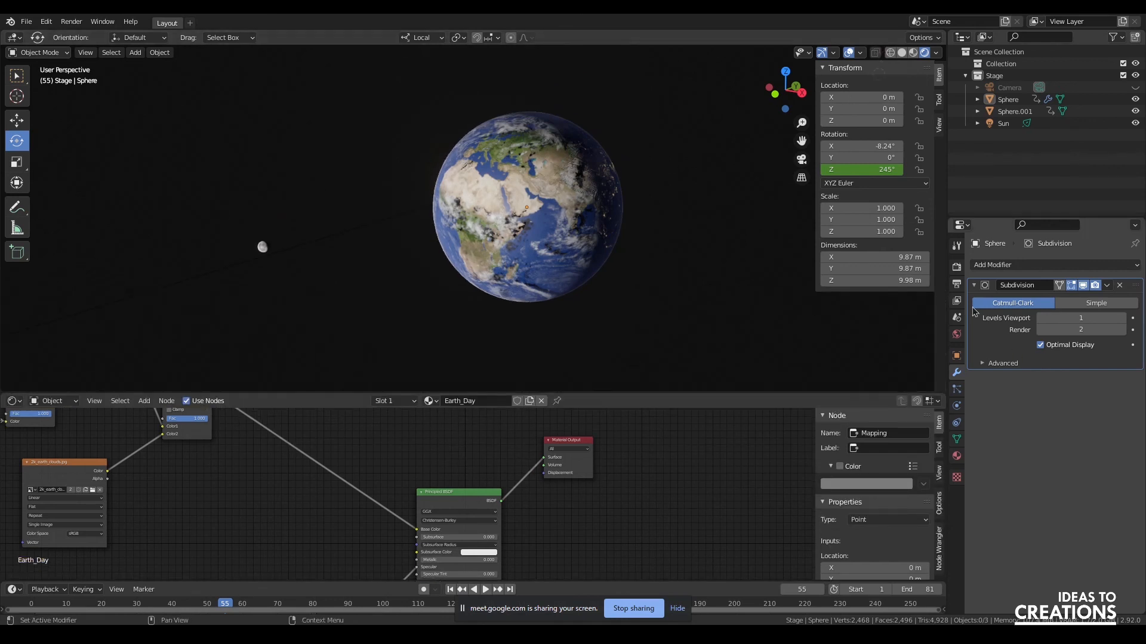
left_click(956, 268)
left_click(957, 335)
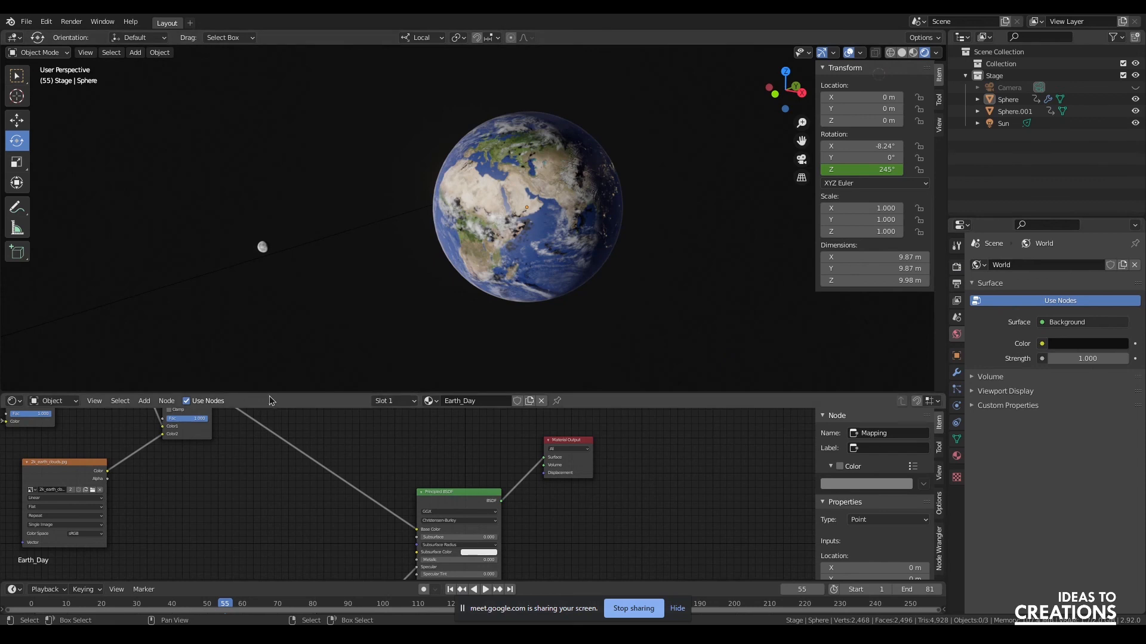
left_click_drag(264, 393, 264, 319)
left_click(12, 327)
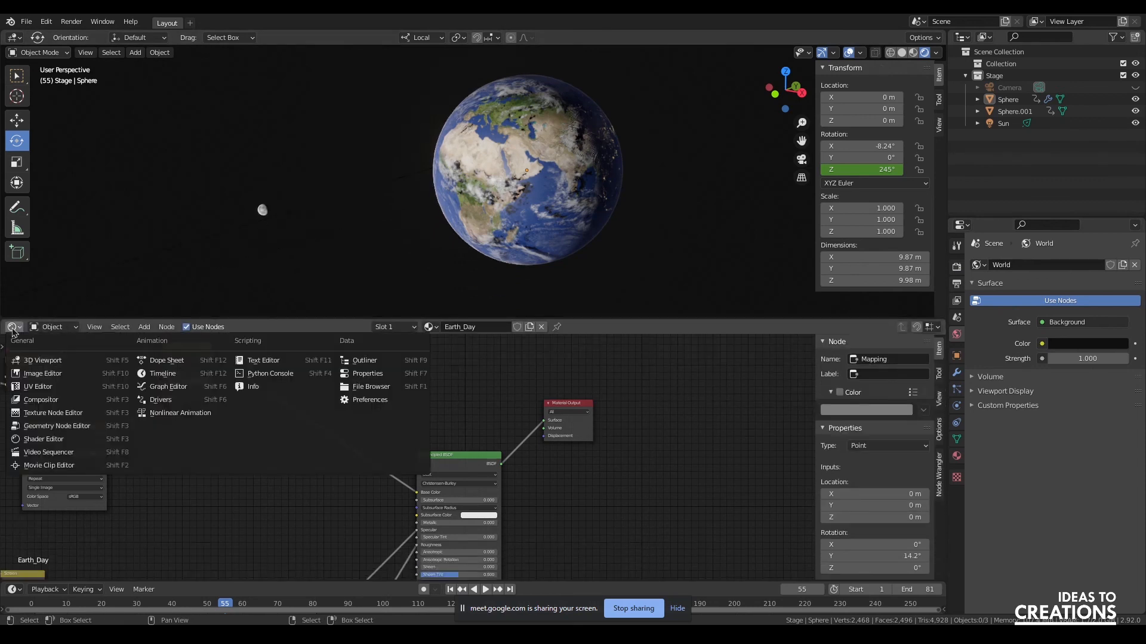
left_click(47, 329)
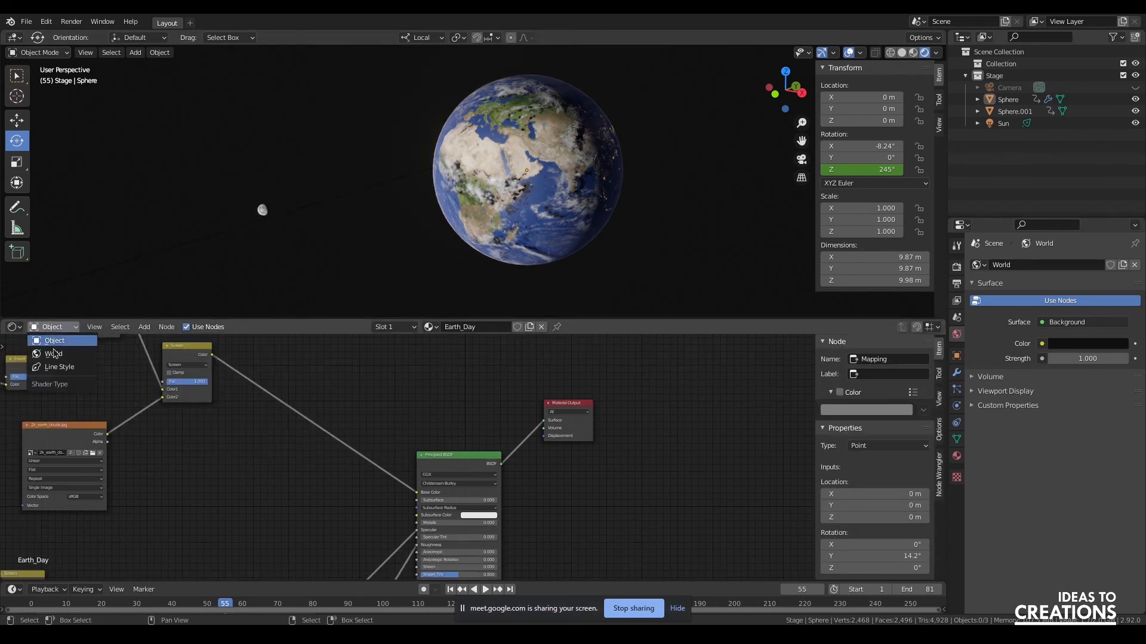
left_click(59, 358)
scroll(537, 436, "up", 5)
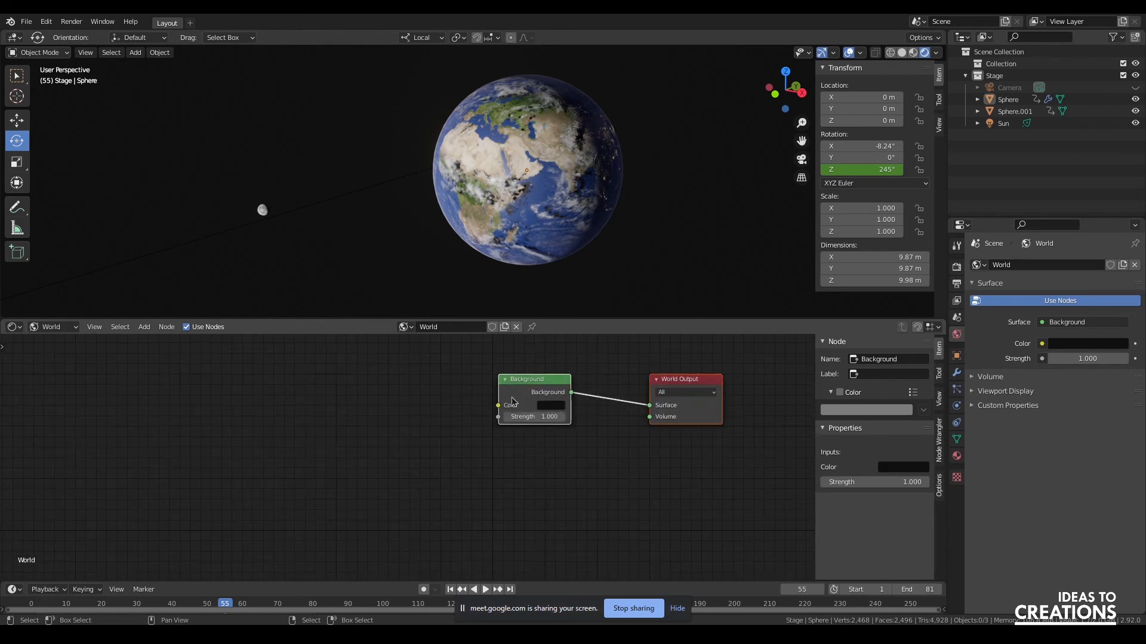
Add a Voronoi Texture node beside the World's Background node and preview its distance output as the scene background.
left_click_drag(527, 388, 398, 451)
left_click(157, 409)
key("shift+a")
left_click(154, 409)
type("voro")
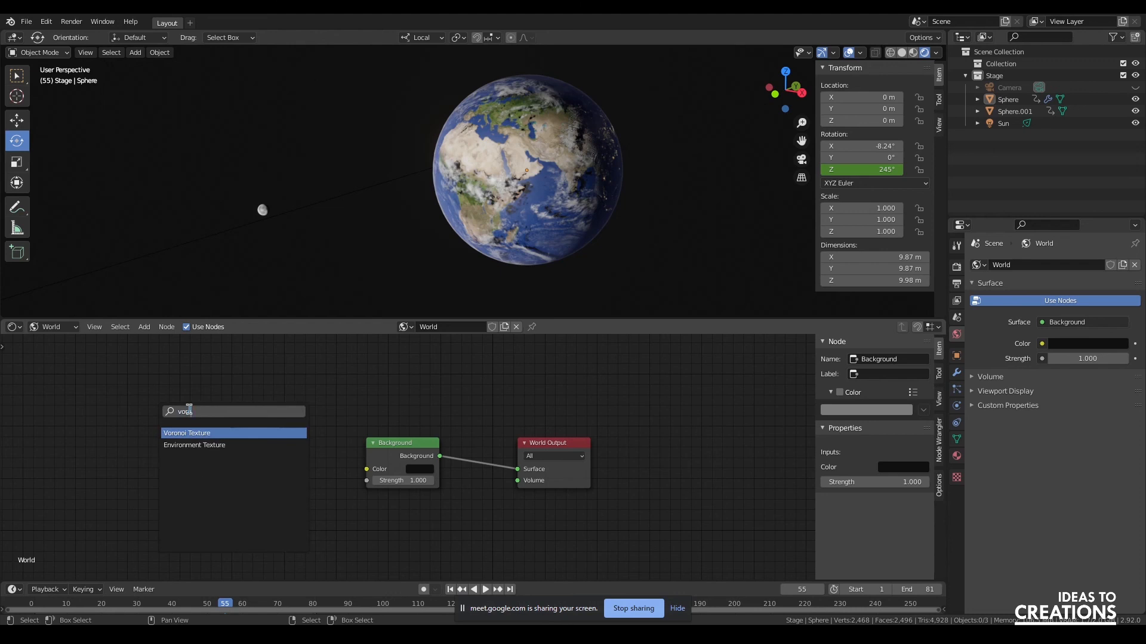
left_click(187, 433)
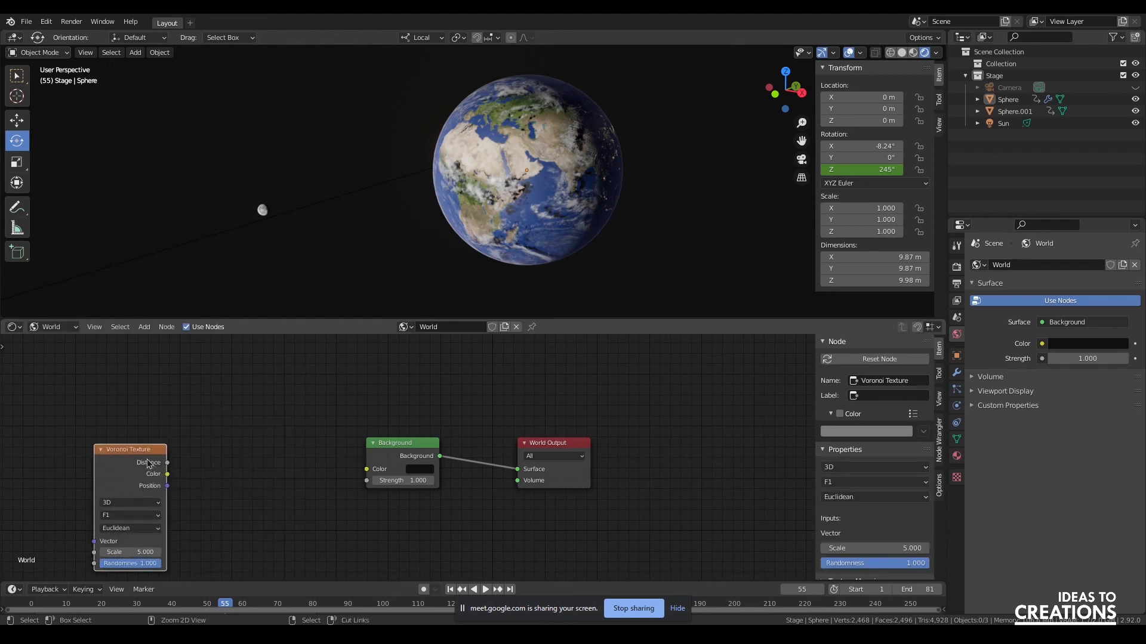
left_click(143, 457, "ctrl+shift")
Move the Background node down slightly and set the Voronoi Texture's scale to 154.3.
left_click_drag(431, 470, 425, 507)
scroll(448, 214, "down", 5)
scroll(448, 214, "up", 3)
key("shift+a")
left_click(216, 463)
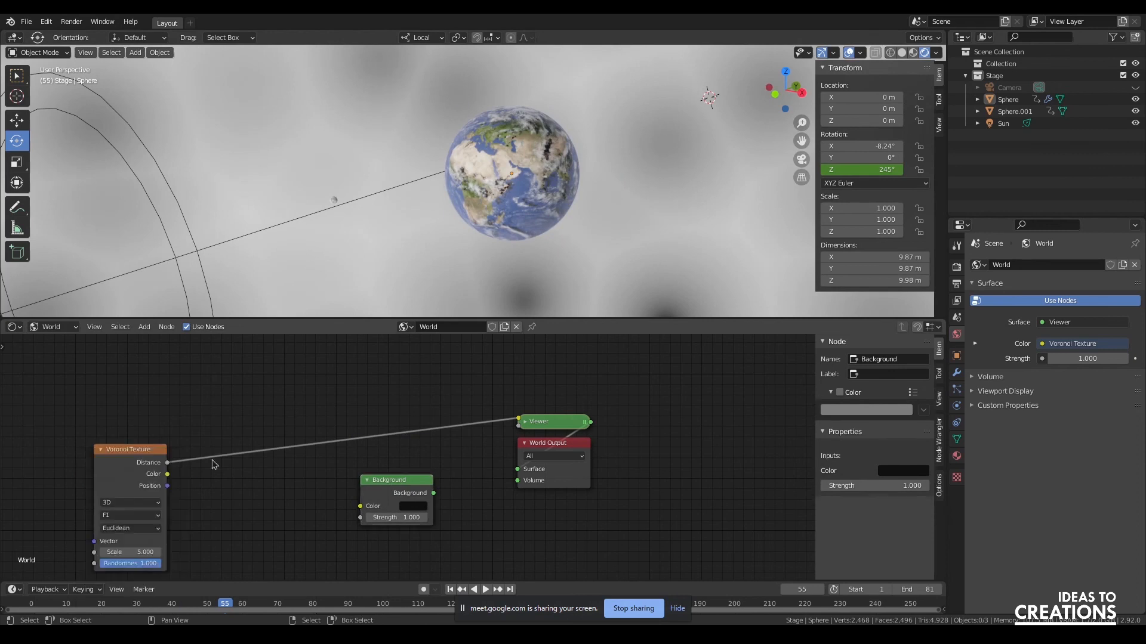
left_click_drag(125, 552, 336, 552)
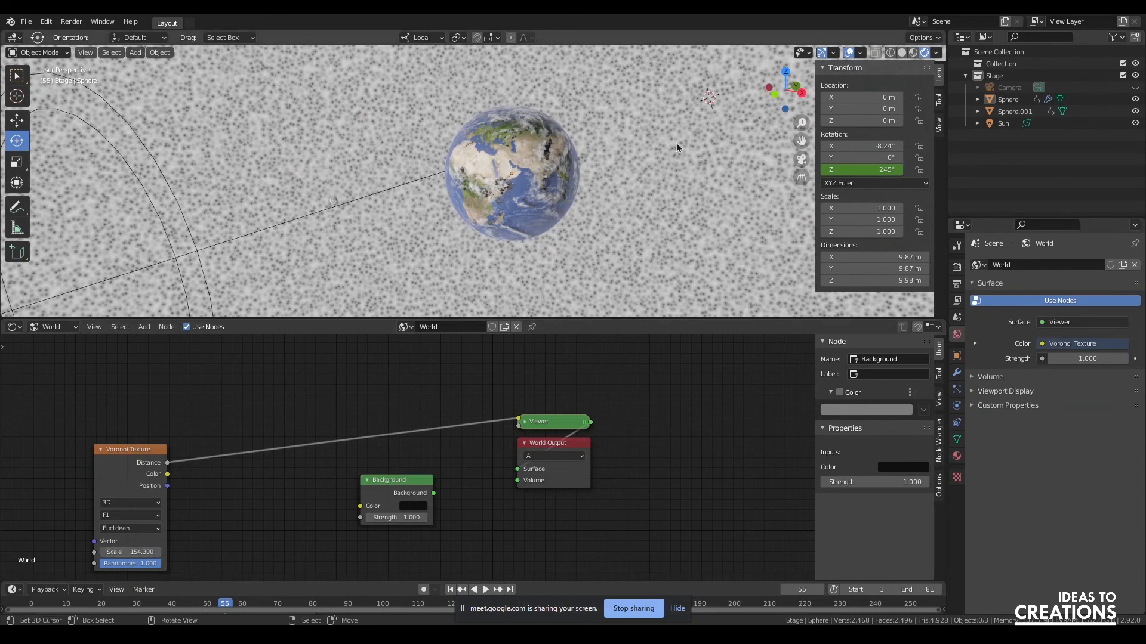
Insert a ColorRamp between the Voronoi Texture and the Viewer, and move the Background node out of the way.
left_click(144, 449)
key("shift+a")
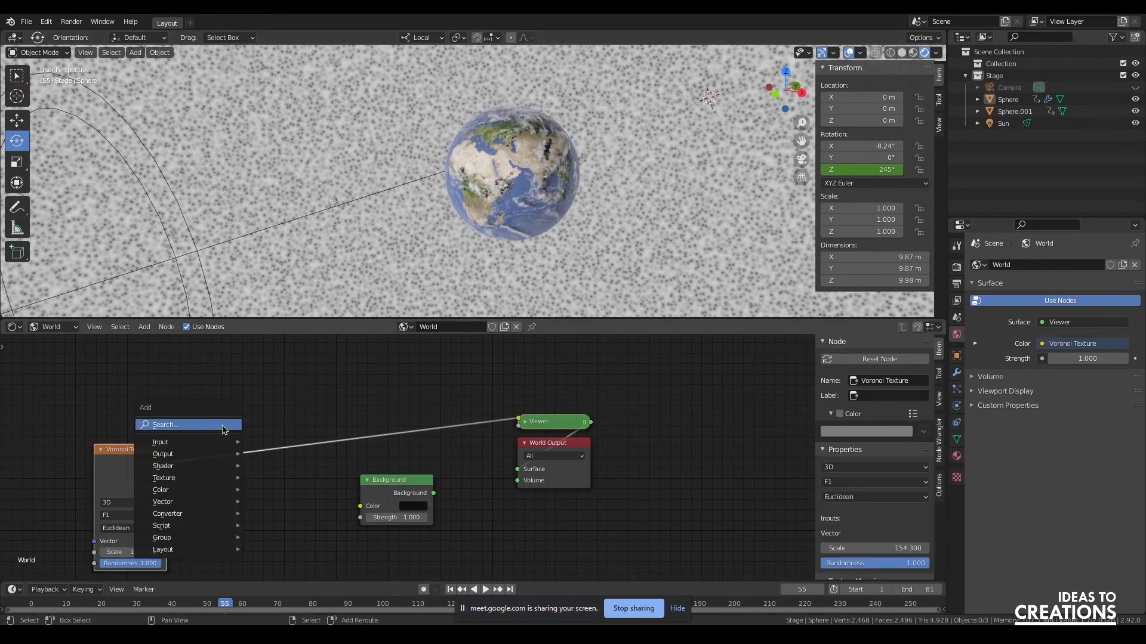
left_click(209, 442)
type("ramp")
left_click(211, 449)
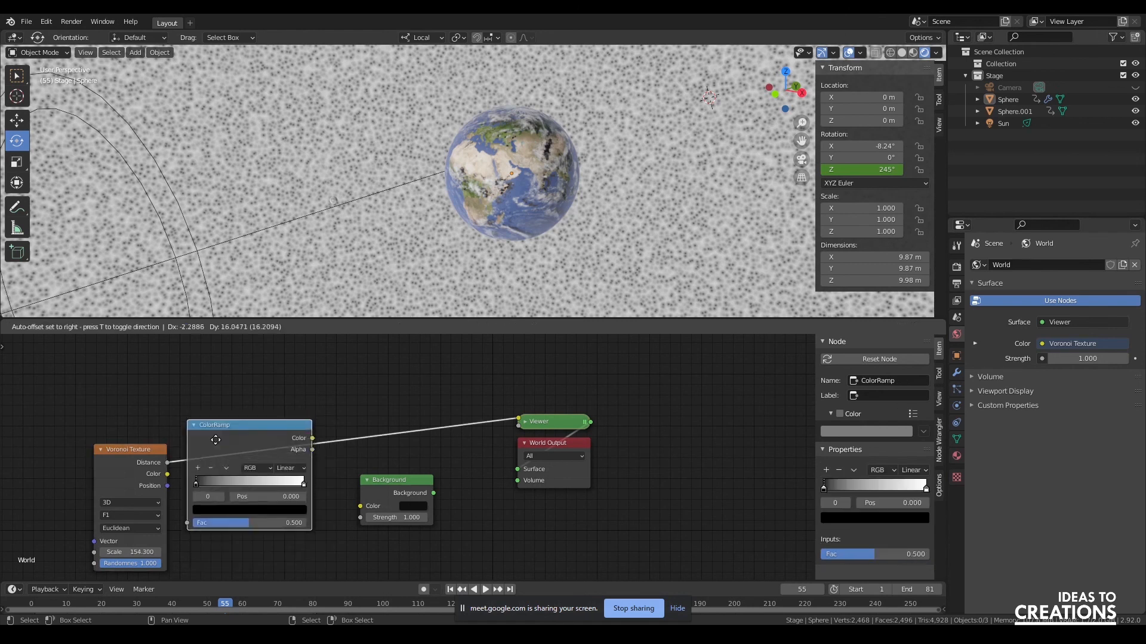
left_click(228, 448)
left_click_drag(435, 499, 500, 541)
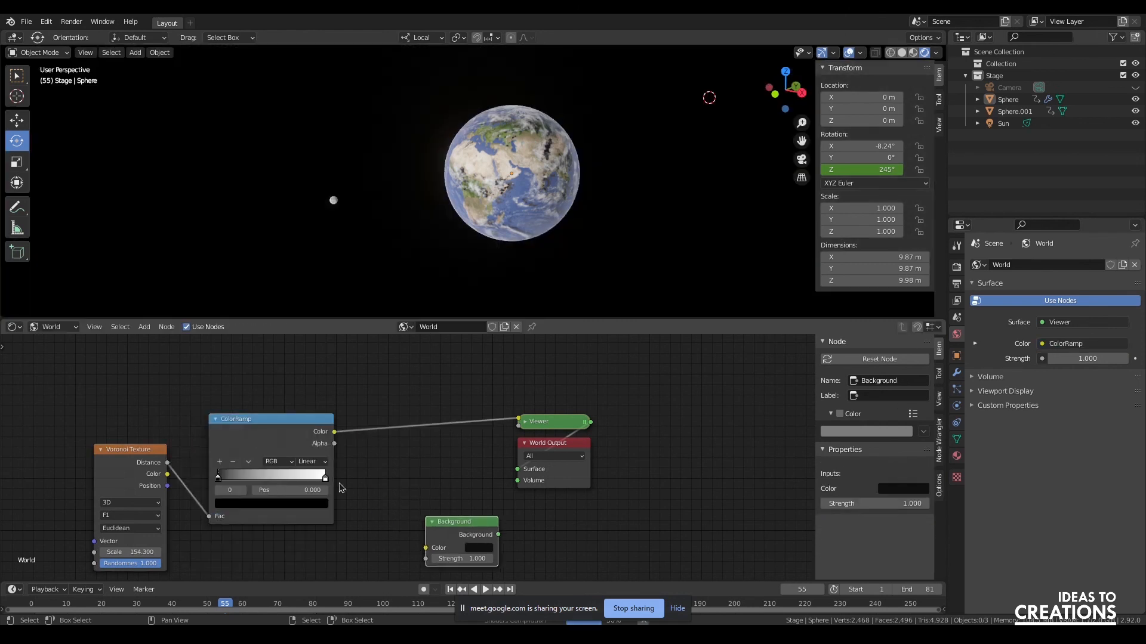
Move the ColorRamp's black stop to position 0.991 to leave only small stars, and check them around the Earth.
left_click(327, 477)
left_click_drag(217, 479, 322, 480)
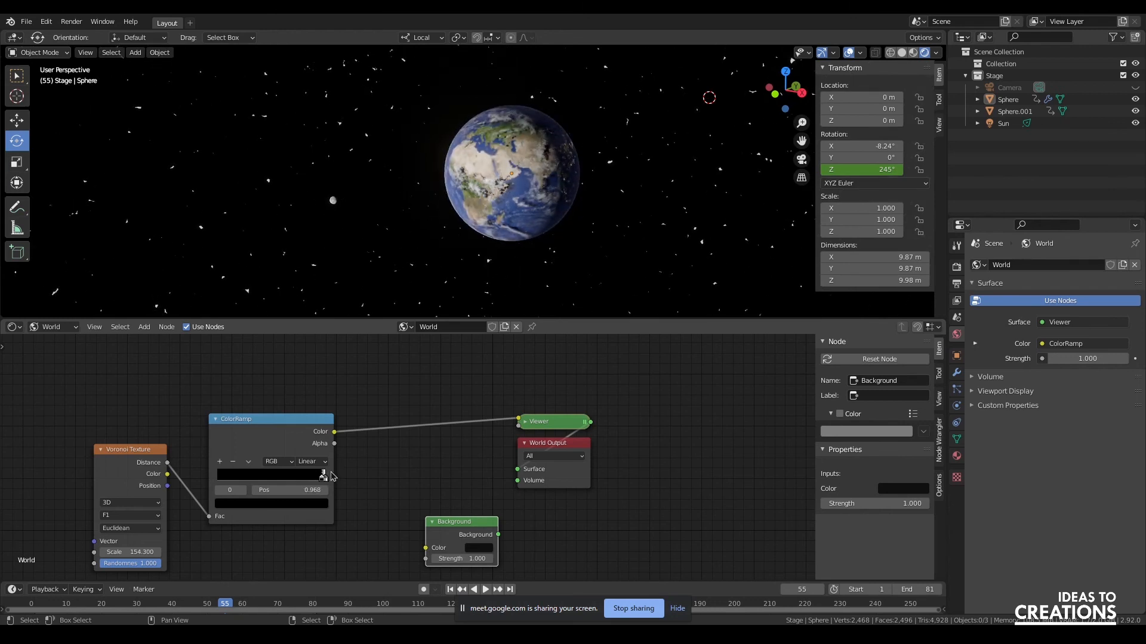
left_click_drag(335, 476, 334, 476)
mouse_move(779, 92)
left_mouse_down()
mouse_move(820, 63)
mouse_move(746, 58)
mouse_move(794, 93)
left_mouse_up()
scroll(600, 191, "up", 2)
scroll(431, 244, "down", 3)
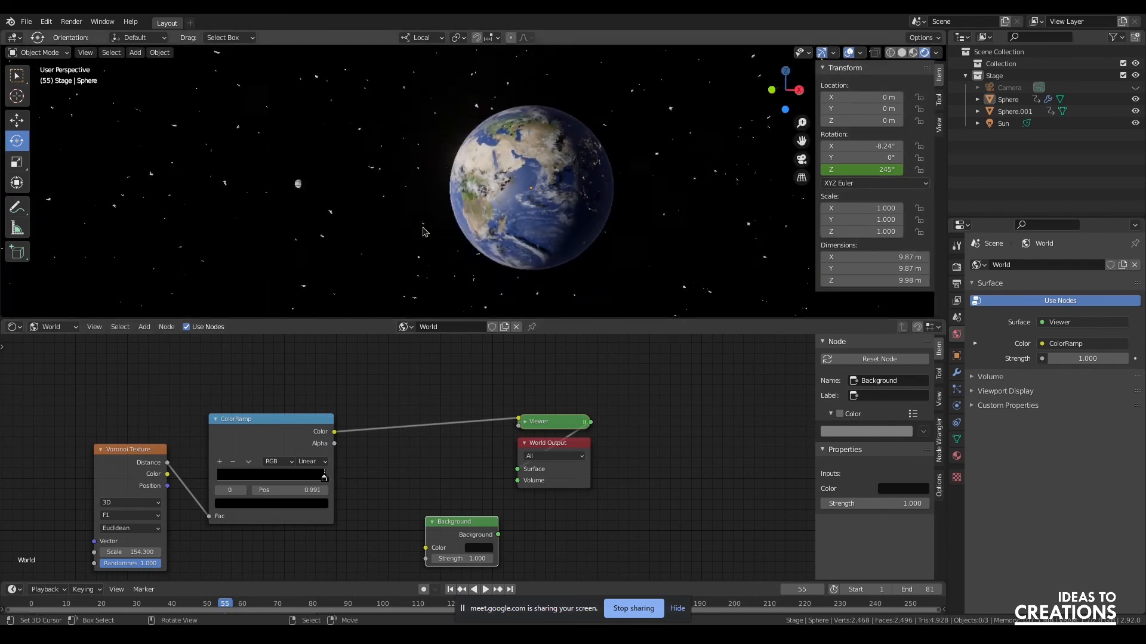
Duplicate the Voronoi Texture and ColorRamp pair, place the copy above the original, and preview the copied ColorRamp.
left_click_drag(216, 446, 270, 438)
left_click_drag(113, 381, 366, 486)
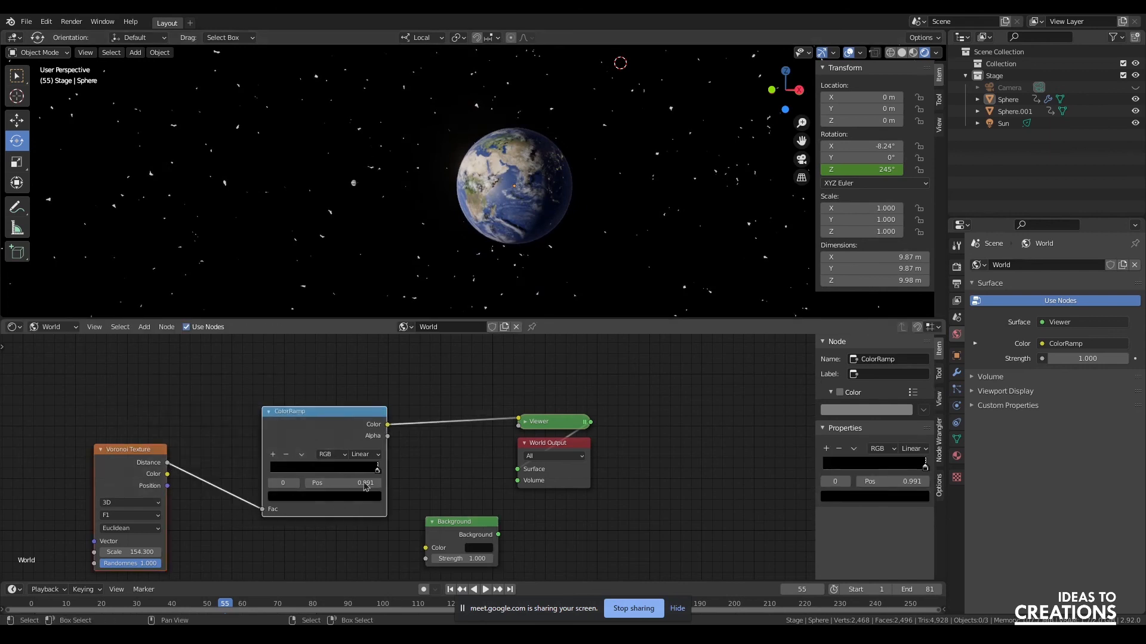
middle_click_drag(301, 435, 310, 484)
scroll(156, 467, "up", 3)
scroll(207, 452, "down", 4)
left_click_drag(101, 397, 320, 520)
left_click_drag(316, 460, 291, 543)
key("shift+d")
left_click(294, 381)
left_click(327, 383, "ctrl+shift")
Adjust the copied ColorRamp's white stop to 0.991 and set the copied Voronoi Texture's scale to 1000.
left_click_drag(361, 433, 365, 441)
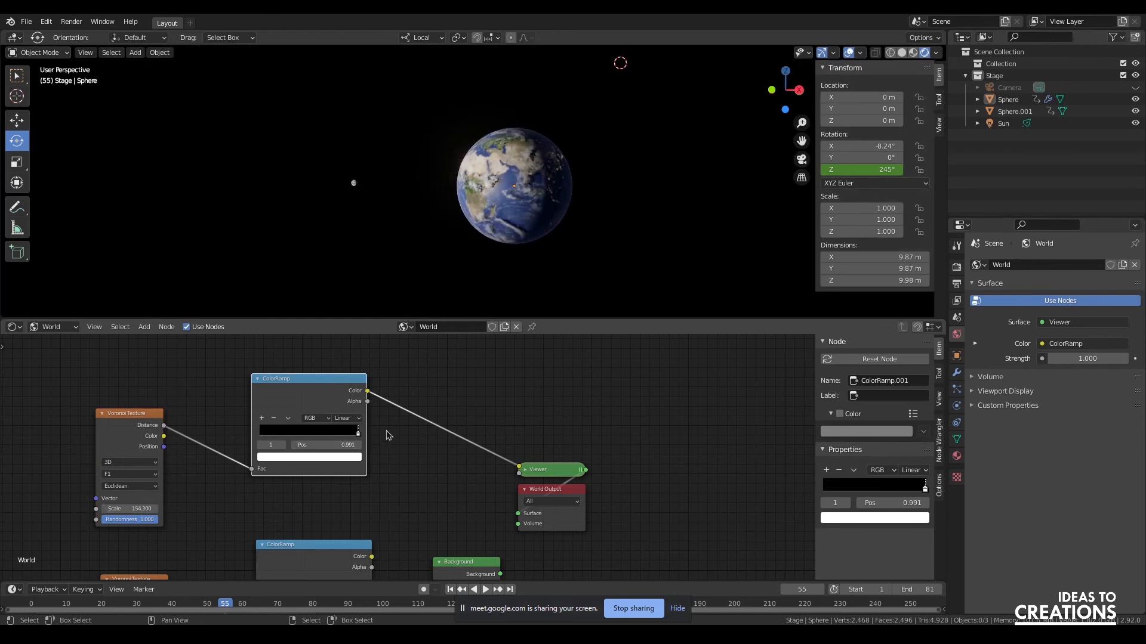
left_click(358, 435)
left_click_drag(128, 508, 156, 508)
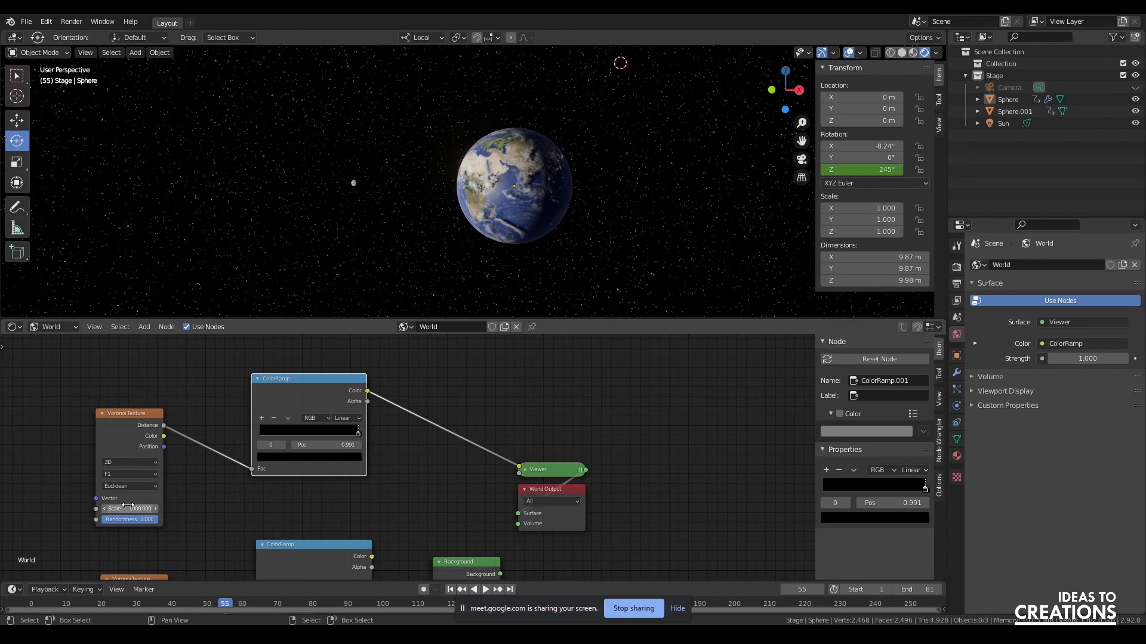
middle_click_drag(406, 501, 413, 462)
left_click_drag(463, 525, 463, 547)
key("shift+a")
left_click(389, 444)
type("mix")
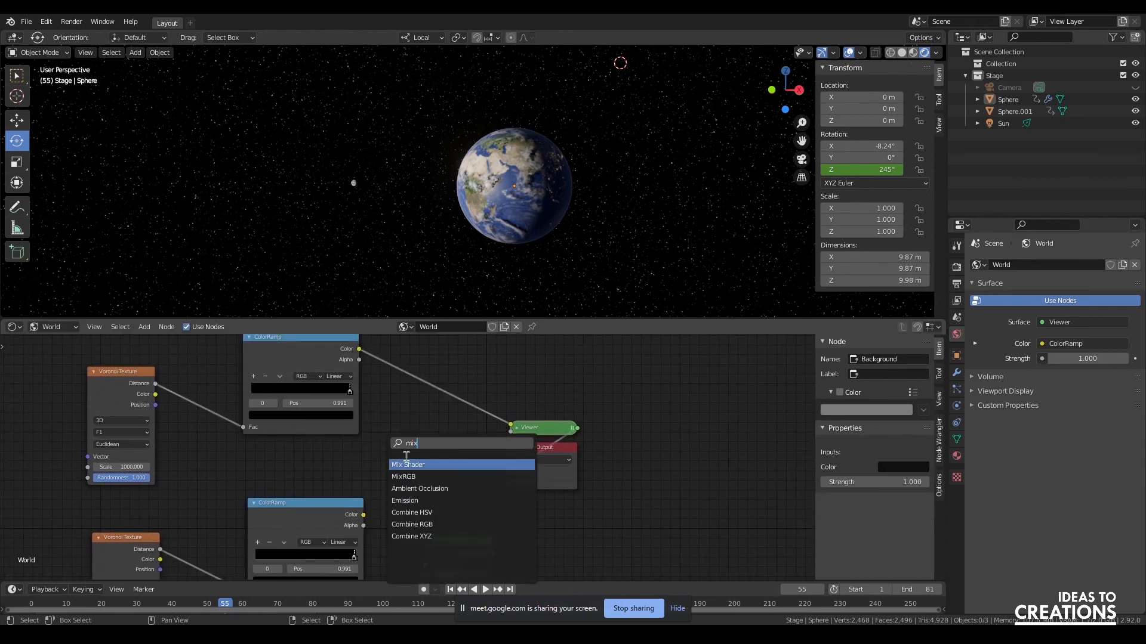
key("Return")
key("Escape")
Add a MixRGB node to the right of the two ColorRamps and set its blending mode to Screen.
key("shift+a")
left_click(397, 454)
type("mix")
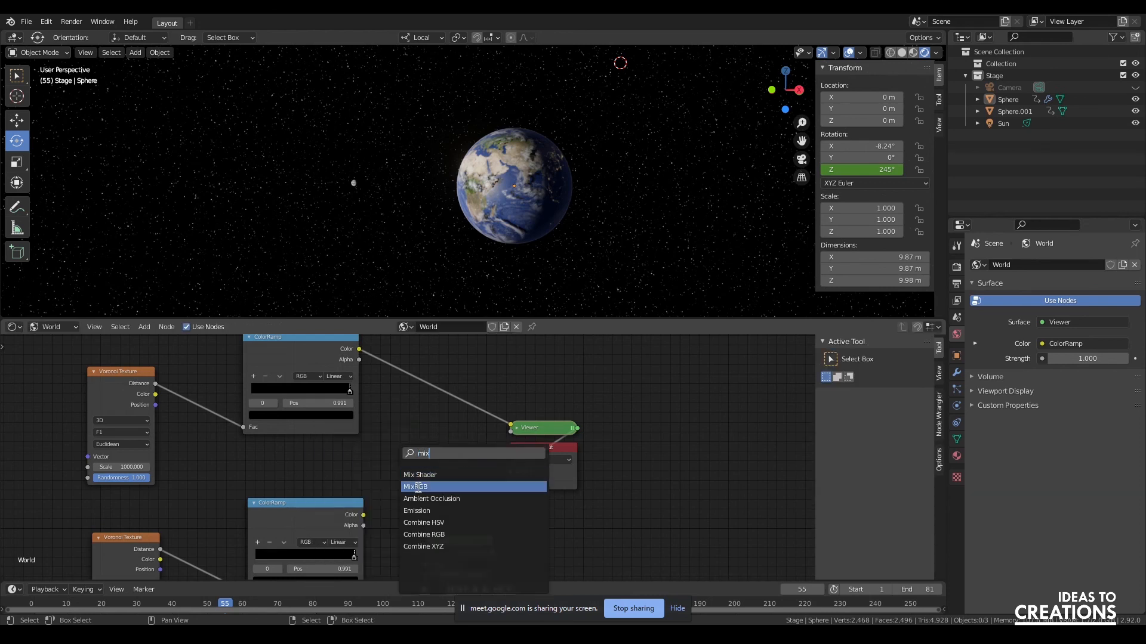
left_click(418, 487)
left_click(409, 477)
left_click(405, 459)
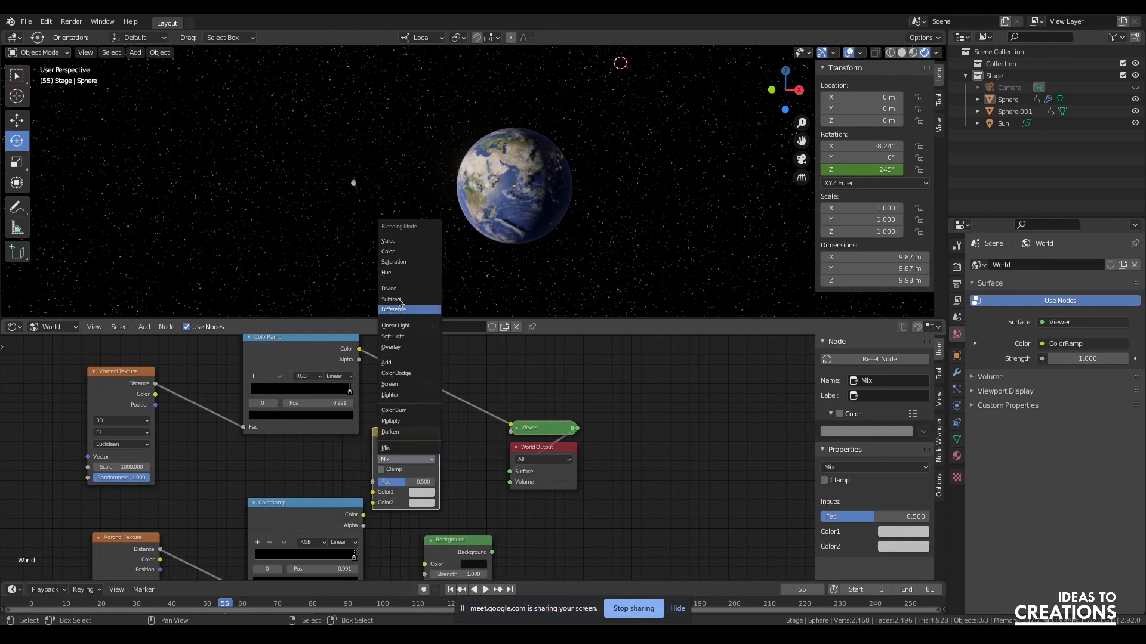
left_click(390, 384)
Connect the upper ColorRamp to the Screen node's Color1 and the lower ColorRamp to its Color2.
left_click_drag(394, 441, 432, 440)
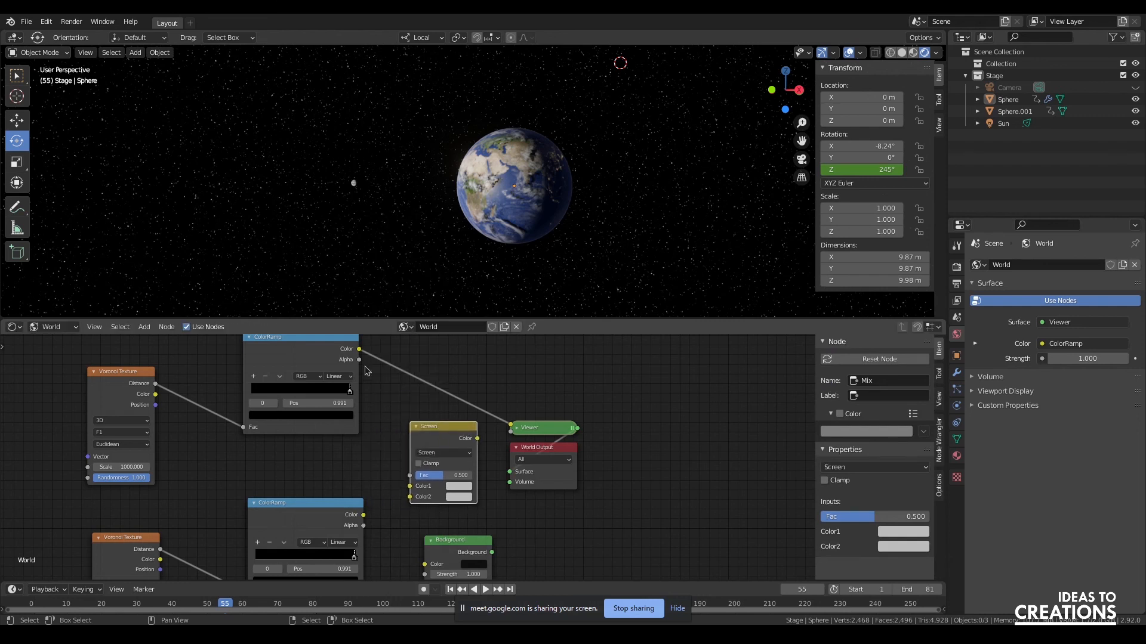
left_click_drag(360, 350, 411, 486)
left_click_drag(363, 515, 427, 499)
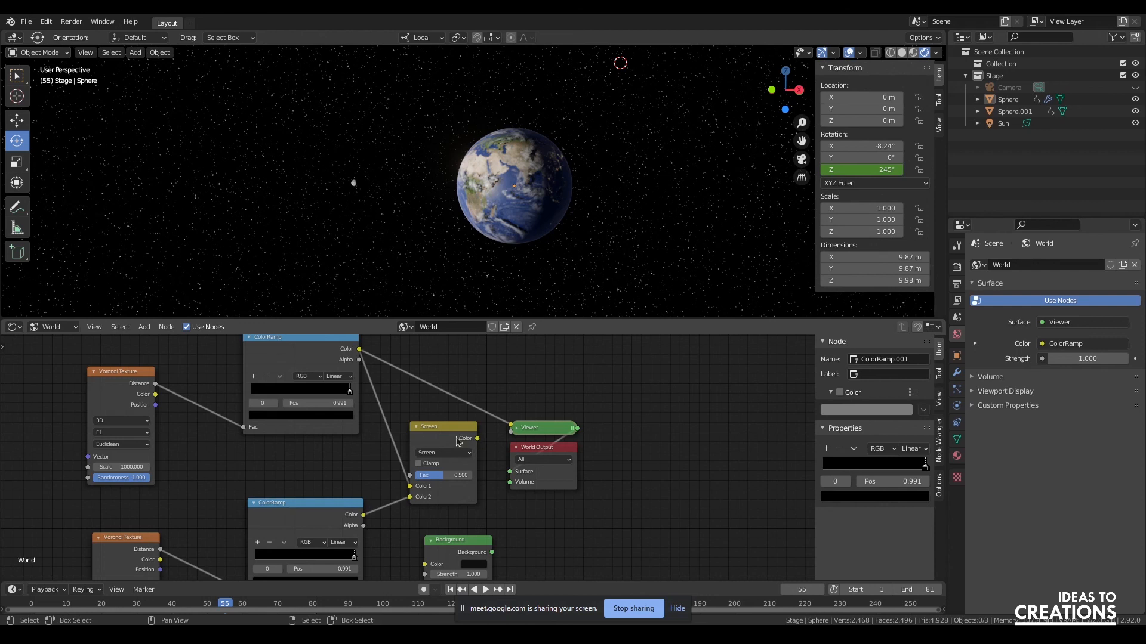
Route the Screen node through the Background's color into the World Output's surface, and delete the Viewer node.
left_click_drag(477, 439, 425, 564)
left_click_drag(492, 553, 544, 453)
left_click_drag(545, 453, 694, 448)
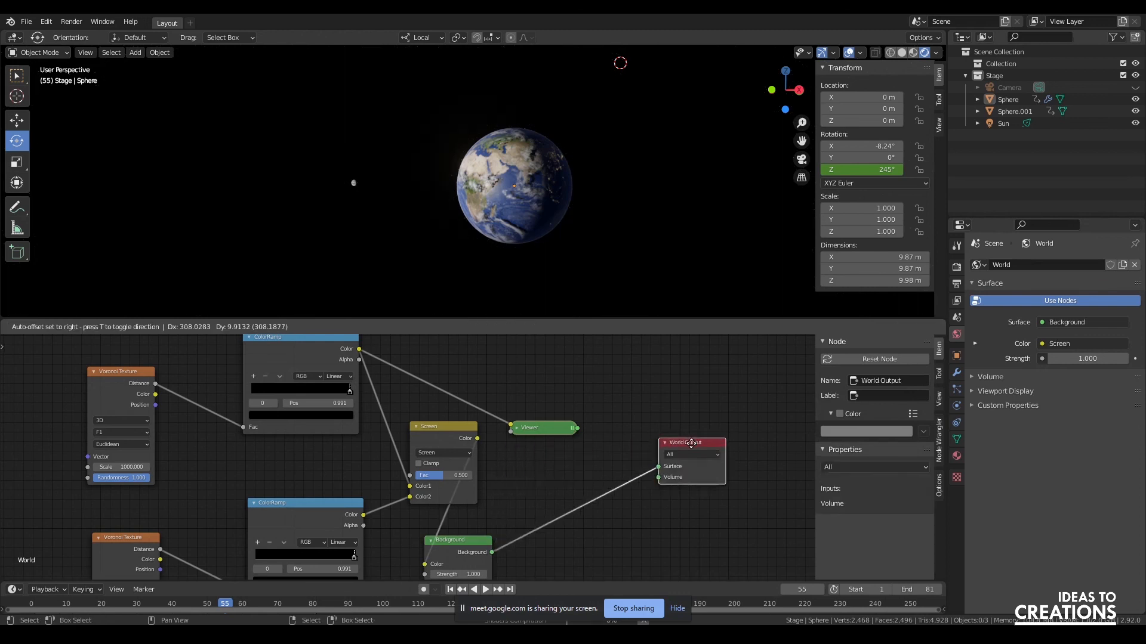
left_click(536, 433)
key("x")
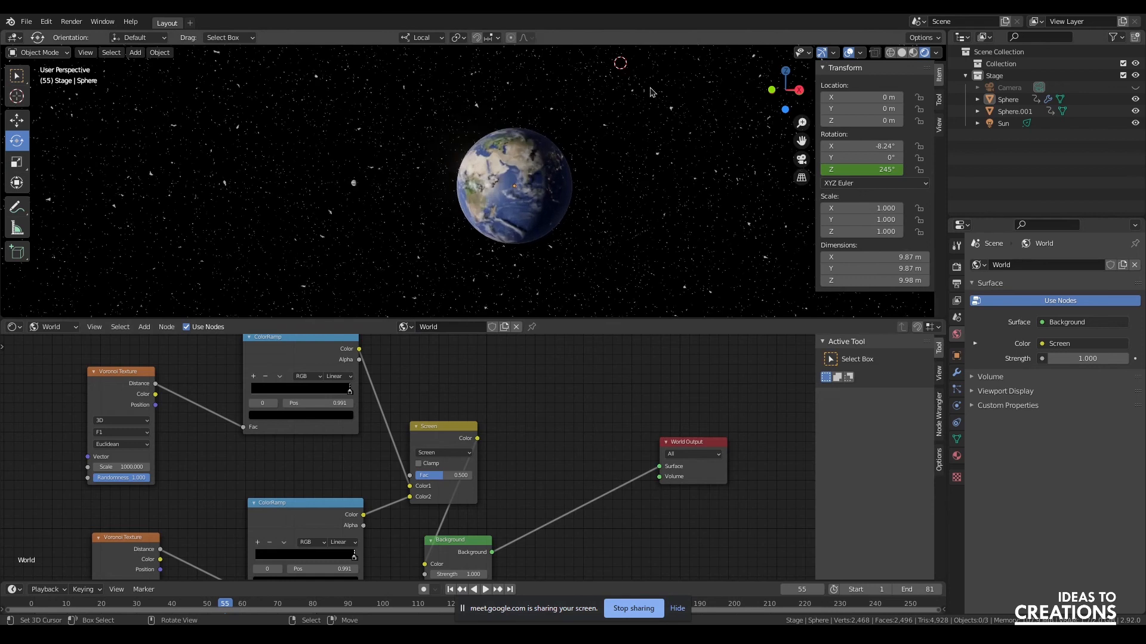
Inspect the combined star layers around the Earth and set the upper Voronoi Texture's scale to 340.7.
mouse_move(789, 90)
left_mouse_down()
mouse_move(799, 87)
mouse_move(790, 99)
left_mouse_up()
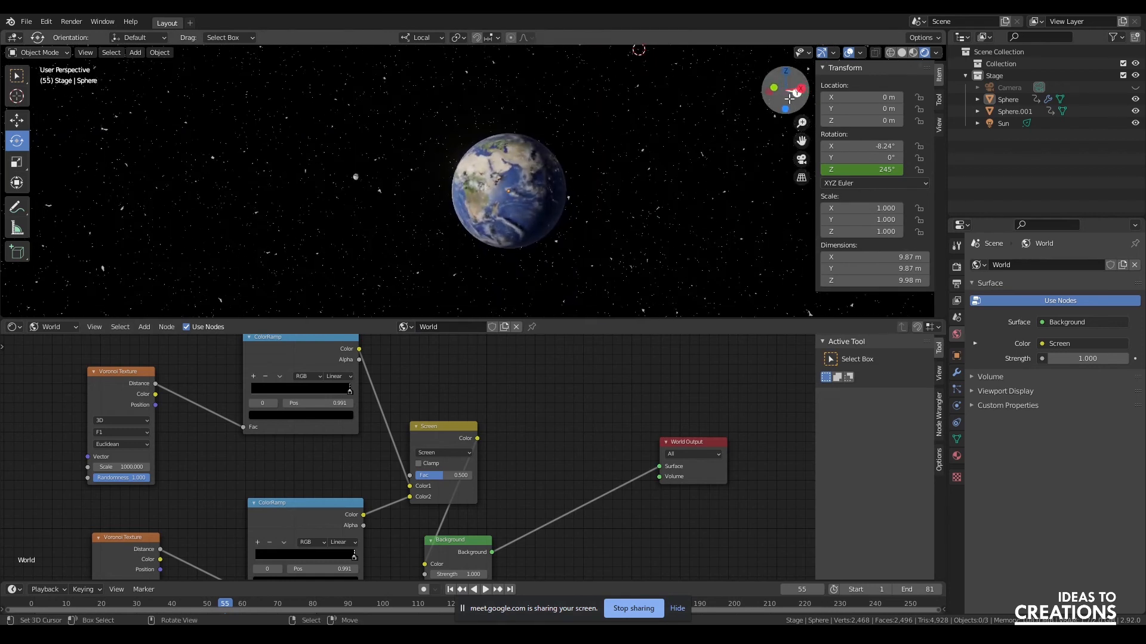
scroll(605, 202, "down", 2)
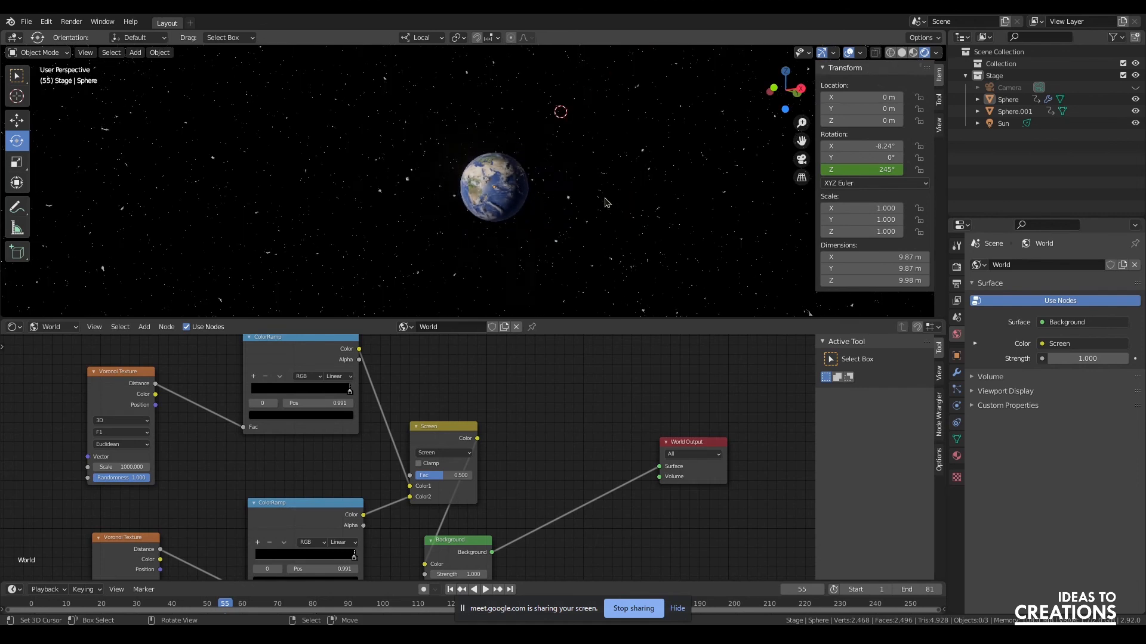
middle_click_drag(366, 444, 438, 452)
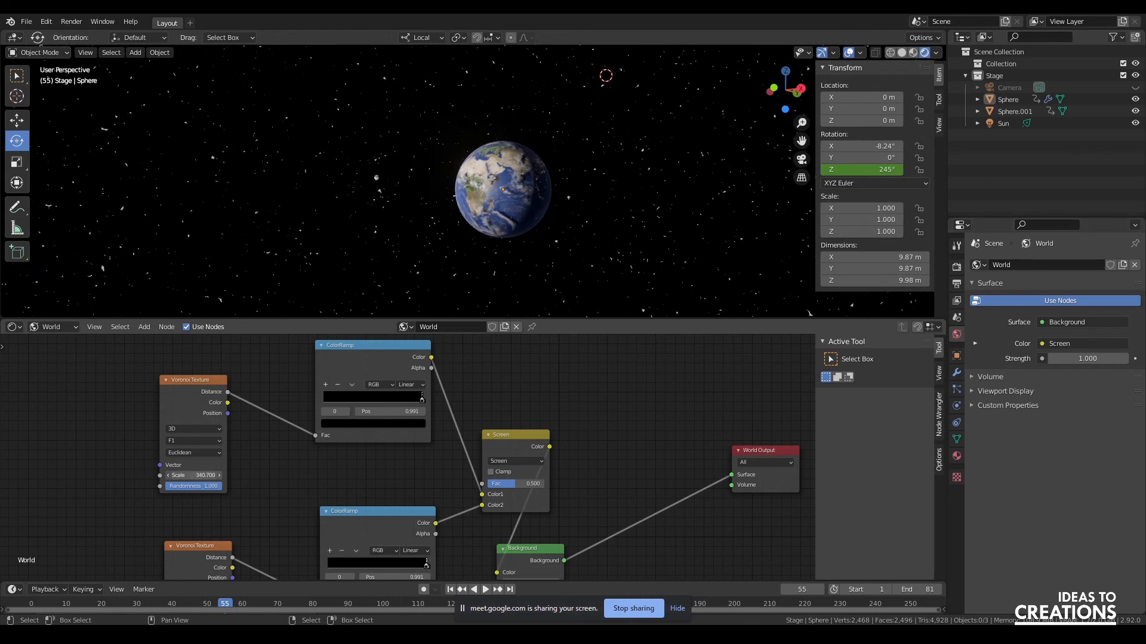
Add a Musgrave Texture node well to the left of the star nodes and preview it as the background.
scroll(433, 458, "down", 3)
key("shift+a")
left_click(141, 438)
type("musgrav")
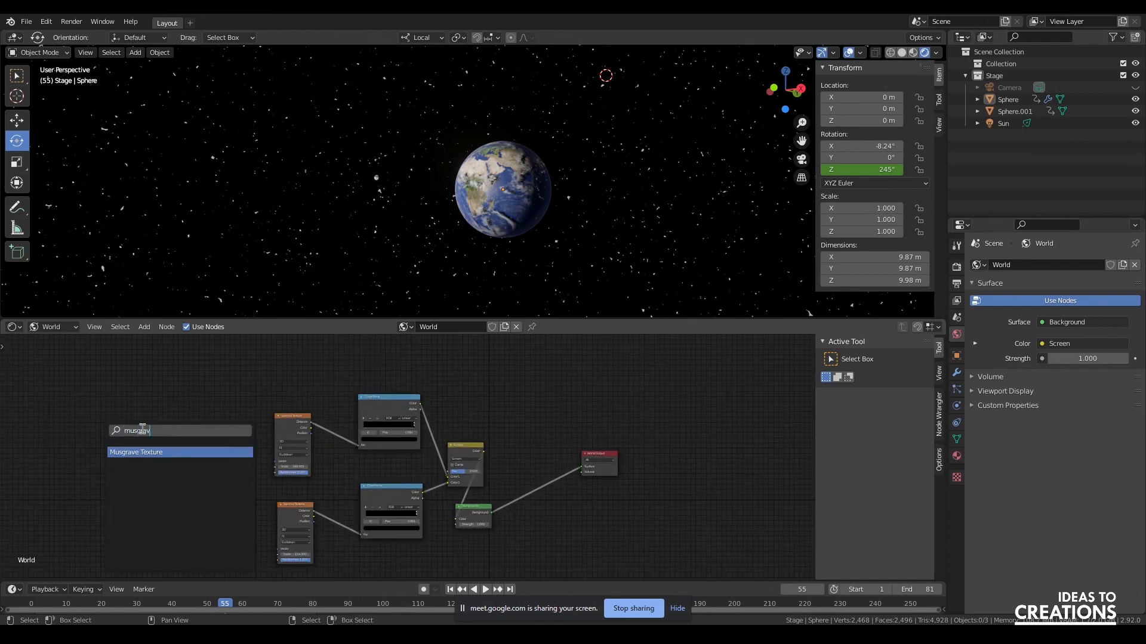
key("Return")
left_click(90, 397)
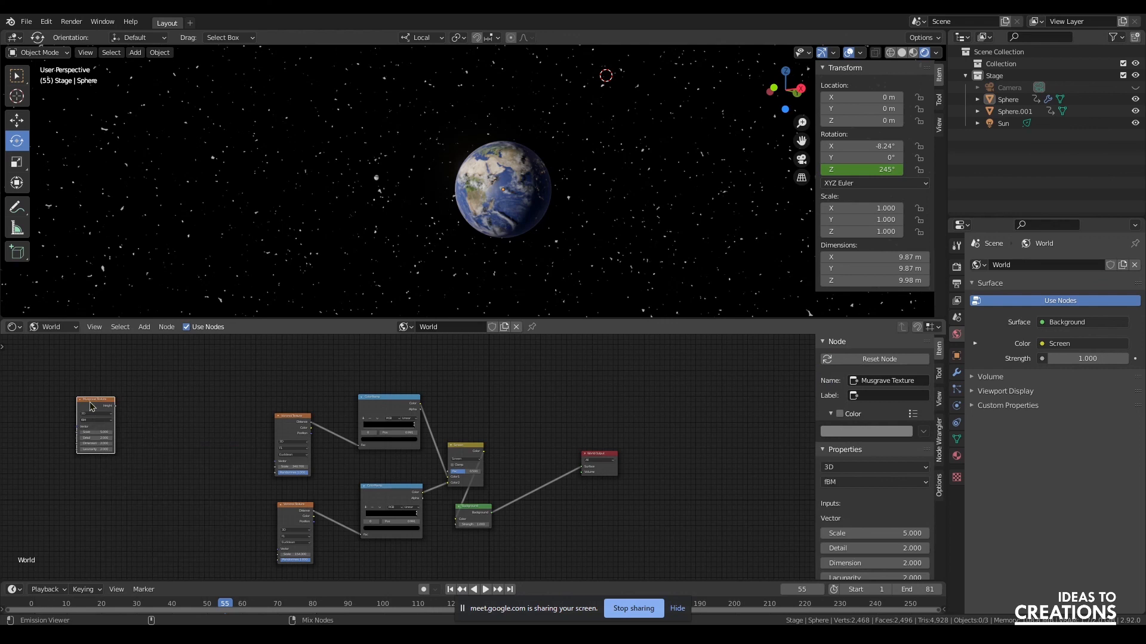
left_click(99, 409, "ctrl+shift")
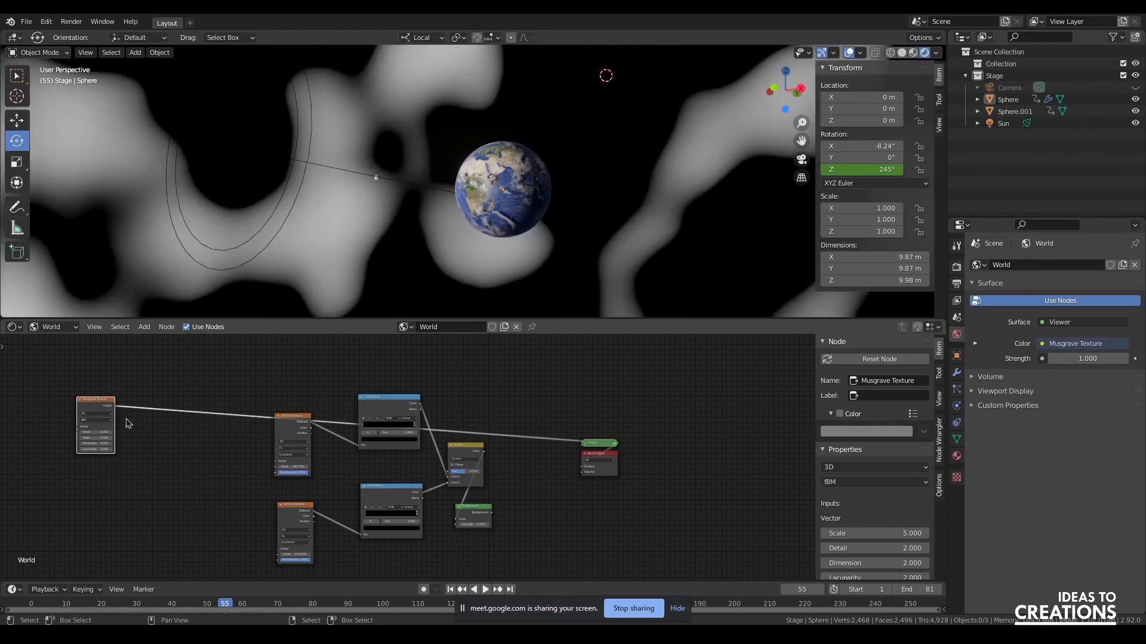
Move the Musgrave Texture further left and insert a ColorRamp between it and the Viewer.
scroll(158, 494, "up", 2)
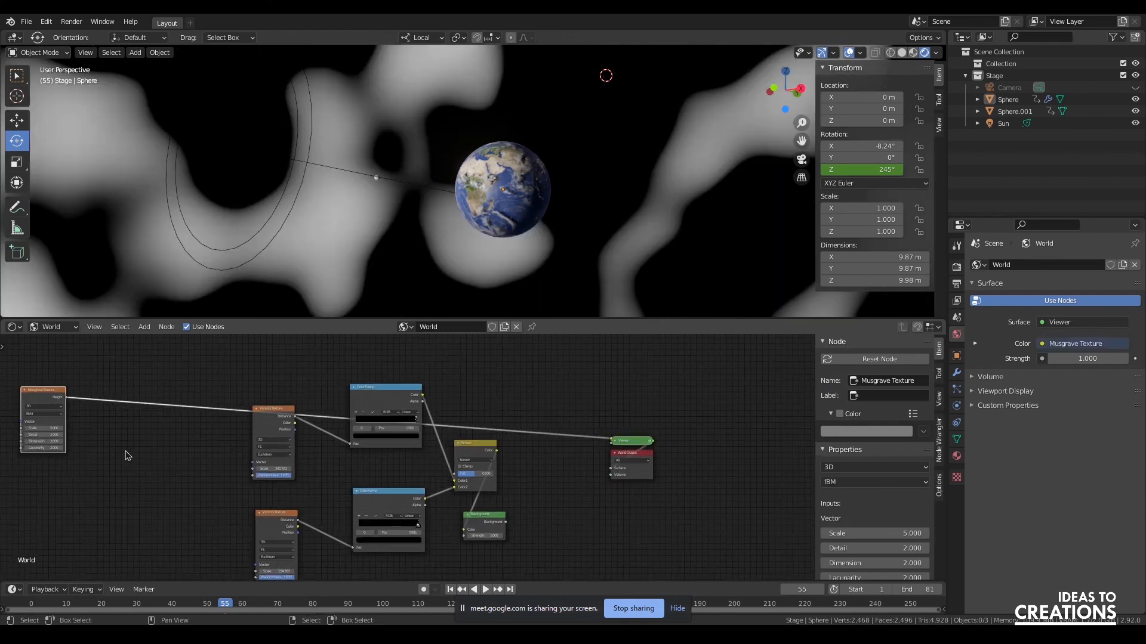
middle_click_drag(120, 453, 368, 478)
scroll(364, 473, "up", 8)
left_click_drag(220, 404, 142, 421)
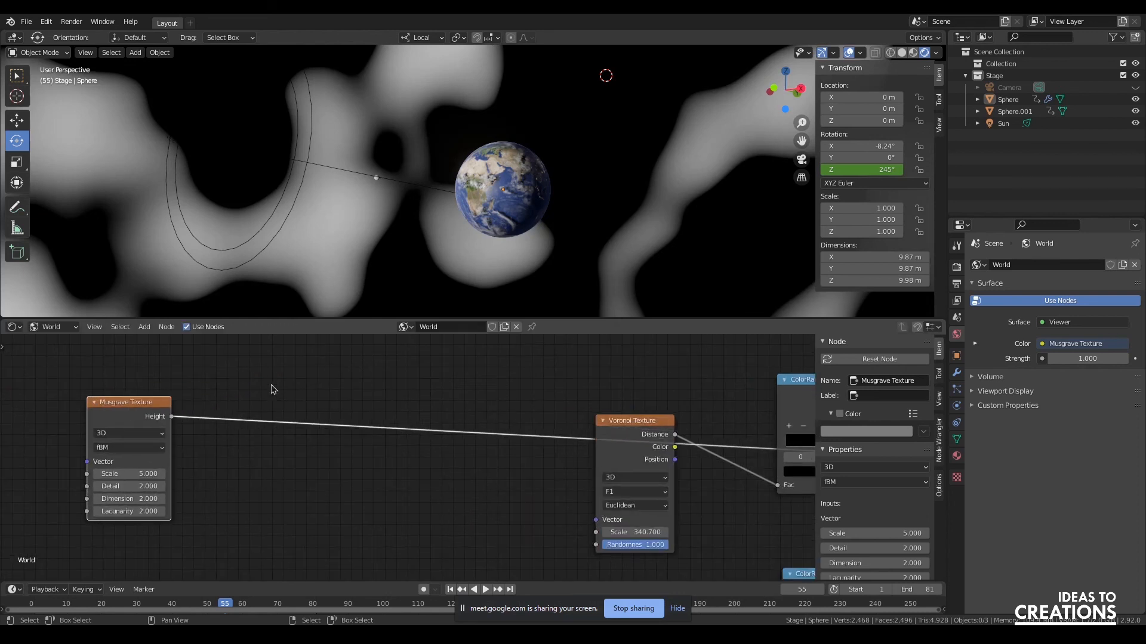
key("shift+a")
left_click(253, 384)
type("ramp")
key("Return")
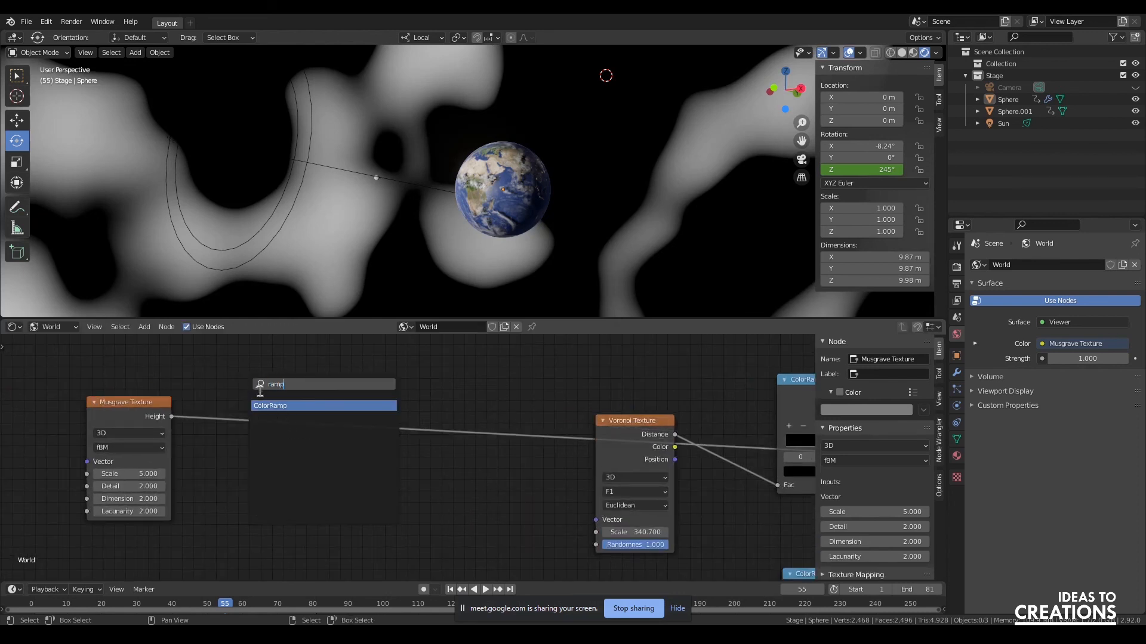
left_click(261, 384)
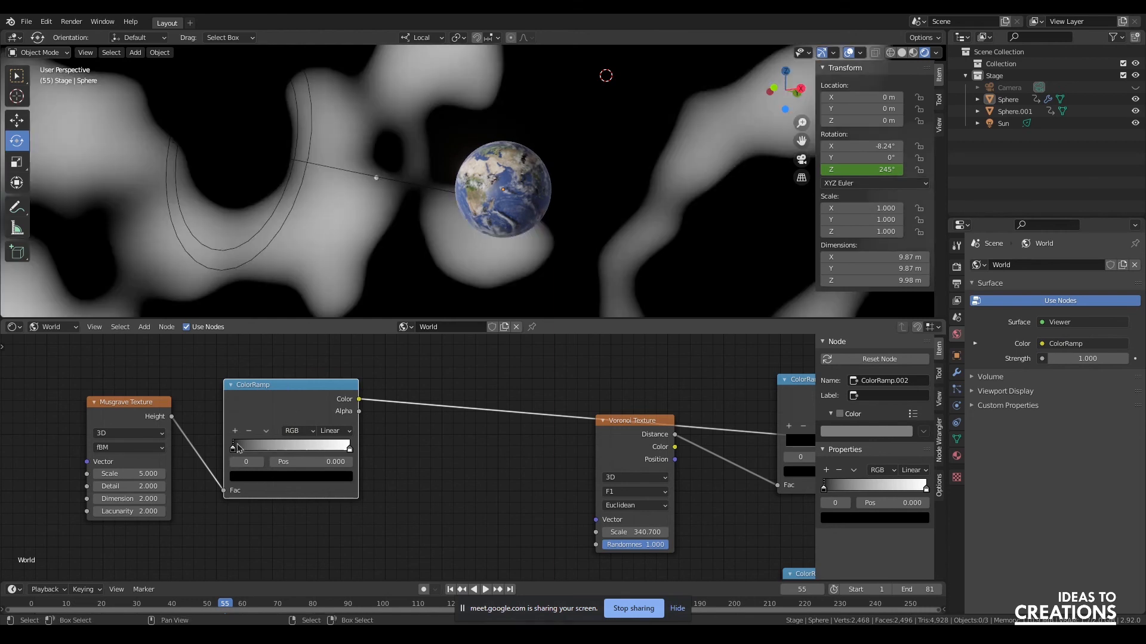
Color the ColorRamp's first stop very dark purple (HSV 0.793, 0.960, 0.012) and its last stop very dark blue (HSV 0.663, 1.000, 0.011).
left_click(286, 478)
mouse_move(327, 389)
left_mouse_down()
mouse_move(326, 376)
mouse_move(289, 352)
mouse_move(309, 342)
mouse_move(326, 387)
left_mouse_up()
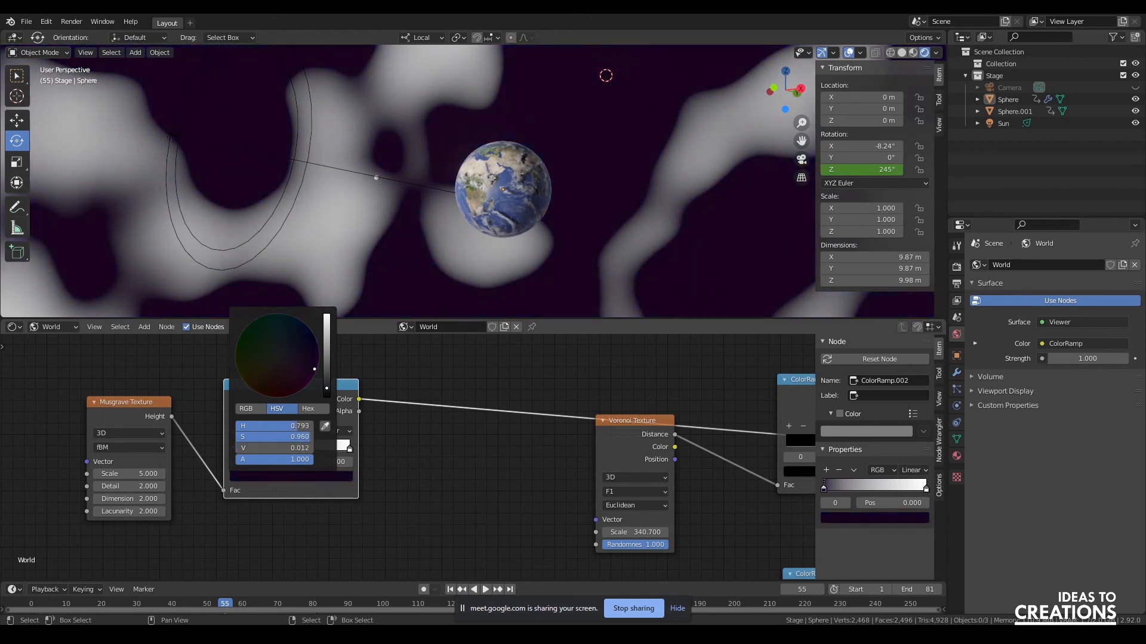
left_click(351, 448)
left_click(331, 476)
left_click_drag(317, 352, 326, 383)
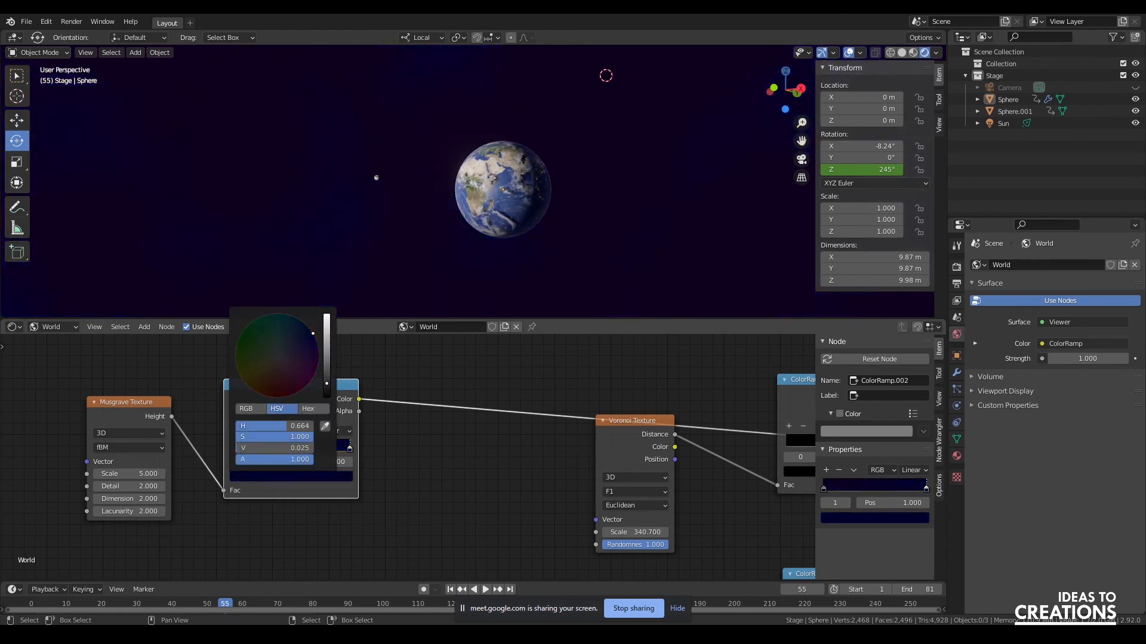
left_click_drag(330, 381, 327, 388)
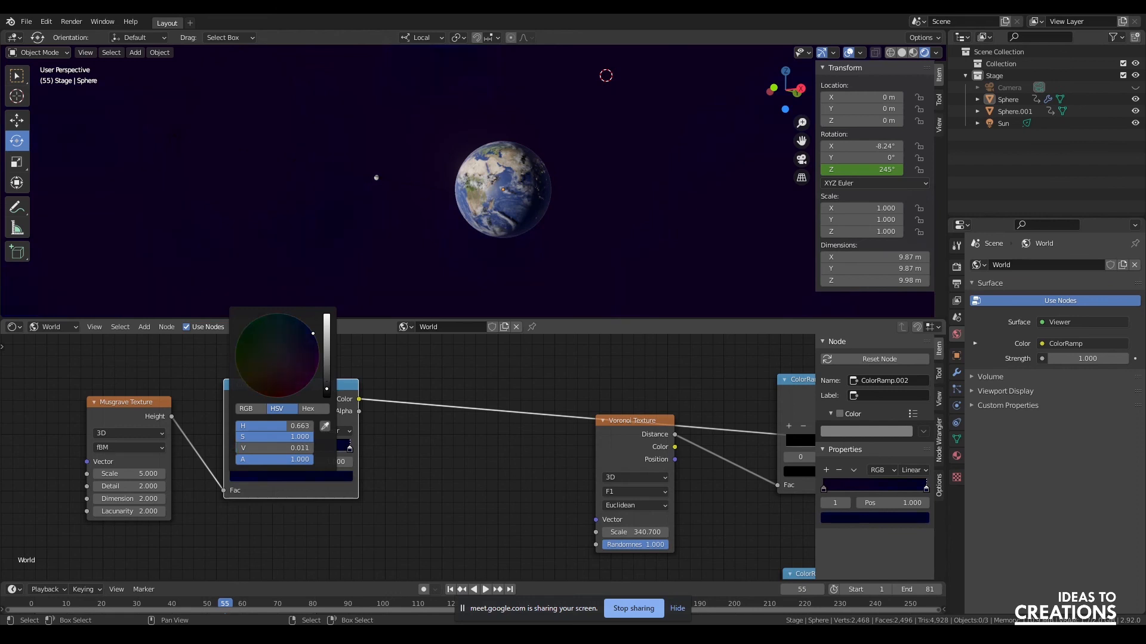
Darken the ramp's blue last stop and purple first stop to near-black, and enlarge the 3D viewport around the Earth.
left_click(264, 476)
left_click_drag(326, 389, 327, 393)
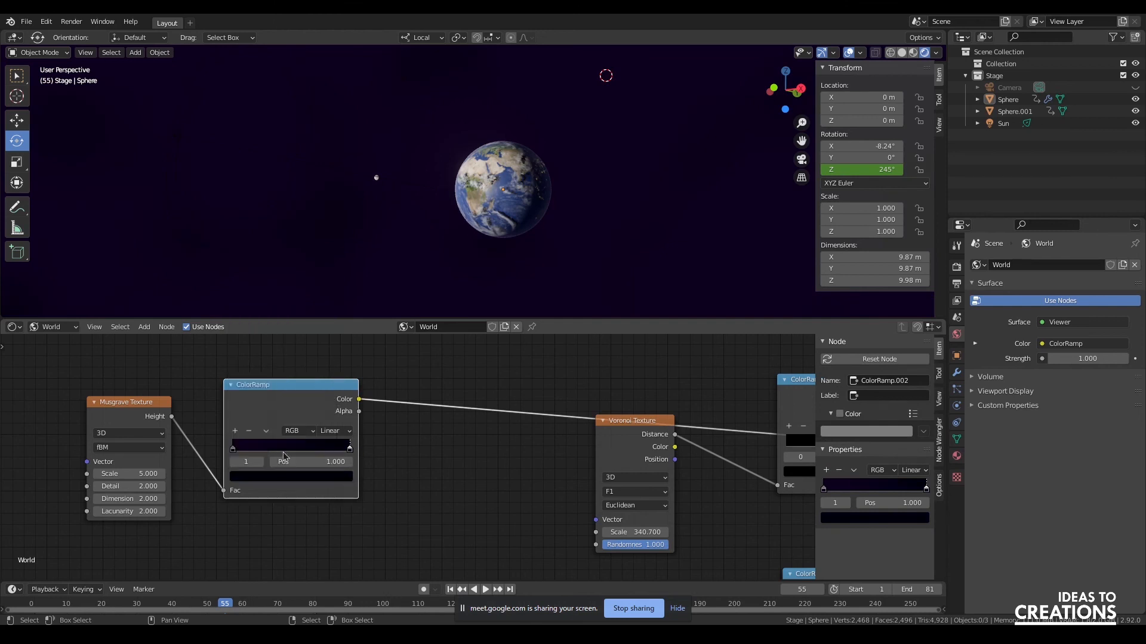
left_click(232, 450)
left_click(251, 477)
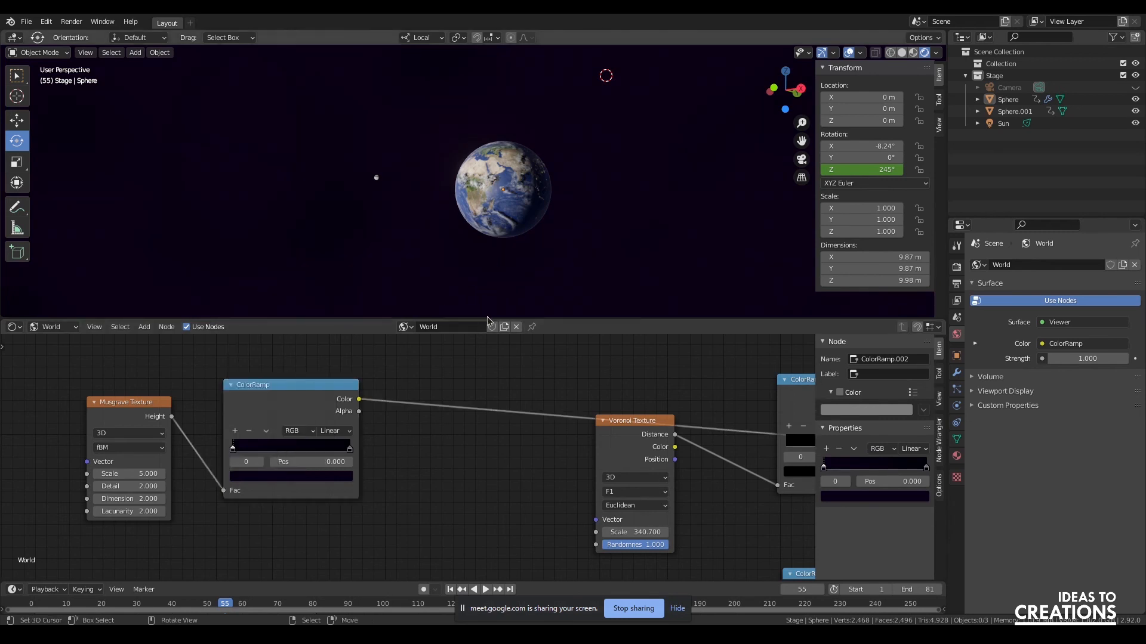
left_click_drag(487, 321, 498, 377)
left_click_drag(785, 90, 665, 95)
Duplicate the Musgrave Texture and its ColorRamp below the originals and preview the copied ramp as the background.
scroll(501, 481, "down", 6)
middle_click_drag(367, 571, 493, 519)
left_click_drag(268, 414, 560, 485)
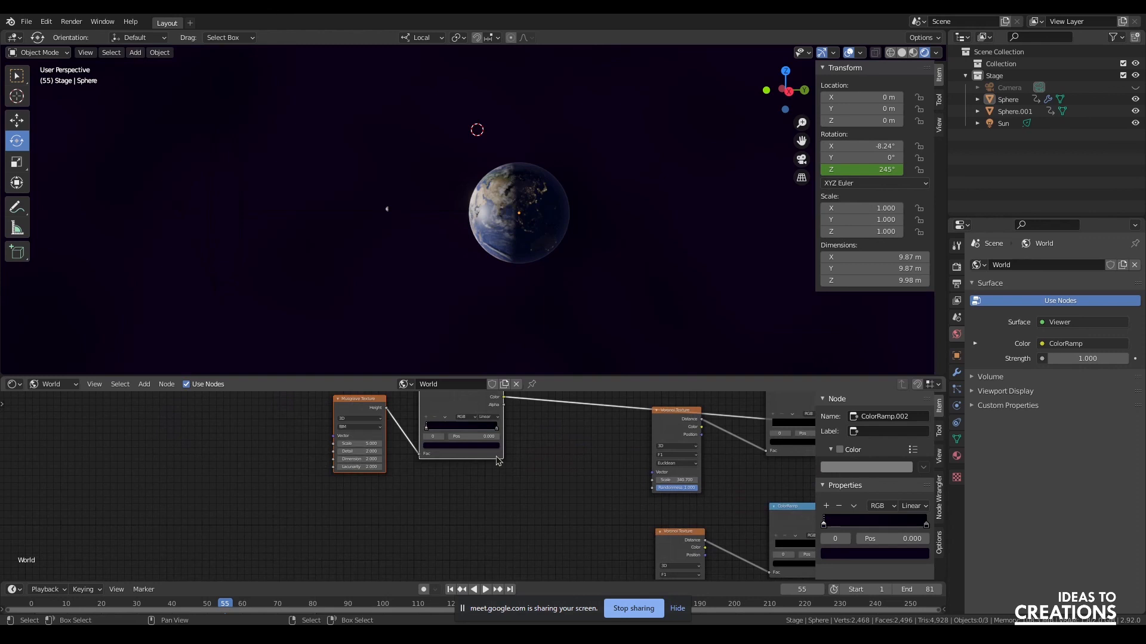
key("shift+d")
left_click(443, 535)
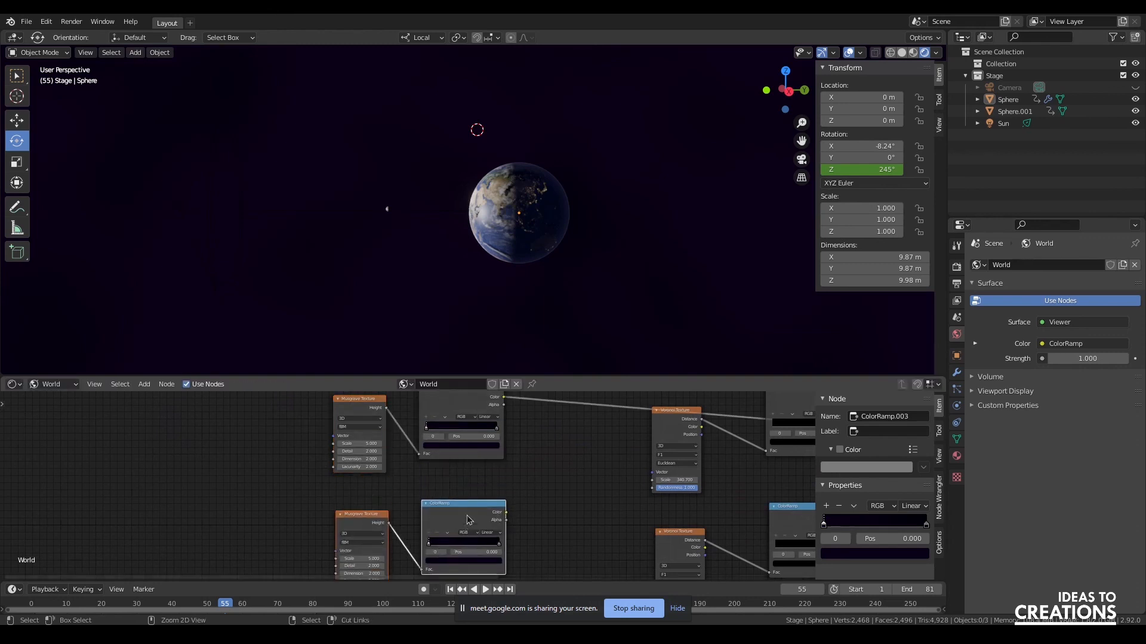
left_click(467, 521, "ctrl+shift")
middle_click_drag(558, 458, 516, 463)
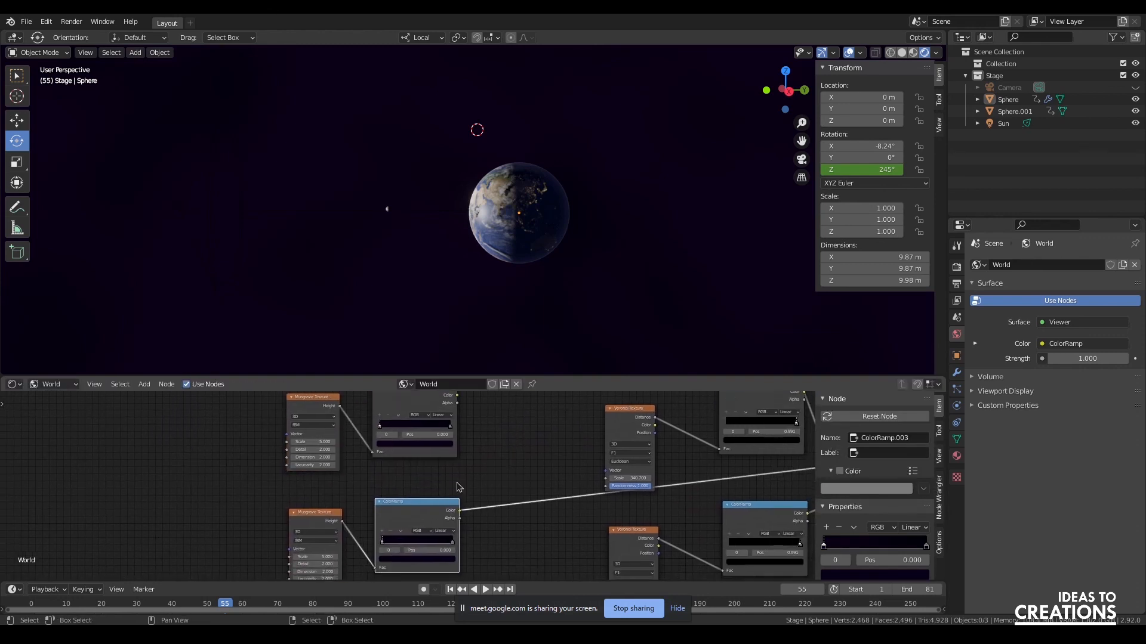
scroll(449, 502, "up", 2)
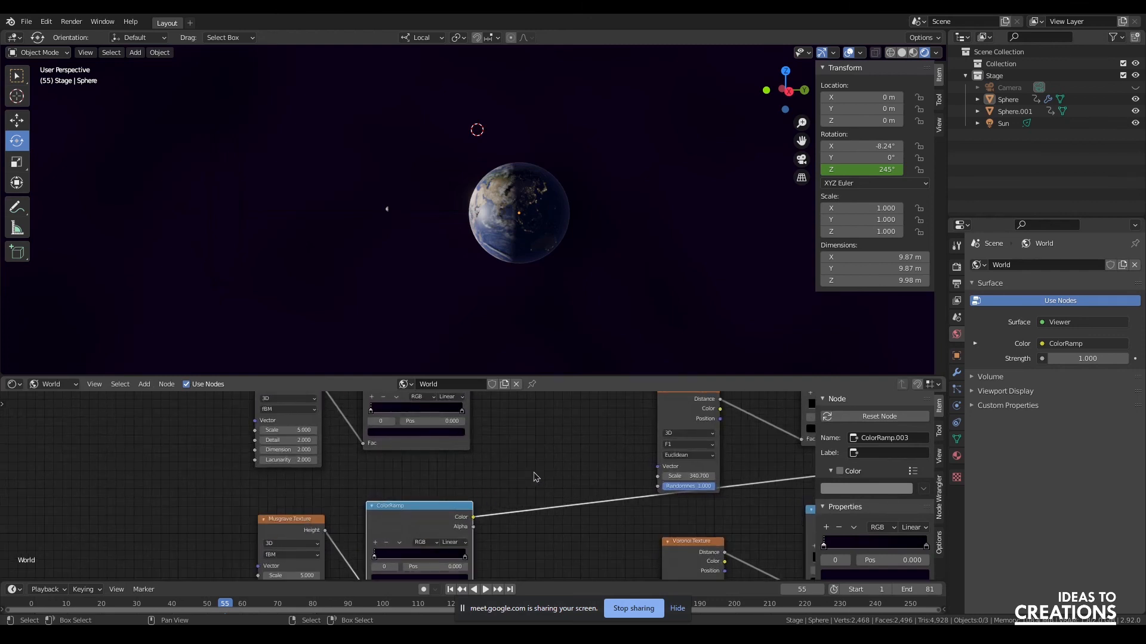
scroll(493, 500, "up", 2)
middle_click_drag(492, 500, 487, 426)
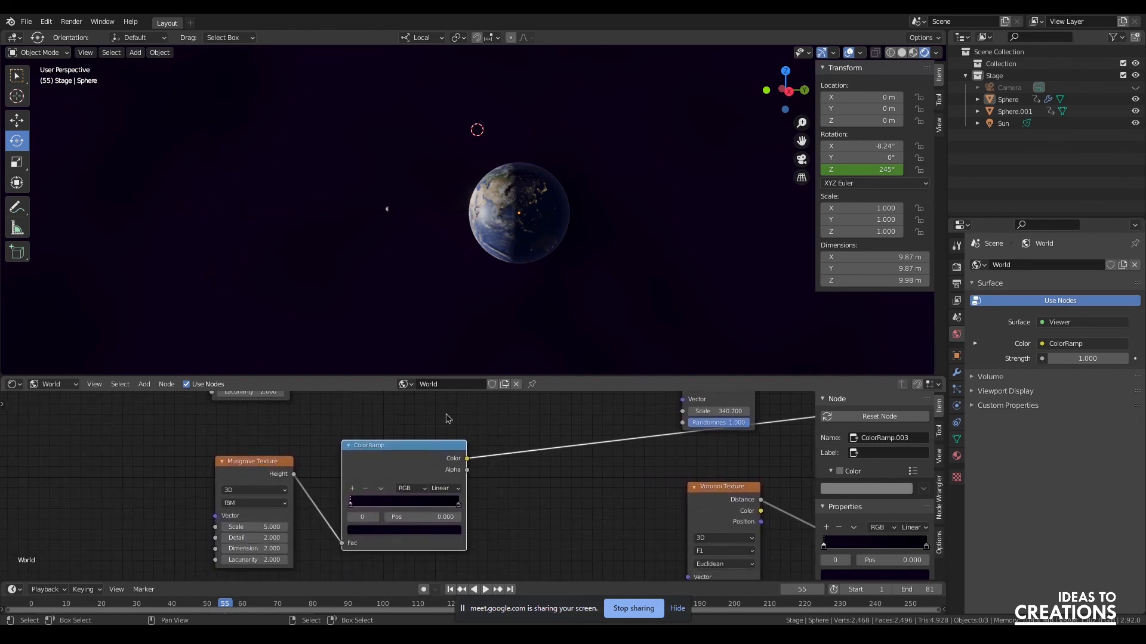
Recolor the copied ColorRamp, giving its last stop a dark teal.
left_click(374, 532)
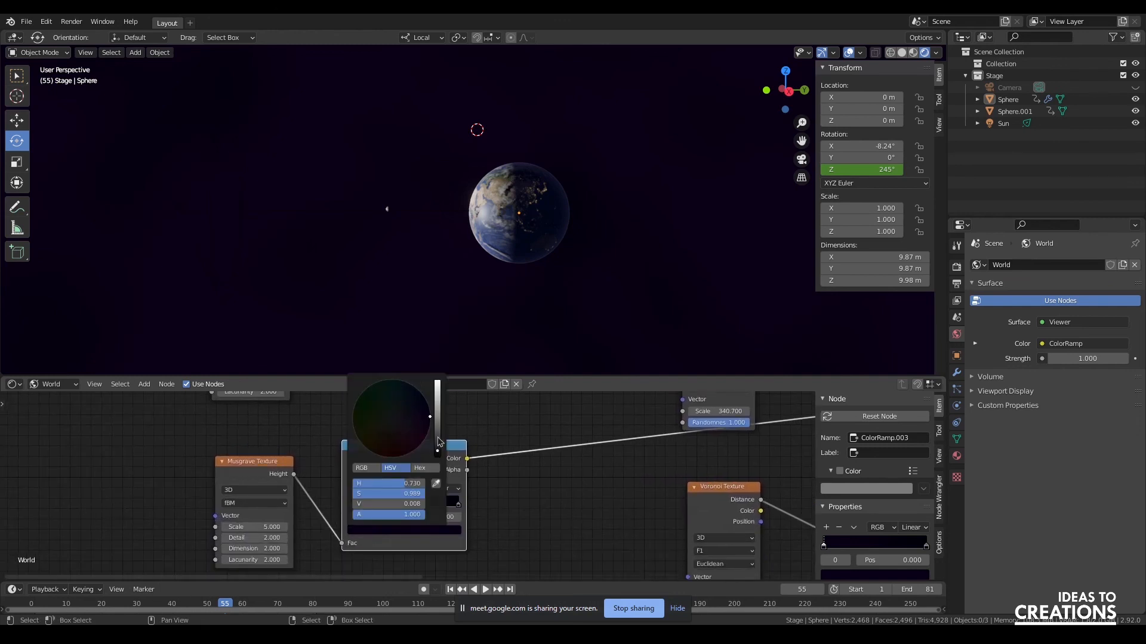
left_click(499, 507)
left_click(457, 505)
left_click(425, 532)
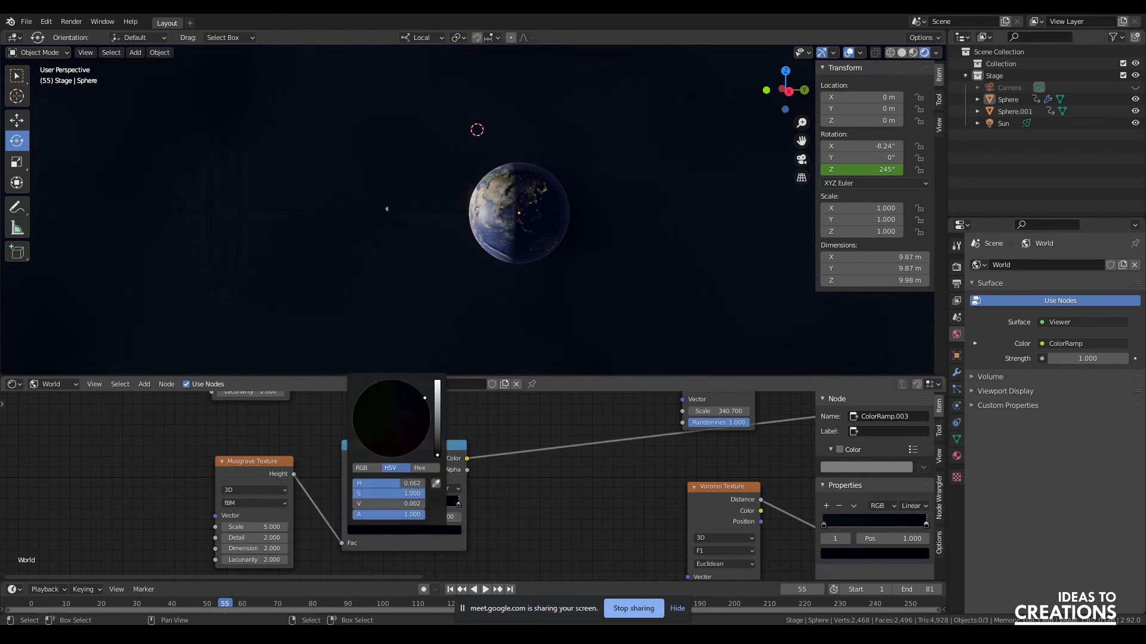
left_click_drag(438, 448, 437, 443)
Set the copied Musgrave Texture to Multifractal with scale -32.2, detail 0.2, dimension 25.4 and lacunarity 31.
left_click_drag(260, 527, 227, 549)
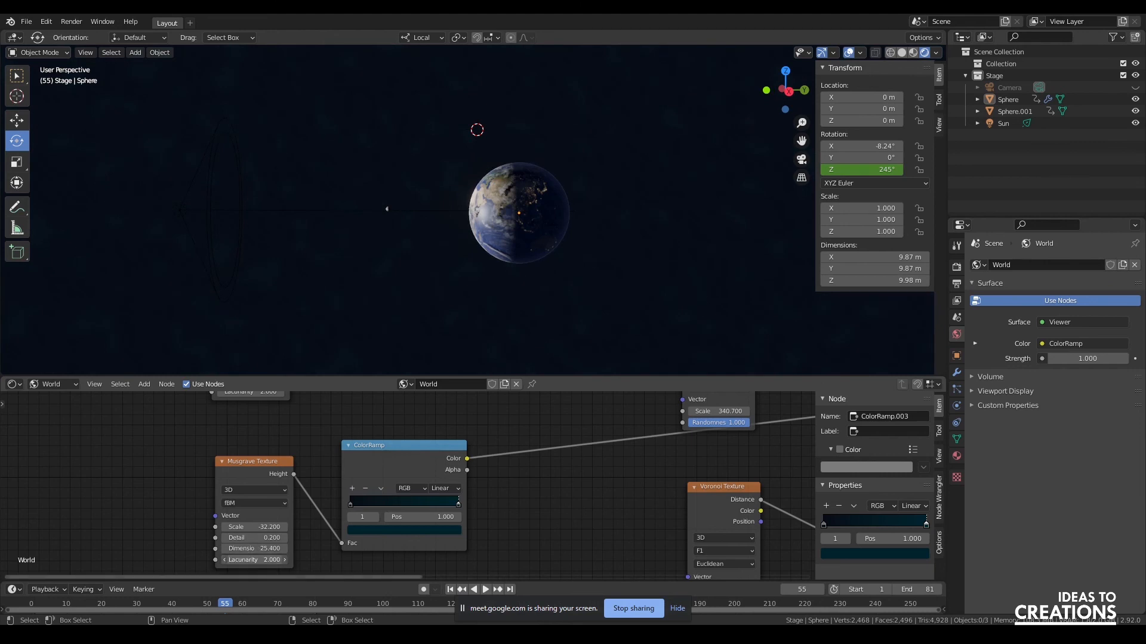
left_click(237, 504)
left_click(241, 512)
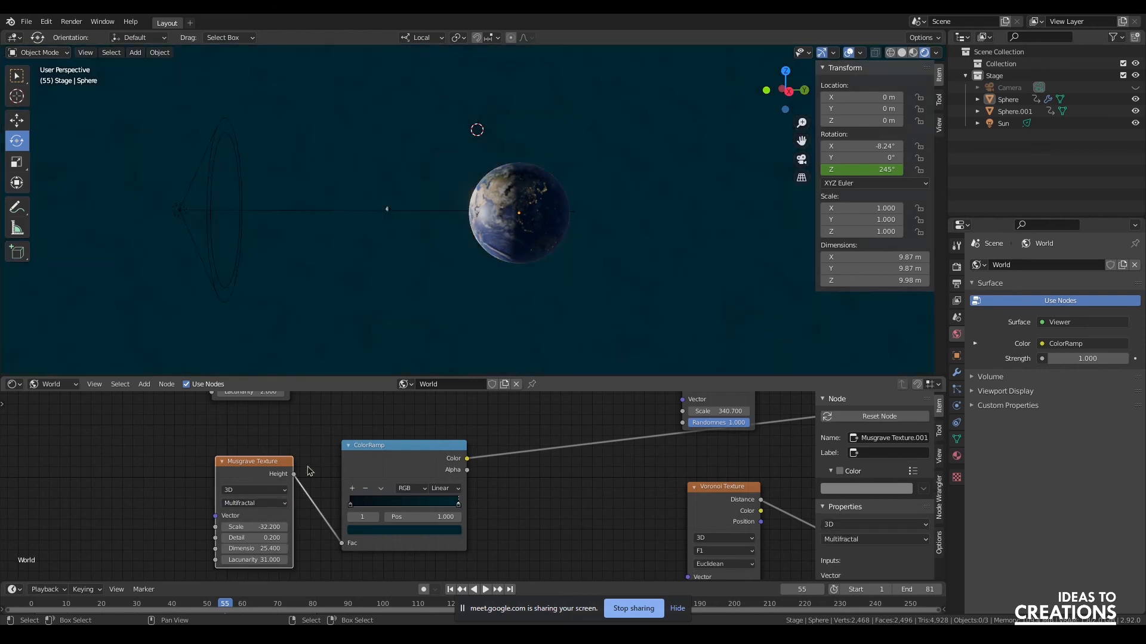
Delete the copied Musgrave Texture and ColorRamp, and preview the original purple ColorRamp again.
key("x")
left_click(392, 463)
key("x")
middle_click_drag(527, 463, 491, 539)
middle_click_drag(450, 476, 314, 534)
left_click(353, 456, "ctrl+shift")
Move the Voronoi, ColorRamp and Screen star nodes to the left of the Musgrave Texture and join them in a new frame.
scroll(403, 494, "down", 4)
left_click_drag(47, 459, 641, 589)
middle_click_drag(700, 485, 534, 438)
scroll(423, 468, "down", 5)
left_click_drag(240, 434, 575, 475)
middle_click_drag(227, 529, 465, 530)
left_click(166, 384)
left_click(166, 384)
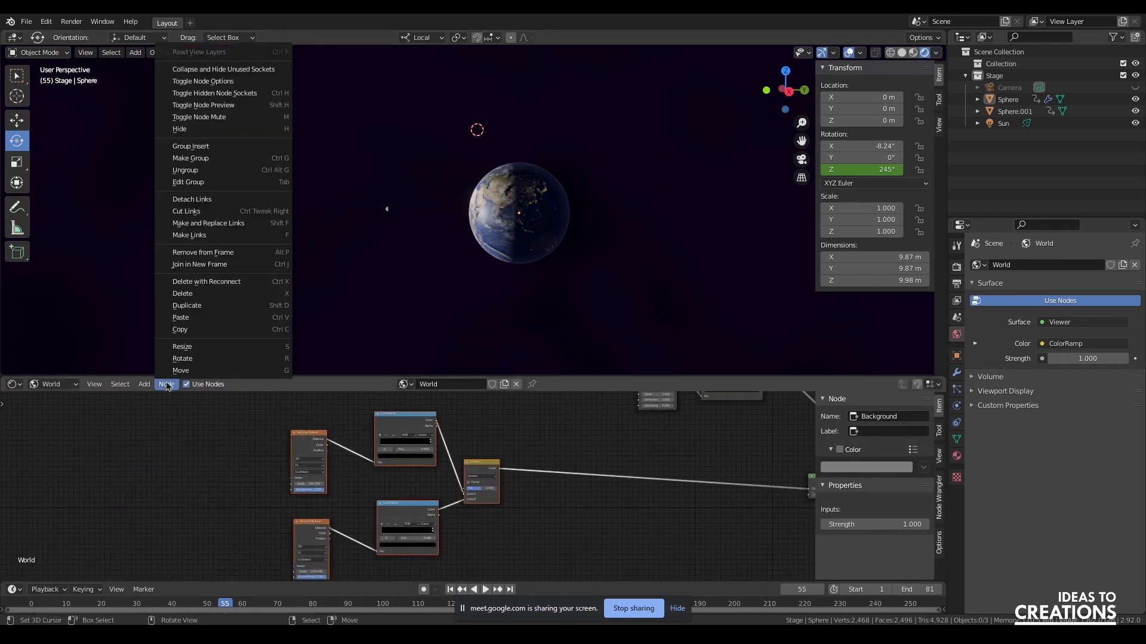
left_click(213, 265)
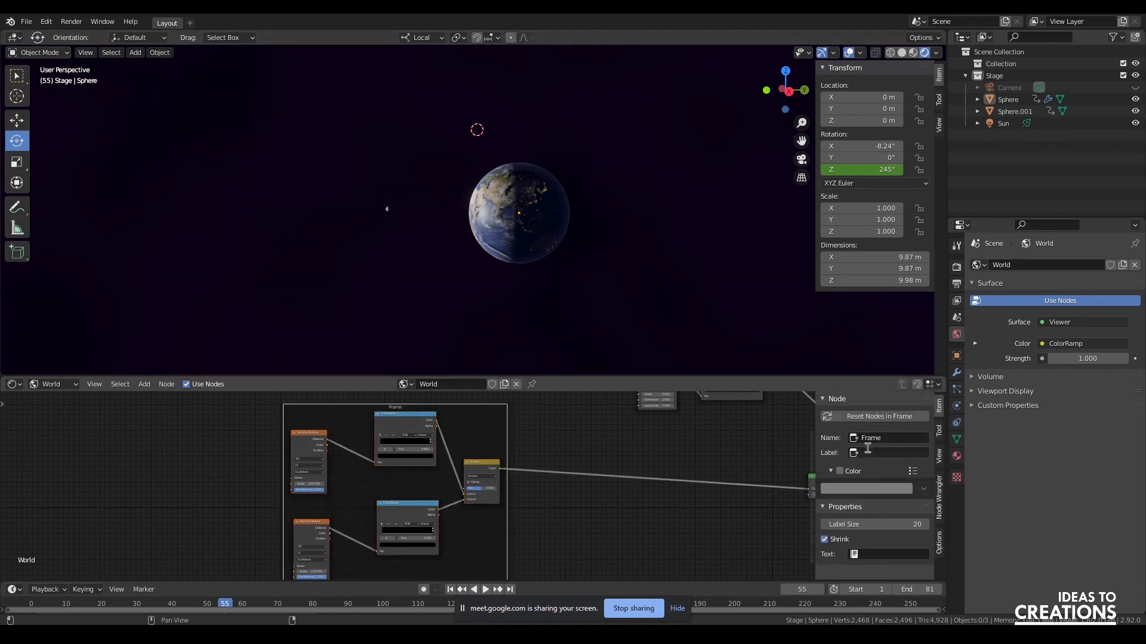
Label the new frame "Stars" and enlarge its label size.
left_click(868, 450)
type("Stars")
left_click(866, 511)
left_click_drag(874, 524, 901, 524)
left_click(561, 459)
Tighten the node layout inside the Stars frame by moving the upper ColorRamp and Voronoi Texture down and slightly left.
left_click_drag(450, 434, 416, 447)
left_click_drag(364, 436, 356, 465)
left_click(280, 454)
Add a MixRGB node between the Stars frame and the Background node.
middle_click_drag(647, 458, 522, 486)
scroll(499, 520, "up", 3)
middle_click_drag(543, 524, 580, 462)
left_click(234, 523)
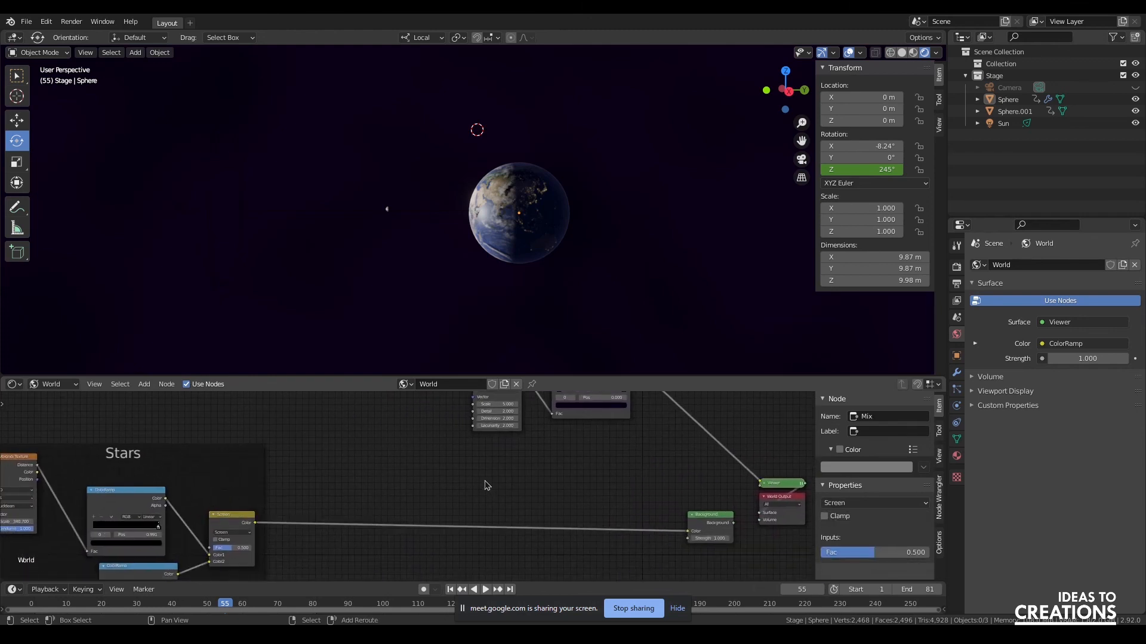
key("shift+a")
type("mix r")
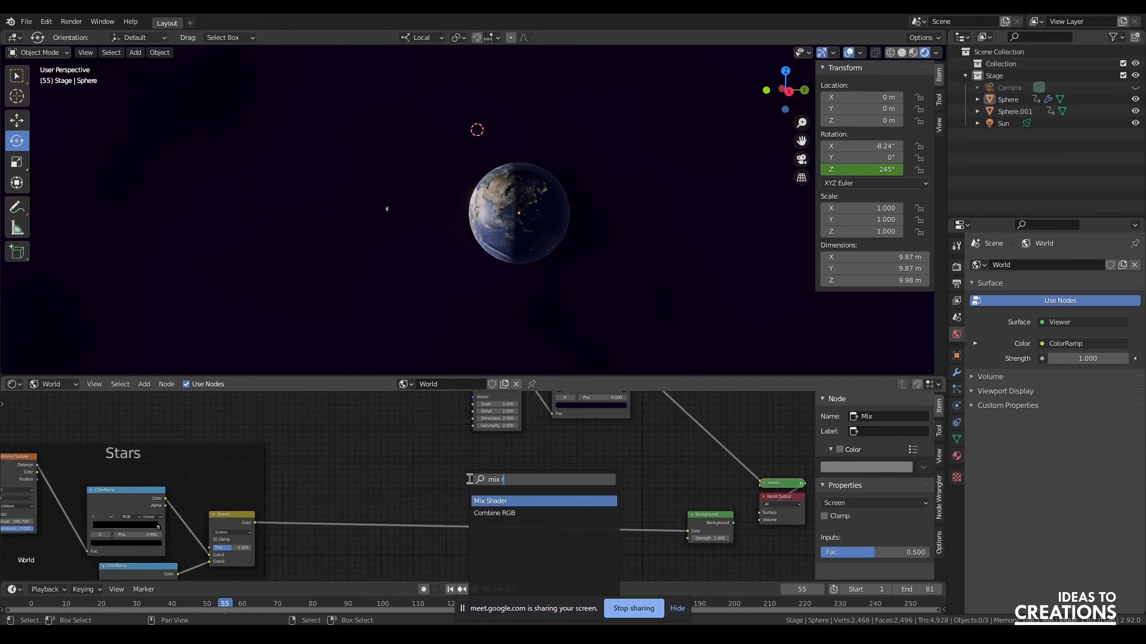
key("BackSpace")
key("BackSpace")
key("BackSpace")
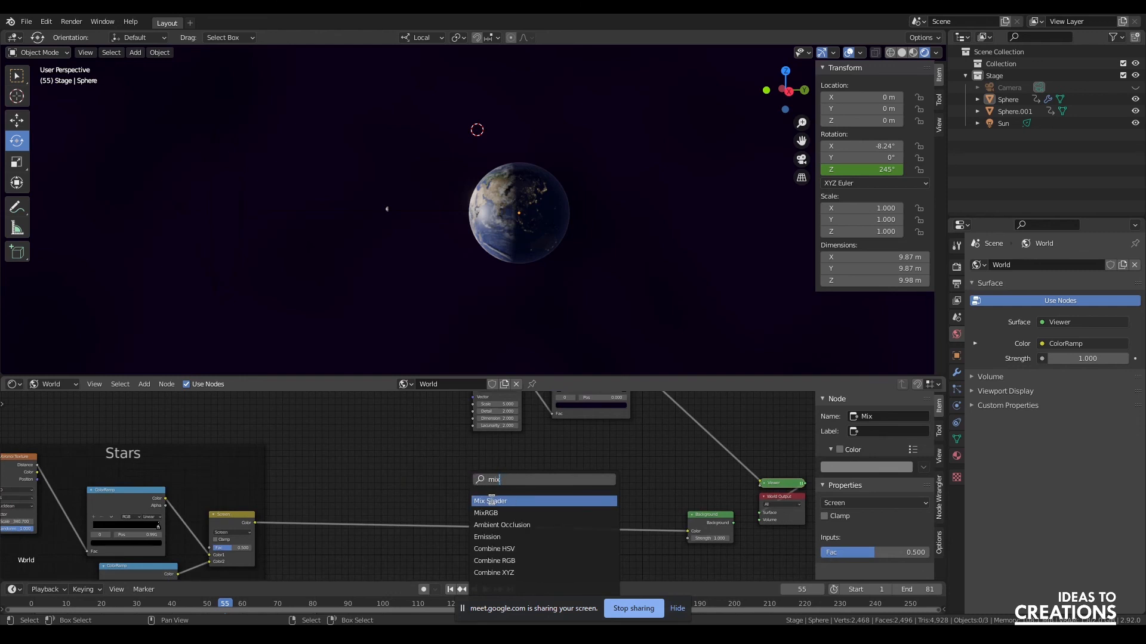
left_click(486, 513)
left_click_drag(480, 452, 534, 468)
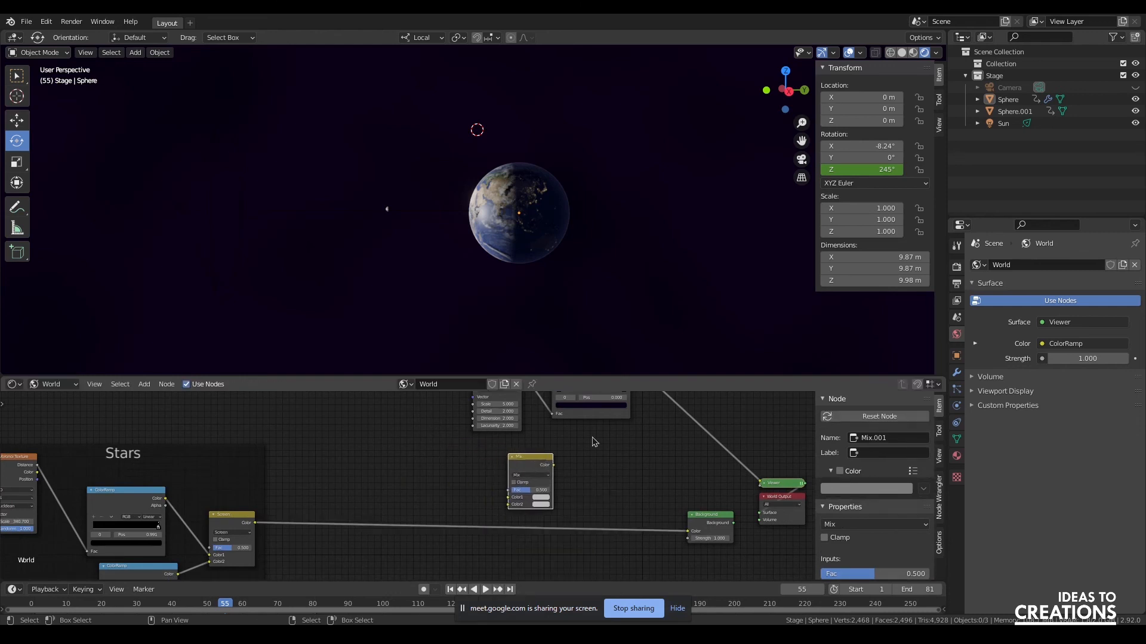
Move the Musgrave Texture and its ColorRamp left, above the link between the Stars frame and the new Mix node.
middle_click_drag(593, 440, 563, 475)
left_click_drag(385, 408, 568, 448)
key("g")
left_click(360, 419)
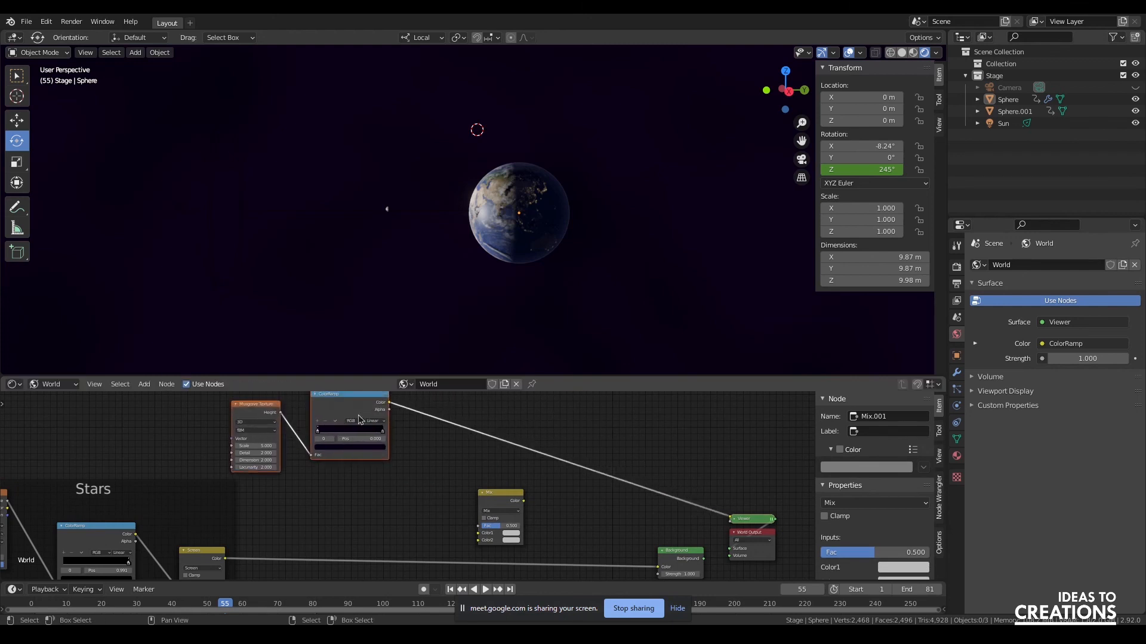
Feed the stars' Screen output into the Mix node's Color1 and the purple ColorRamp into Color2, and set its blend mode to Screen.
left_click_drag(388, 404, 478, 533)
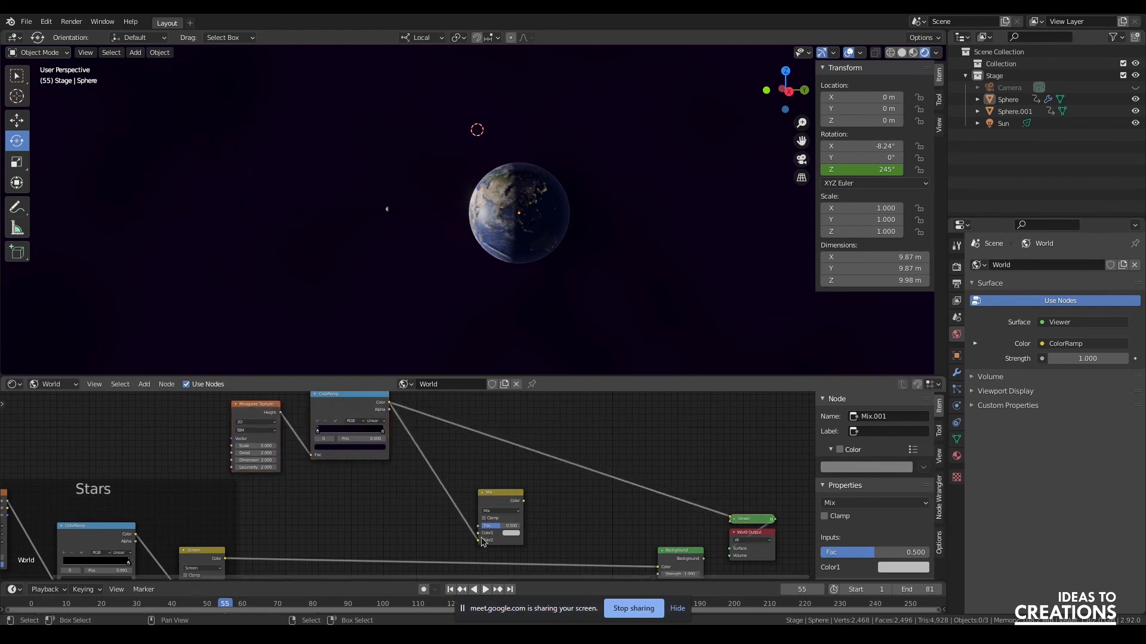
left_click_drag(225, 559, 479, 532)
left_click(493, 511)
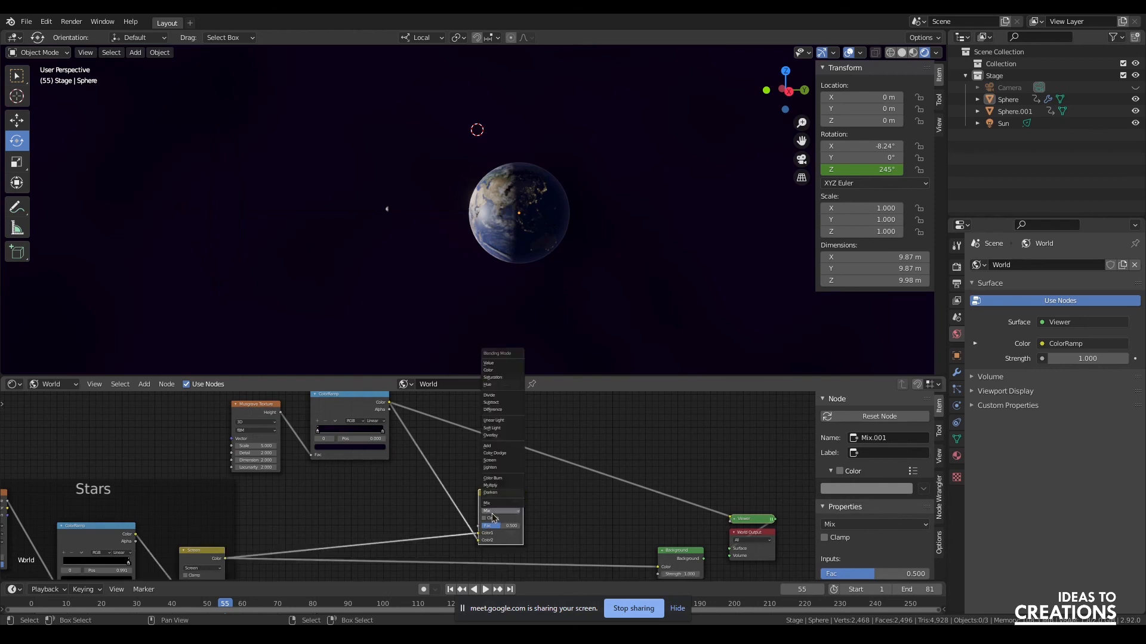
left_click(502, 446)
Route the new Screen node through the Background's color into the World Output's surface.
middle_click_drag(590, 531, 514, 491)
left_click_drag(449, 468, 658, 515)
left_click_drag(741, 458, 730, 447)
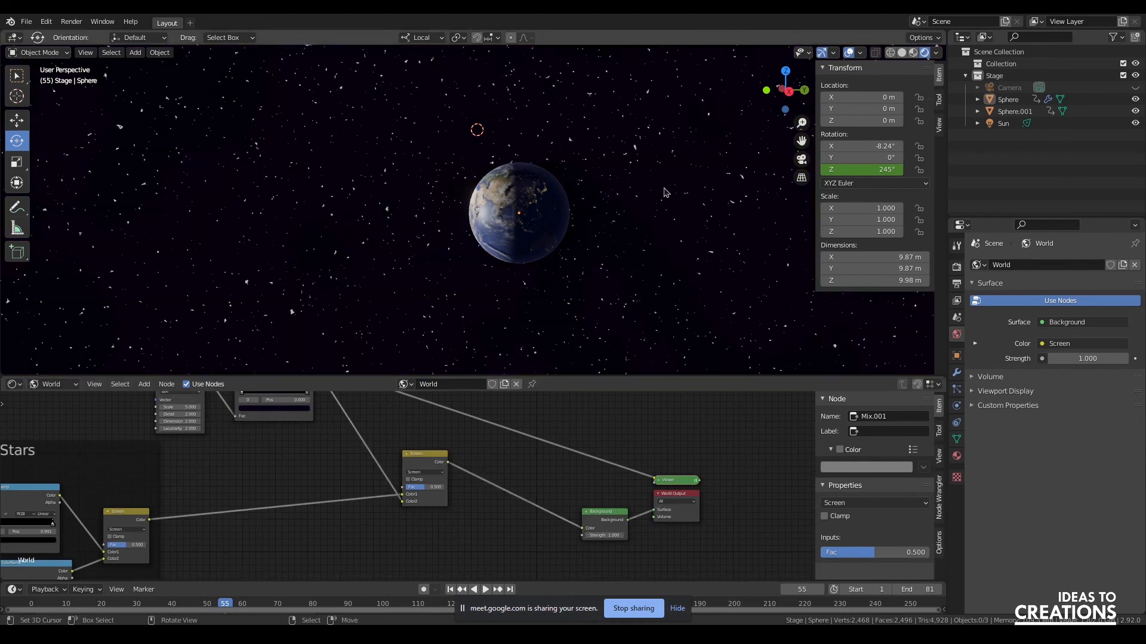
Examine the combined stars and purple tint around the Earth from several angles.
mouse_move(785, 90)
left_mouse_down()
mouse_move(776, 90)
mouse_move(803, 92)
left_mouse_up()
mouse_move(453, 221)
middle_mouse_down()
mouse_move(591, 232)
mouse_move(449, 223)
middle_mouse_up()
left_click_drag(785, 90, 782, 89)
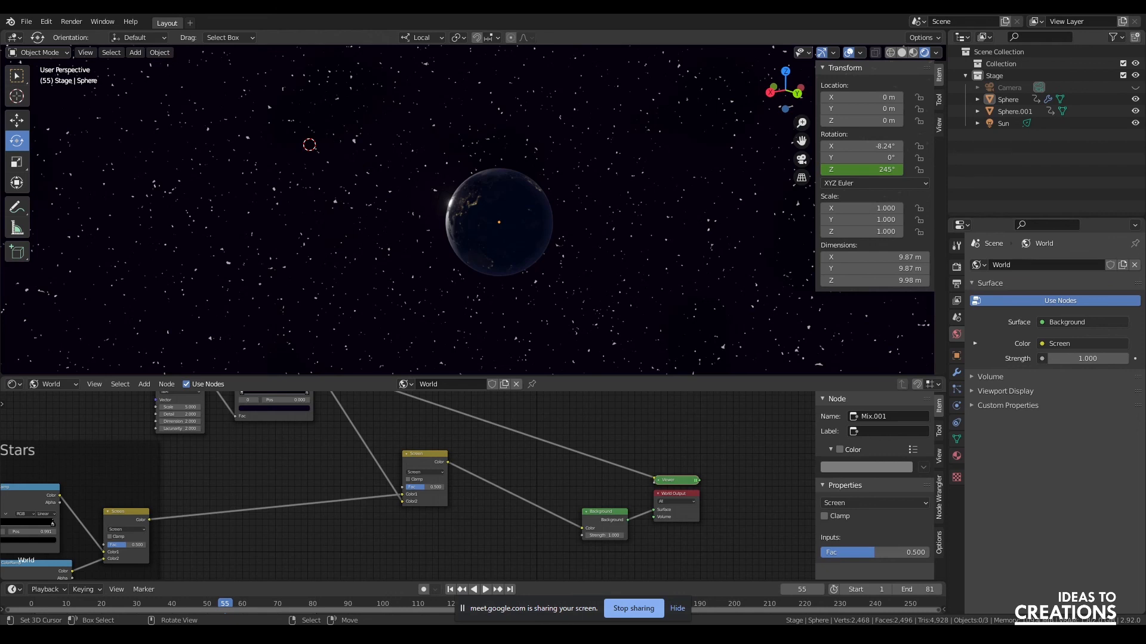
scroll(486, 248, "up", 4)
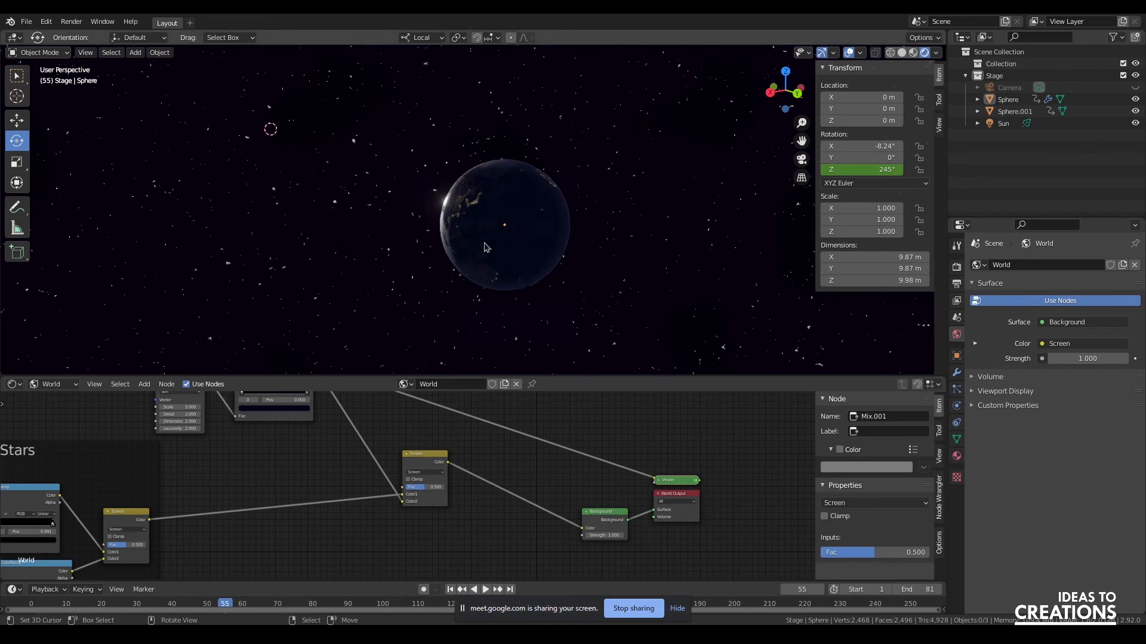
left_click_drag(770, 96, 538, 248)
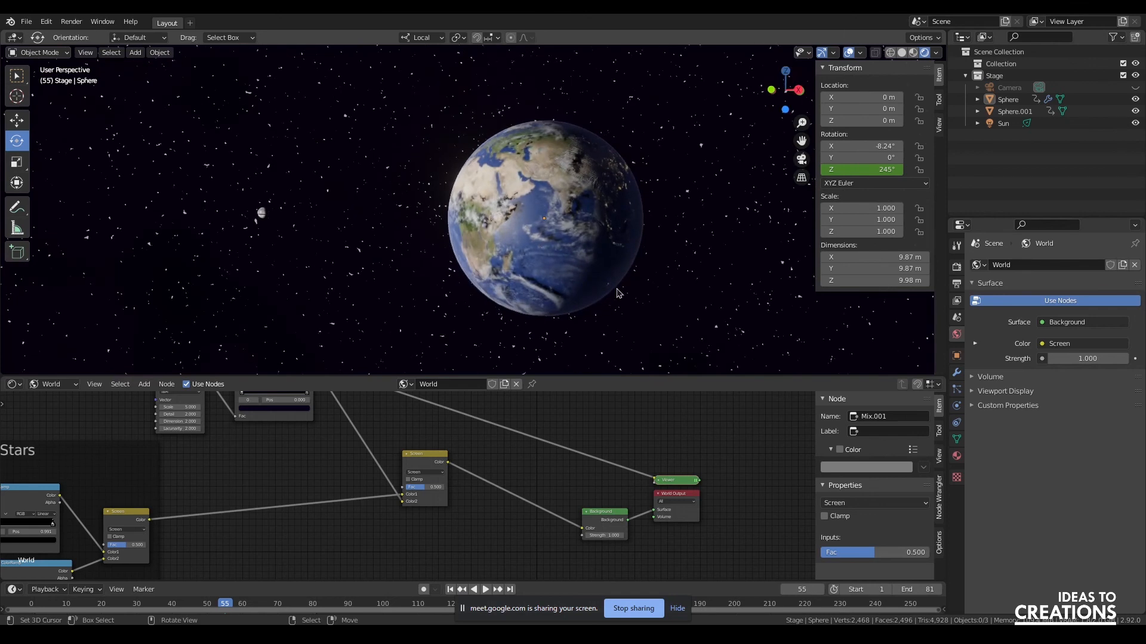